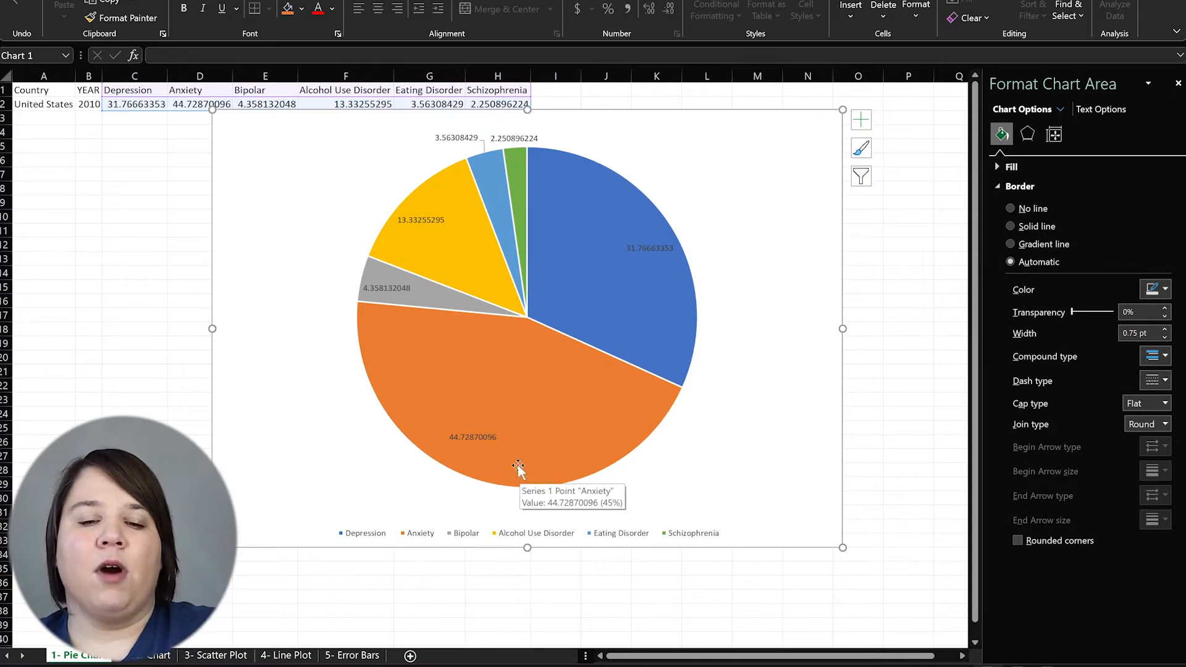
# Drag the Depression and Anxiety labels outside the pie, then move the chart lower-right
pyautogui.click(73, 399)
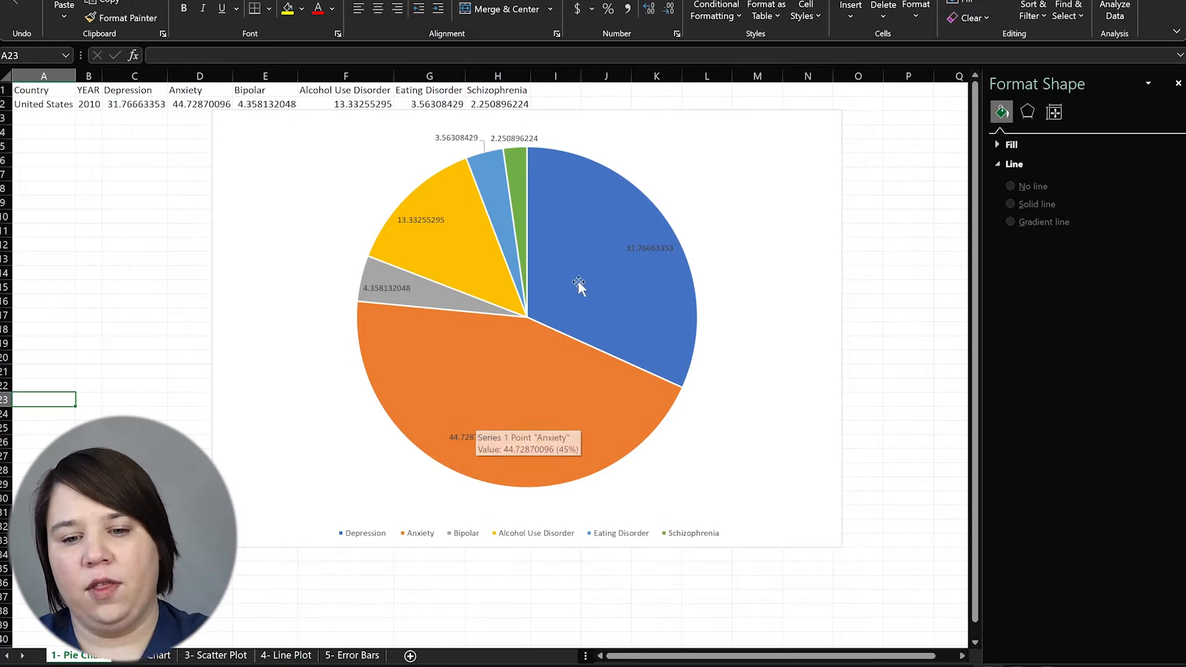
pyautogui.click(641, 246)
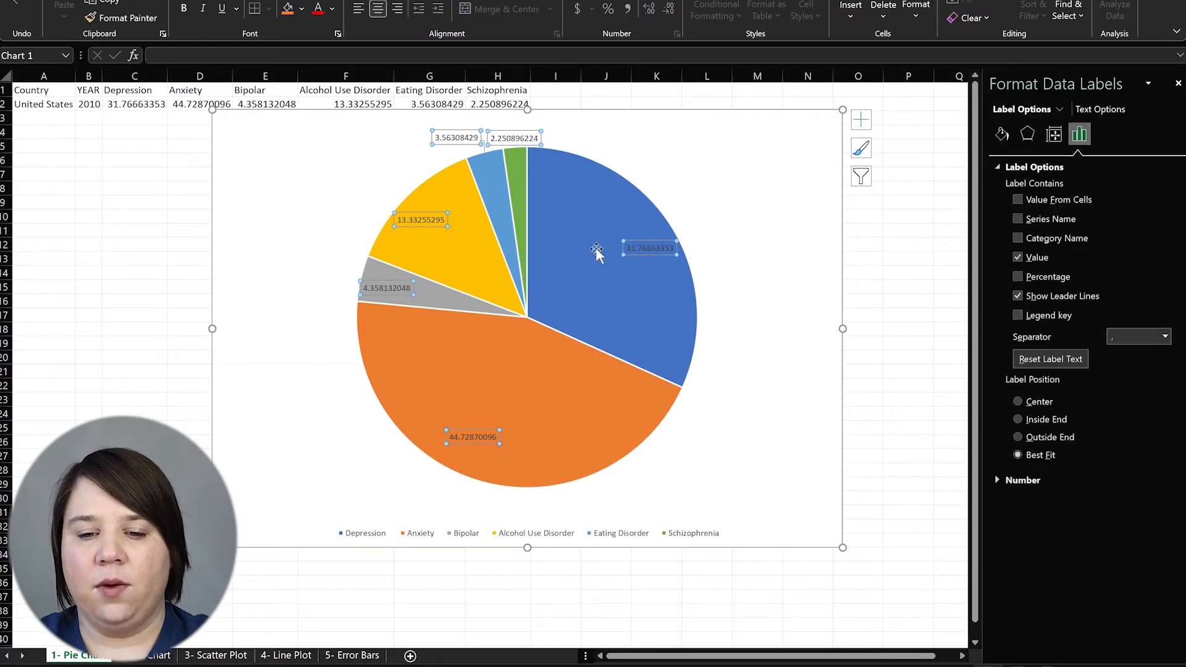
pyautogui.click(633, 242)
pyautogui.moveTo(633, 242); pyautogui.dragTo(731, 202)
pyautogui.click(480, 437)
pyautogui.moveTo(488, 429); pyautogui.dragTo(365, 471)
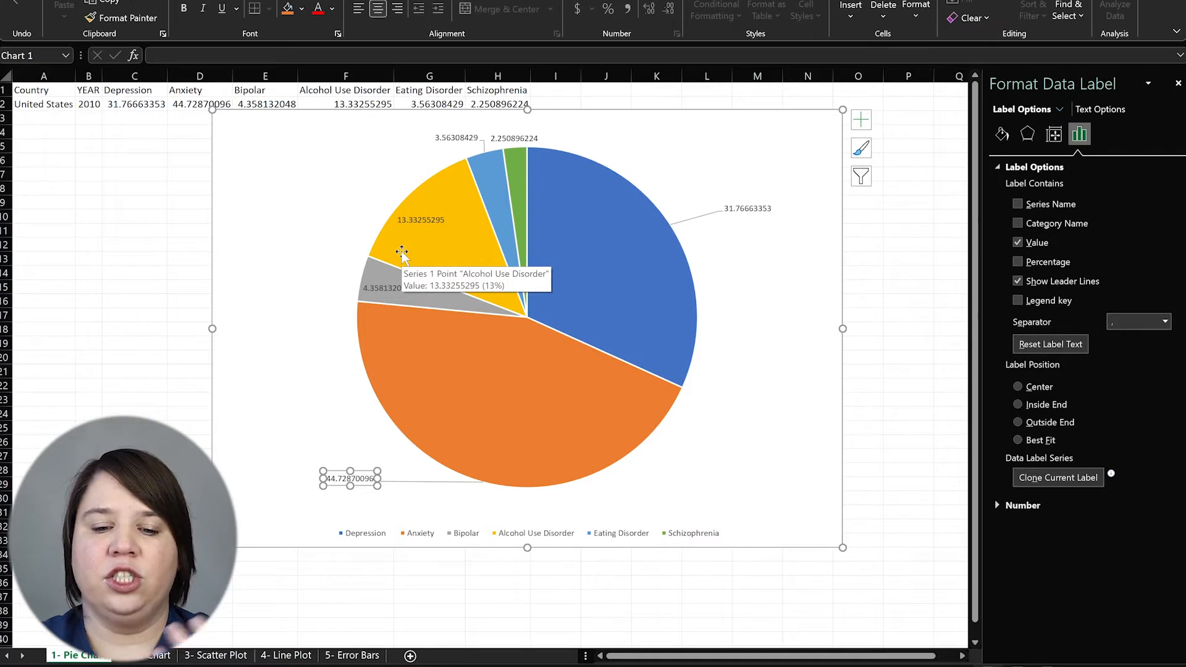
pyautogui.moveTo(288, 113); pyautogui.dragTo(304, 159)
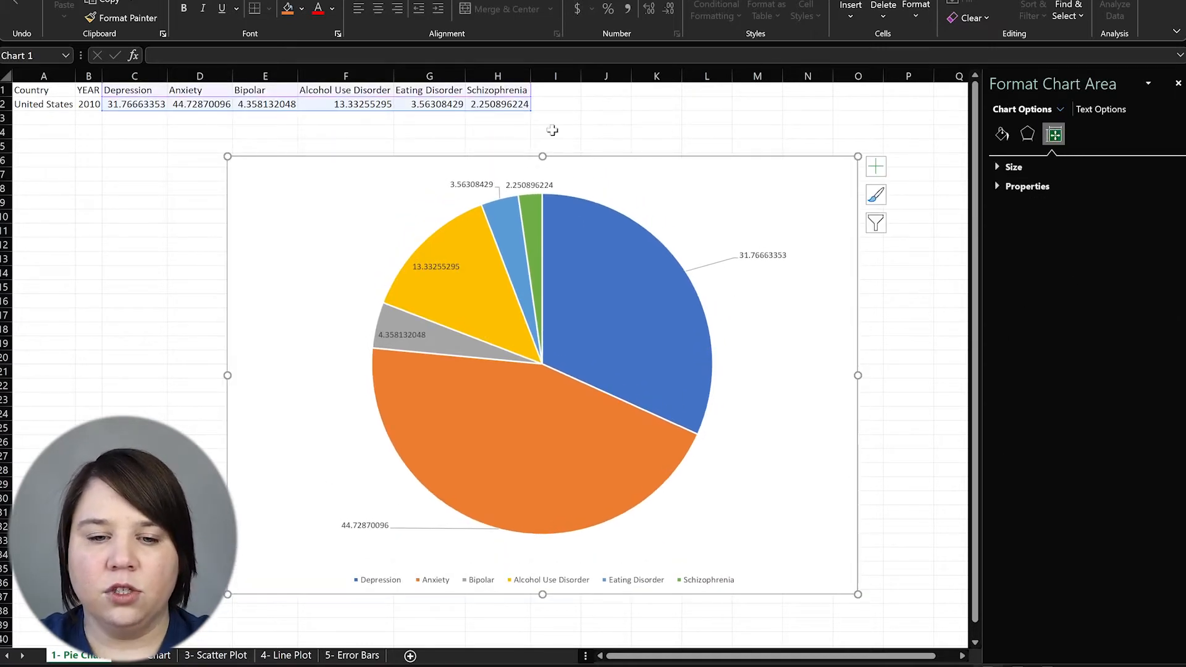
pyautogui.click(616, 123)
# Reduce the C2:H2 prevalence values to two decimal places with Decrease Decimal
pyautogui.moveTo(139, 104); pyautogui.dragTo(497, 105)
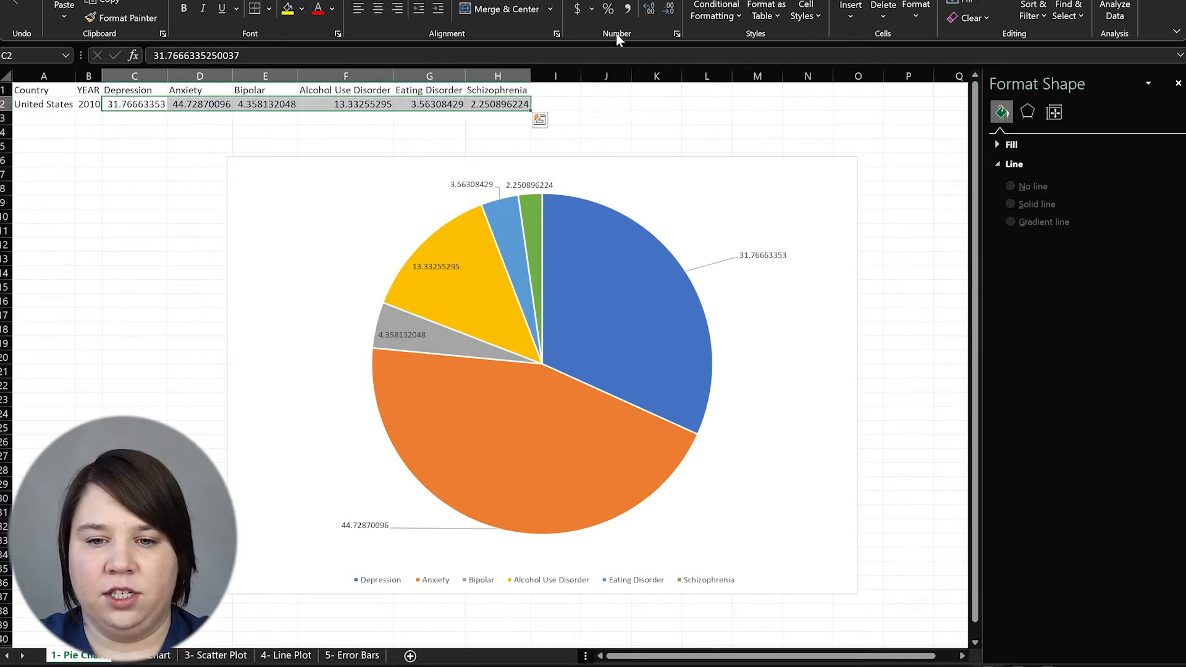
pyautogui.click(667, 10)
pyautogui.click(668, 10)
pyautogui.click(667, 10)
pyautogui.click(667, 10)
pyautogui.click(668, 9)
pyautogui.click(667, 10)
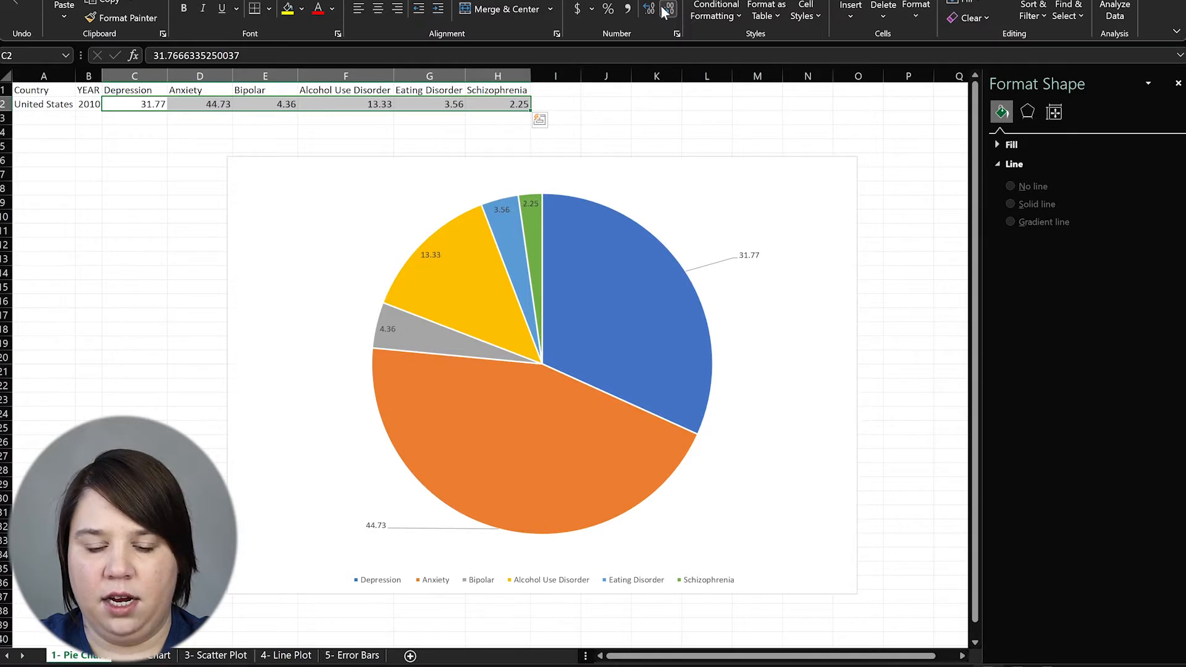
pyautogui.click(323, 249)
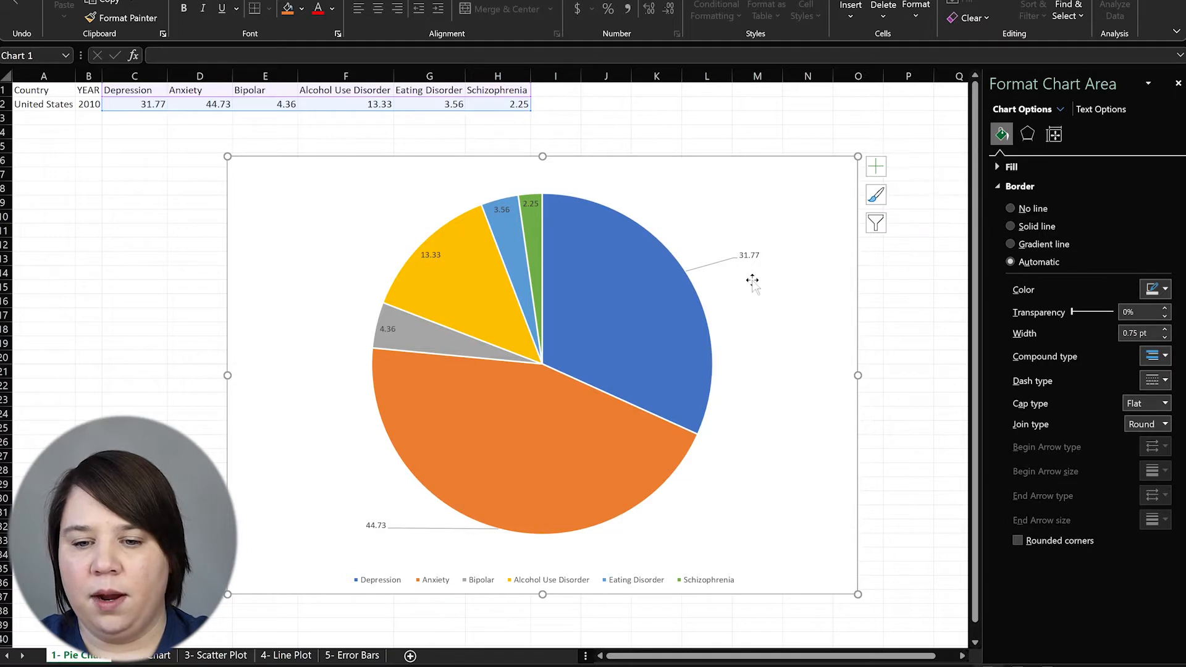
# Add Category Name to the data labels so they read like 'Depression, 31.77'
pyautogui.click(758, 255)
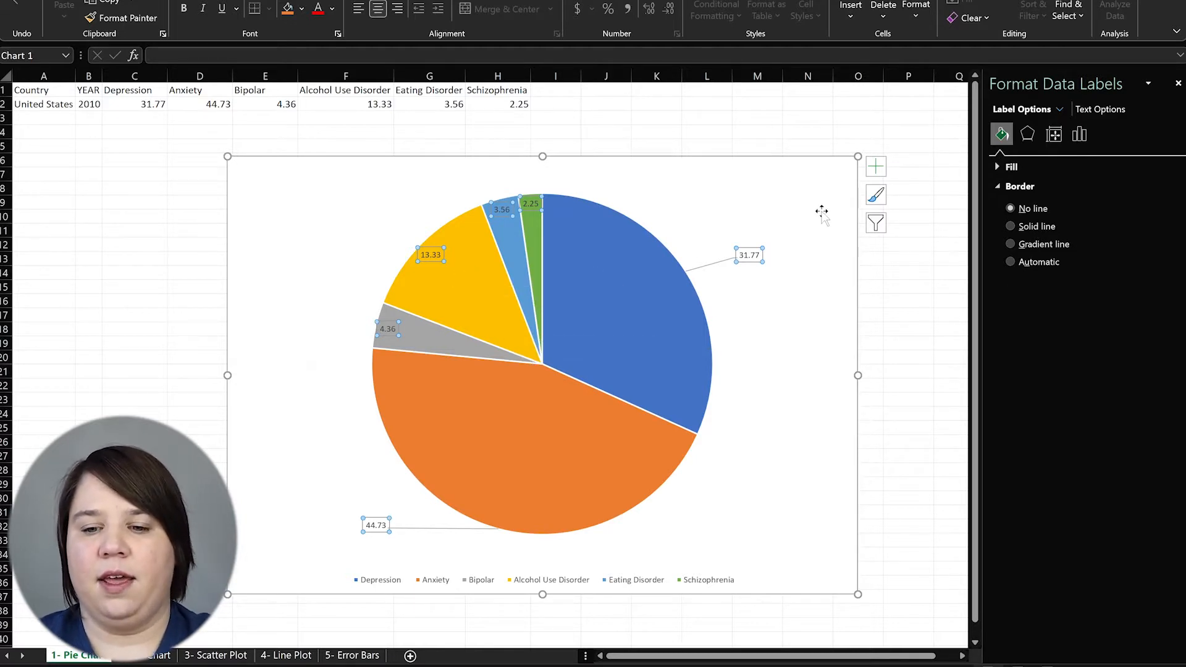
pyautogui.click(1079, 134)
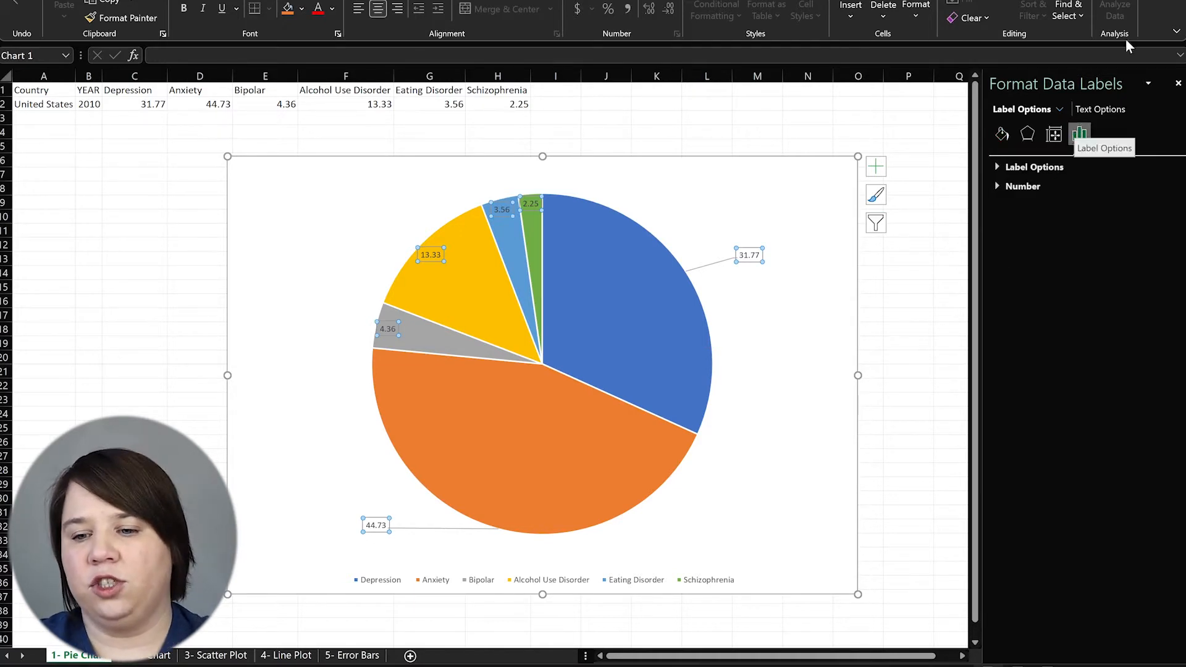
pyautogui.click(998, 167)
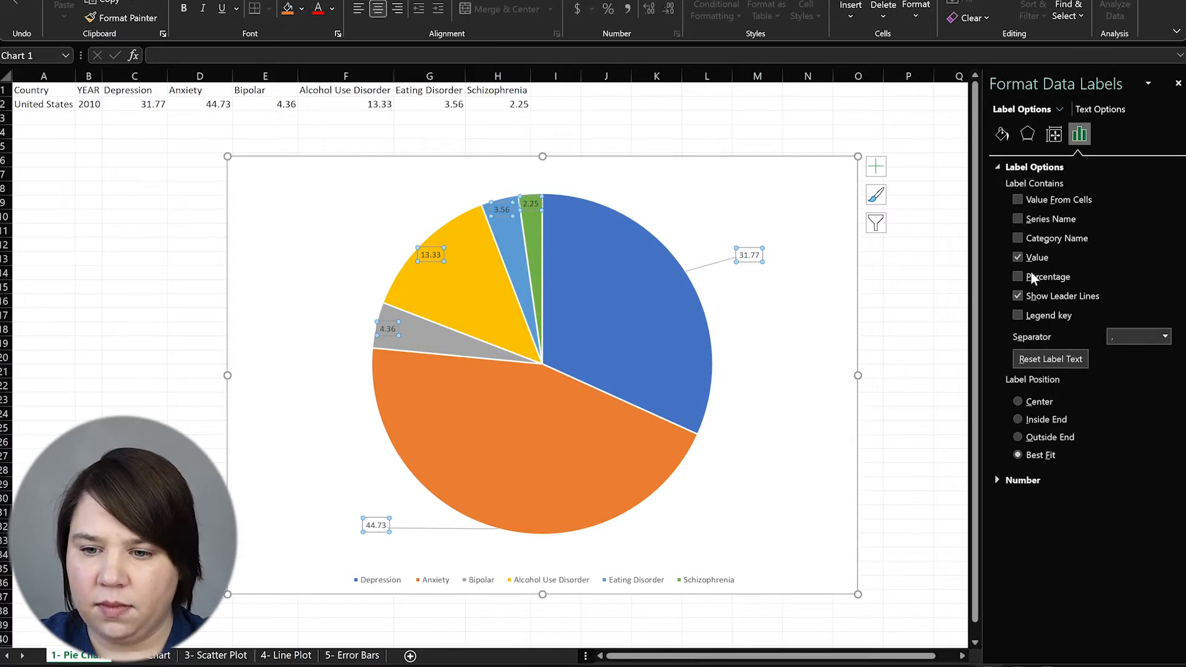
pyautogui.click(1017, 219)
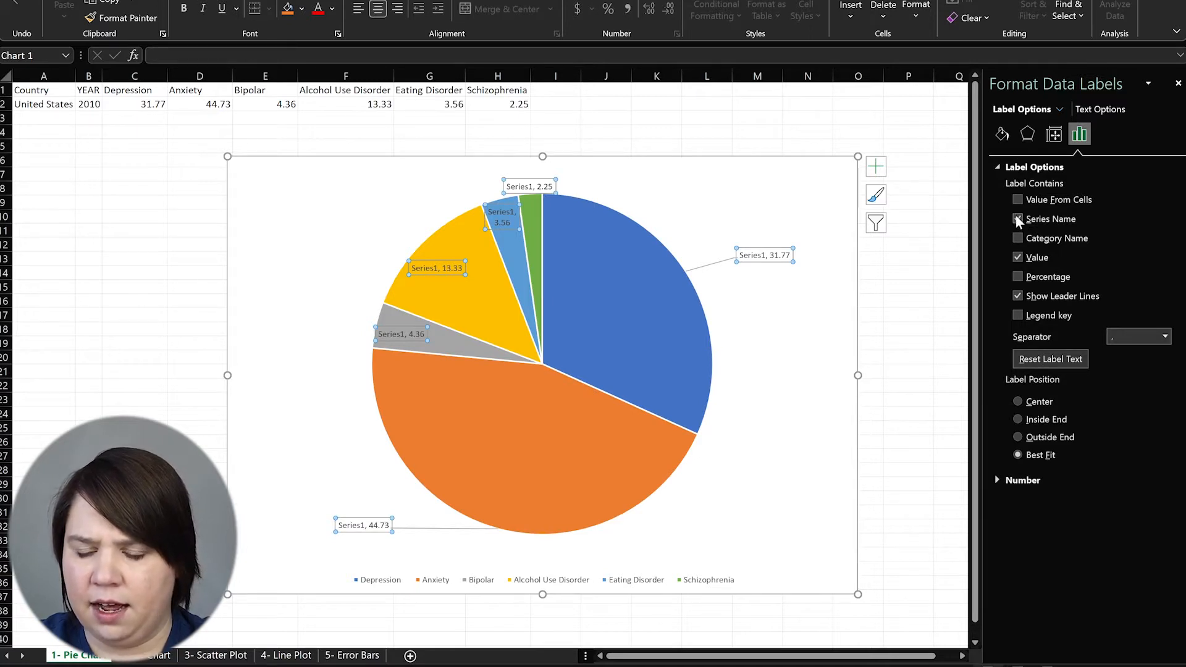
pyautogui.click(1017, 219)
pyautogui.click(1018, 316)
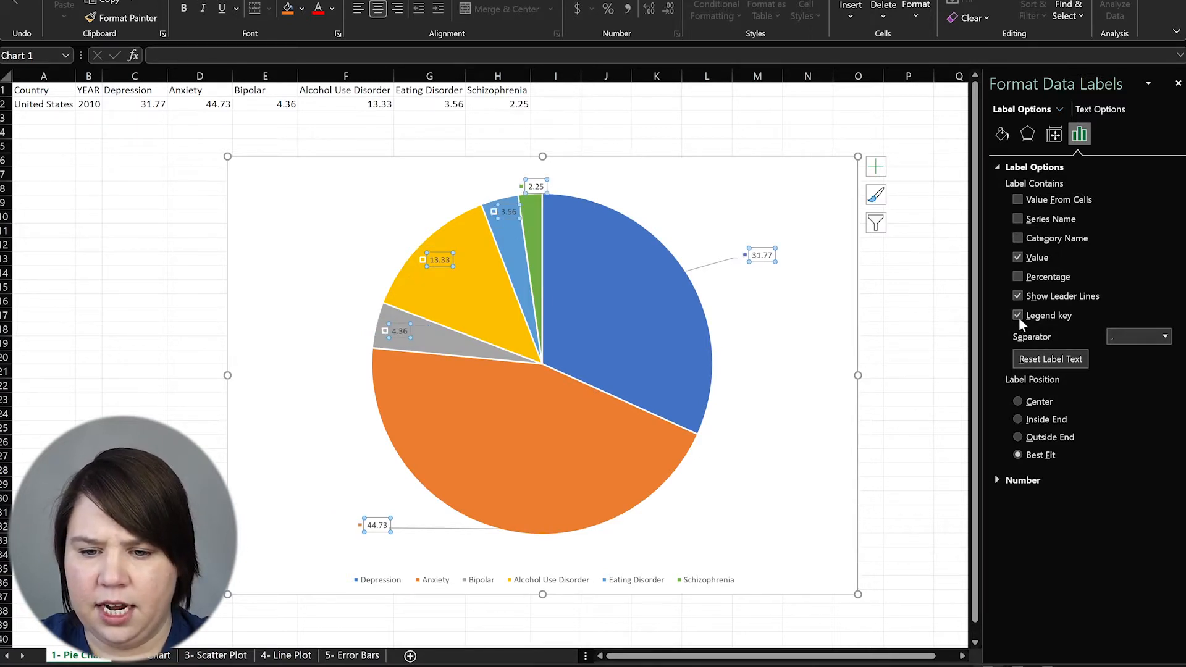
pyautogui.click(1019, 317)
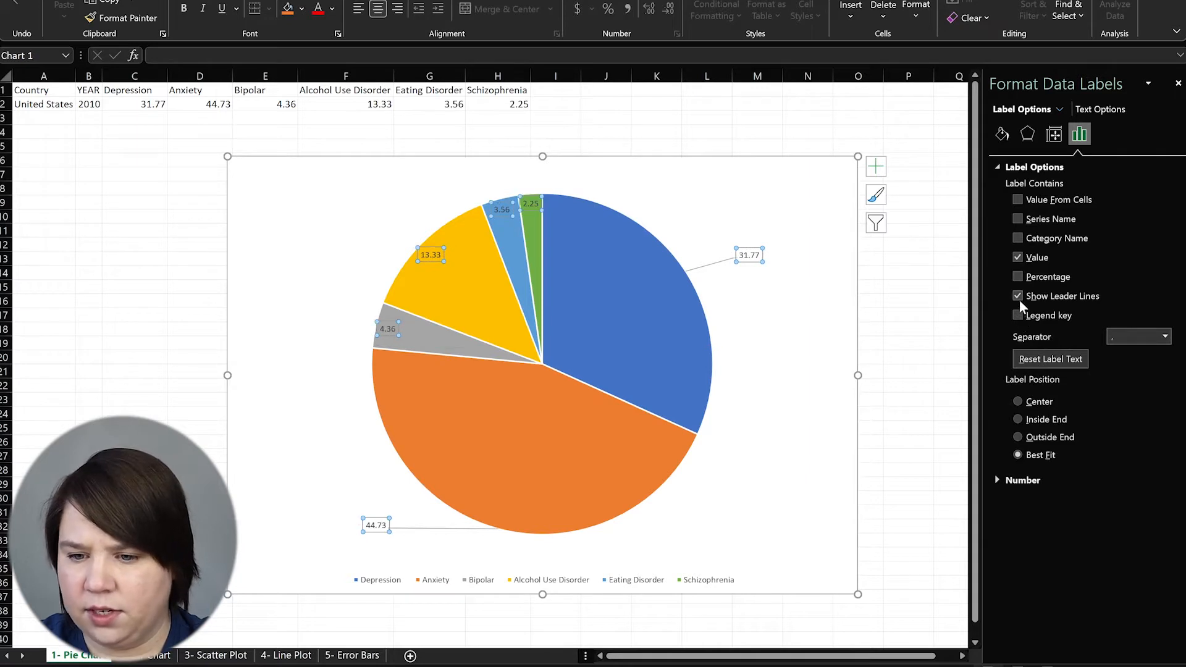
pyautogui.click(1018, 239)
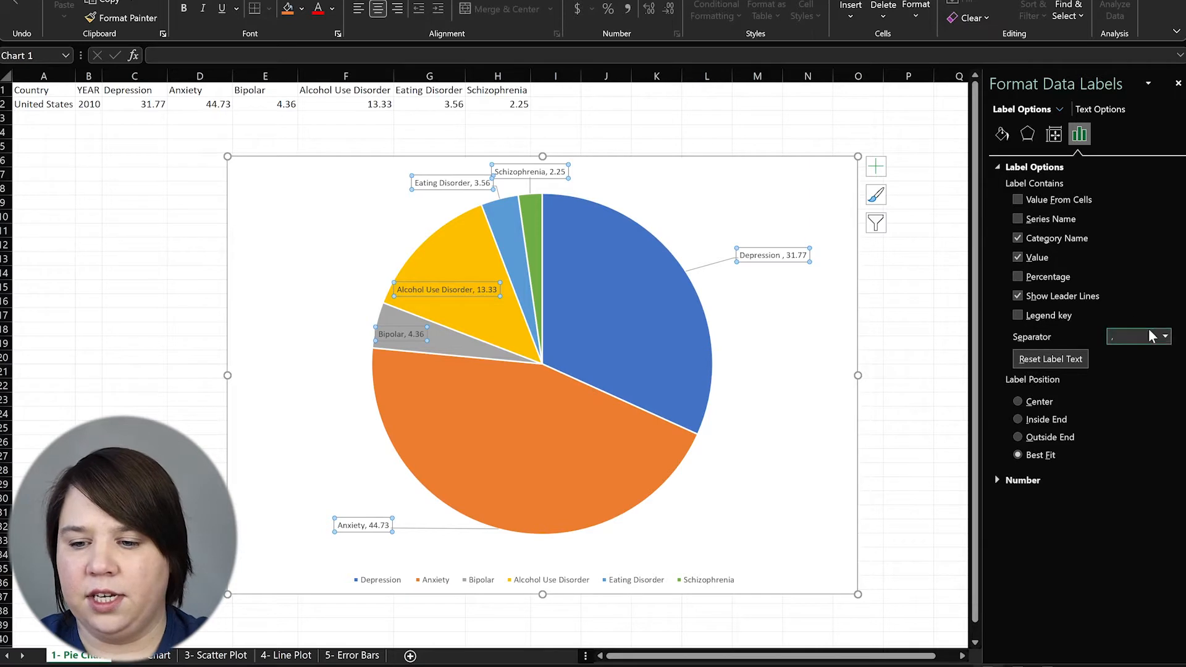
# Set the label separator to (New Line) so each name sits above its value
pyautogui.click(1165, 337)
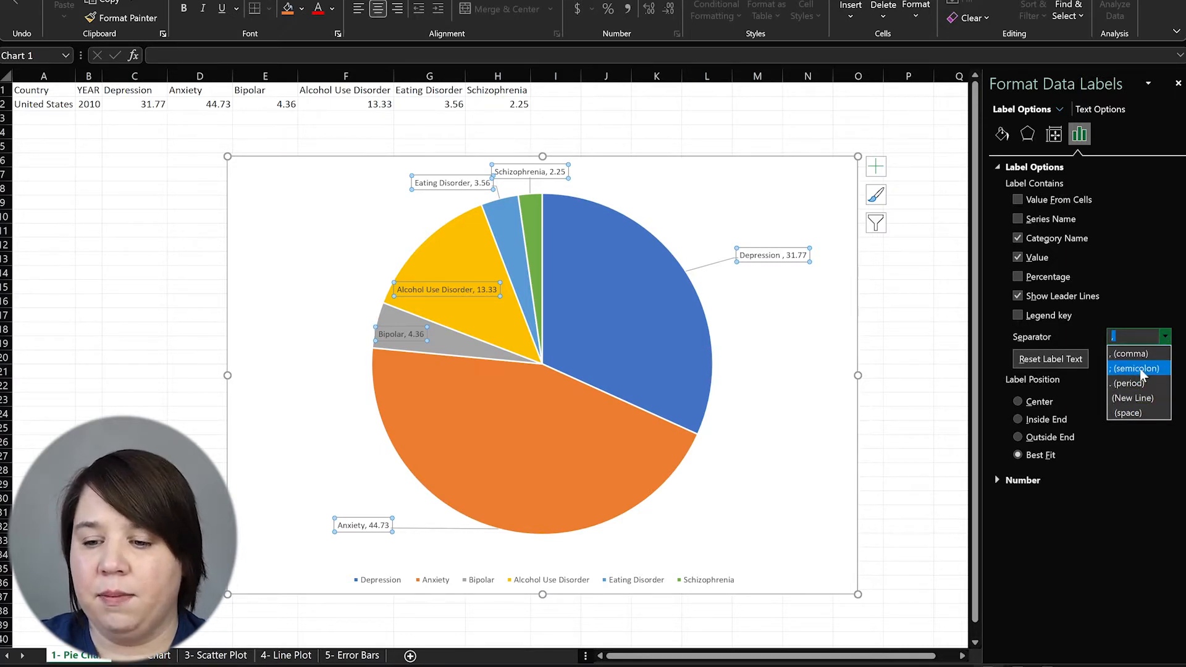
pyautogui.click(1141, 398)
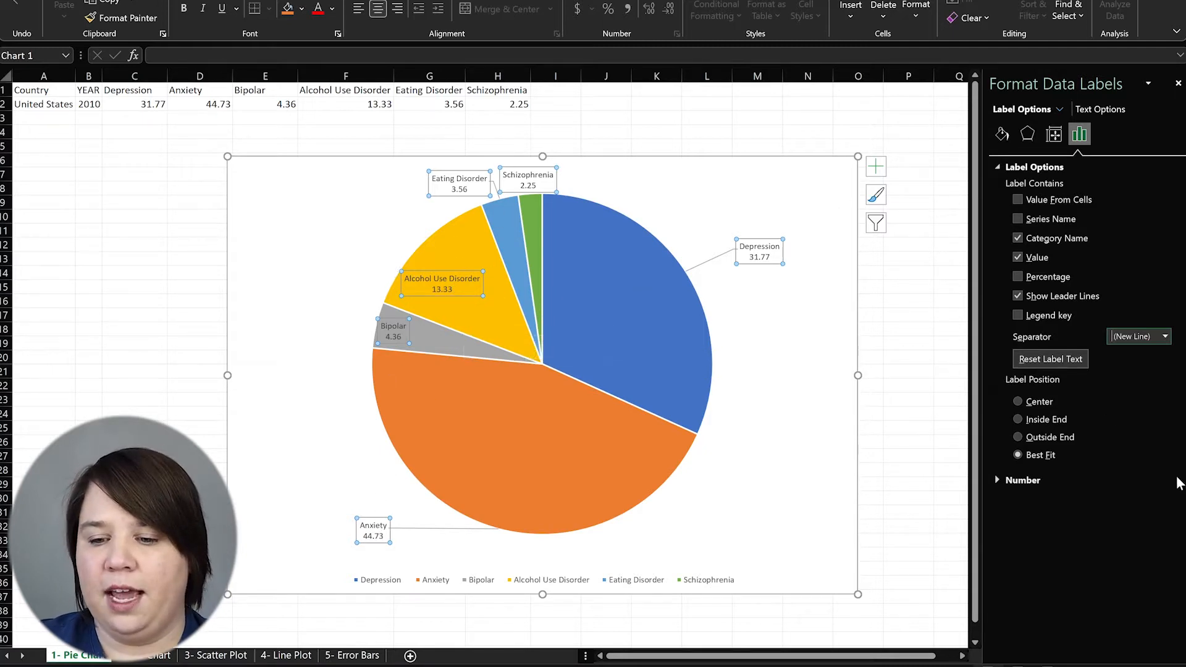
# Set label position to Outside End and nudge the Depression label slightly right
pyautogui.click(1018, 437)
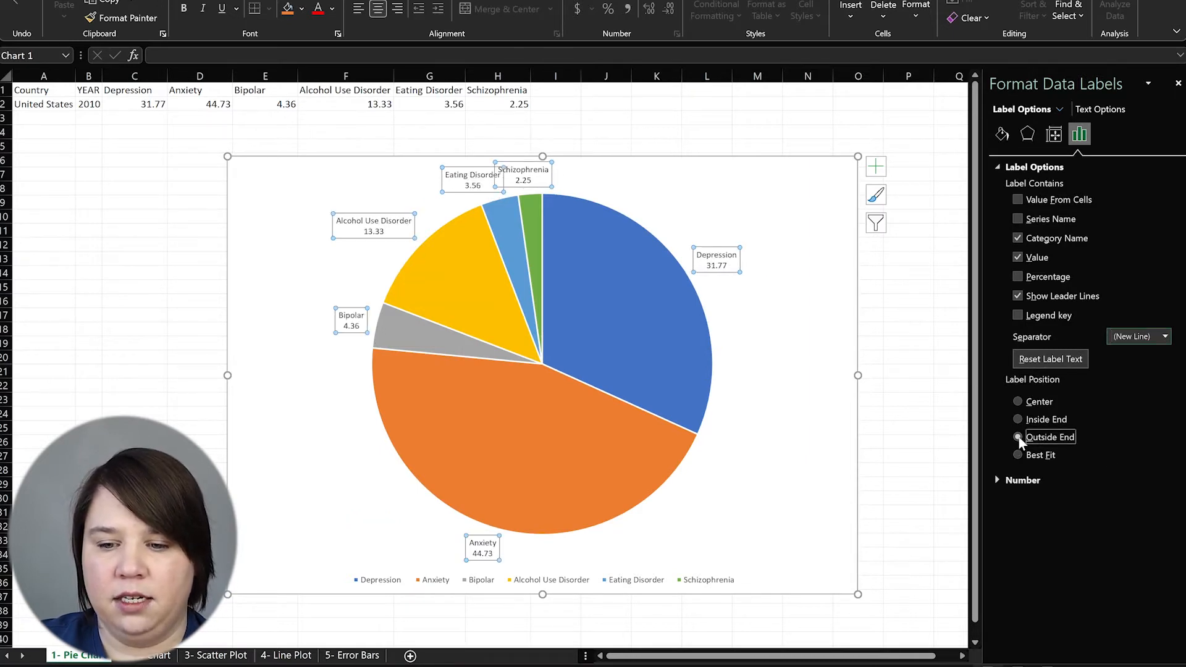
pyautogui.click(1014, 420)
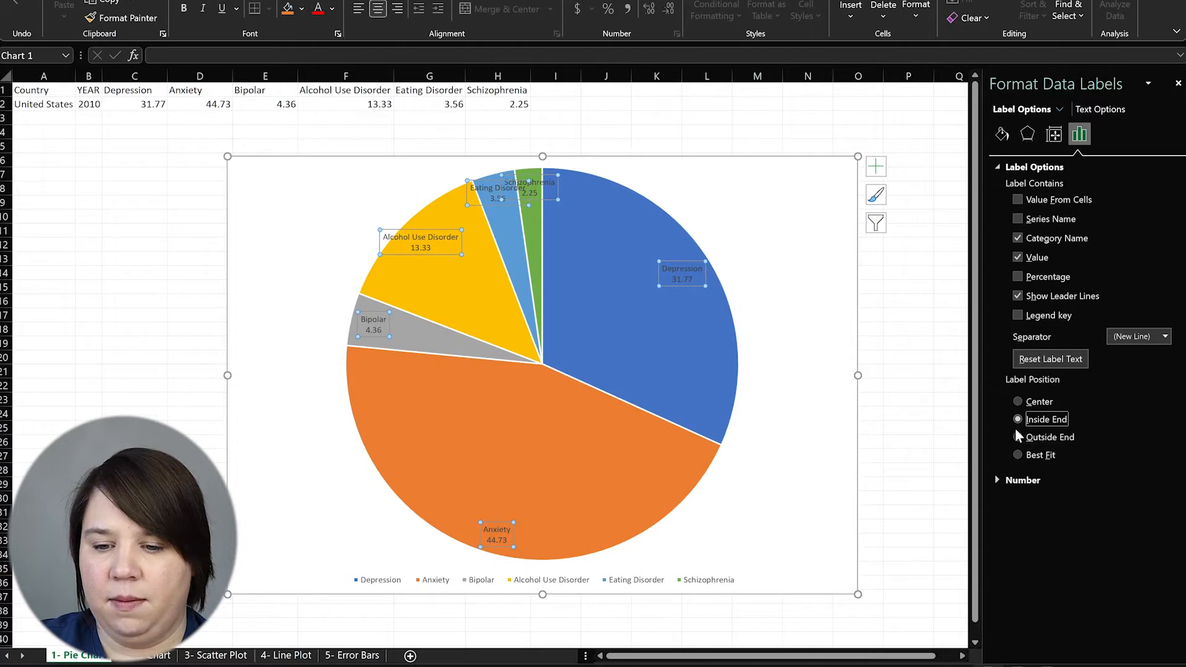
pyautogui.click(1017, 437)
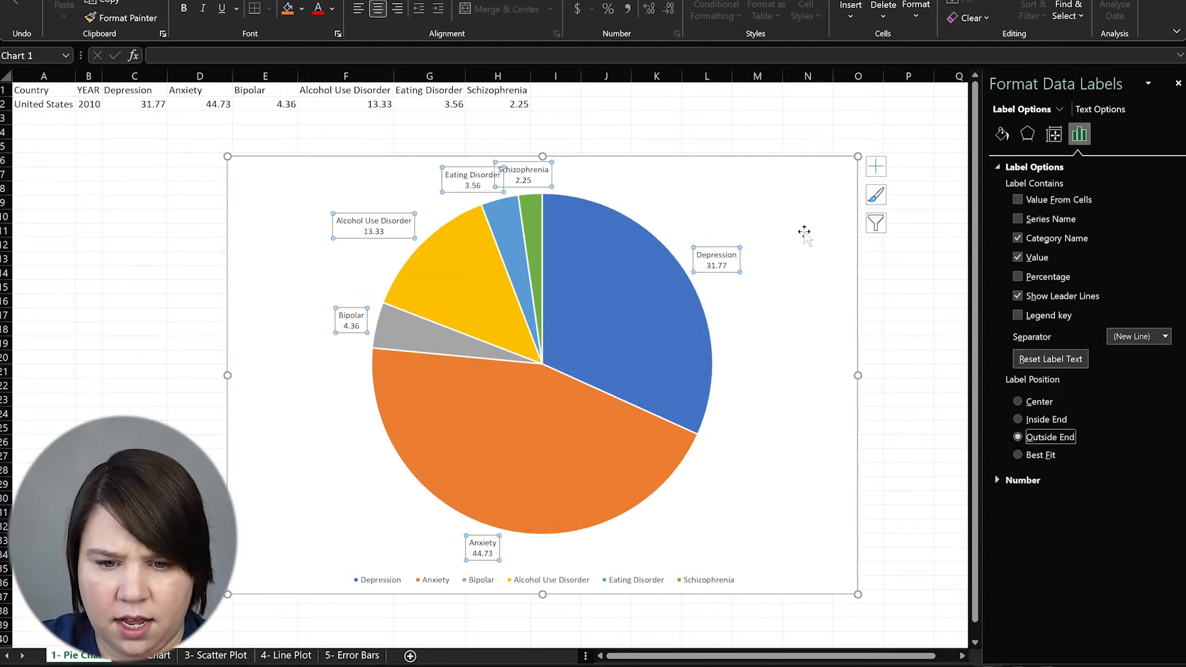
pyautogui.click(722, 250)
pyautogui.moveTo(723, 250); pyautogui.dragTo(736, 253)
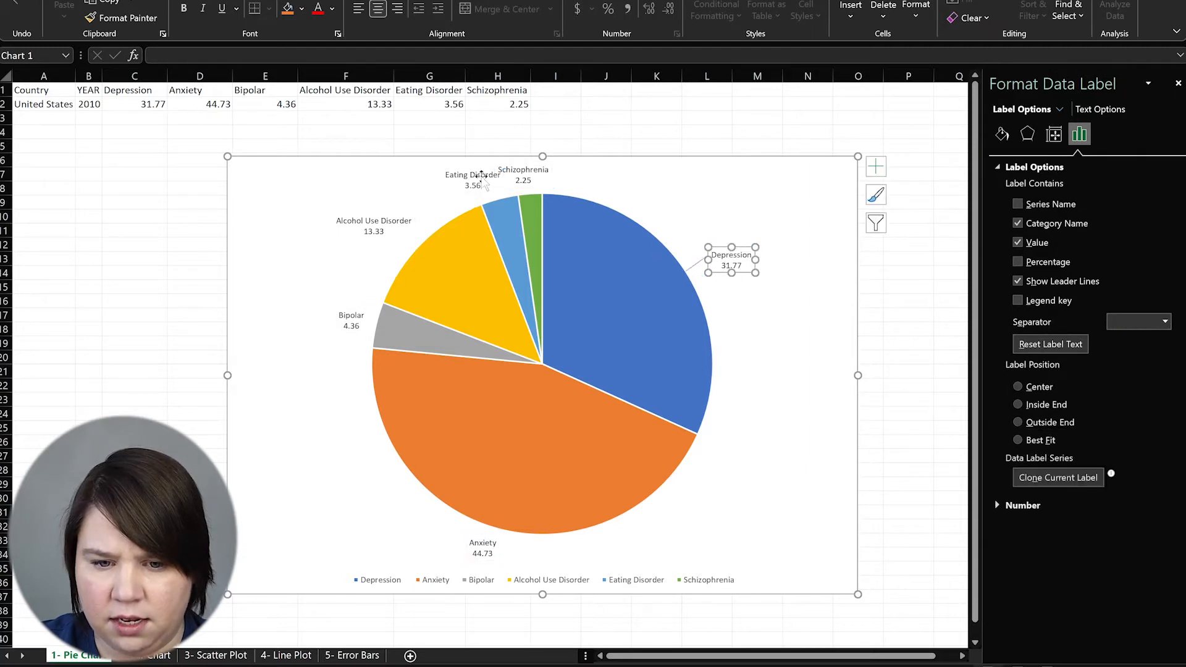
# Nudge the Eating Disorder, Schizophrenia, Alcohol Use Disorder and Bipolar labels into tidier spots
pyautogui.moveTo(483, 170); pyautogui.dragTo(549, 168)
pyautogui.click(525, 168)
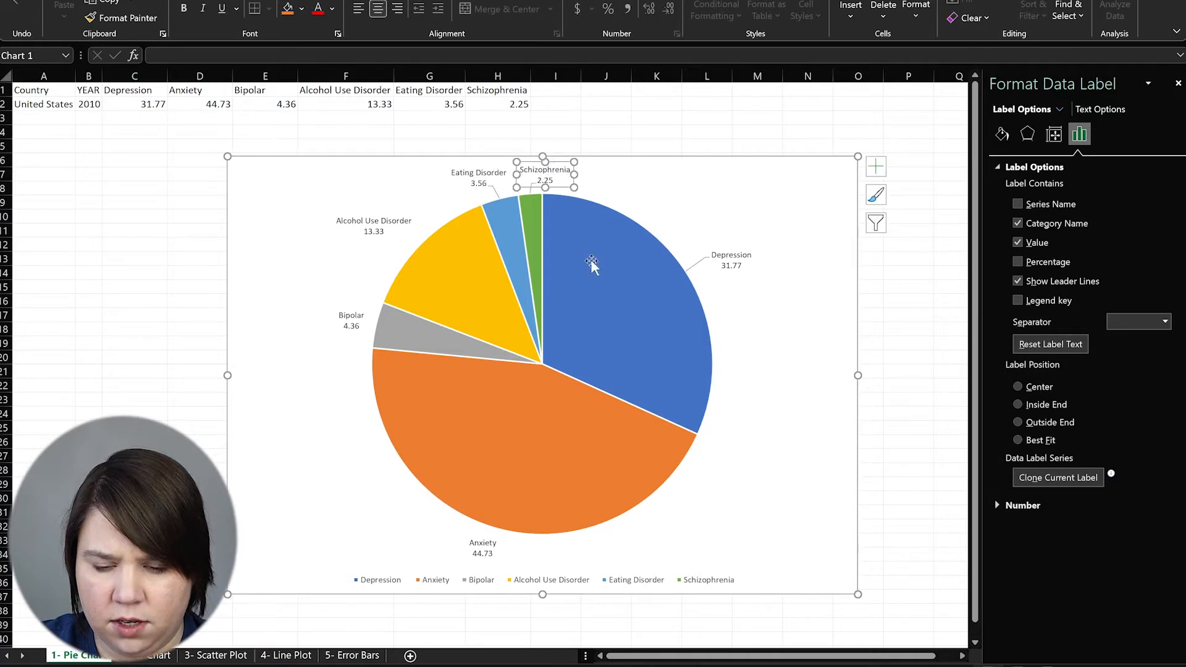
pyautogui.click(376, 222)
pyautogui.moveTo(377, 221); pyautogui.dragTo(373, 214)
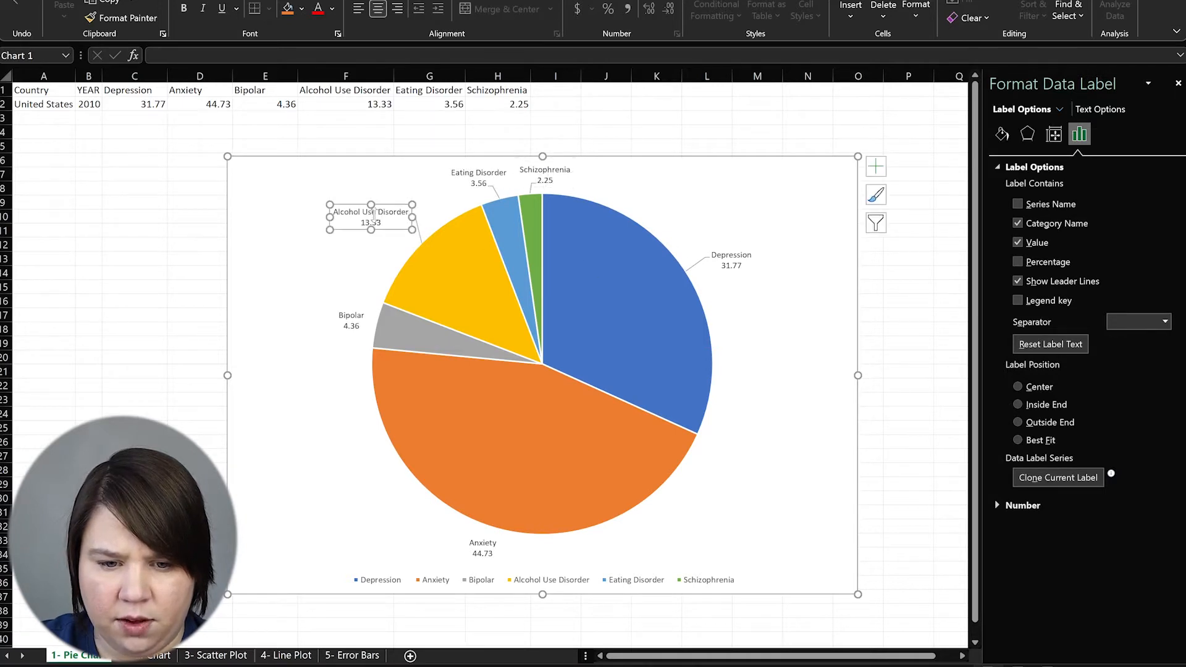
pyautogui.click(352, 318)
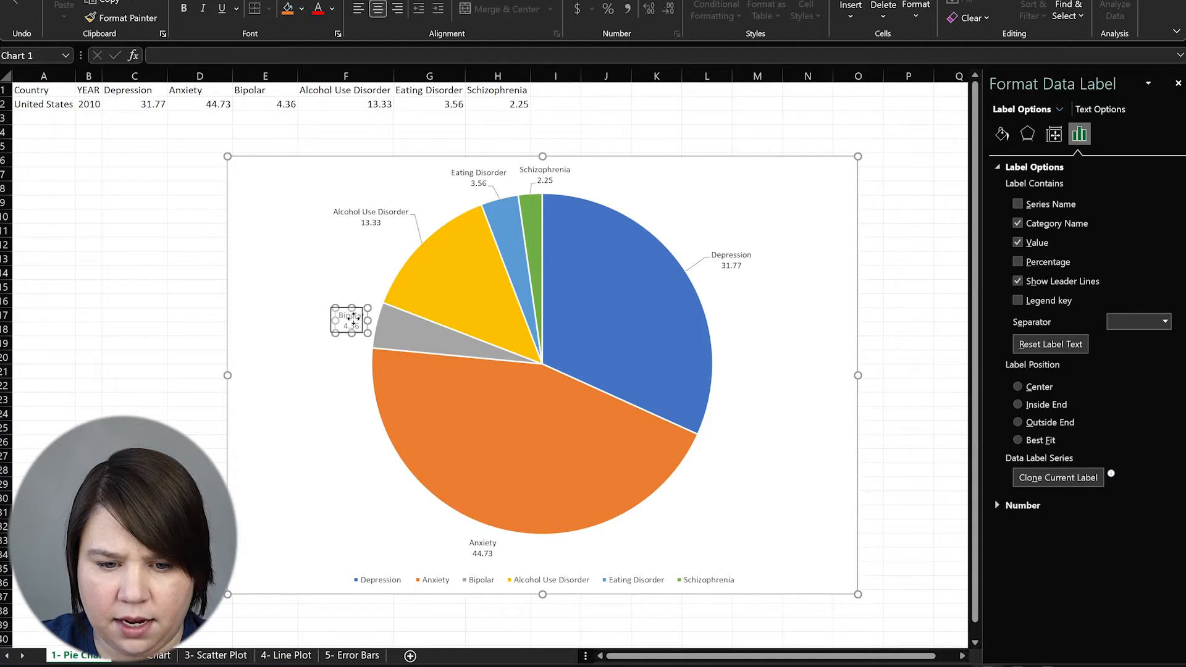
pyautogui.moveTo(353, 318); pyautogui.dragTo(347, 318)
# Move the Anxiety label to the pie's lower left, close to its slice
pyautogui.click(484, 545)
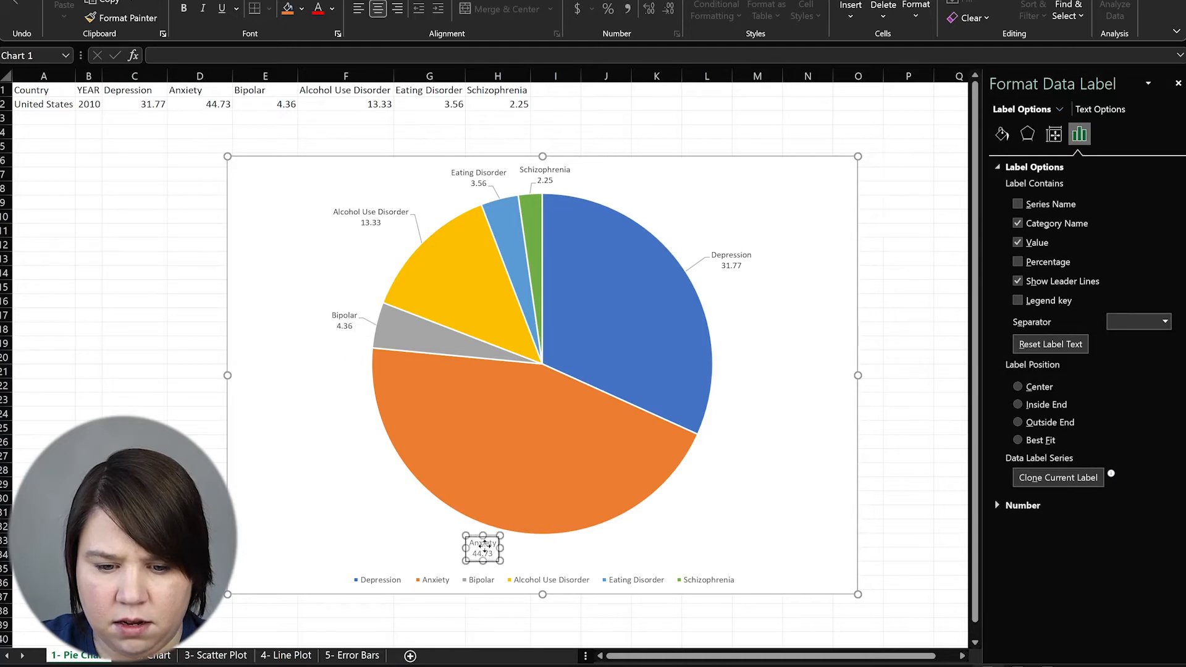
pyautogui.moveTo(483, 545); pyautogui.dragTo(392, 538)
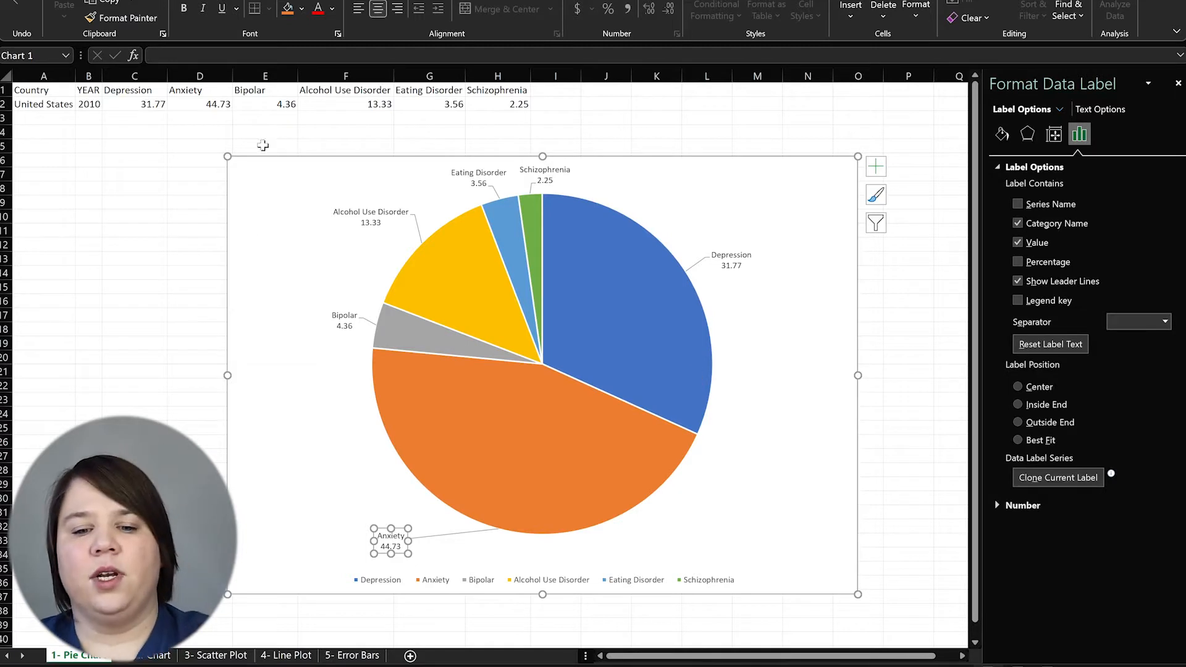
pyautogui.click(395, 538)
pyautogui.moveTo(402, 519); pyautogui.dragTo(438, 521)
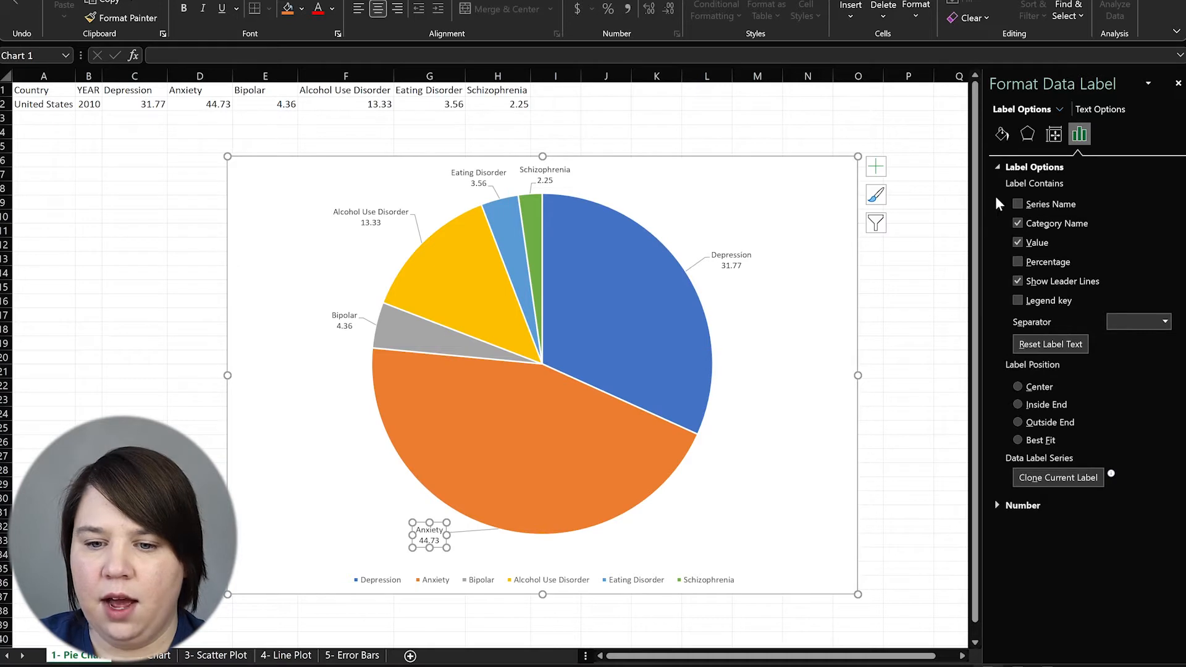
pyautogui.click(996, 168)
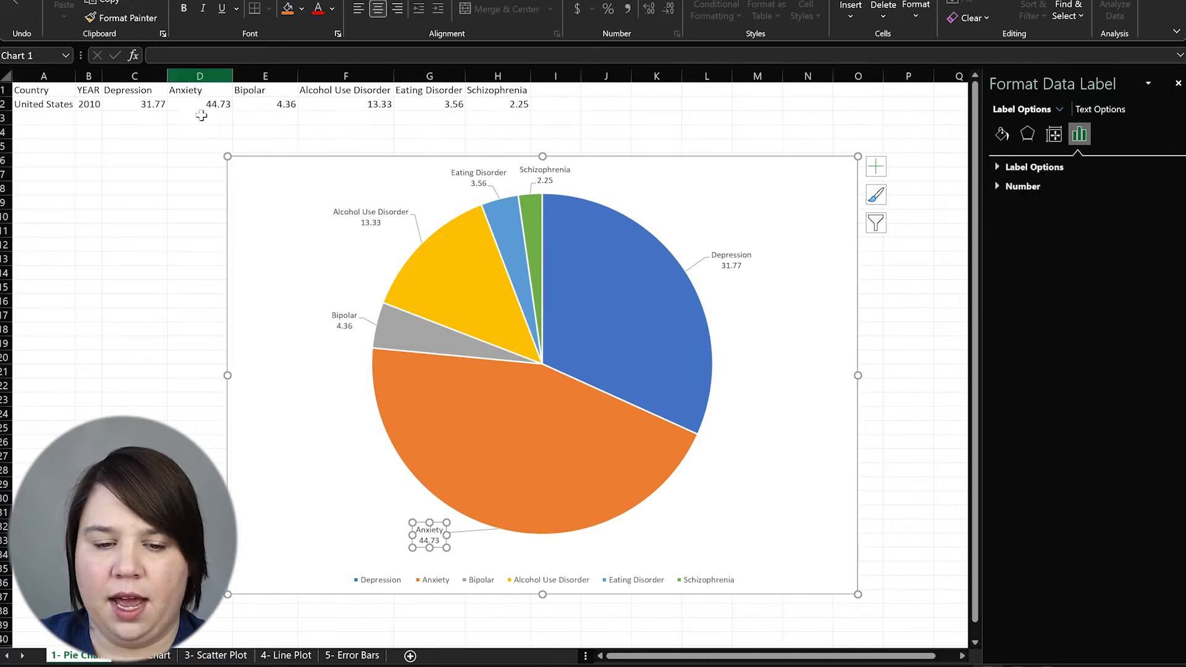
# Make all the data labels bold and enlarge their font by two steps
pyautogui.click(372, 208)
pyautogui.click(373, 210)
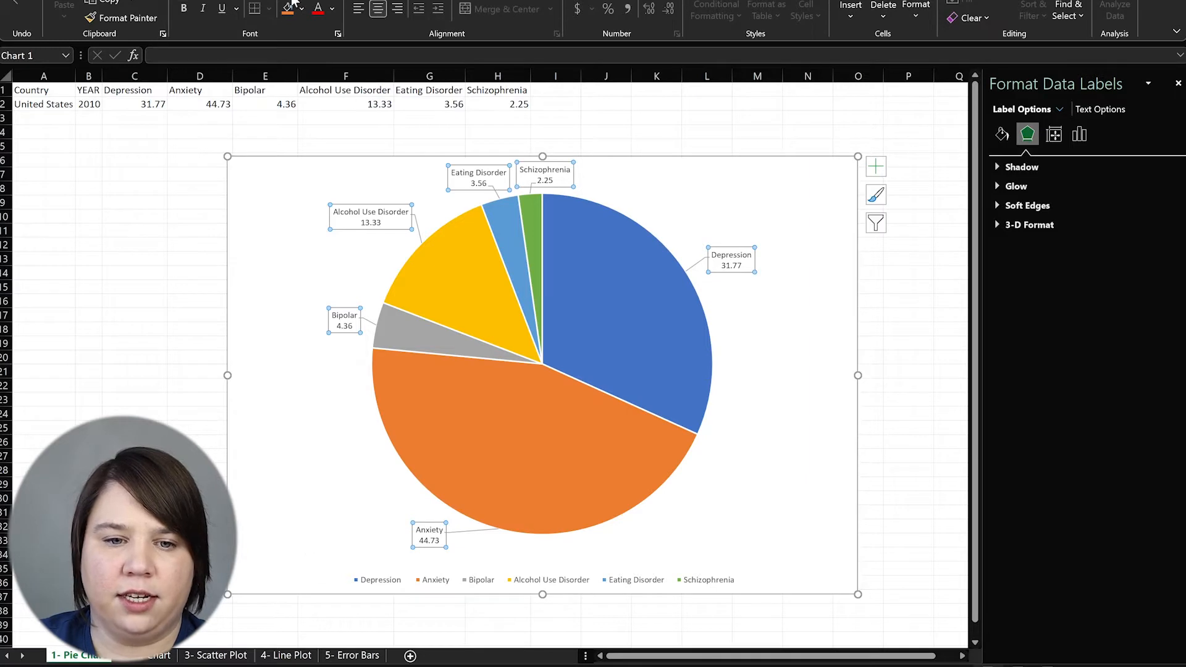
pyautogui.hotkey('ctrl', 'shift', '>')
pyautogui.hotkey('ctrl', 'shift', '>')
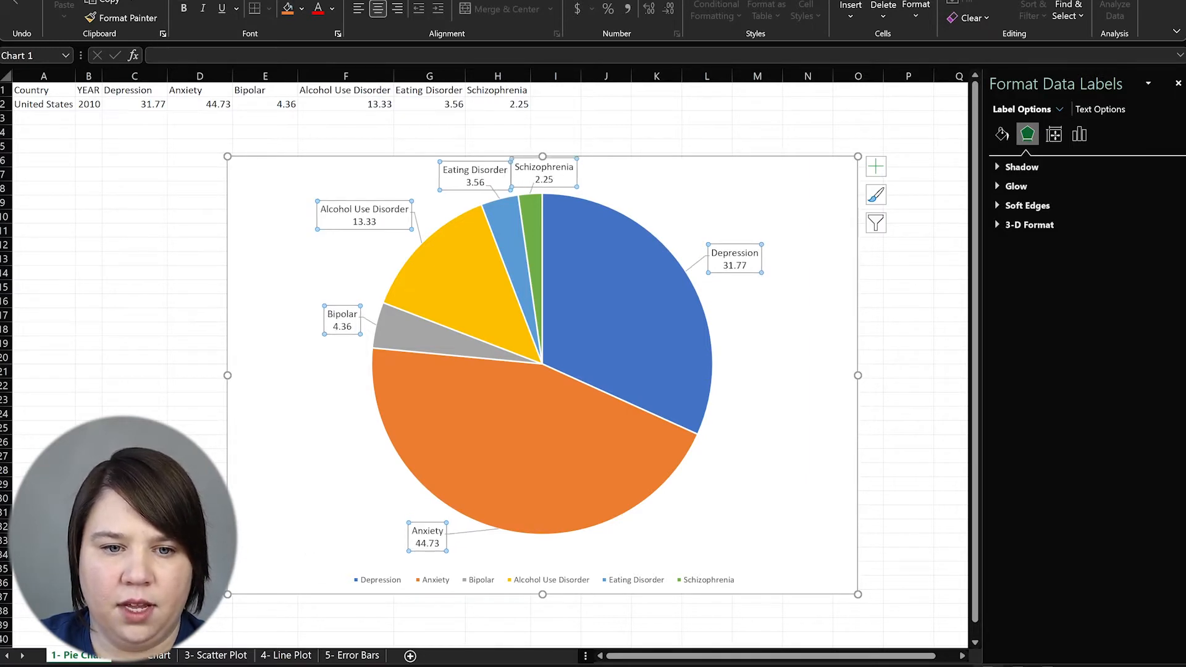
pyautogui.hotkey('ctrl', 'b')
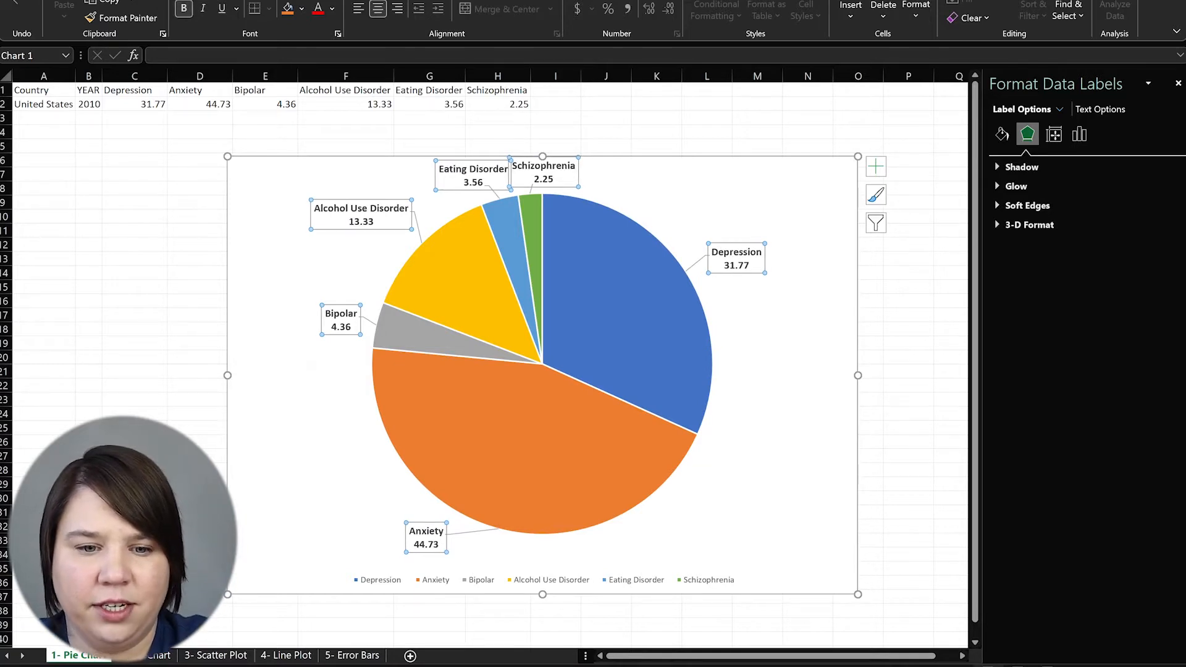
pyautogui.hotkey('ctrl', 'shift', '>')
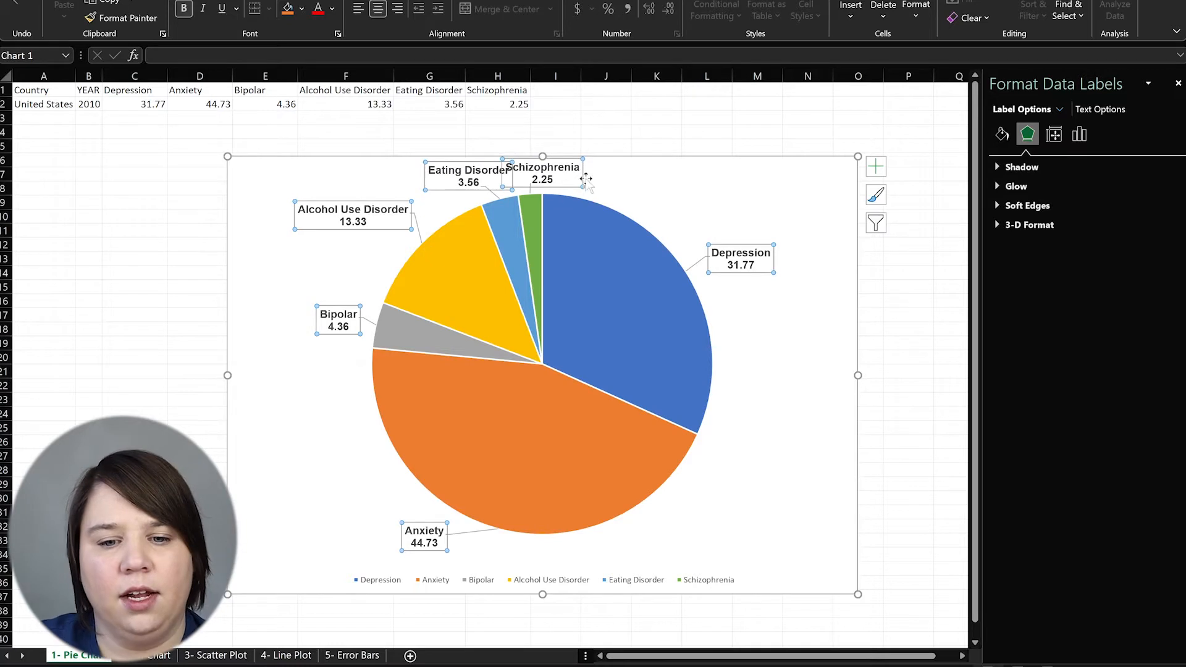
# Nudge the Eating Disorder label left and select the chart's legend
pyautogui.click(445, 179)
pyautogui.moveTo(445, 179); pyautogui.dragTo(434, 178)
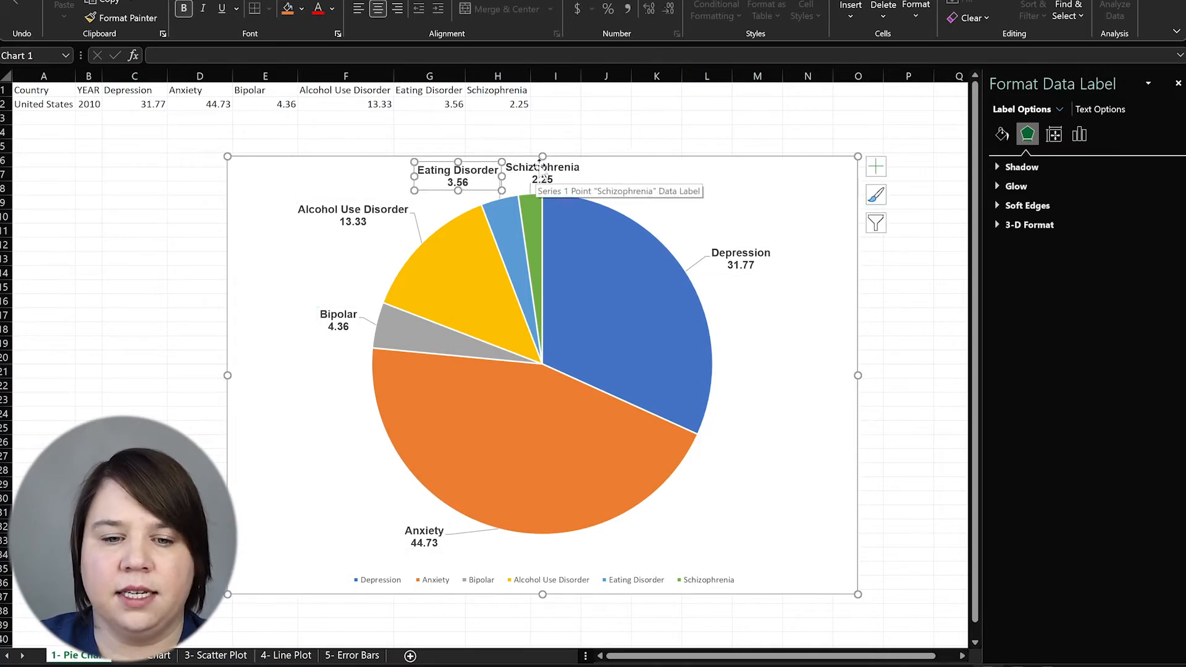
pyautogui.click(835, 464)
pyautogui.click(588, 585)
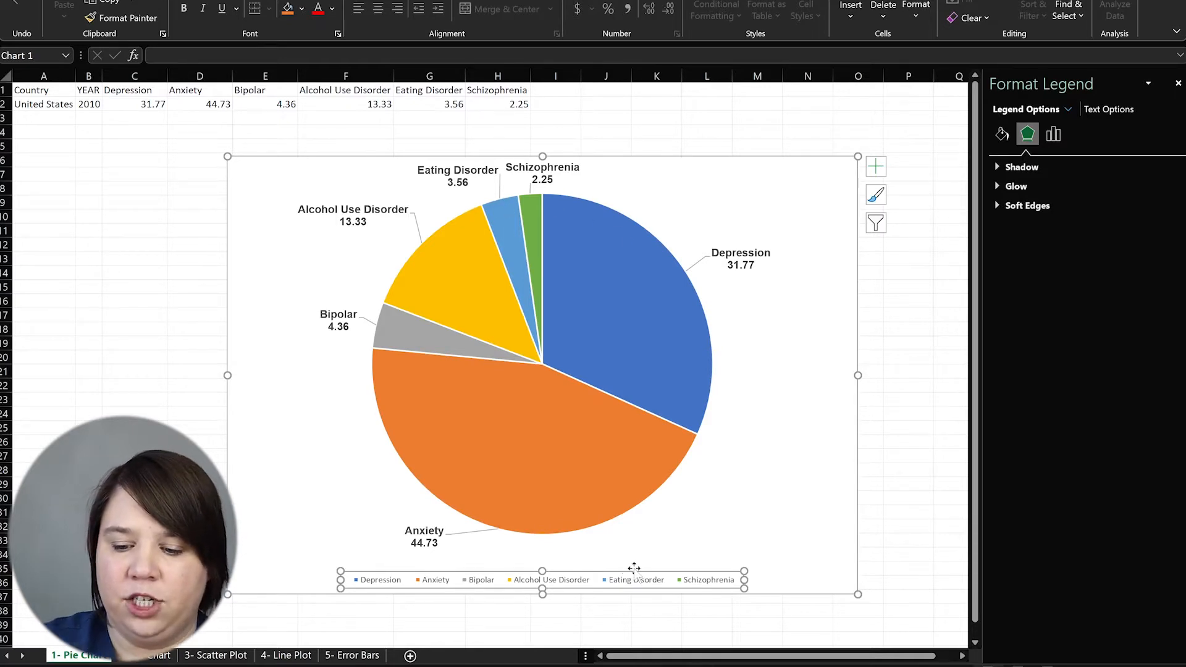
# Delete the legend, test removing then restoring the Alcohol Use Disorder label, and reselect the chart
pyautogui.press('Delete')
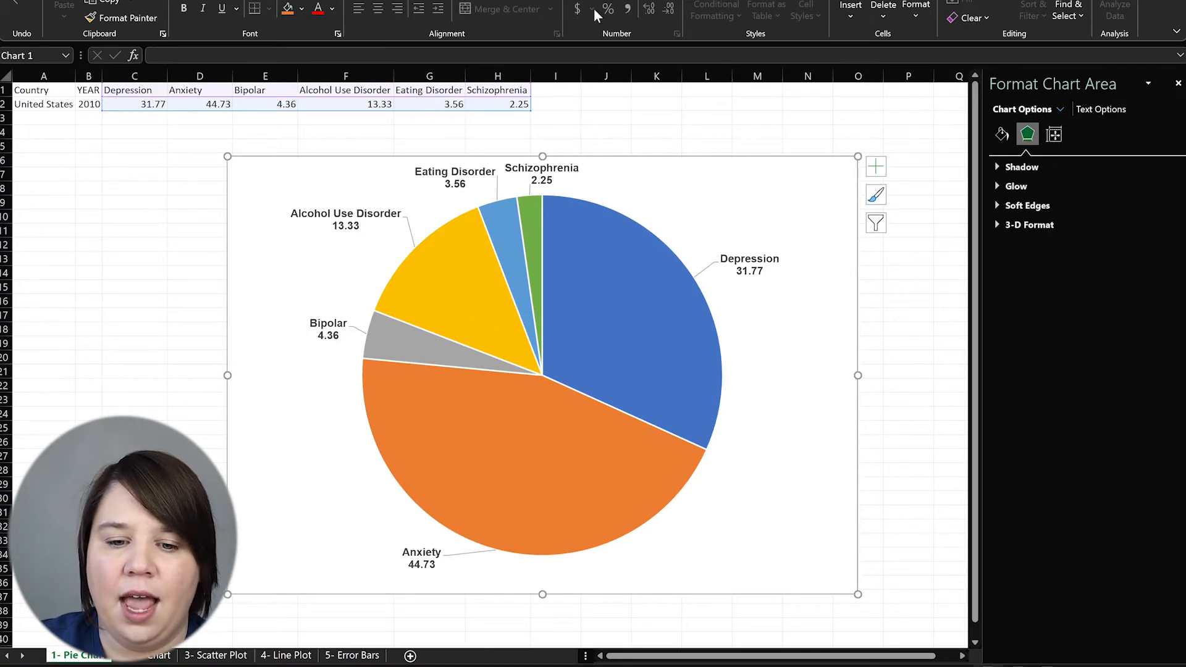
pyautogui.moveTo(529, 321)
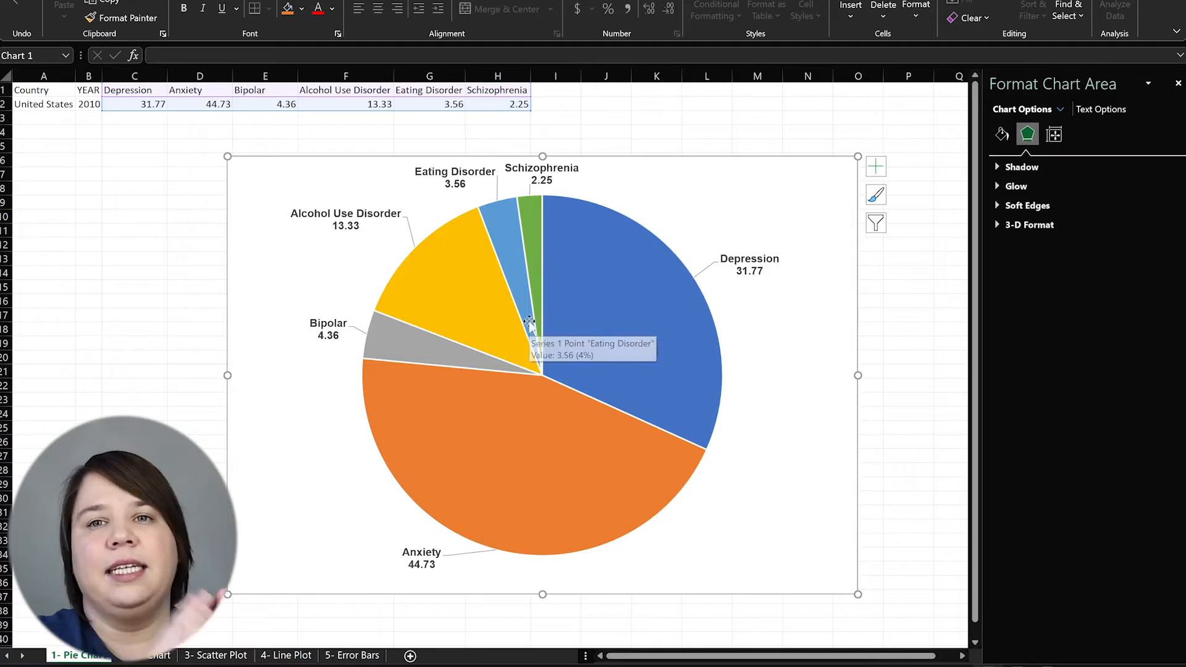
pyautogui.click(331, 210)
pyautogui.click(332, 210)
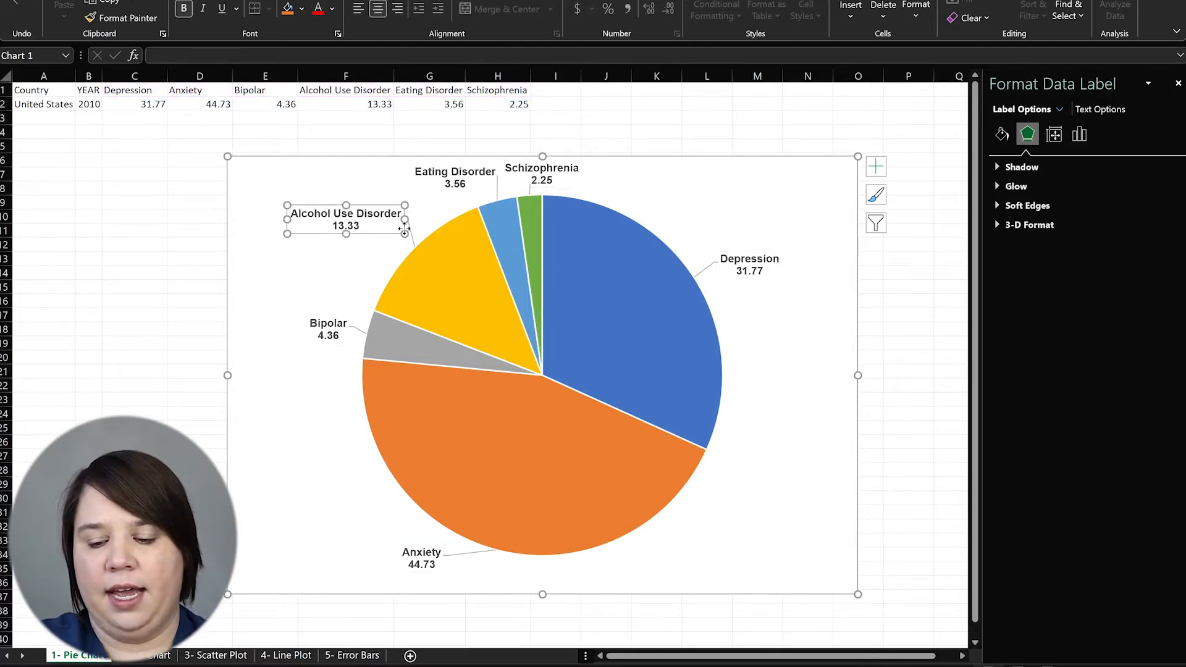
pyautogui.press('Delete')
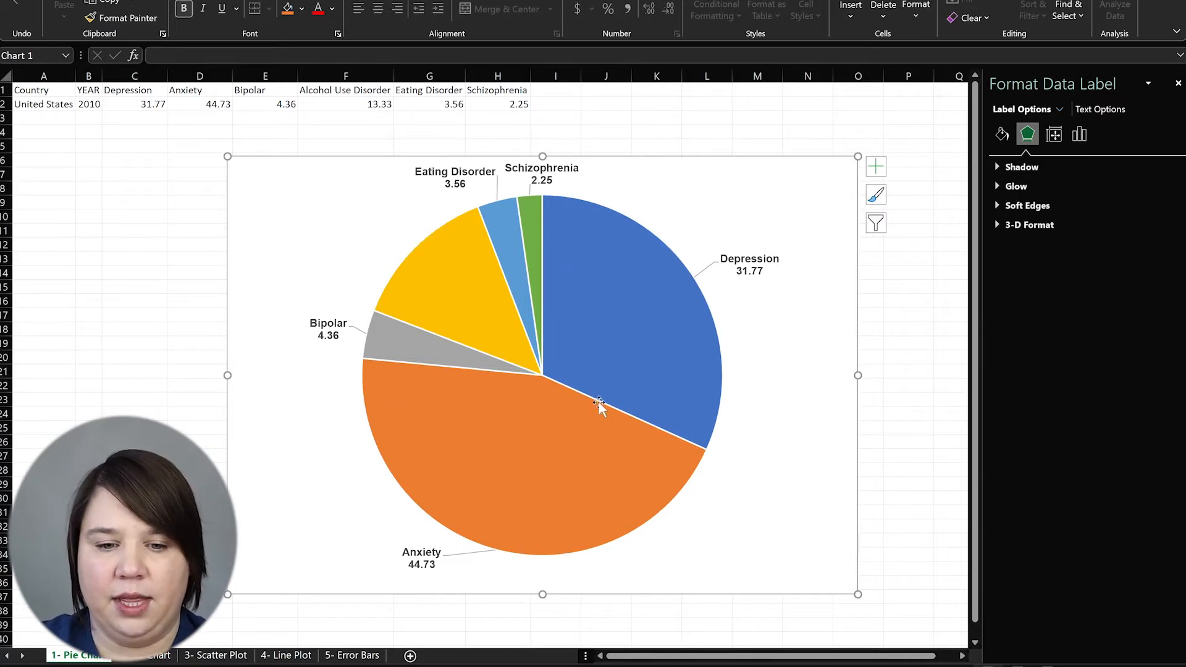
pyautogui.hotkey('ctrl', 'z')
pyautogui.click(880, 429)
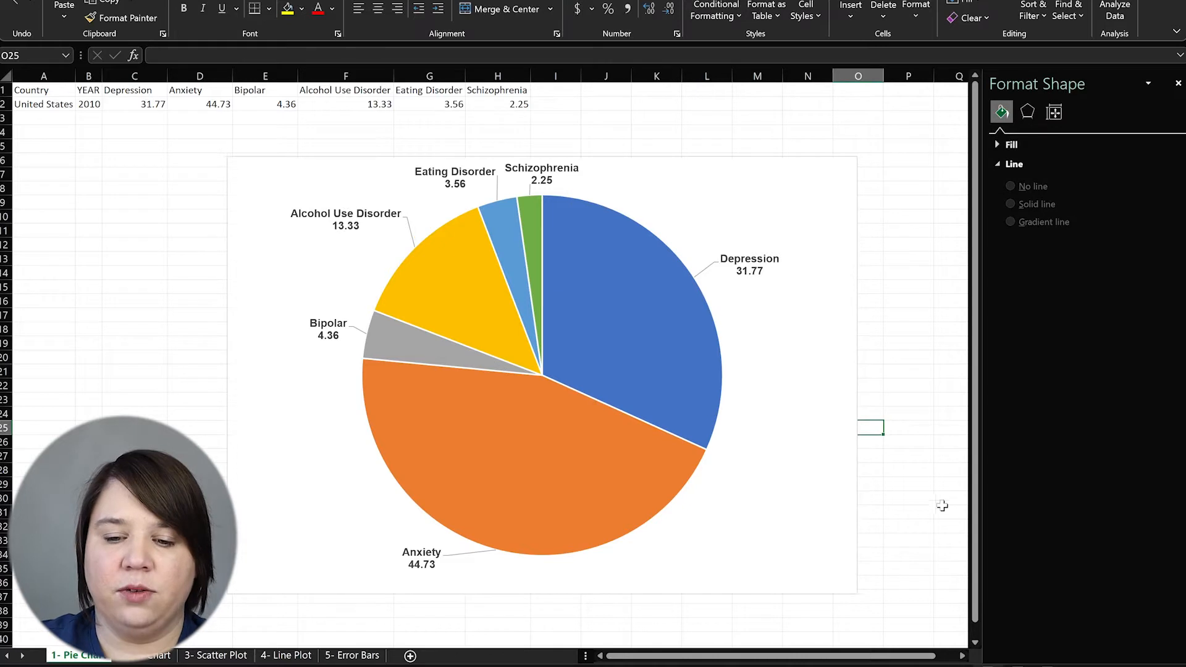
pyautogui.click(808, 496)
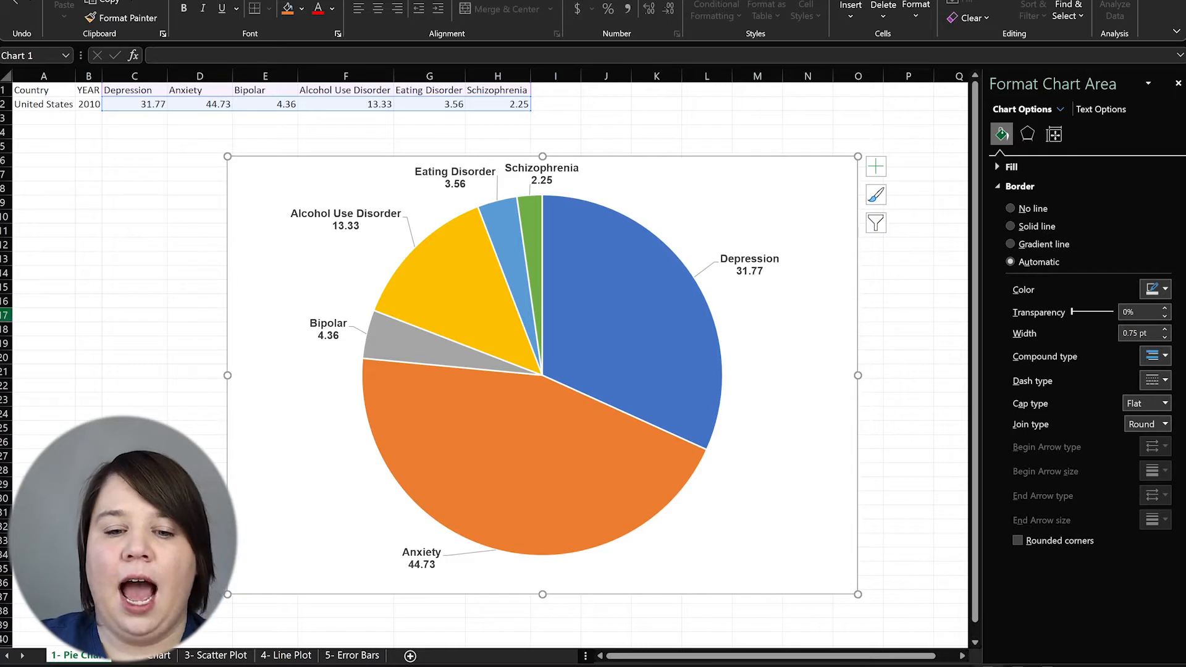
pyautogui.click(881, 170)
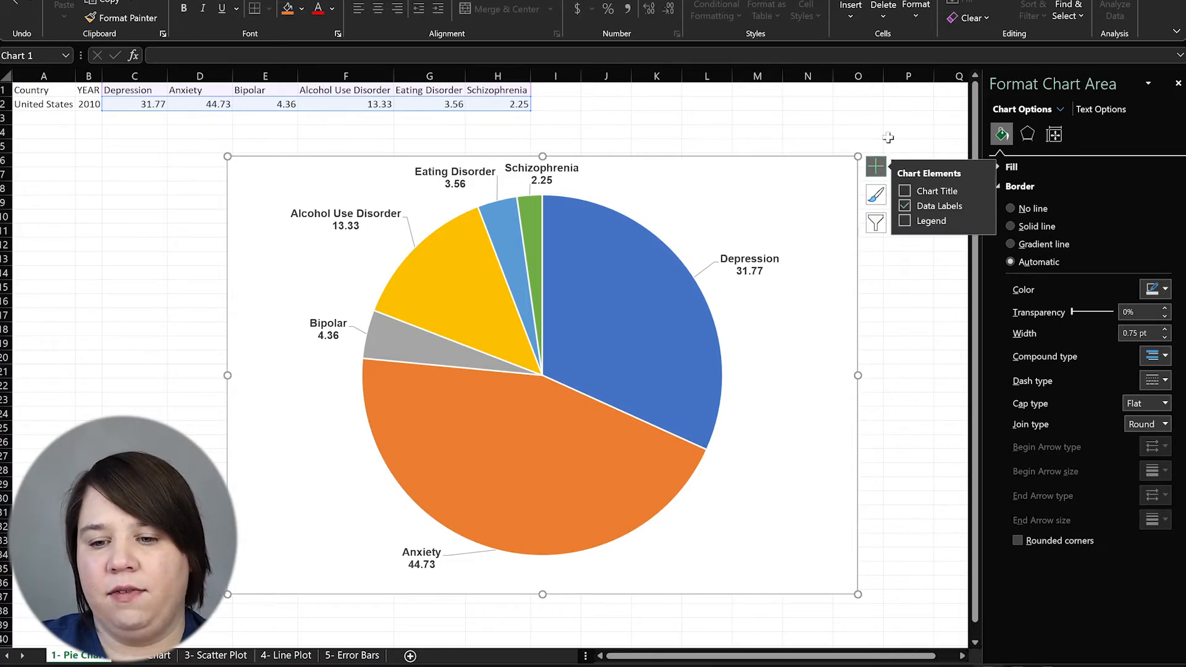
pyautogui.click(906, 221)
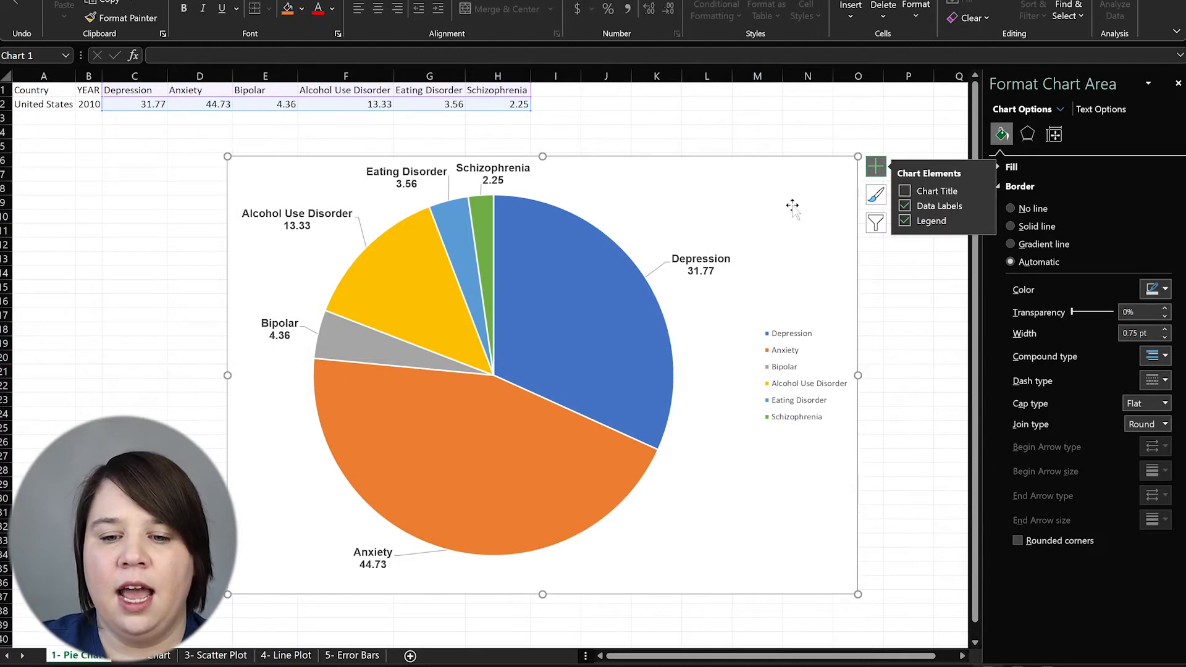
pyautogui.click(284, 332)
pyautogui.click(283, 332)
pyautogui.click(286, 427)
pyautogui.click(314, 210)
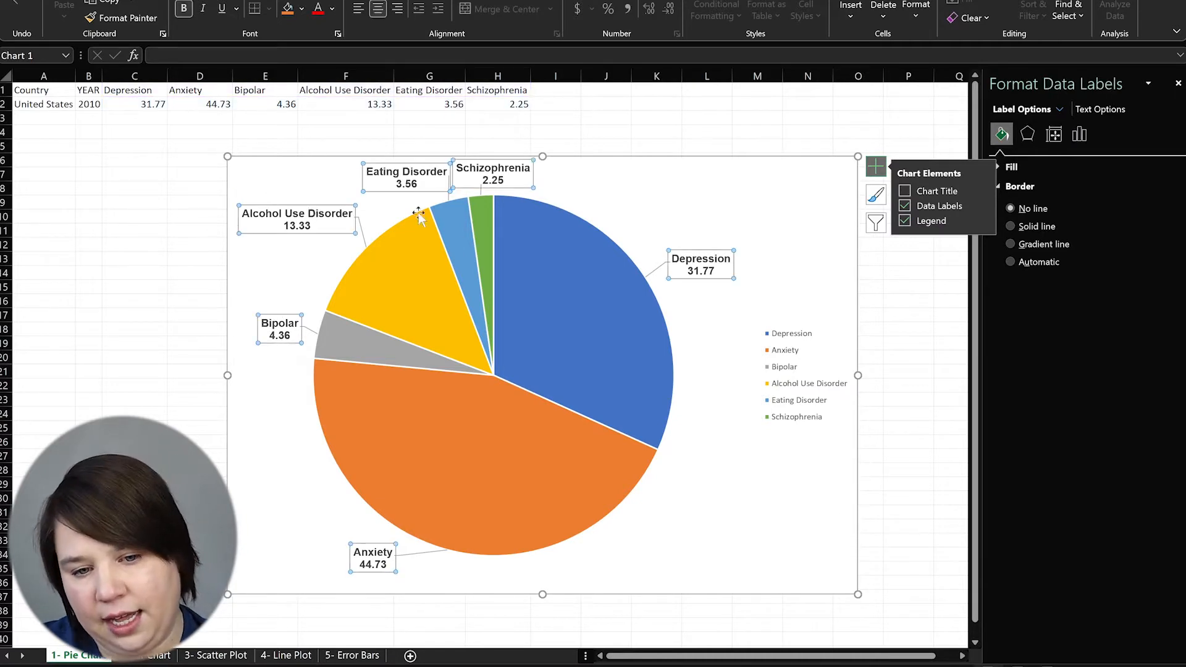
pyautogui.click(297, 219)
pyautogui.click(281, 334)
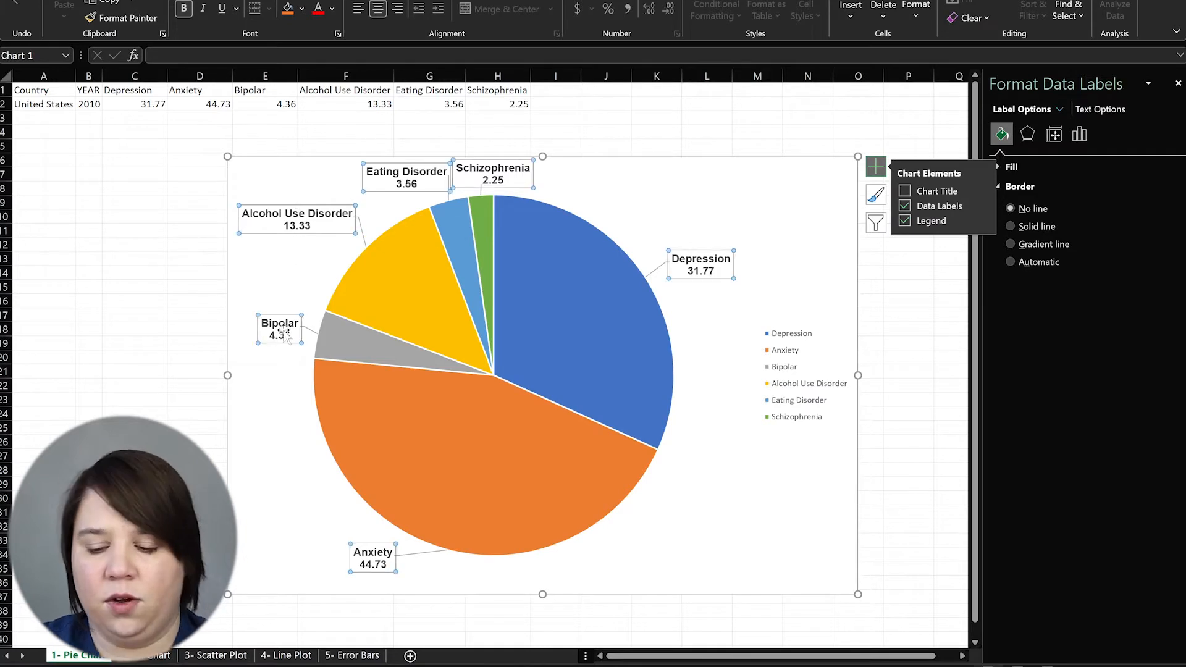
pyautogui.click(286, 336)
pyautogui.press('Delete')
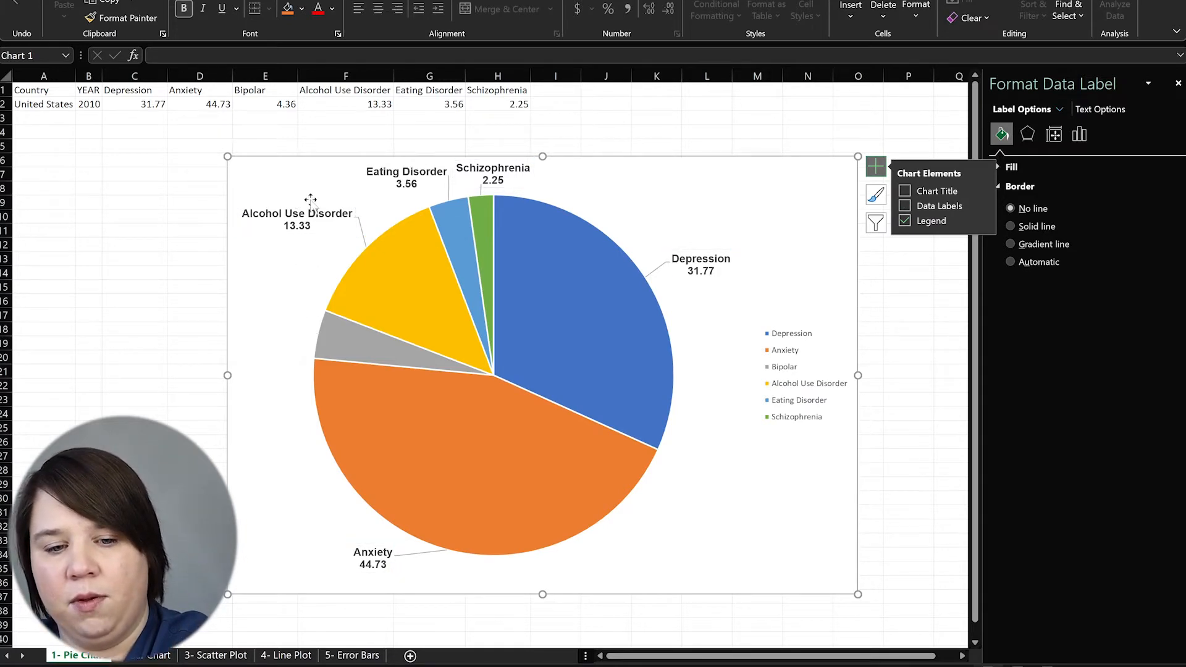
pyautogui.click(312, 213)
pyautogui.press('Delete')
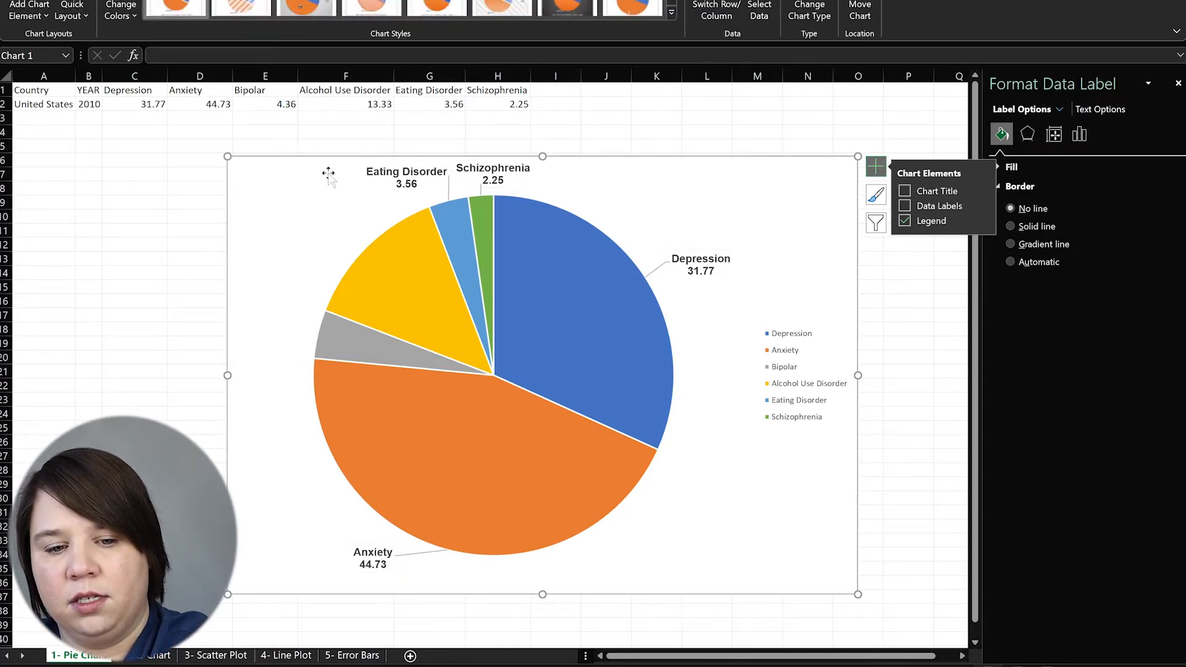
pyautogui.click(399, 177)
pyautogui.press('Delete')
pyautogui.click(494, 173)
pyautogui.press('Delete')
pyautogui.click(783, 577)
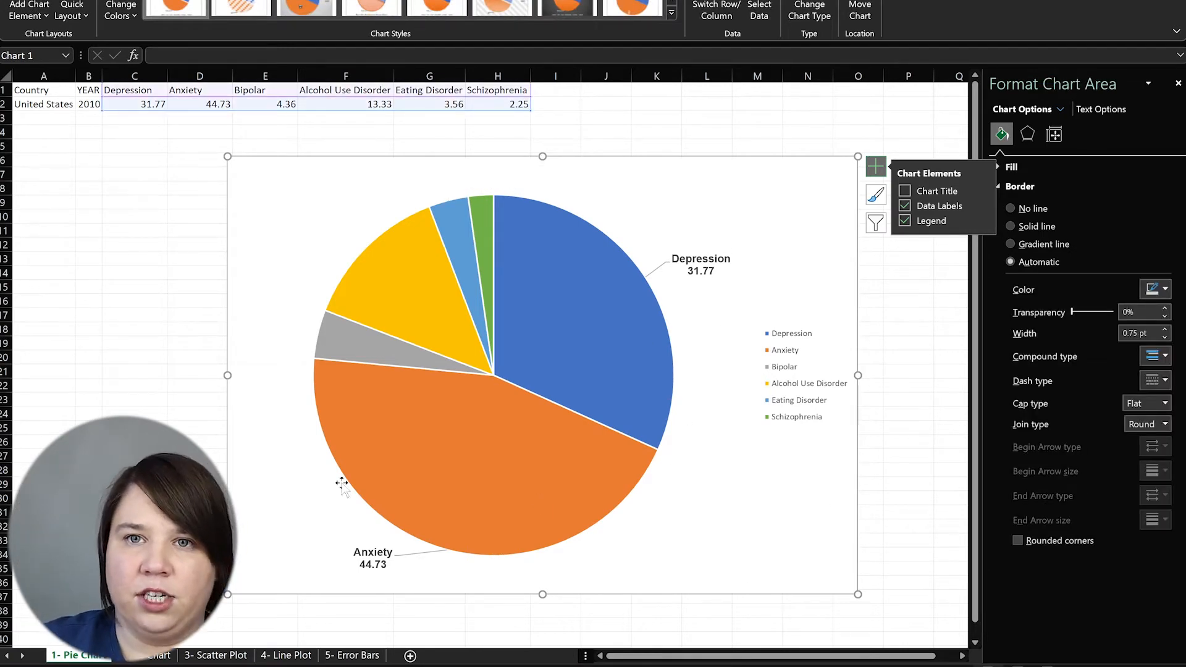
pyautogui.hotkey('ctrl', 'z')
pyautogui.hotkey('ctrl', 'z')
pyautogui.hotkey('ctrl', 'z')
pyautogui.hotkey('ctrl', 'z')
pyautogui.hotkey('ctrl', 'z')
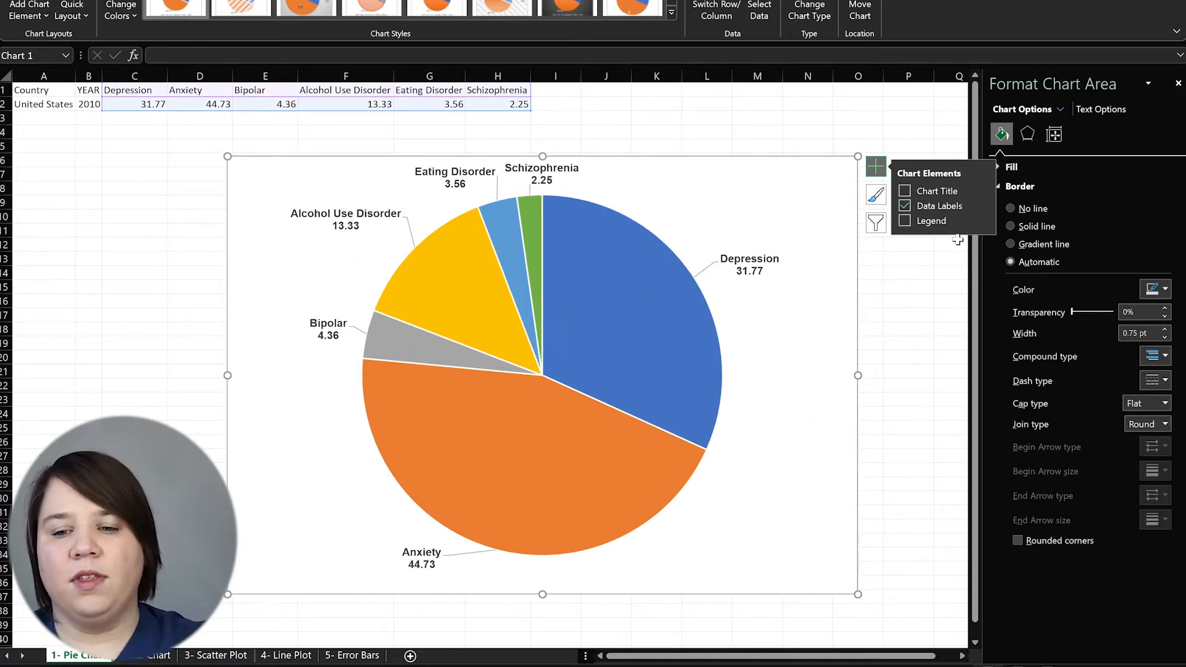
pyautogui.click(755, 105)
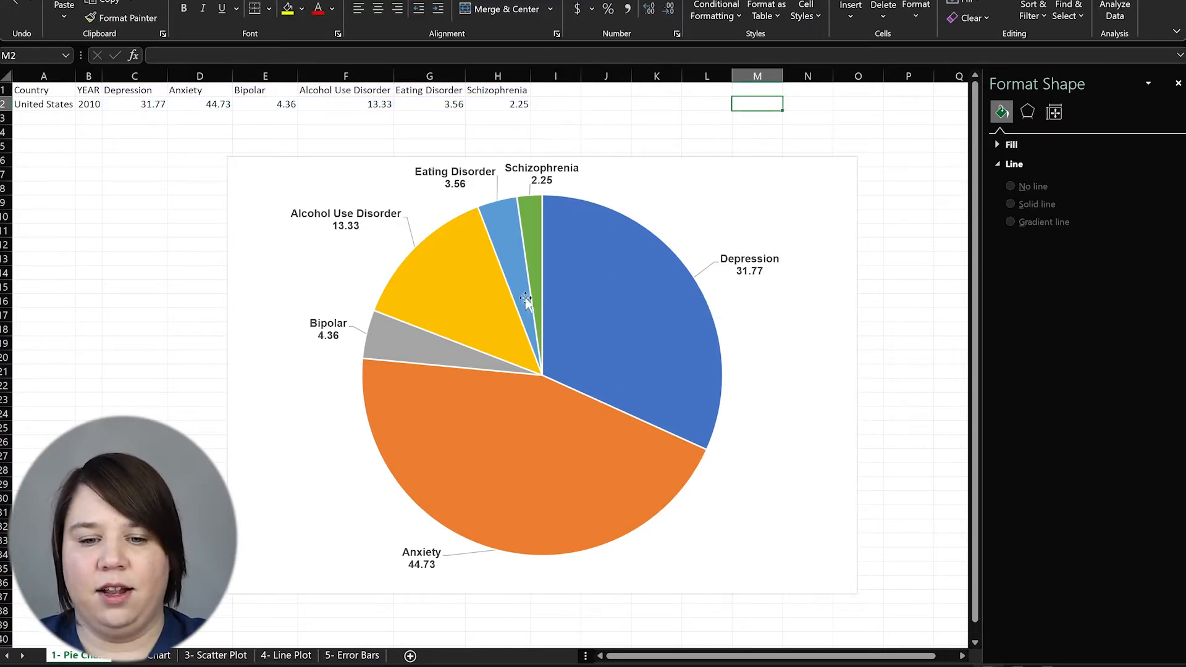
pyautogui.click(634, 347)
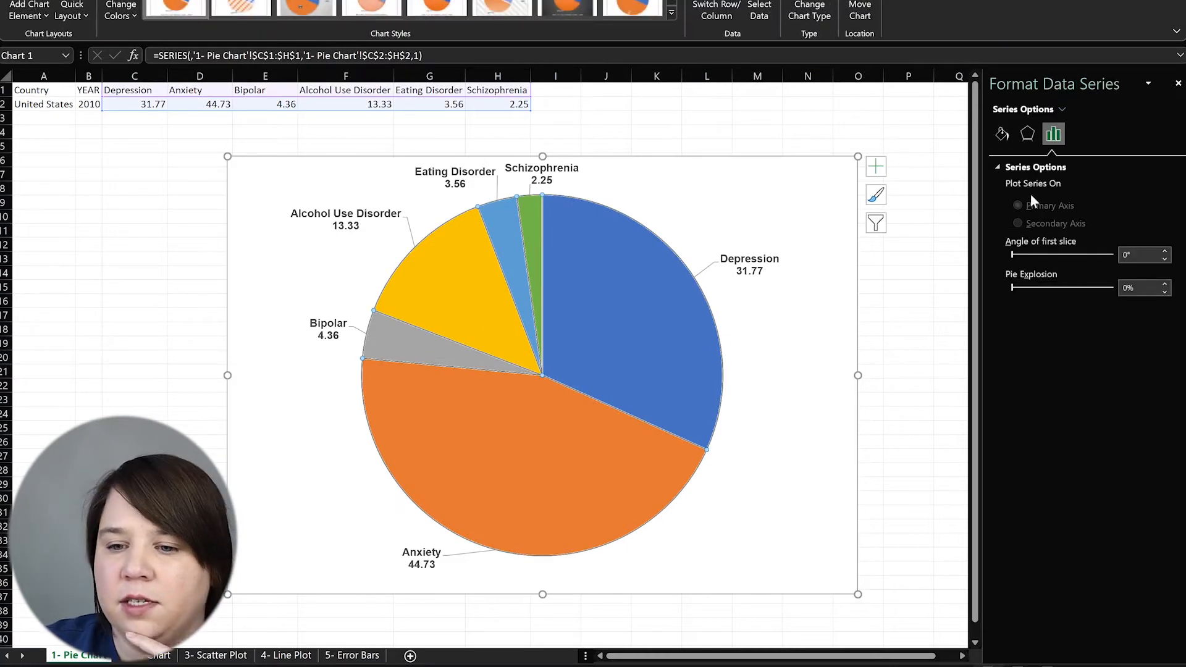
pyautogui.click(1001, 133)
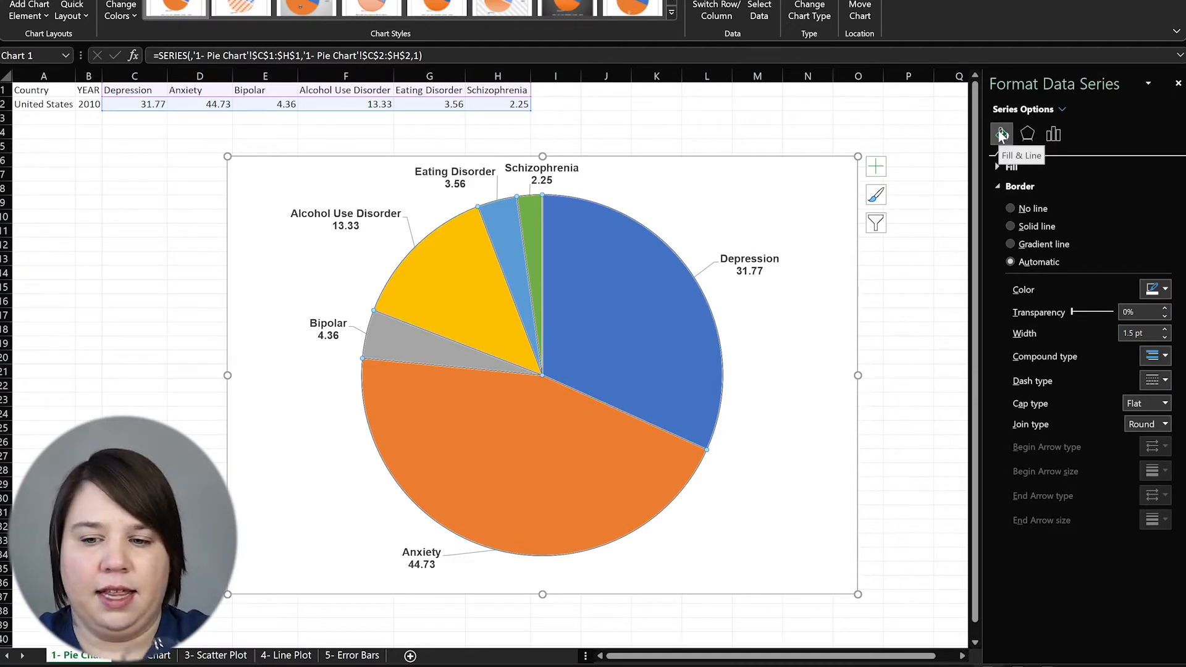
pyautogui.click(1168, 292)
pyautogui.click(1168, 292)
pyautogui.click(639, 356)
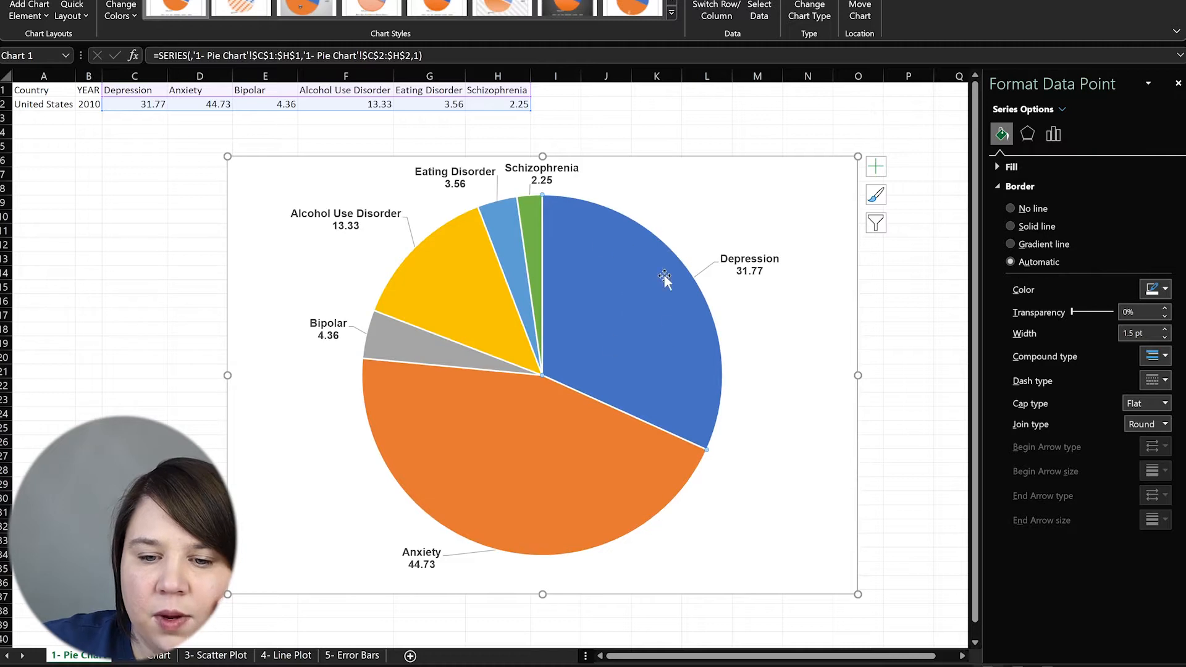
pyautogui.click(1168, 292)
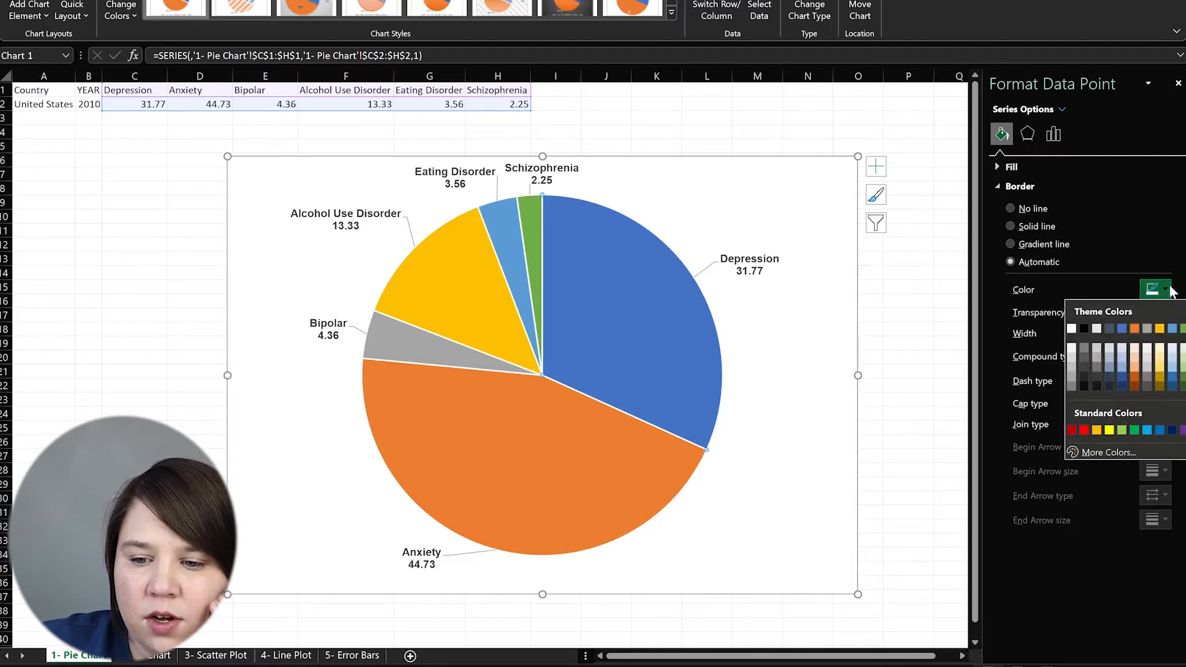
pyautogui.click(1103, 454)
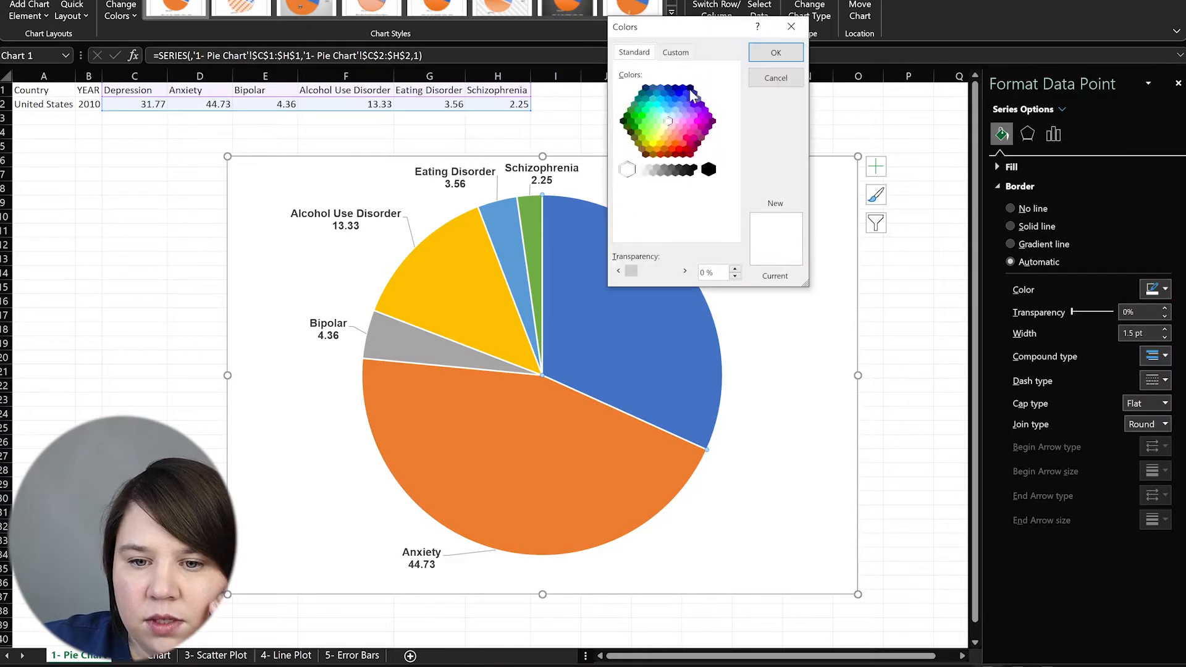
pyautogui.click(791, 26)
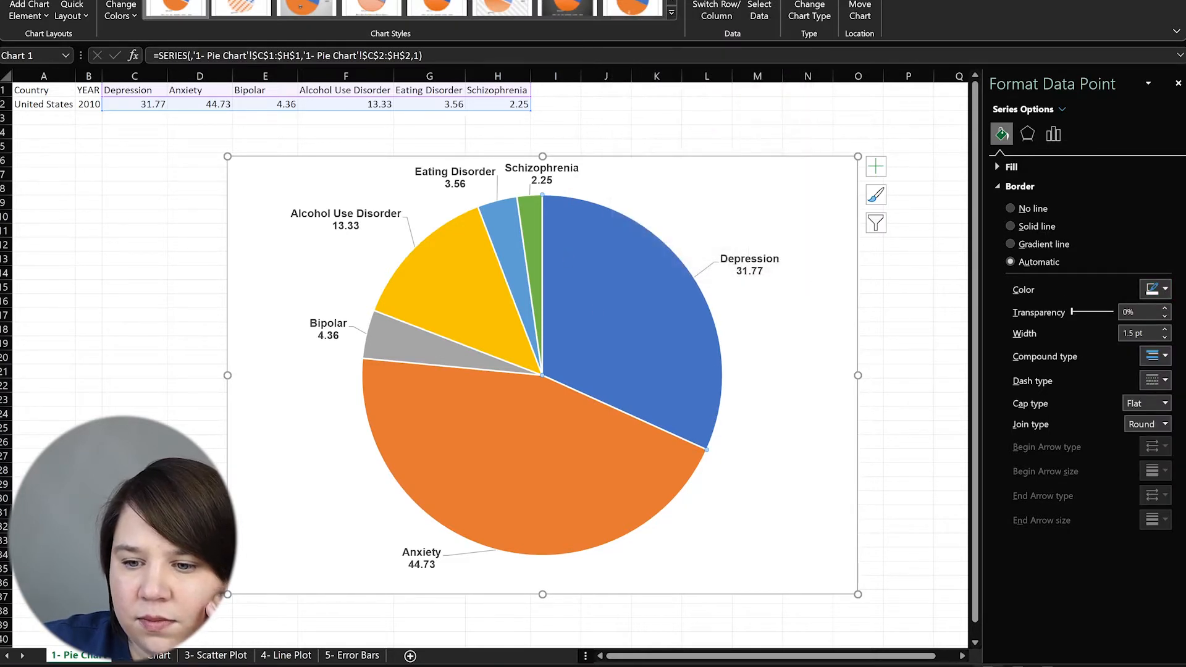
pyautogui.click(1166, 289)
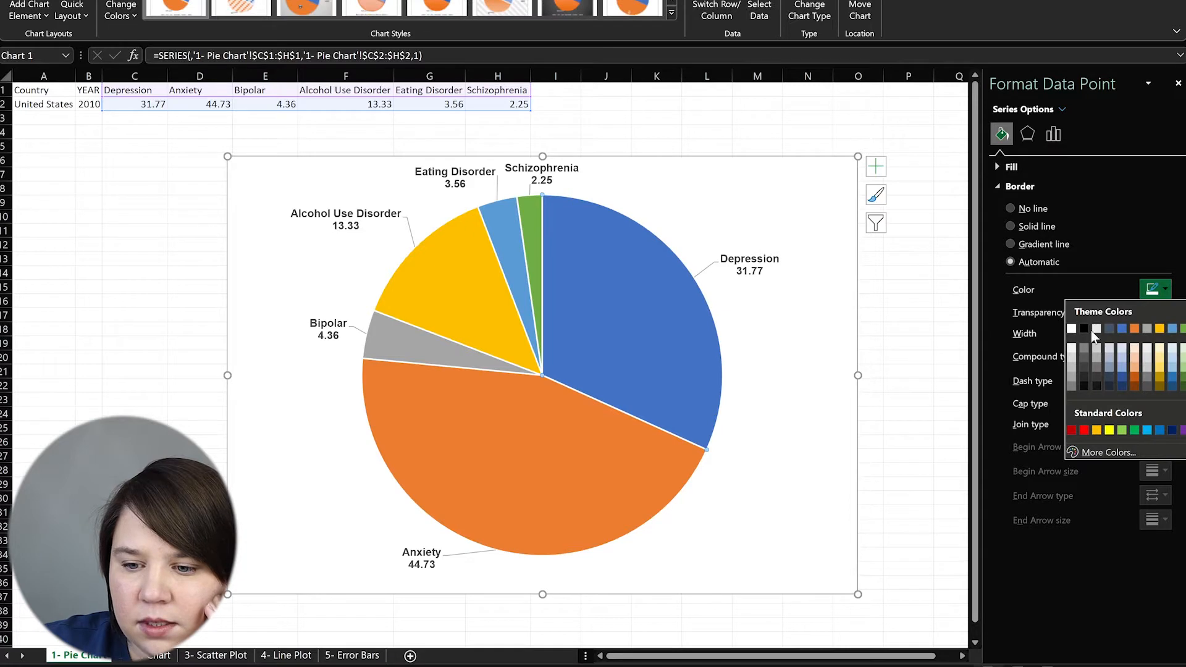
pyautogui.click(1118, 383)
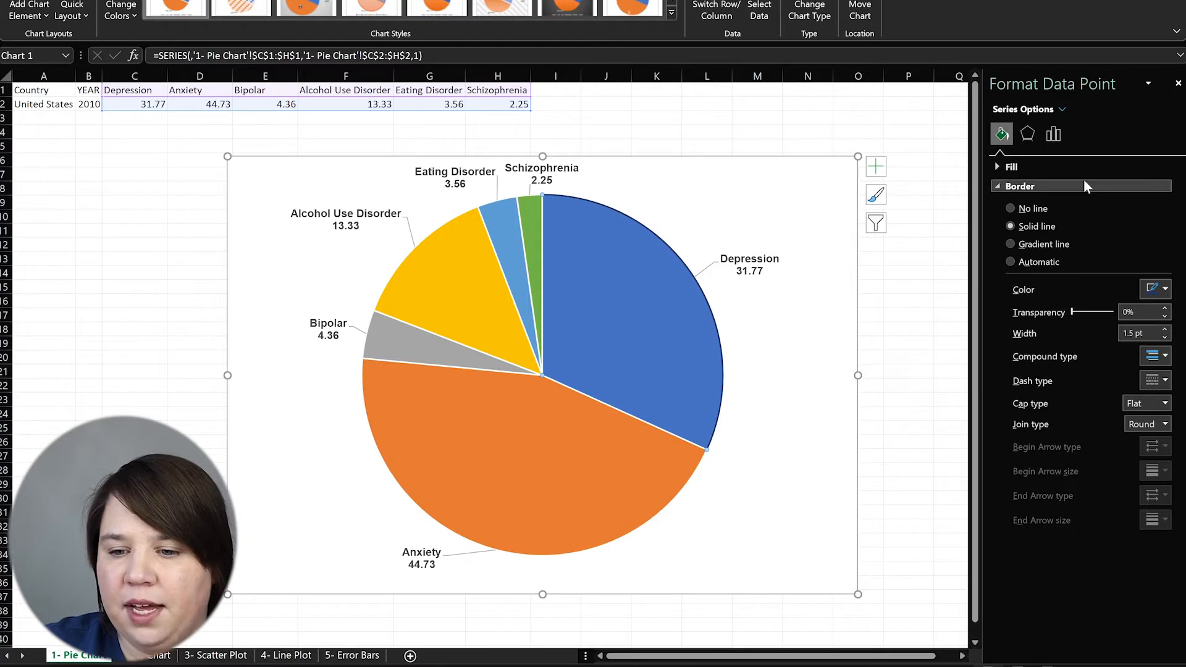
pyautogui.click(1038, 262)
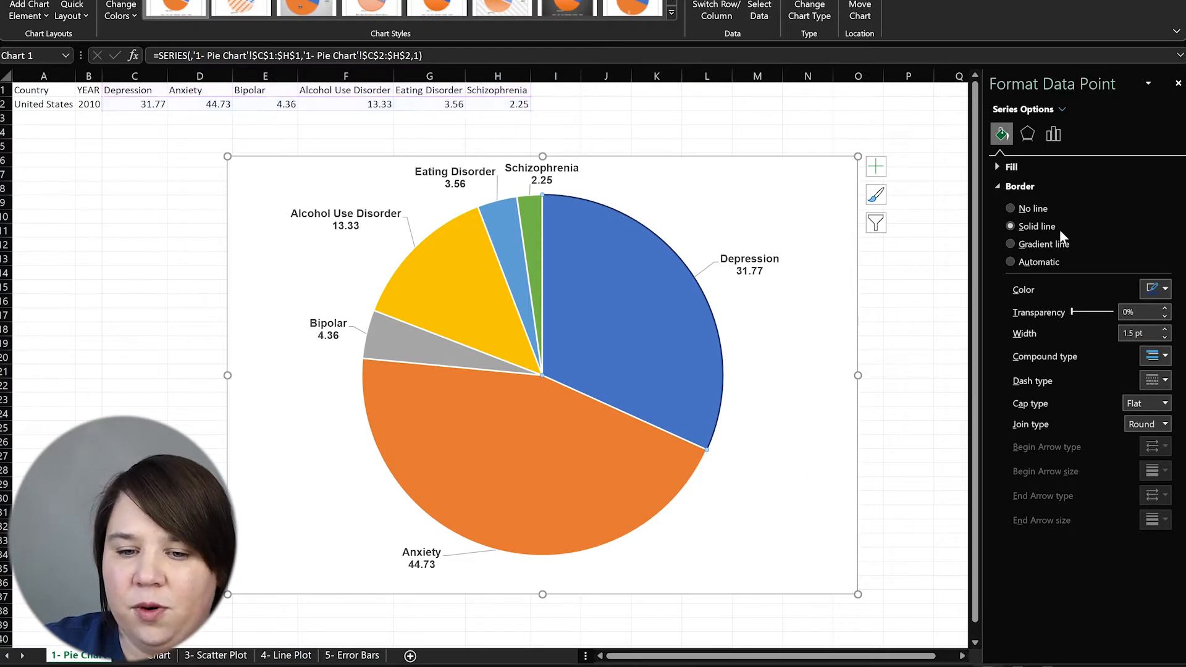
pyautogui.click(994, 164)
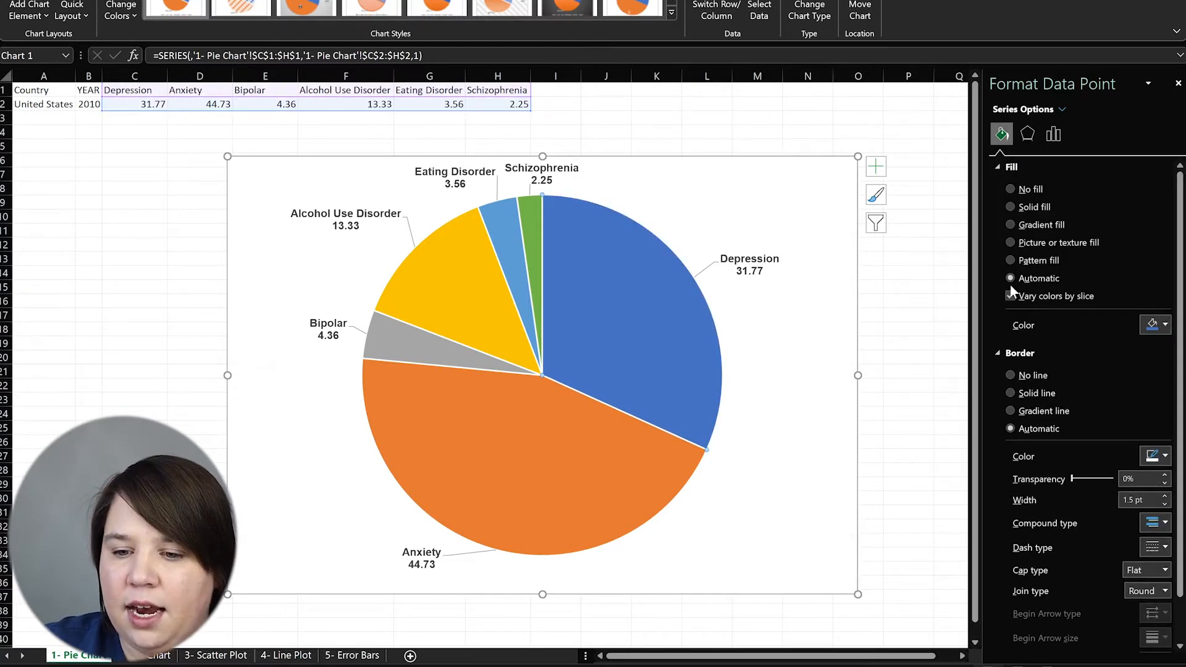
pyautogui.click(1167, 329)
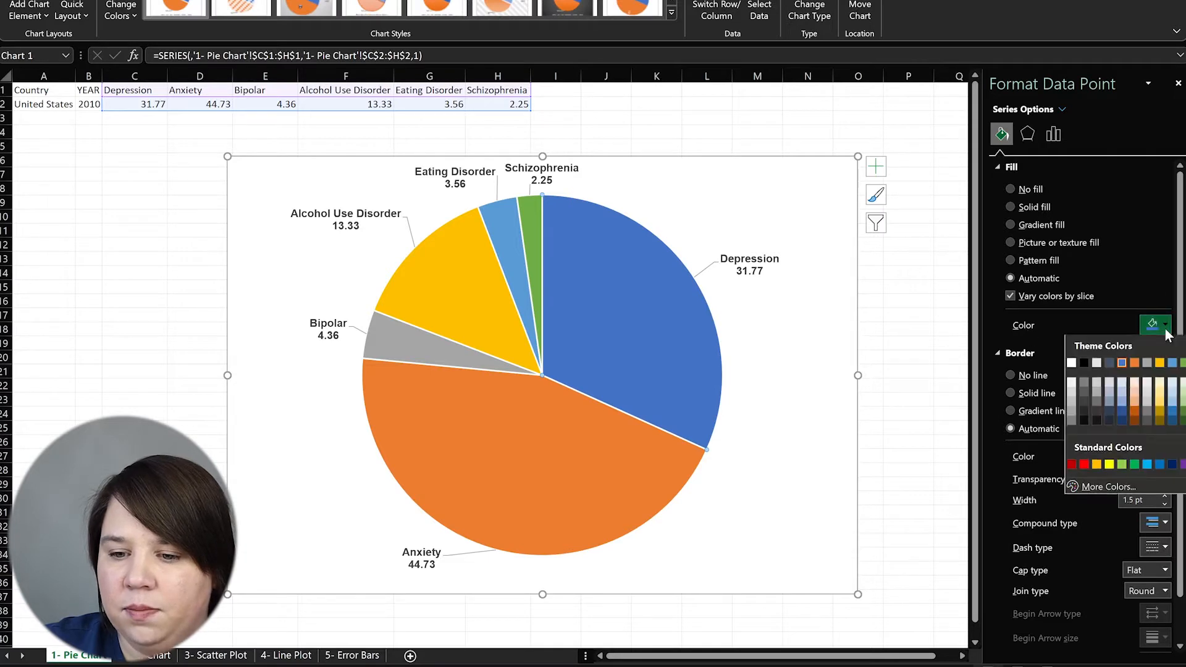
pyautogui.click(1157, 266)
pyautogui.click(530, 322)
pyautogui.click(906, 270)
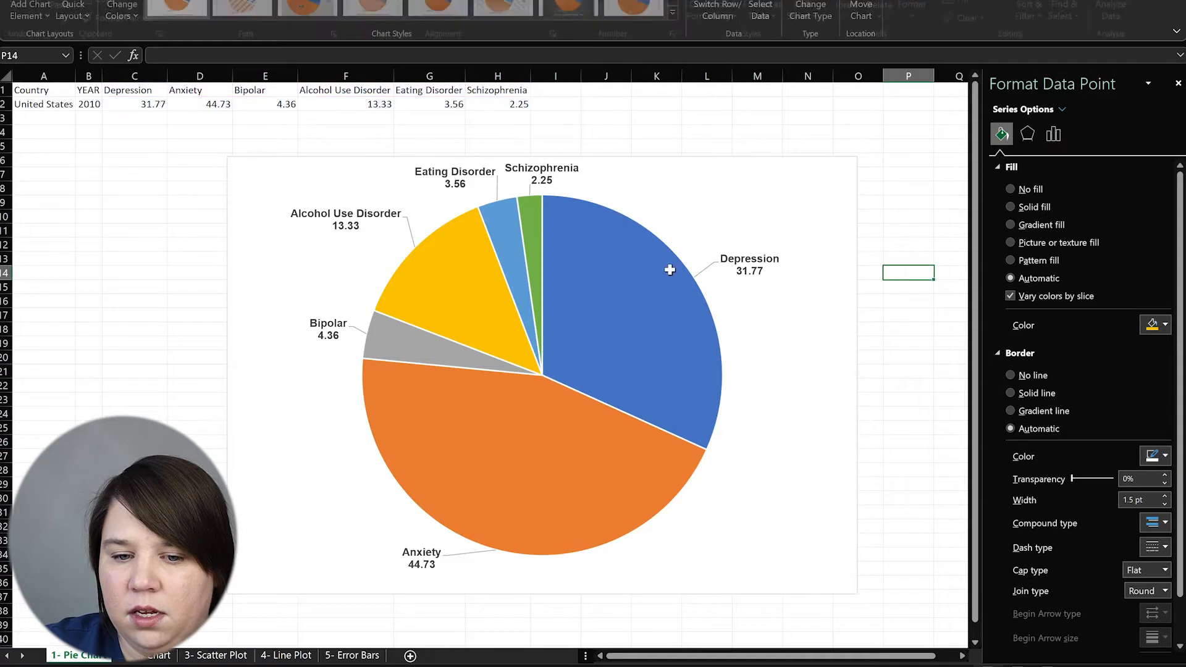
pyautogui.click(624, 247)
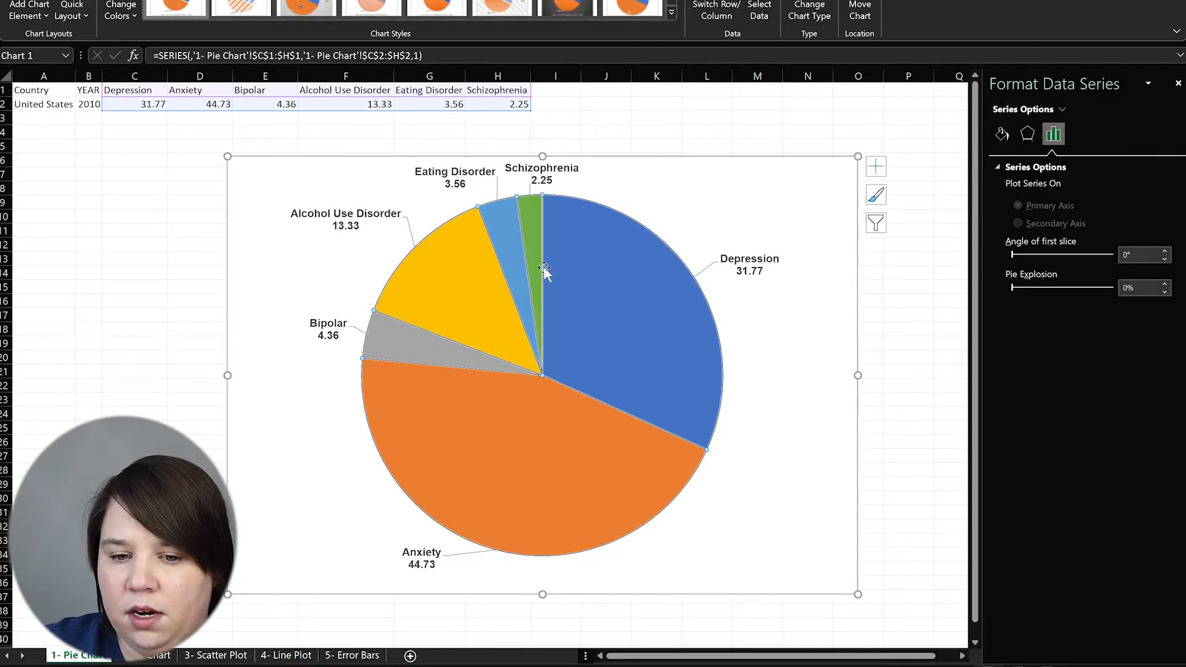
# Switch the pie series from varied colours to one solid blue fill for all slices
pyautogui.click(995, 139)
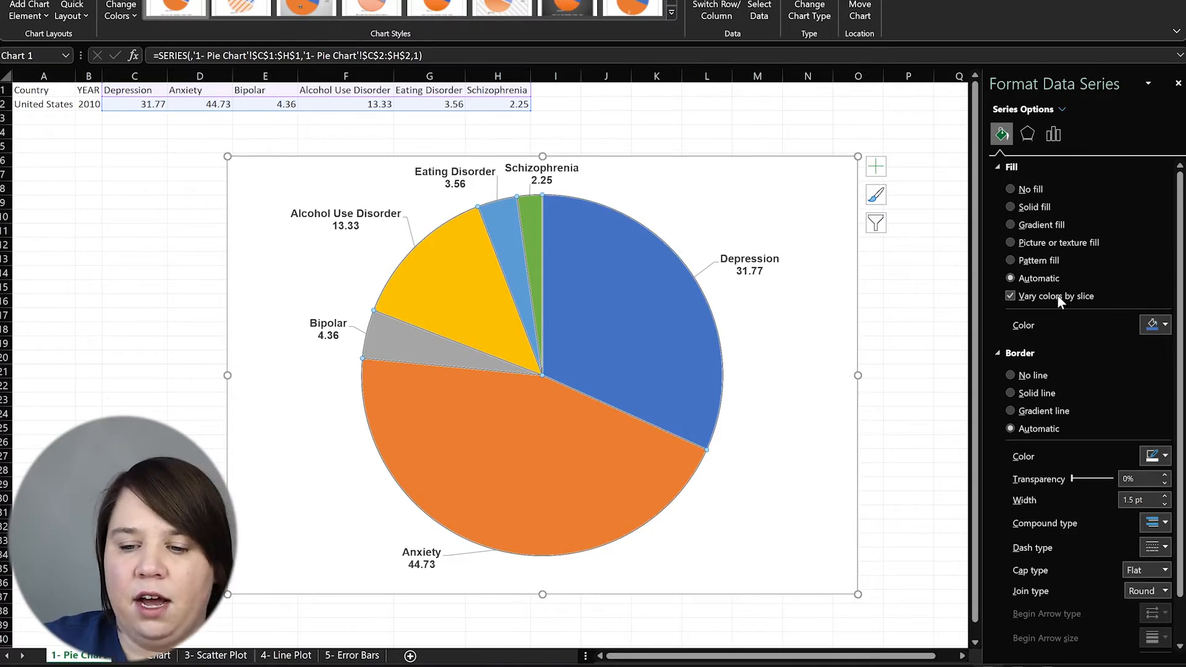
pyautogui.click(1010, 297)
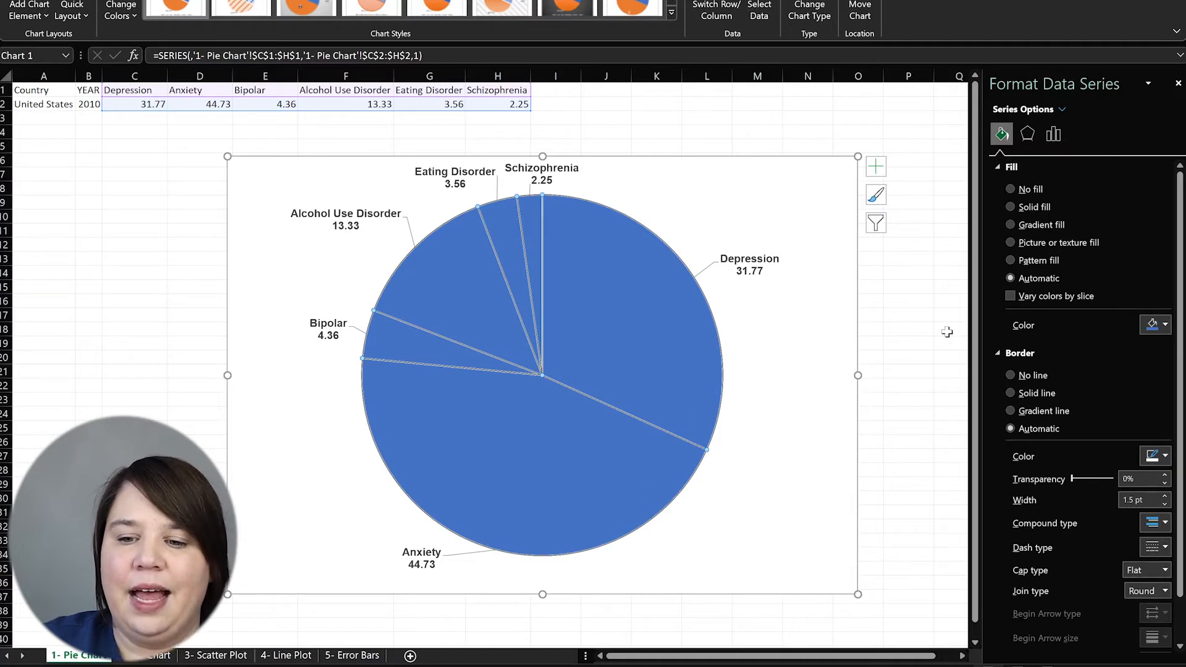
pyautogui.click(1009, 295)
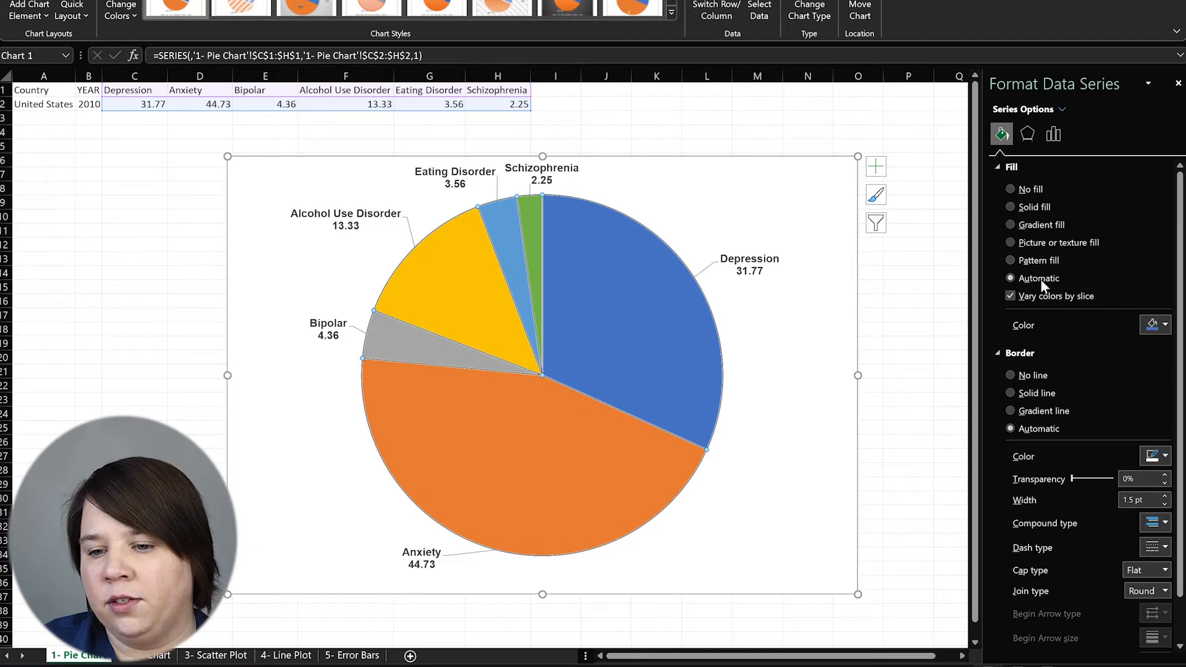
pyautogui.click(1035, 205)
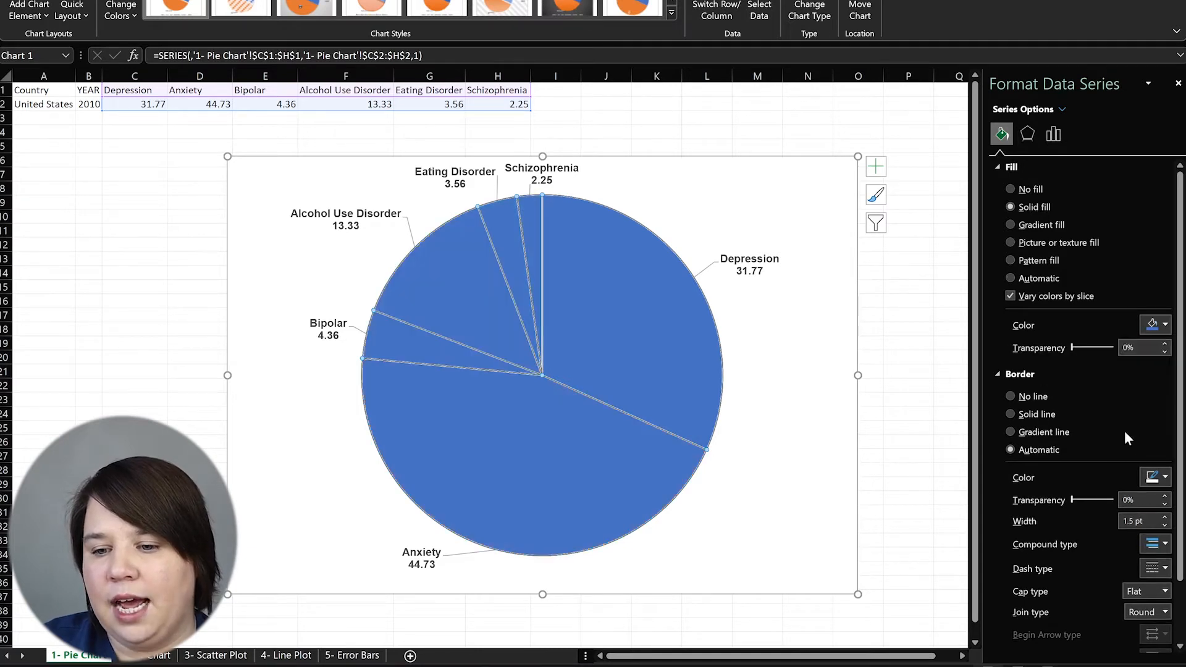
pyautogui.click(1164, 327)
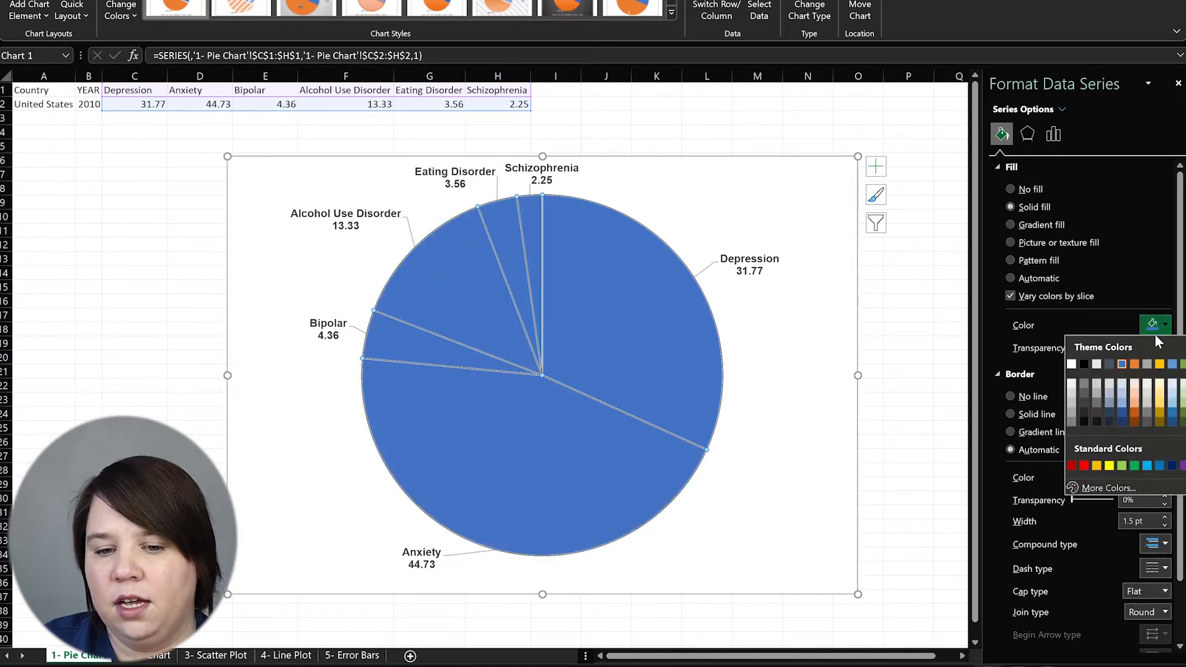
pyautogui.click(590, 280)
pyautogui.click(620, 374)
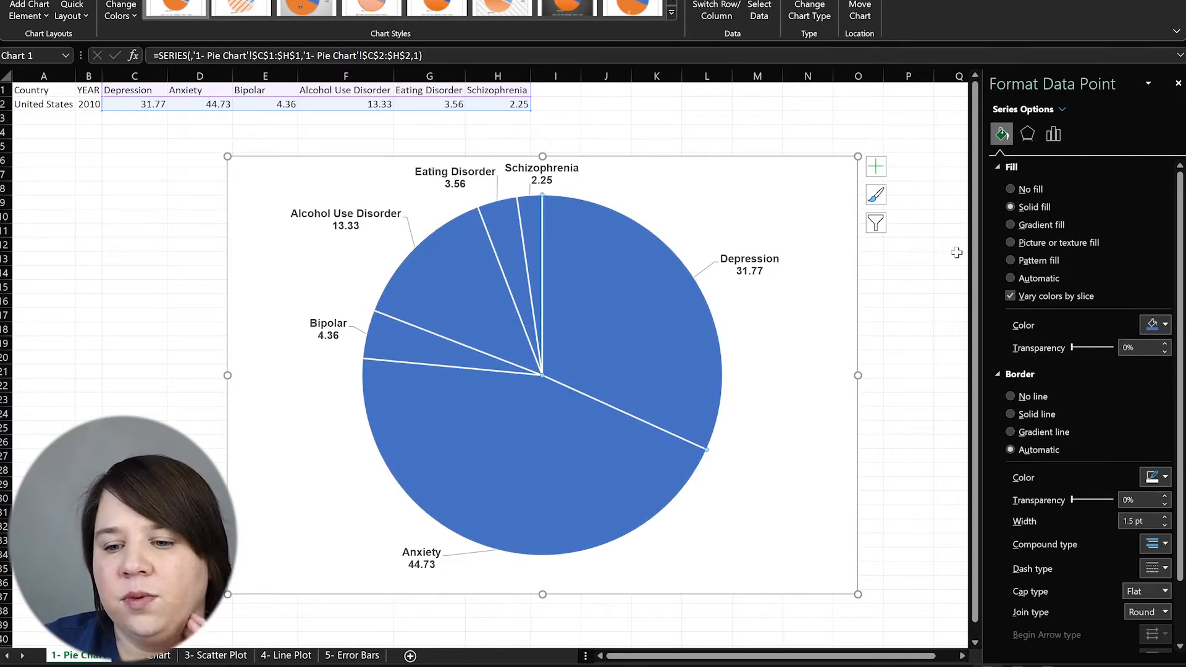
# Give the Depression slice a darker blue dotted pattern fill after testing stripe and crosshatch swatches
pyautogui.click(1010, 260)
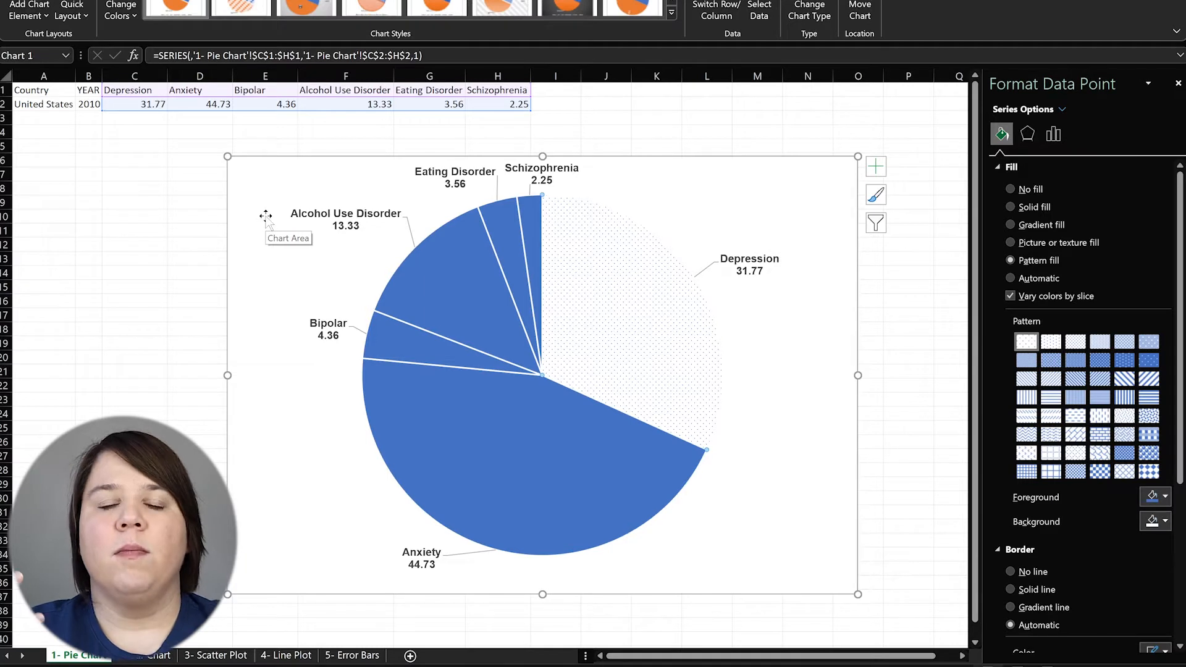
pyautogui.click(1150, 361)
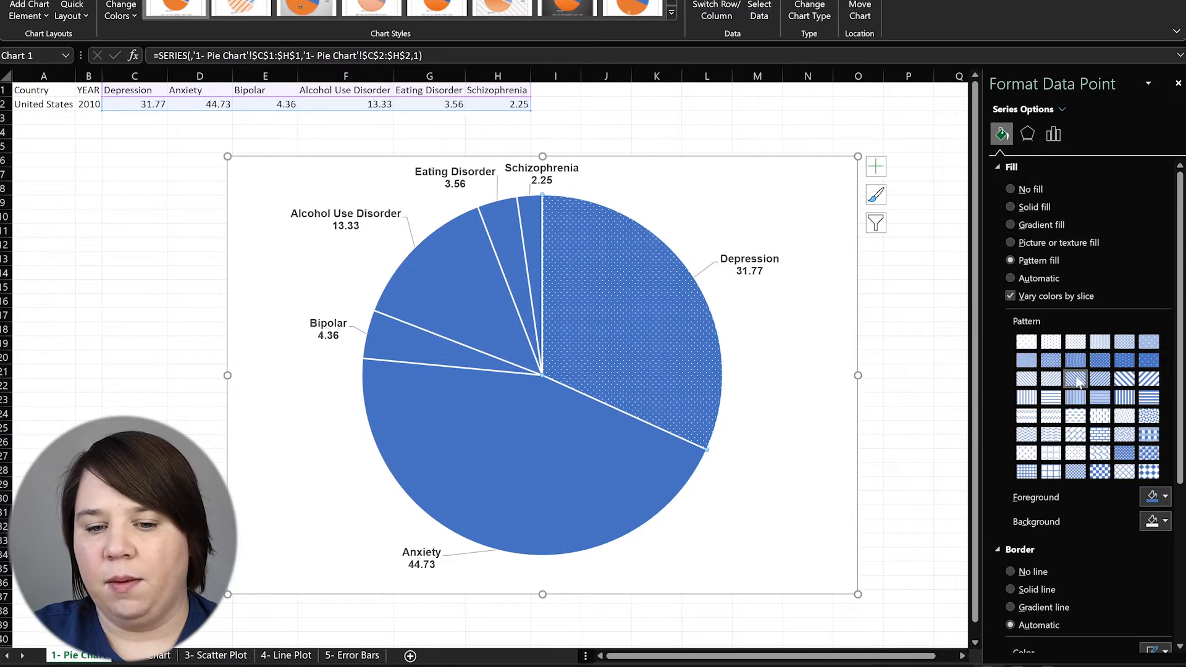
pyautogui.click(1075, 379)
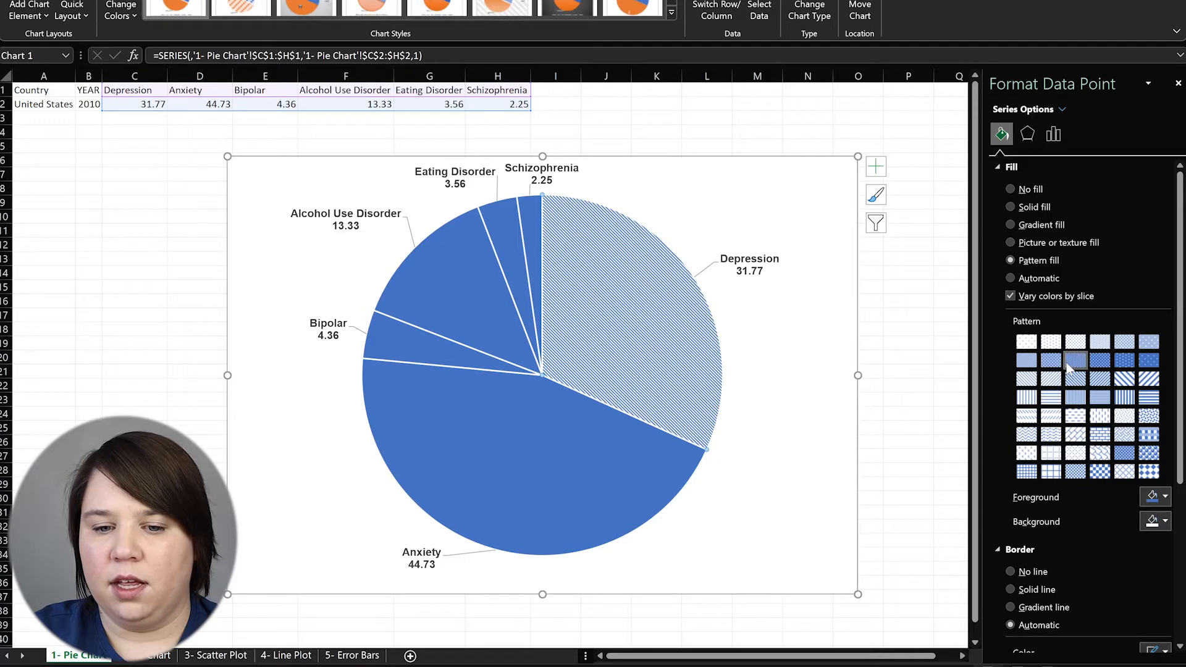
pyautogui.click(1076, 363)
pyautogui.click(1051, 362)
pyautogui.click(1028, 364)
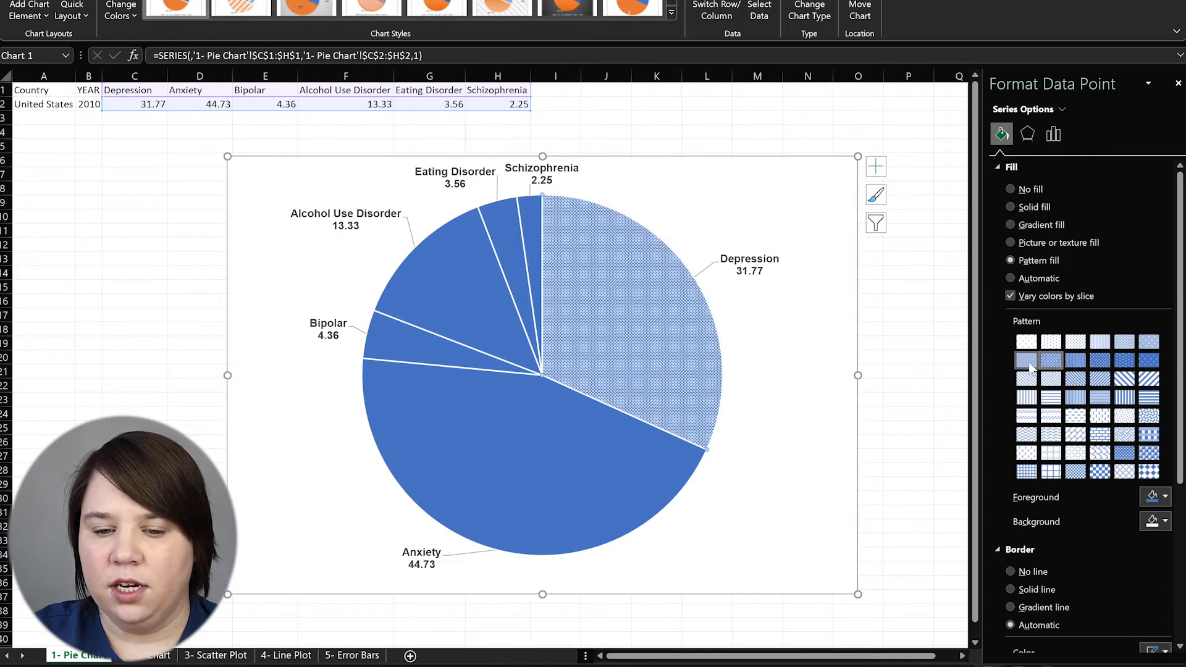
pyautogui.click(1124, 342)
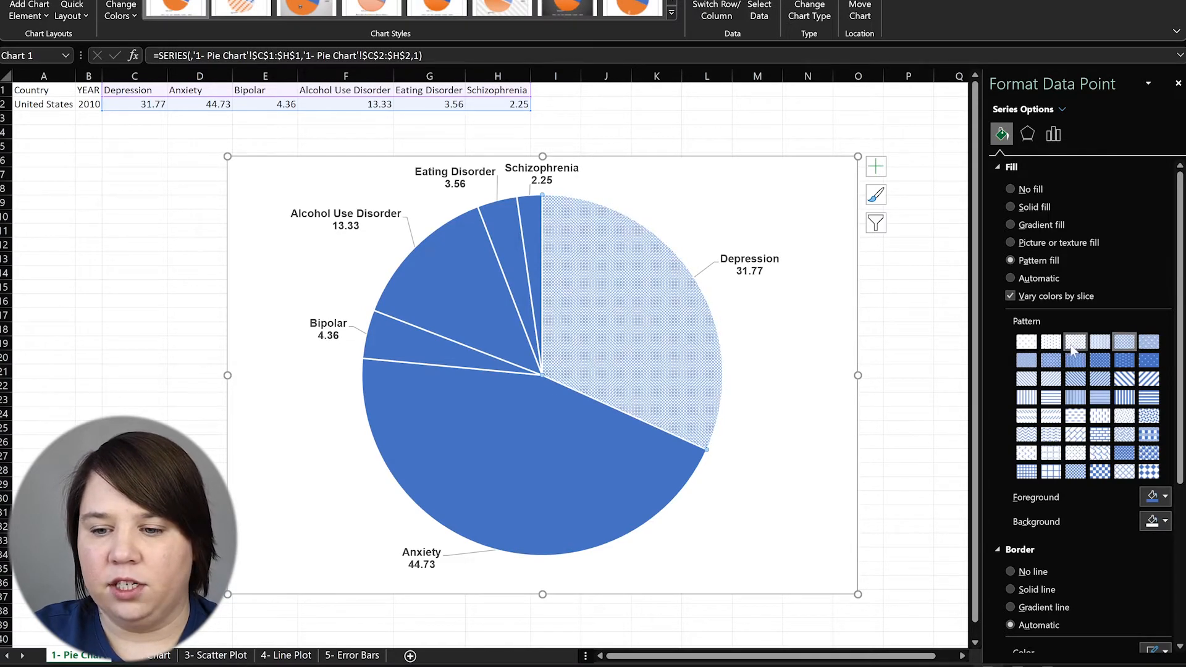
pyautogui.click(1097, 346)
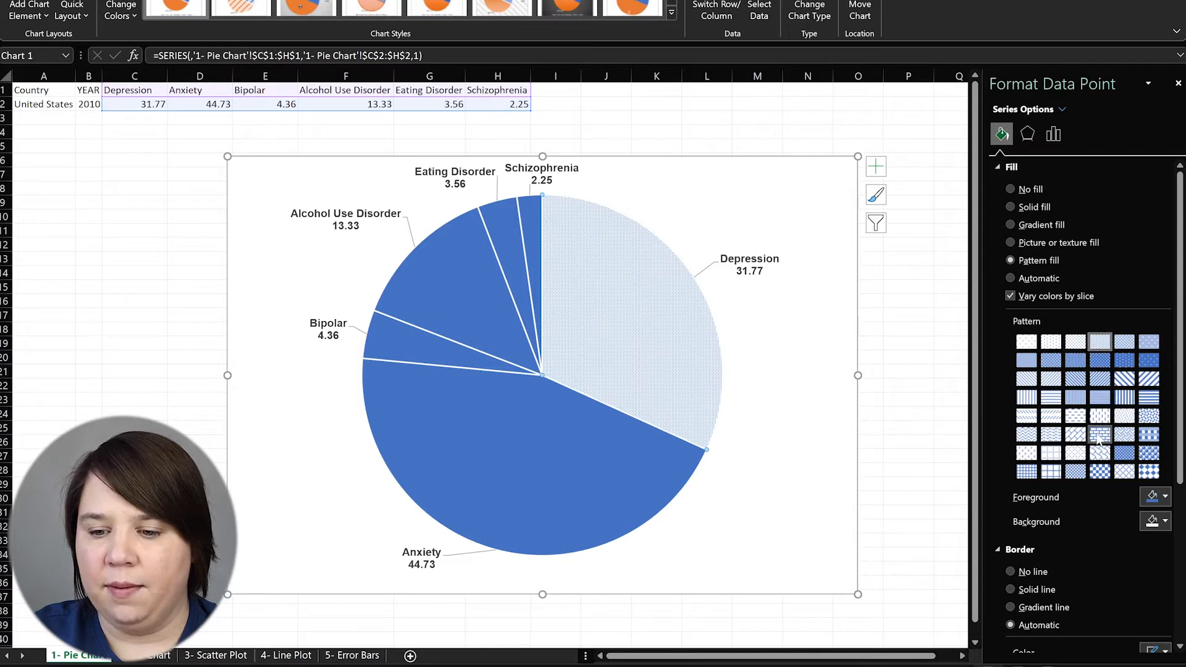
pyautogui.click(1124, 452)
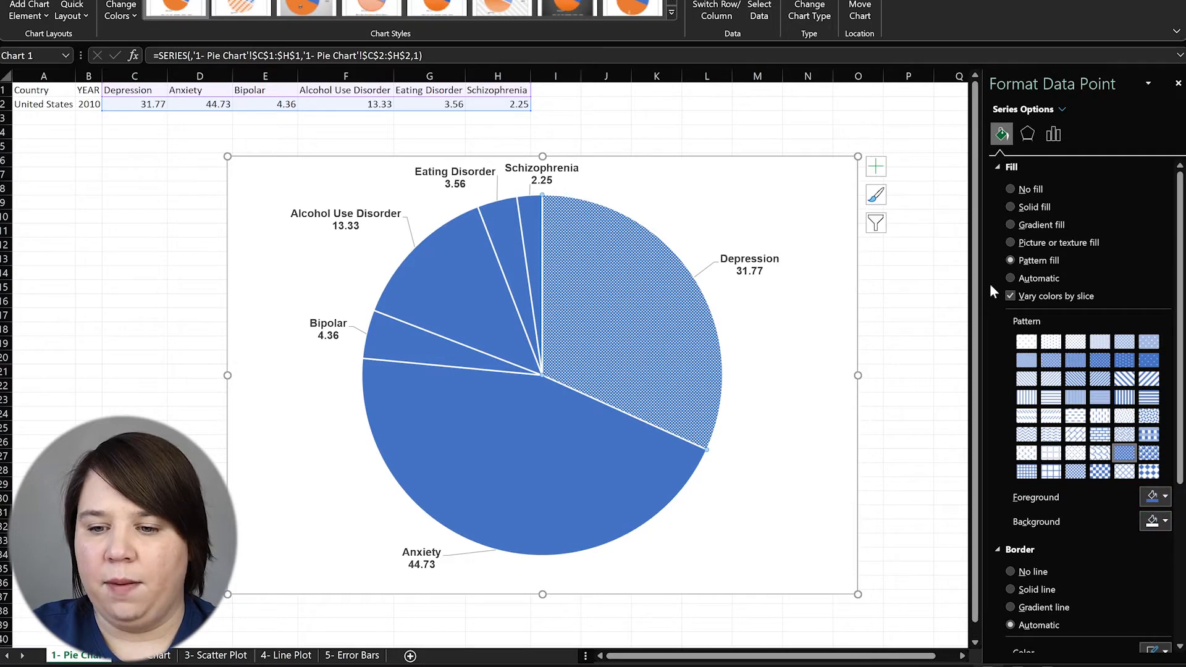
pyautogui.click(594, 461)
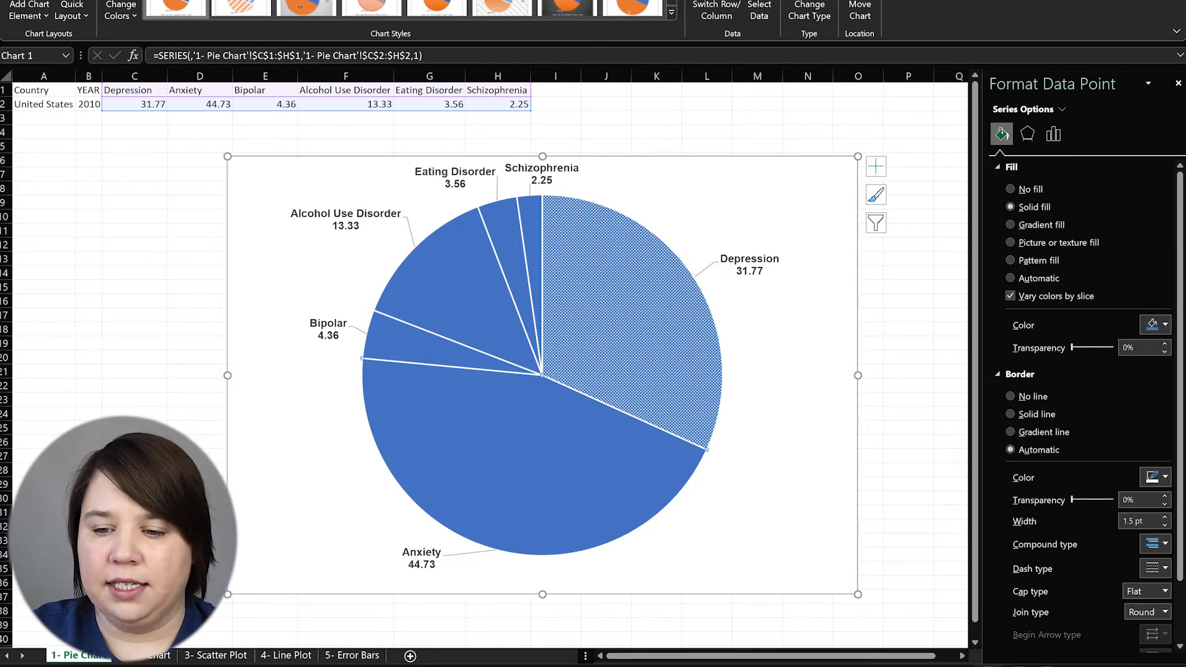
# Colour the Anxiety slice dark red and give Bipolar an orange dotted pattern
pyautogui.click(1166, 325)
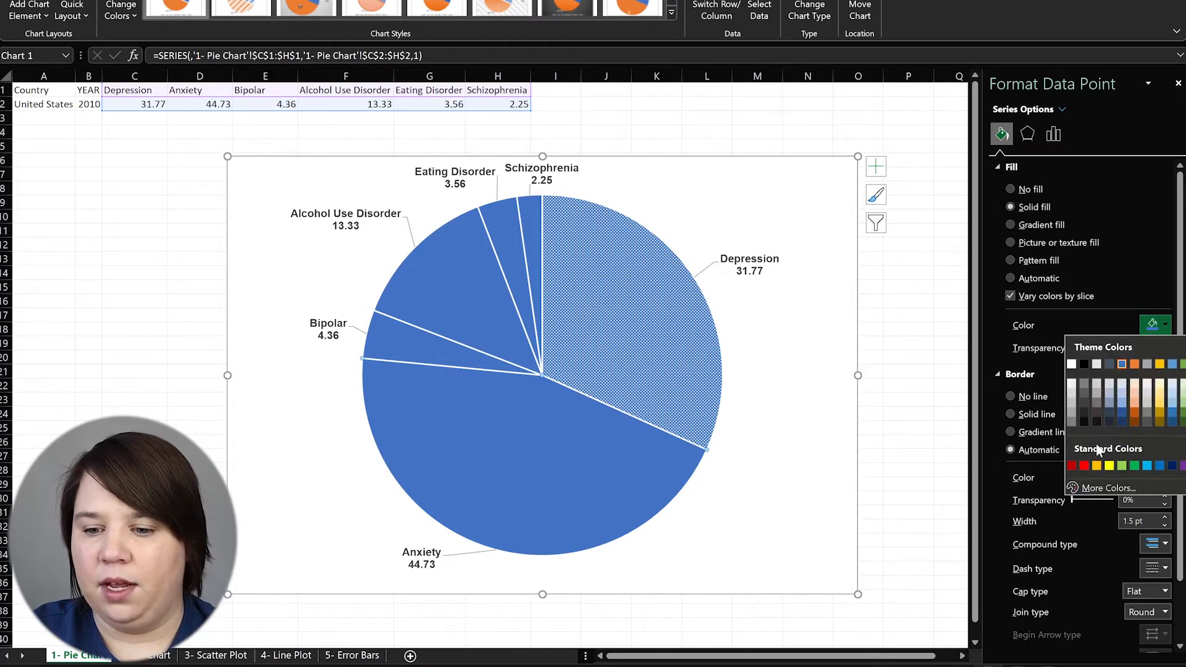
pyautogui.click(1072, 465)
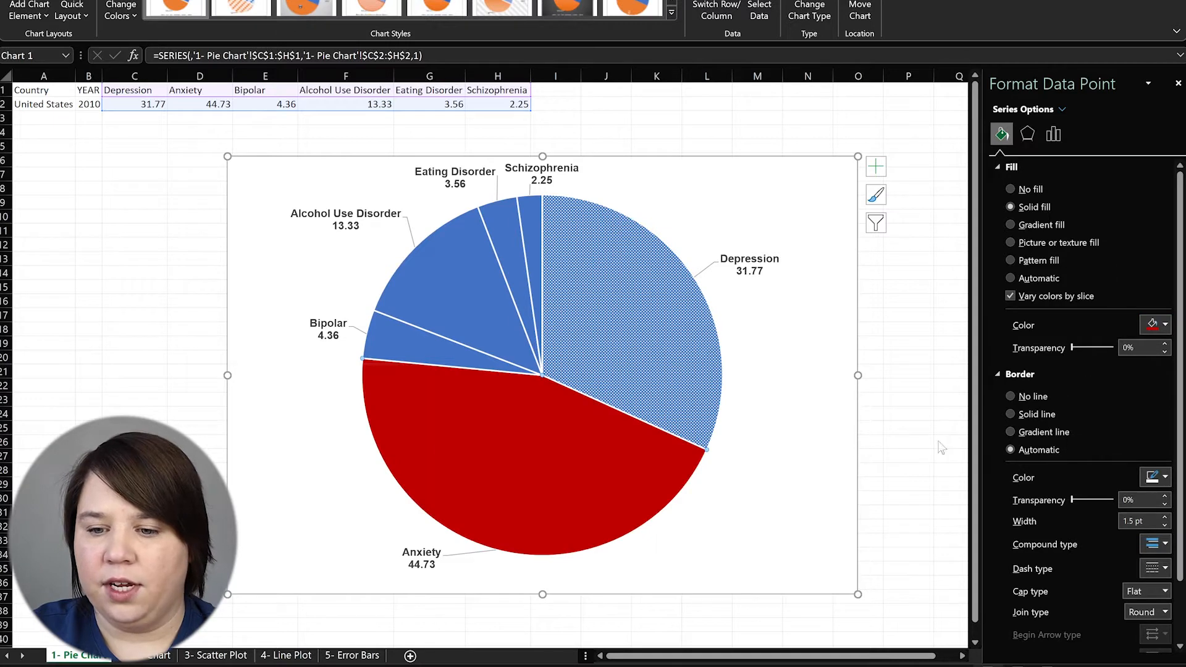
pyautogui.click(1142, 326)
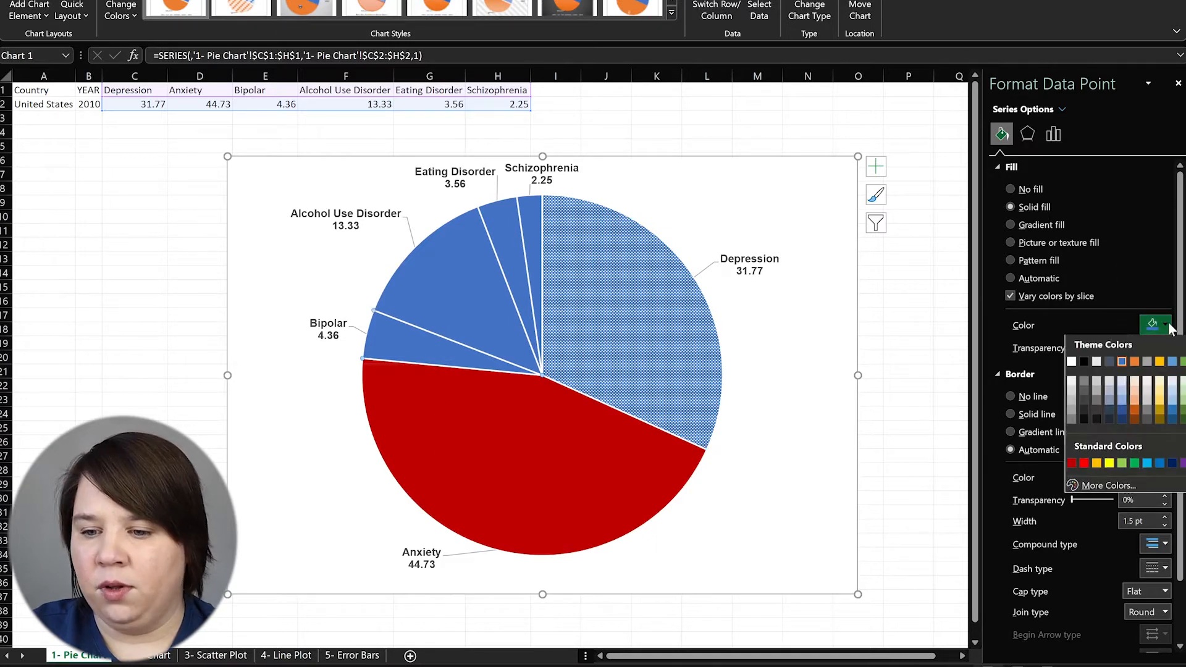
pyautogui.click(1136, 411)
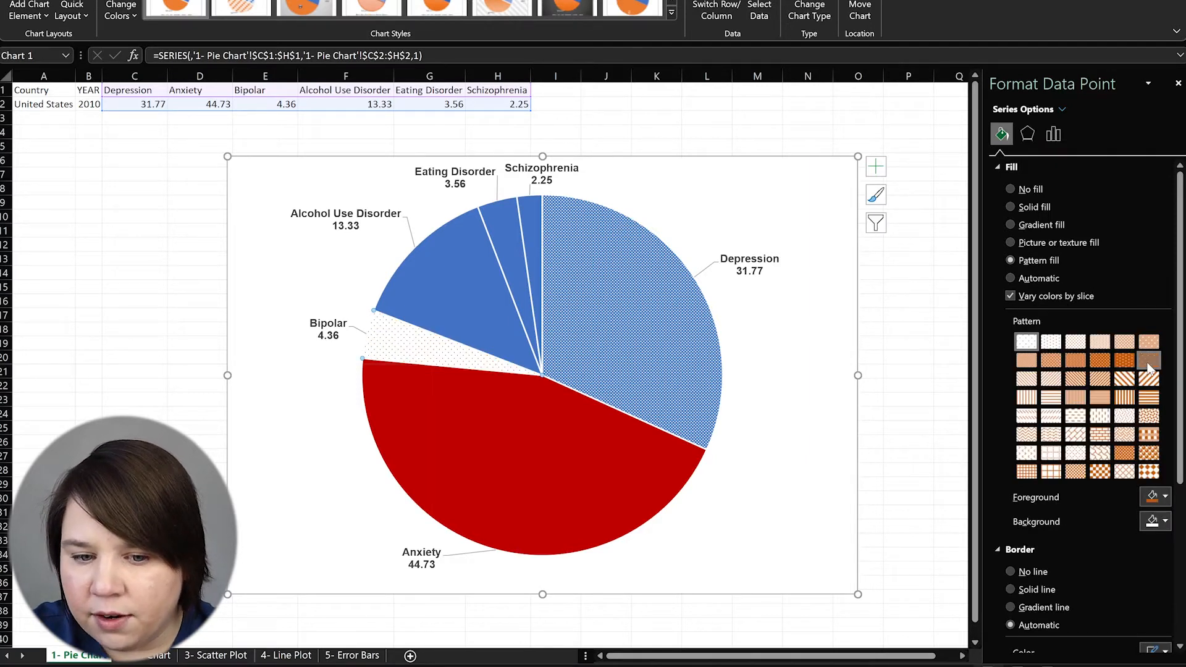
pyautogui.click(1149, 361)
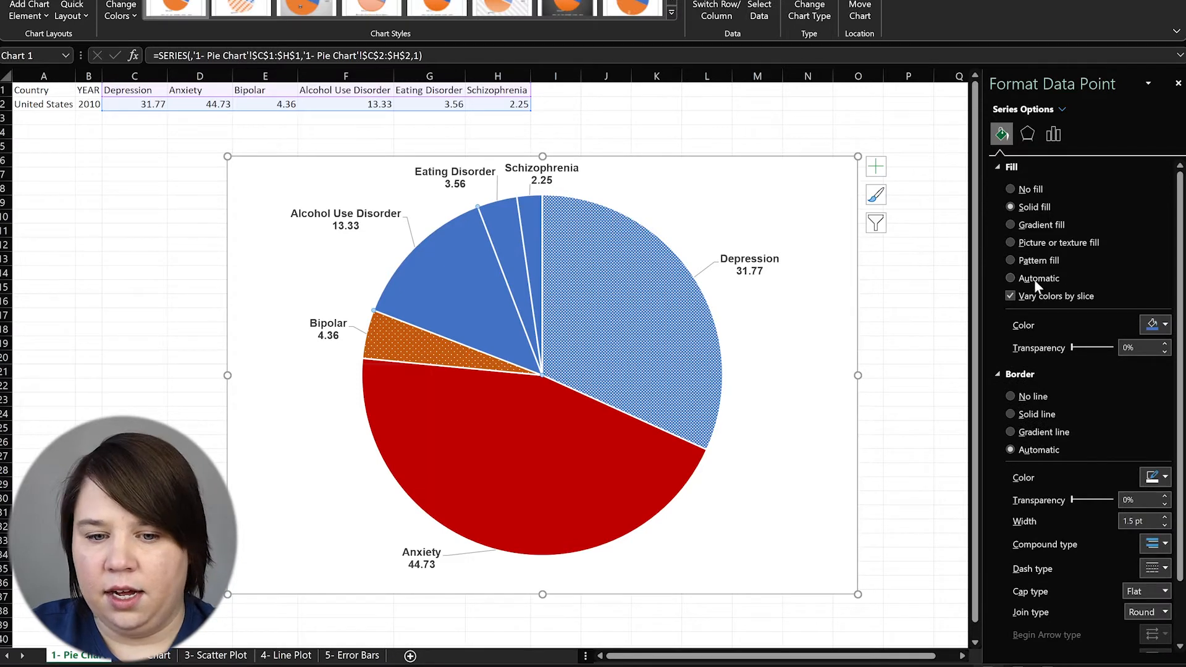
# Give Alcohol Use Disorder a dark green dotted pattern fill after trying several patterns
pyautogui.click(1156, 332)
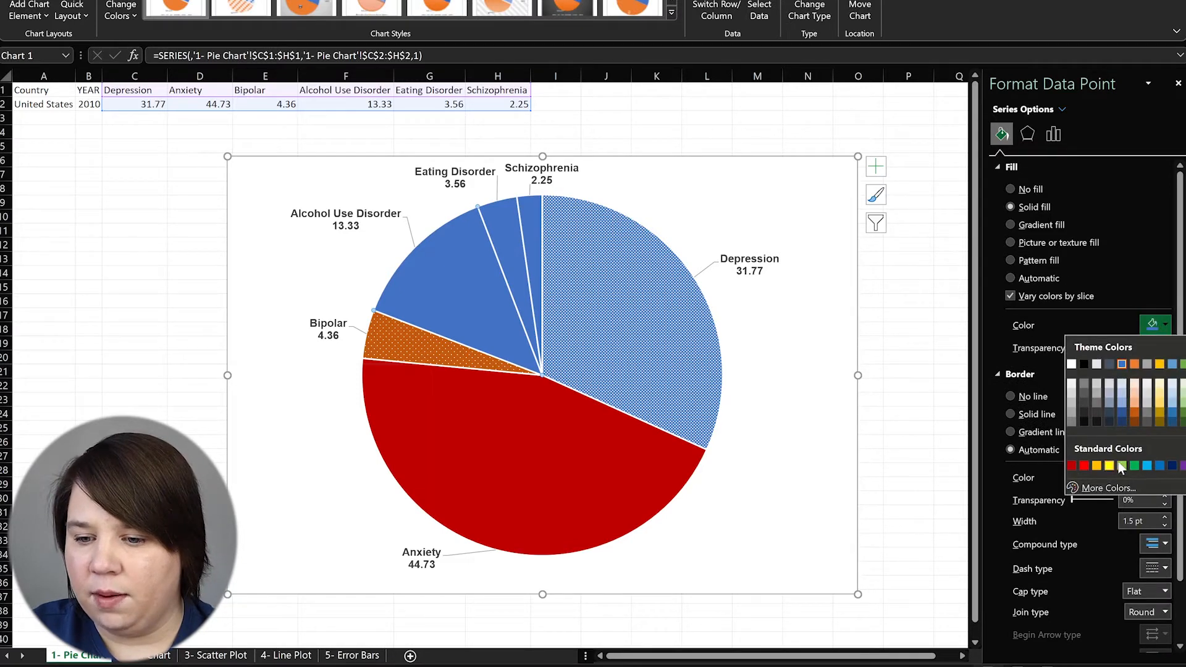
pyautogui.click(1181, 422)
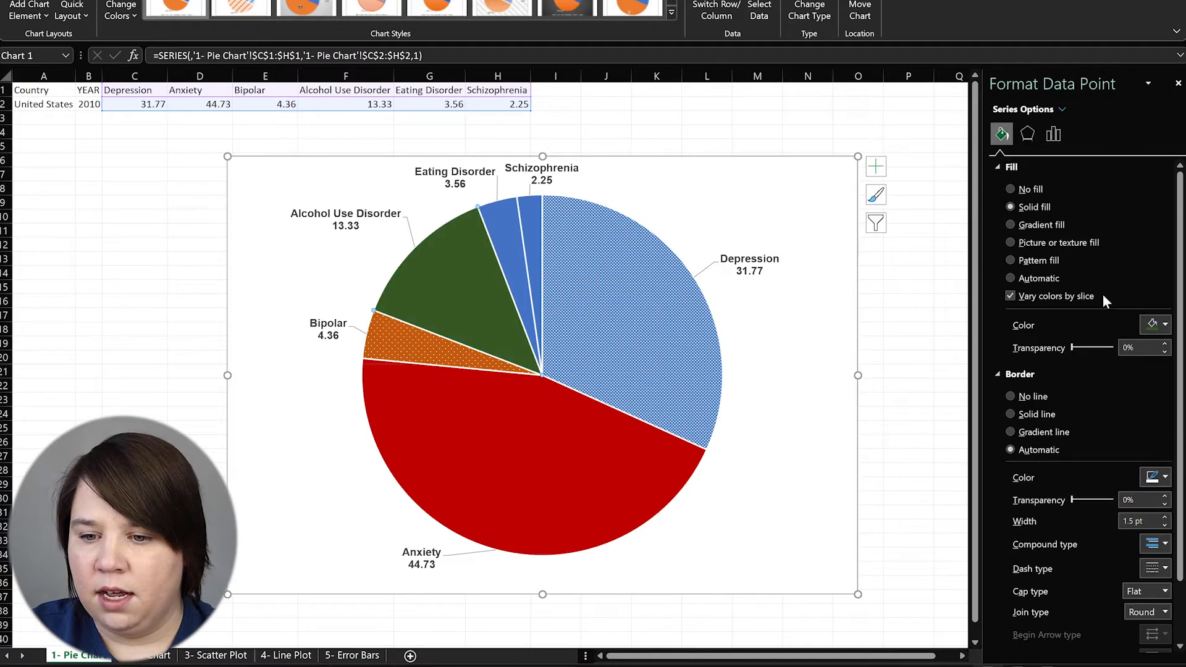
pyautogui.click(1034, 263)
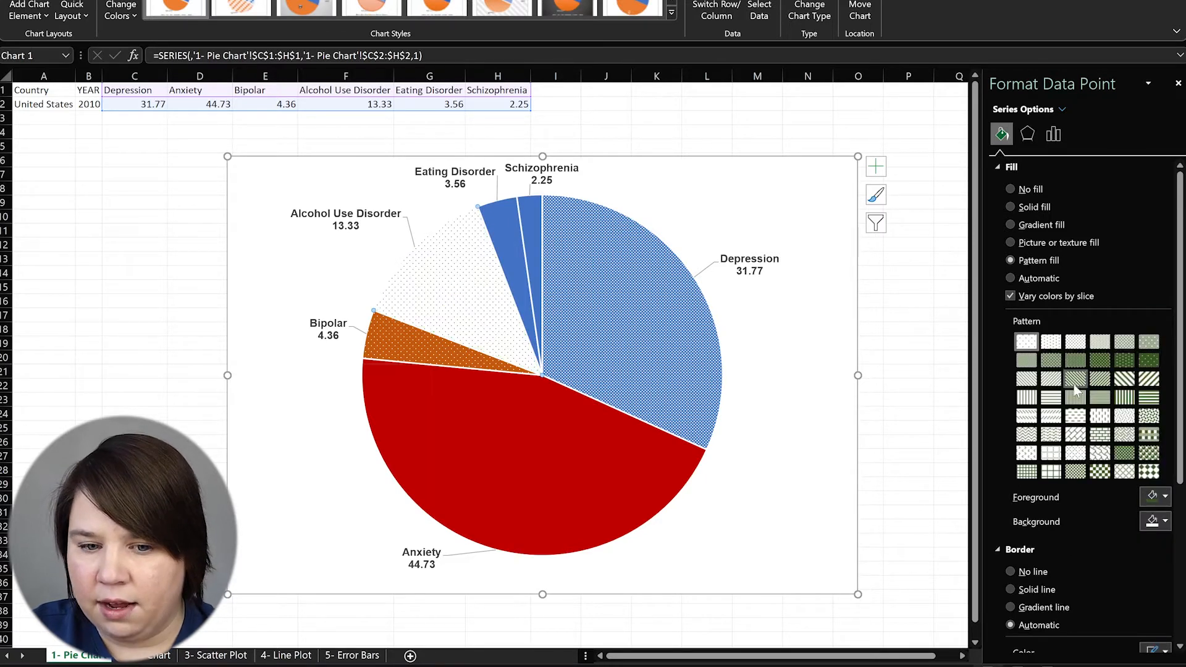
pyautogui.click(1123, 469)
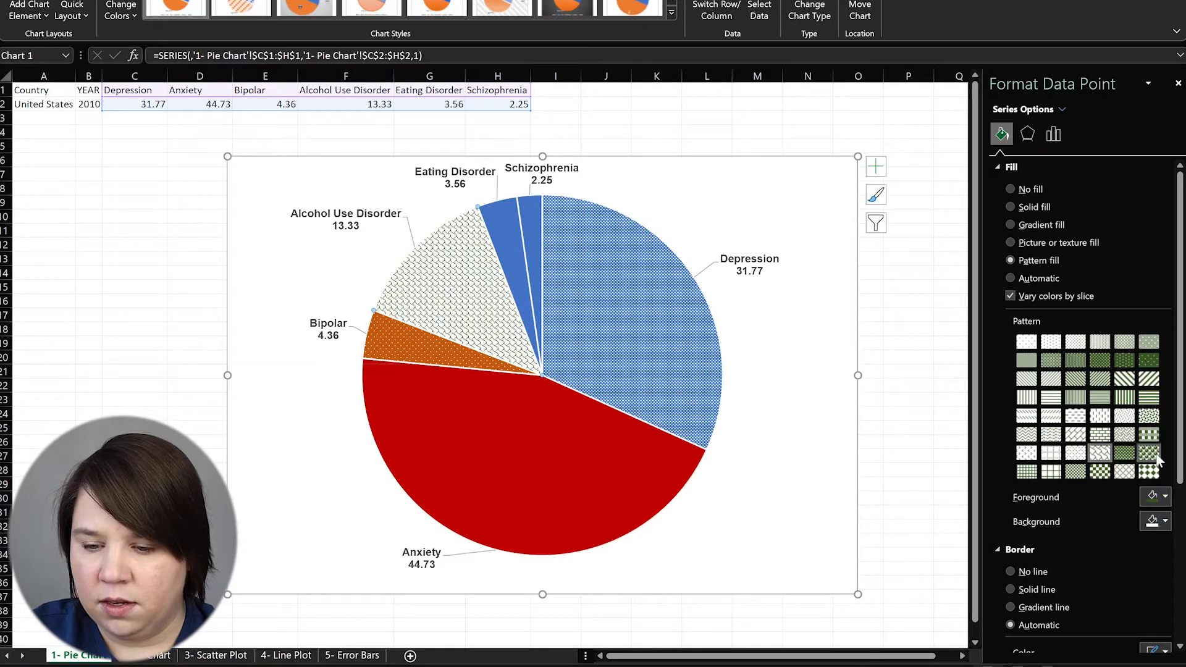
pyautogui.click(1147, 471)
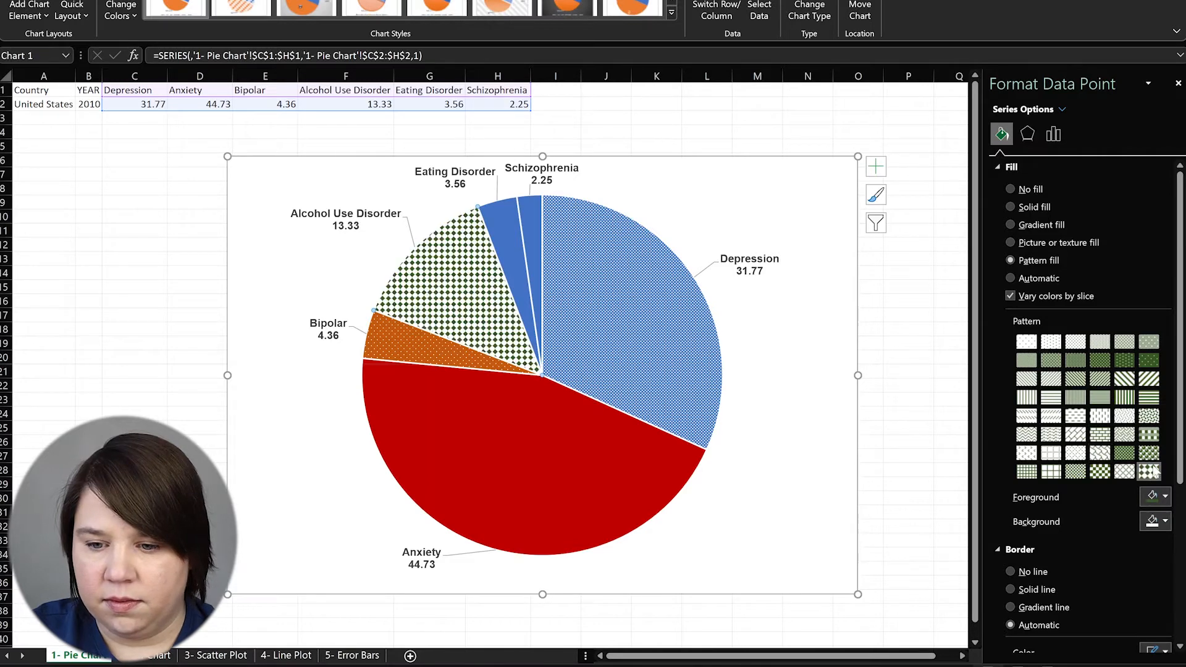
pyautogui.click(1149, 452)
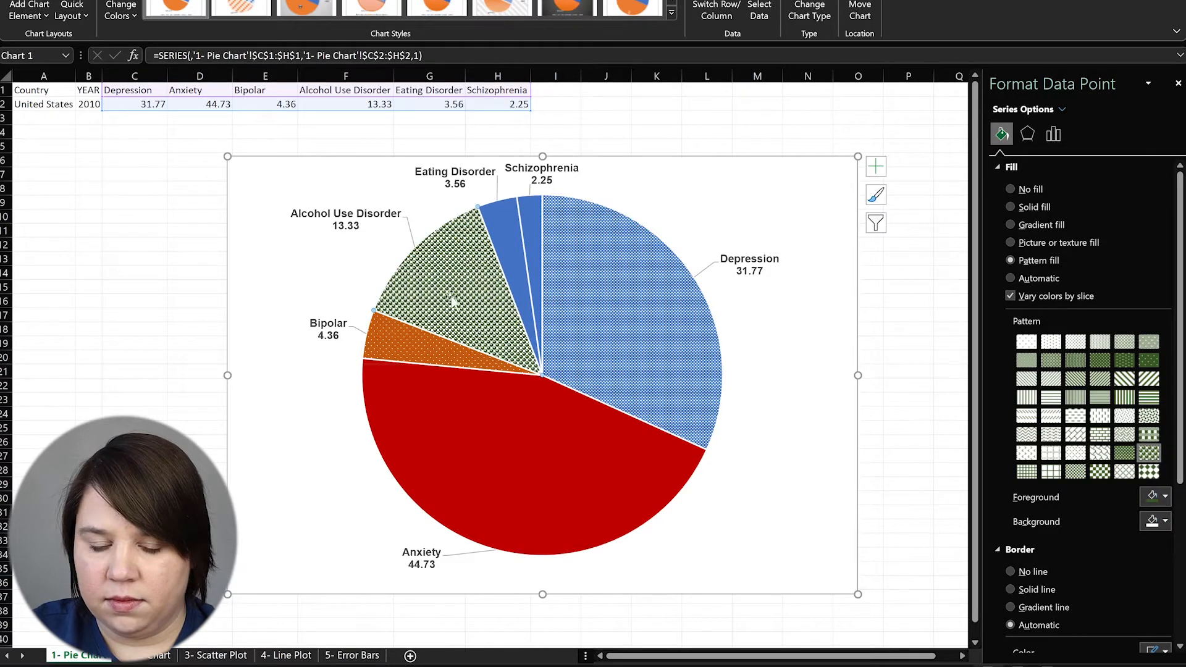
pyautogui.click(1123, 360)
pyautogui.click(1123, 360)
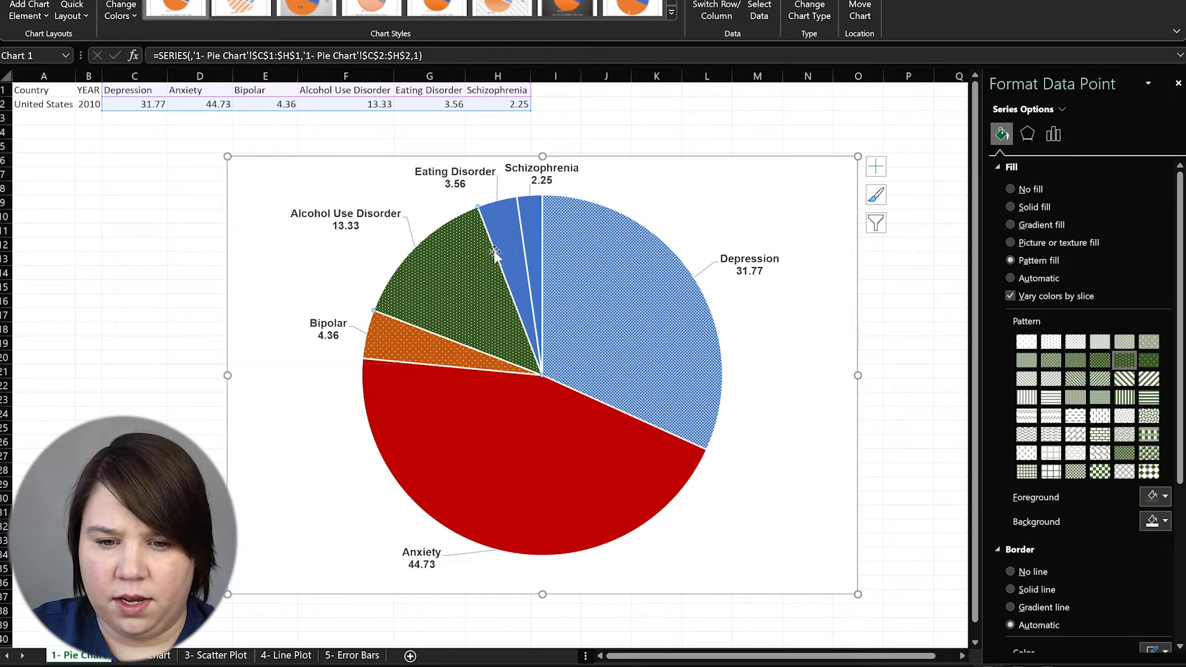
pyautogui.click(1123, 347)
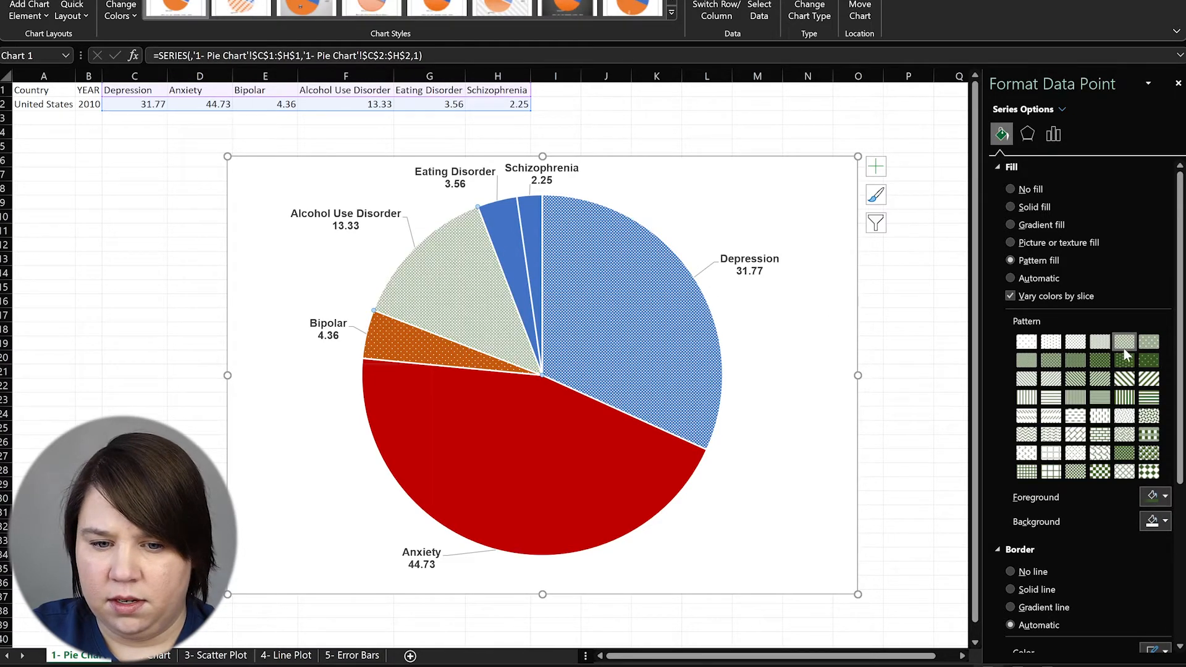
pyautogui.click(1089, 359)
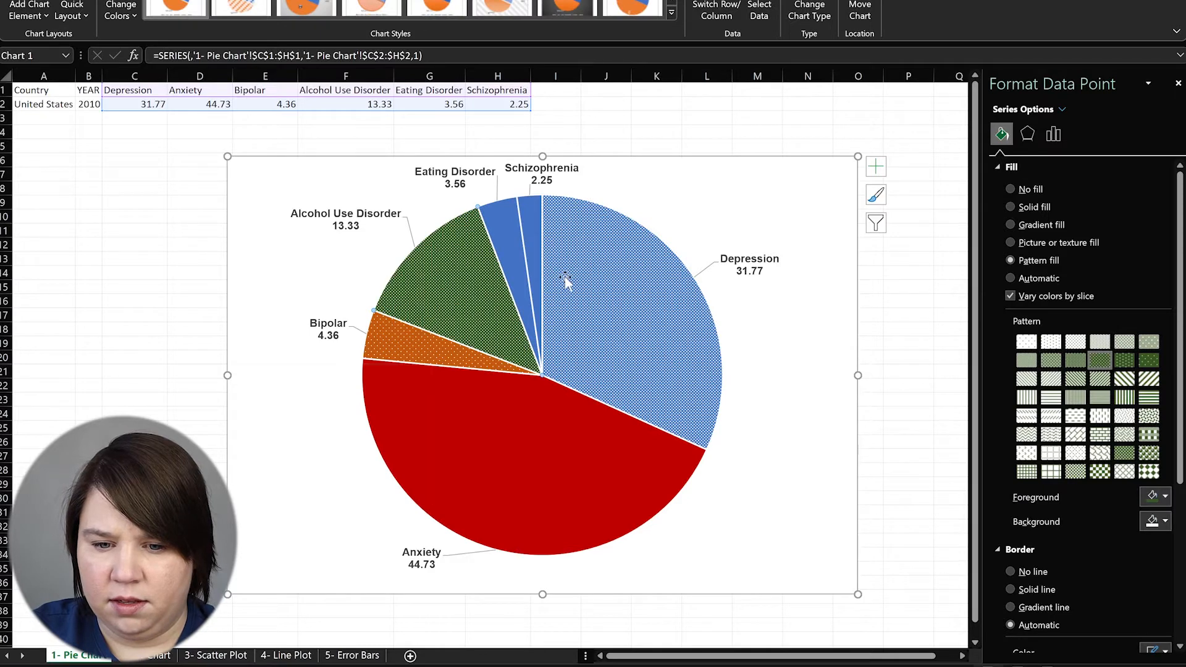
pyautogui.click(1125, 360)
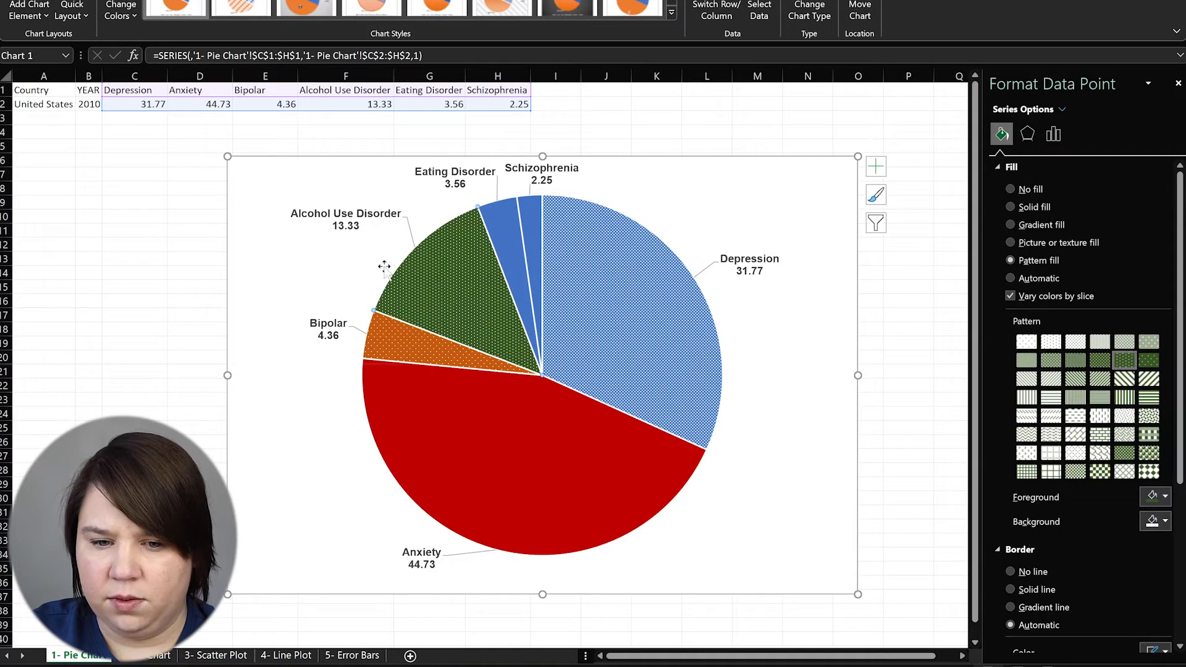
# Colour the Eating Disorder slice grey
pyautogui.click(517, 243)
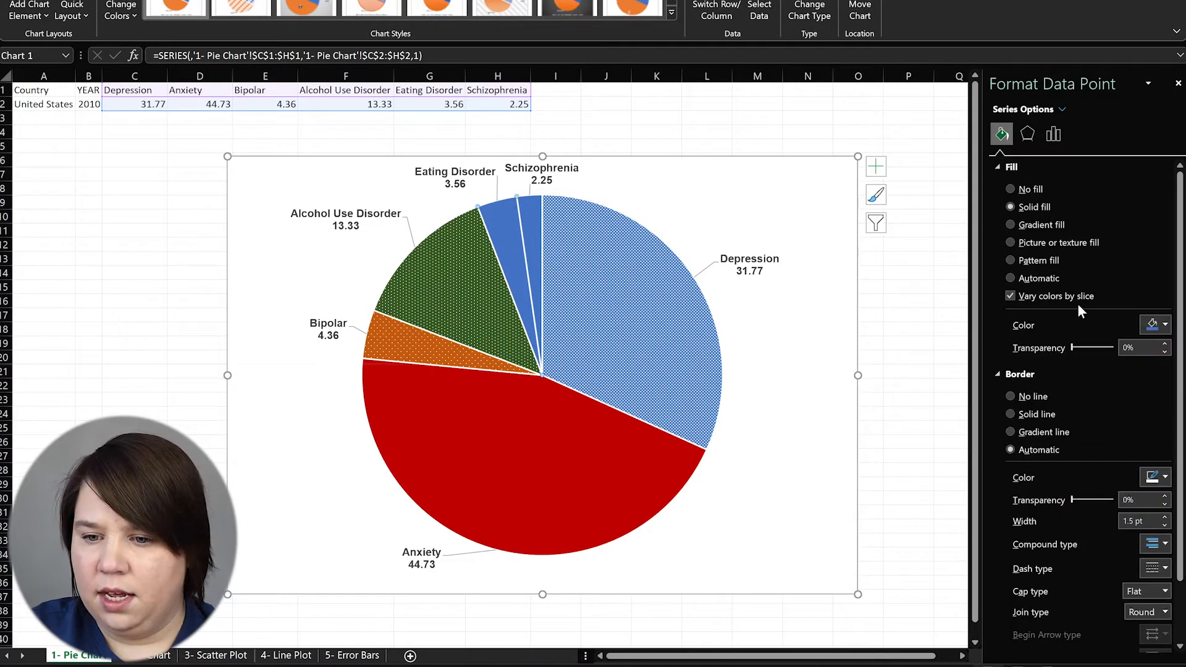
pyautogui.click(1155, 325)
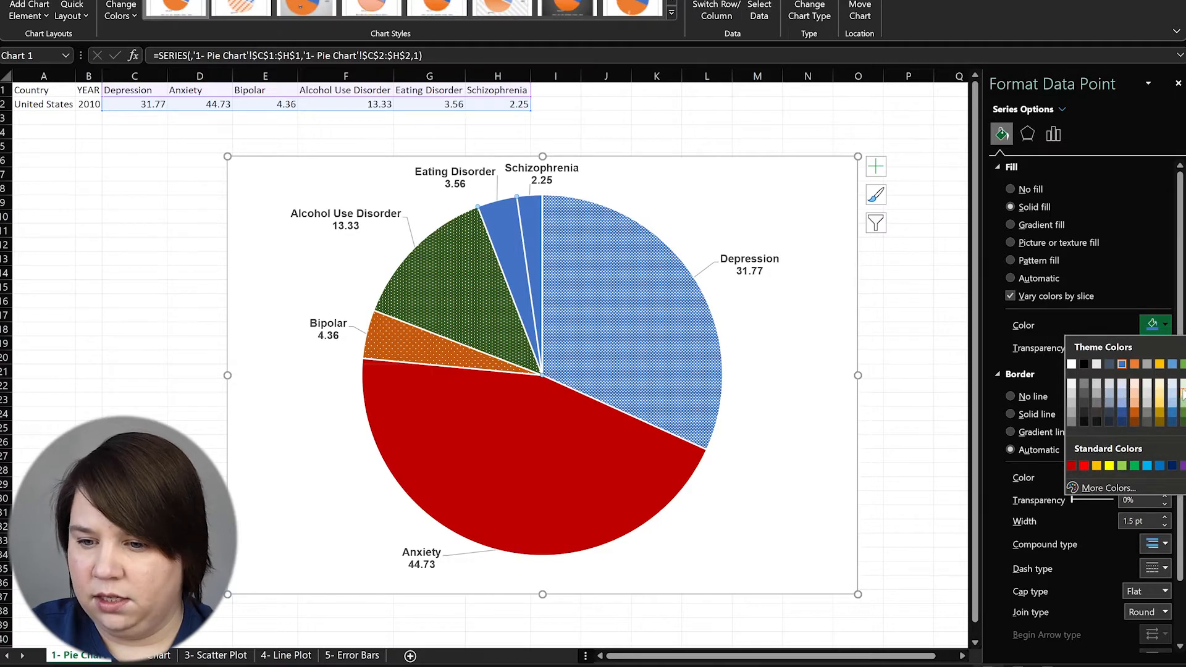
pyautogui.click(1147, 364)
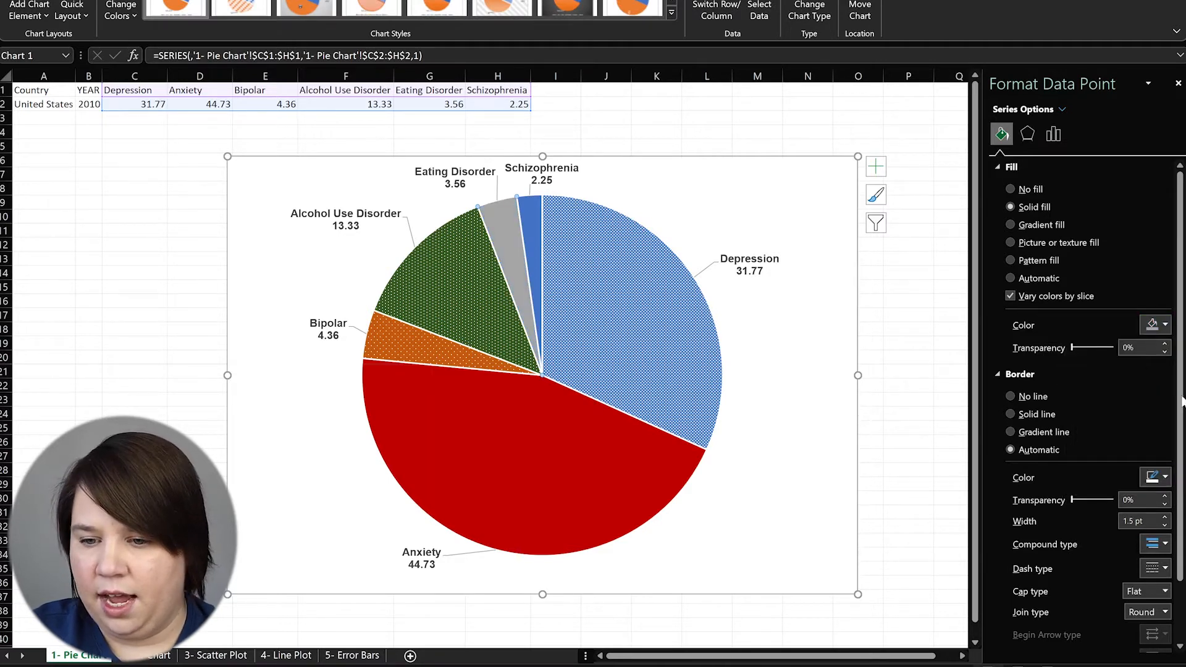
pyautogui.click(1154, 325)
# Switch Eating Disorder to a pattern fill and settle on a dotted pattern
pyautogui.click(1121, 293)
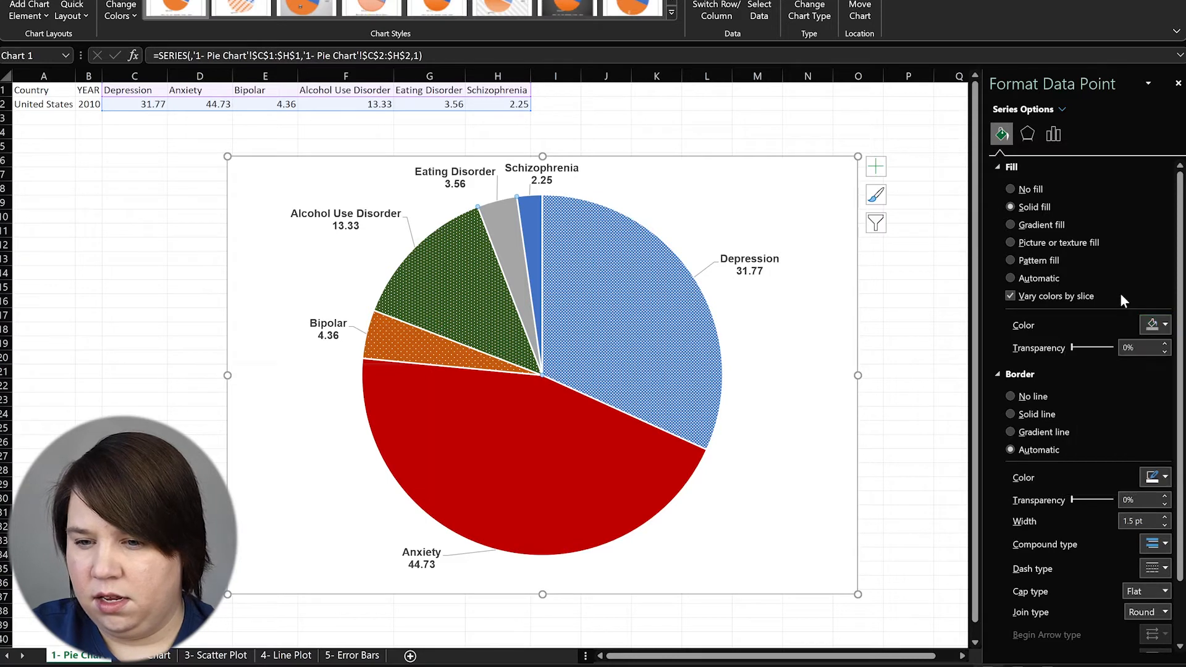
pyautogui.click(1030, 257)
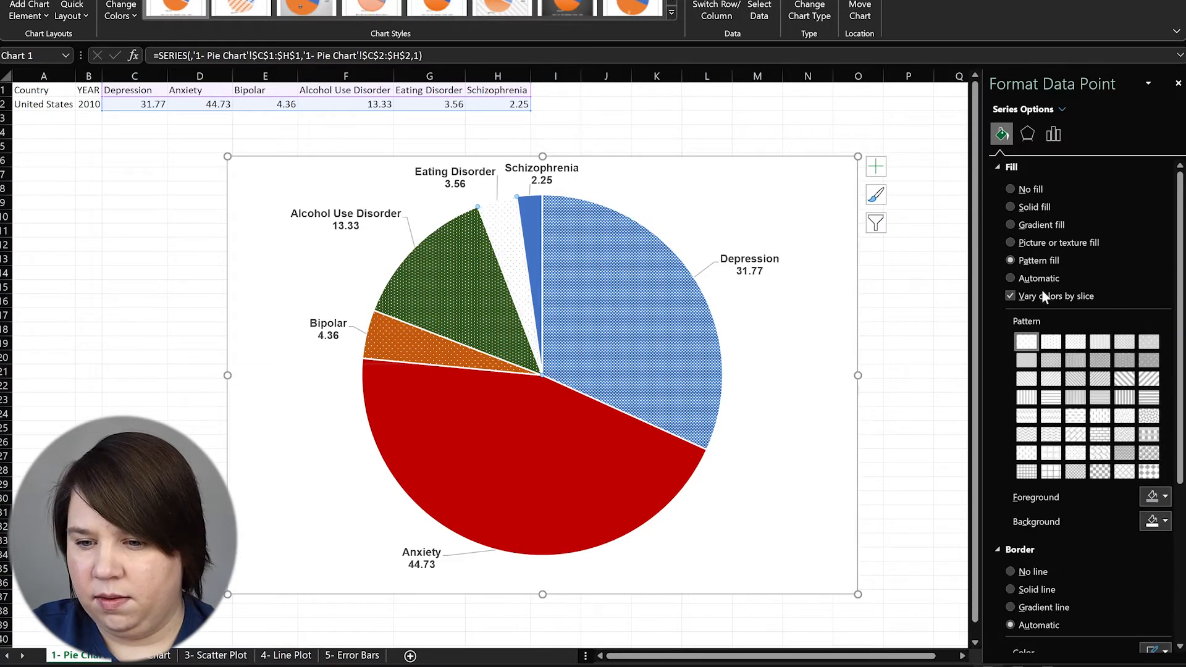
pyautogui.click(1051, 472)
pyautogui.click(1149, 472)
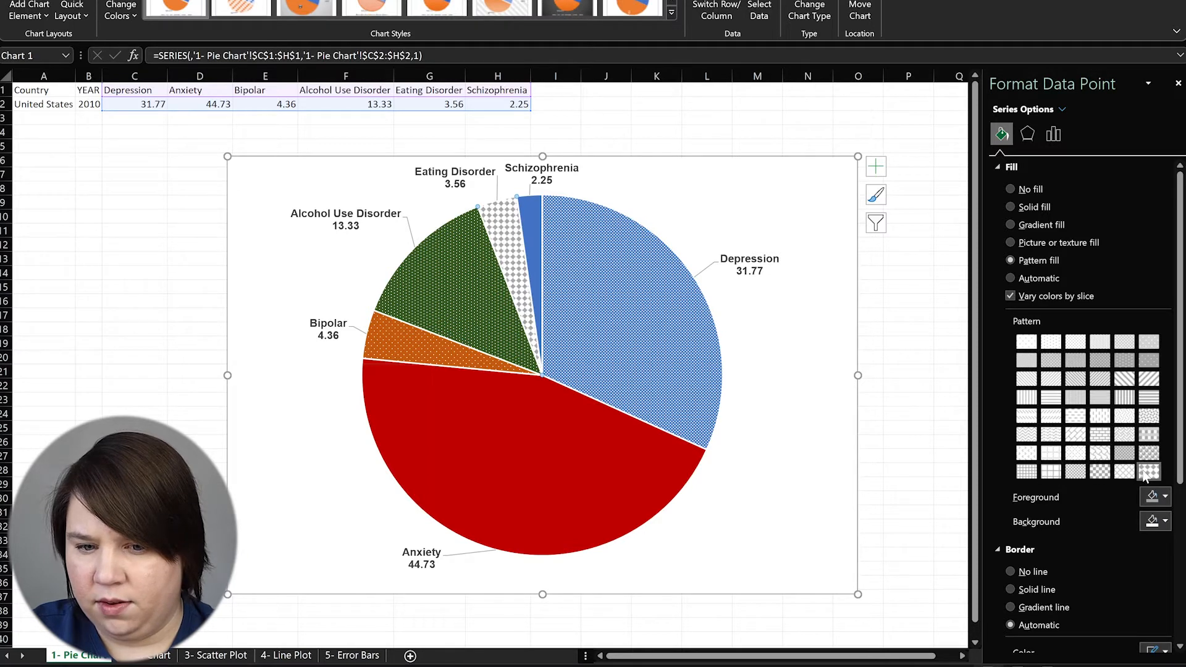
pyautogui.click(1149, 453)
pyautogui.click(1148, 433)
pyautogui.click(1149, 418)
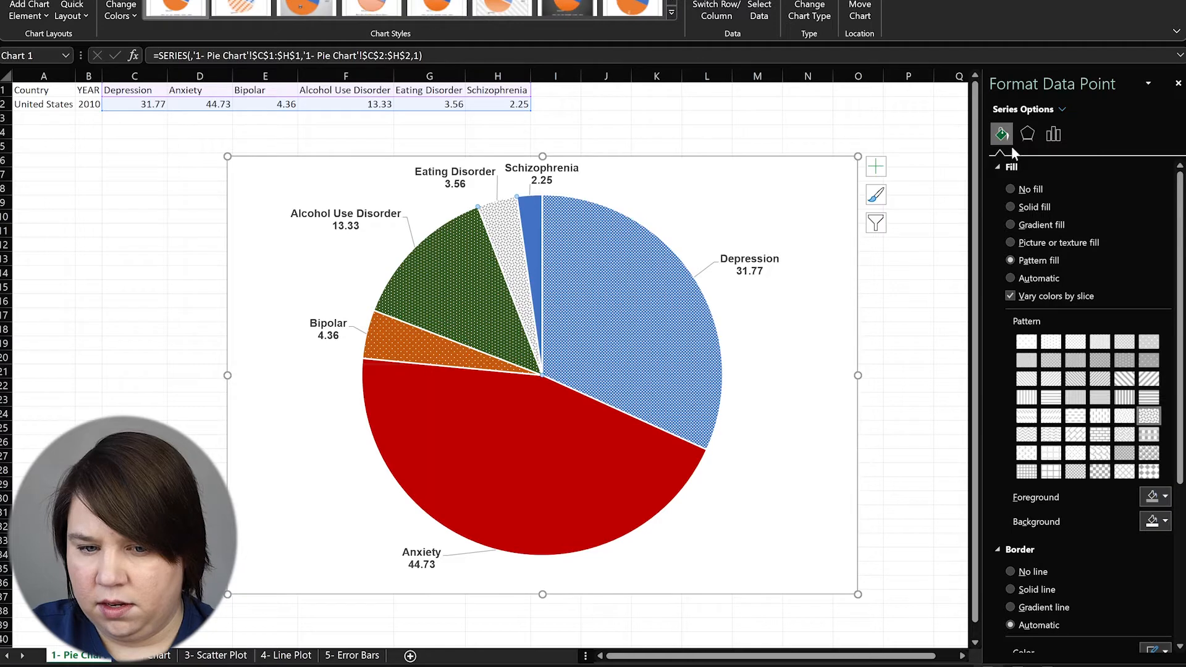
# Give the Schizophrenia slice a diagonal-stripe pattern with a purple foreground
pyautogui.click(530, 211)
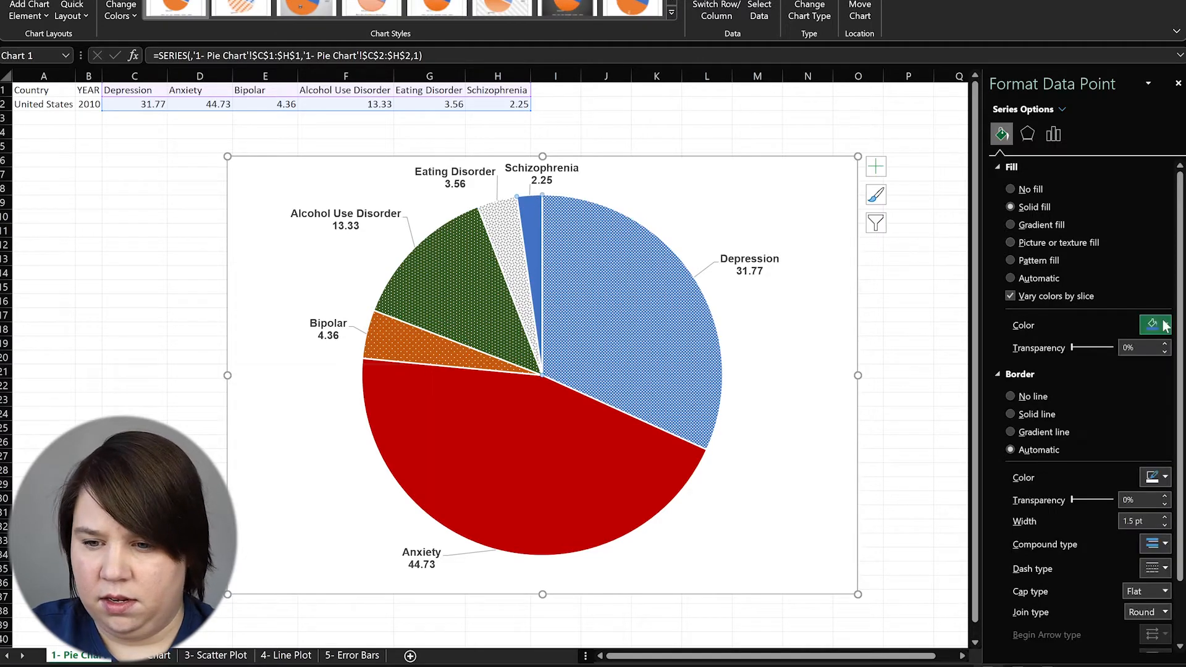
pyautogui.click(1021, 261)
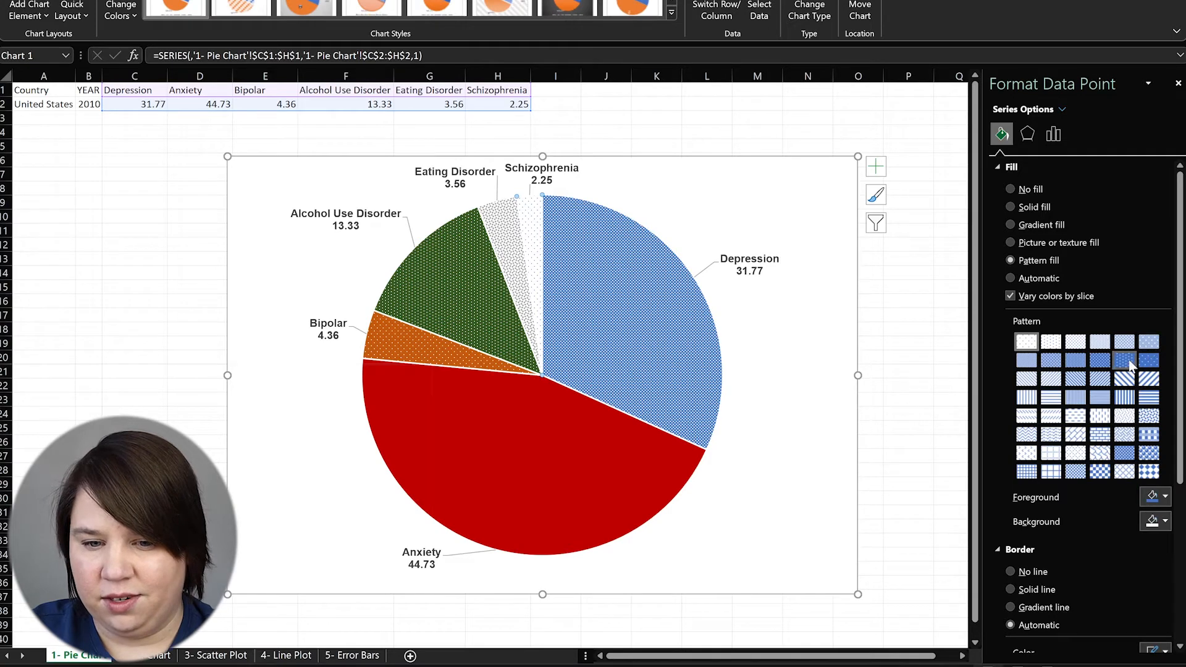
pyautogui.click(1127, 363)
pyautogui.click(1100, 361)
pyautogui.click(1076, 362)
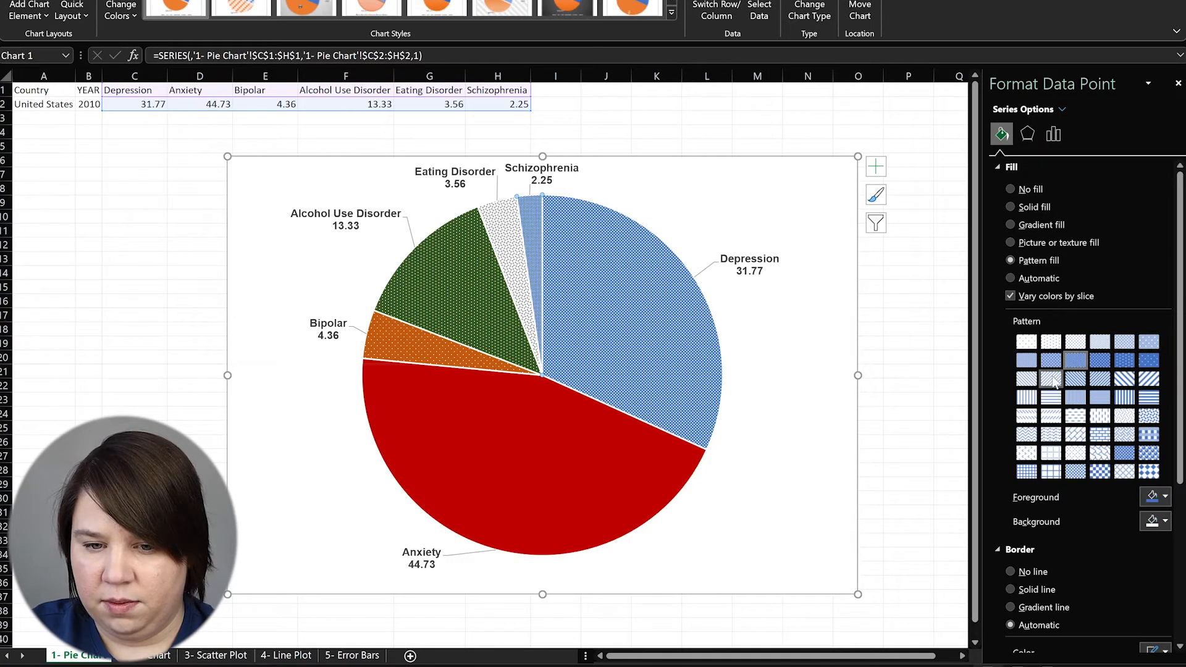
pyautogui.click(1076, 379)
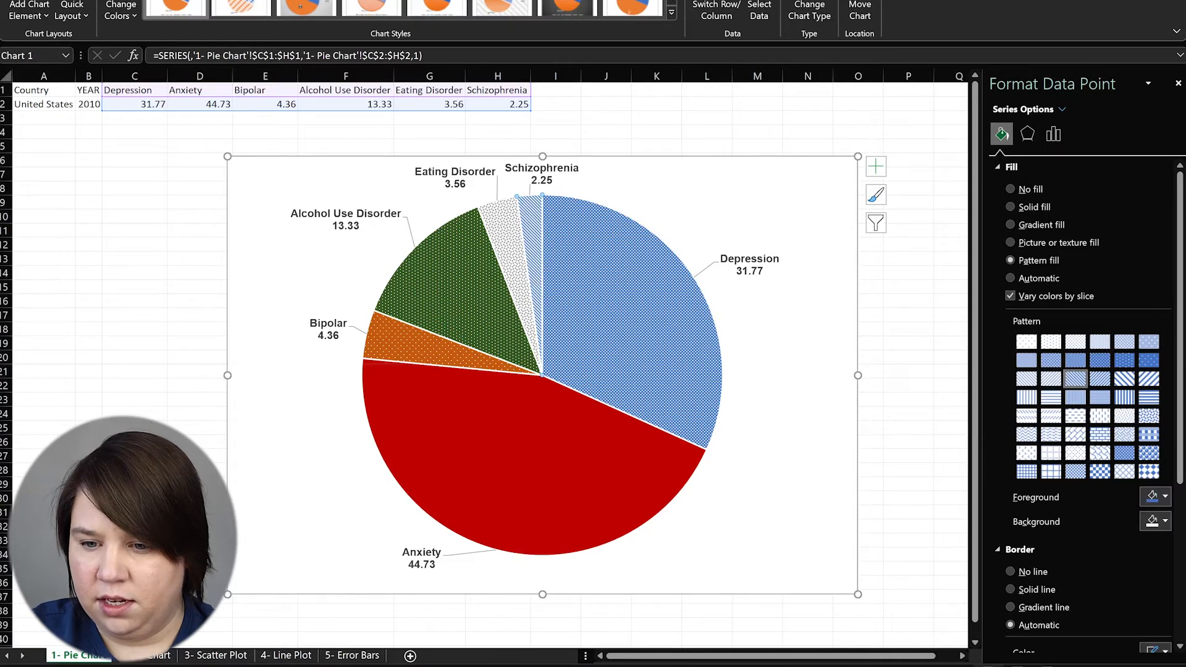
pyautogui.click(1165, 497)
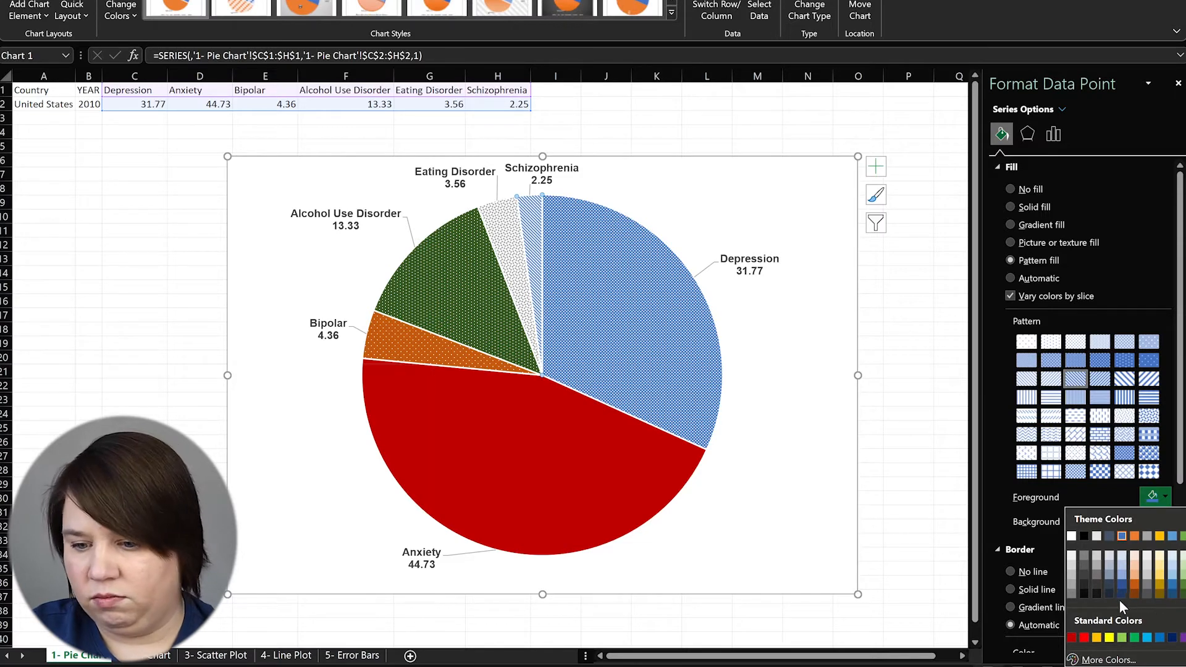
pyautogui.click(1182, 638)
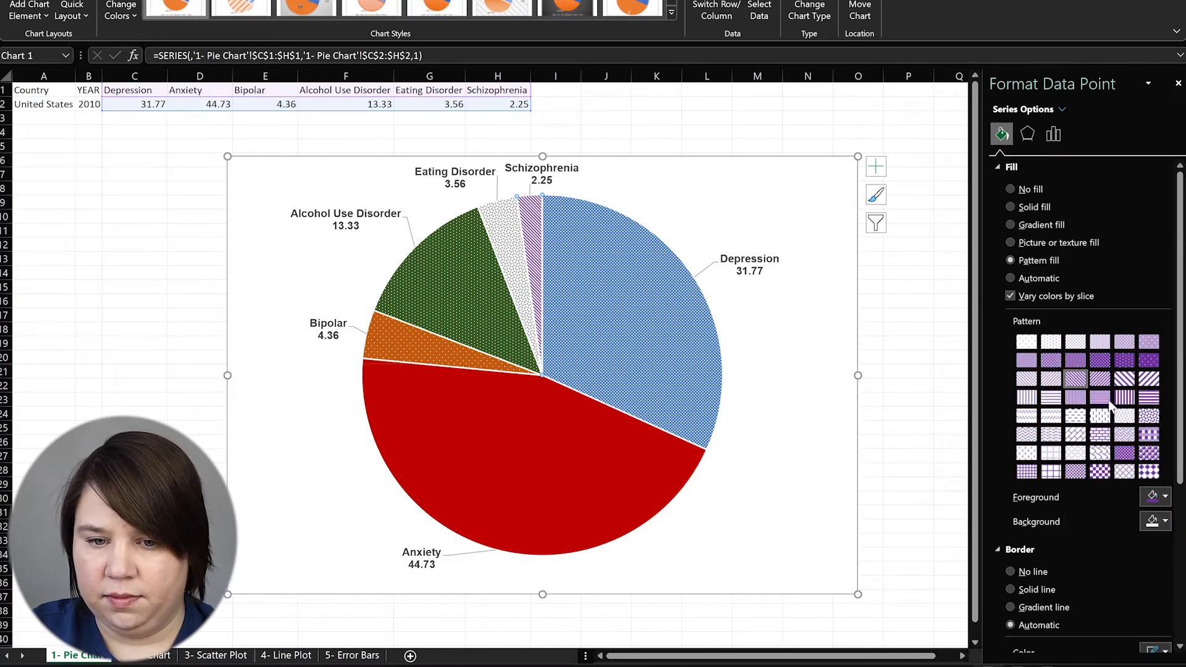
pyautogui.moveTo(879, 395); pyautogui.dragTo(886, 396)
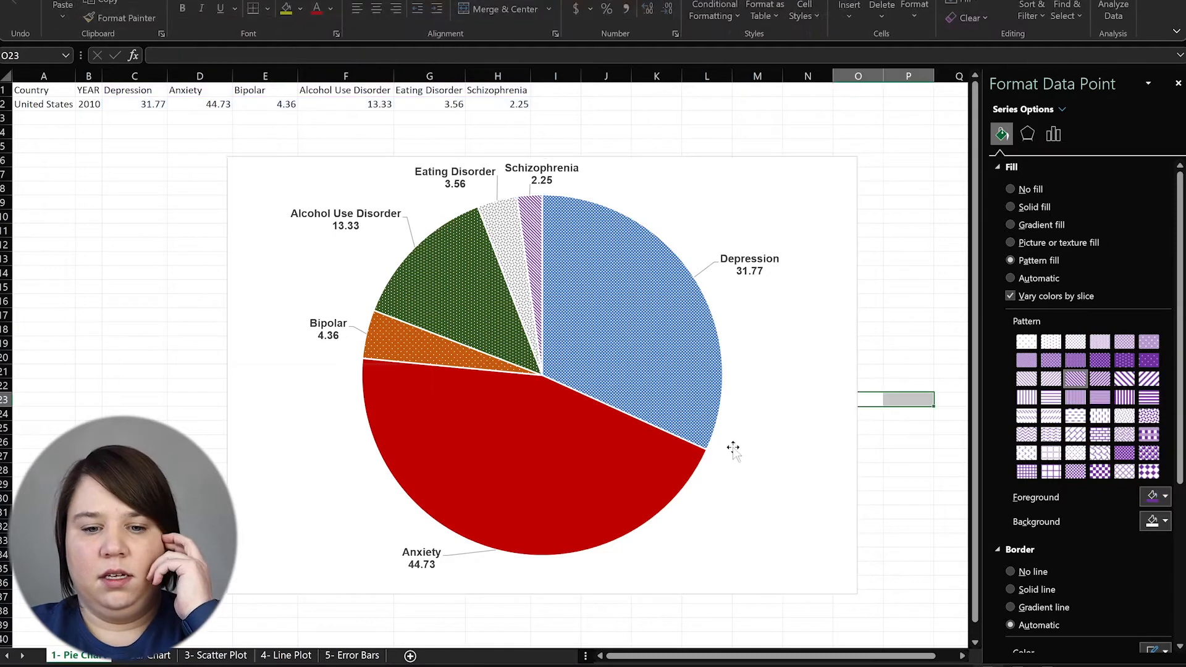
# Nudge the chart slightly and return the Bipolar slice to a solid fill
pyautogui.moveTo(758, 543); pyautogui.dragTo(765, 529)
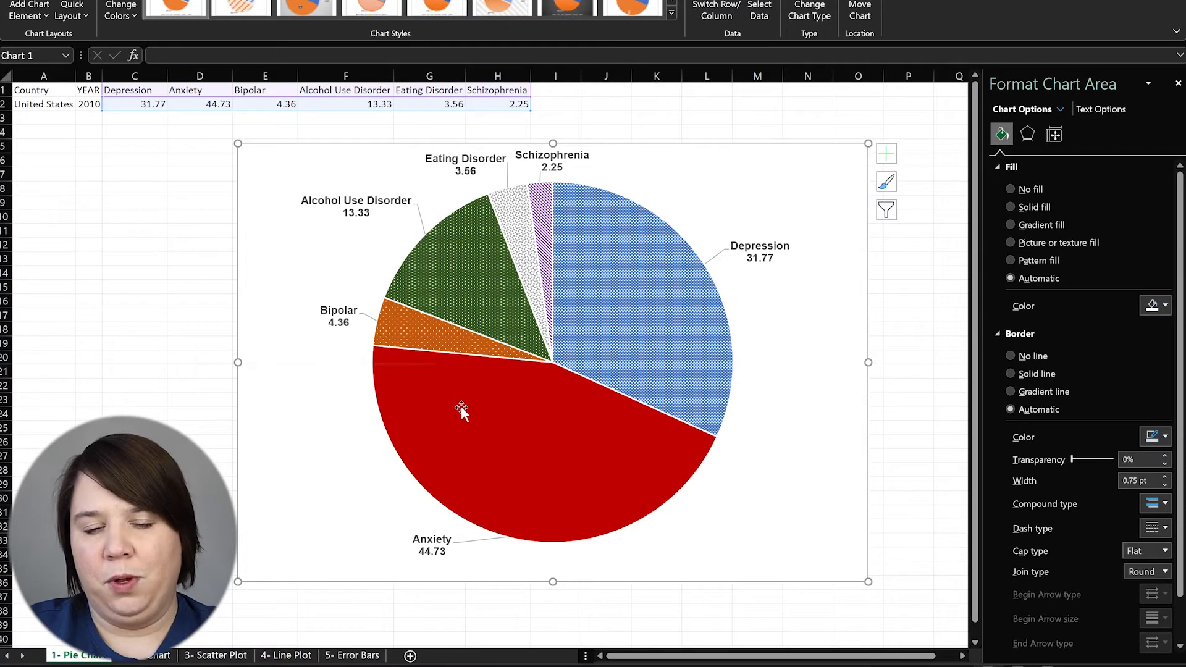
pyautogui.click(225, 428)
pyautogui.click(270, 457)
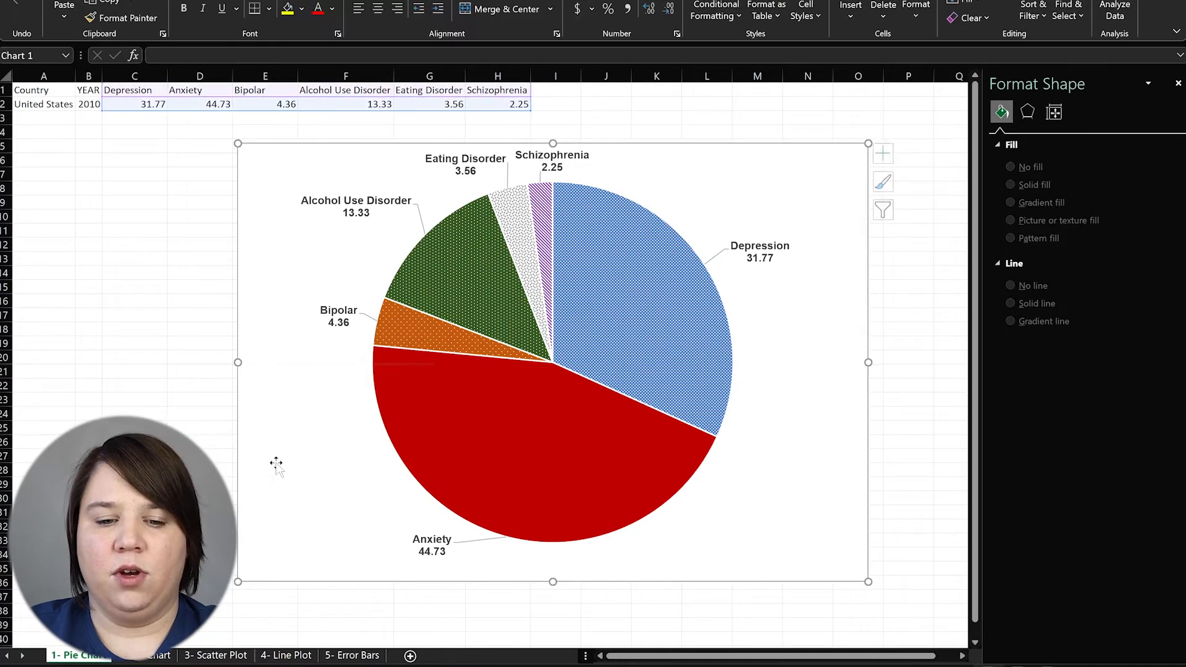
pyautogui.click(476, 344)
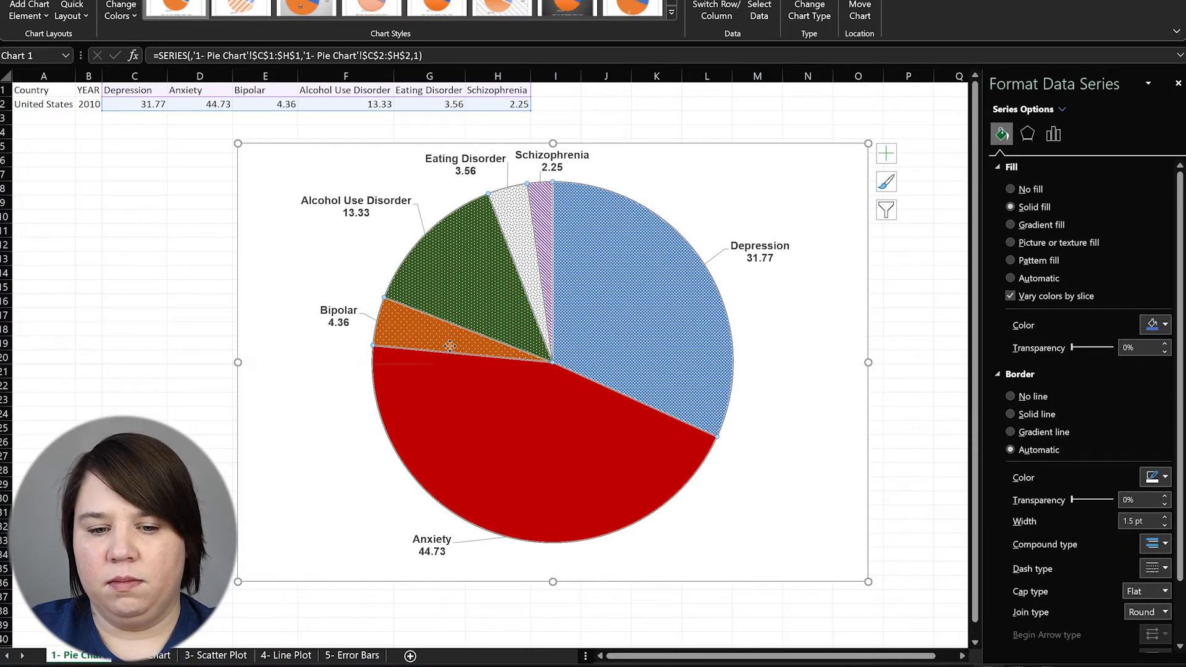
pyautogui.click(448, 346)
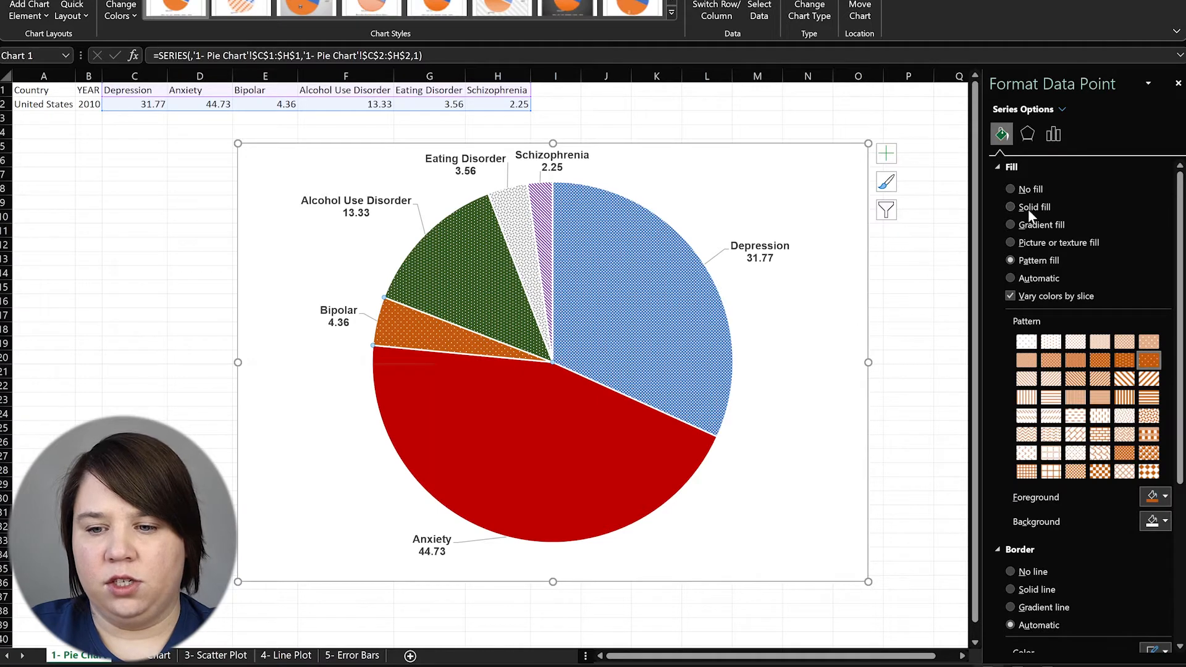
pyautogui.click(1028, 208)
# Make Alcohol Use Disorder, Eating Disorder, Schizophrenia and Depression slices solid green, grey, purple and blue
pyautogui.click(447, 270)
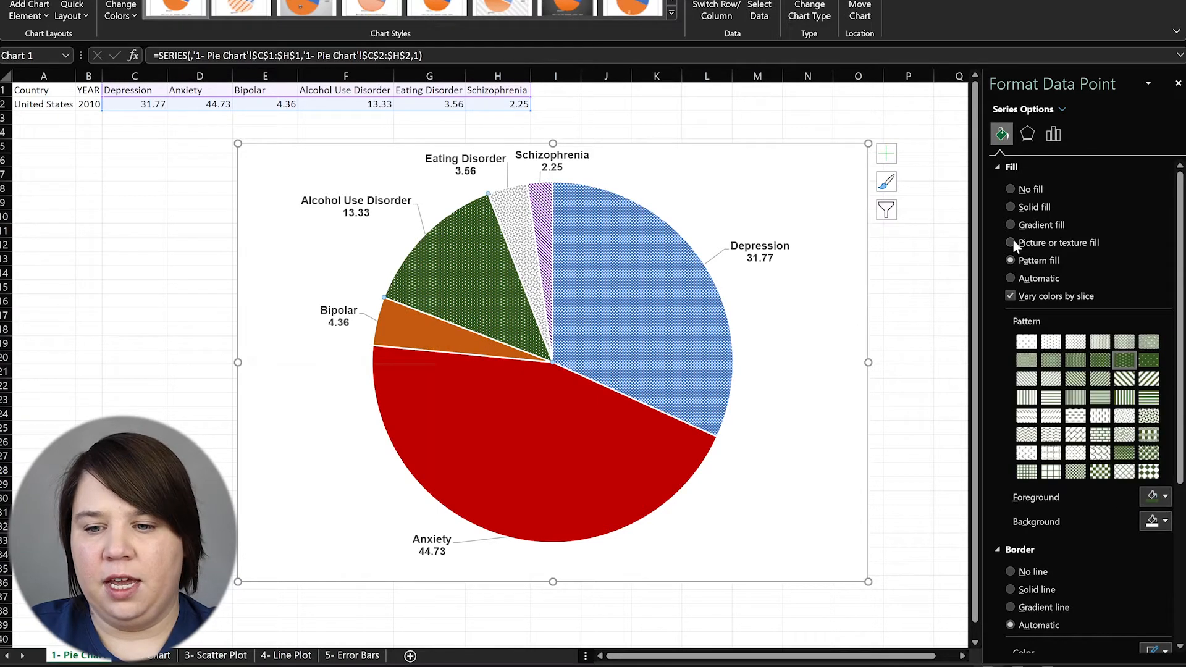
pyautogui.click(1027, 208)
pyautogui.click(523, 236)
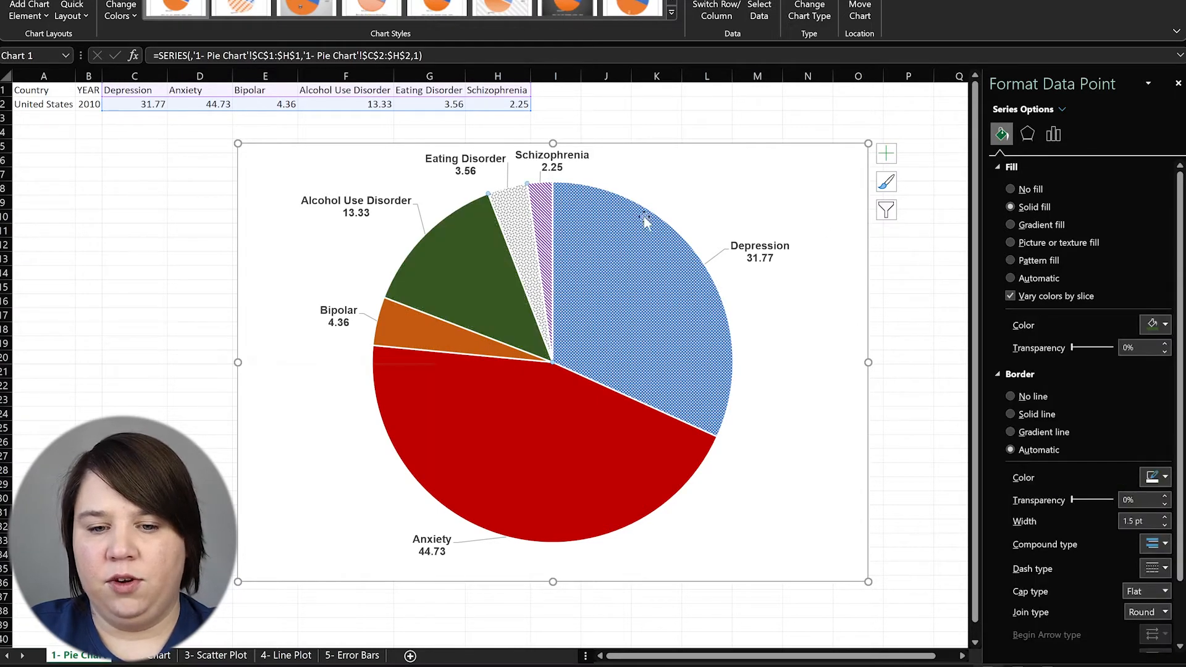
pyautogui.click(1038, 212)
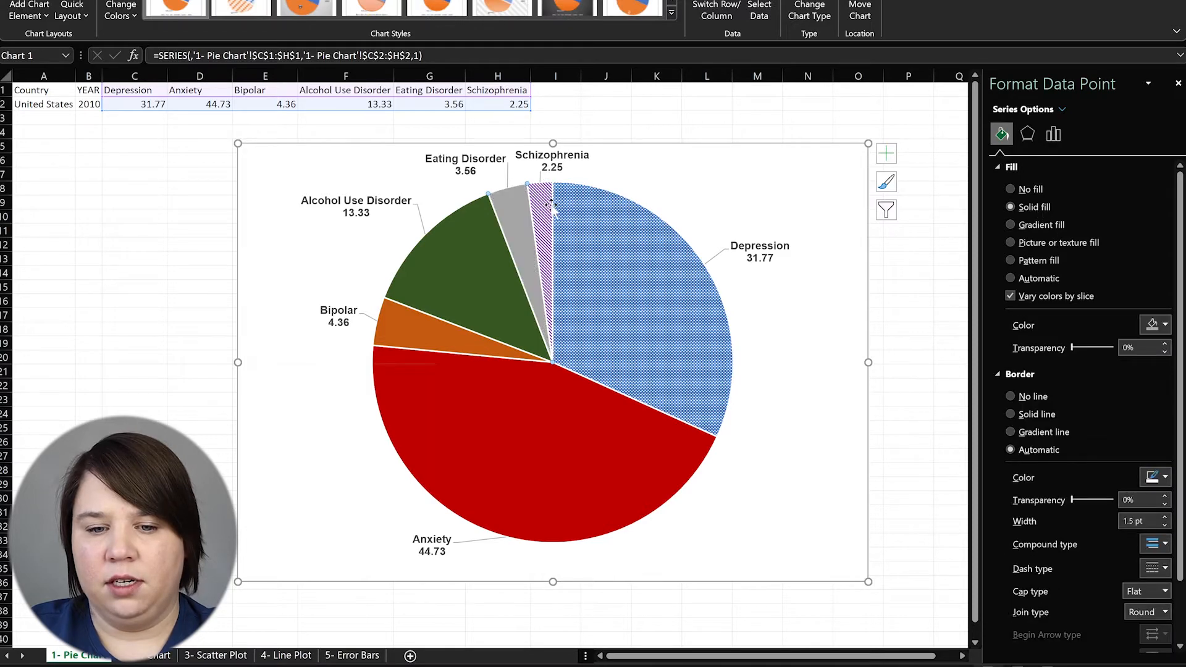
pyautogui.click(544, 207)
pyautogui.click(1036, 211)
pyautogui.click(680, 266)
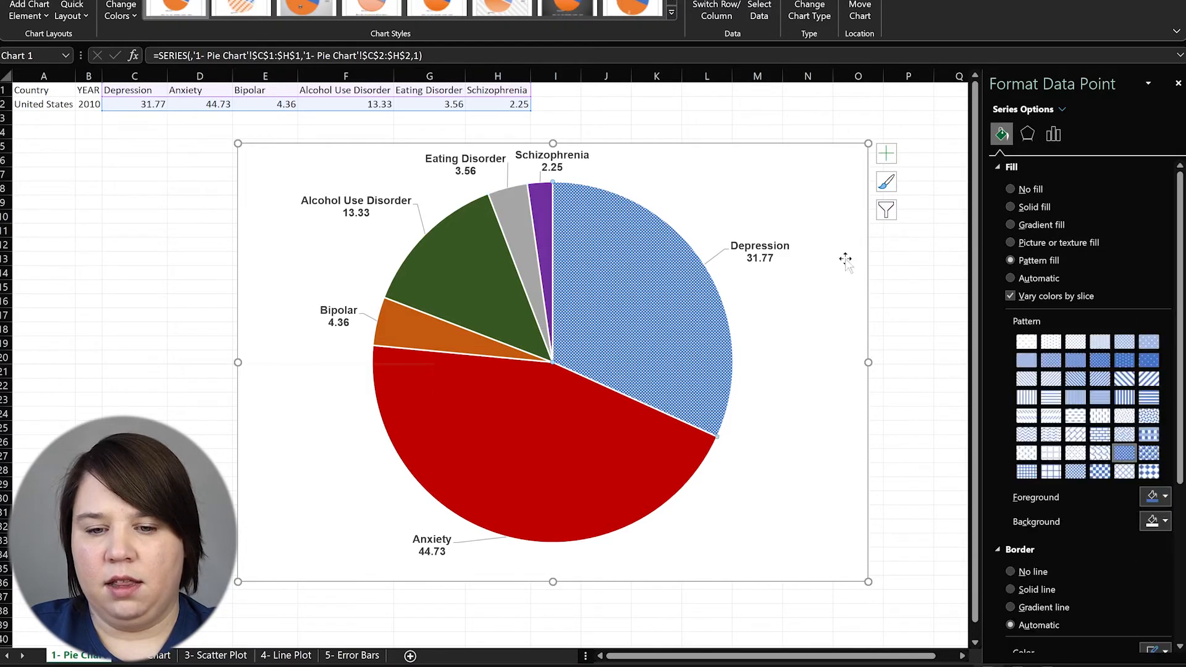
pyautogui.click(1036, 212)
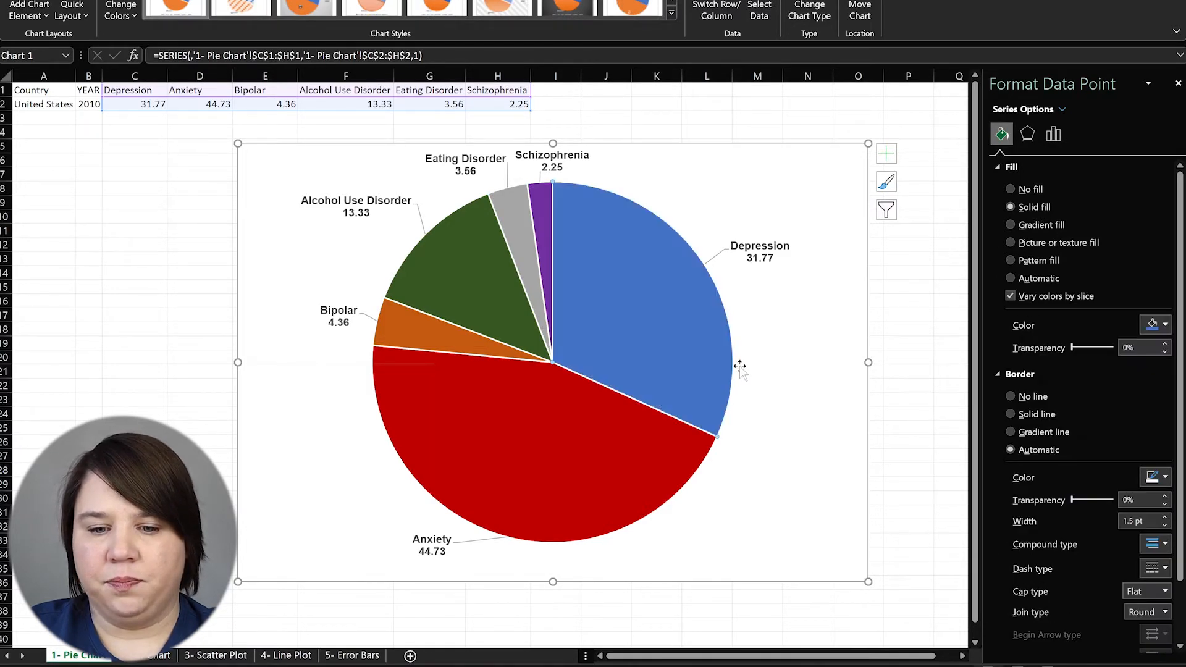
pyautogui.click(797, 363)
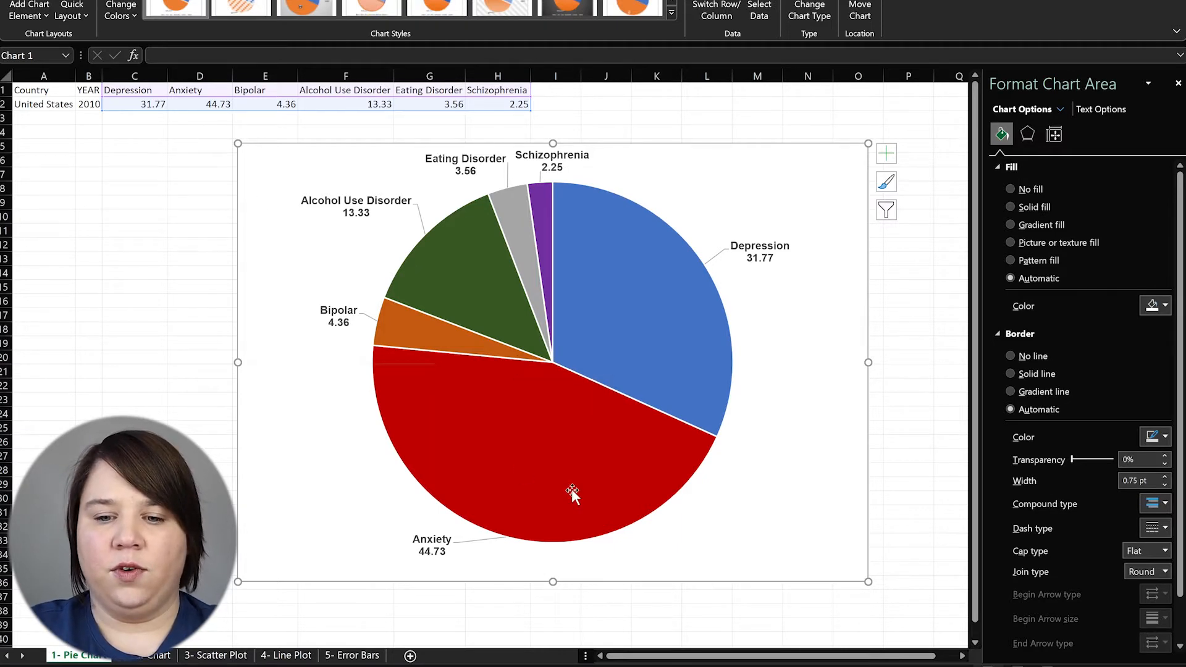
# Enlarge the chart toward the lower right and give the pie slices a solid black border
pyautogui.moveTo(869, 582); pyautogui.dragTo(920, 597)
pyautogui.click(356, 321)
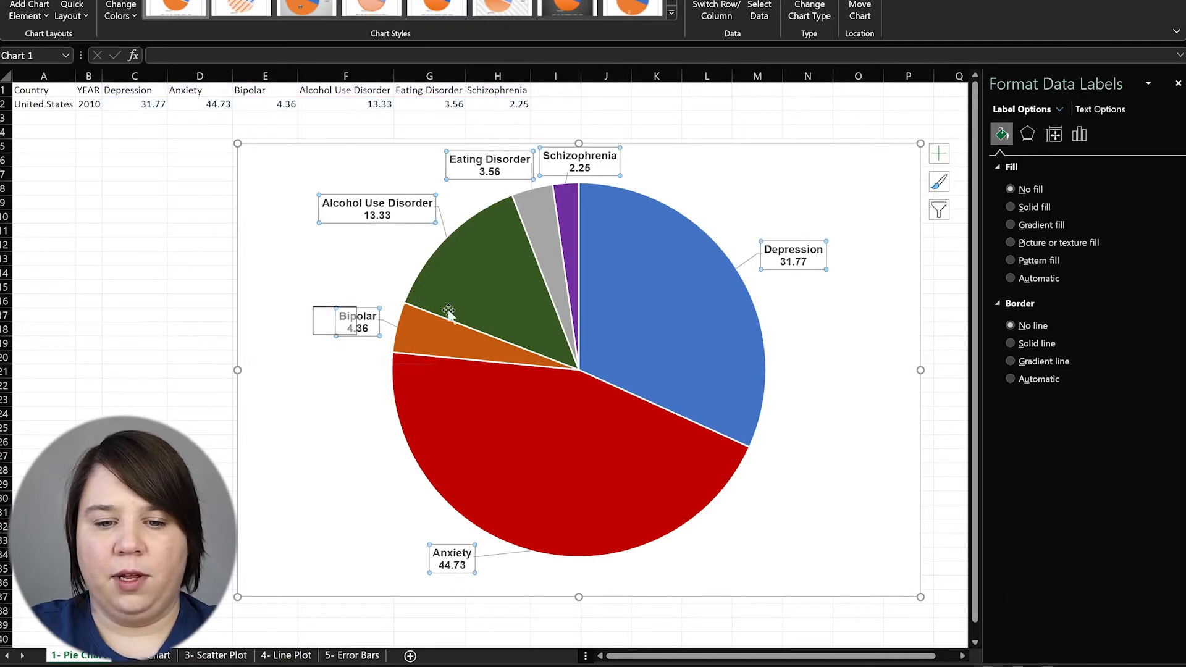
pyautogui.click(413, 375)
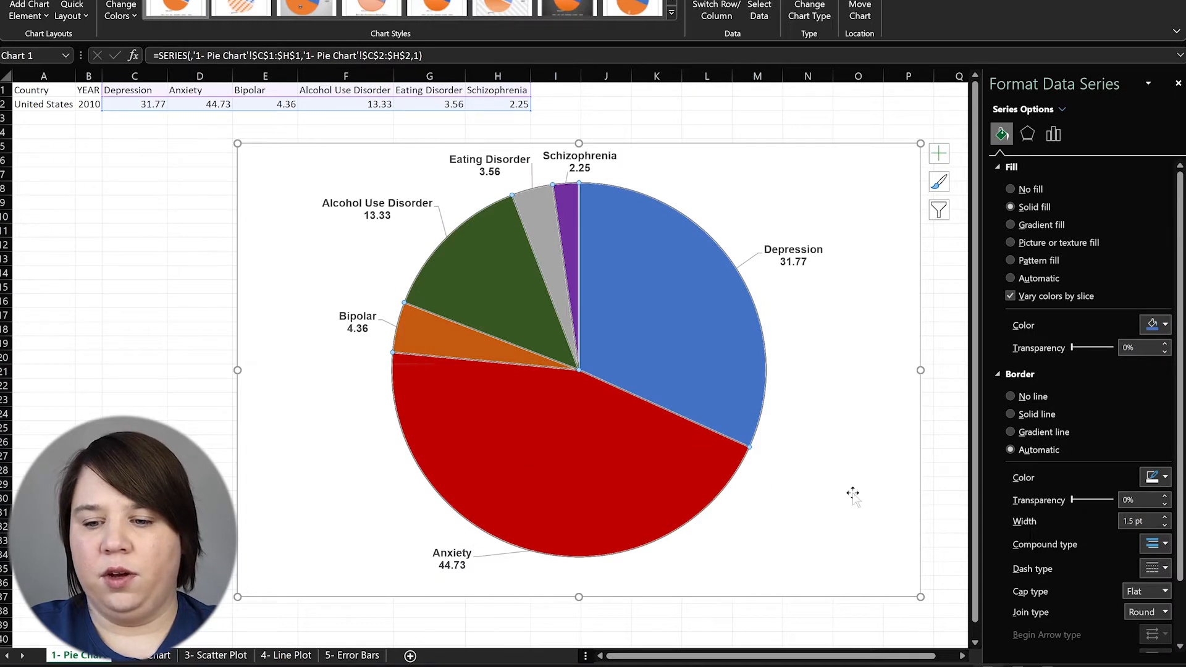
pyautogui.scroll(-2, 1081, 399)
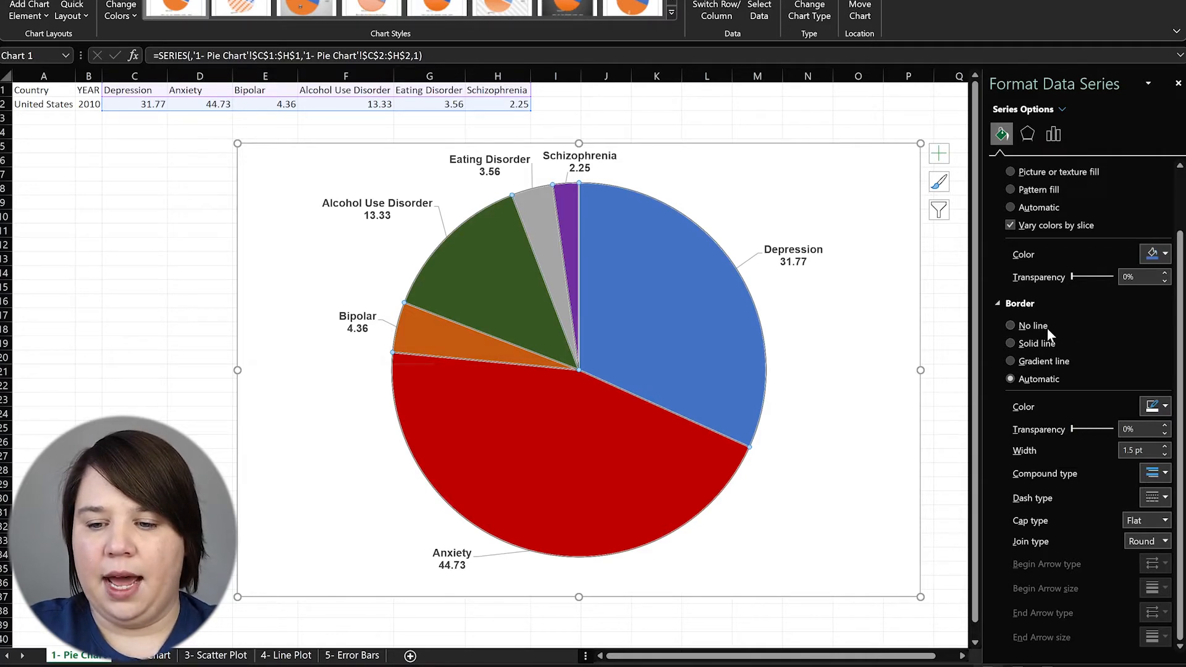
pyautogui.click(1036, 343)
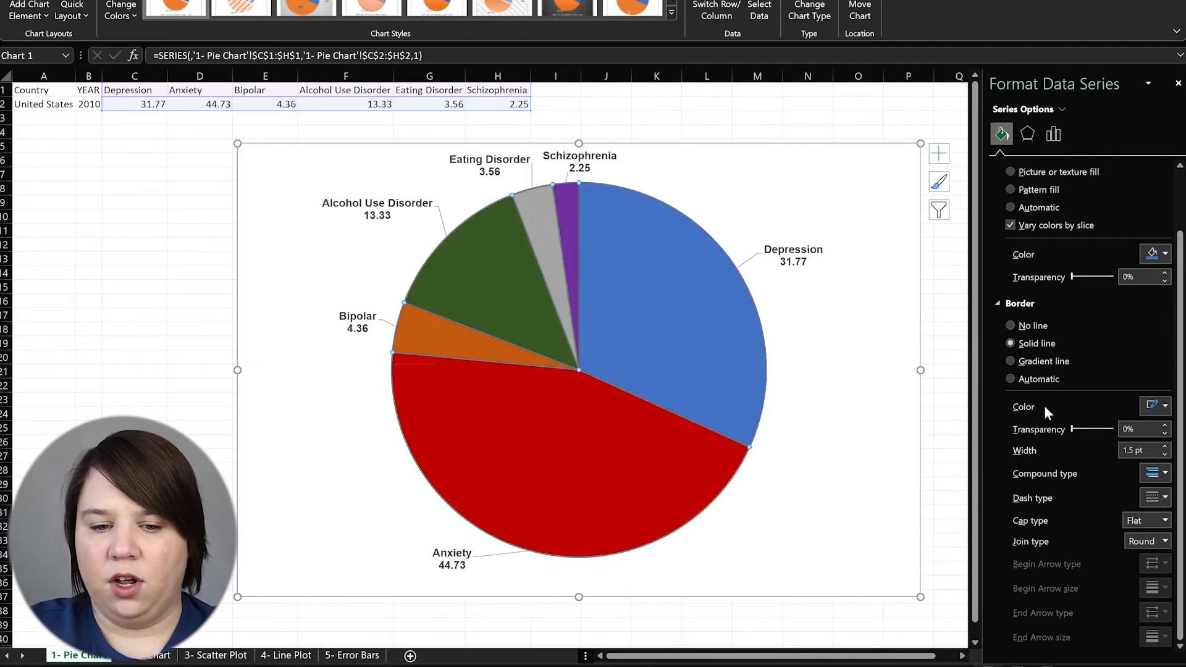
pyautogui.click(1159, 405)
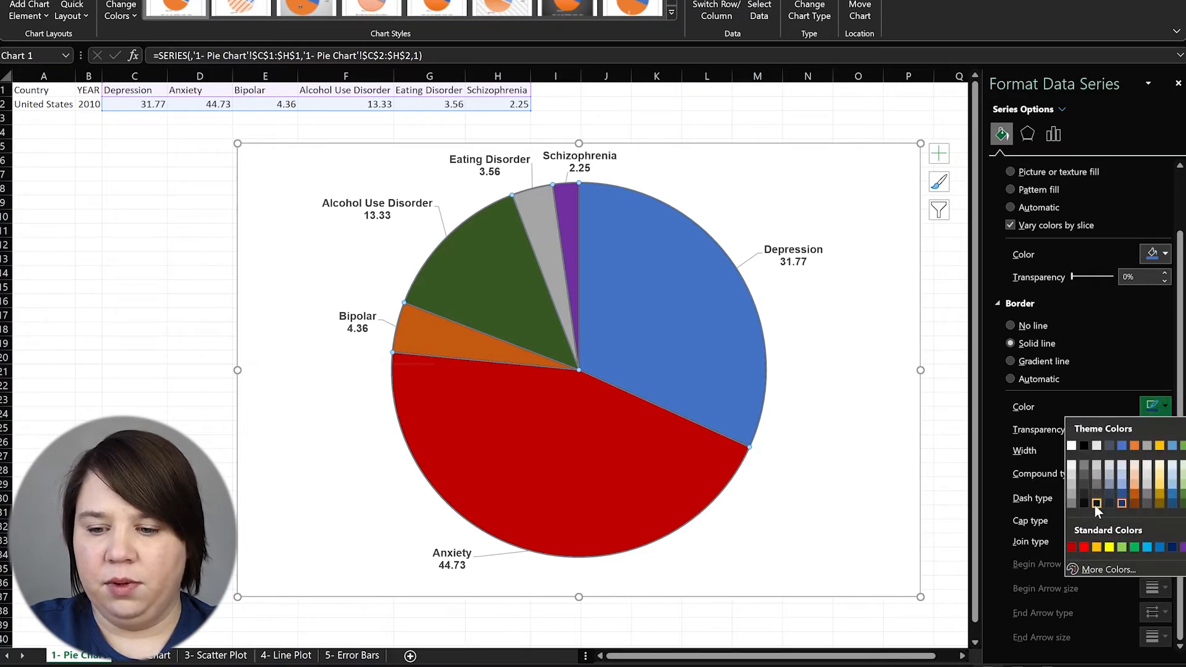
pyautogui.click(1084, 444)
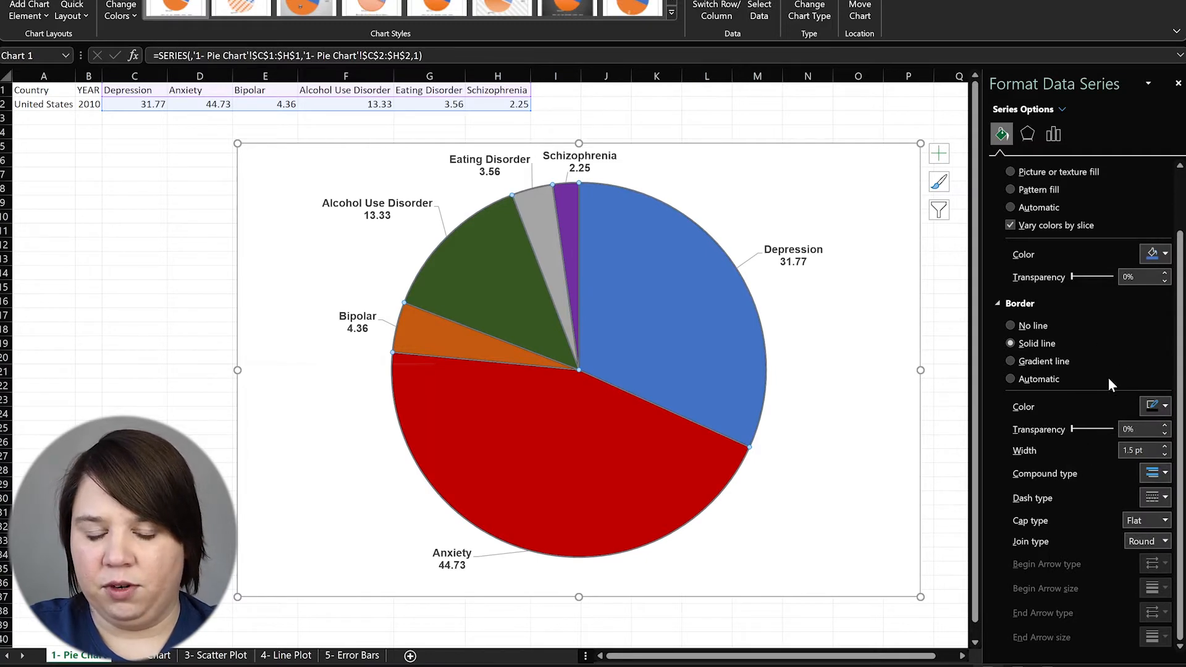
# Thin the slice borders step by step to 0.5 pt, previewing with the chart deselected
pyautogui.click(1166, 455)
pyautogui.click(1165, 456)
pyautogui.click(942, 472)
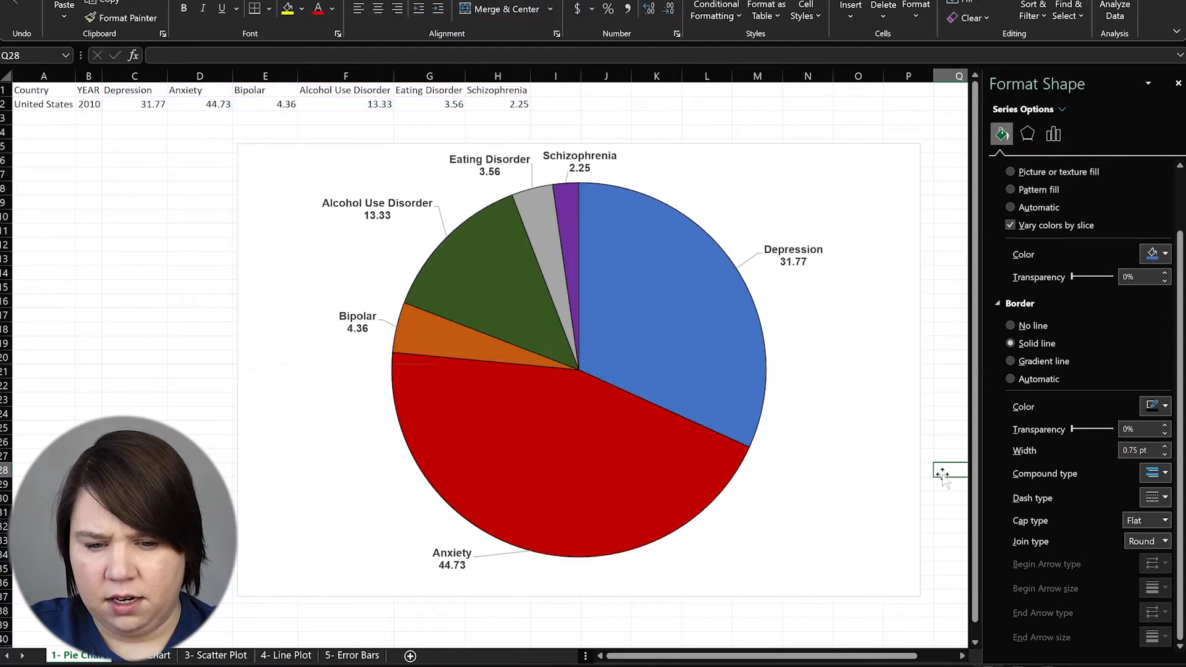
pyautogui.click(581, 467)
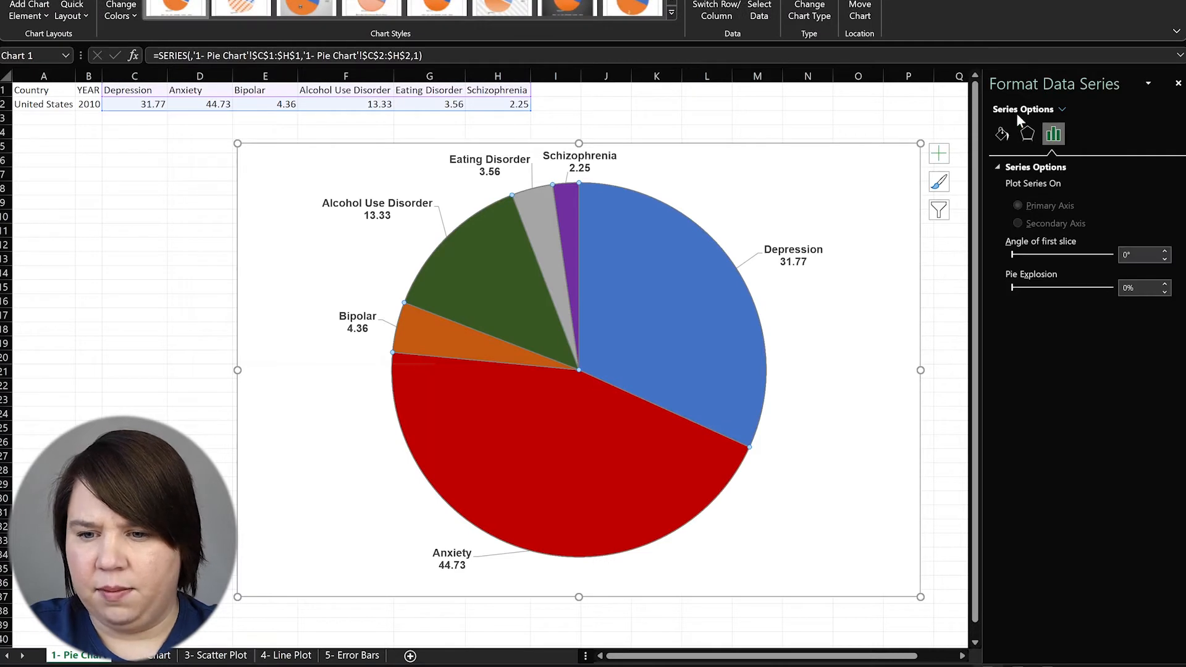
pyautogui.click(1002, 135)
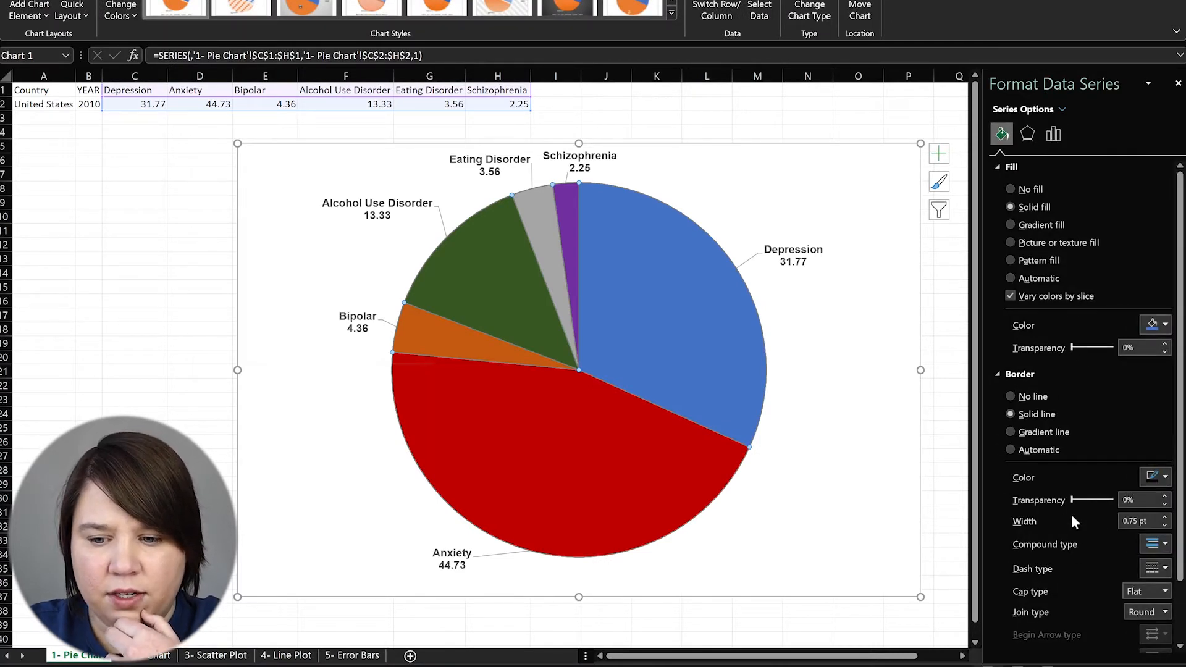
pyautogui.click(1165, 525)
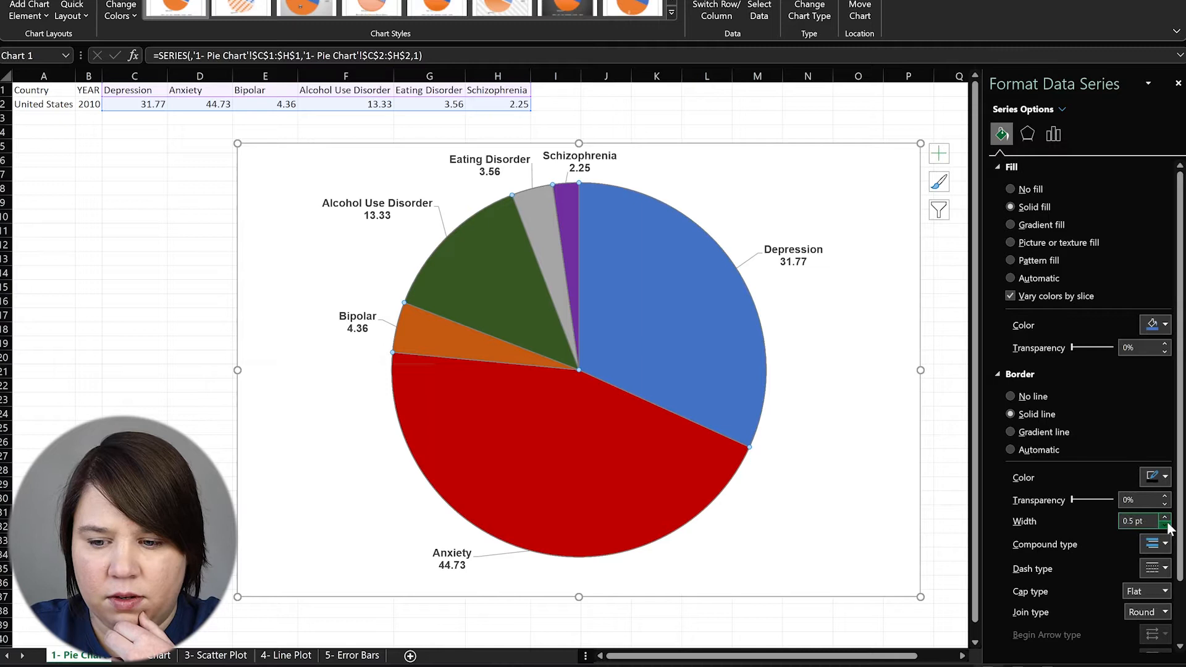
pyautogui.click(949, 302)
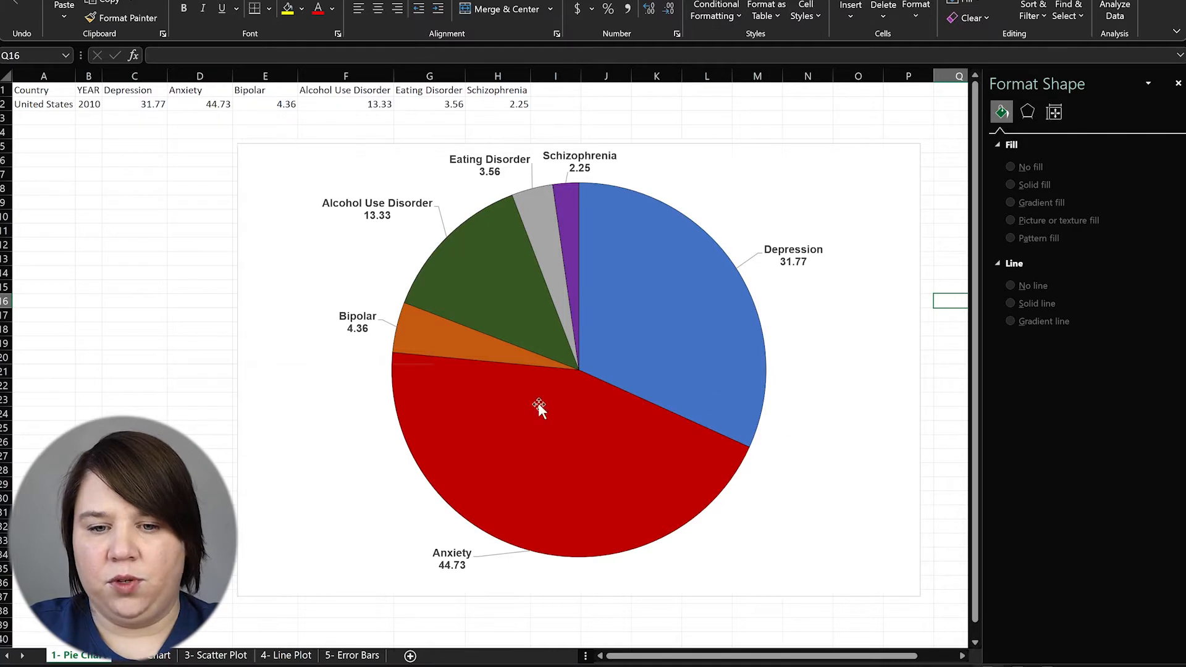
pyautogui.click(782, 194)
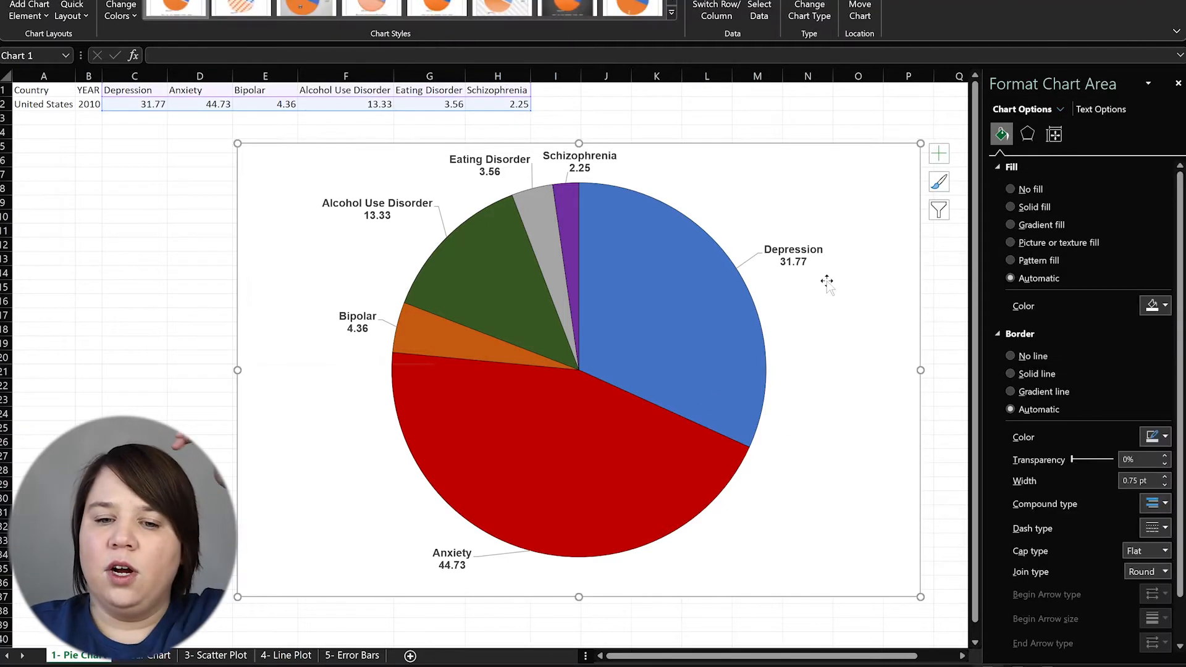
pyautogui.click(575, 208)
pyautogui.click(748, 247)
pyautogui.click(697, 300)
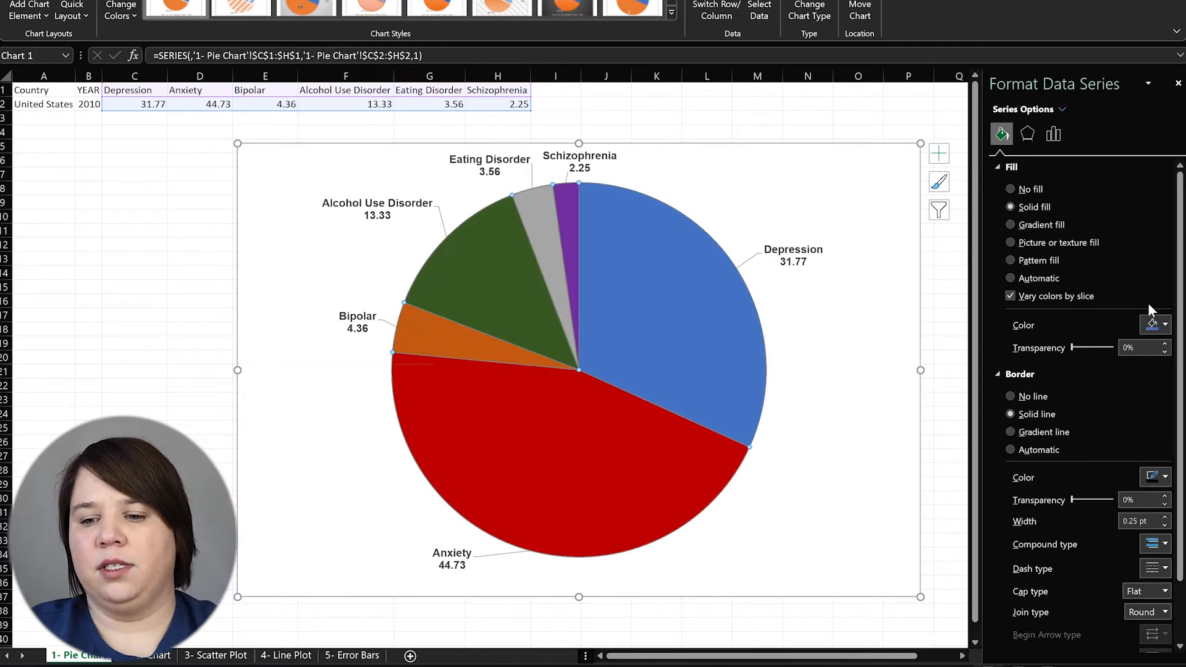
# Fill all pie slices light blue, including the Depression slice
pyautogui.click(1164, 327)
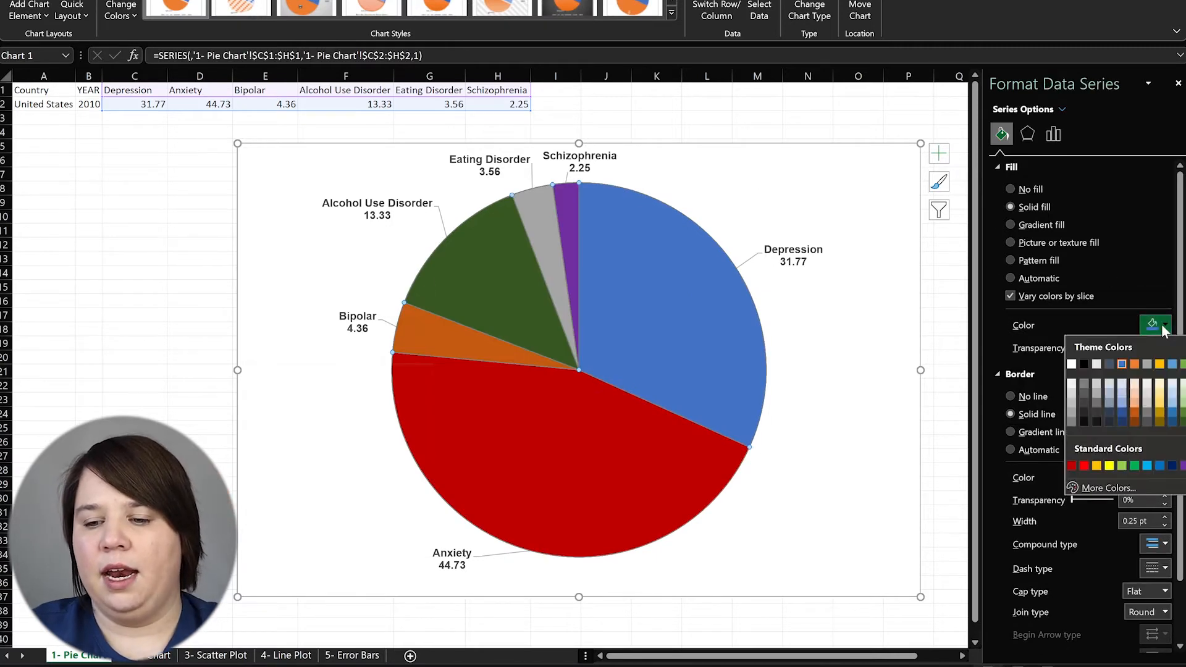
pyautogui.click(1122, 396)
pyautogui.click(642, 318)
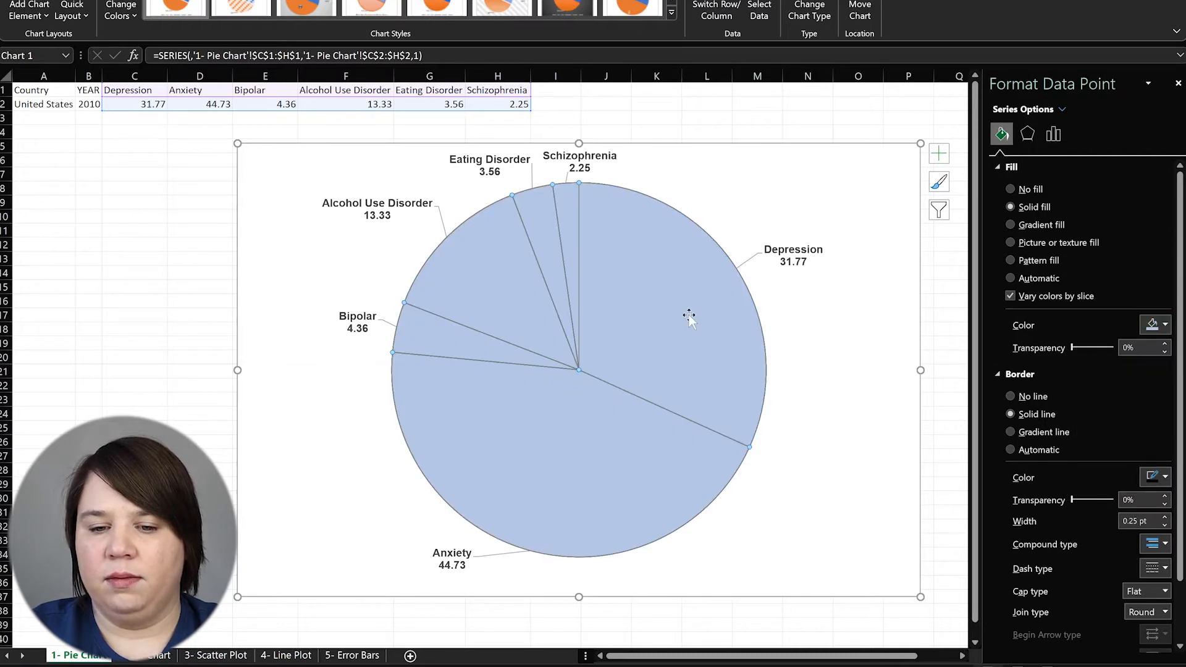
pyautogui.click(1165, 325)
pyautogui.click(1124, 394)
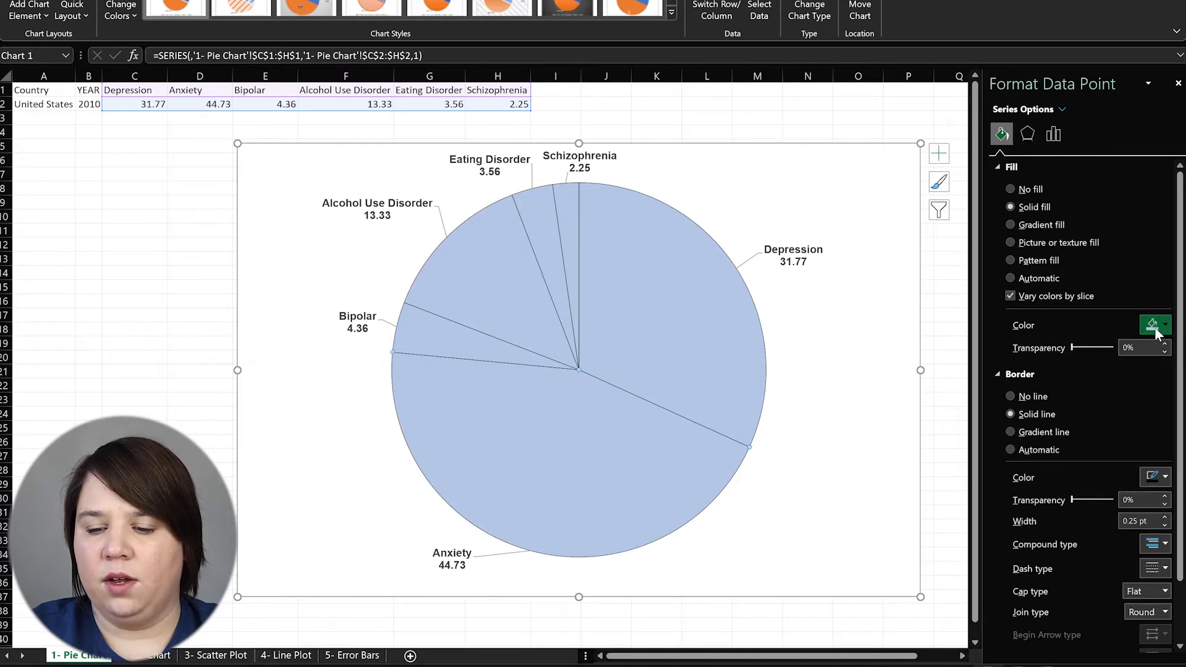
# Give Anxiety and Bipolar darker blues and Alcohol Use Disorder dark navy
pyautogui.click(1155, 326)
pyautogui.click(1121, 403)
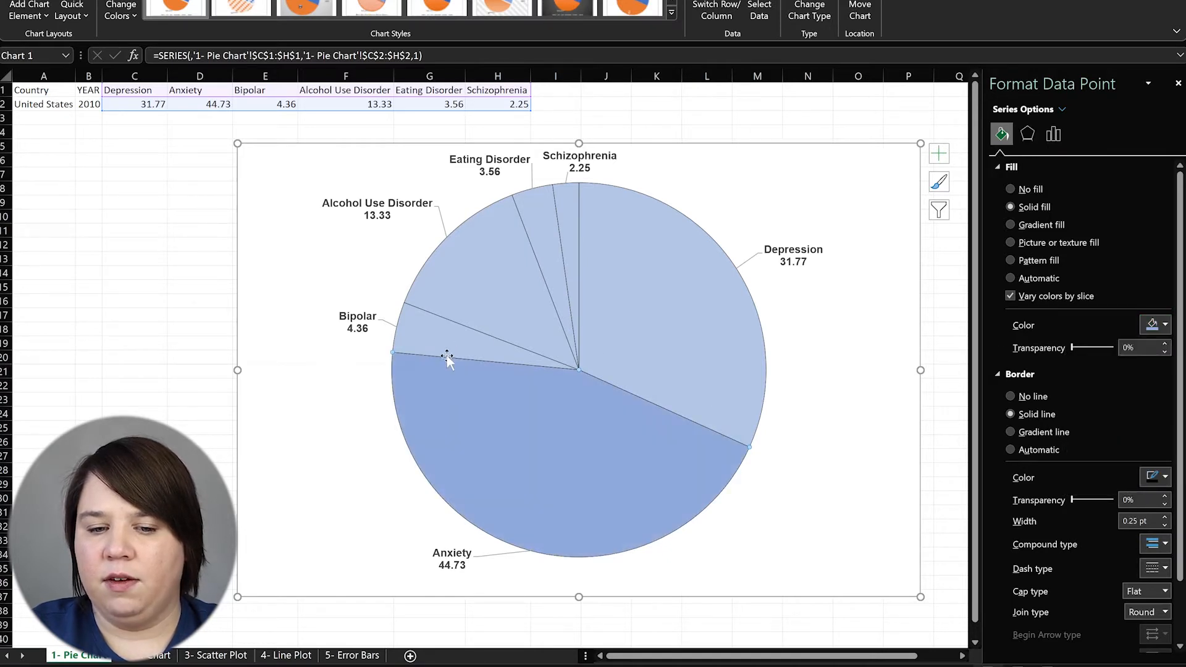
pyautogui.click(1156, 325)
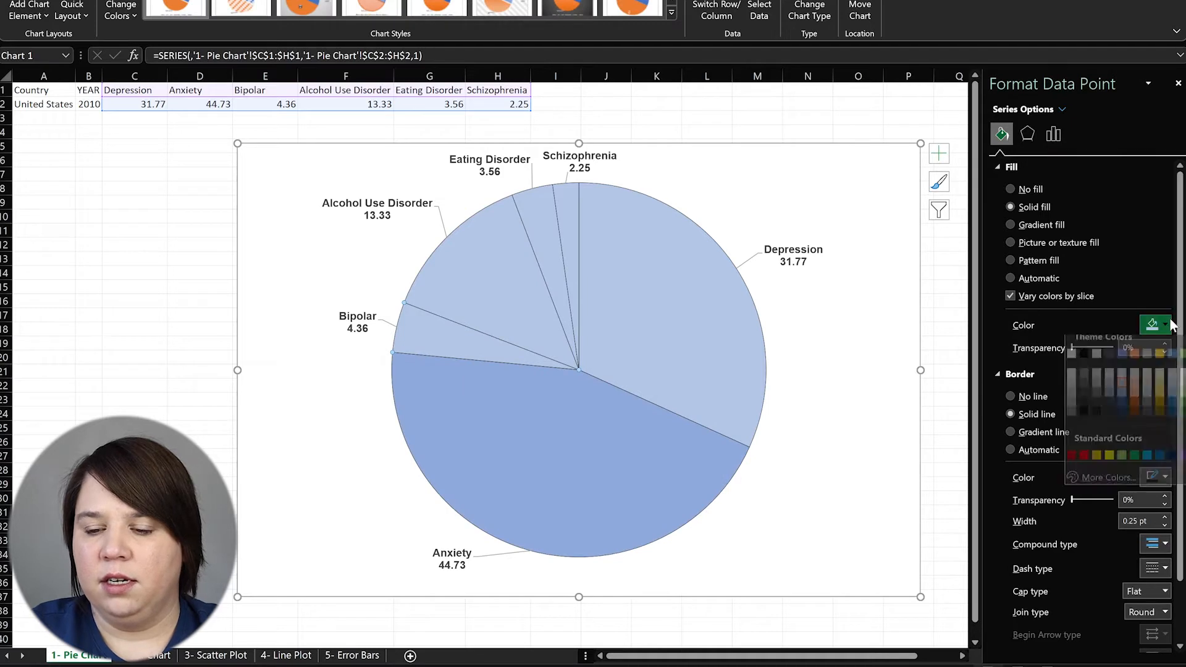
pyautogui.click(1122, 403)
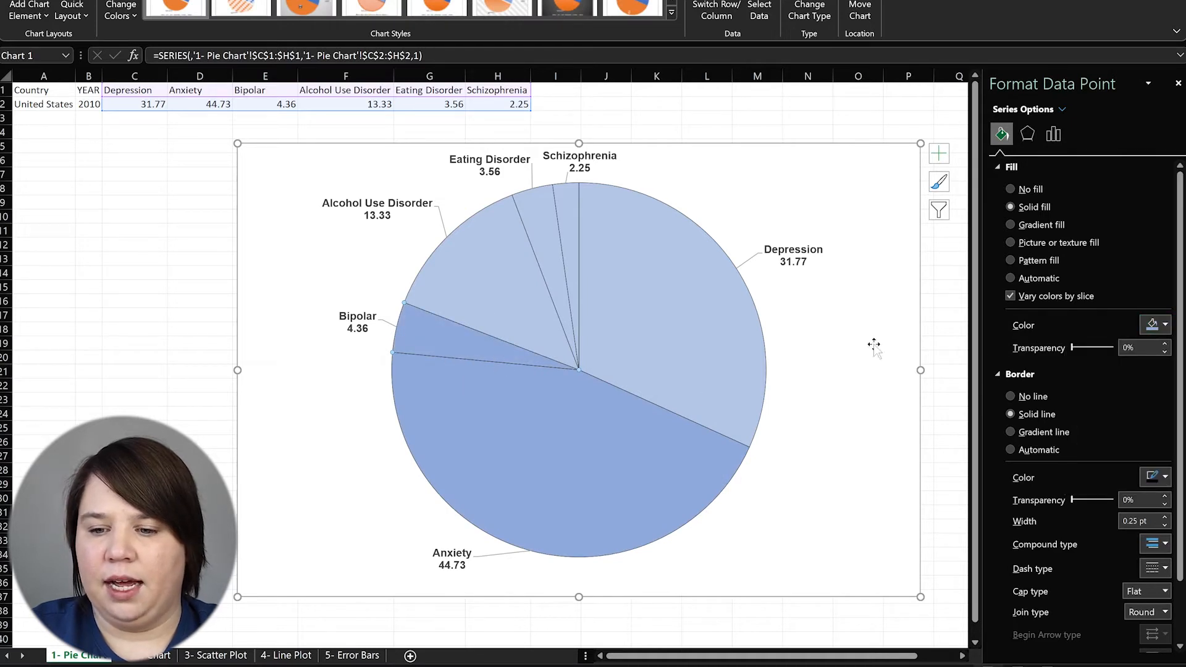
pyautogui.click(1164, 326)
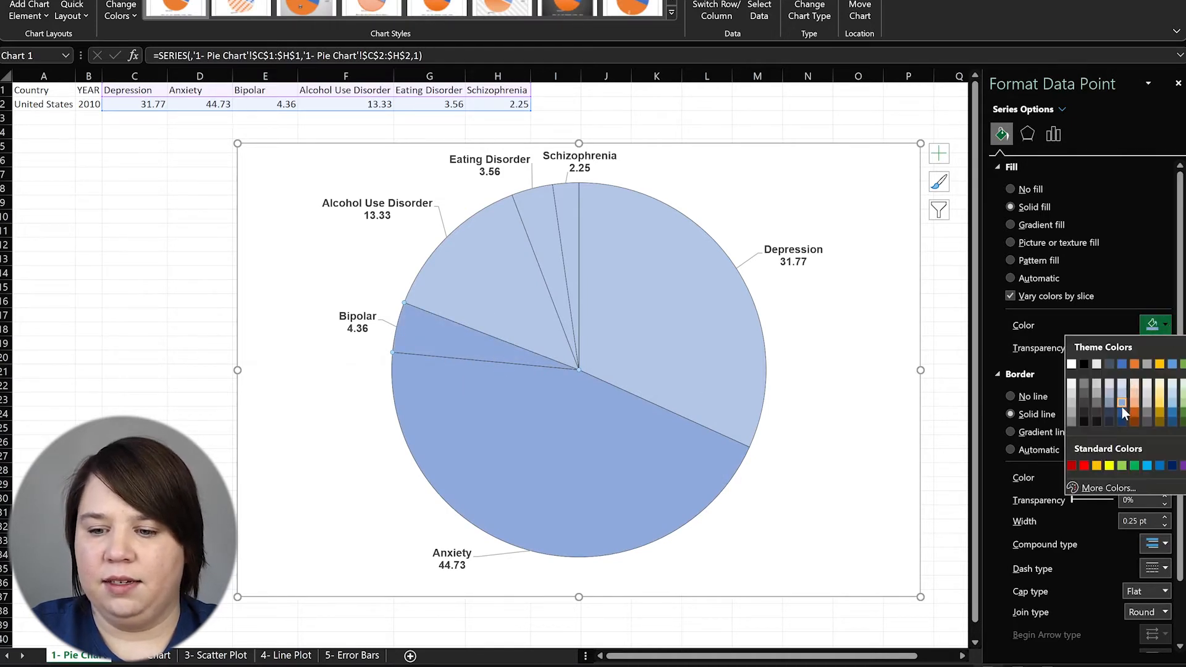
pyautogui.click(1122, 404)
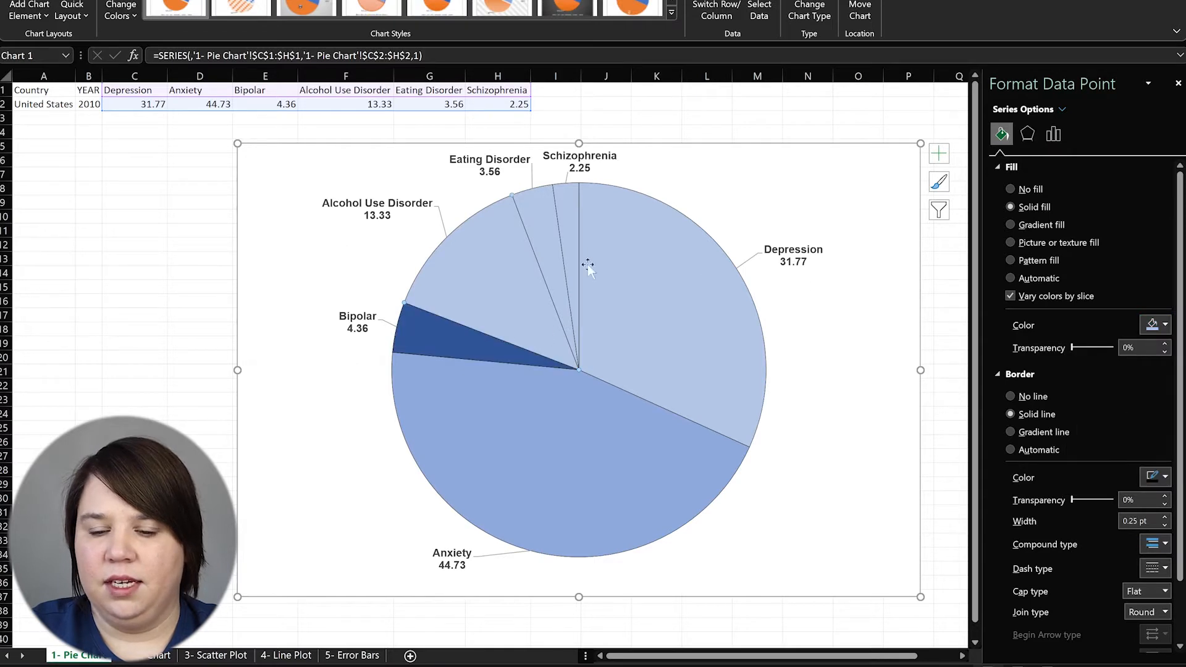
pyautogui.click(1148, 324)
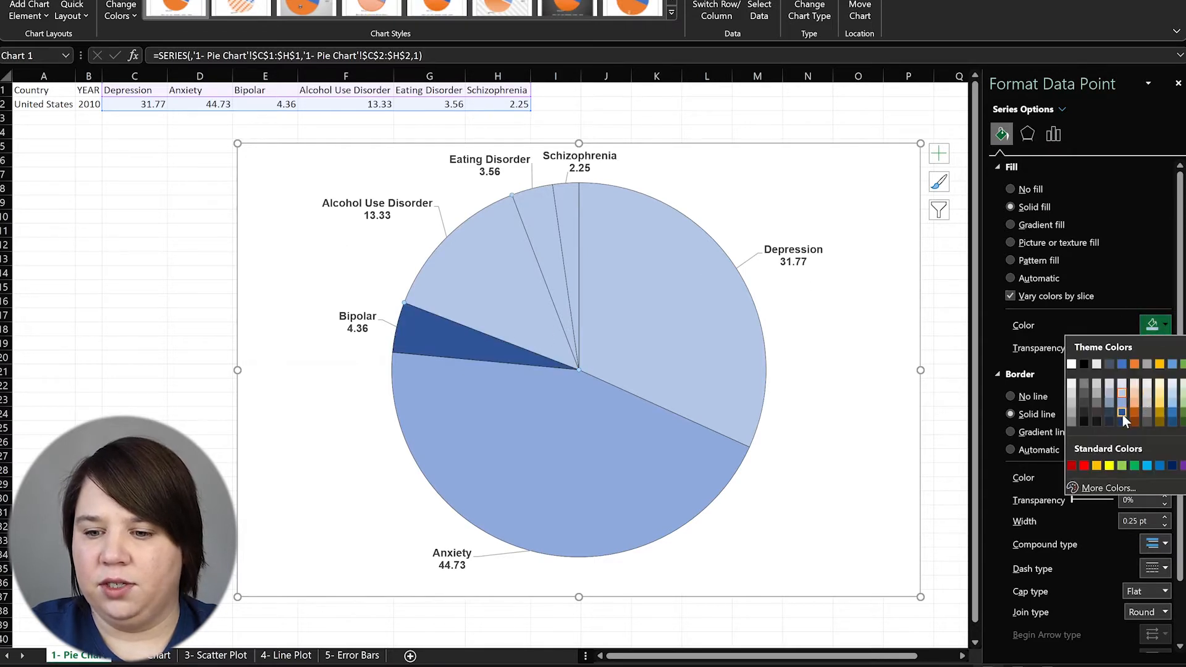
pyautogui.click(1122, 413)
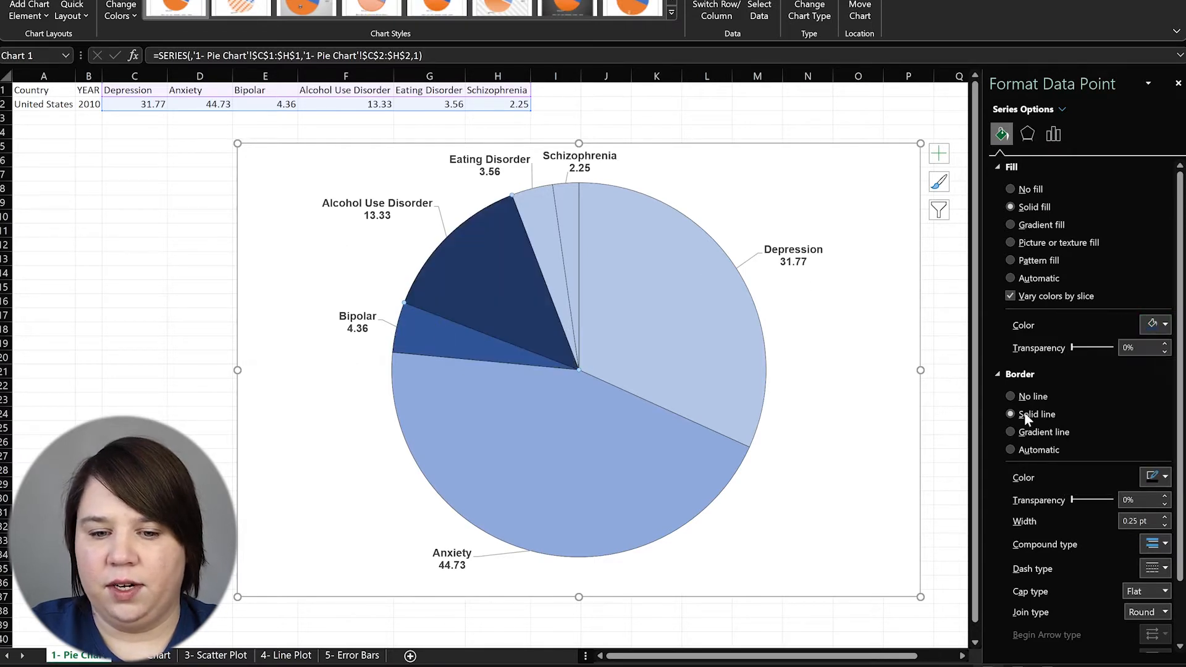
# Make Eating Disorder dark slate, Schizophrenia dark navy and Depression black
pyautogui.click(547, 263)
pyautogui.click(1153, 324)
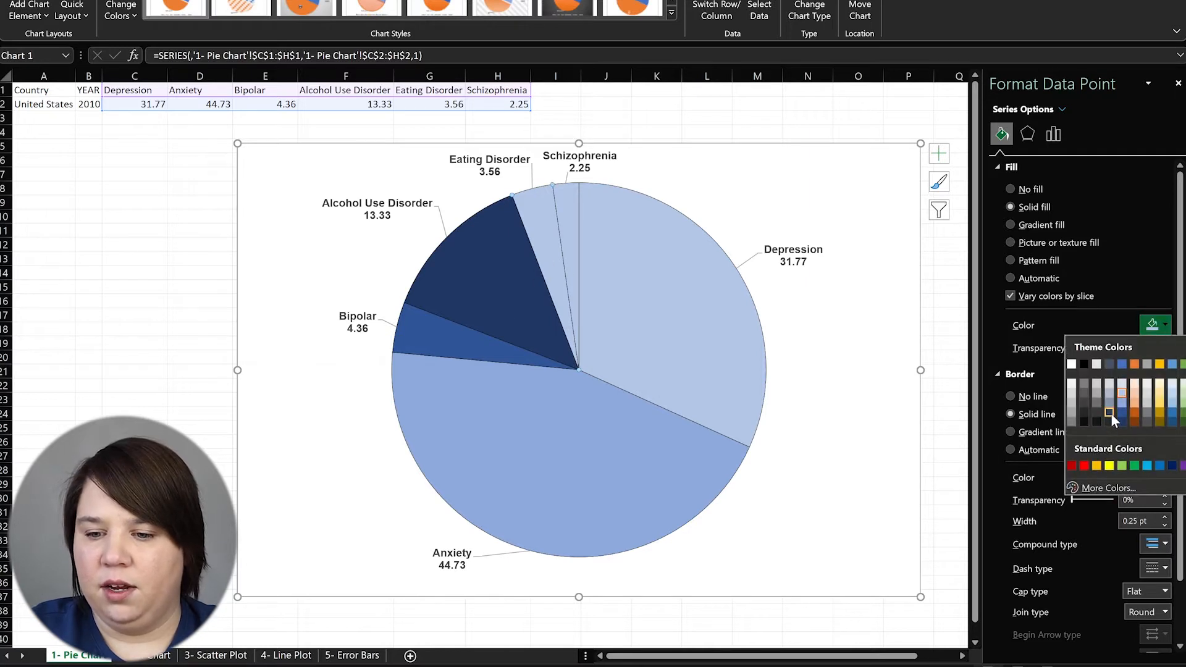
pyautogui.click(1109, 412)
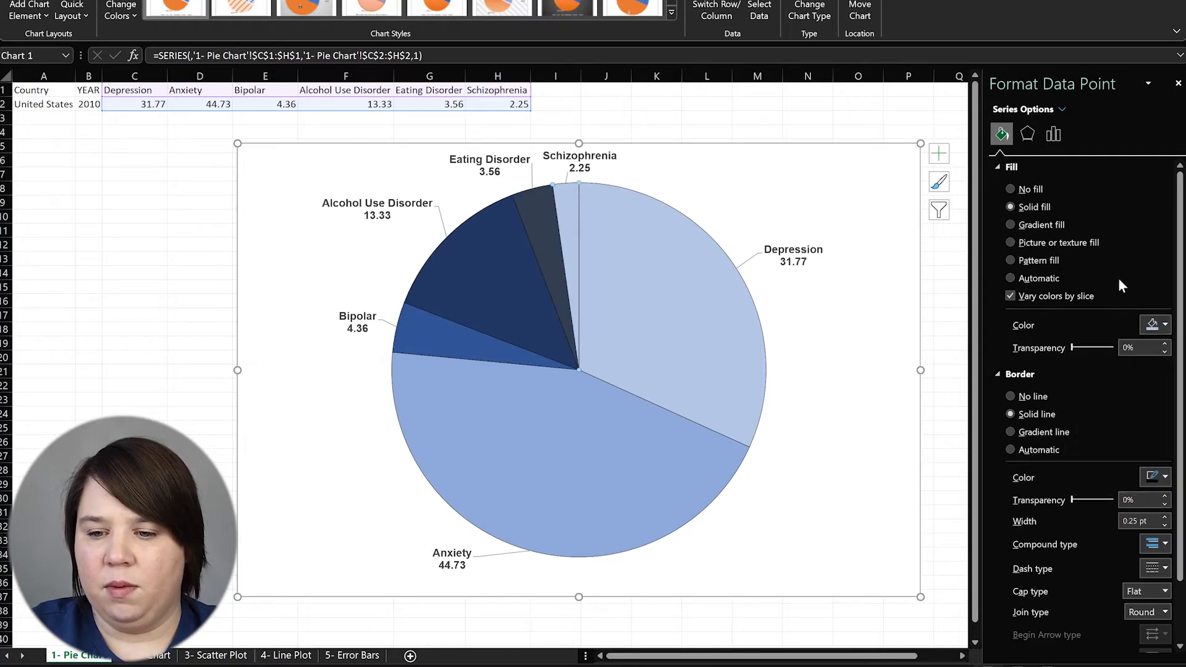
pyautogui.click(1165, 325)
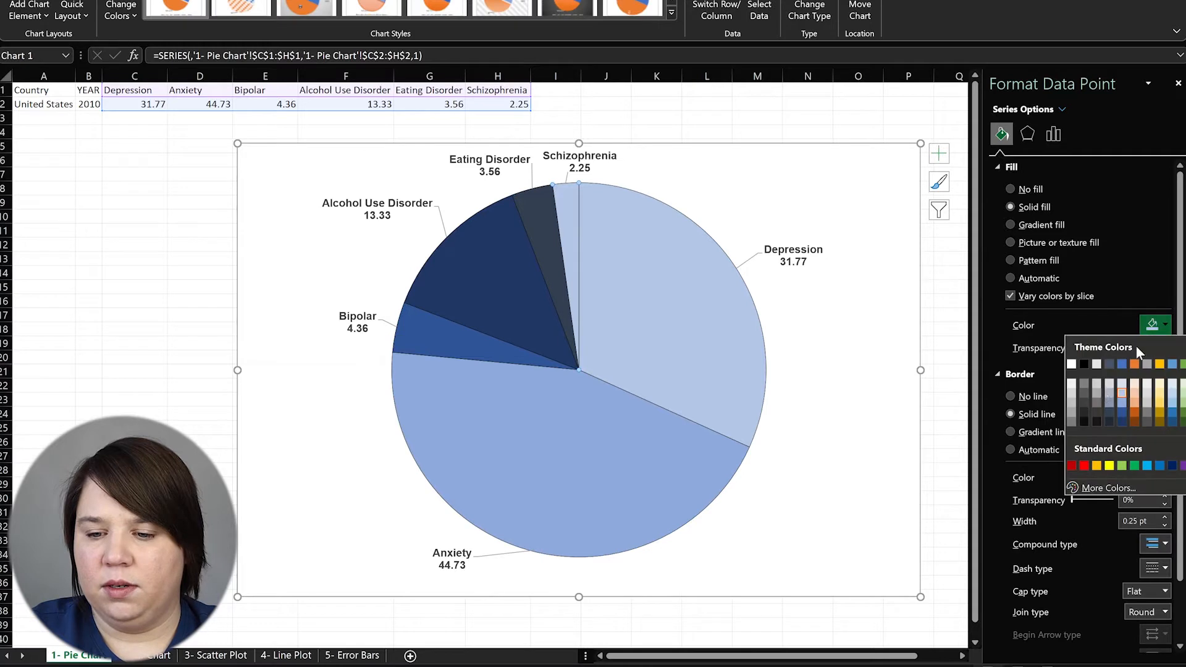
pyautogui.click(1108, 421)
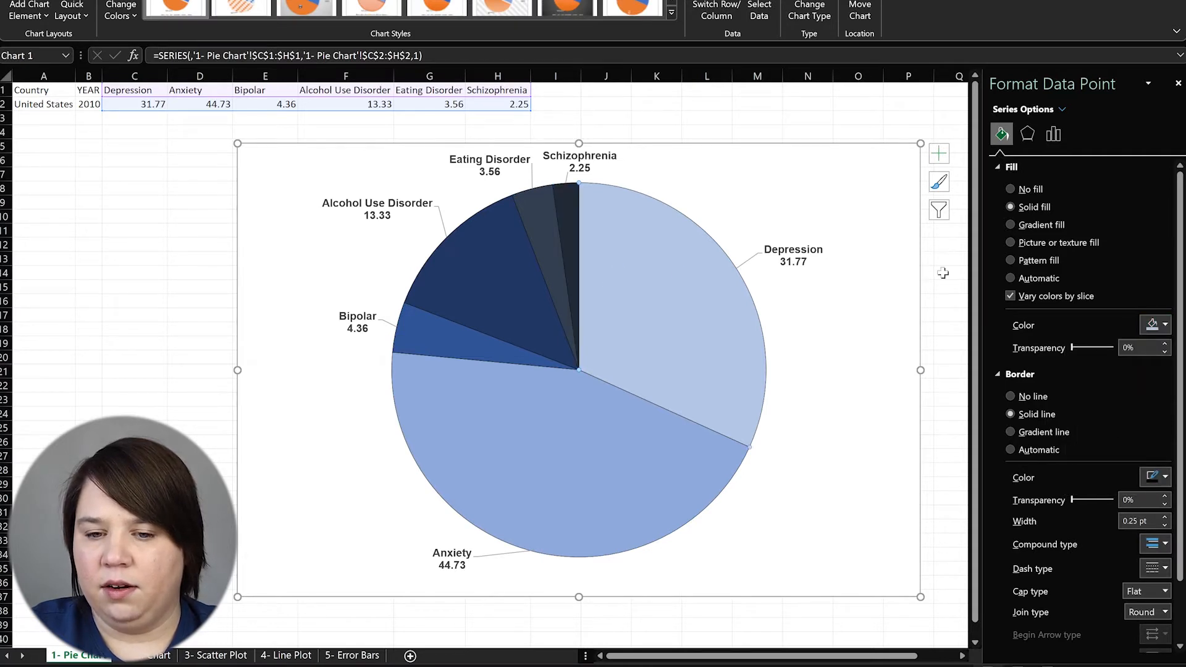
pyautogui.click(1166, 325)
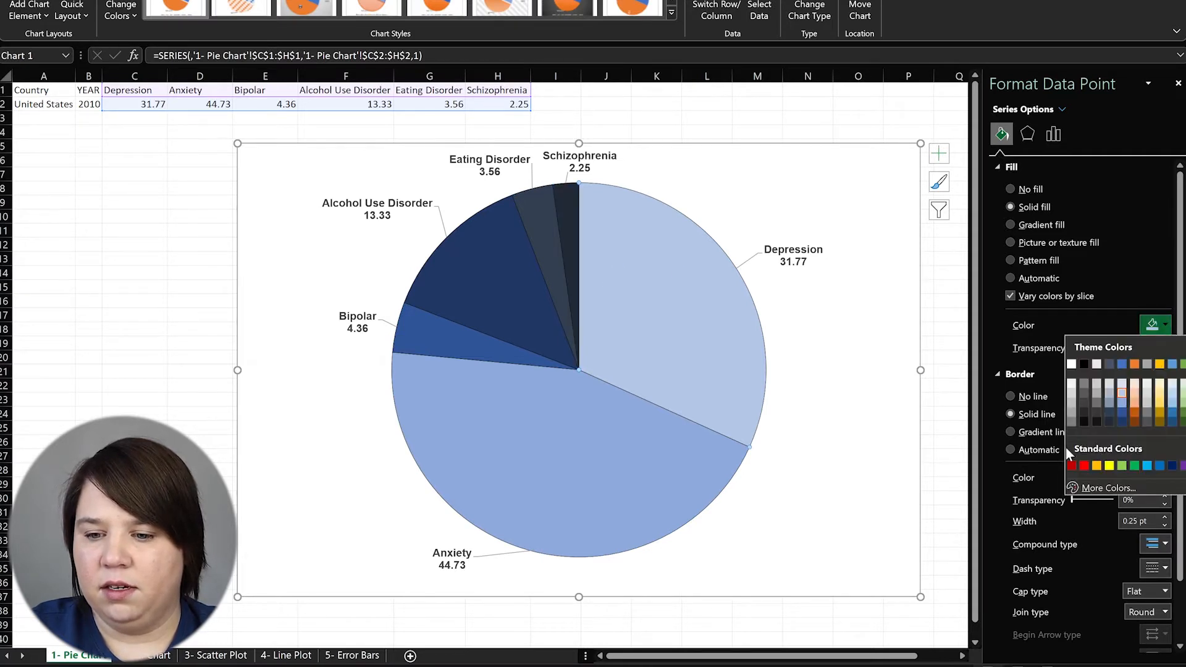
pyautogui.click(1098, 422)
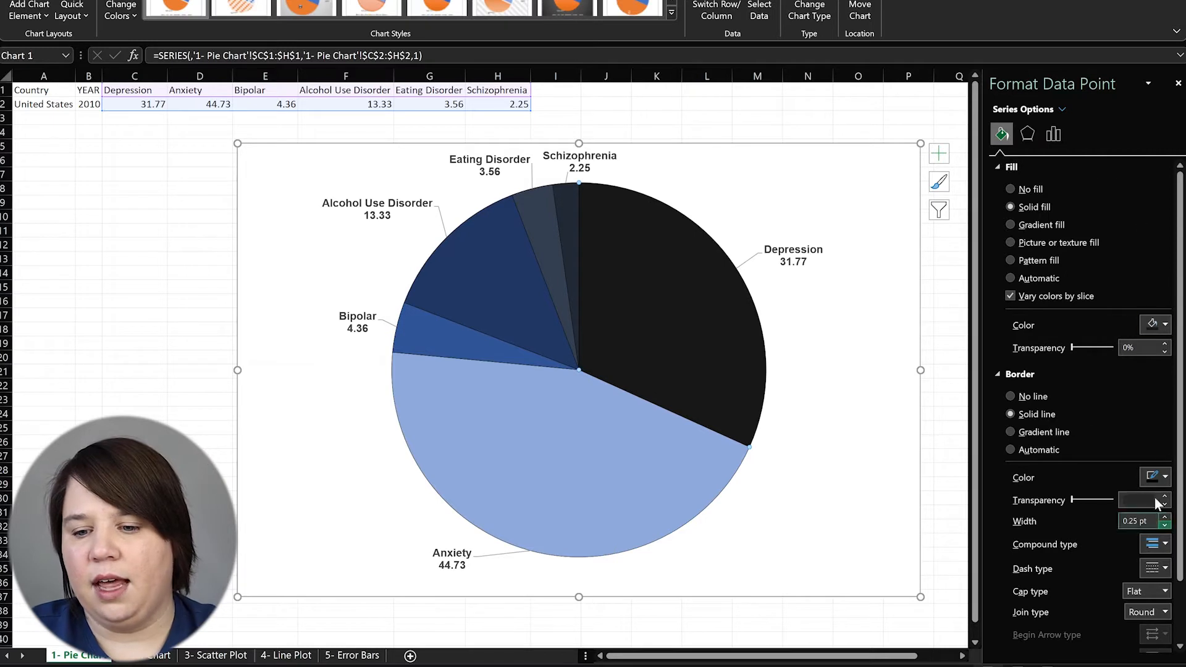
# Review the slice's effects and series options, then return to the 1- Pie Chart sheet
pyautogui.scroll(-1, 1072, 384)
pyautogui.click(1028, 134)
pyautogui.click(1056, 135)
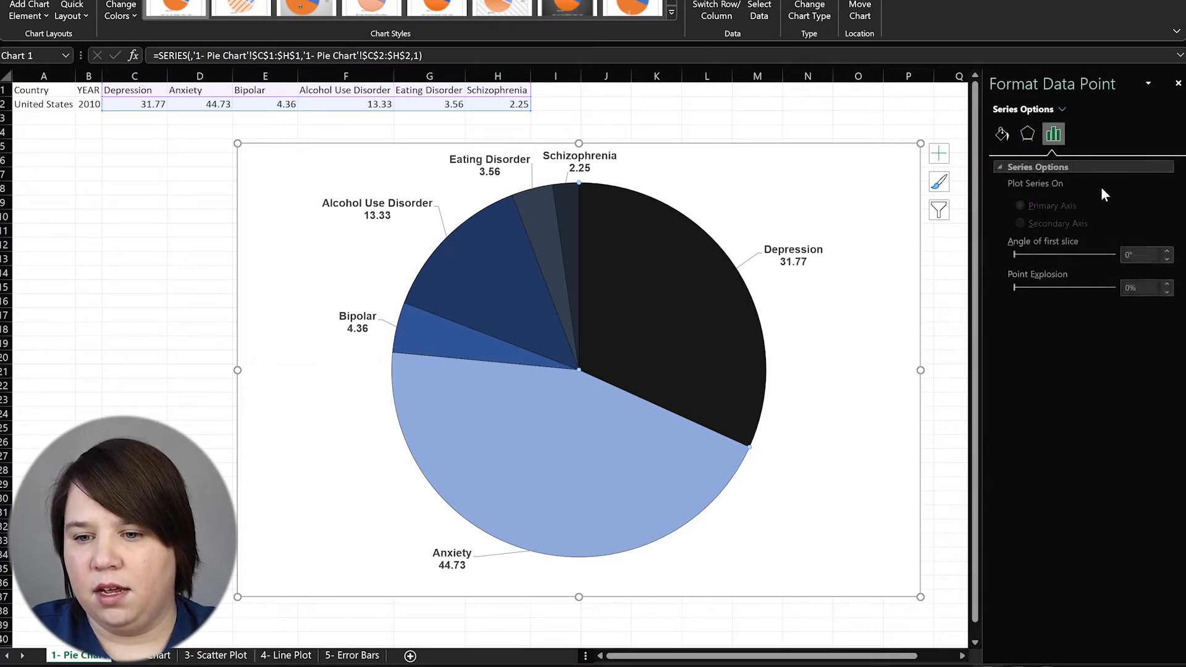
pyautogui.moveTo(870, 552); pyautogui.dragTo(875, 556)
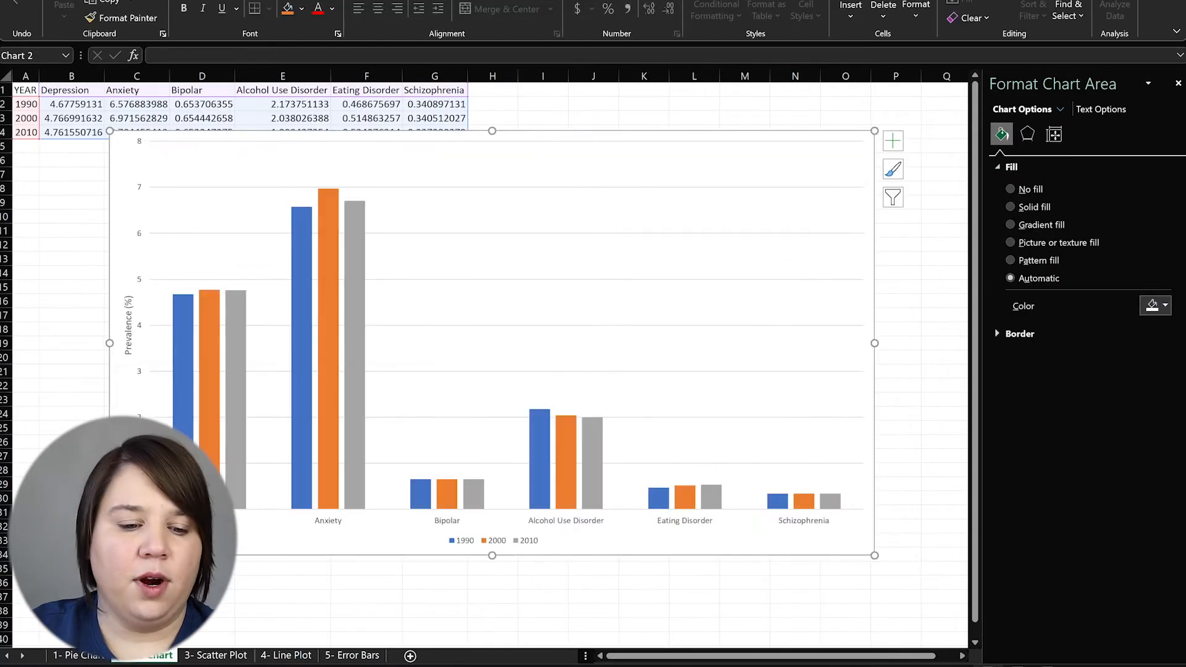
pyautogui.click(67, 657)
# Save the pie chart as a PNG picture, declining to replace the existing Picture1.png
pyautogui.click(291, 316)
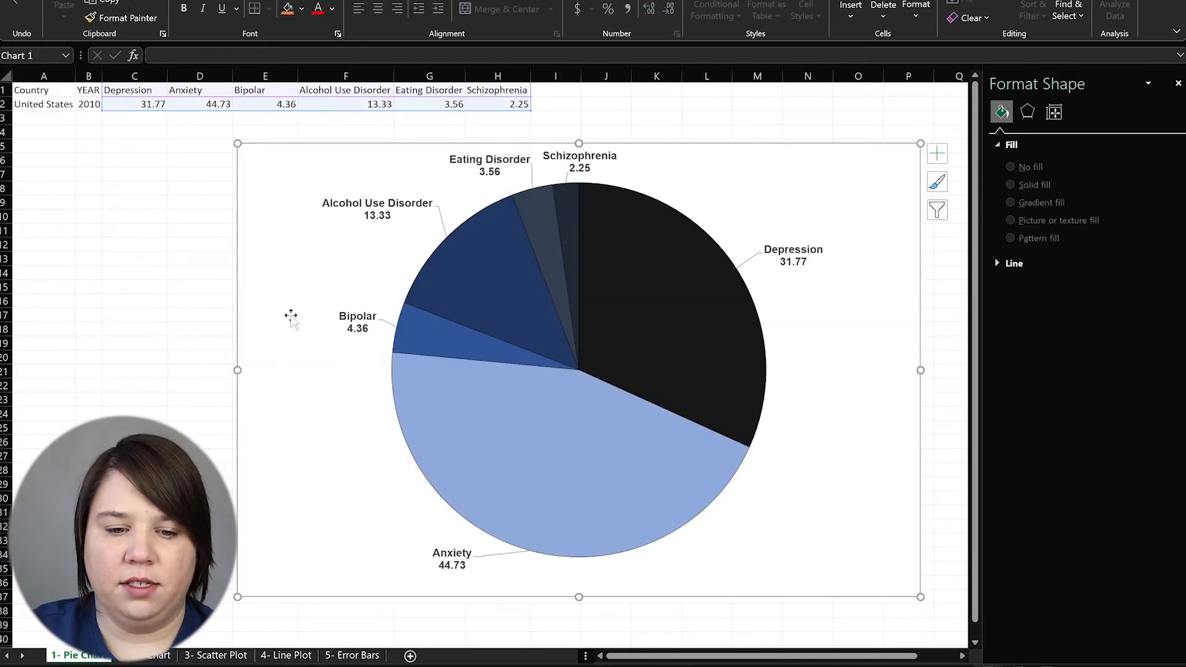
pyautogui.rightClick(293, 319)
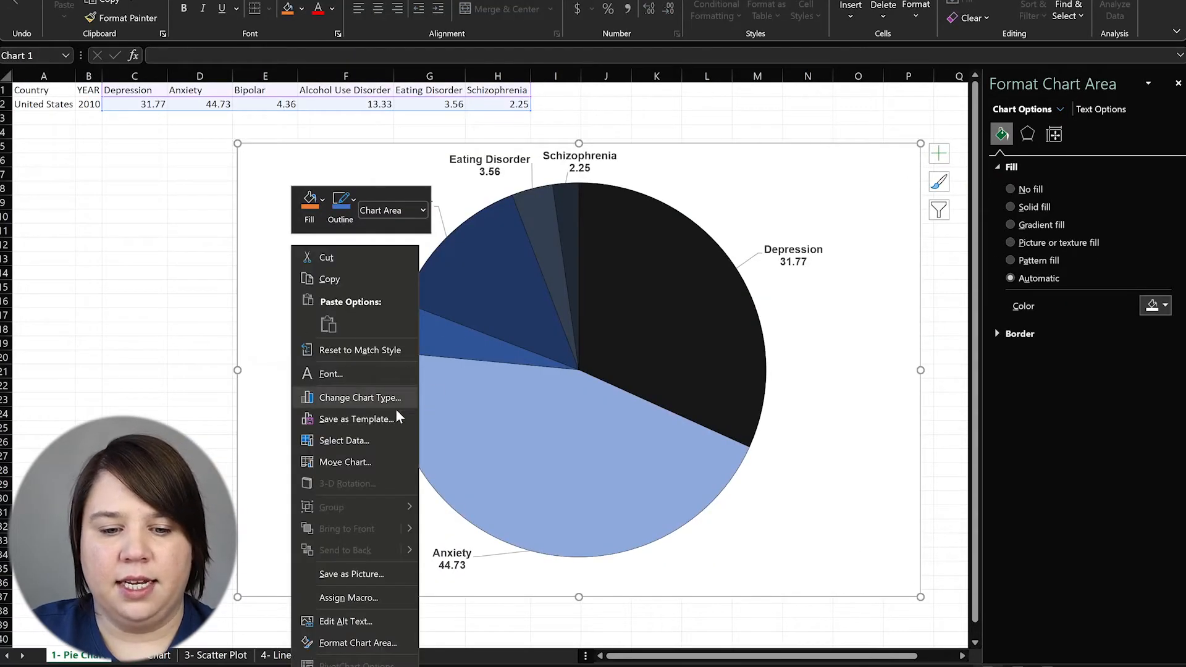
pyautogui.click(329, 573)
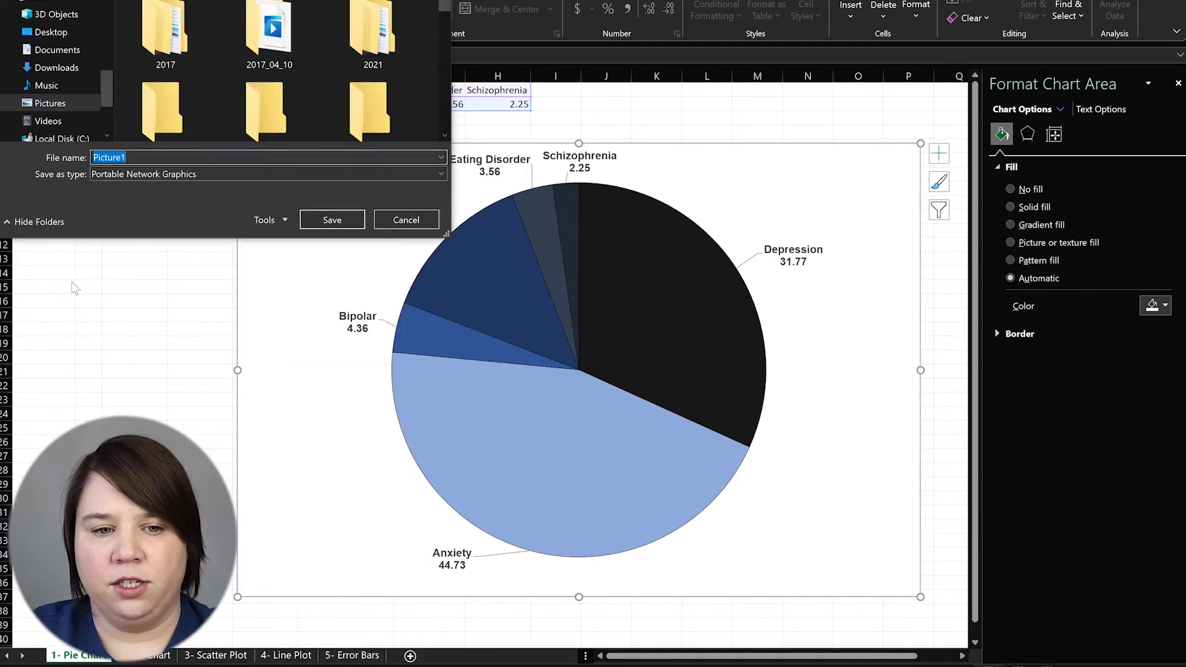
pyautogui.scroll(2, 47, 79)
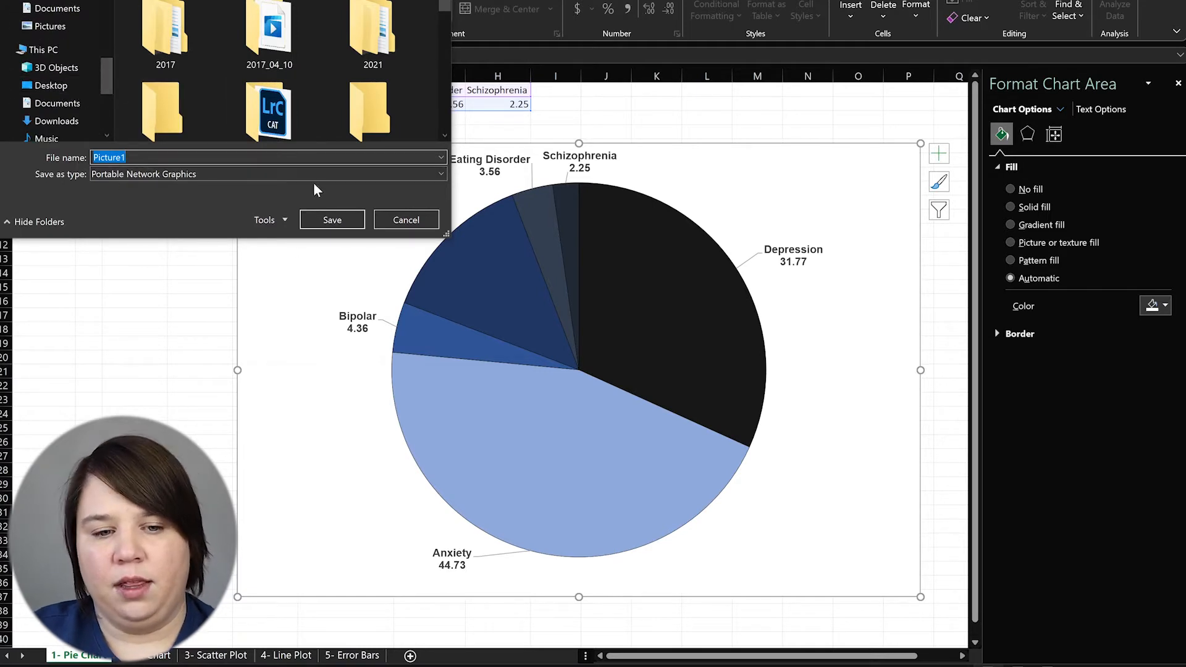
pyautogui.click(324, 219)
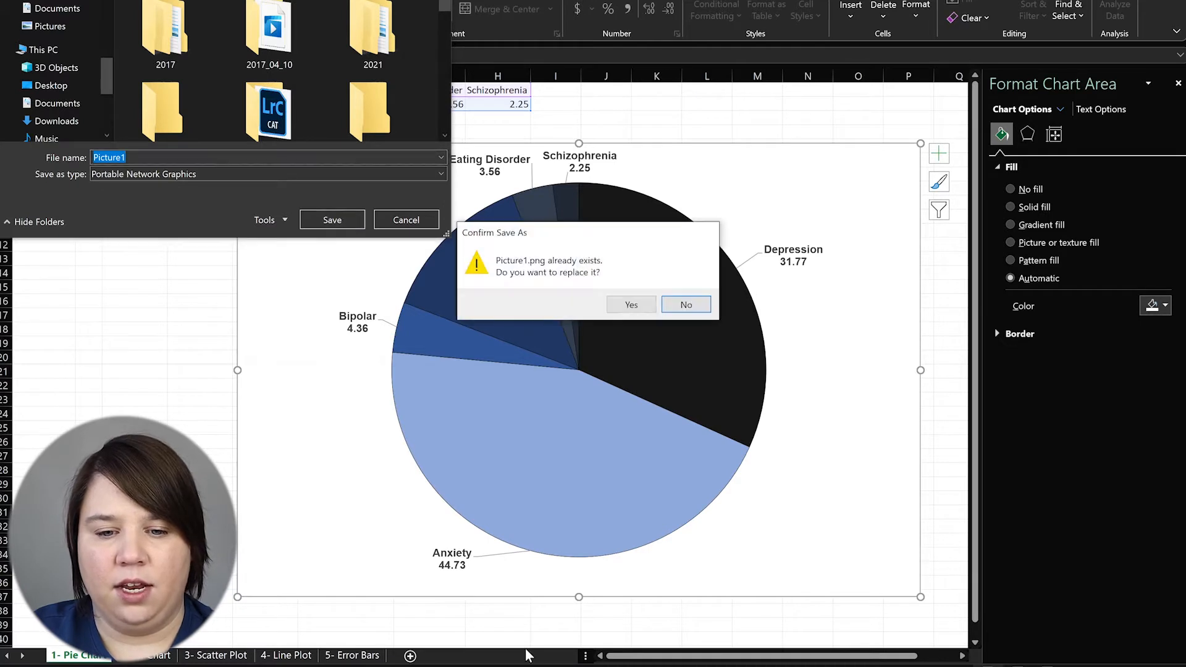
pyautogui.click(686, 304)
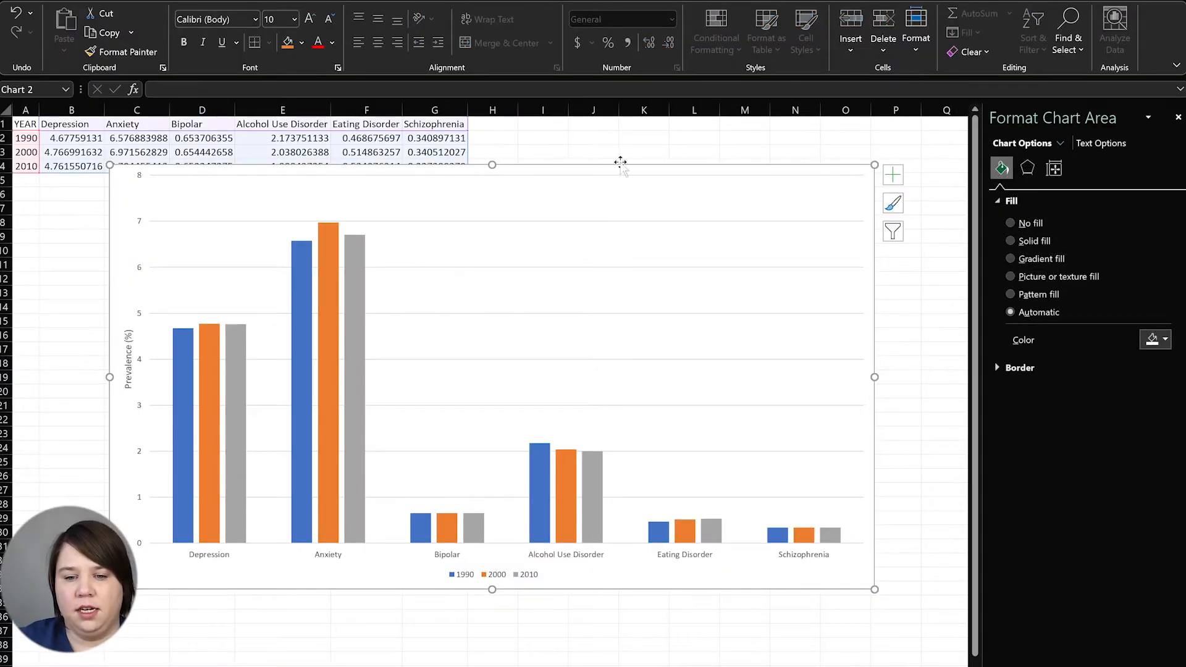
# Move the chart down and make the Prevalence (%) axis title larger, bold Arial
pyautogui.moveTo(620, 164); pyautogui.dragTo(638, 188)
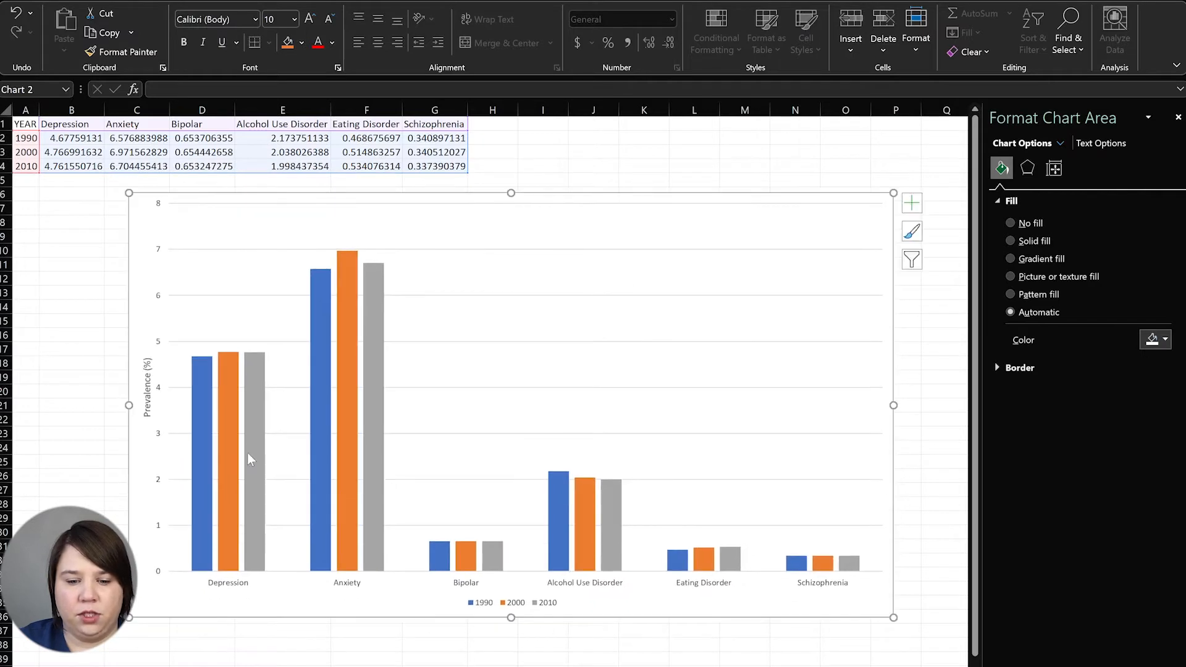
pyautogui.click(146, 395)
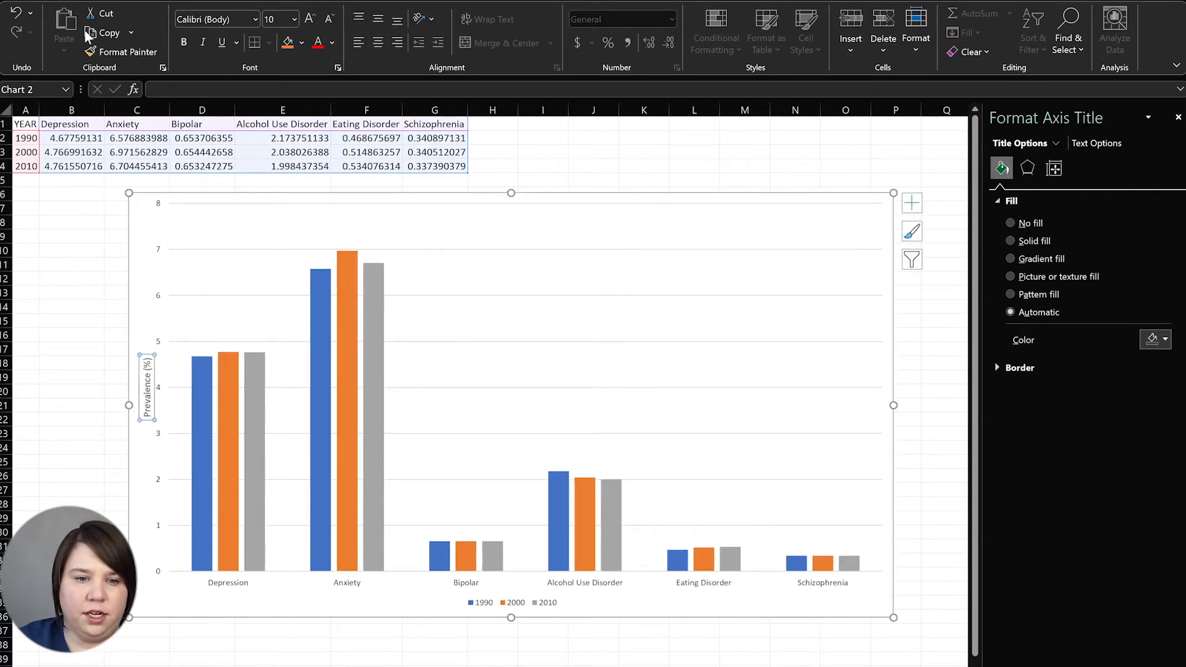
pyautogui.click(311, 20)
pyautogui.click(310, 19)
pyautogui.click(311, 19)
pyautogui.click(310, 19)
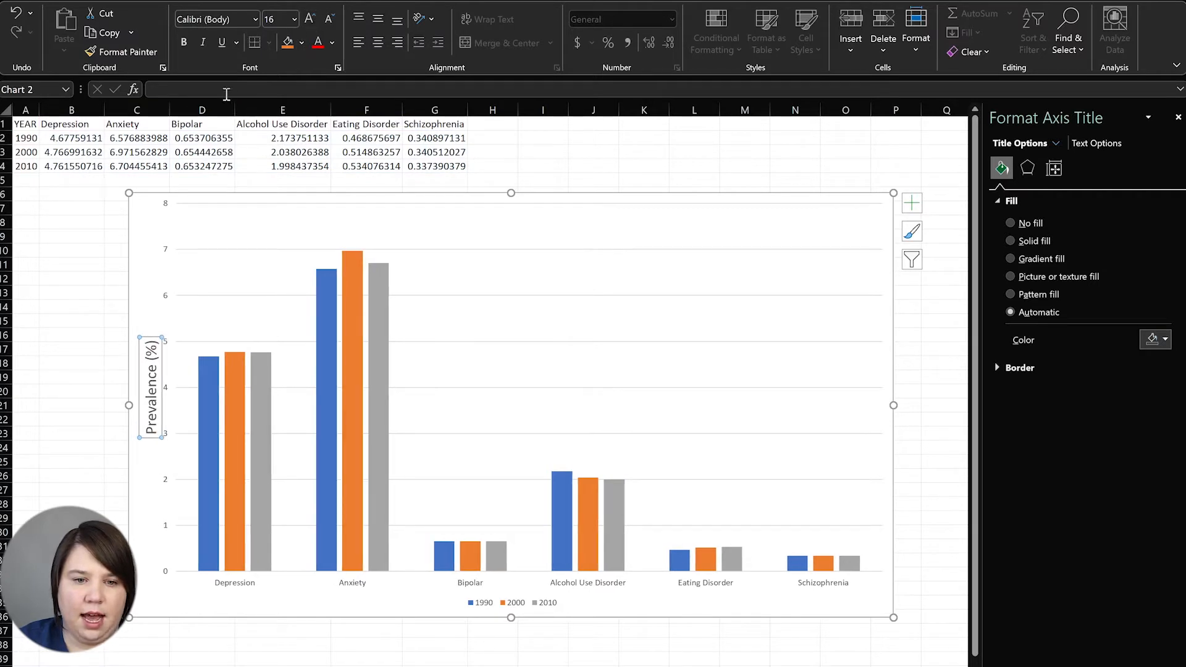
pyautogui.click(184, 42)
pyautogui.click(216, 19)
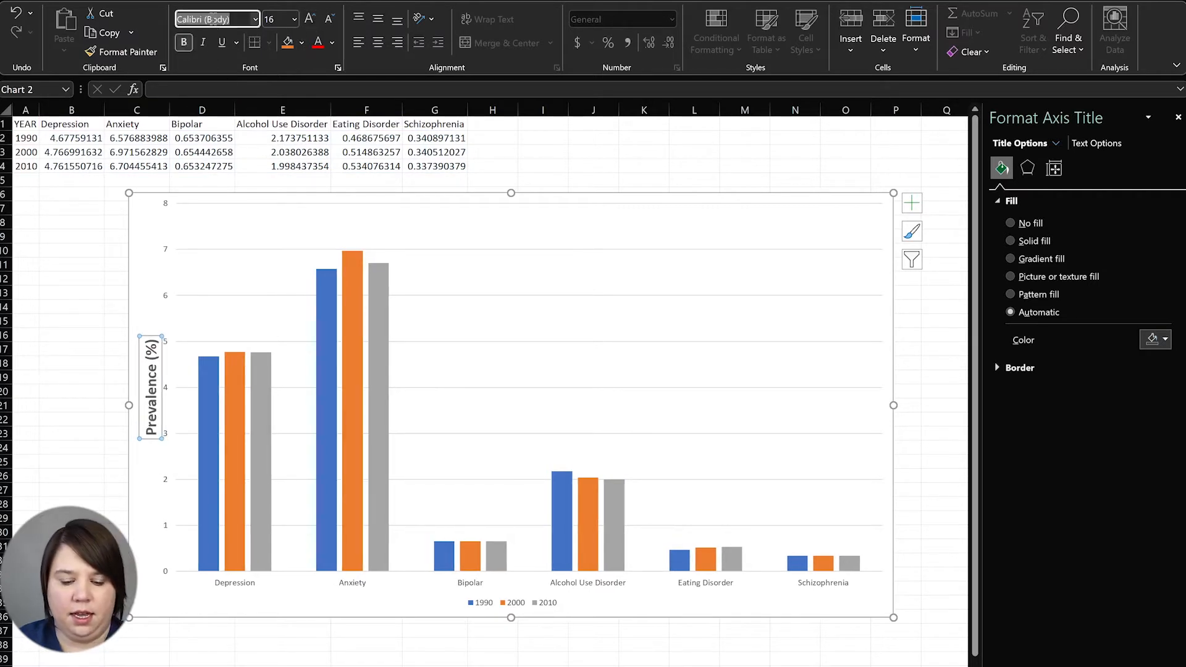
pyautogui.write('Arial')
pyautogui.press('Return')
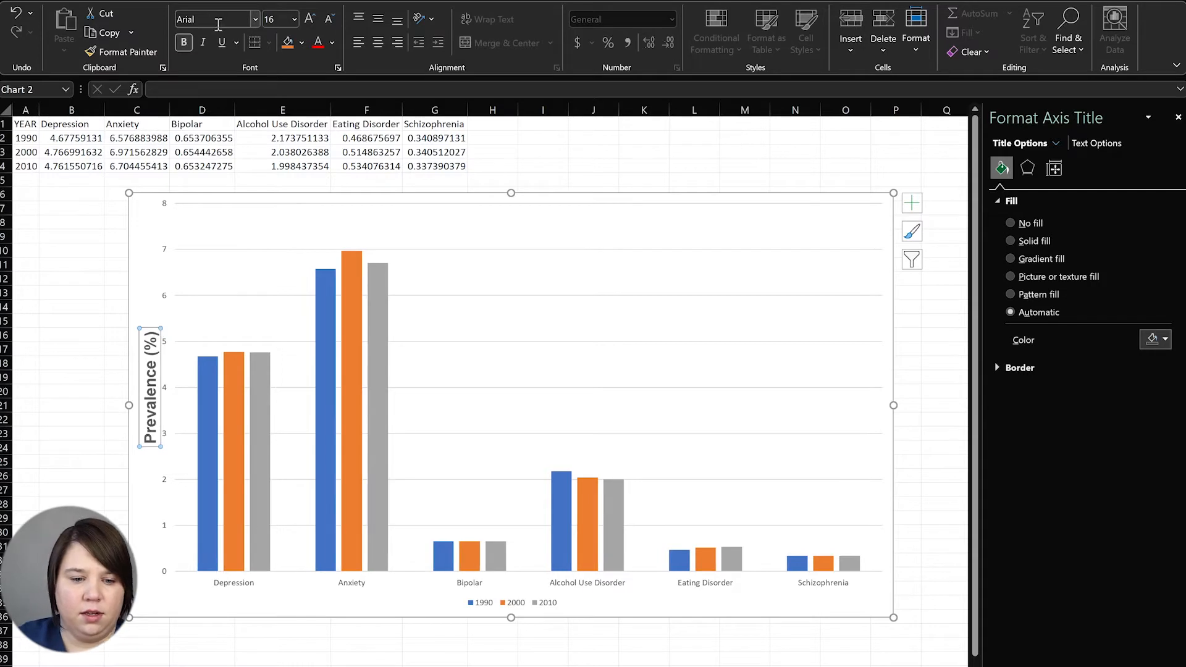
# Enlarge the vertical axis numbers and set them to Arial
pyautogui.click(165, 297)
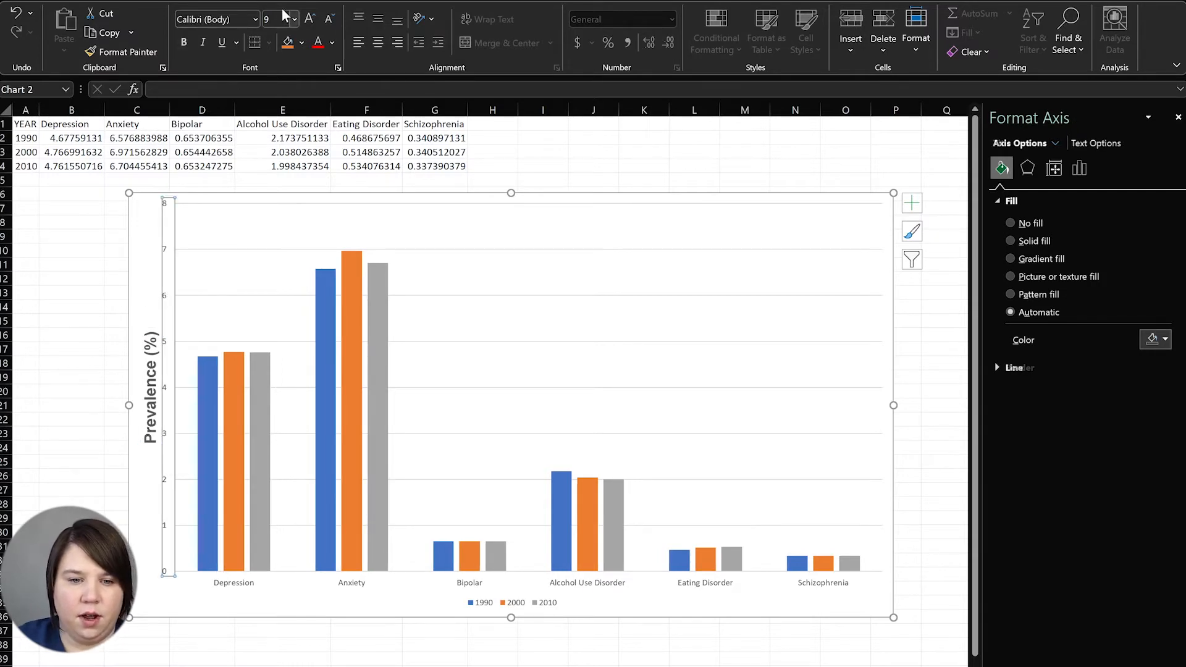
pyautogui.click(316, 19)
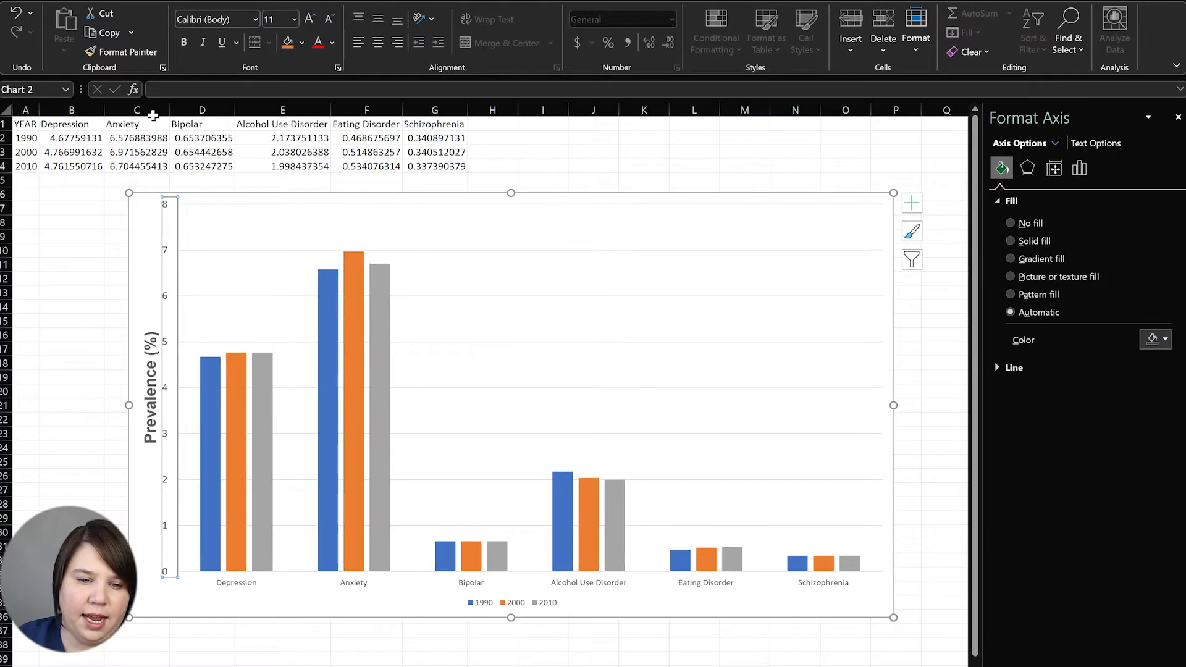
pyautogui.click(204, 25)
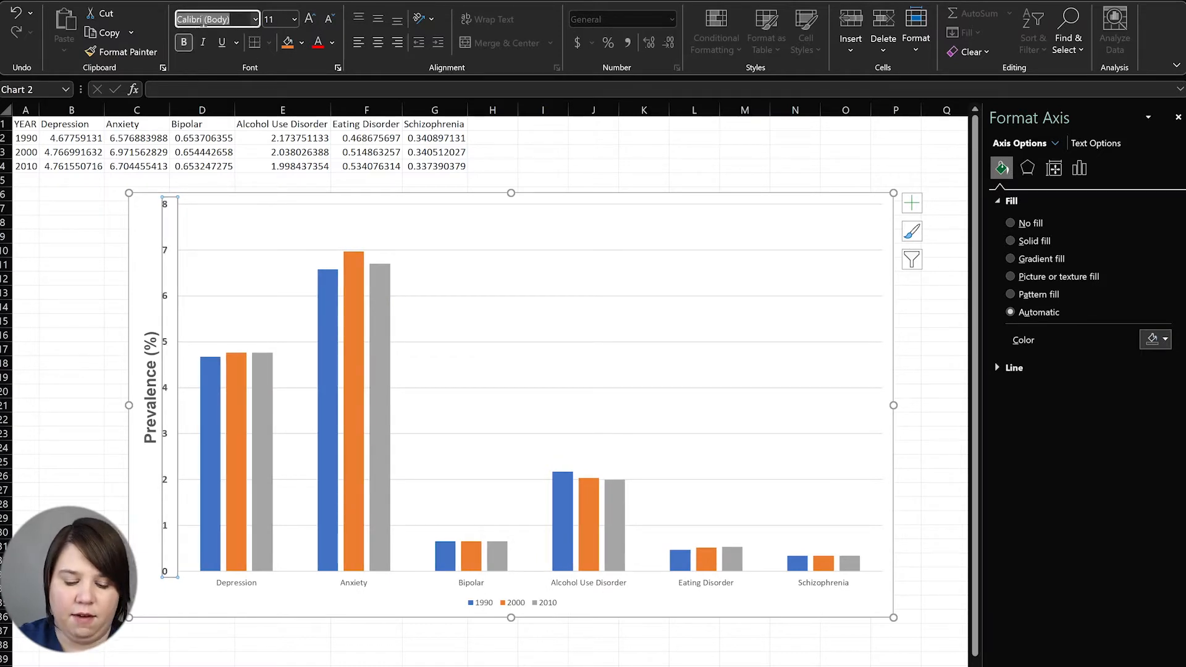
pyautogui.write('Arial')
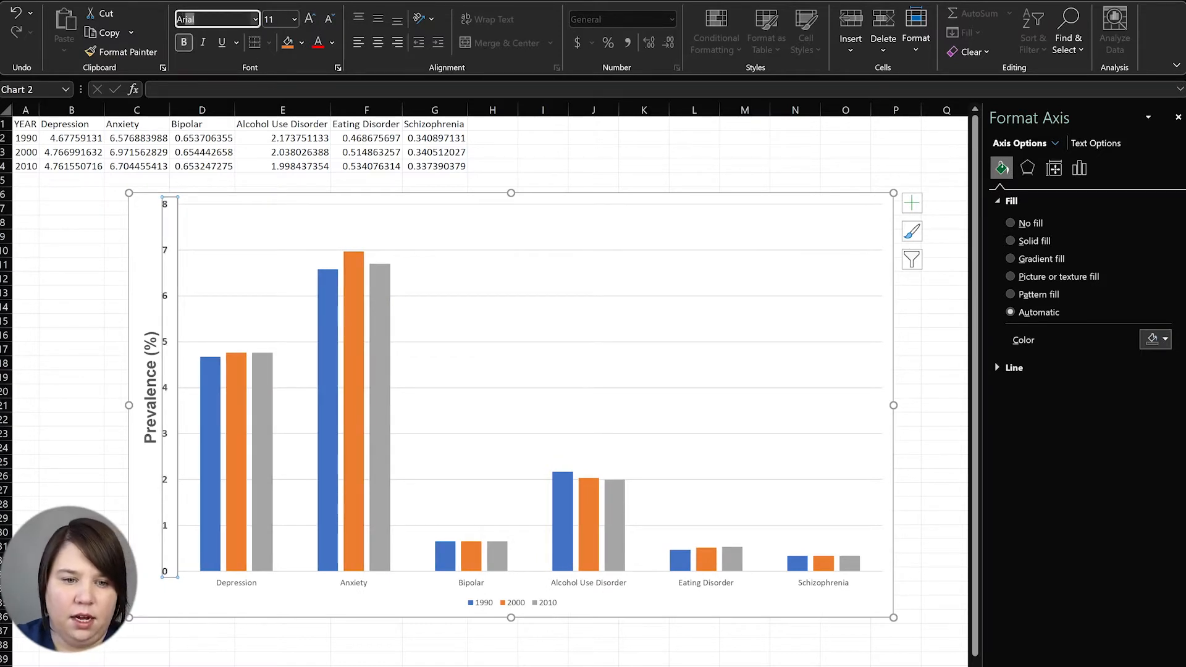
pyautogui.press('Return')
# Make the category axis labels bold Arial at size 11
pyautogui.click(362, 587)
pyautogui.click(316, 17)
pyautogui.click(316, 17)
pyautogui.click(316, 17)
pyautogui.click(226, 21)
pyautogui.write('Arial')
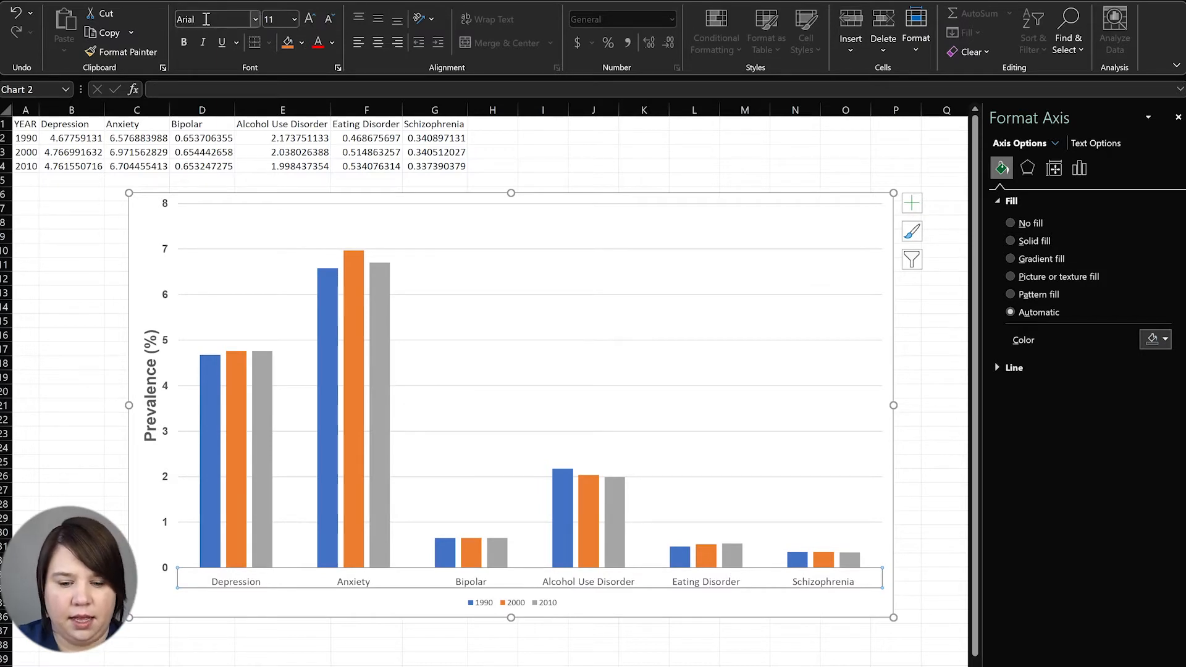
pyautogui.press('Return')
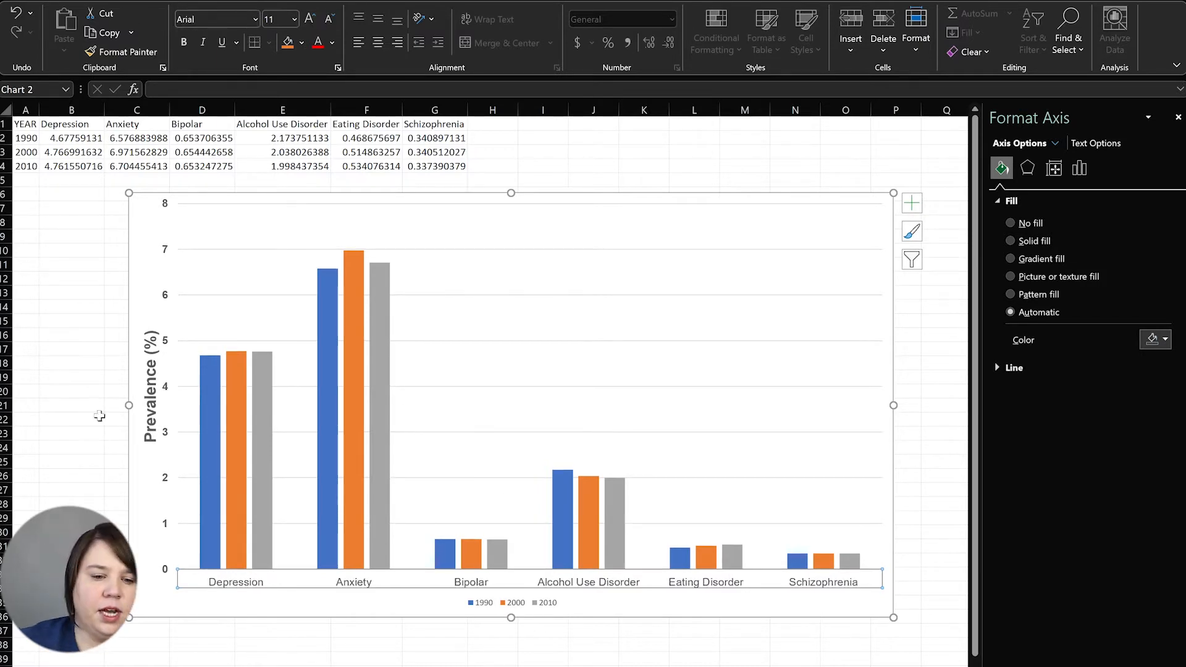
pyautogui.click(187, 45)
# Shrink the Prevalence (%) title from 16 to 14 and nudge it slightly left
pyautogui.click(150, 391)
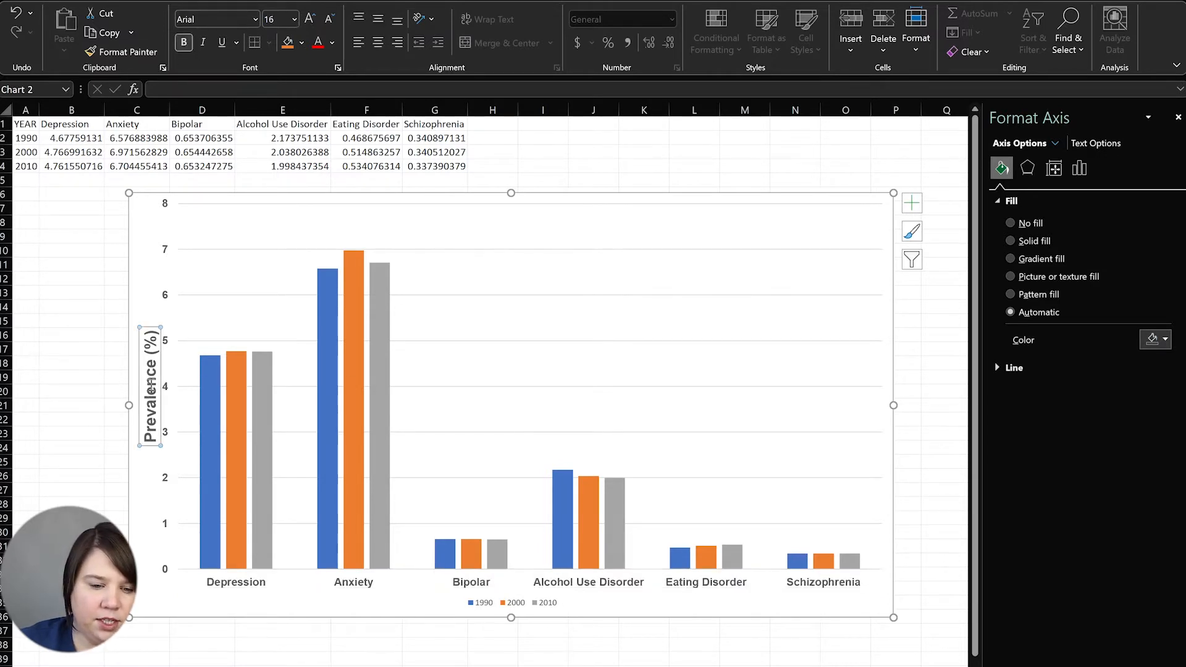
pyautogui.click(329, 19)
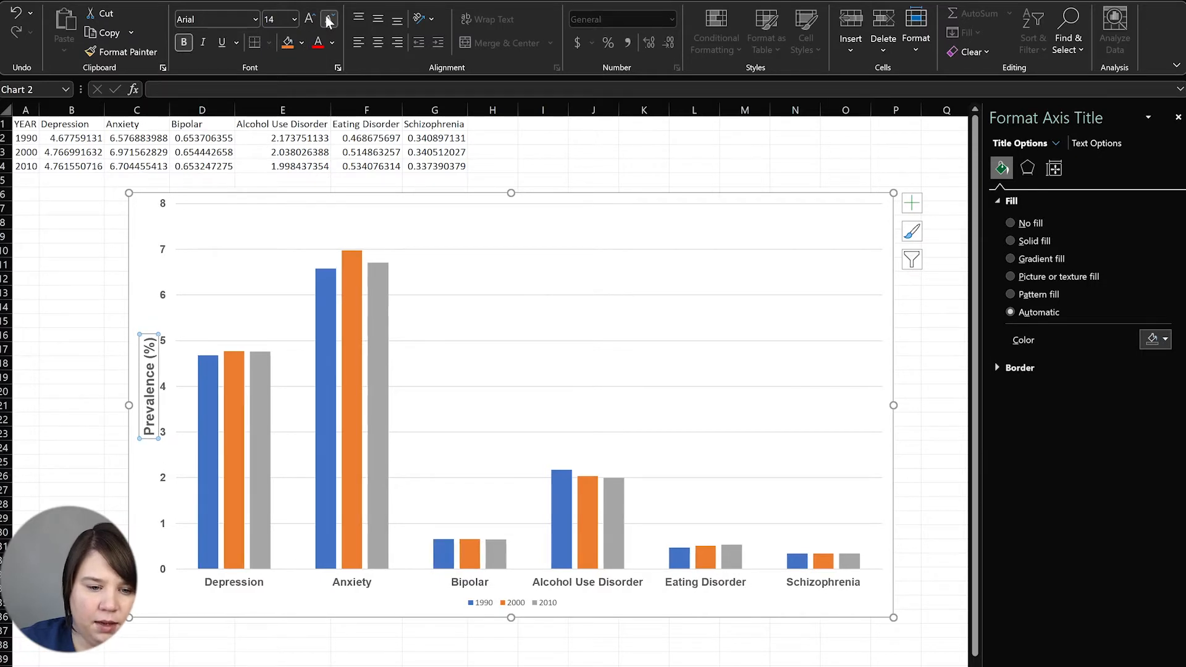
pyautogui.click(84, 402)
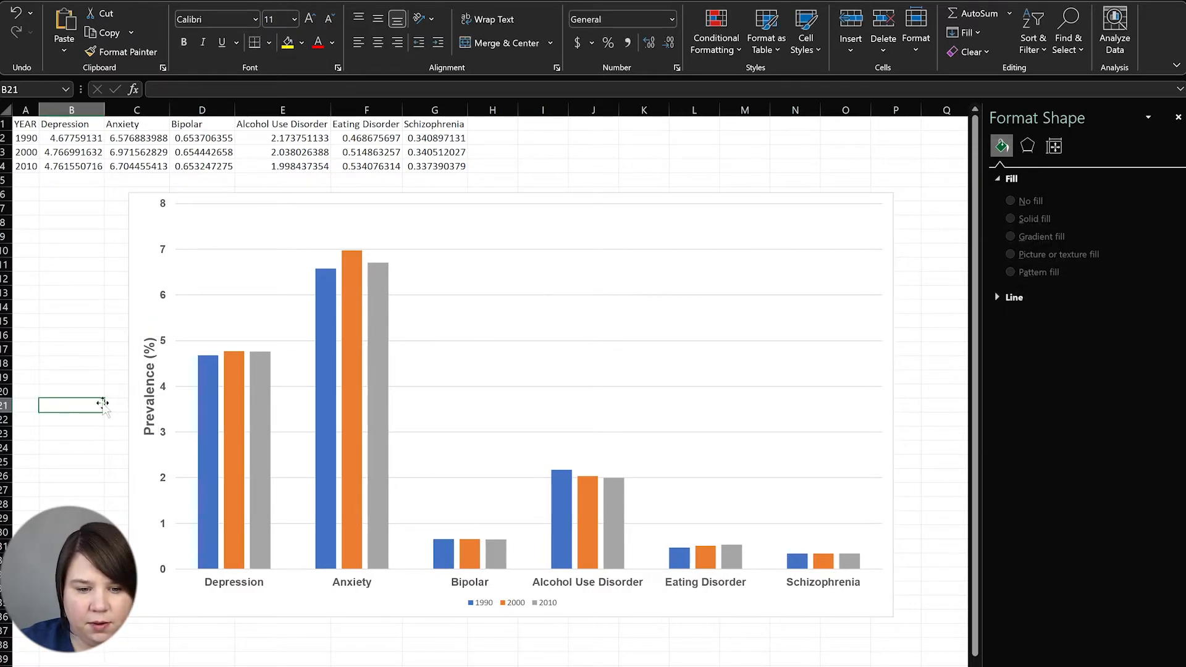
pyautogui.click(149, 411)
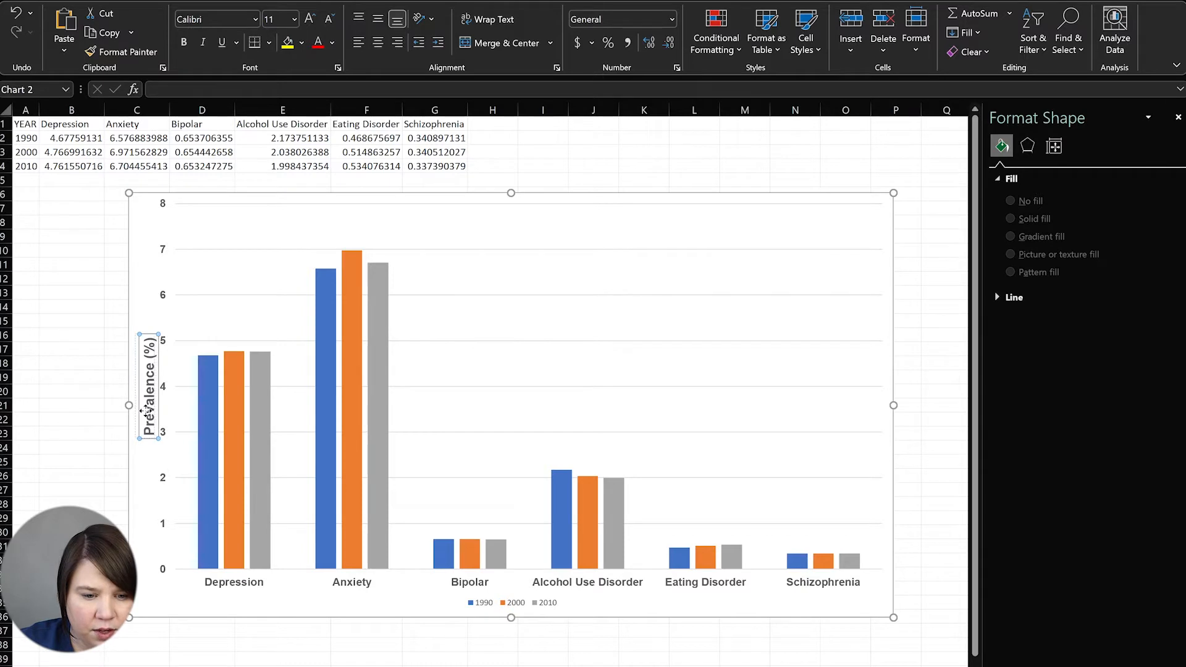
pyautogui.moveTo(146, 410); pyautogui.dragTo(142, 411)
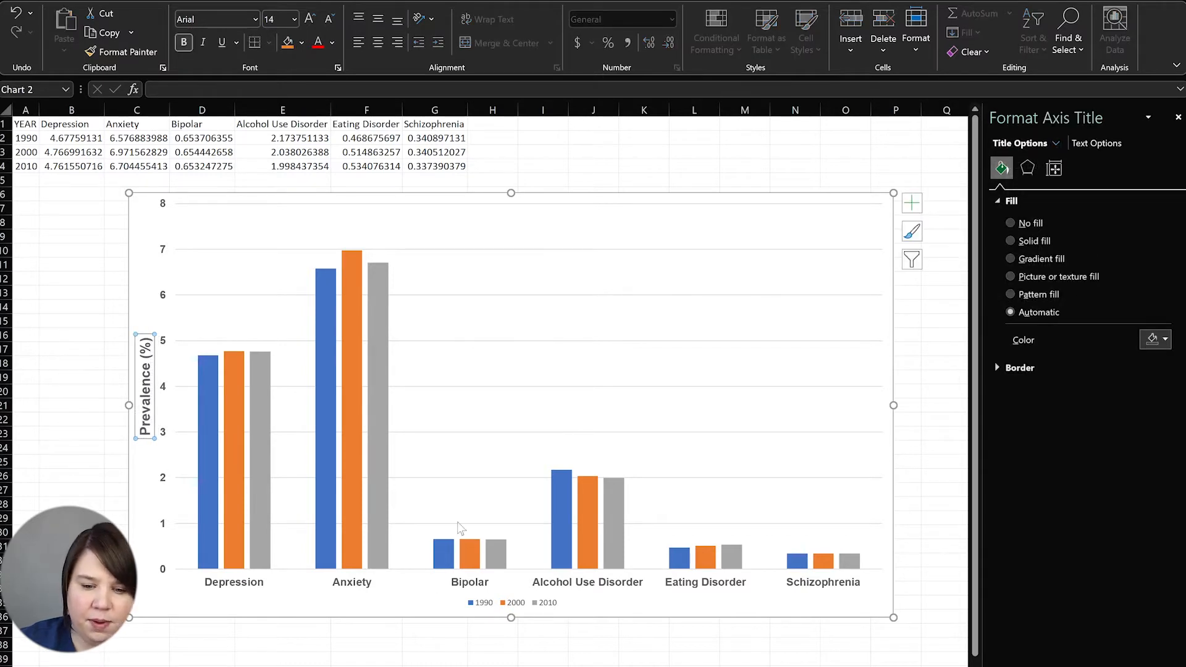
# Set the legend text to bold Arial at size 11
pyautogui.click(485, 606)
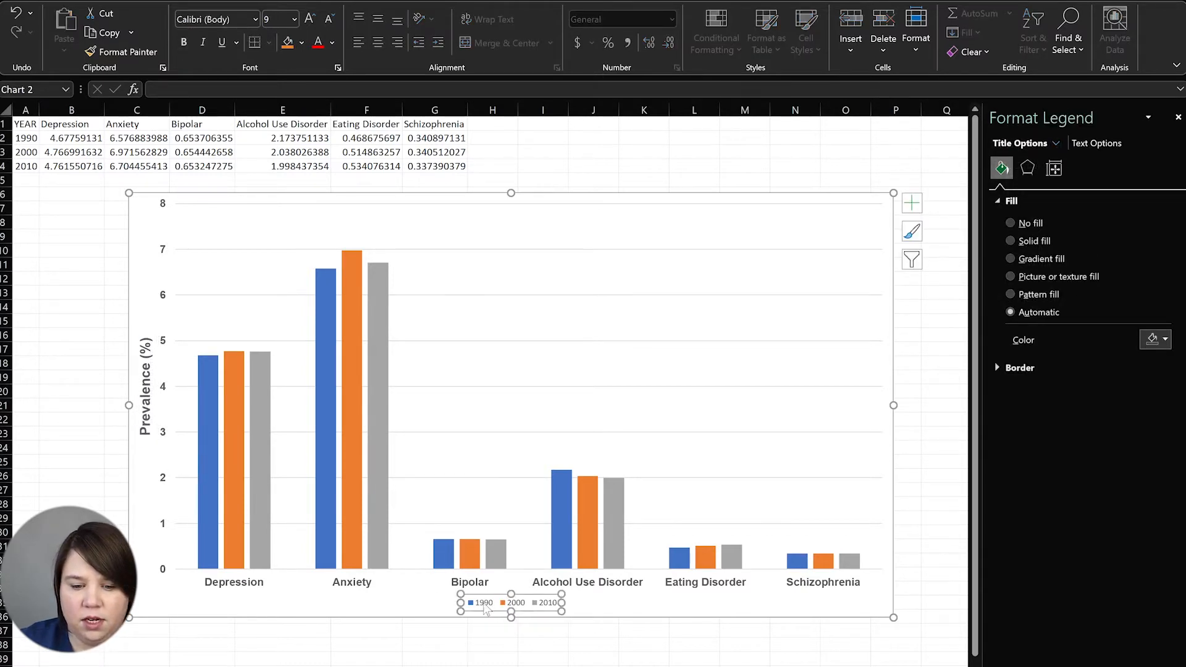
pyautogui.click(244, 22)
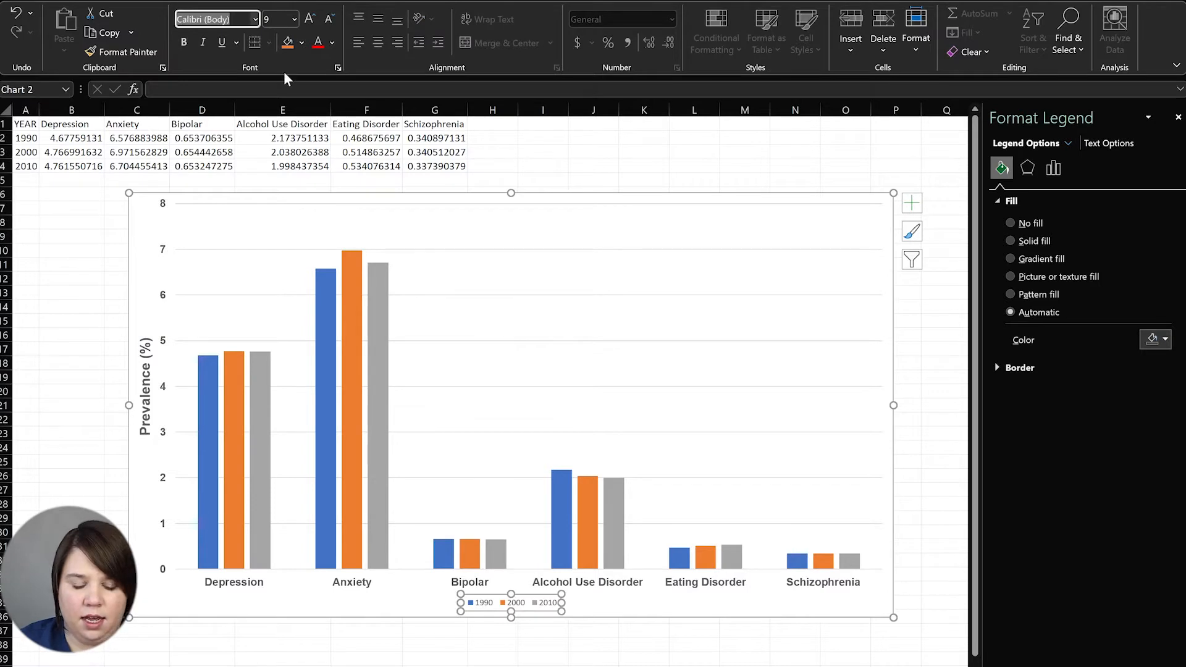
pyautogui.write('Arial')
pyautogui.press('Return')
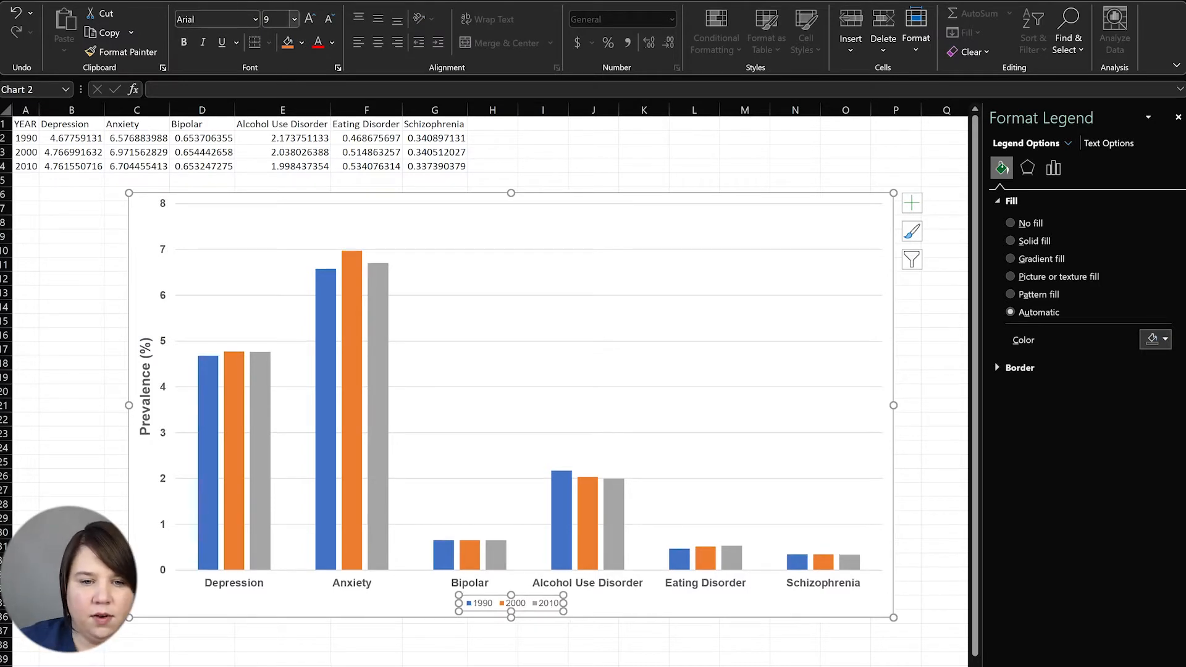
pyautogui.click(310, 19)
pyautogui.click(310, 19)
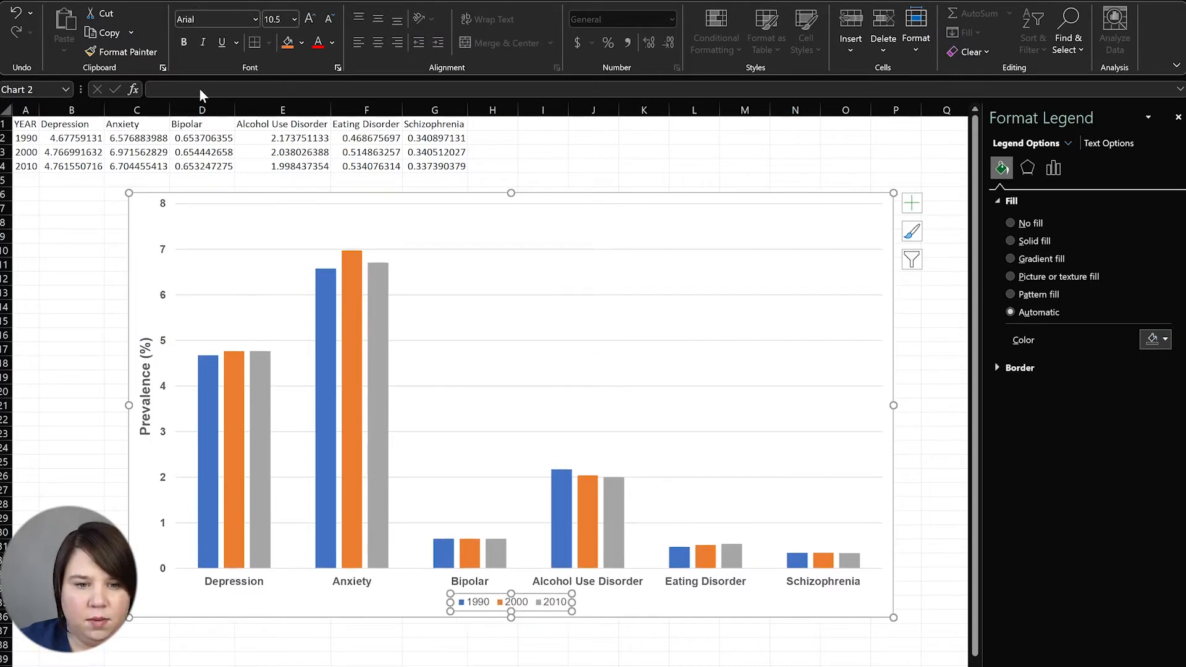
pyautogui.click(184, 42)
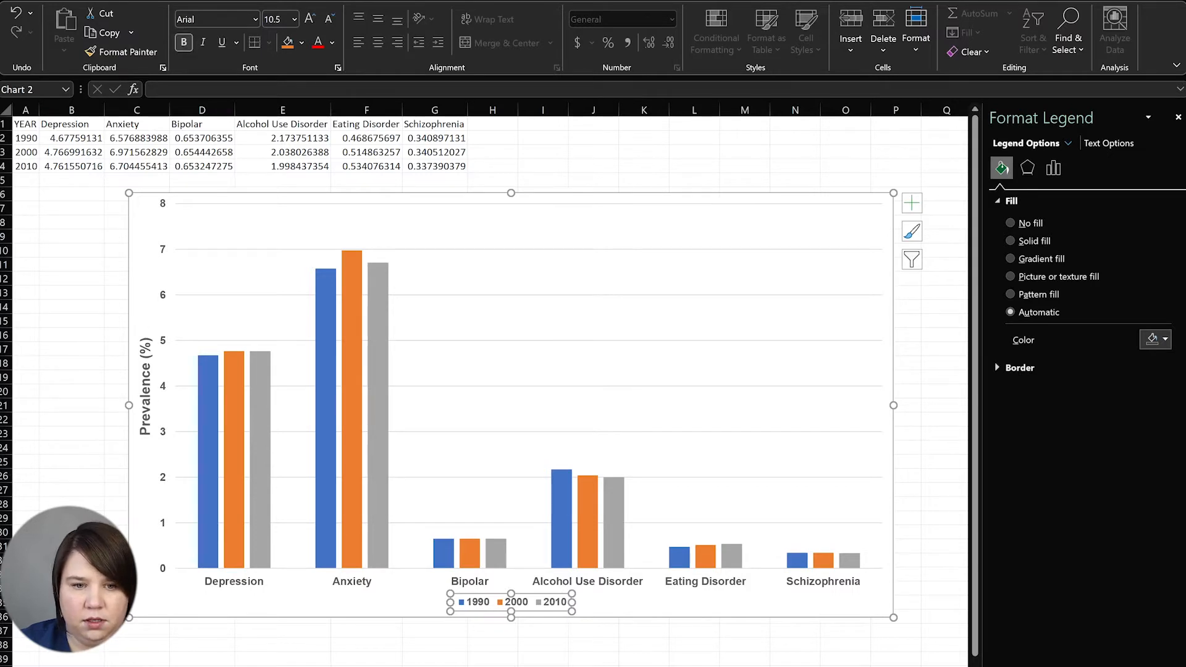
pyautogui.click(311, 19)
# Move the legend into the chart's top-right corner
pyautogui.click(99, 429)
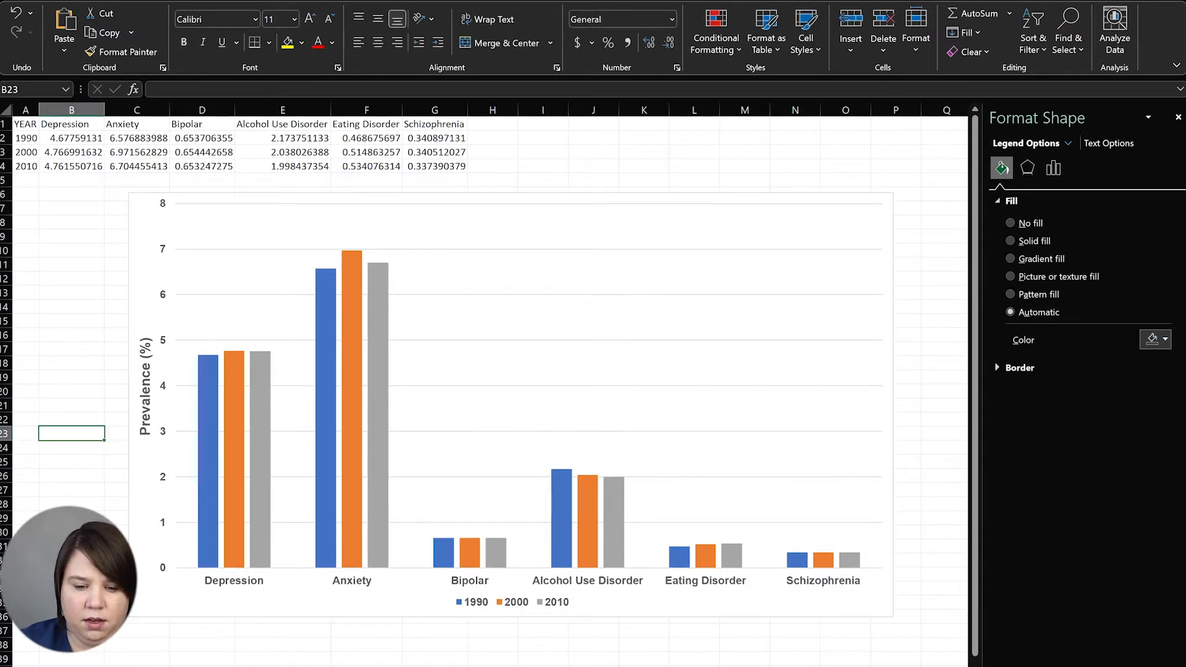
pyautogui.click(519, 597)
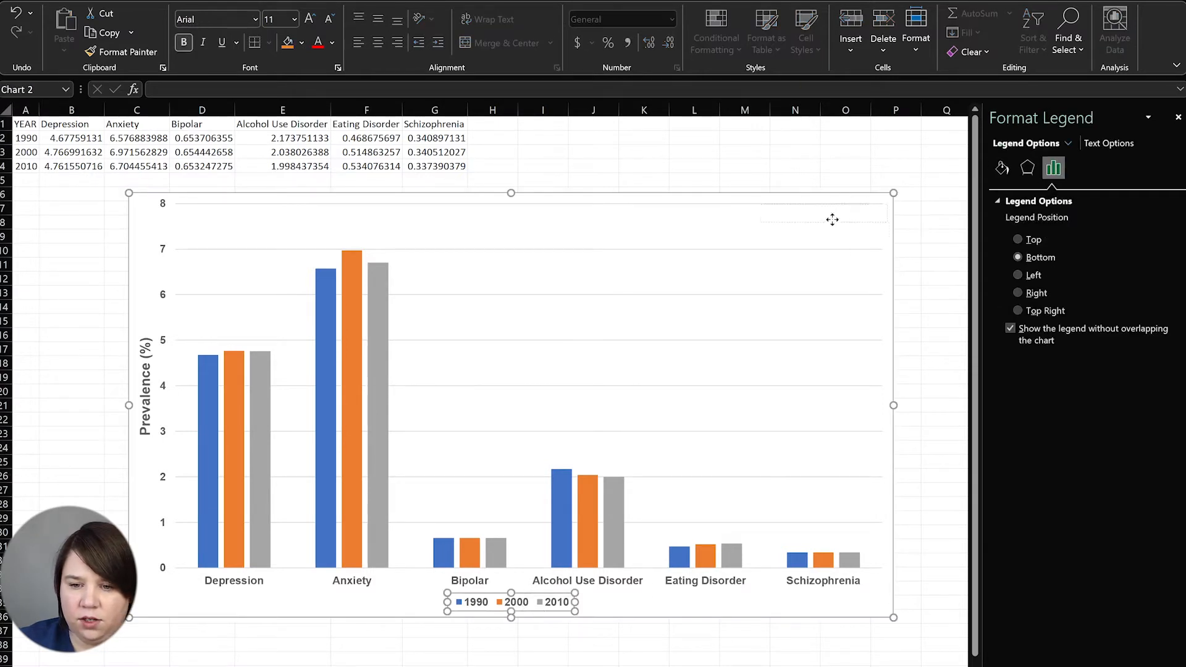
pyautogui.moveTo(823, 216); pyautogui.dragTo(823, 217)
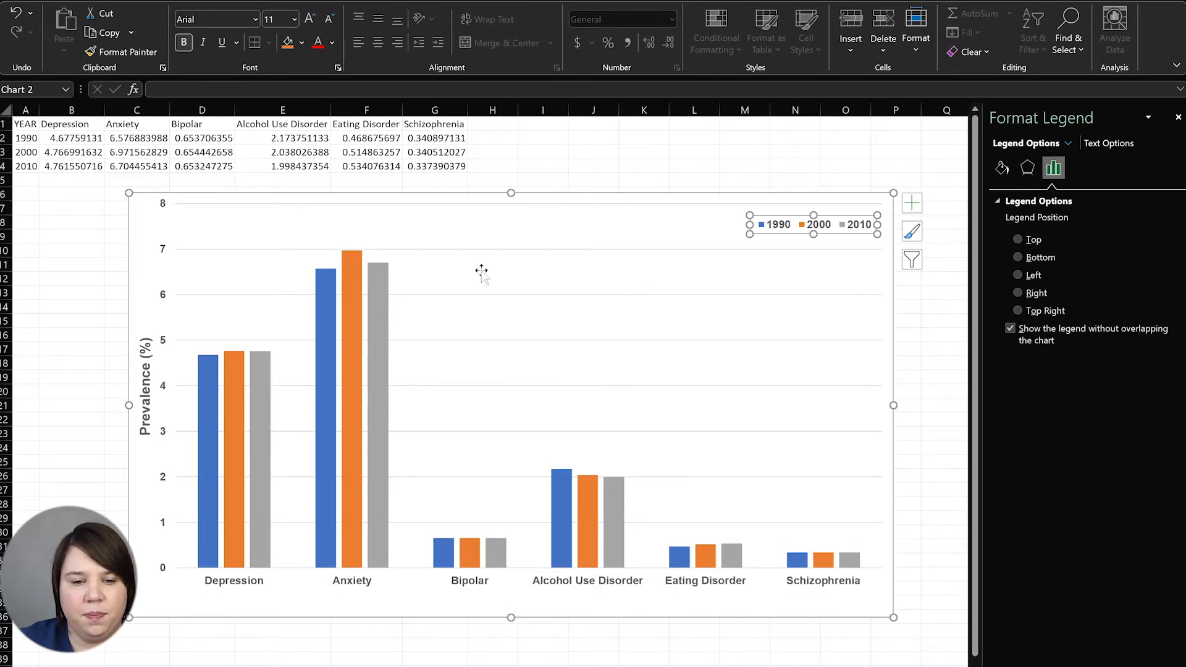
pyautogui.click(484, 251)
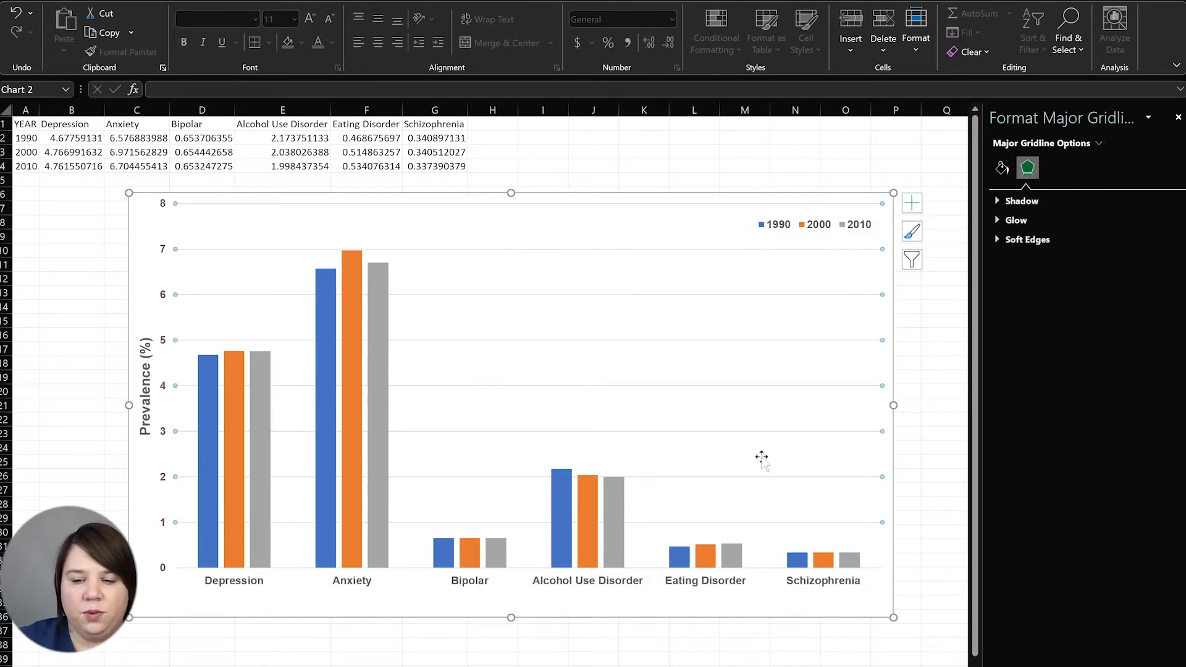
# Give the vertical value axis a solid black line and adjust its width
pyautogui.press('Escape')
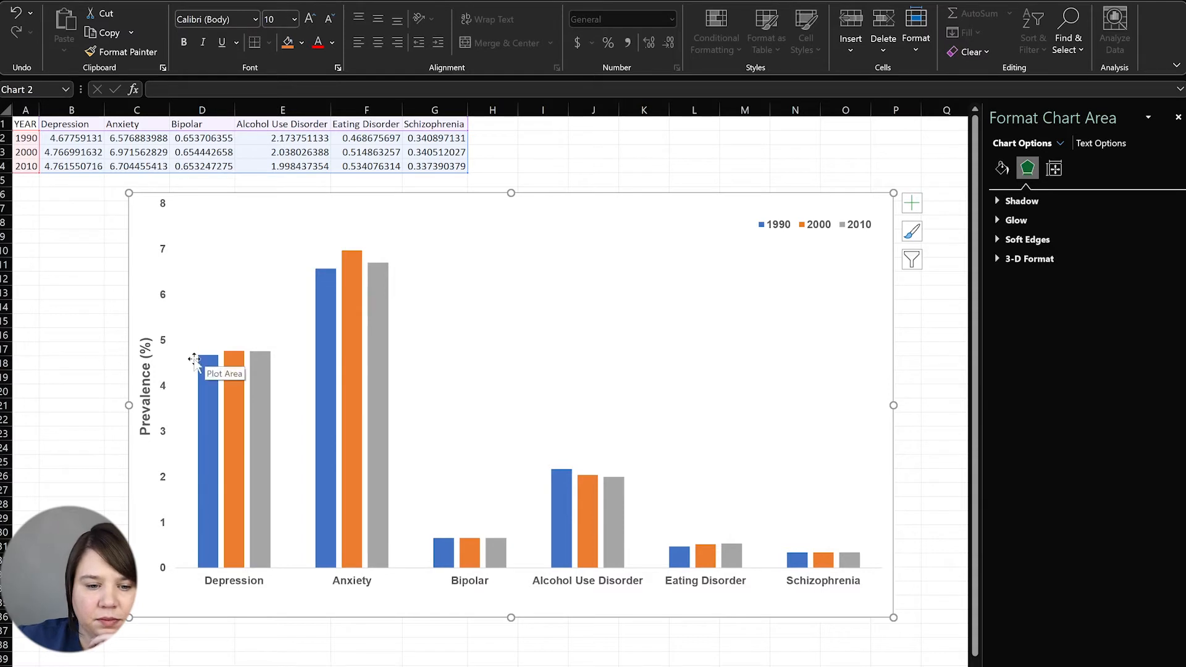
pyautogui.click(165, 393)
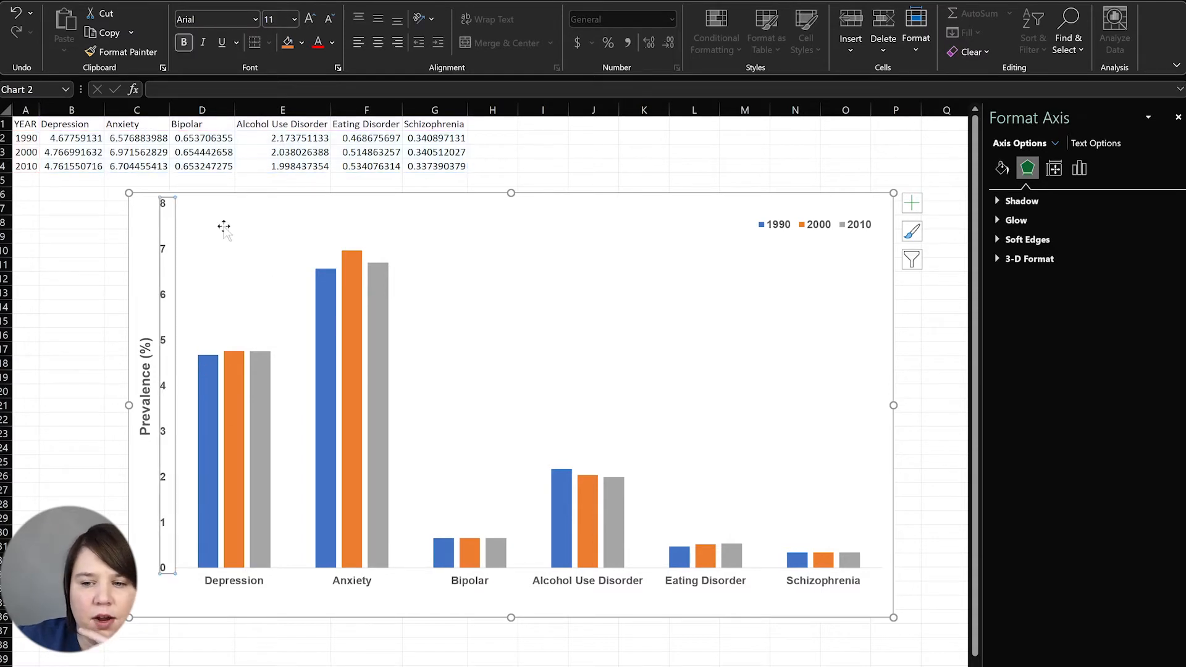
pyautogui.click(1002, 168)
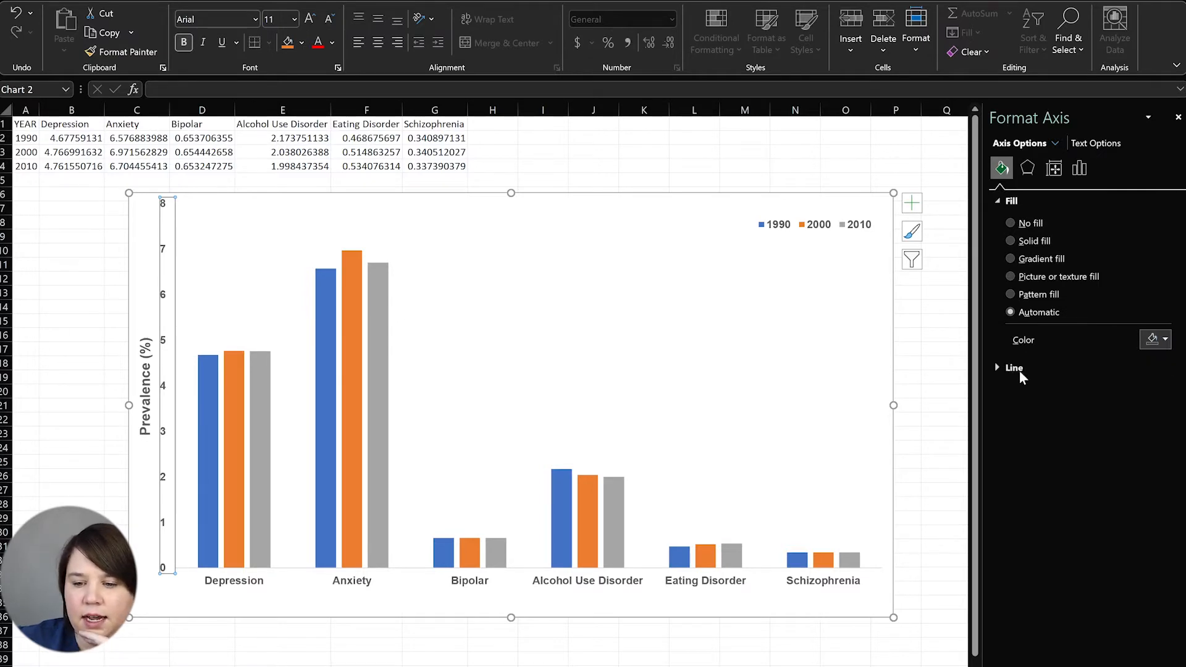
pyautogui.click(995, 368)
pyautogui.click(1037, 409)
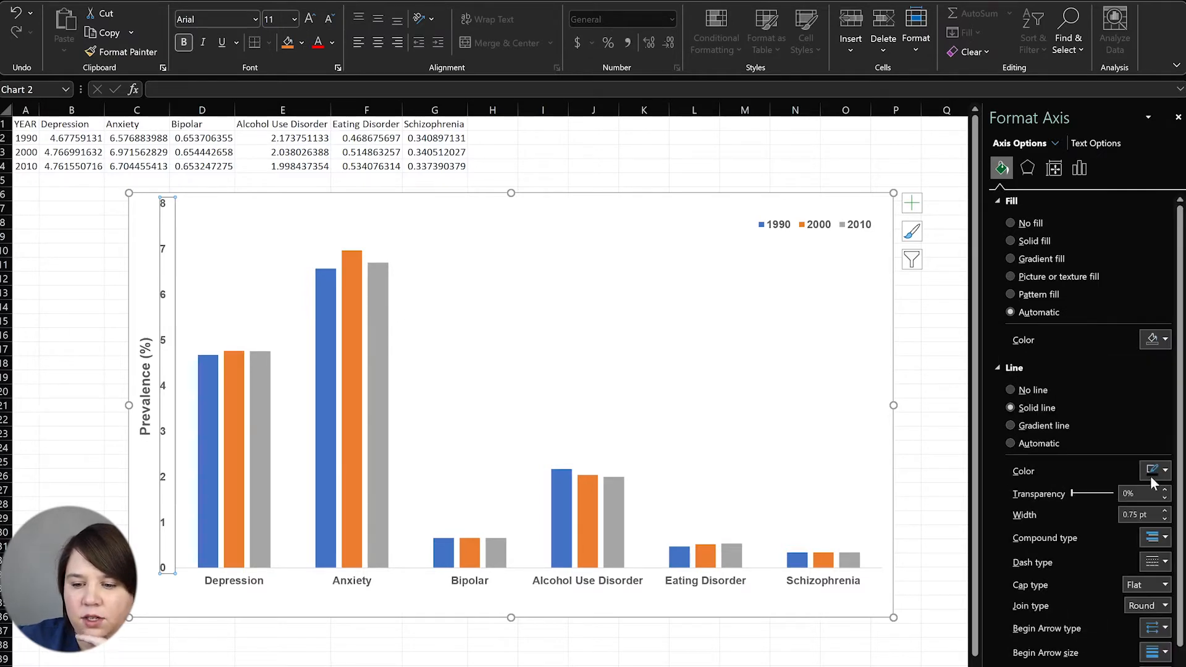
pyautogui.click(1165, 471)
pyautogui.click(1083, 510)
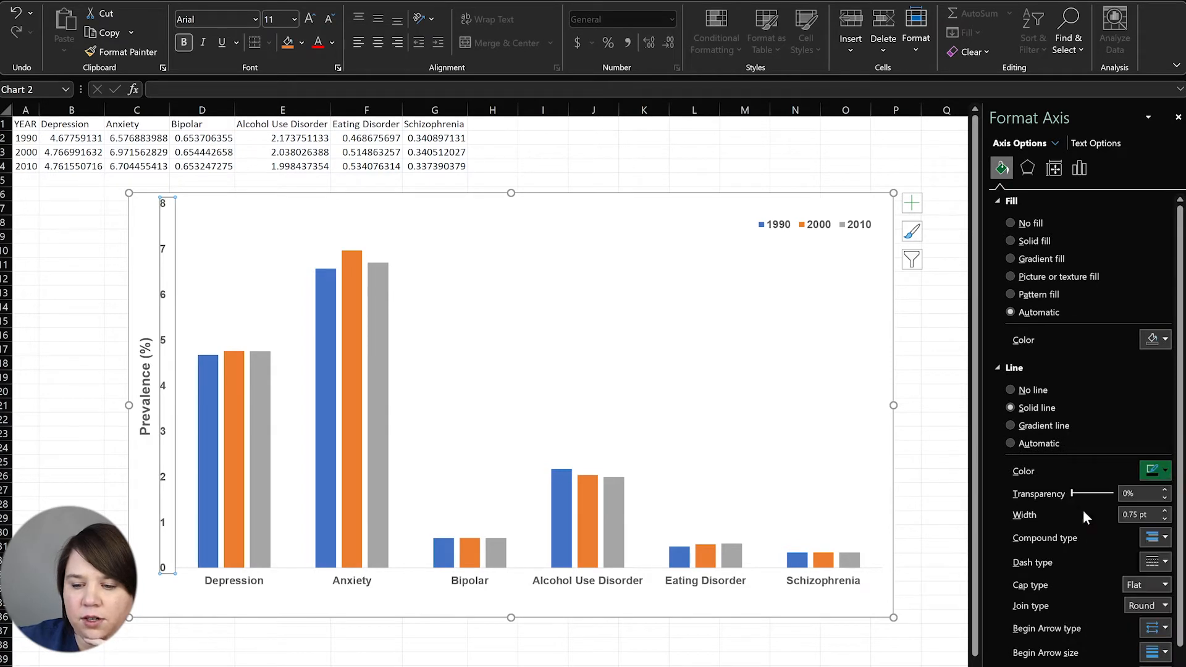
pyautogui.click(1165, 511)
pyautogui.click(754, 328)
pyautogui.click(87, 518)
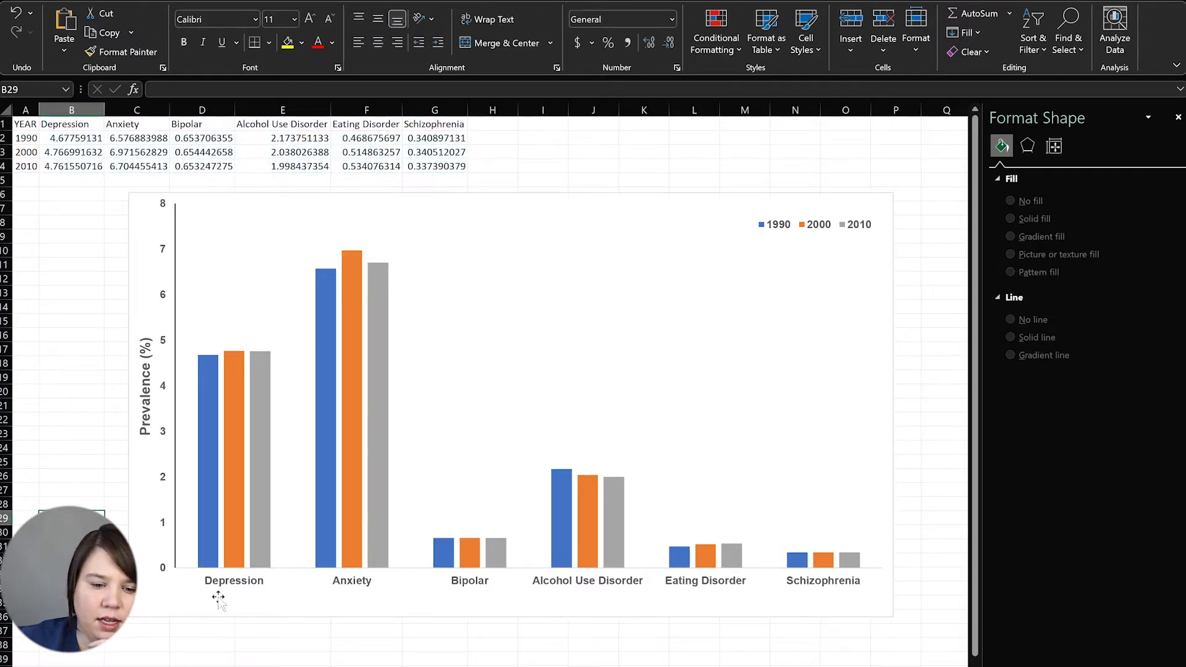
# Give the horizontal category axis a solid black line
pyautogui.click(241, 584)
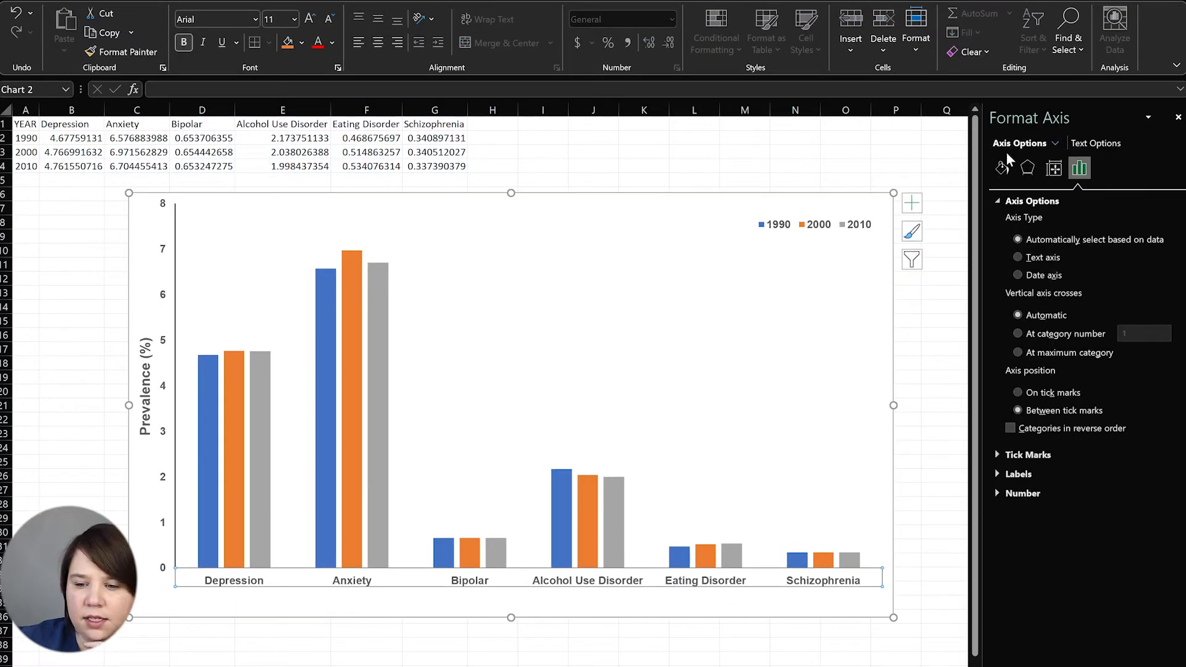
pyautogui.click(1002, 169)
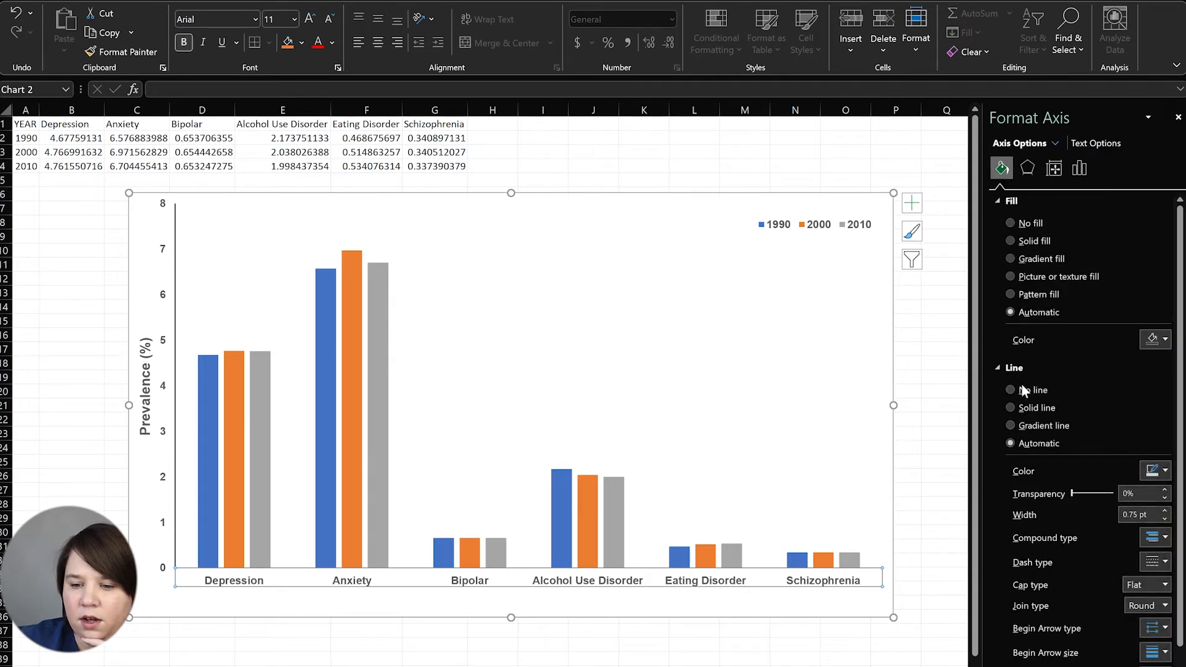
pyautogui.click(1013, 408)
pyautogui.click(1156, 470)
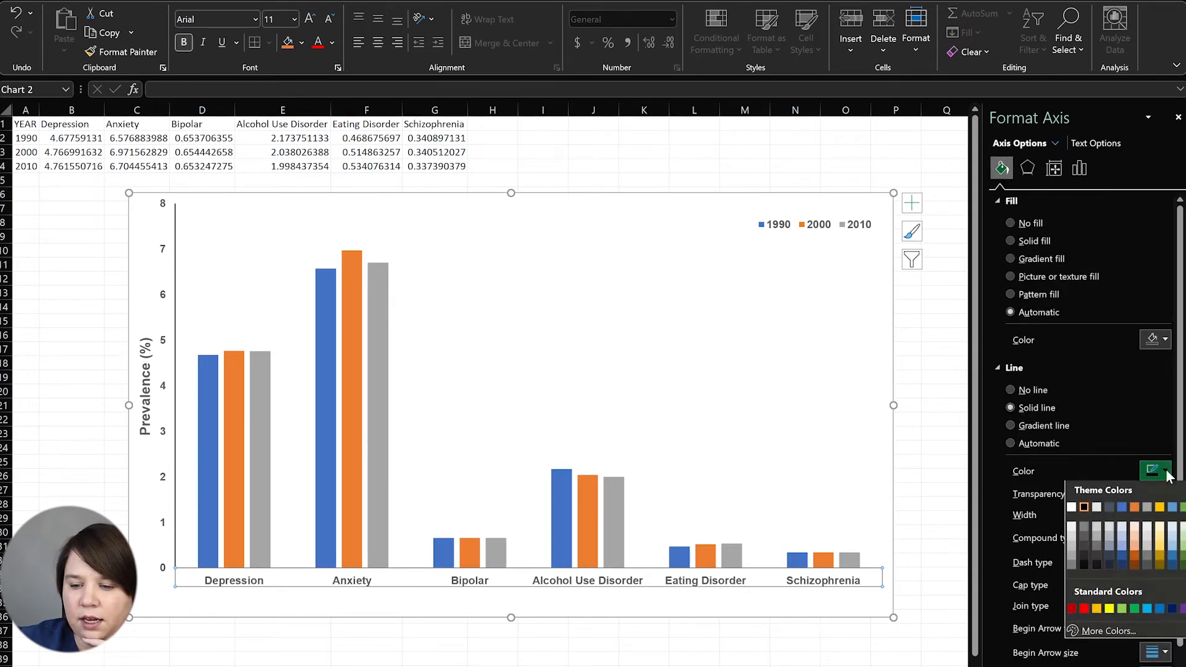
pyautogui.click(1084, 509)
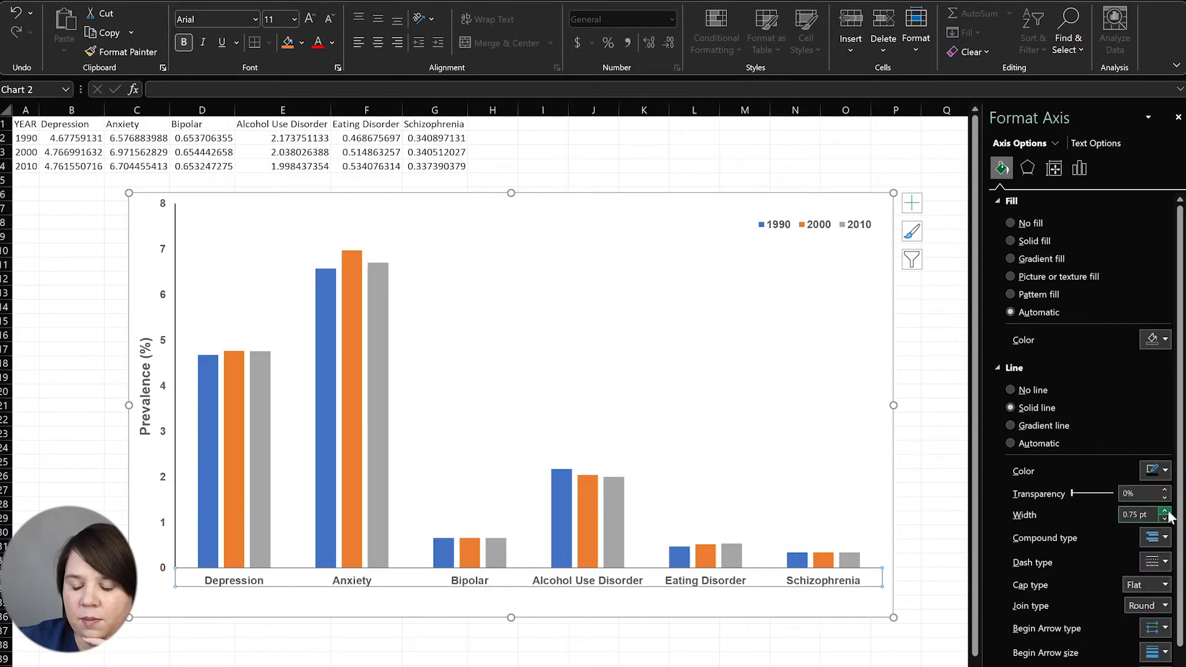
pyautogui.click(896, 166)
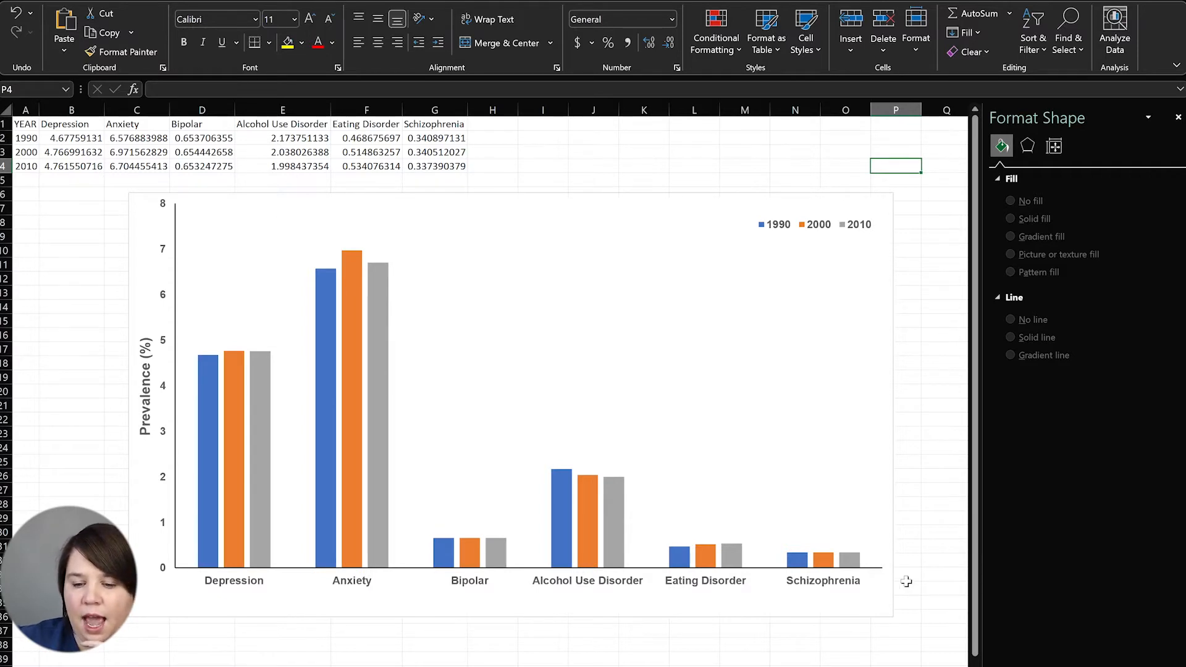
pyautogui.click(757, 352)
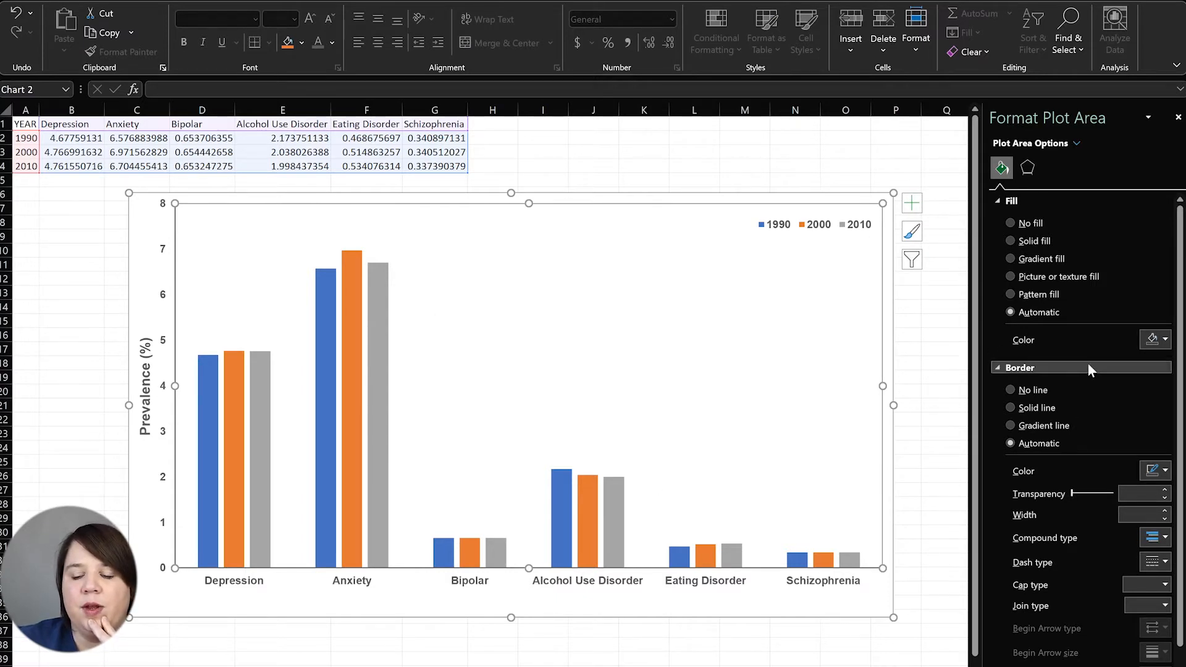
# Give the plot area a solid border and increase its width to 1 pt
pyautogui.click(1027, 410)
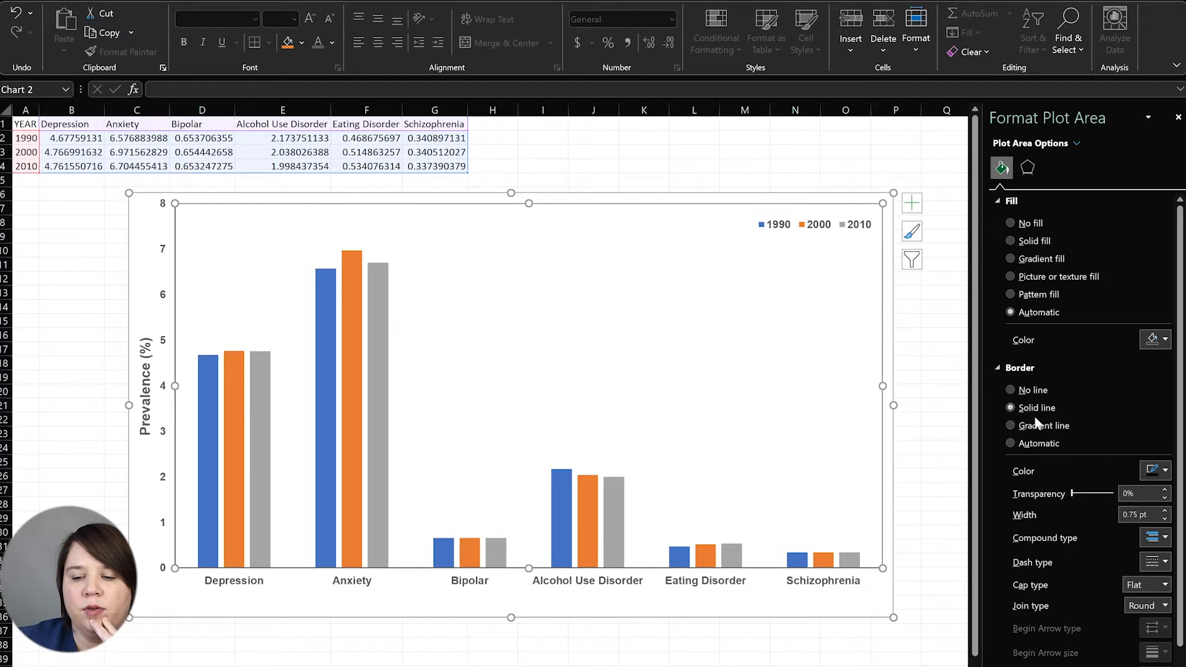
pyautogui.click(1165, 512)
pyautogui.click(951, 361)
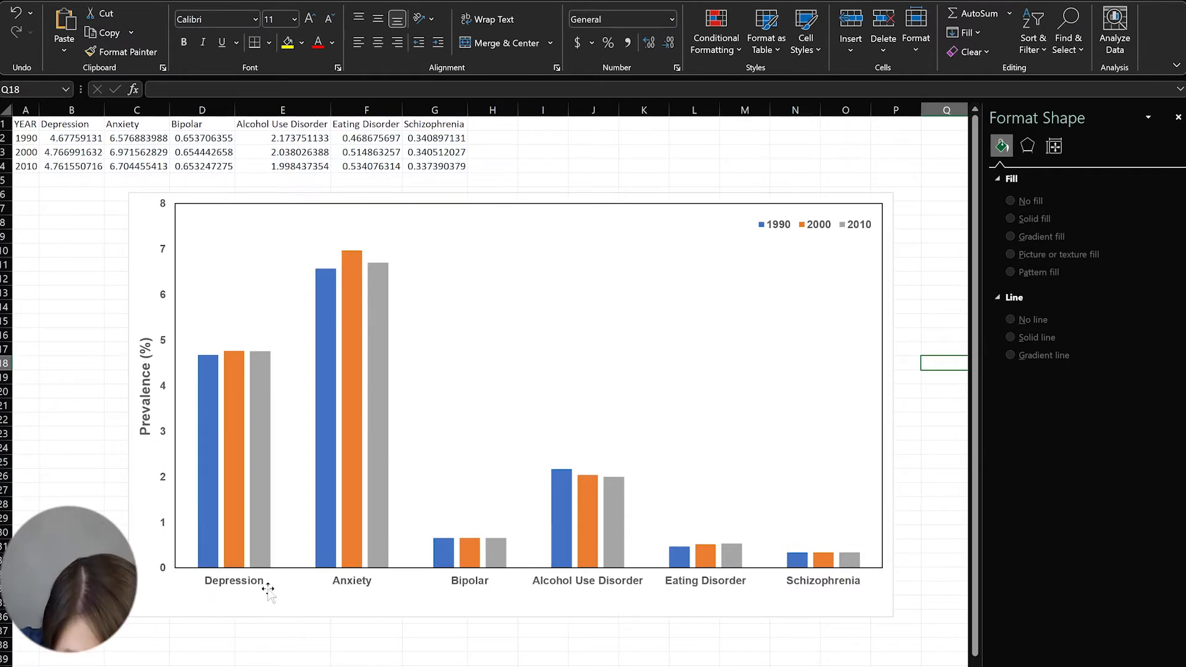
# Set the horizontal axis label font colour to Automatic black
pyautogui.click(235, 586)
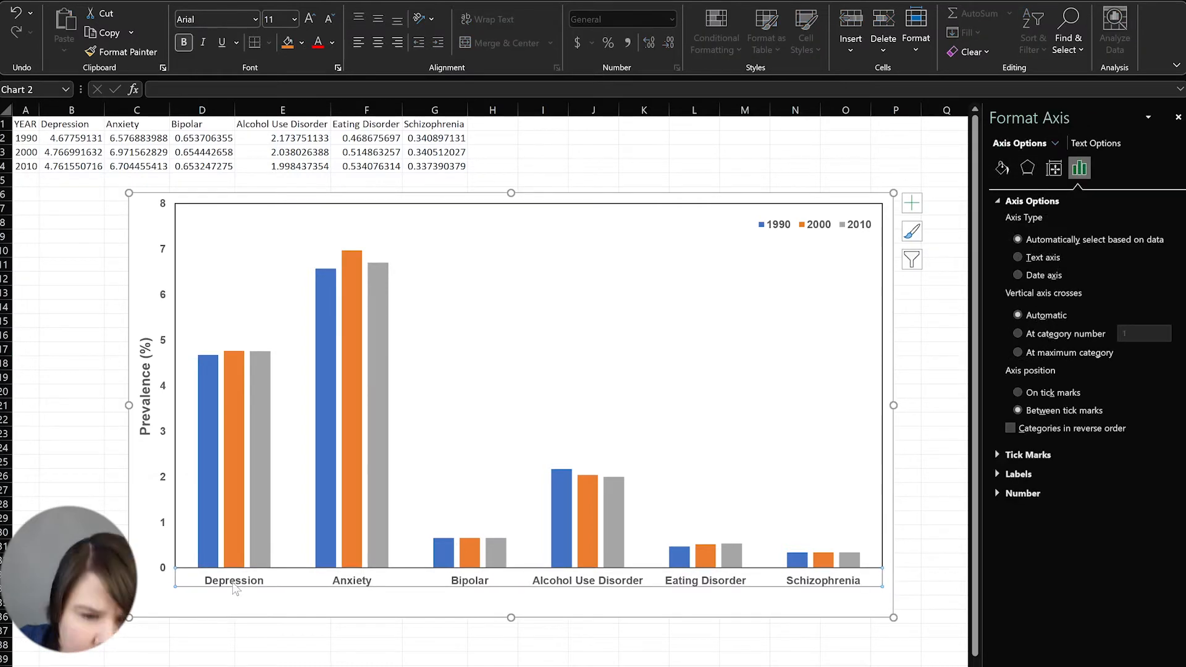
pyautogui.click(332, 42)
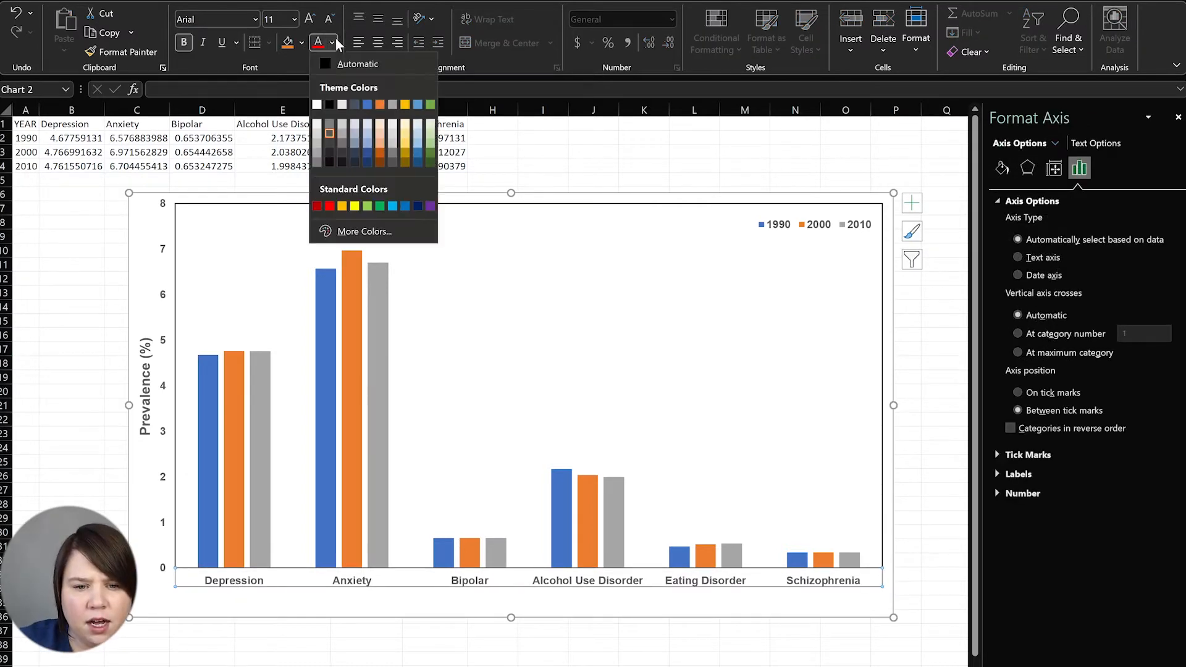
pyautogui.click(343, 90)
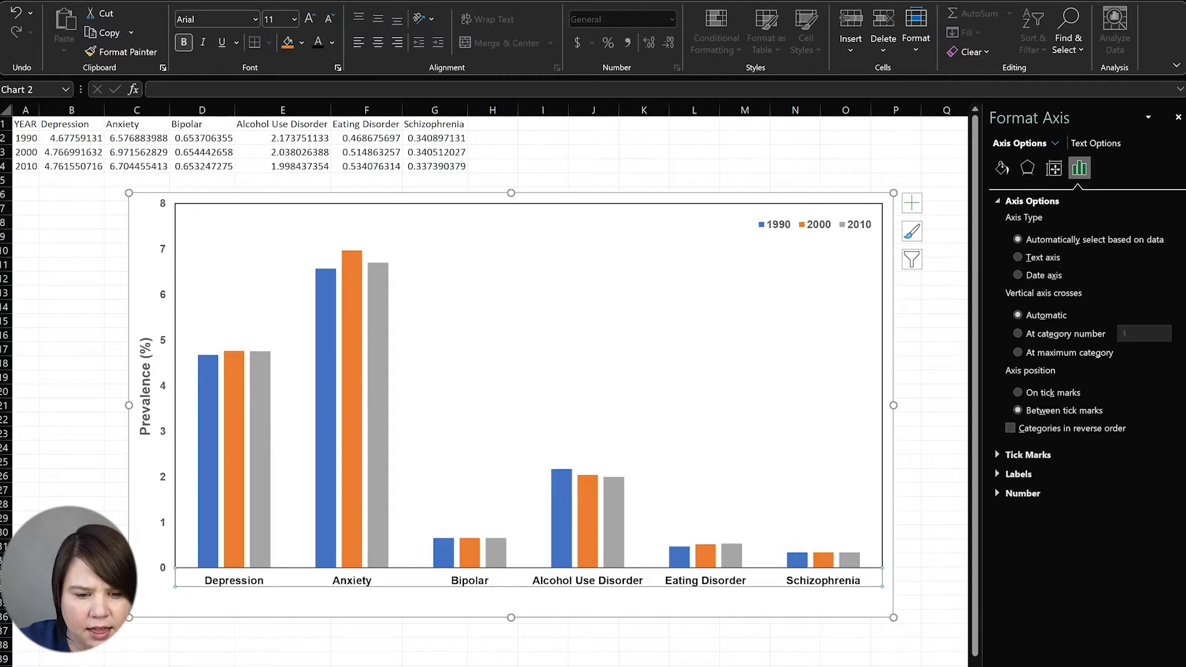
pyautogui.click(28, 609)
# Apply Automatic font colour to the vertical axis labels and reselect that axis
pyautogui.click(164, 478)
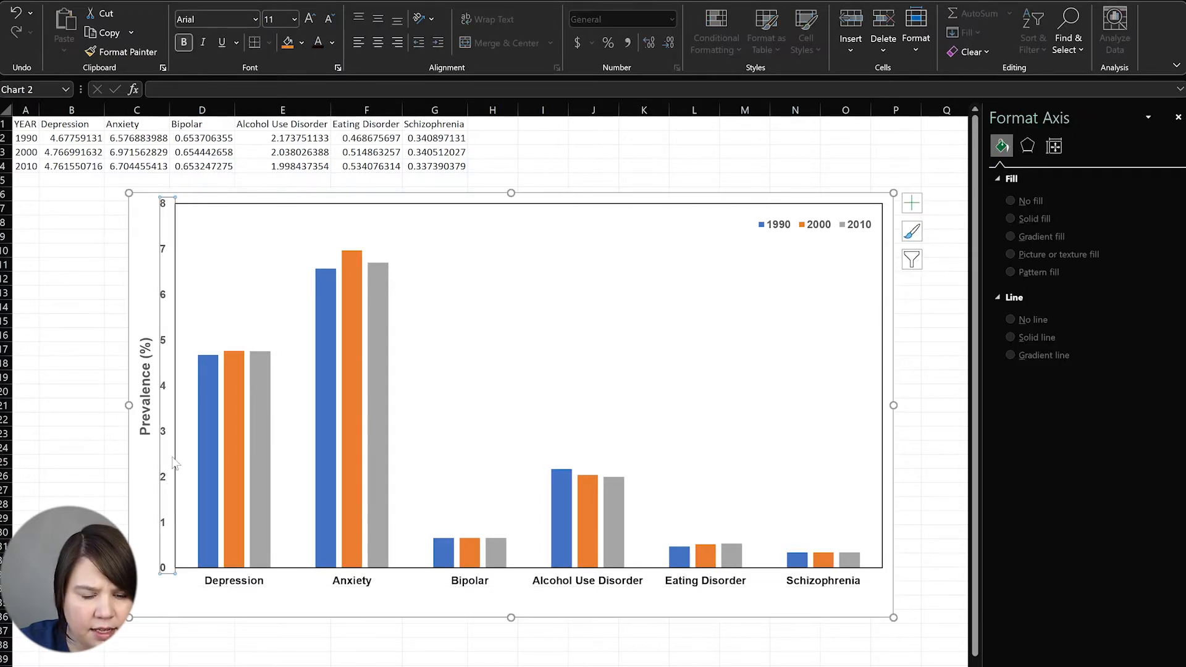
pyautogui.click(335, 41)
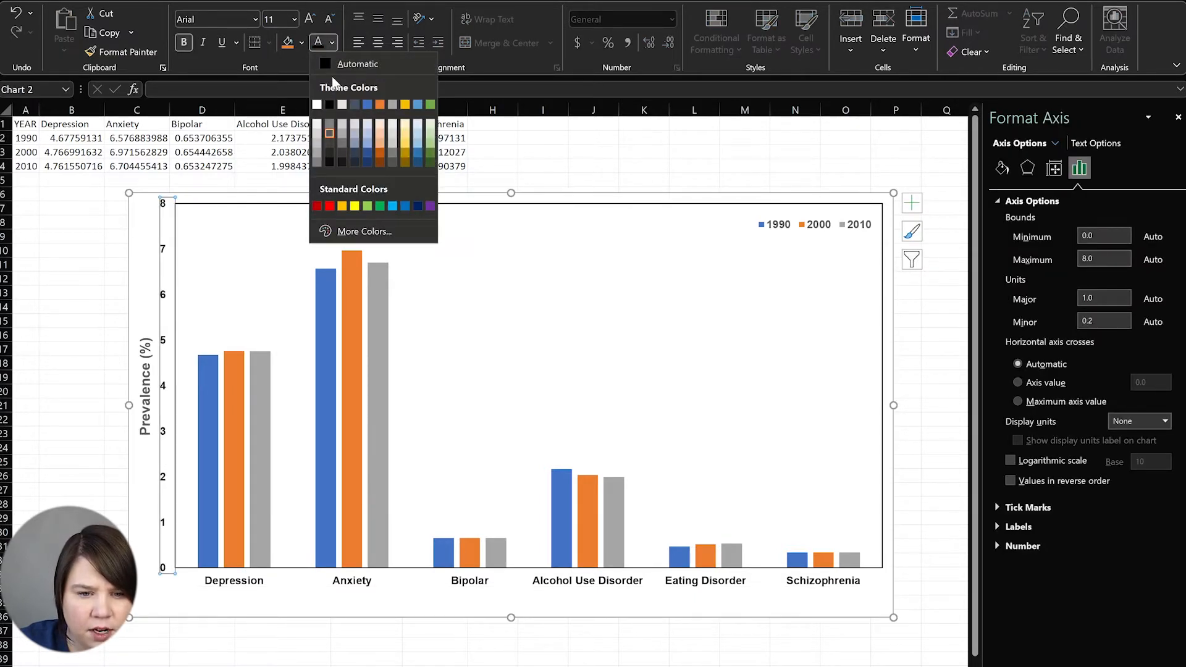
pyautogui.click(332, 63)
pyautogui.click(46, 301)
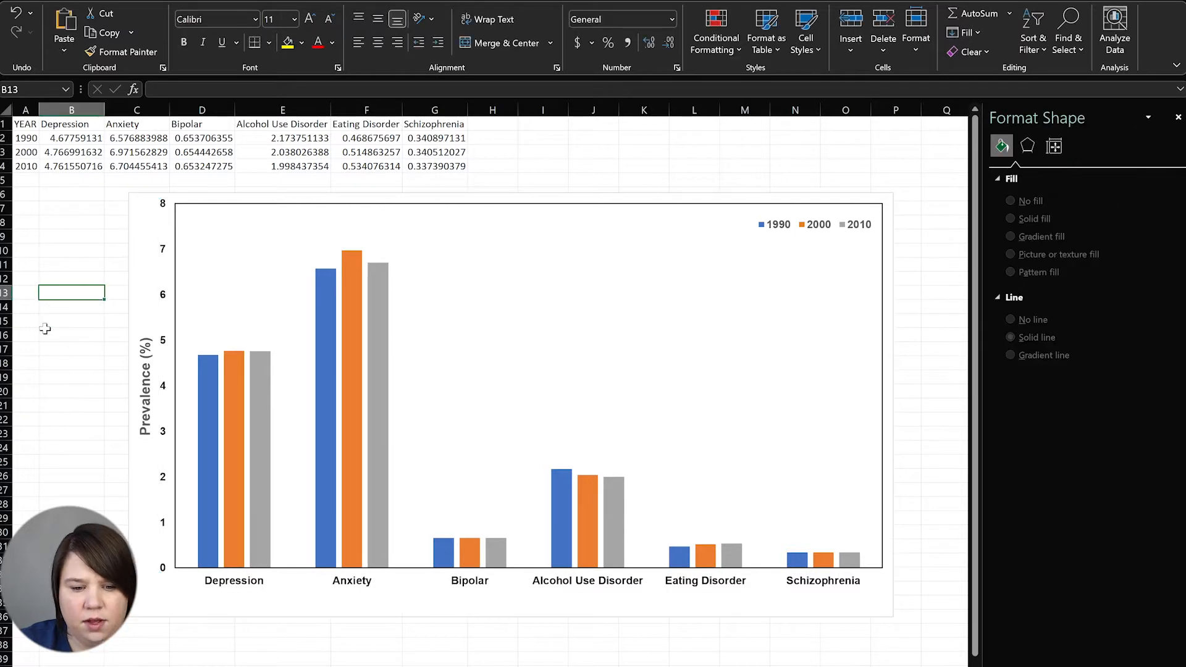
pyautogui.moveTo(44, 333); pyautogui.dragTo(51, 325)
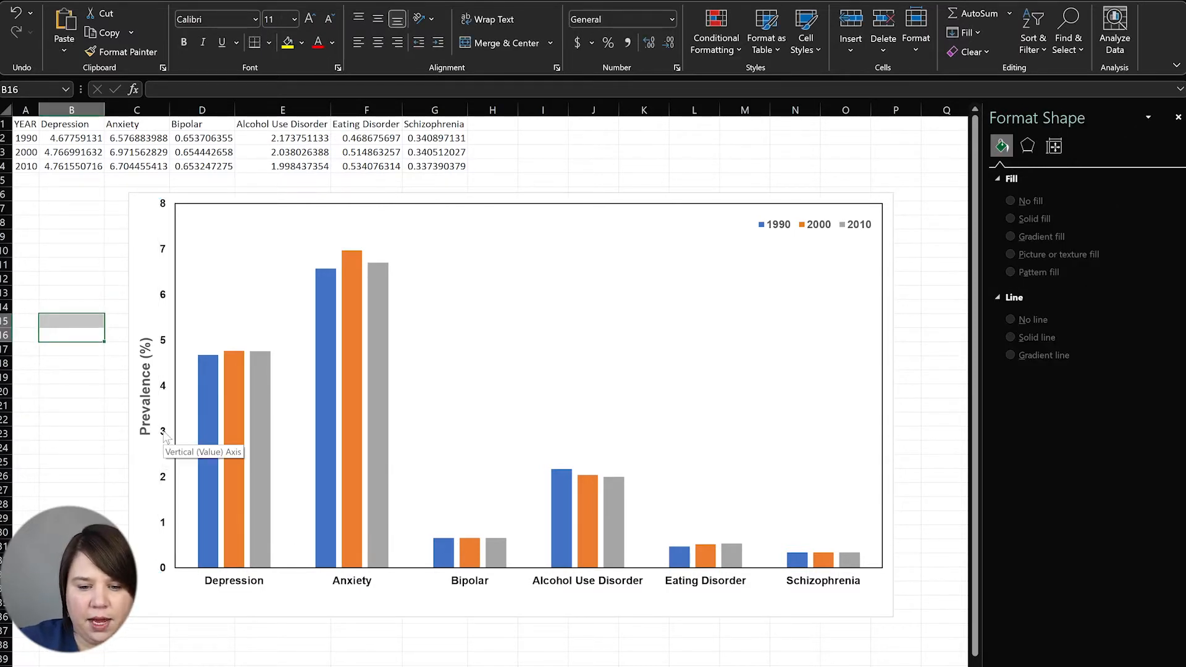
pyautogui.click(167, 296)
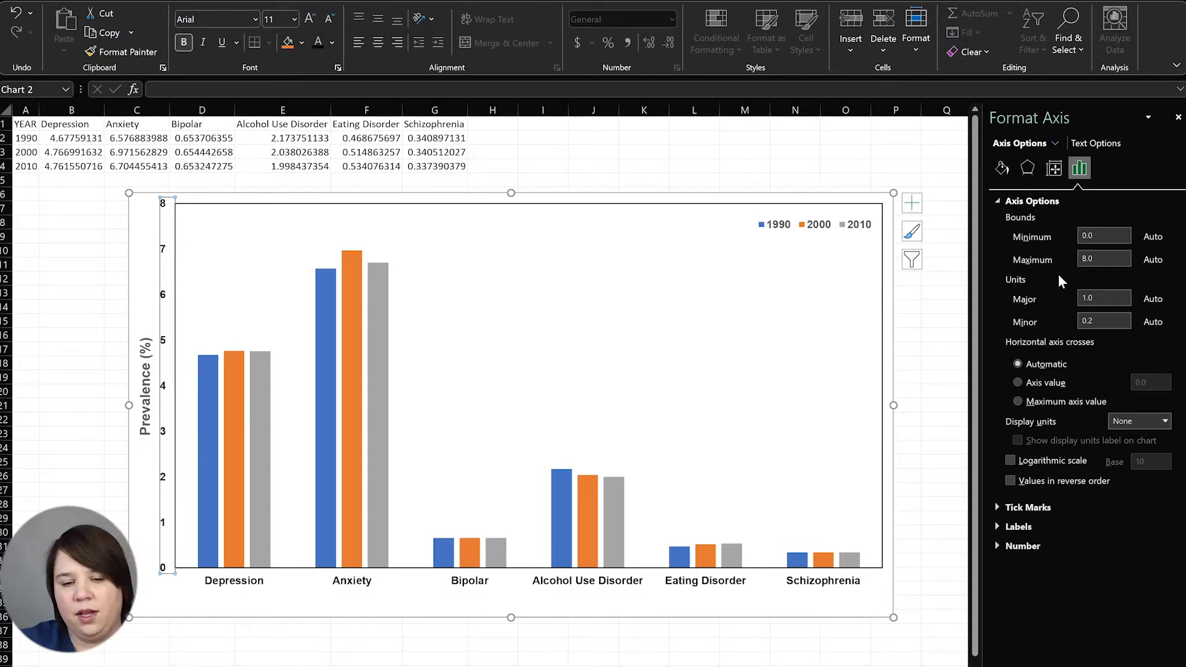
# Try a vertical axis minimum of 5, reset it to 0, and set major unit 2
pyautogui.moveTo(1105, 232); pyautogui.dragTo(1054, 227)
pyautogui.write('5')
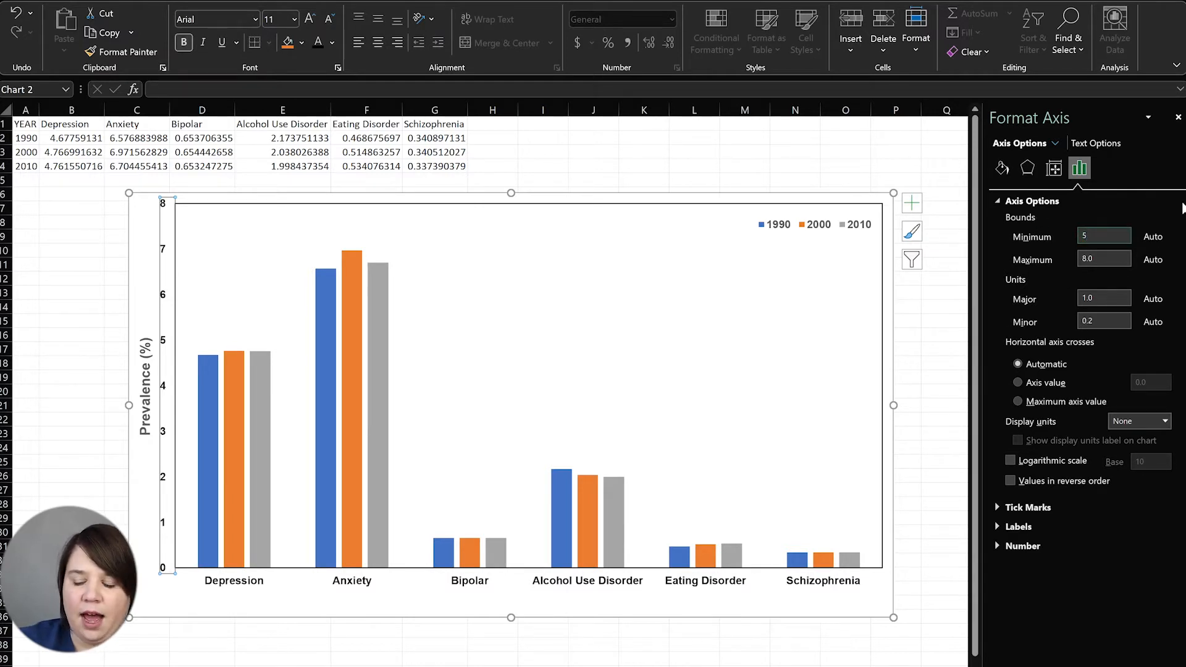
pyautogui.press('Return')
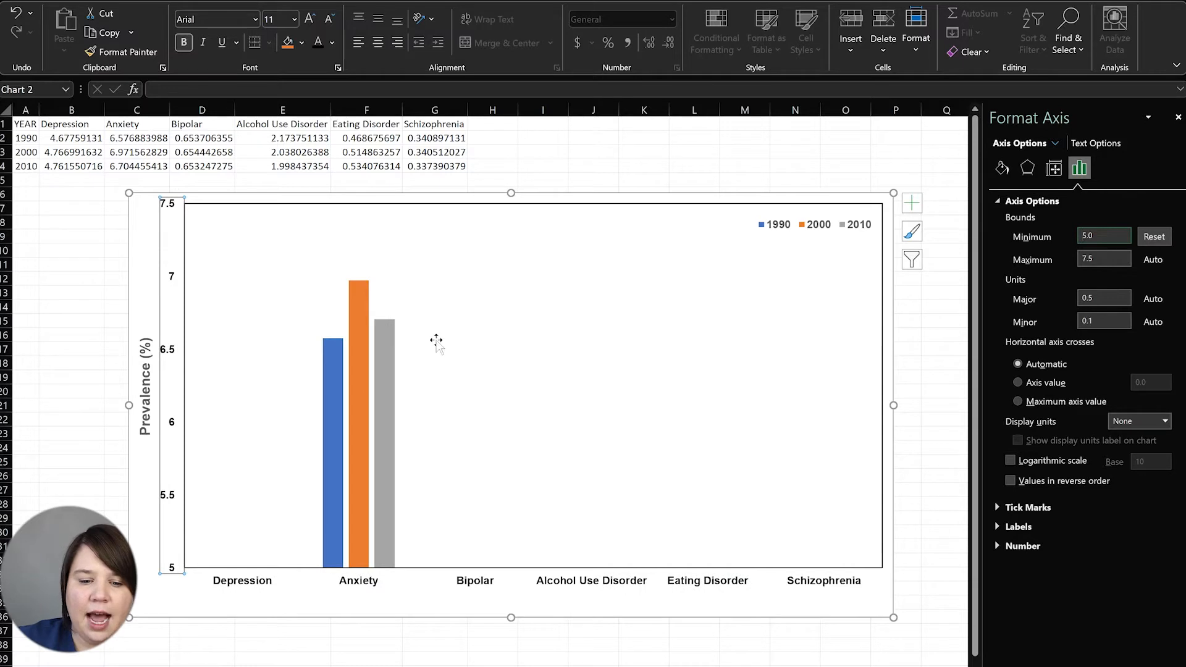
pyautogui.click(1154, 238)
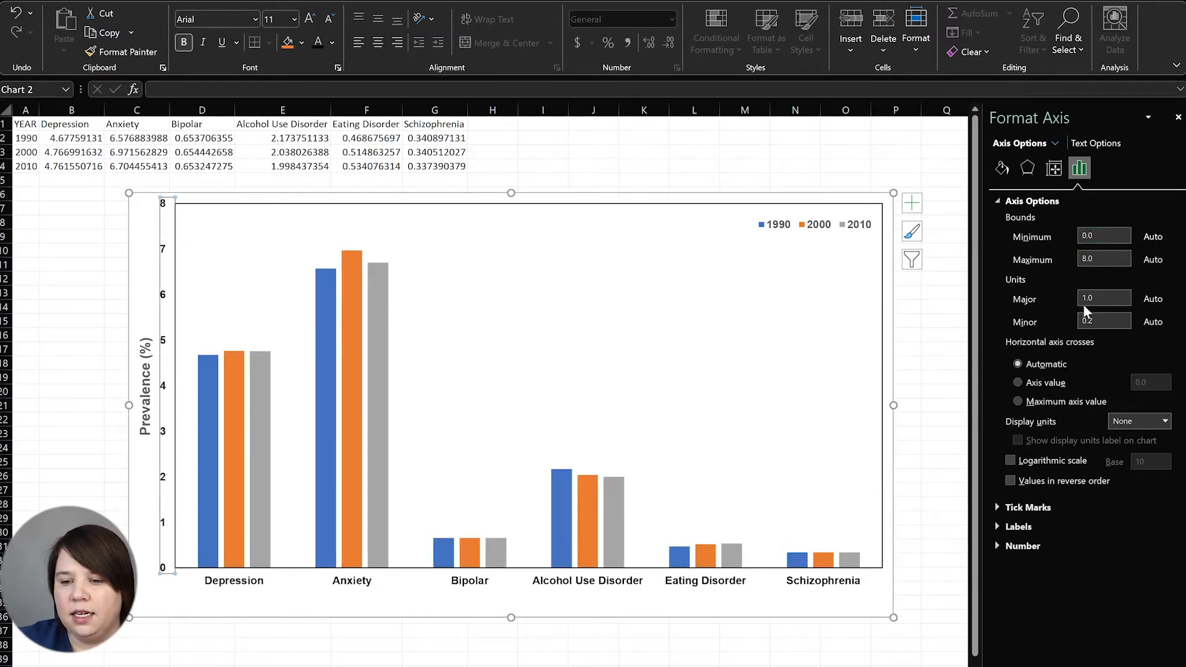
pyautogui.click(1104, 298)
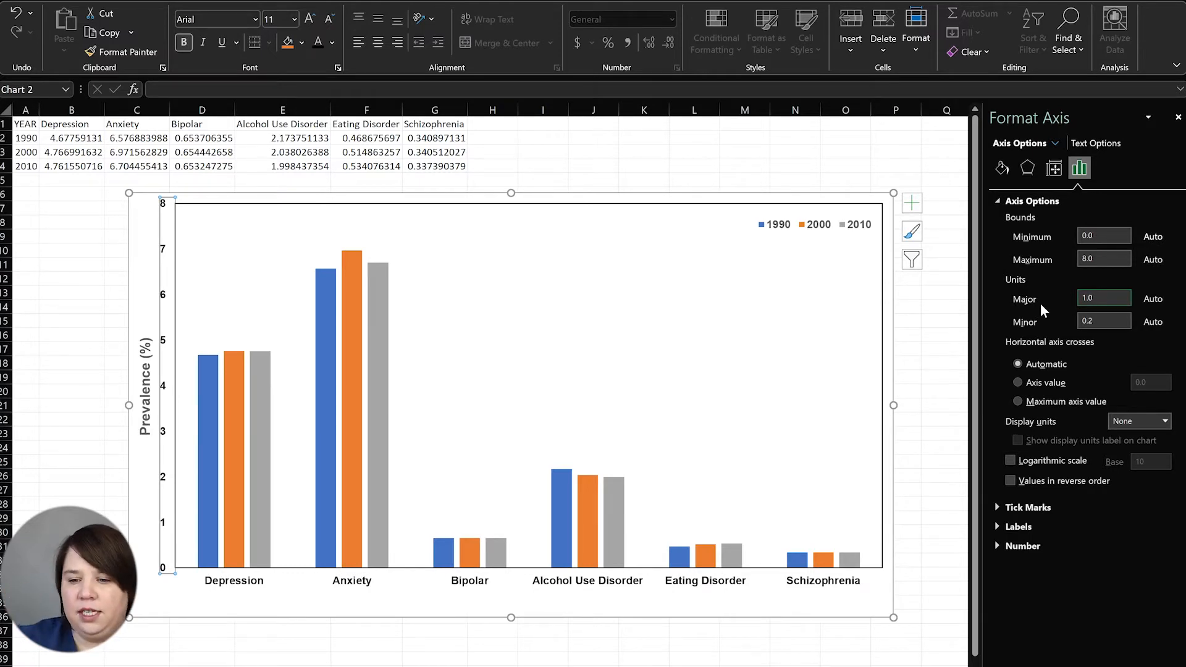
pyautogui.moveTo(1121, 295); pyautogui.dragTo(1017, 298)
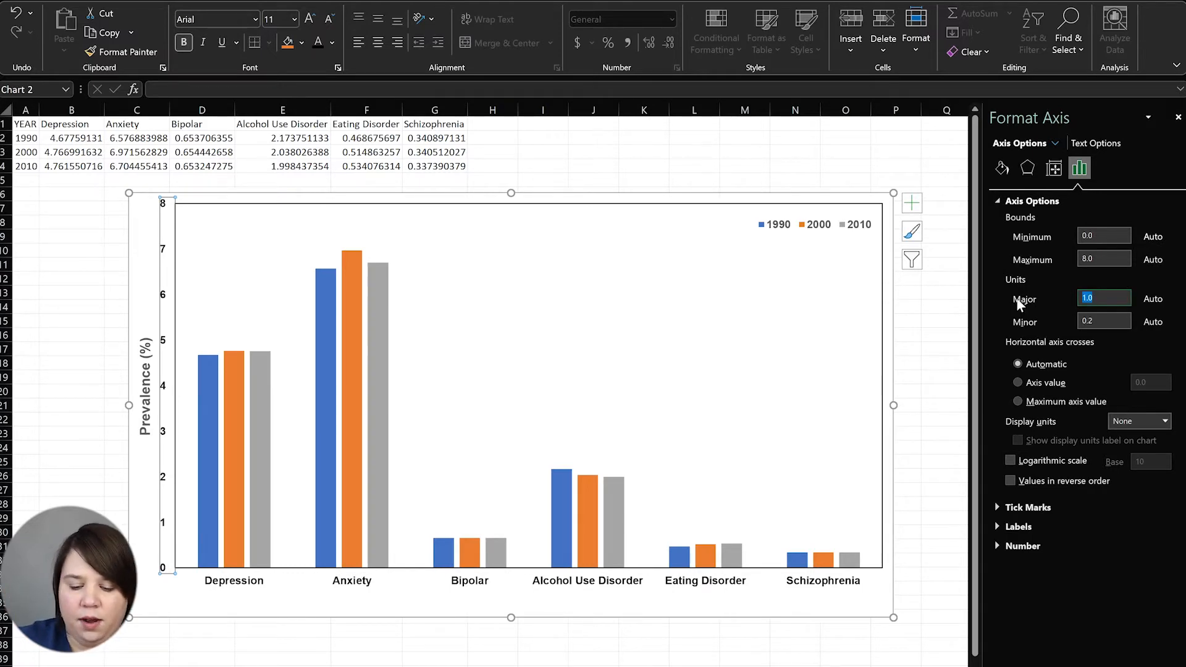
pyautogui.write('2')
pyautogui.press('Return')
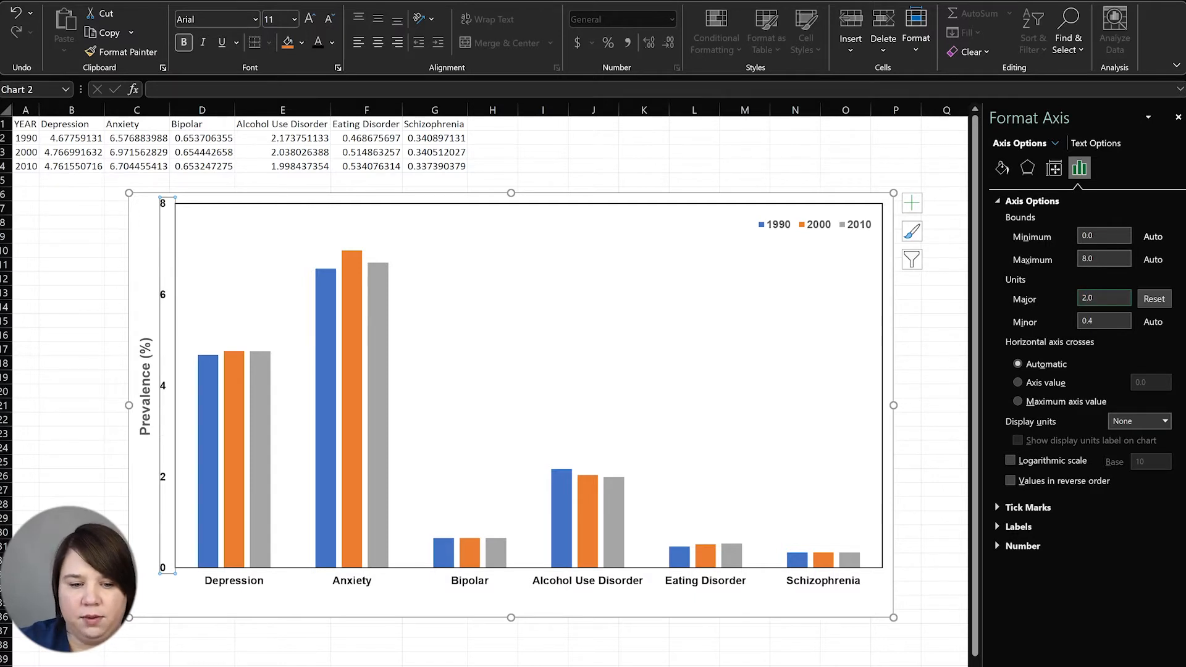
pyautogui.click(87, 321)
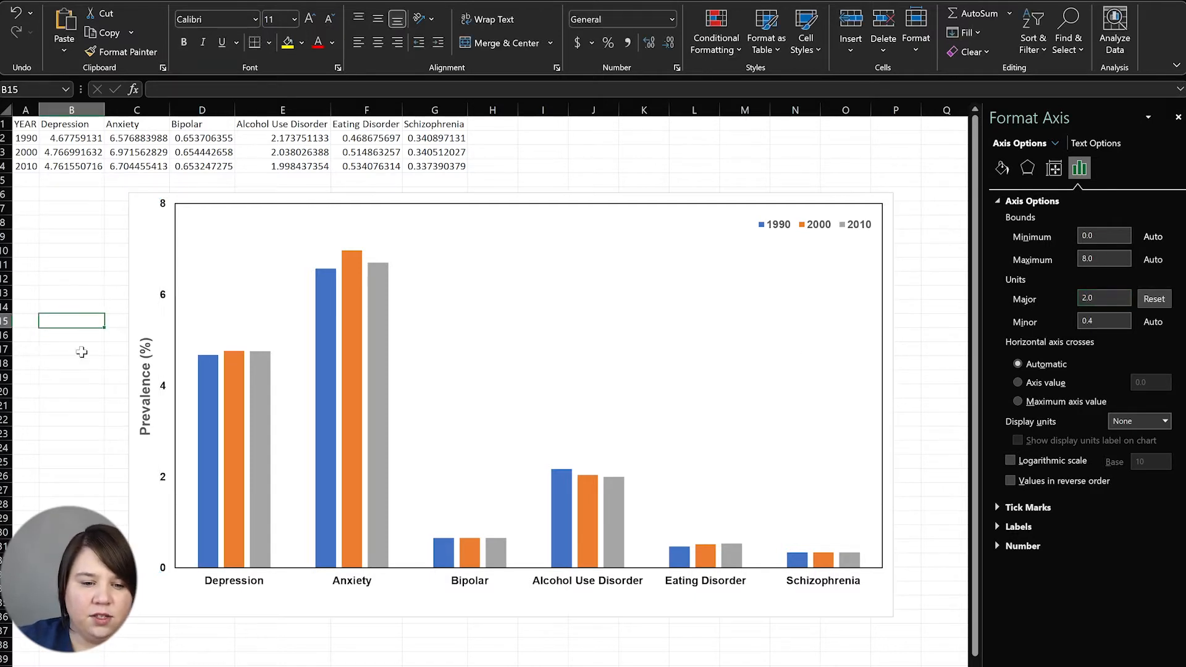
# Set the vertical axis major tick marks to Outside
pyautogui.click(165, 299)
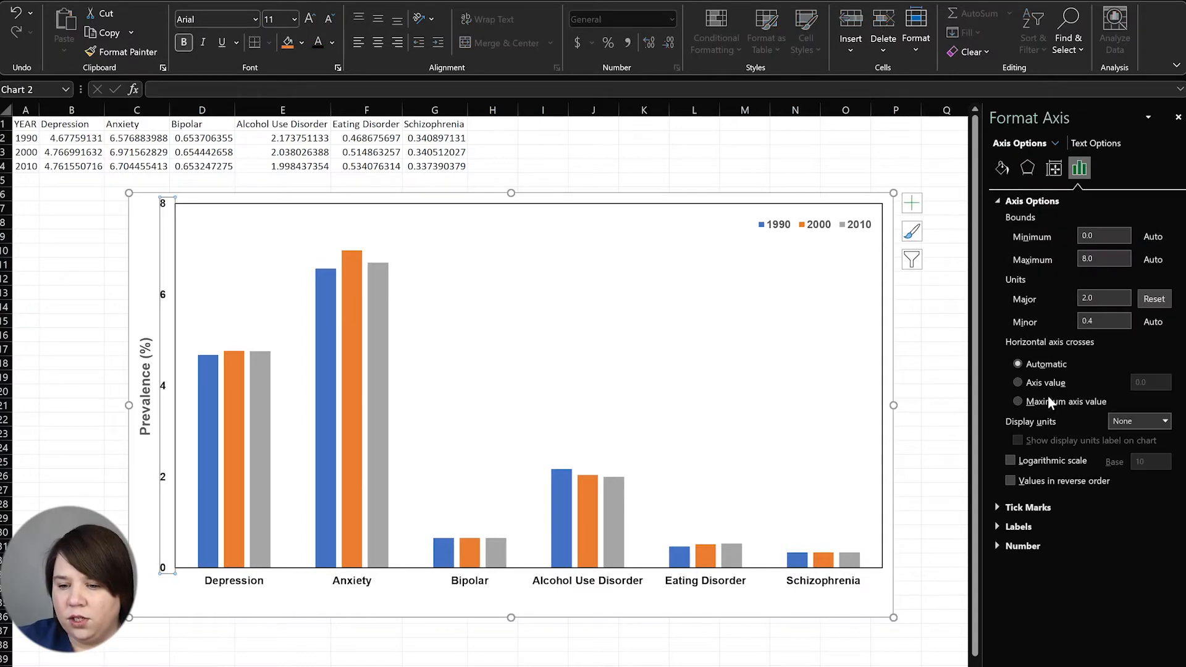
pyautogui.click(995, 507)
pyautogui.click(1150, 526)
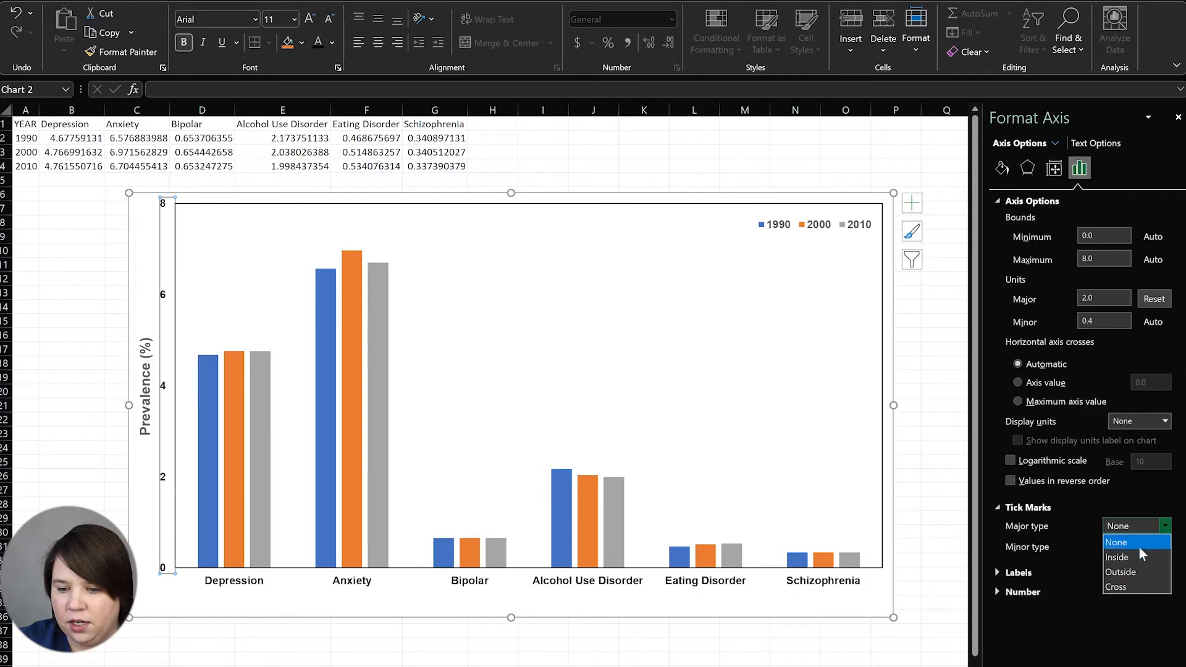
pyautogui.click(1134, 572)
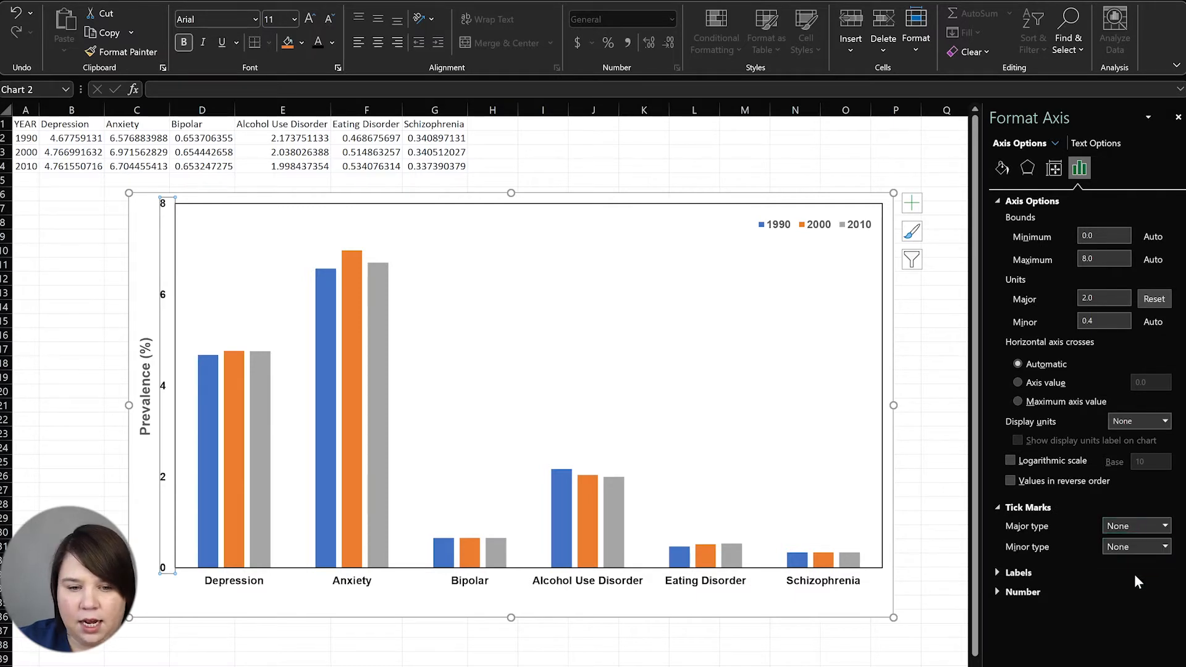
pyautogui.click(179, 595)
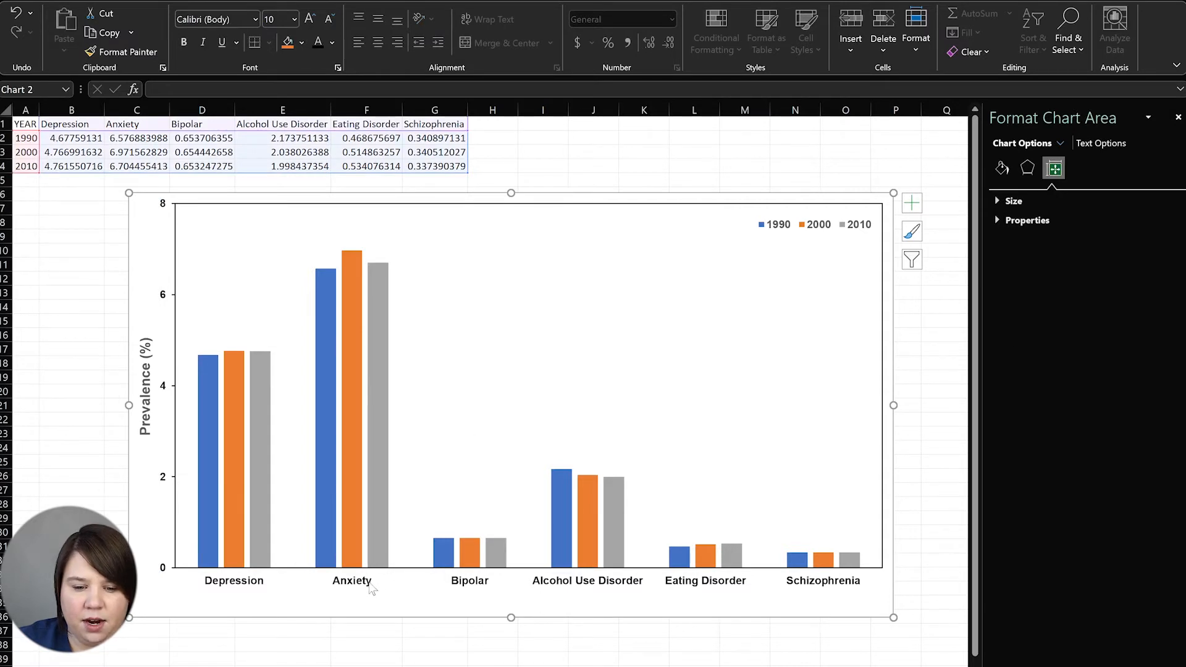
# Set the category axis minor tick marks to Outside and its major tick marks to None
pyautogui.click(369, 588)
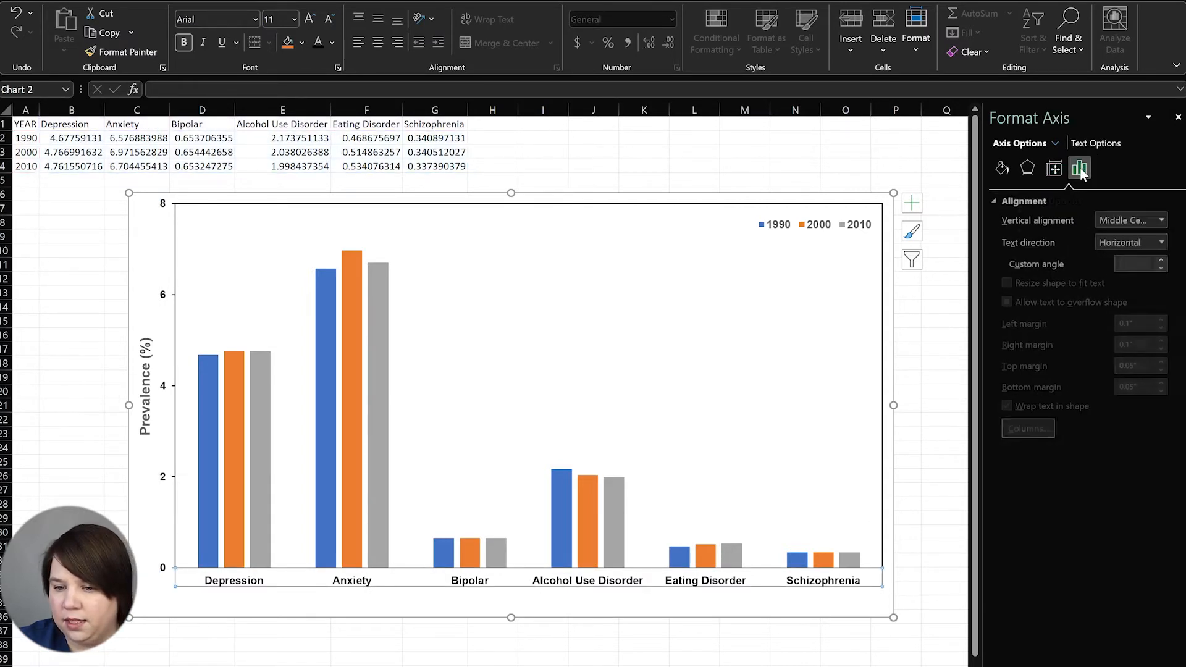
pyautogui.click(1080, 168)
pyautogui.click(996, 223)
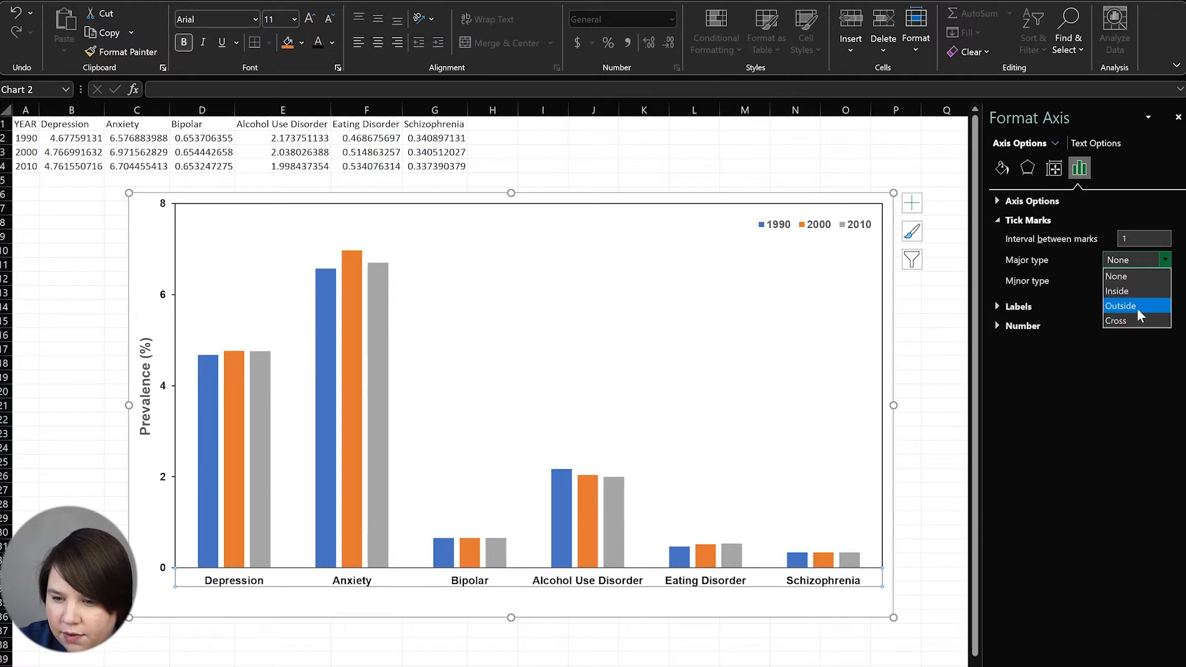
pyautogui.click(1136, 307)
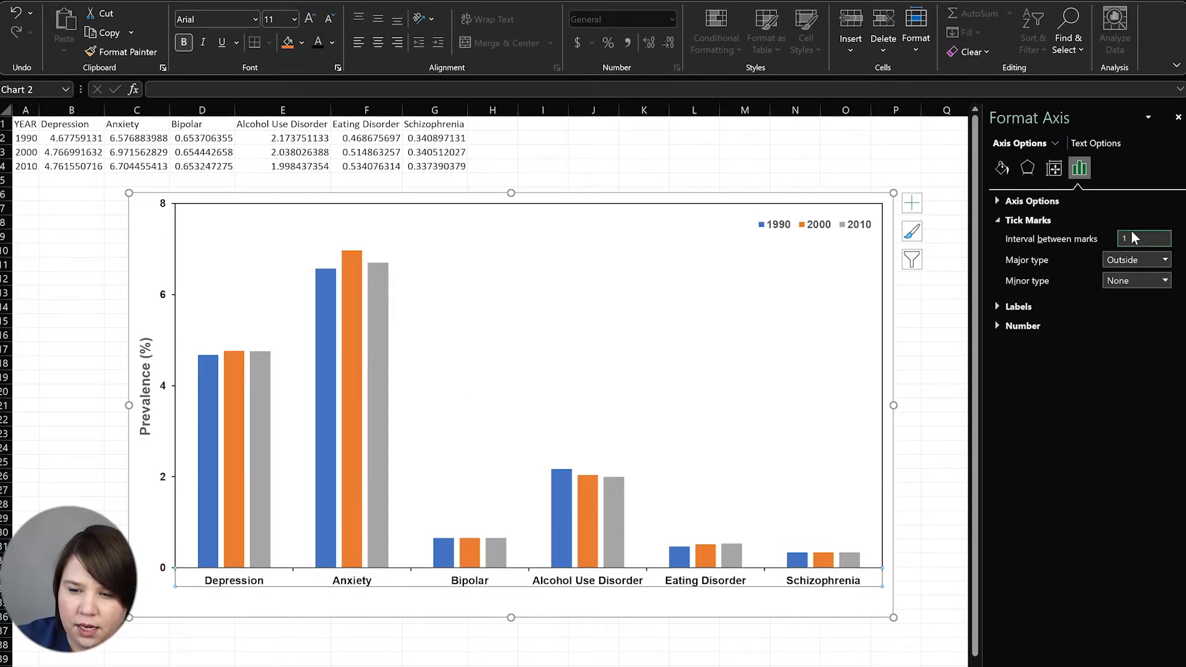
pyautogui.write('0.5')
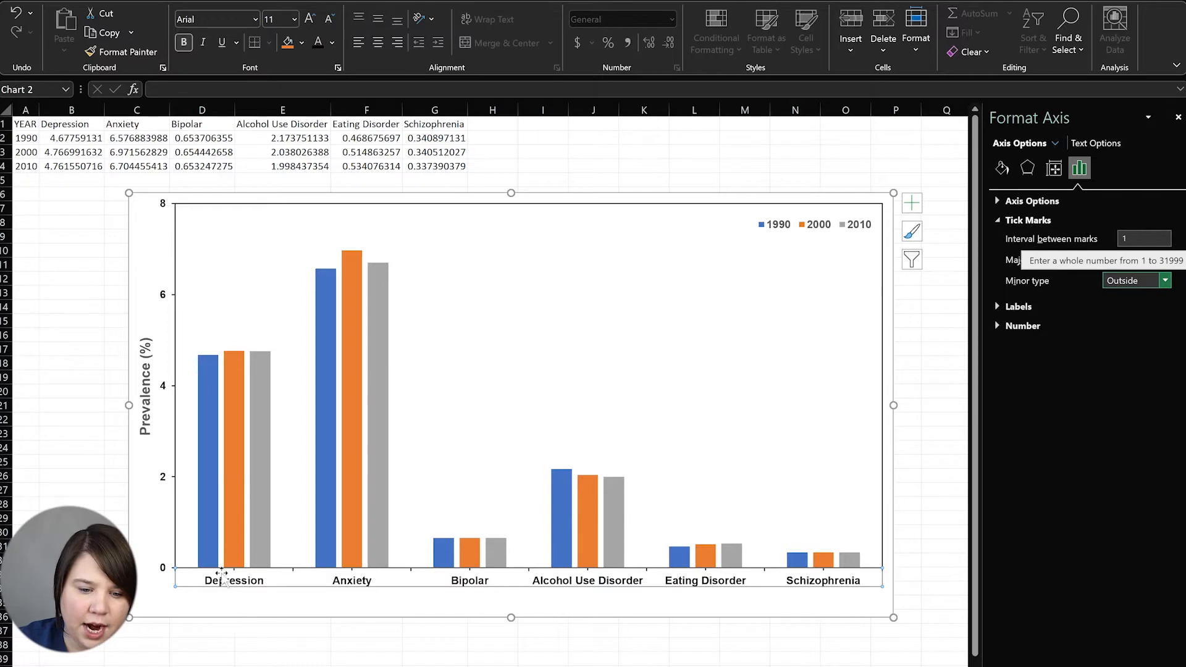
pyautogui.click(1067, 324)
pyautogui.click(1019, 326)
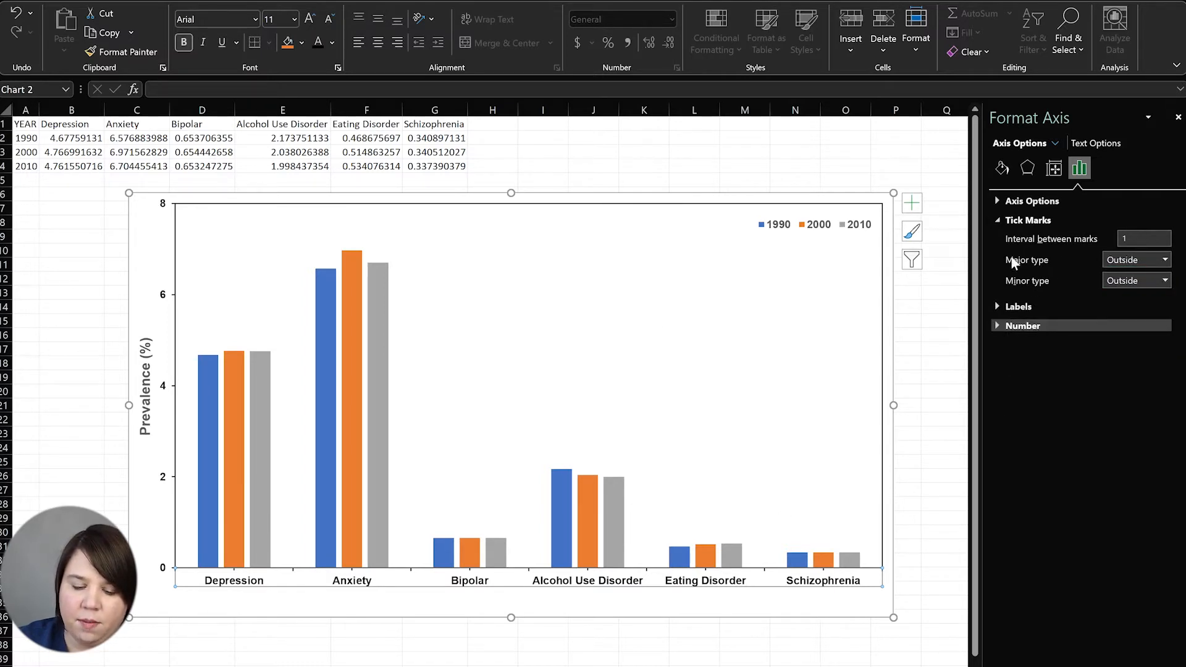
pyautogui.click(1149, 260)
pyautogui.click(1144, 276)
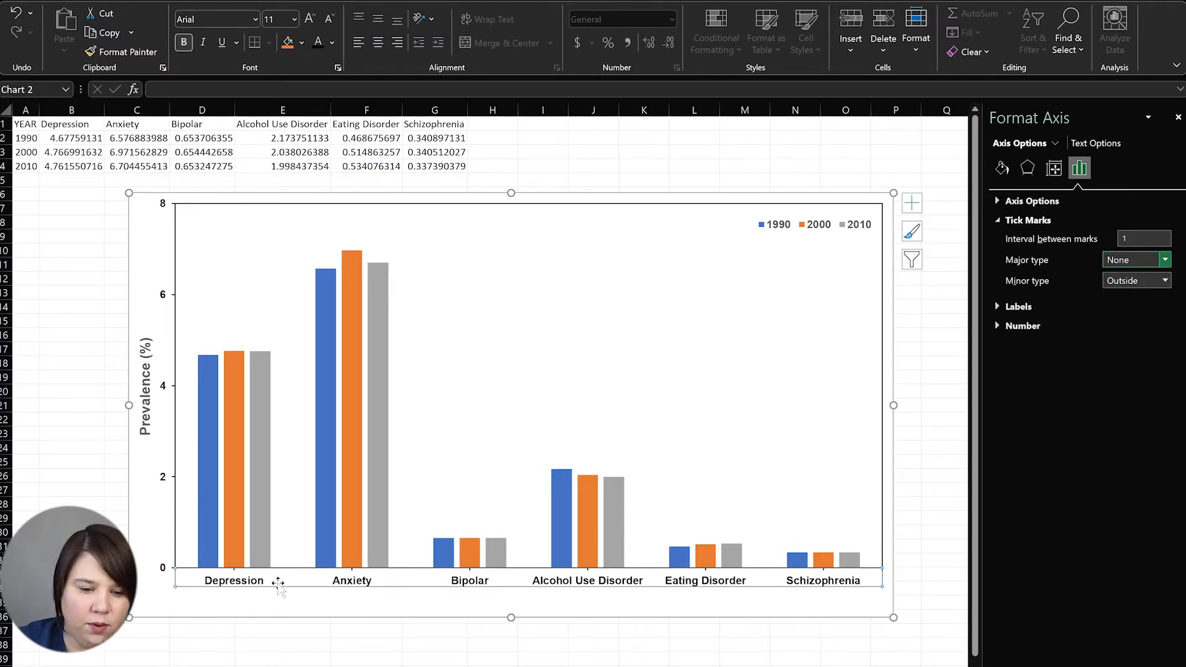
pyautogui.click(543, 659)
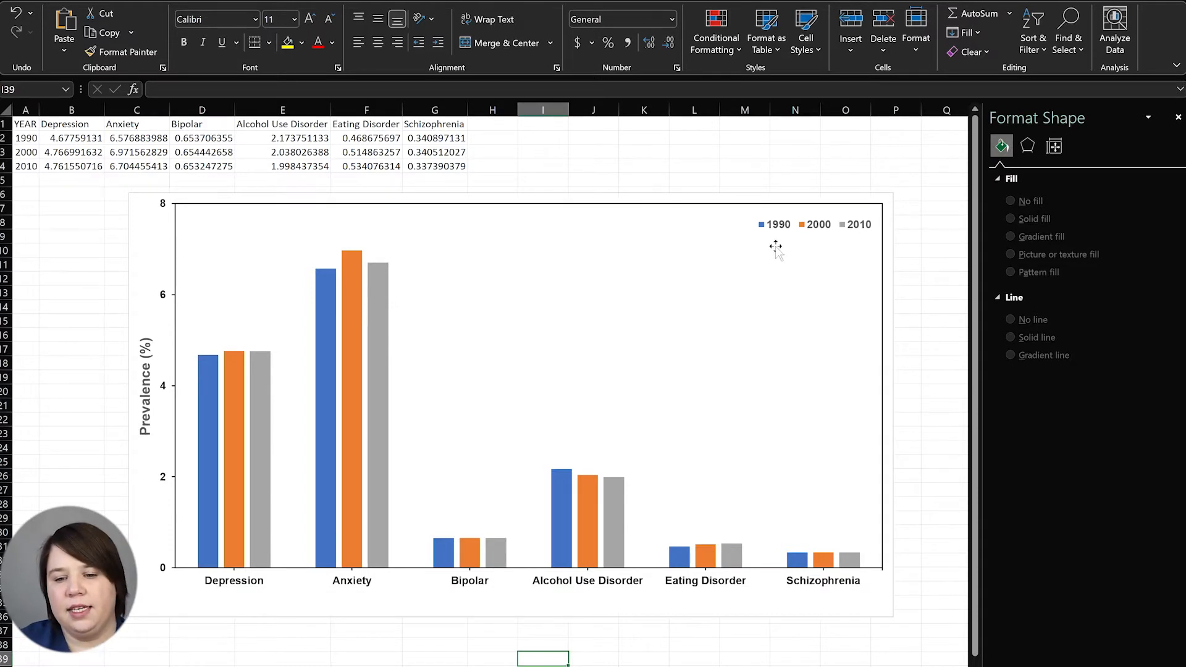
# Increase the legend's font size and move it slightly inward at the chart's top right
pyautogui.click(794, 227)
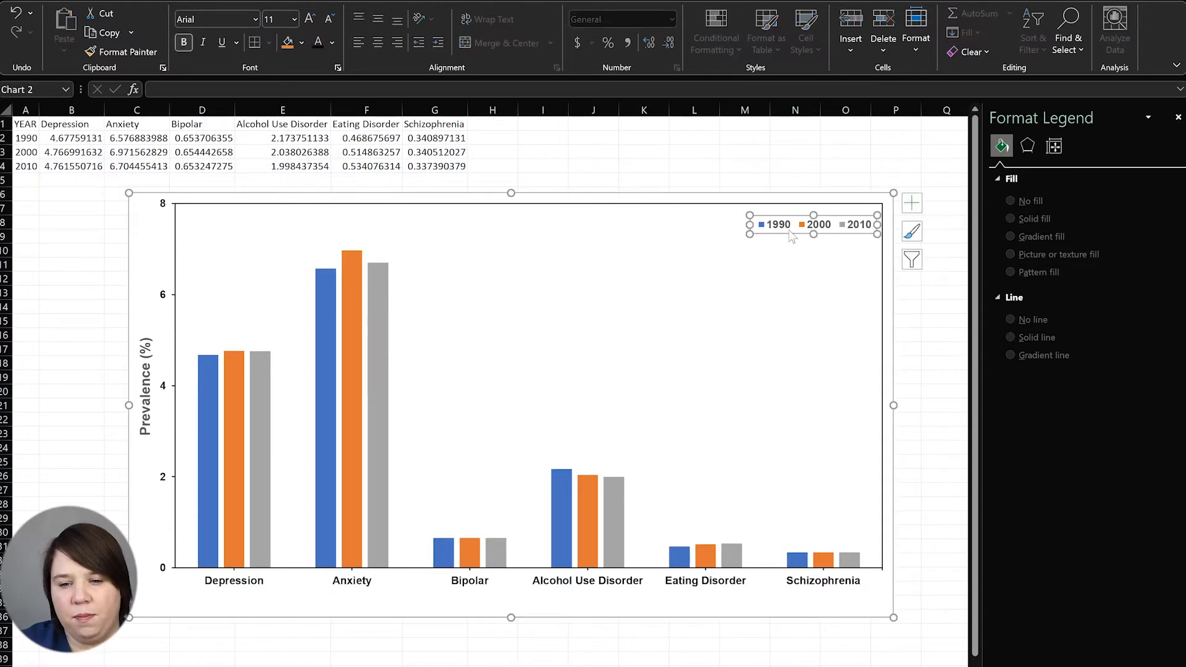
pyautogui.click(311, 20)
pyautogui.moveTo(842, 230)
pyautogui.mouseDown()
pyautogui.moveTo(793, 230)
pyautogui.moveTo(825, 238)
pyautogui.mouseUp()
pyautogui.click(795, 151)
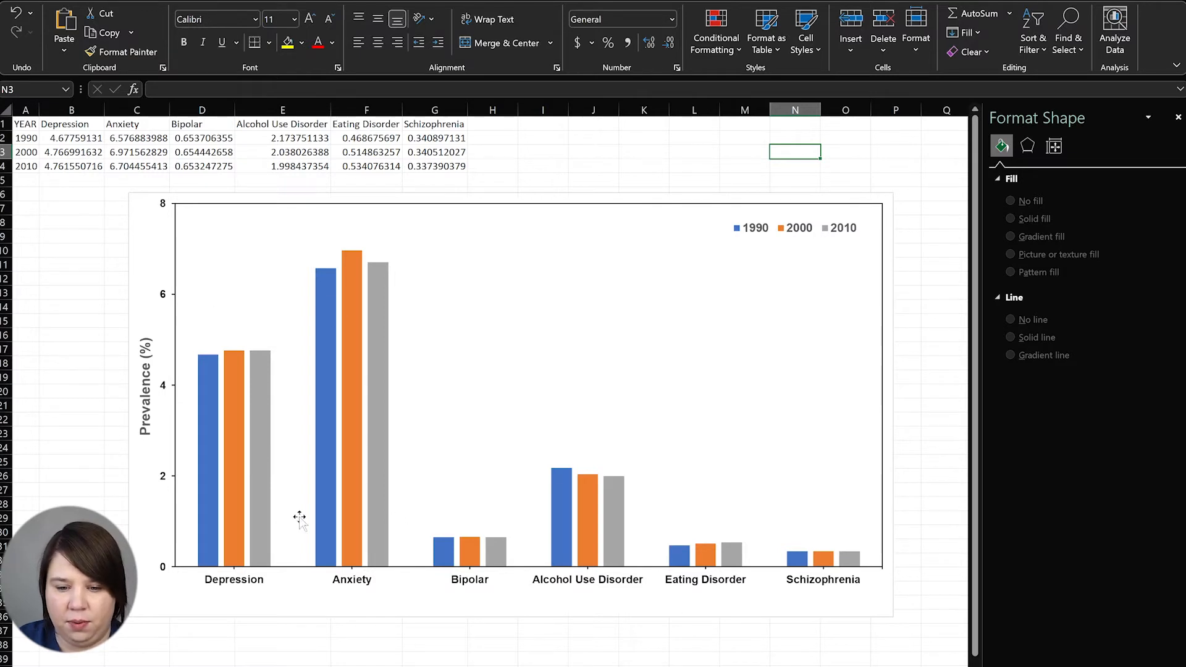
# Narrow the chart, nudge the plot area left and legend up-left, then select the 1990 bars
pyautogui.click(888, 448)
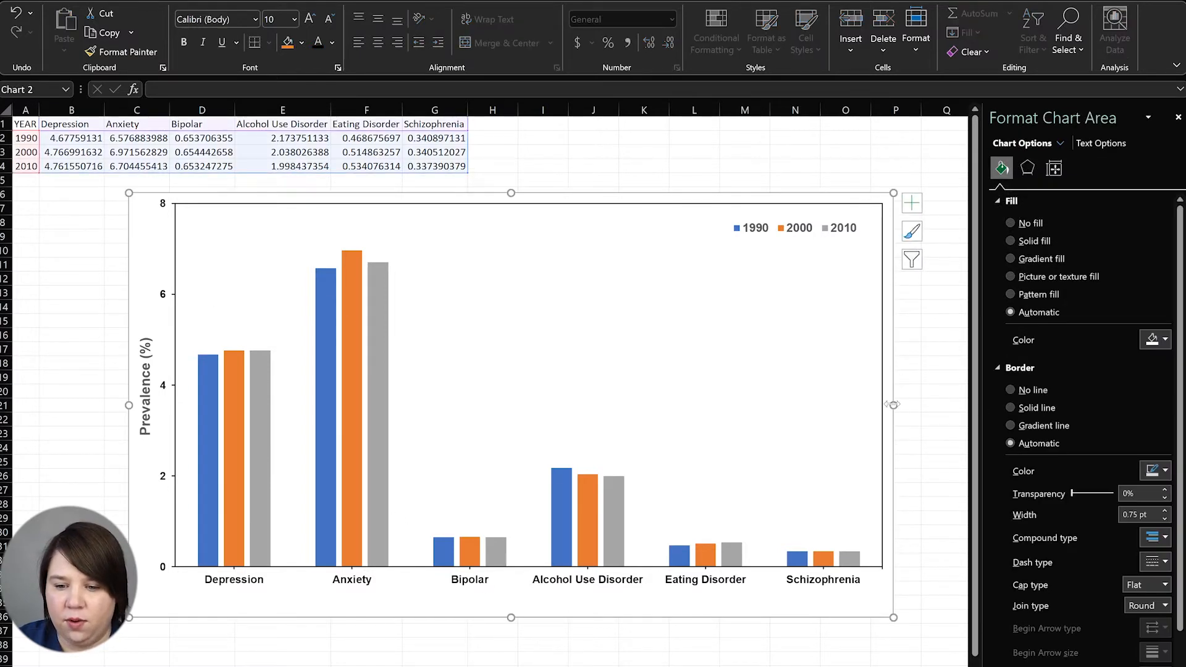
pyautogui.moveTo(692, 414); pyautogui.dragTo(693, 413)
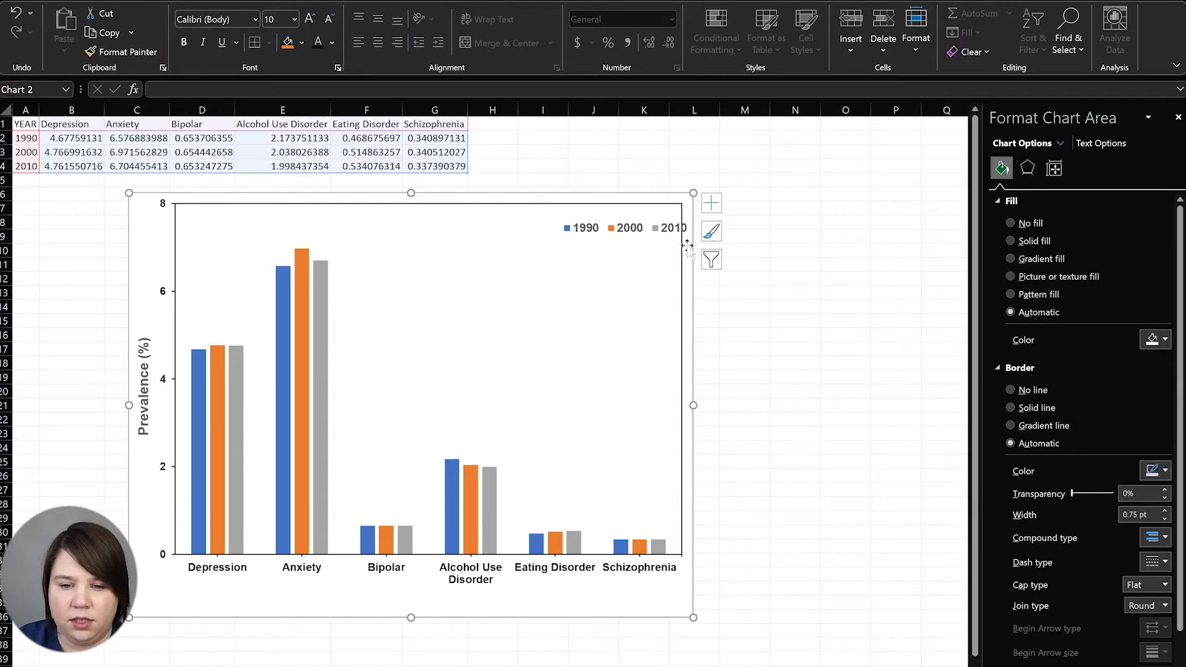
pyautogui.click(641, 239)
pyautogui.moveTo(641, 240)
pyautogui.mouseDown()
pyautogui.moveTo(612, 237)
pyautogui.moveTo(638, 239)
pyautogui.mouseUp()
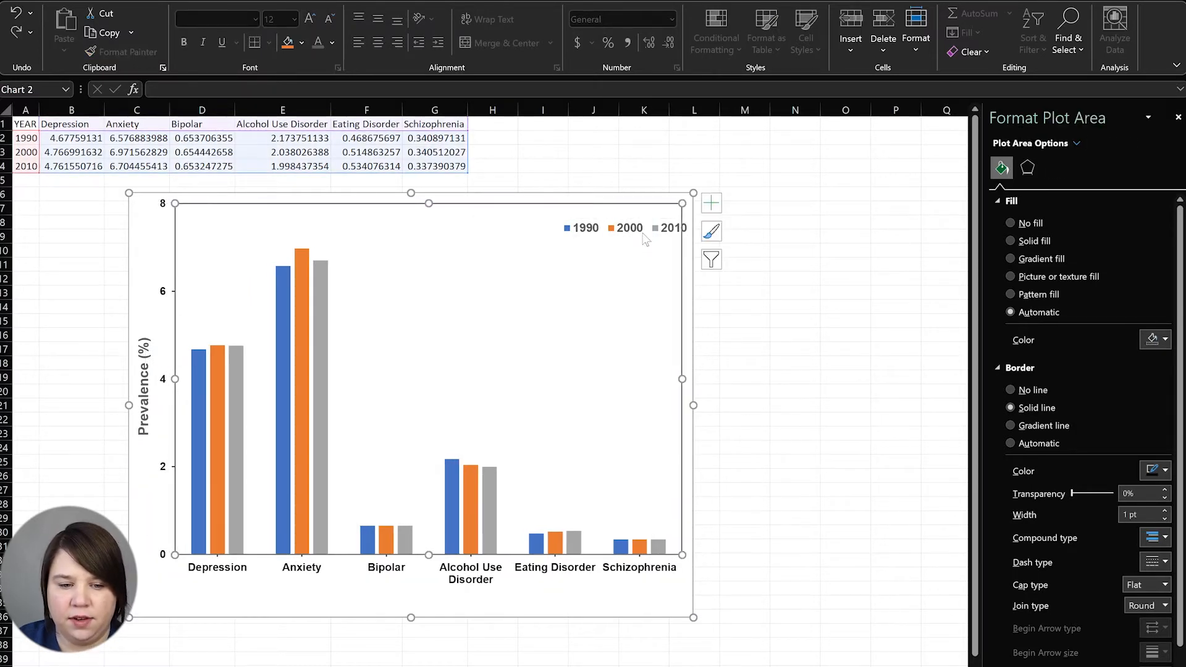
pyautogui.click(593, 229)
pyautogui.moveTo(597, 230); pyautogui.dragTo(584, 223)
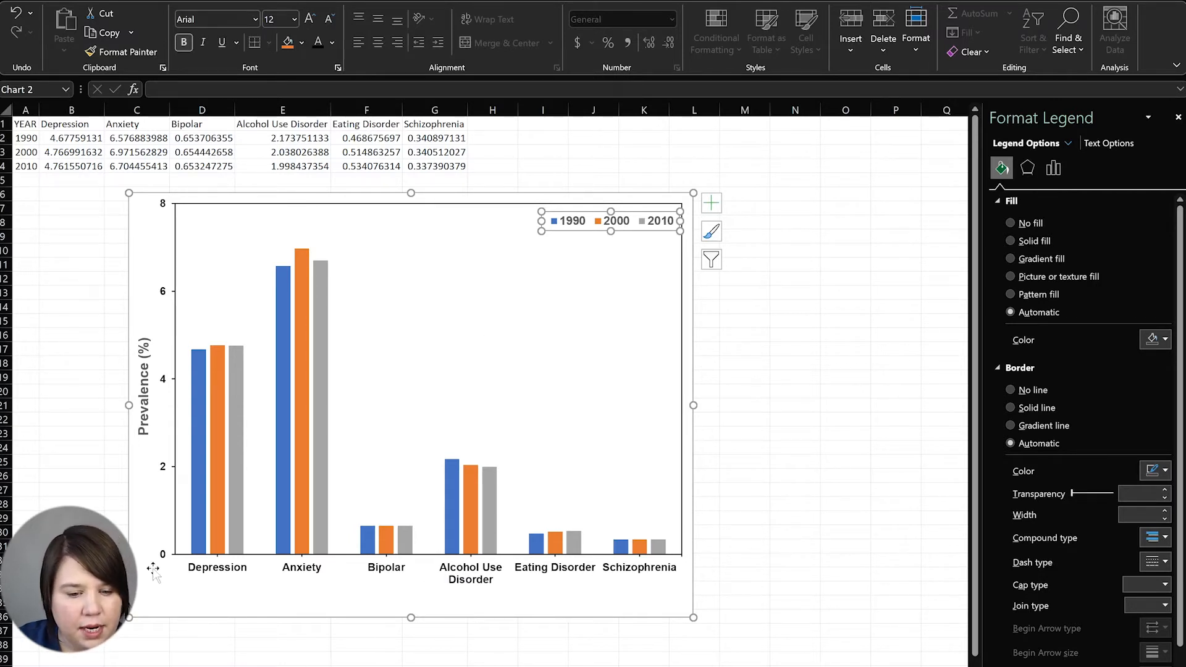
pyautogui.click(197, 493)
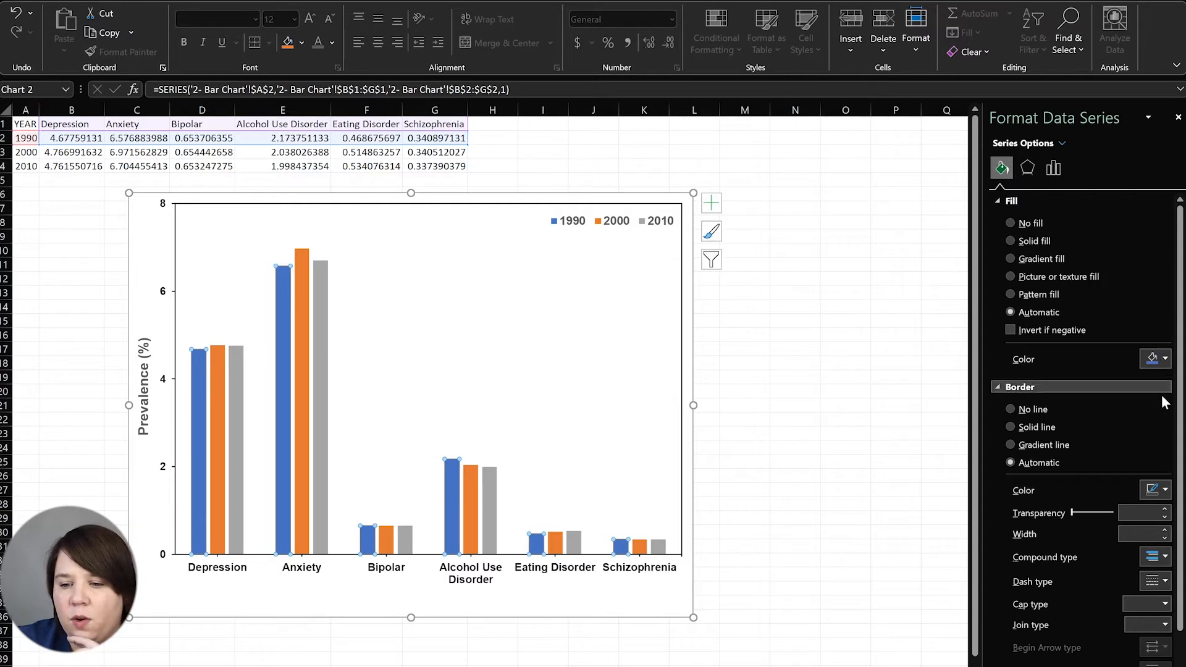
# Fill the 1990 bars dark blue, the 2000 bars dark red and the 2010 bars dark green
pyautogui.click(1167, 361)
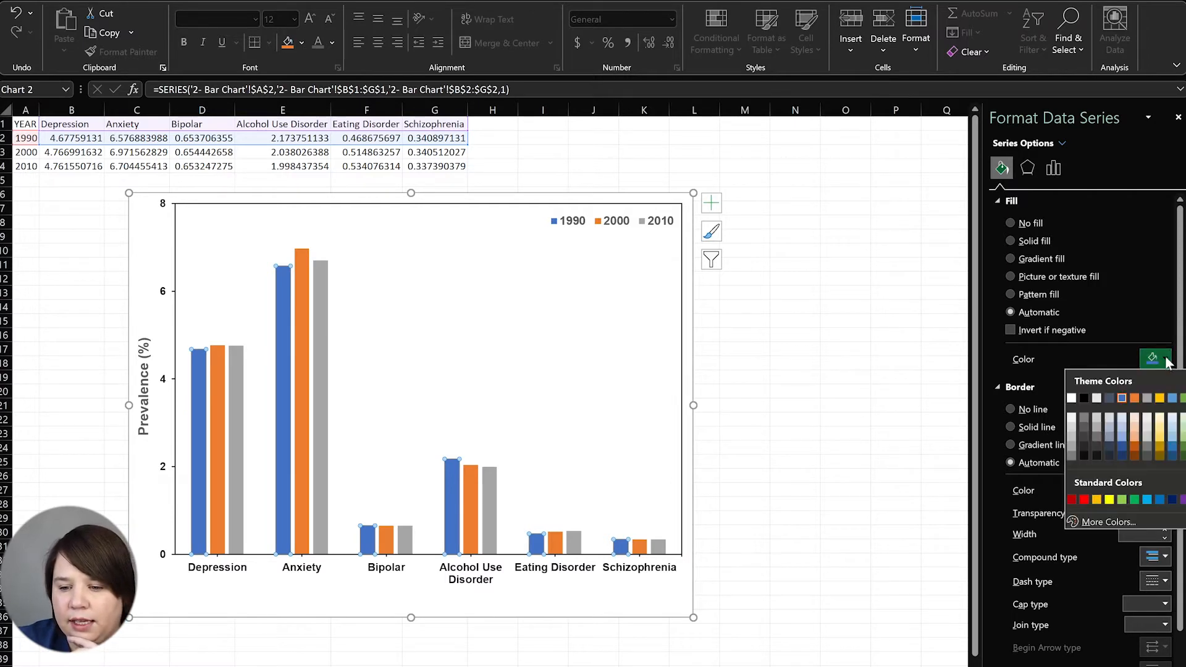
pyautogui.click(1125, 459)
pyautogui.click(217, 392)
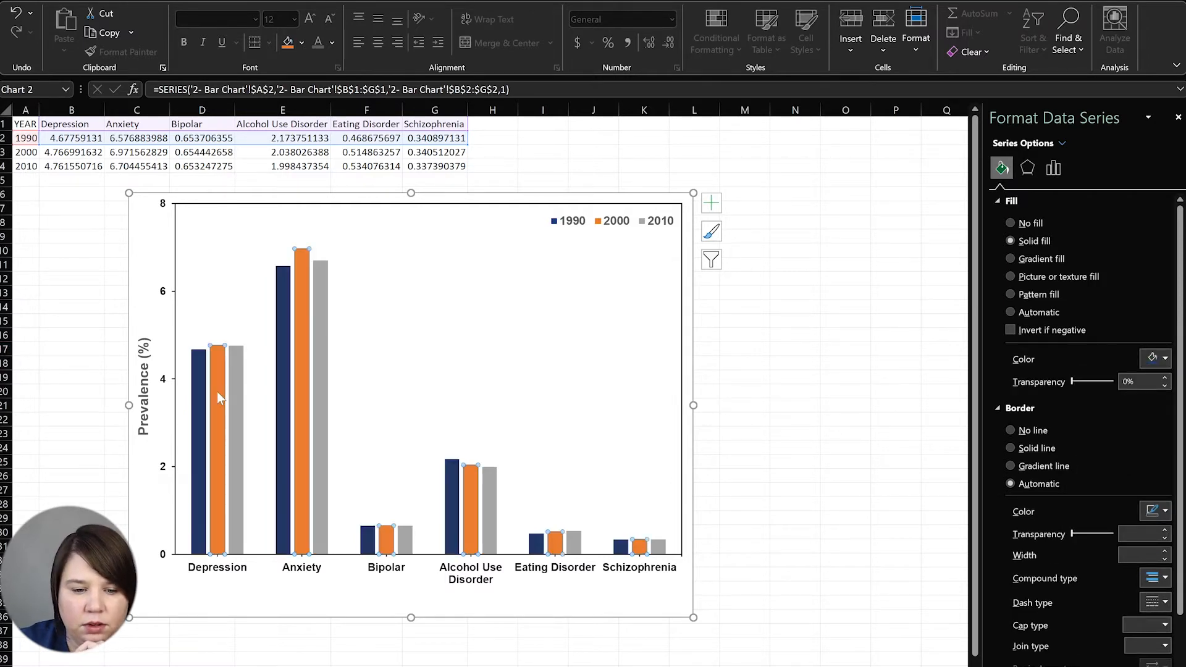
pyautogui.click(1165, 359)
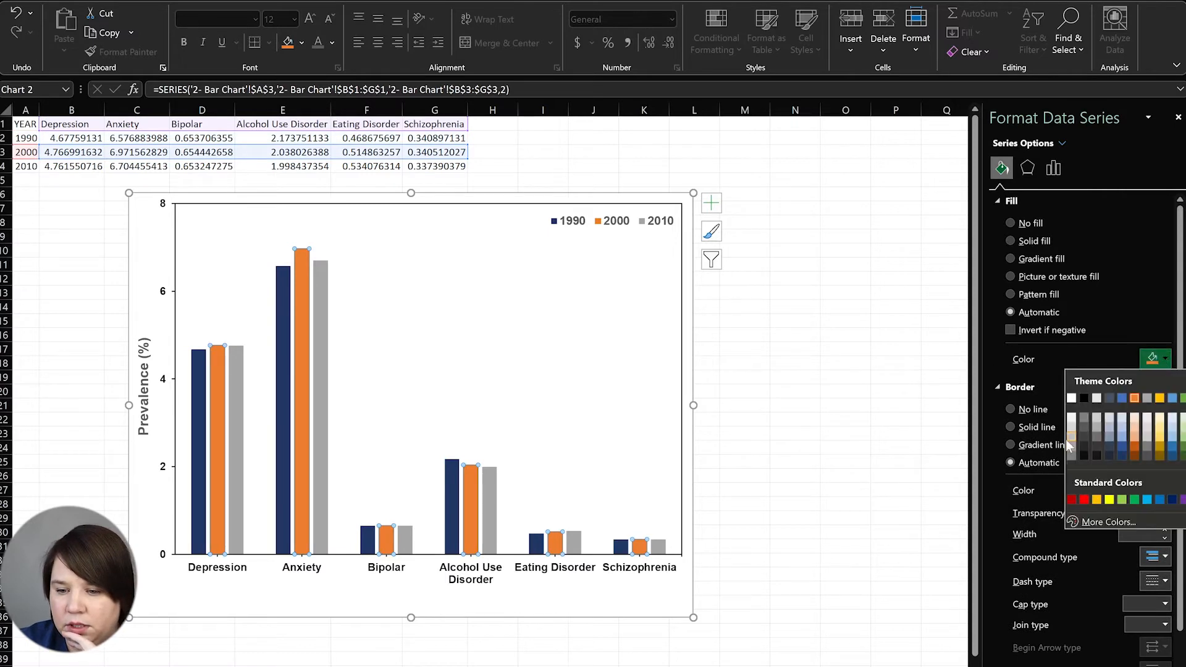
pyautogui.click(1073, 499)
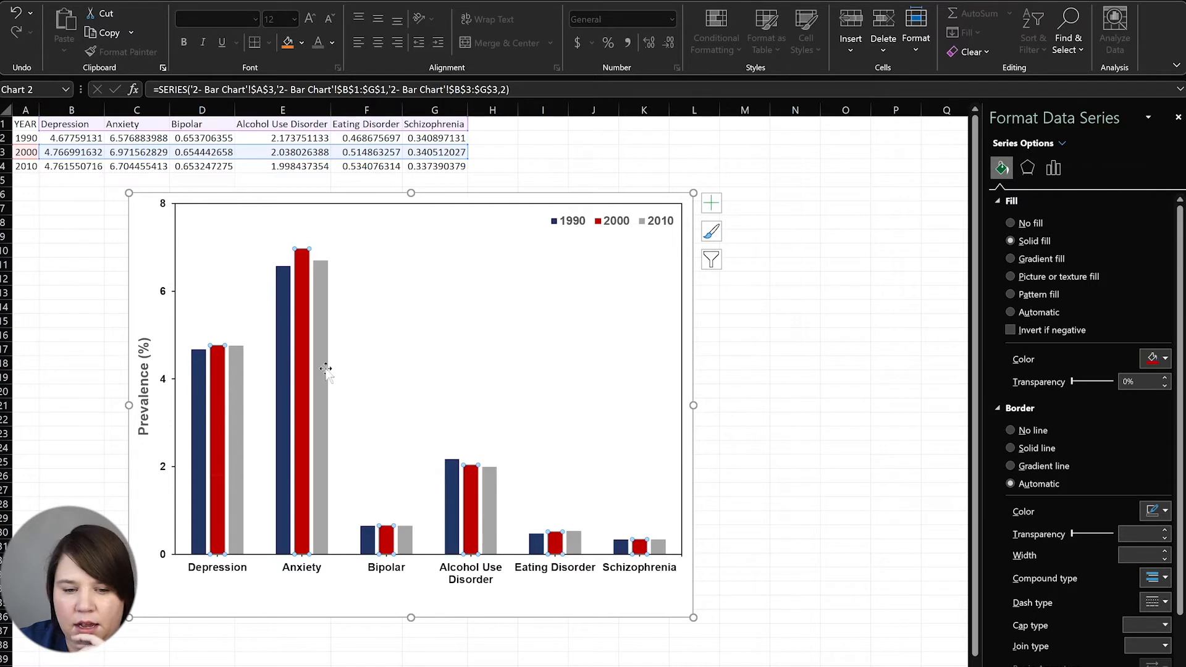
pyautogui.click(235, 375)
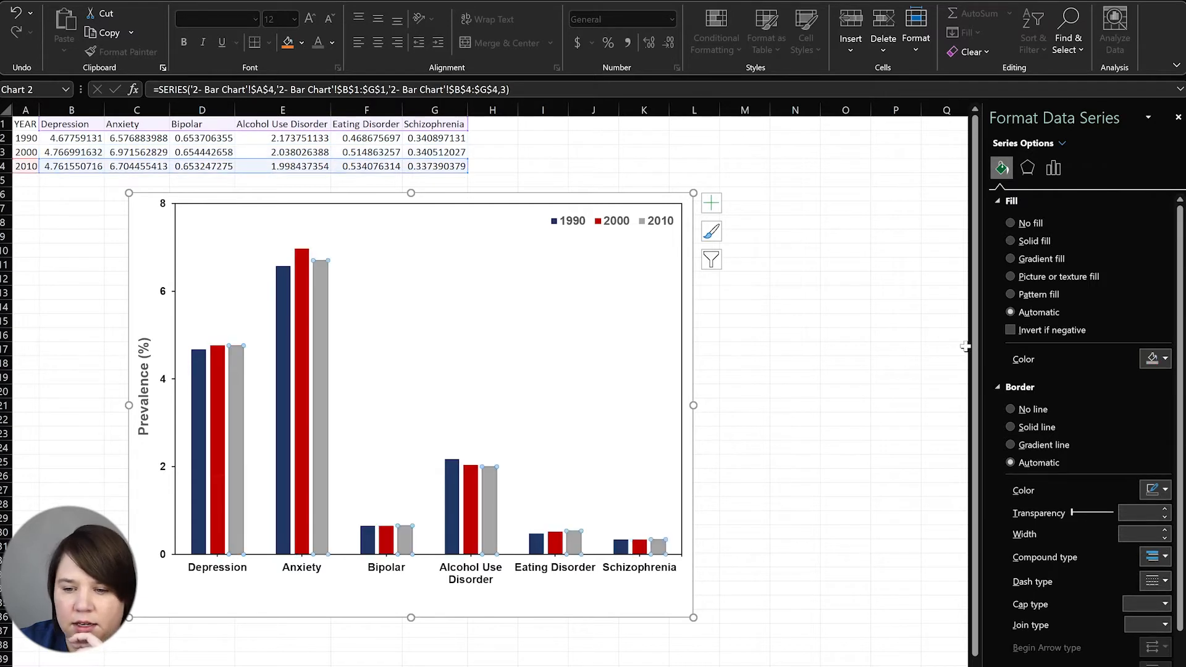
pyautogui.click(1160, 361)
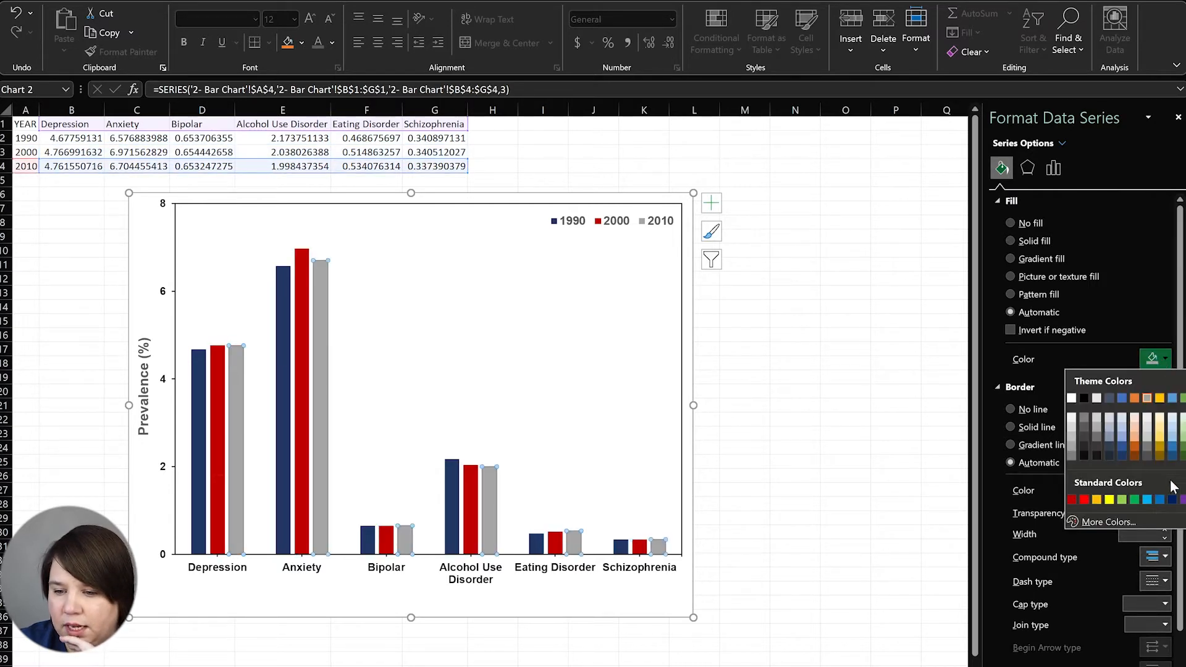
pyautogui.click(1182, 456)
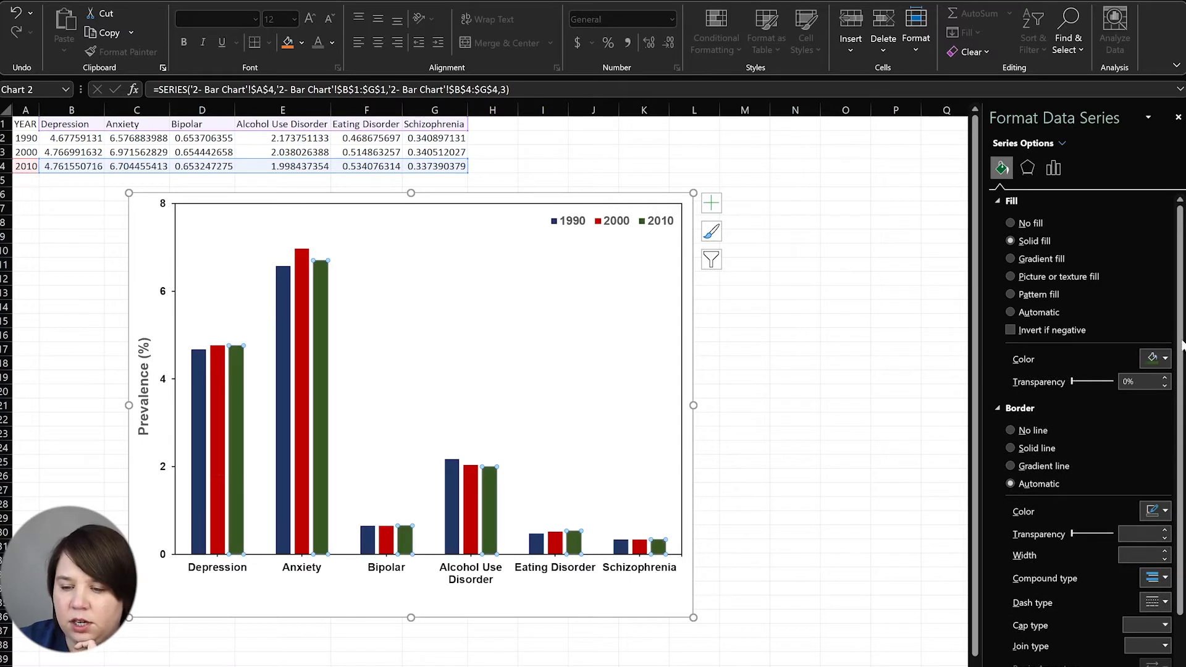
pyautogui.click(902, 382)
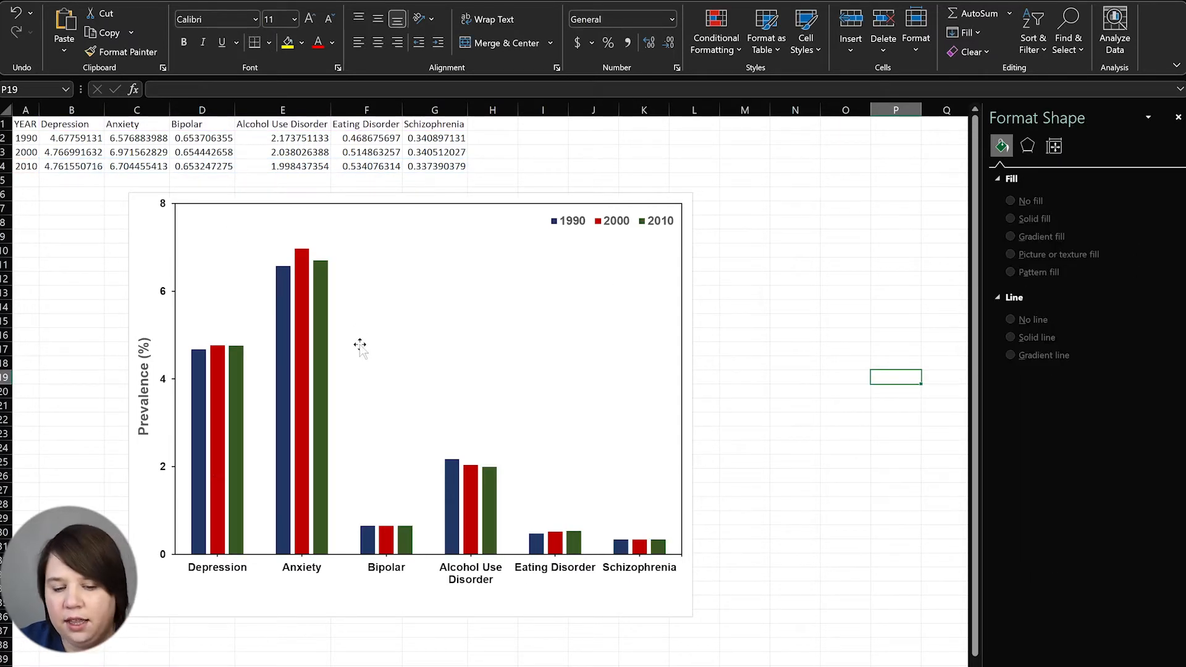
# Give the 1990 bars a diagonal-stripe pattern fill
pyautogui.click(199, 468)
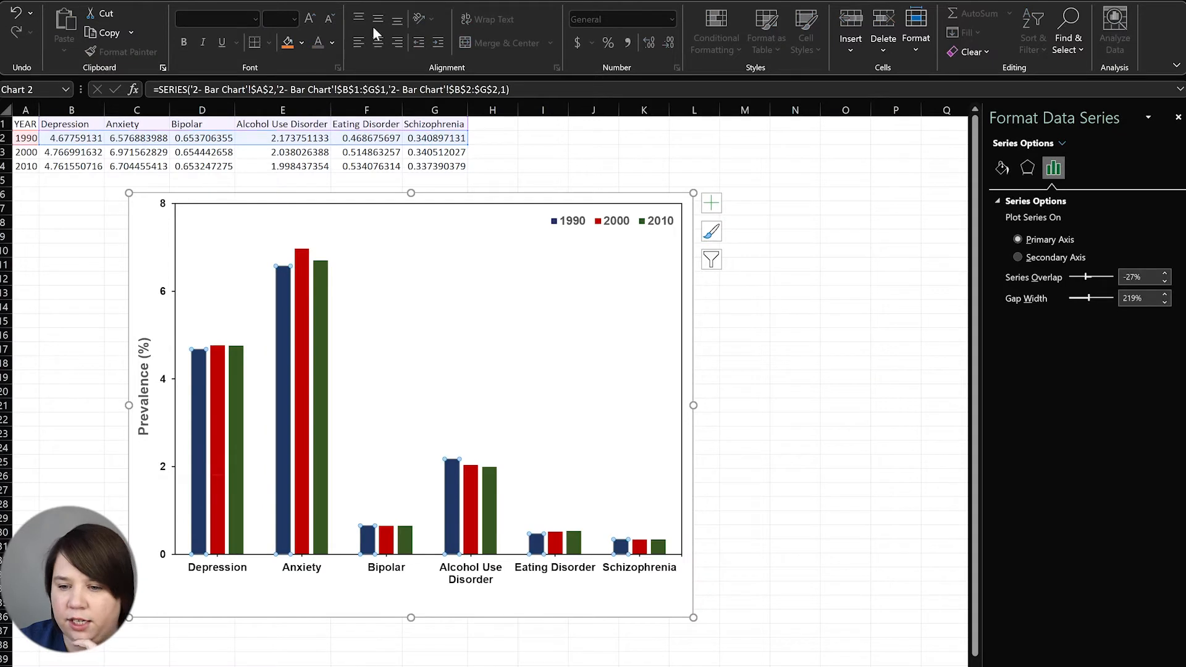
pyautogui.click(1002, 169)
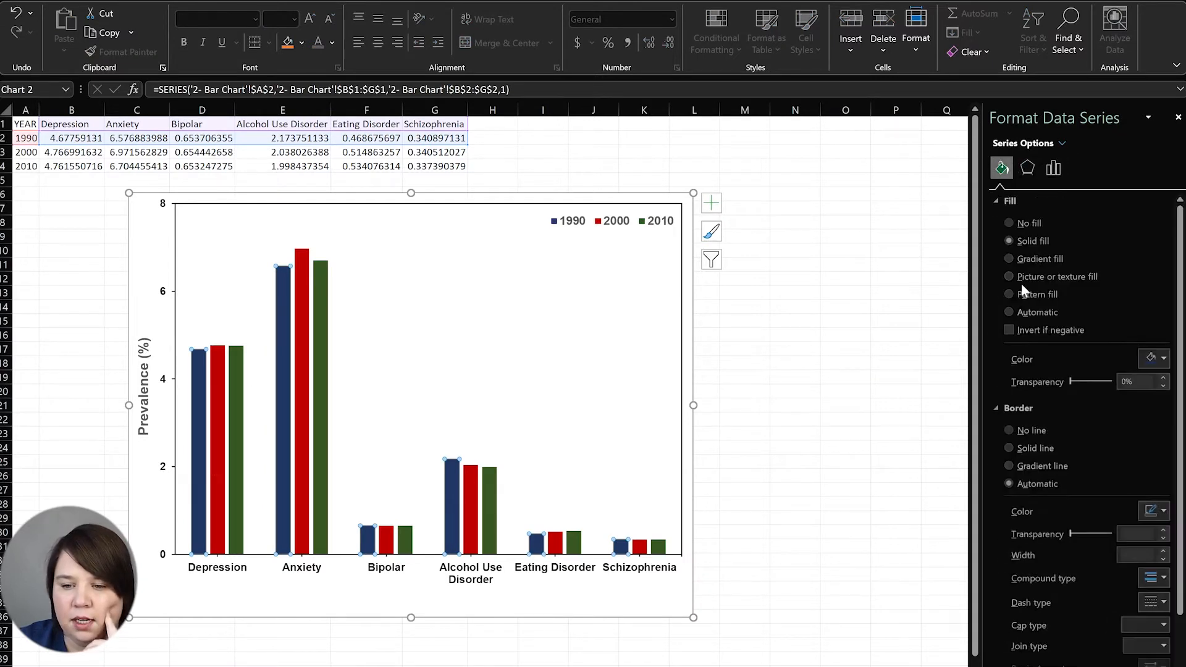
pyautogui.click(1029, 295)
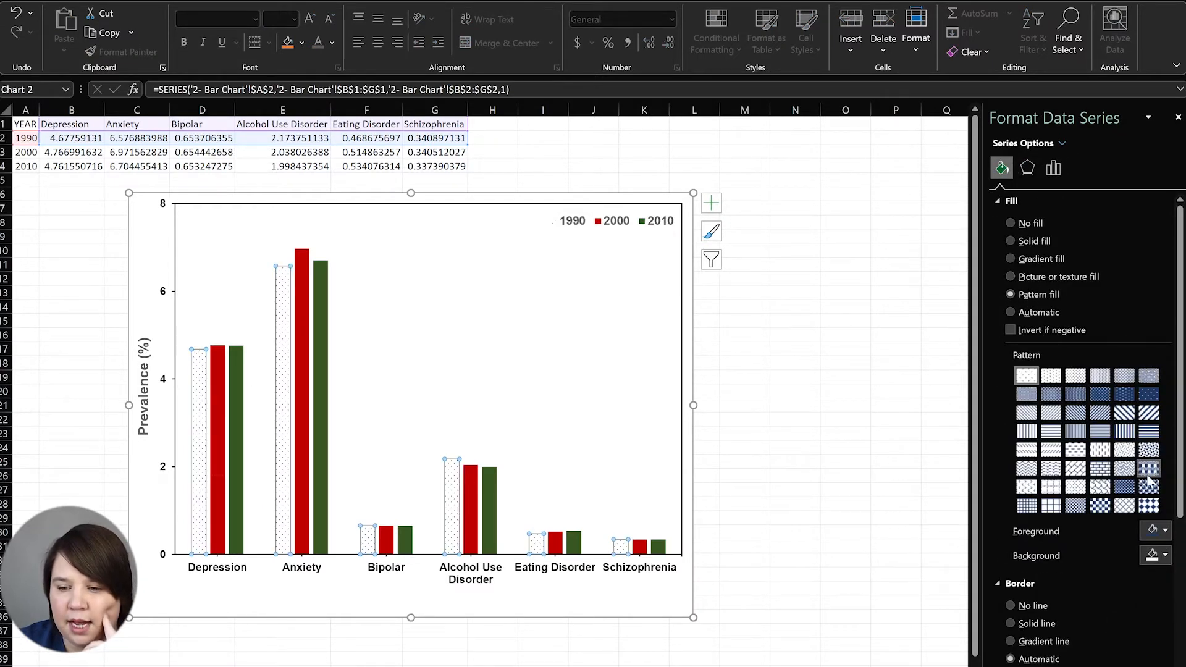
pyautogui.click(1026, 414)
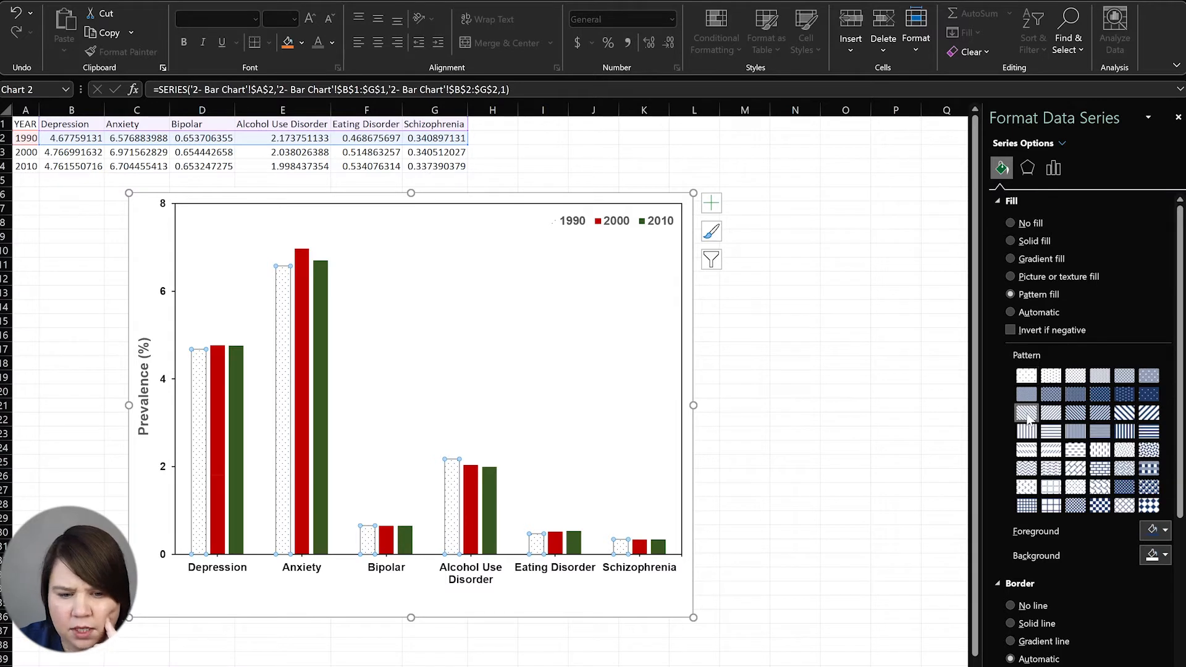
# Give the 2000 bars a wide diagonal-stripe pattern fill after trying other stripe patterns
pyautogui.click(213, 407)
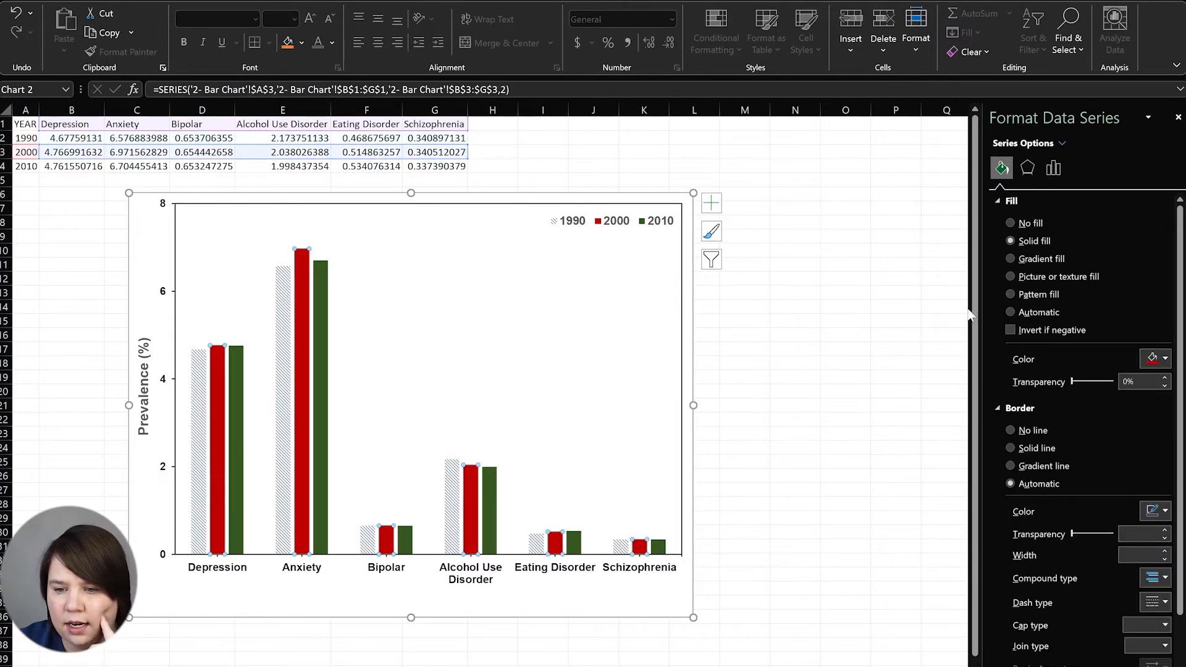
pyautogui.click(1033, 296)
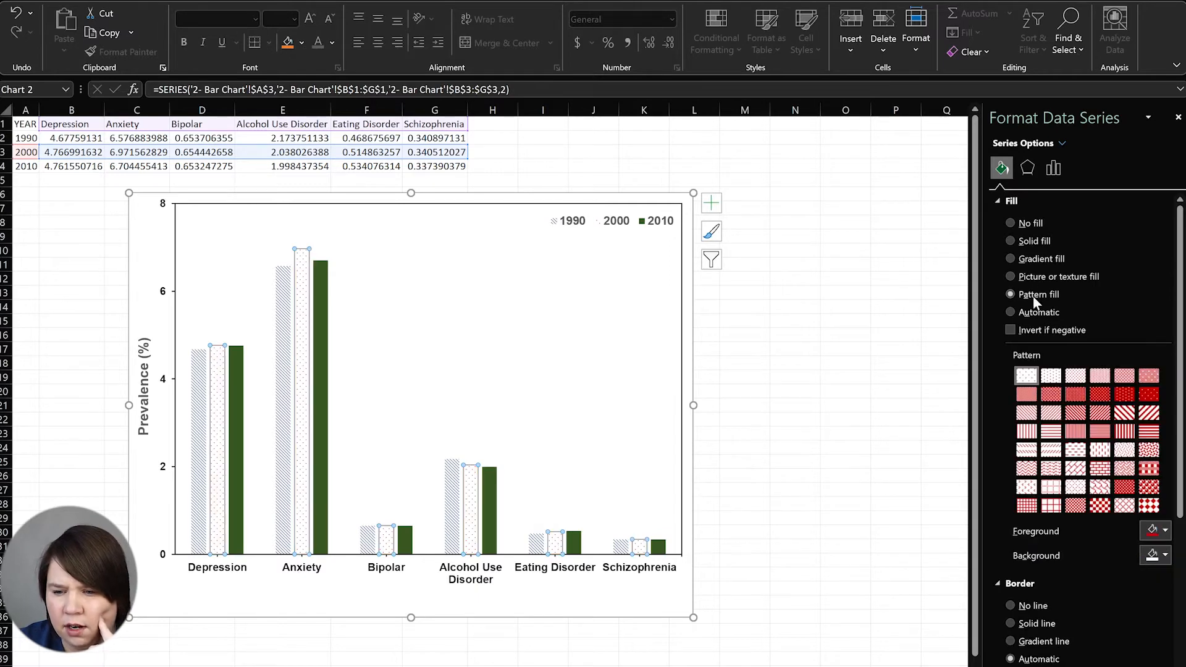
pyautogui.click(1073, 416)
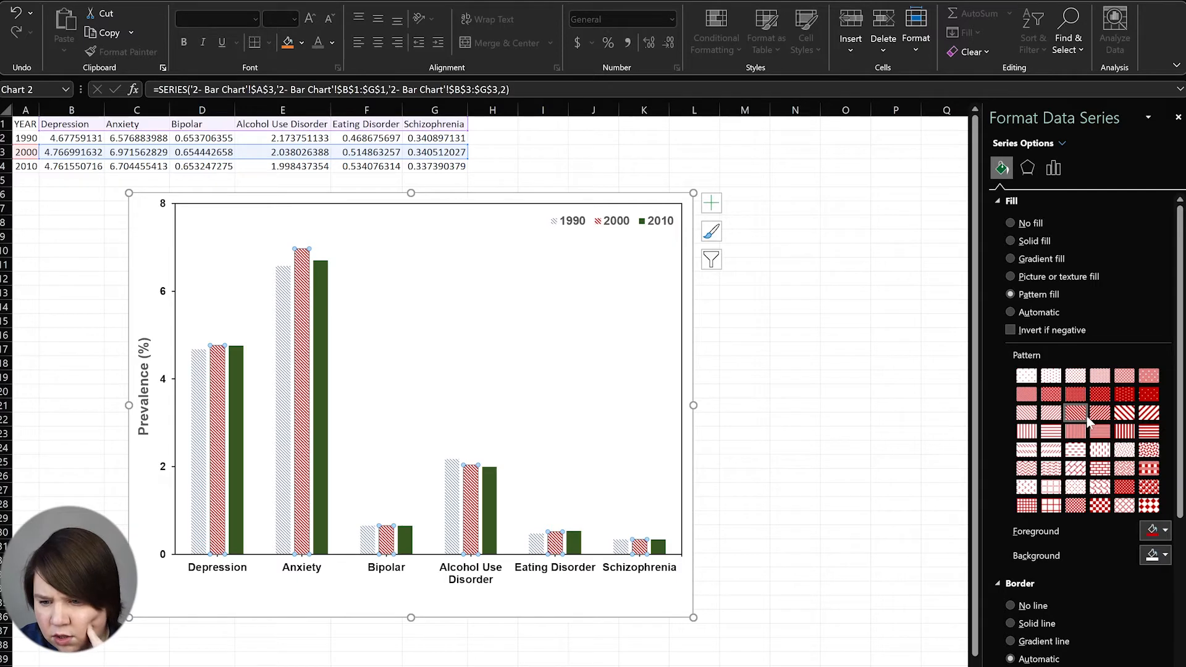
pyautogui.click(1097, 420)
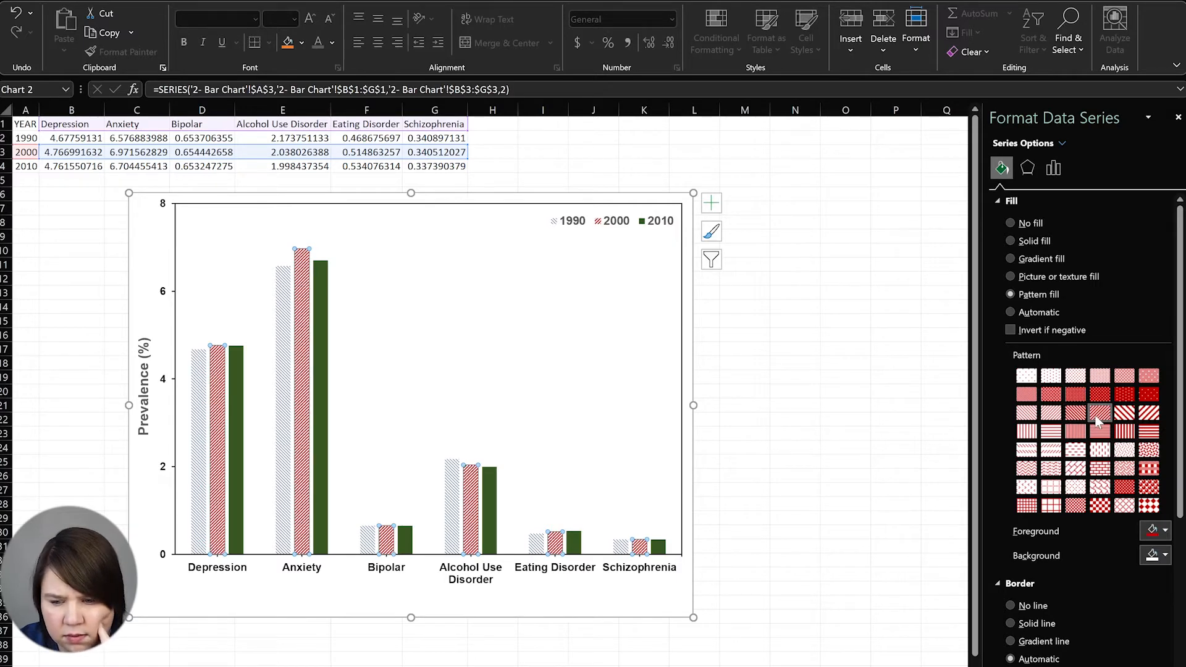
pyautogui.click(1075, 415)
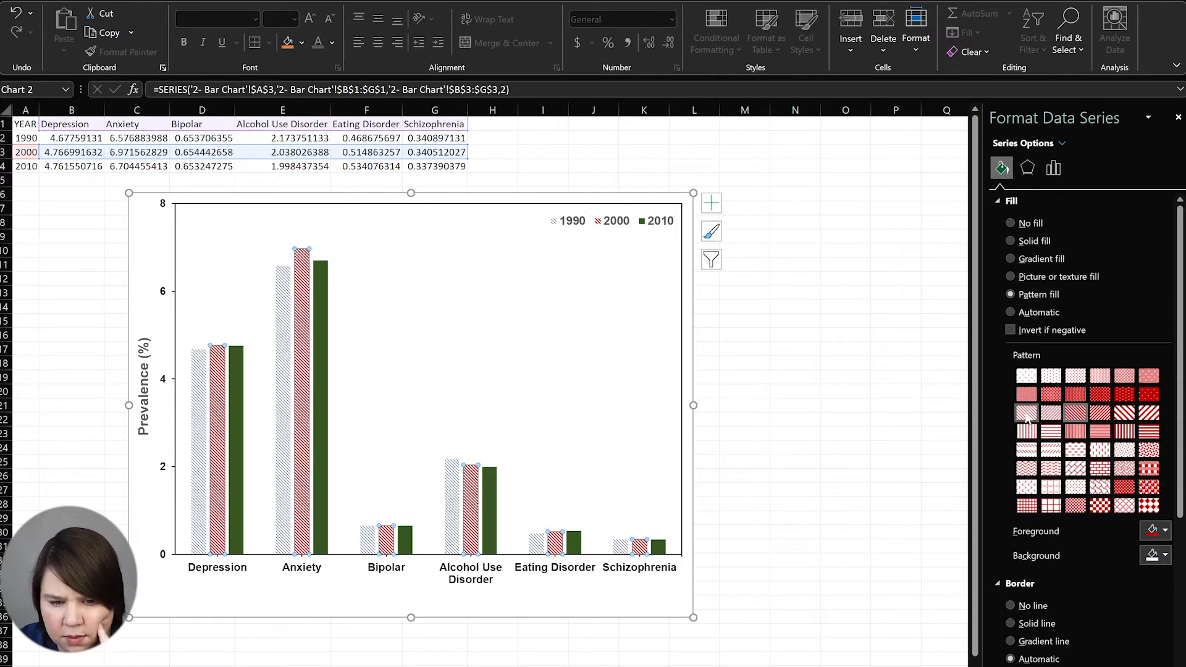
pyautogui.click(1127, 416)
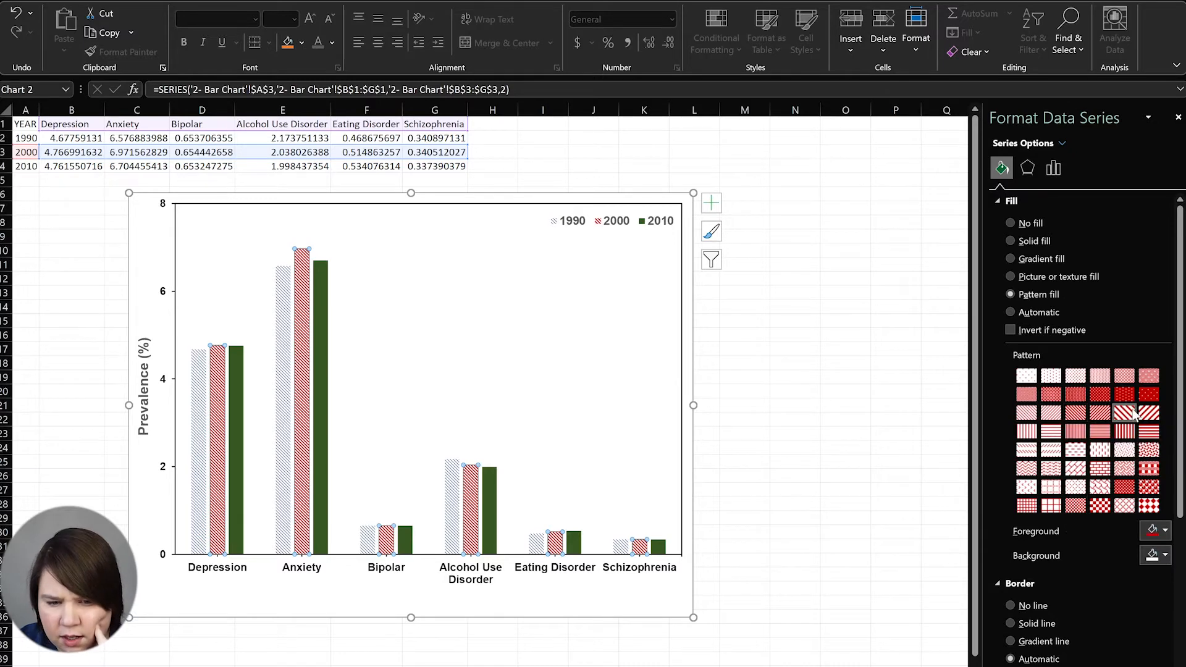
pyautogui.click(321, 392)
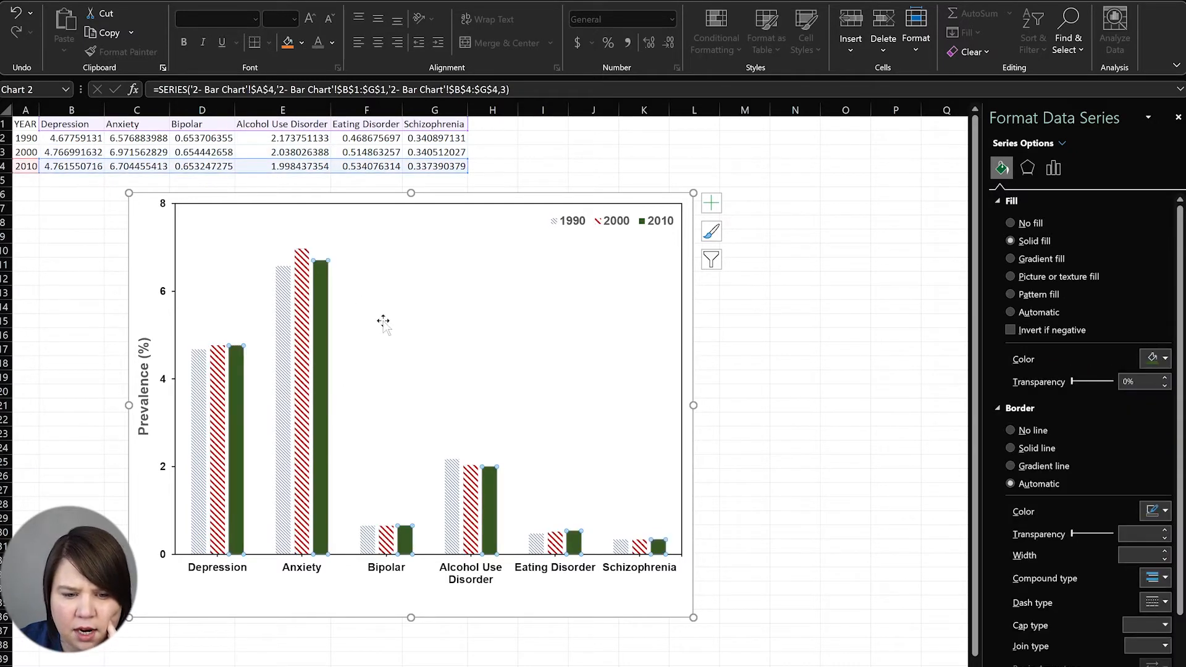
pyautogui.click(199, 402)
pyautogui.click(796, 448)
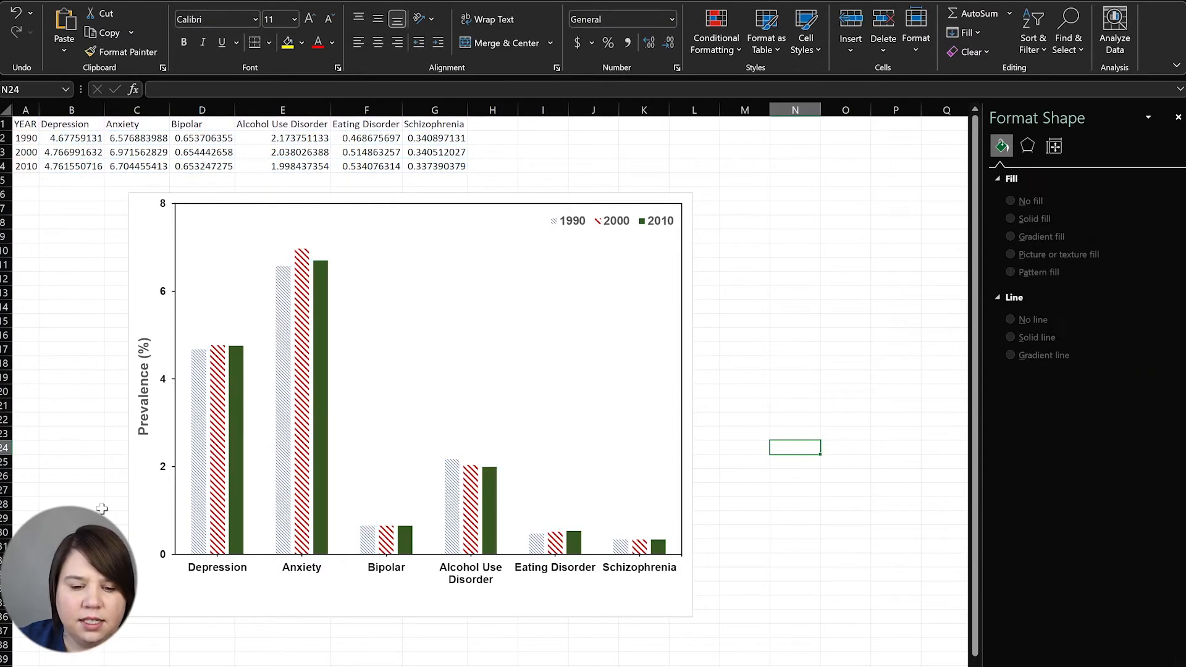
# Change the 1990 pattern foreground colour from grey to blue, trying several blue shades
pyautogui.click(201, 383)
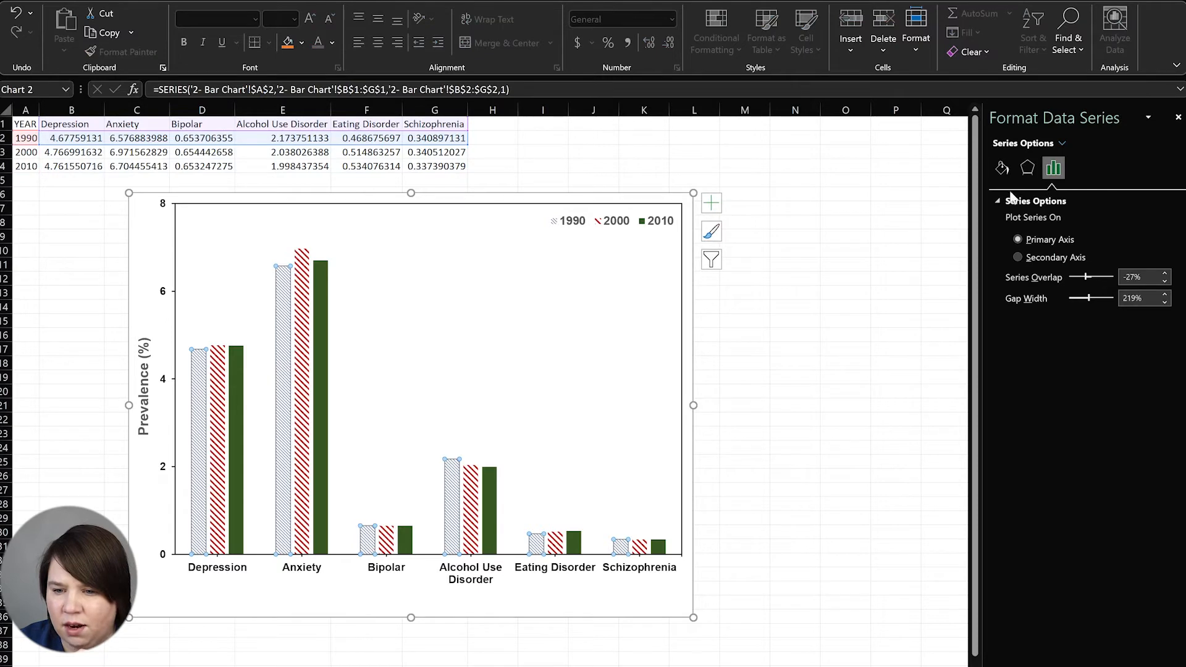
pyautogui.click(1002, 168)
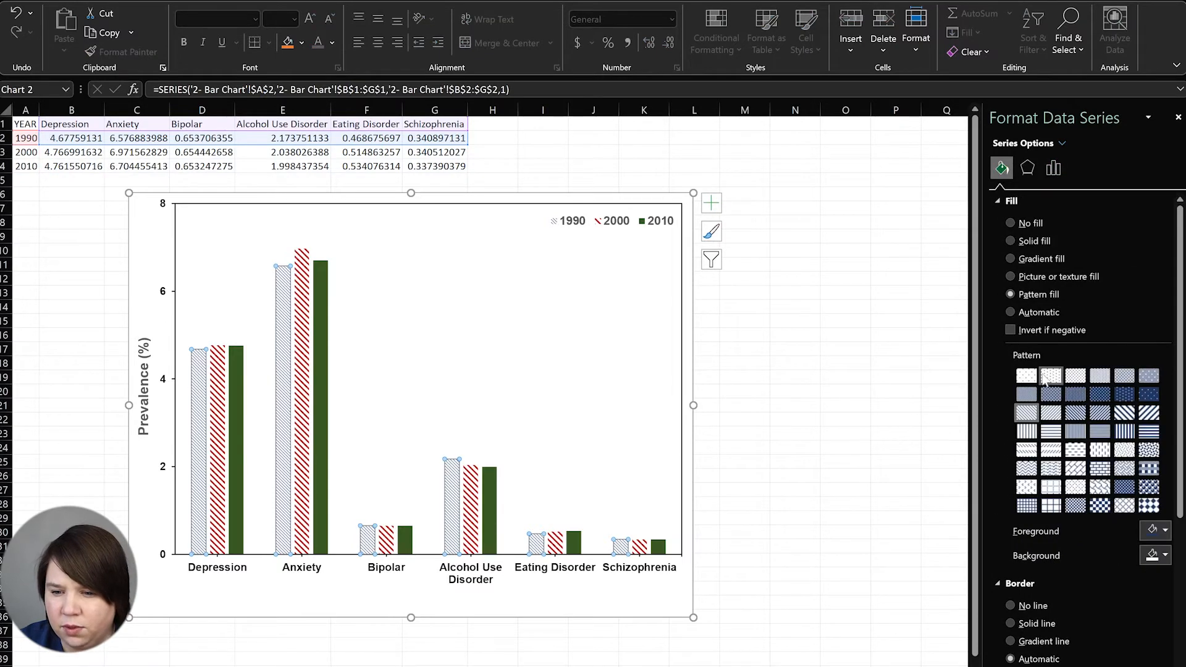
pyautogui.click(1165, 532)
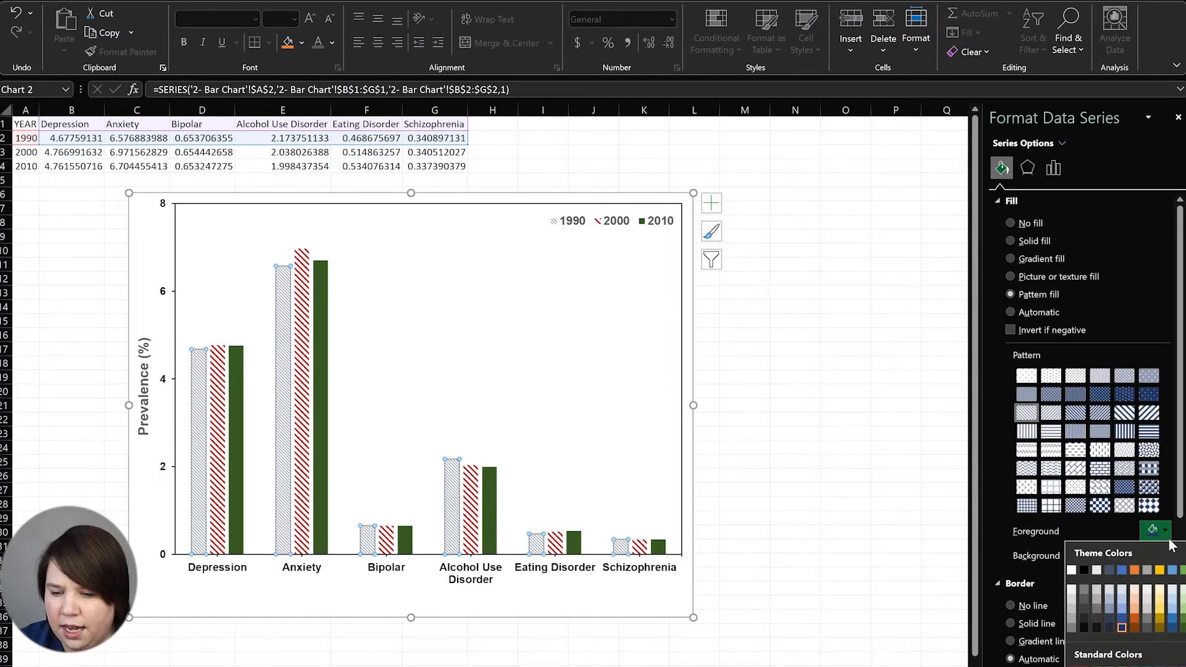
pyautogui.click(1120, 626)
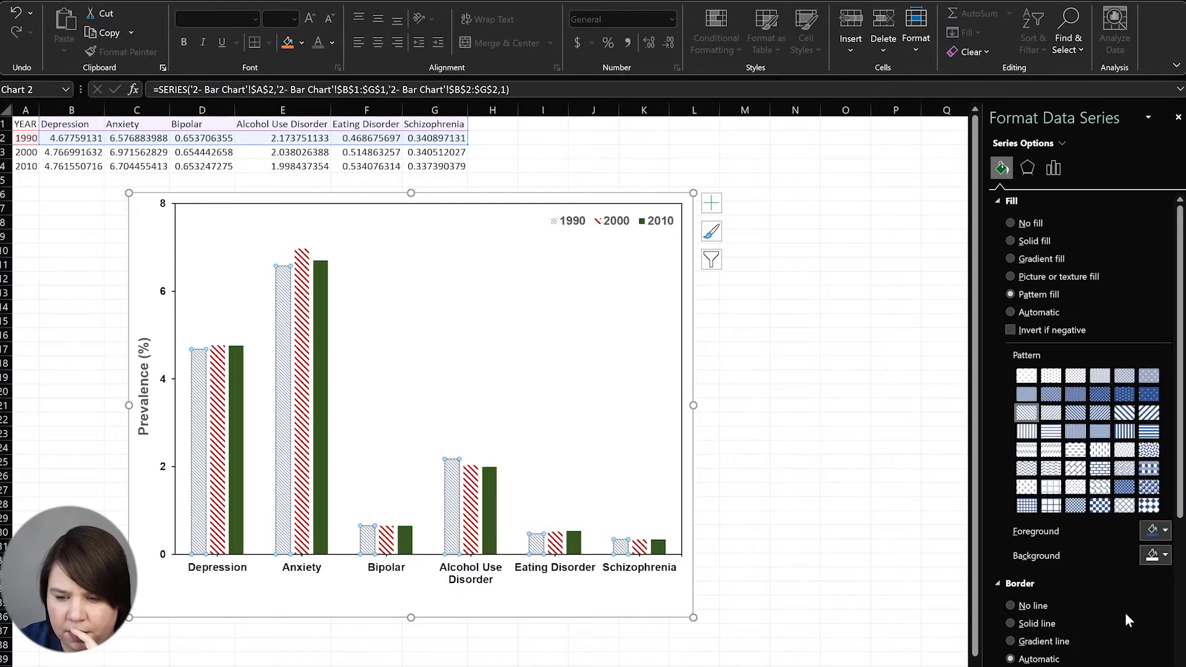
pyautogui.click(1166, 530)
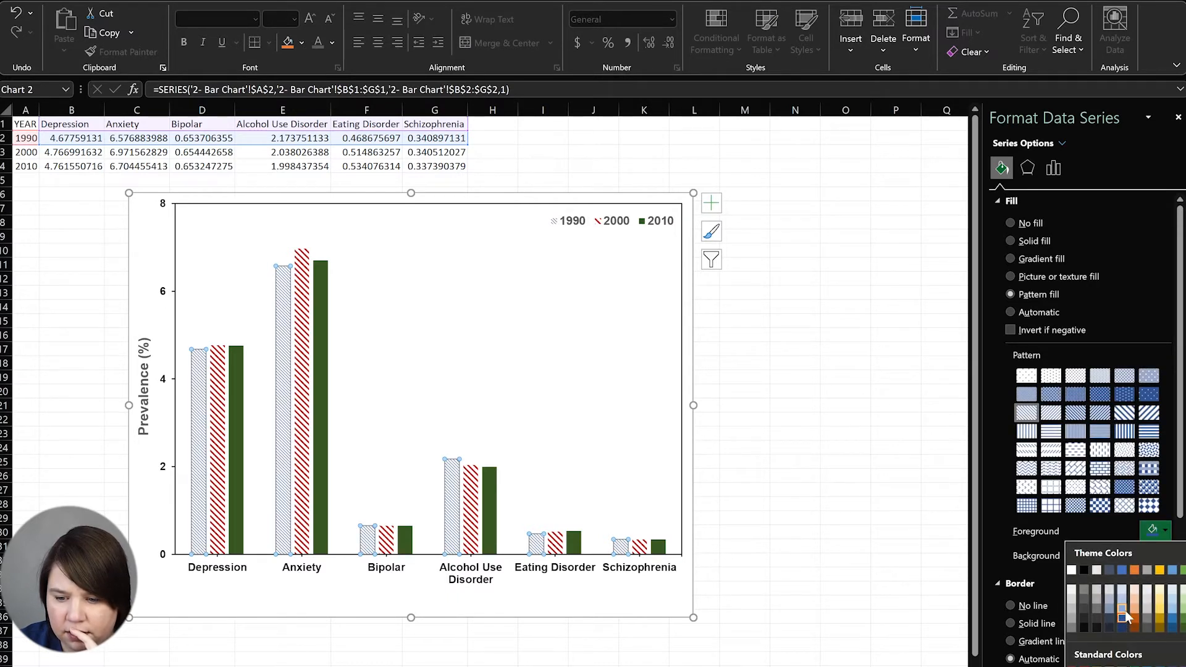
pyautogui.click(1121, 611)
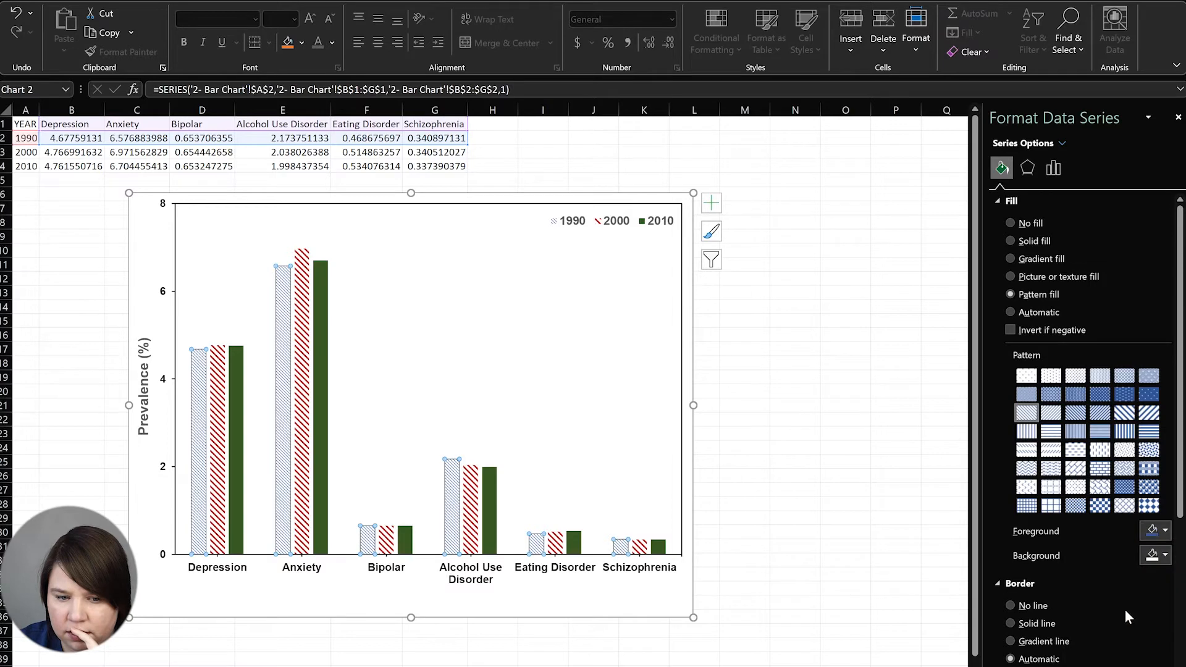
pyautogui.click(1165, 530)
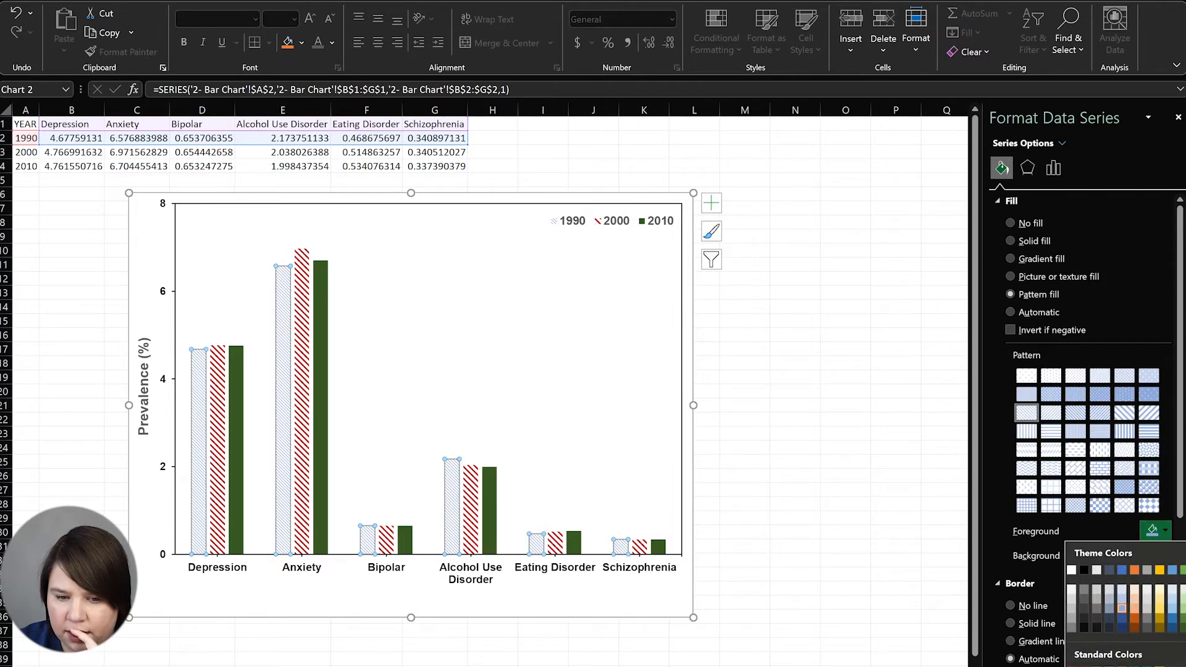
pyautogui.click(1160, 666)
pyautogui.click(925, 416)
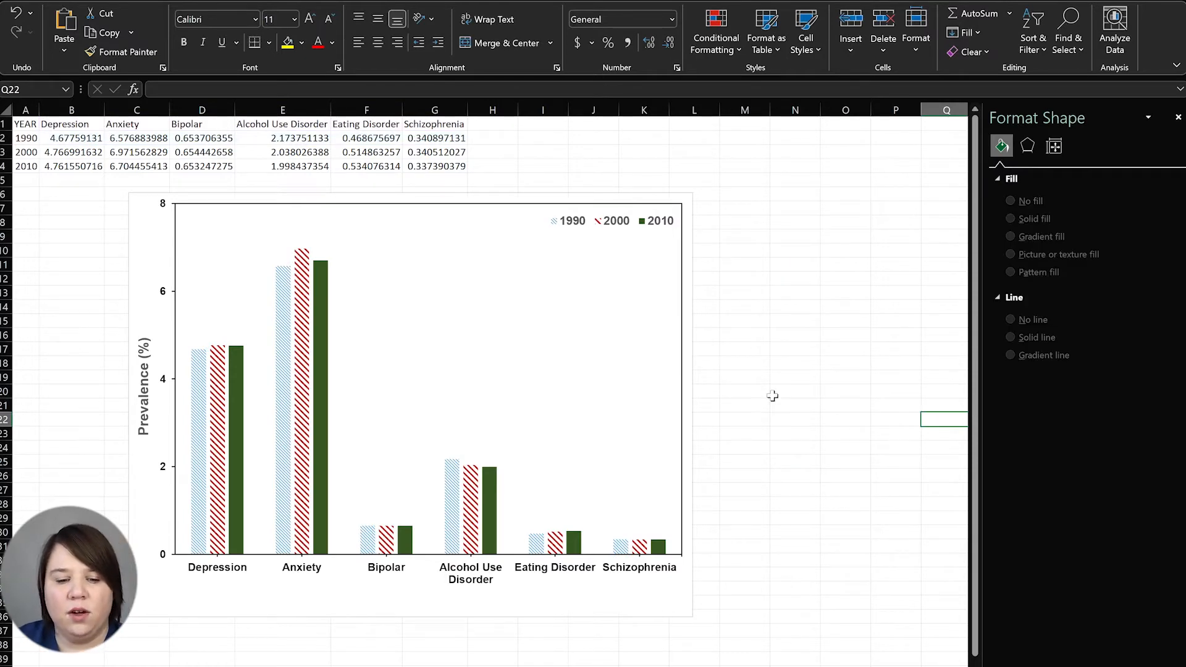
pyautogui.click(223, 491)
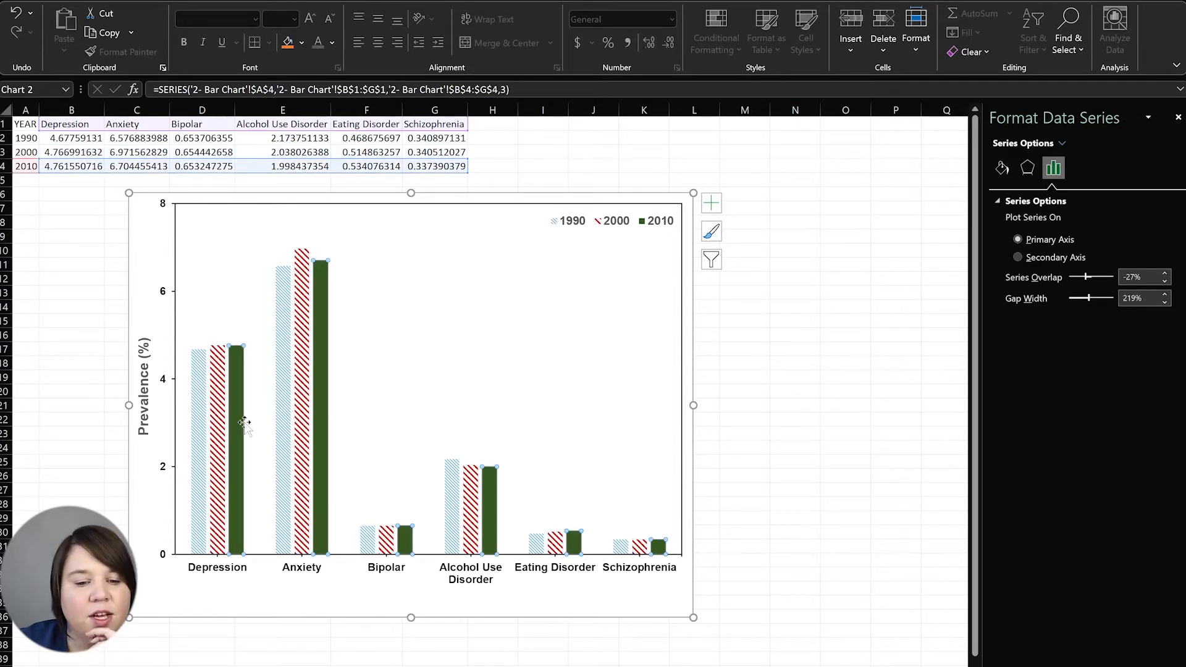
# Set the 1990 bars' hatch pattern foreground colour to dark red
pyautogui.click(224, 449)
pyautogui.click(205, 459)
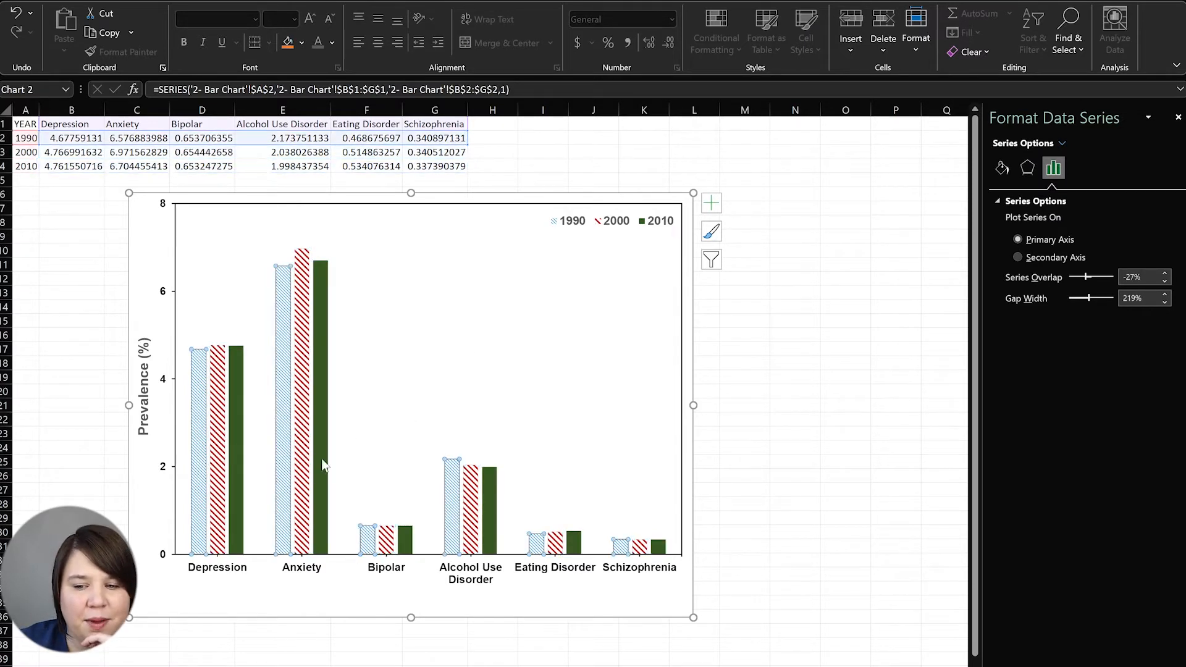
pyautogui.click(1001, 168)
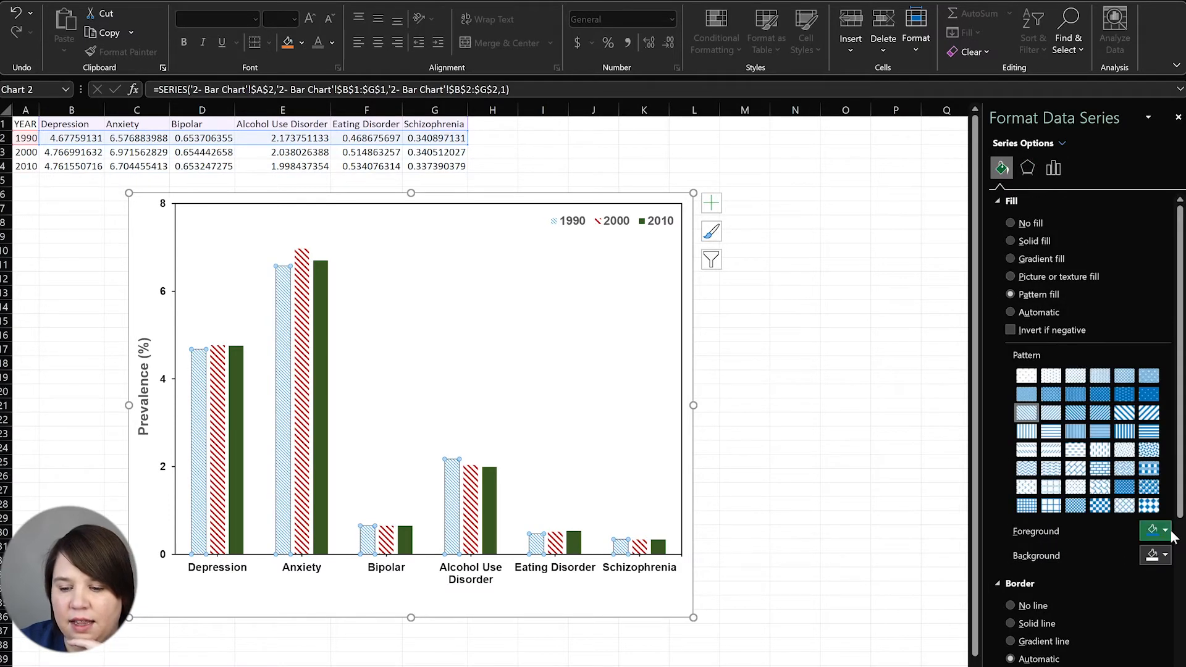
pyautogui.click(1166, 532)
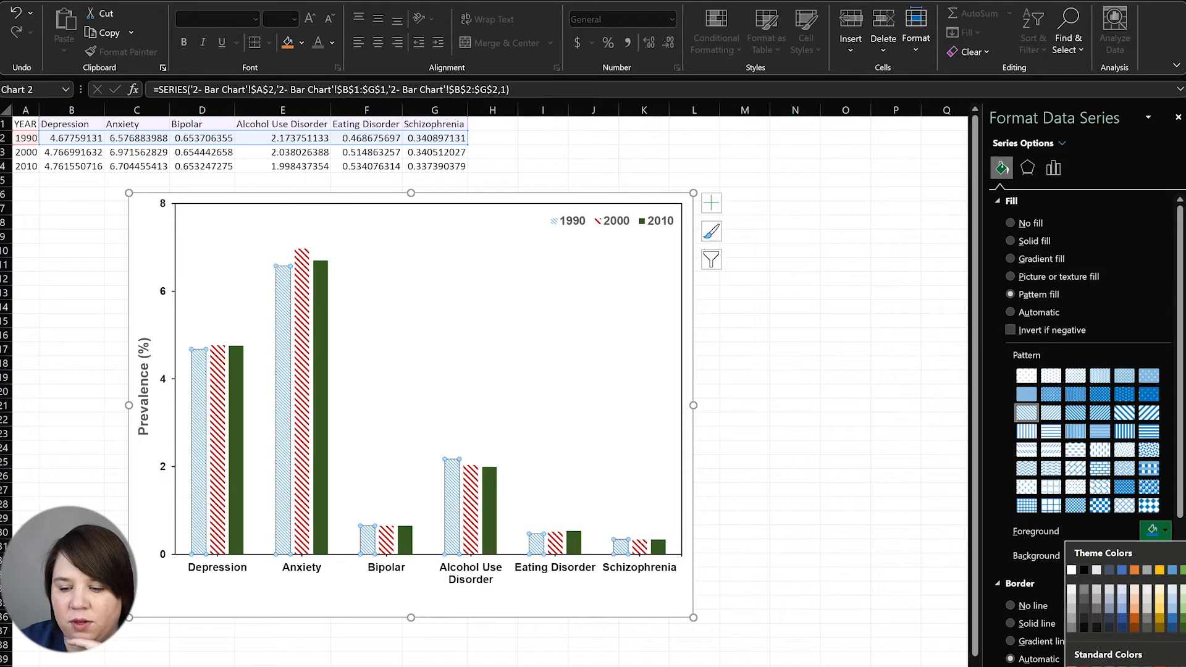
pyautogui.click(1072, 666)
# Change the 2000 bars' hatch pattern foreground colour to dark grey
pyautogui.click(219, 414)
pyautogui.click(1165, 530)
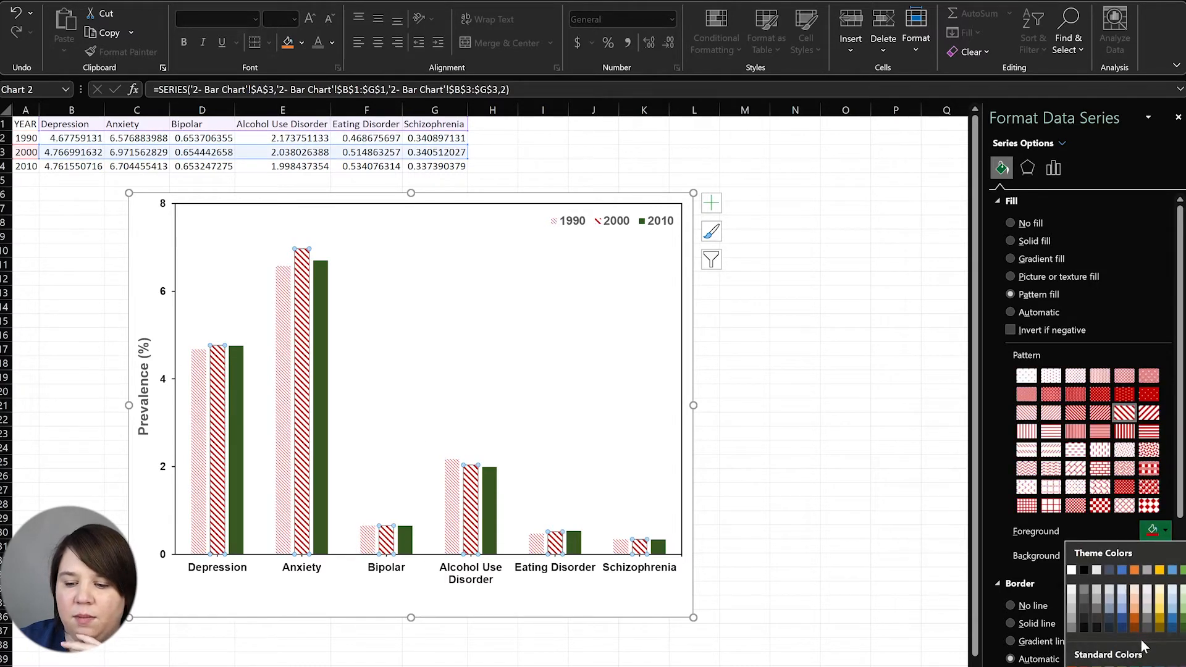
pyautogui.click(1157, 266)
pyautogui.click(1167, 531)
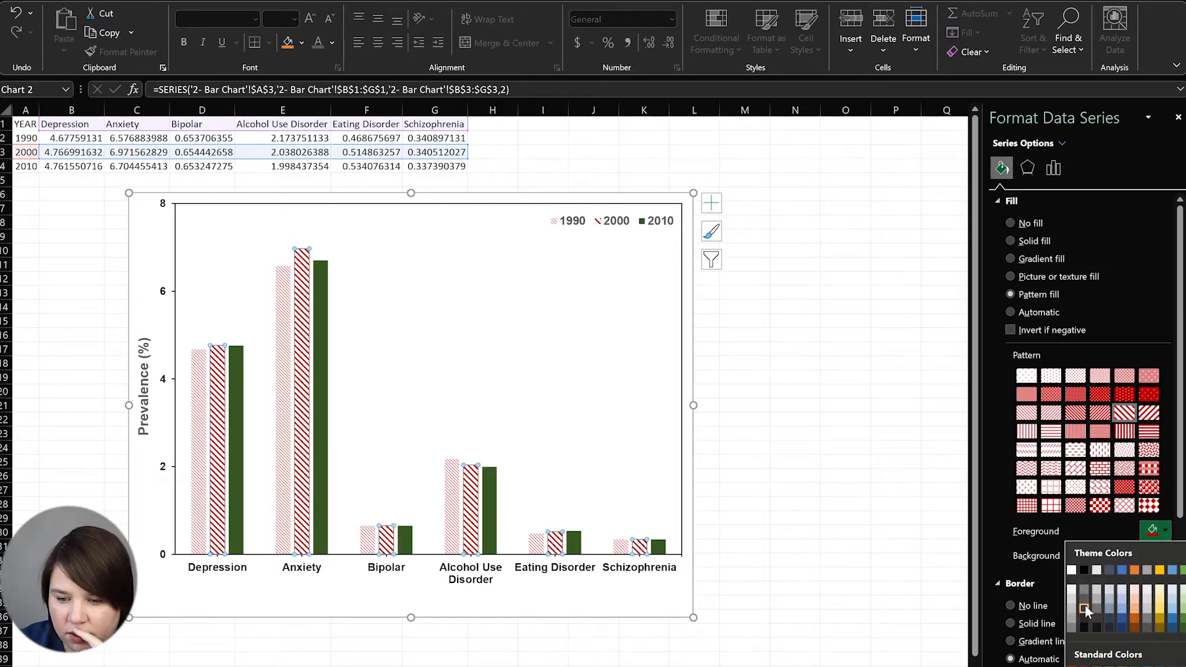
pyautogui.click(1085, 588)
# Recolour the 1990 hatch pattern to grey, then a darker grey
pyautogui.click(198, 435)
pyautogui.click(1166, 533)
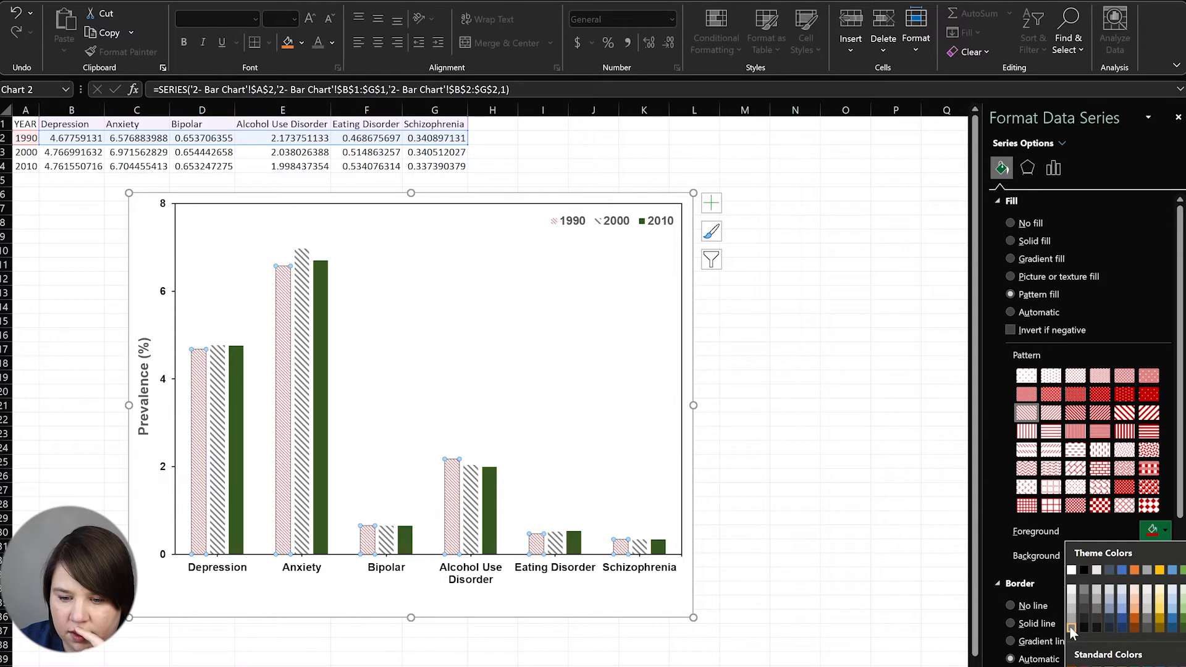
pyautogui.click(1071, 626)
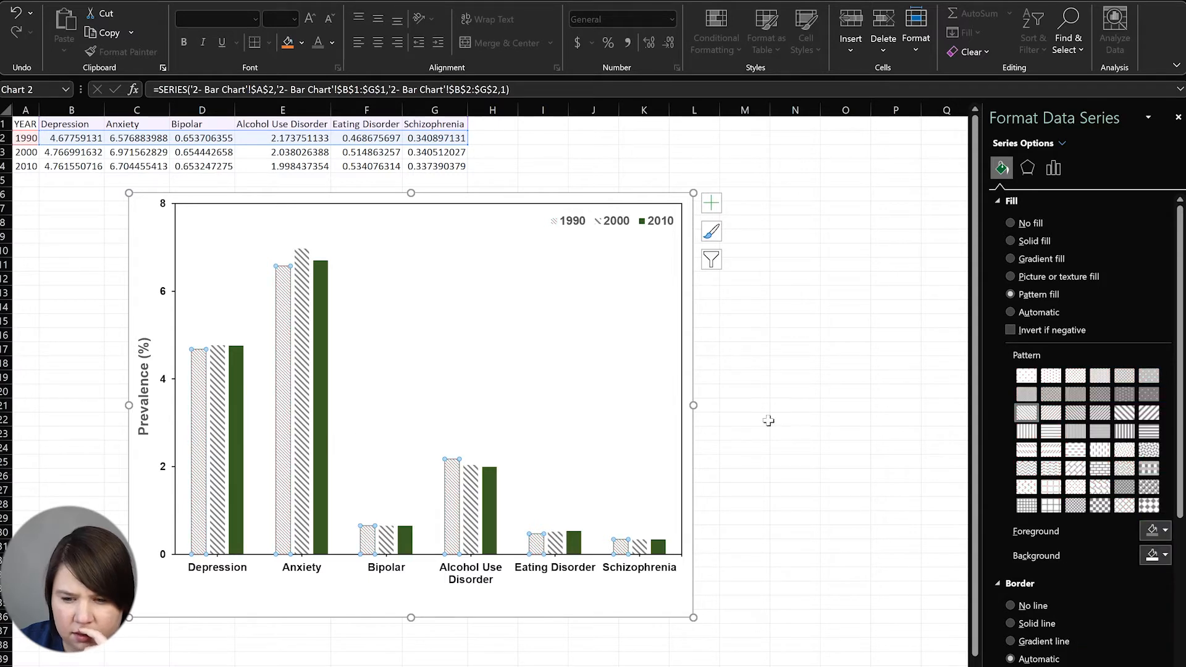
pyautogui.click(1157, 535)
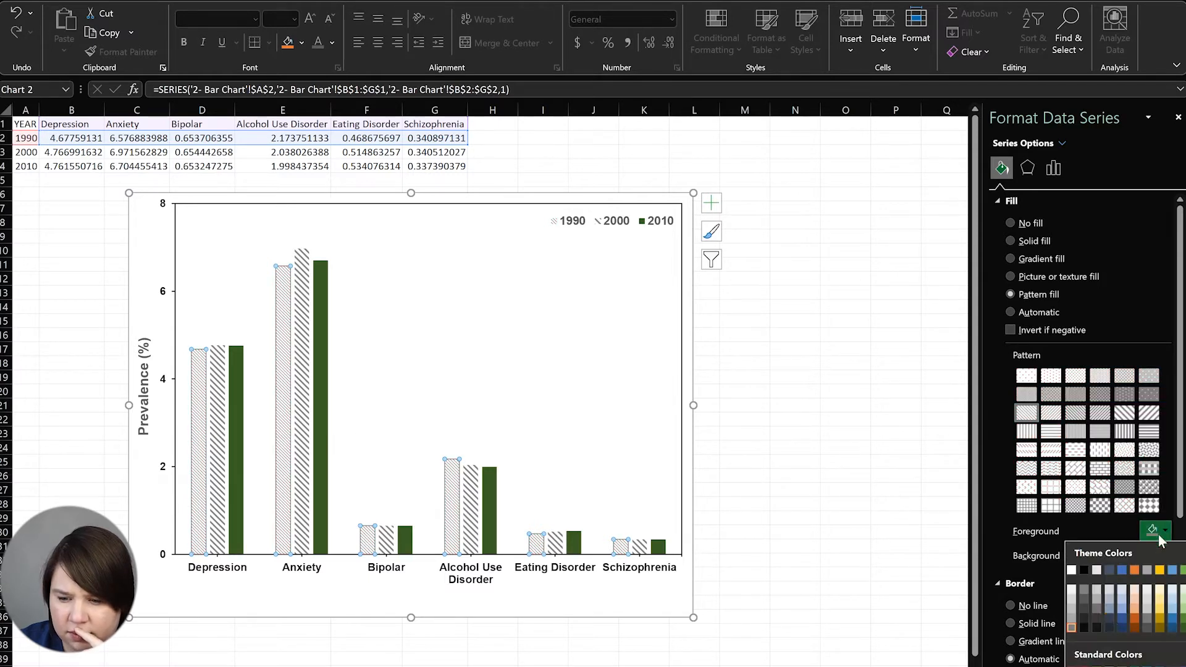
pyautogui.click(1083, 608)
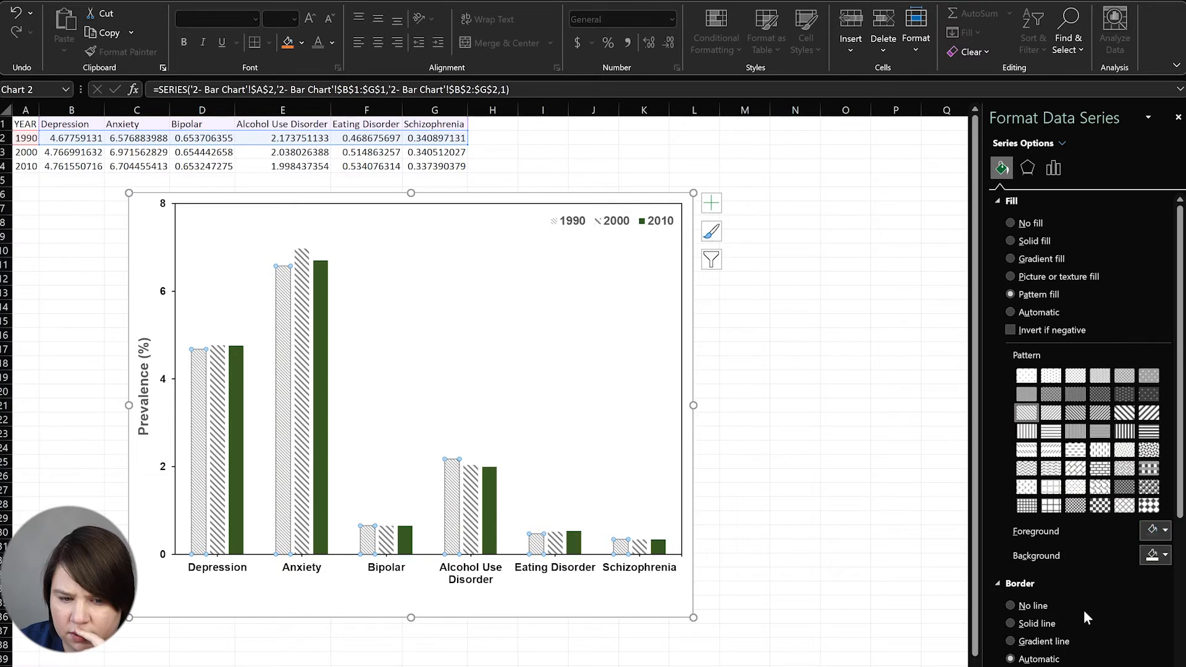
pyautogui.click(320, 445)
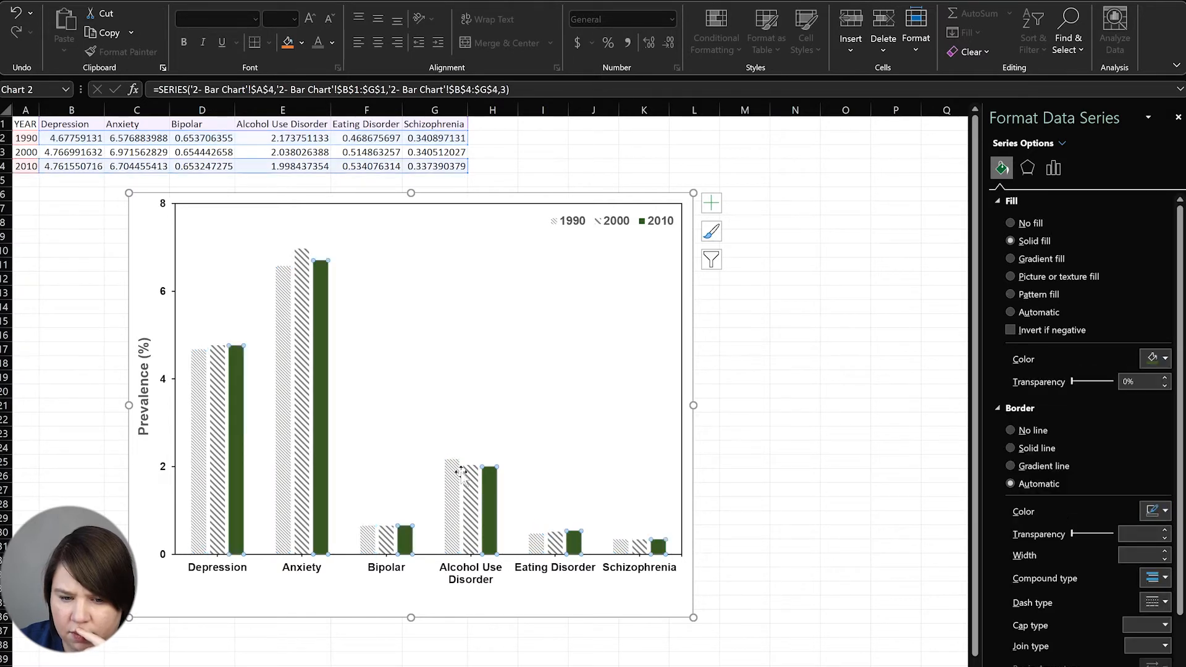
# Fill the 2010 bars with solid black
pyautogui.click(1166, 359)
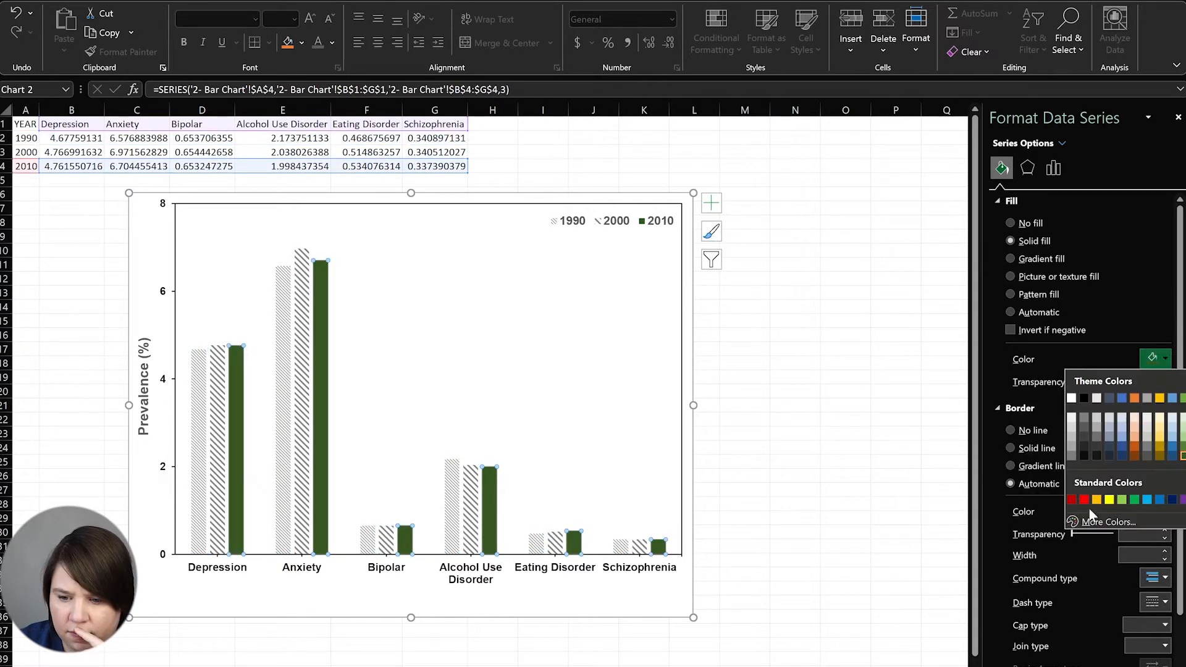
pyautogui.click(1084, 457)
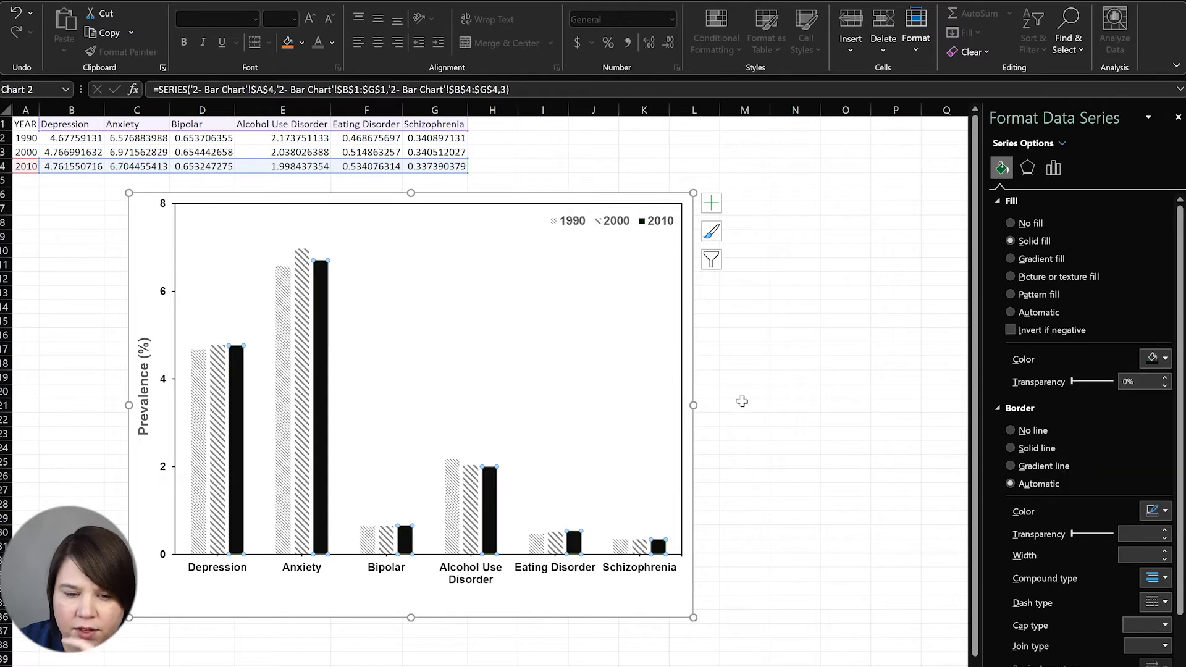
pyautogui.click(649, 400)
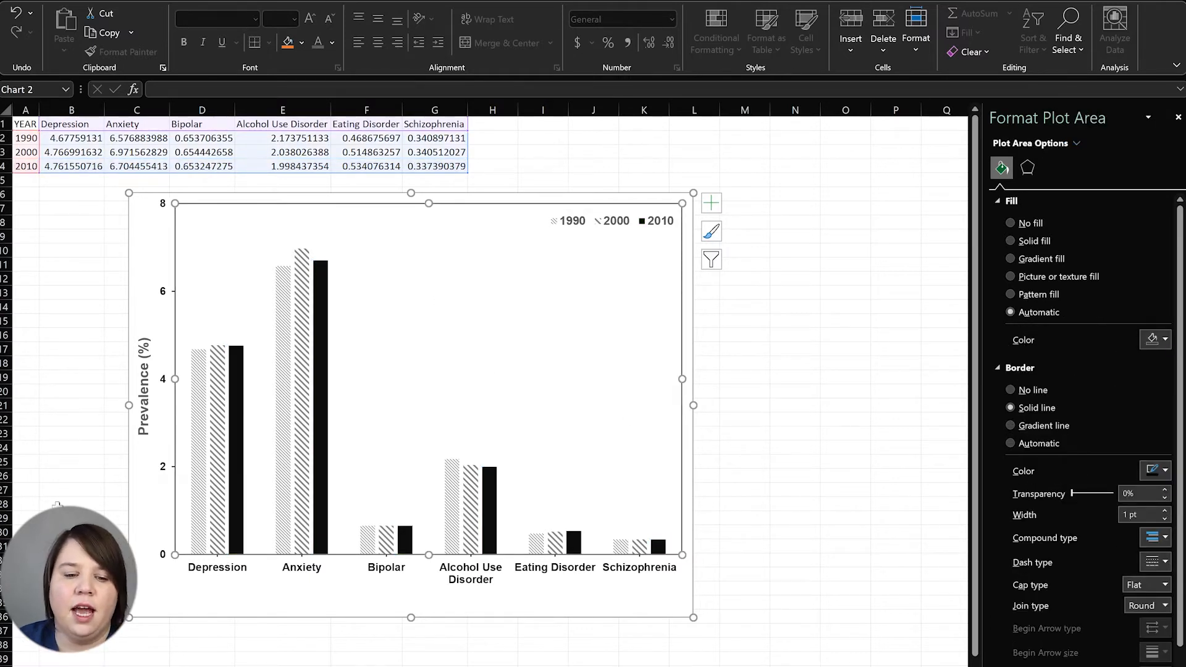
# Give the 2010 bars a solid black outline
pyautogui.click(234, 486)
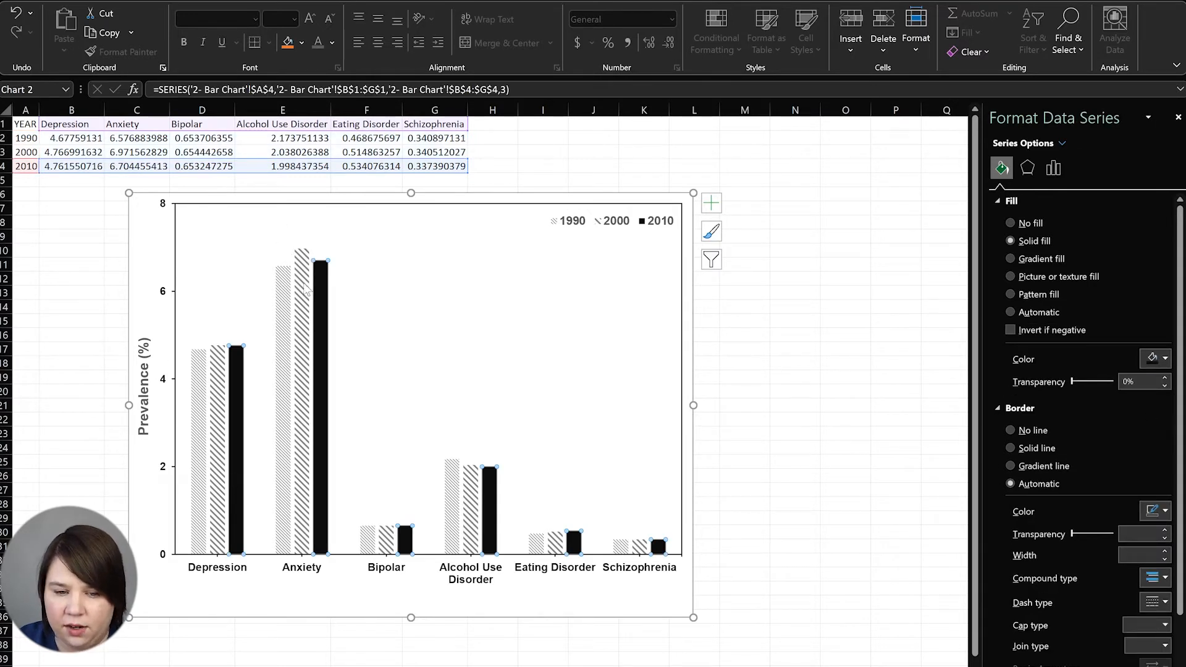
pyautogui.click(1025, 449)
pyautogui.click(1162, 511)
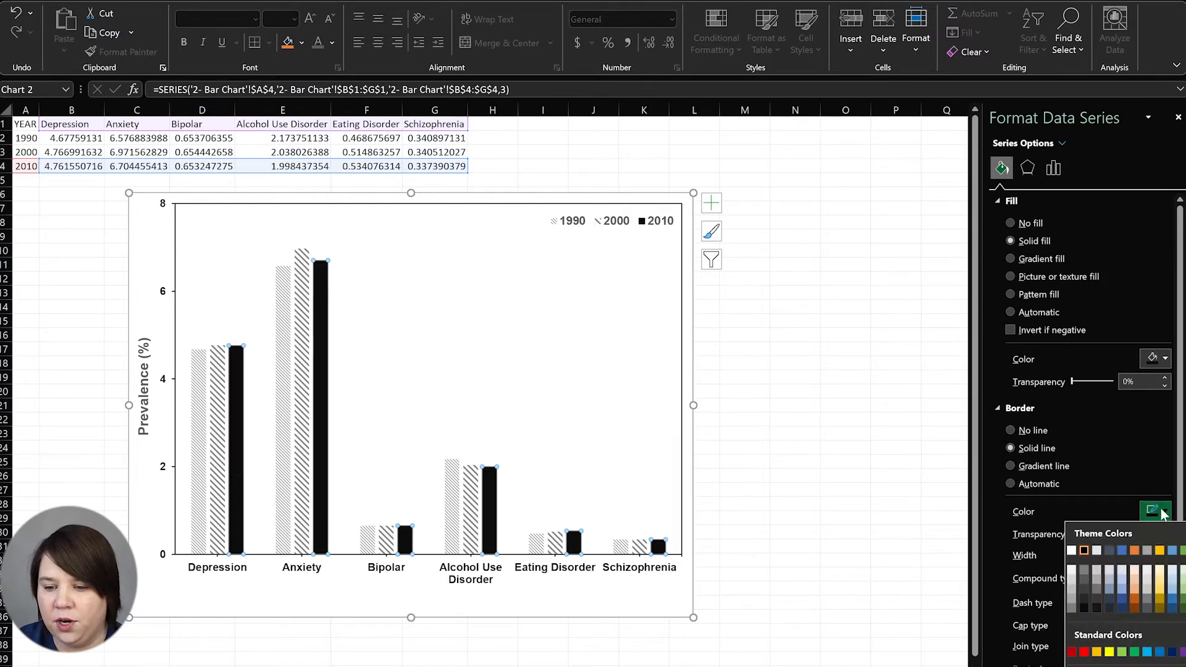
pyautogui.click(1086, 552)
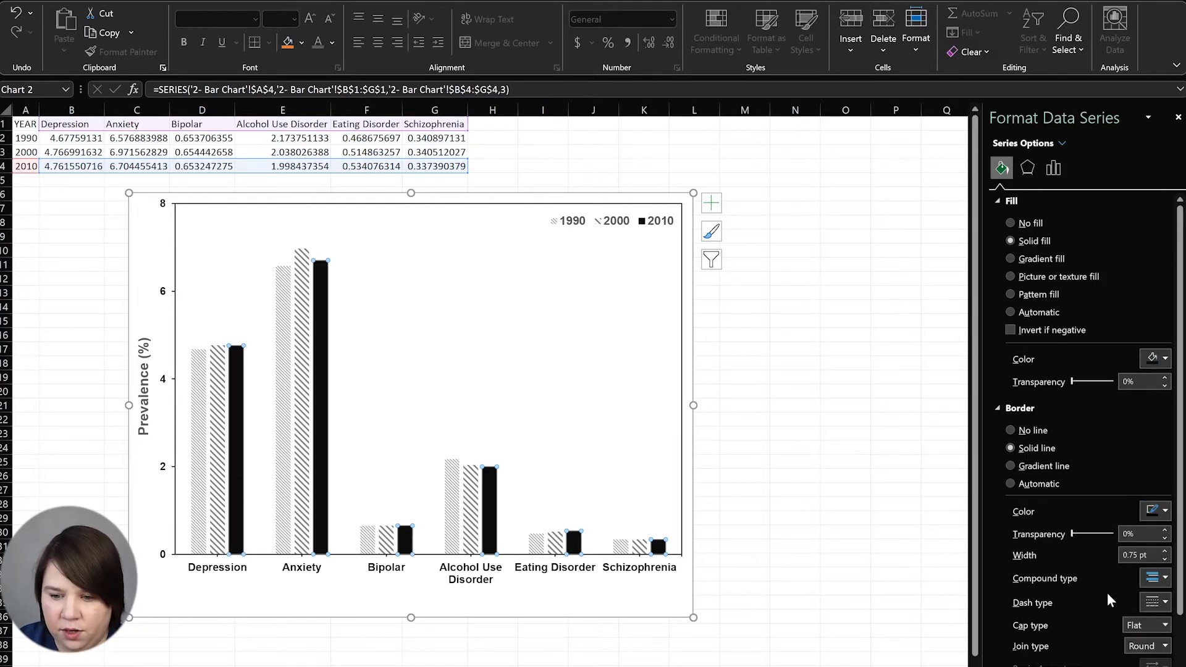
# Give the 2000 bars a solid-line outline
pyautogui.click(307, 314)
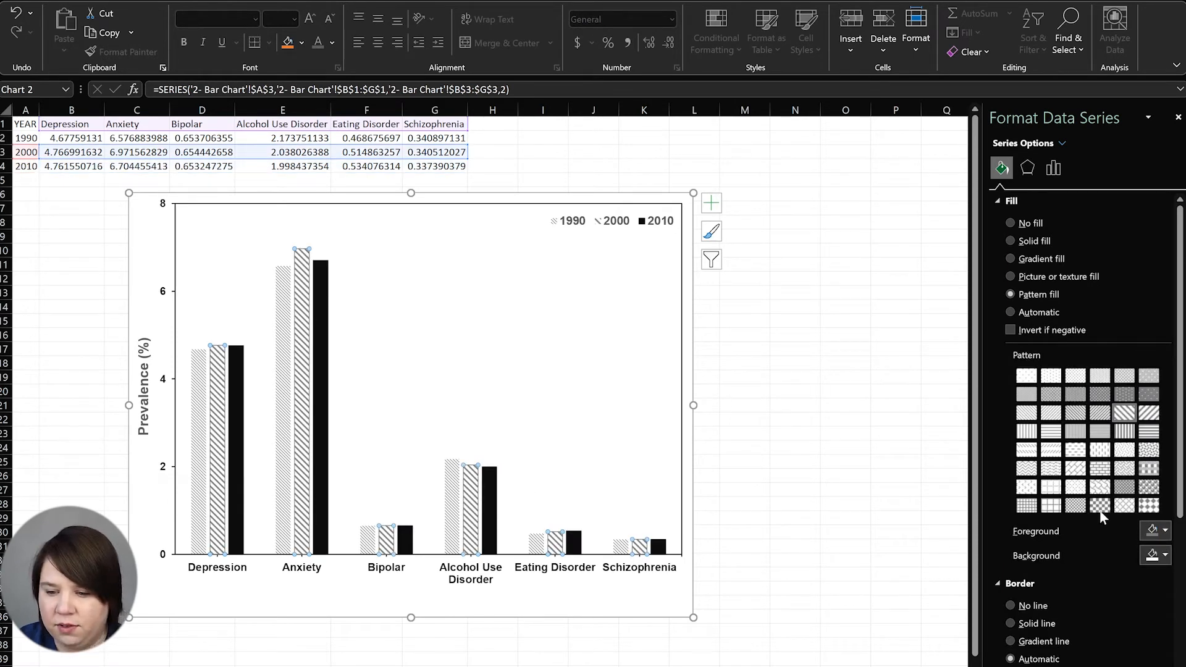
pyautogui.scroll(-2, 1061, 603)
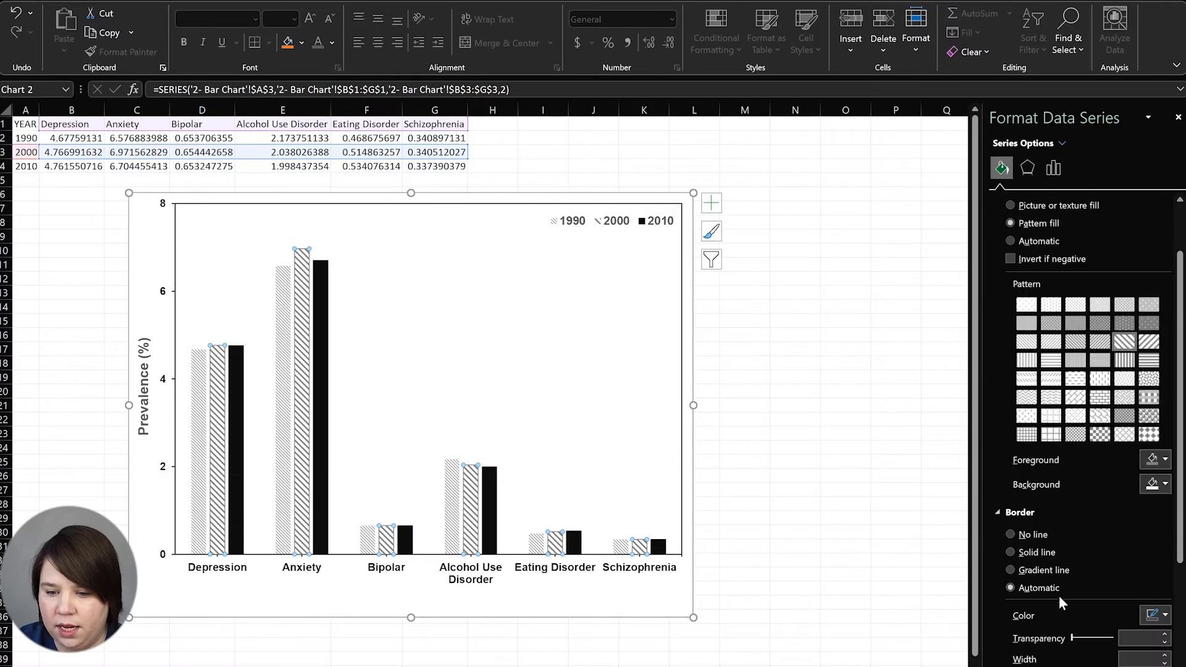
pyautogui.scroll(-1, 1026, 627)
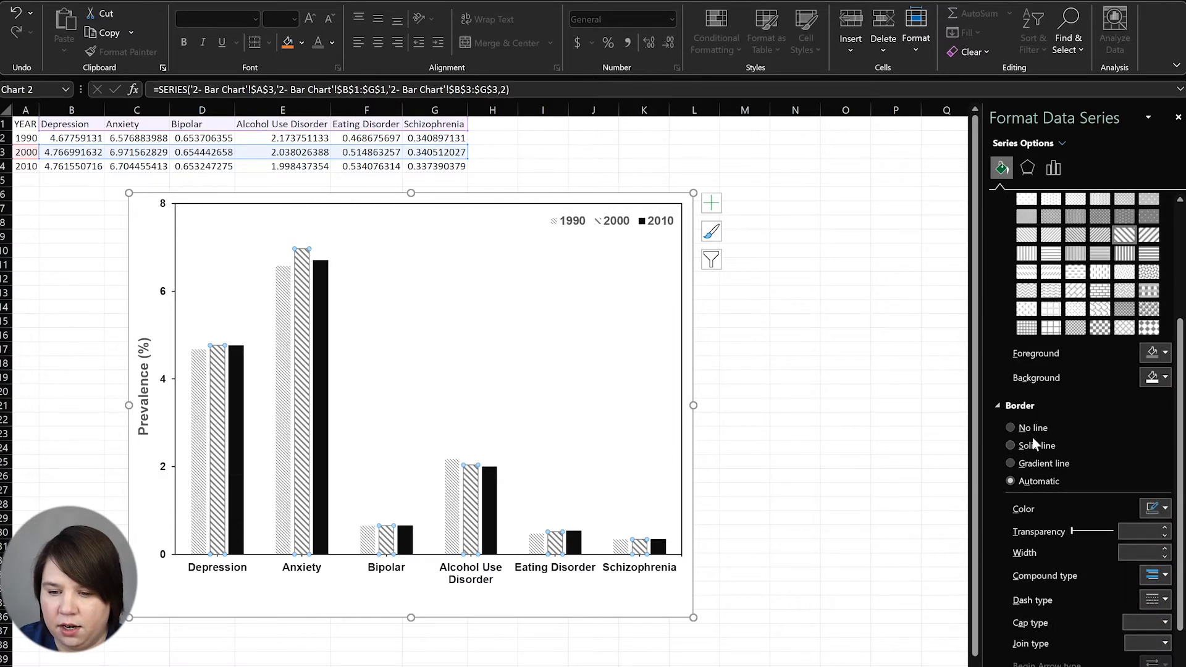
pyautogui.click(1166, 508)
pyautogui.click(1170, 513)
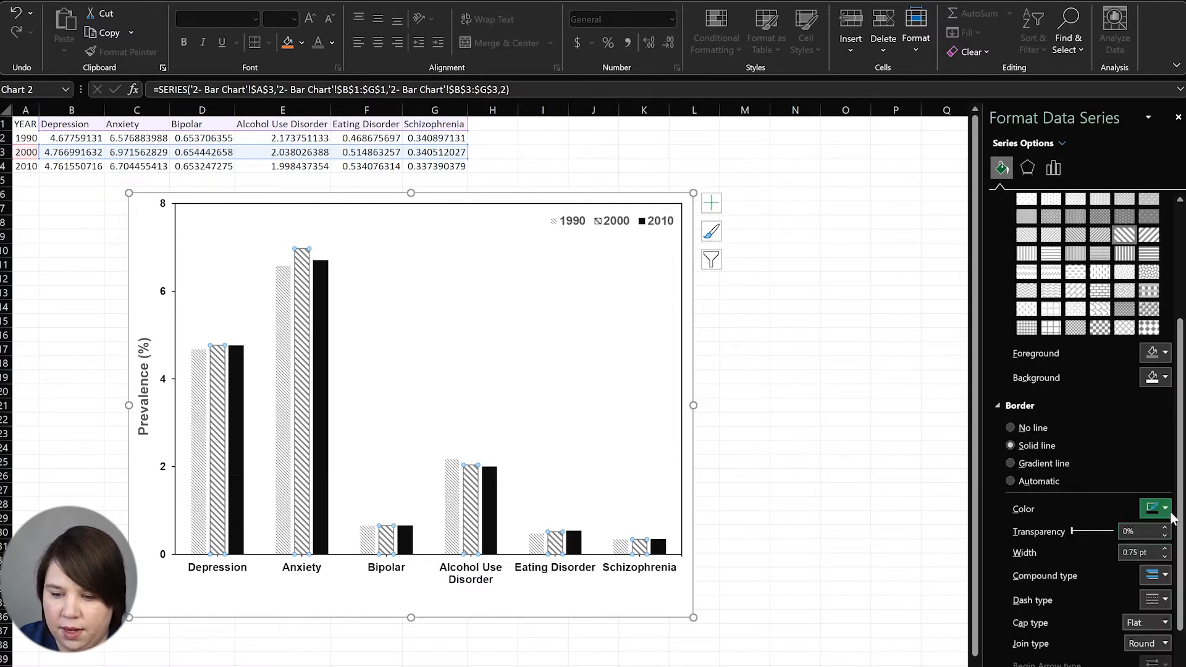
# Add a matching solid-line outline to the 1990 bars
pyautogui.click(199, 391)
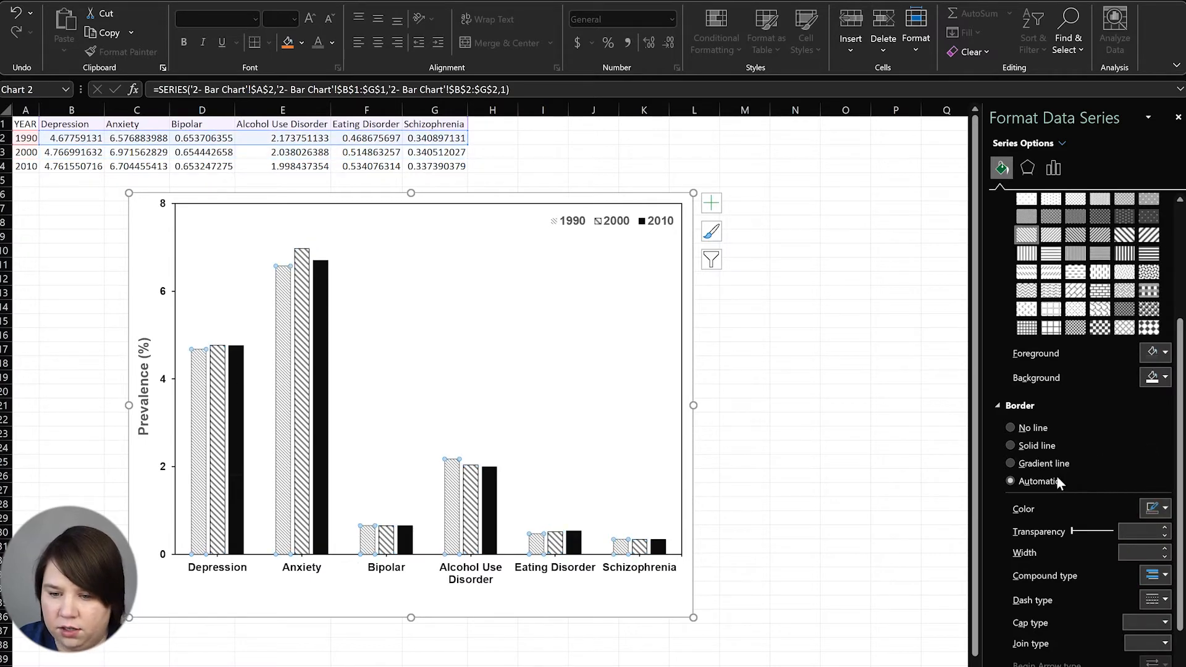
pyautogui.click(1028, 446)
pyautogui.click(833, 451)
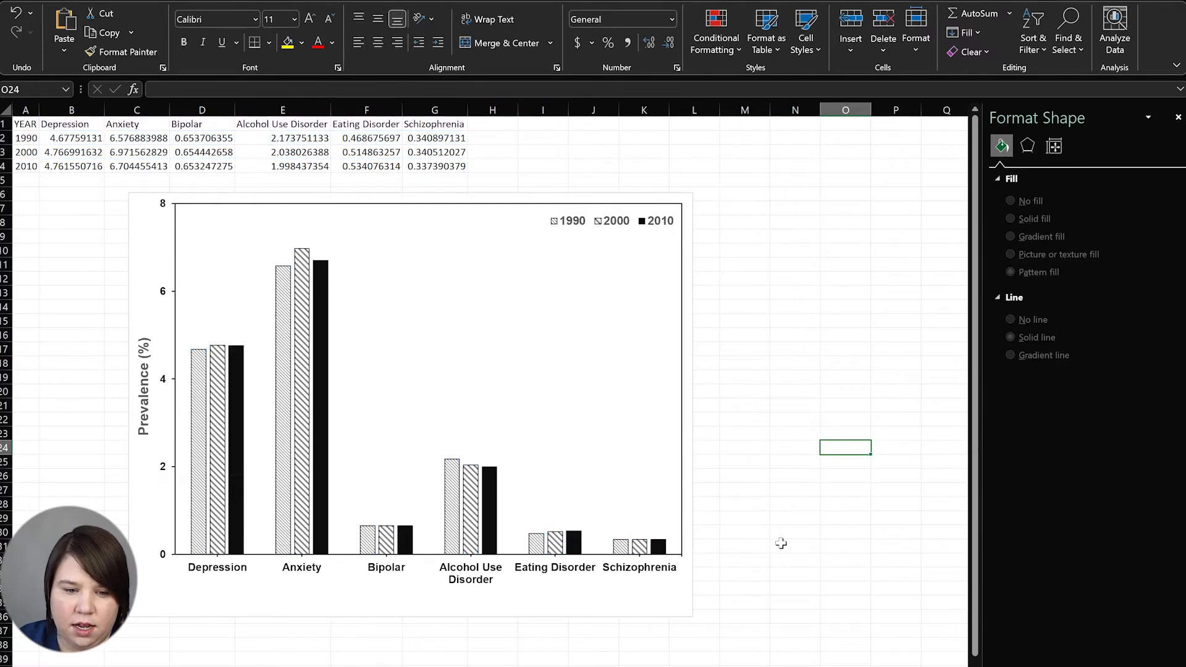
pyautogui.click(631, 439)
# Set the Prevalence (%) axis title font colour to black
pyautogui.click(631, 439)
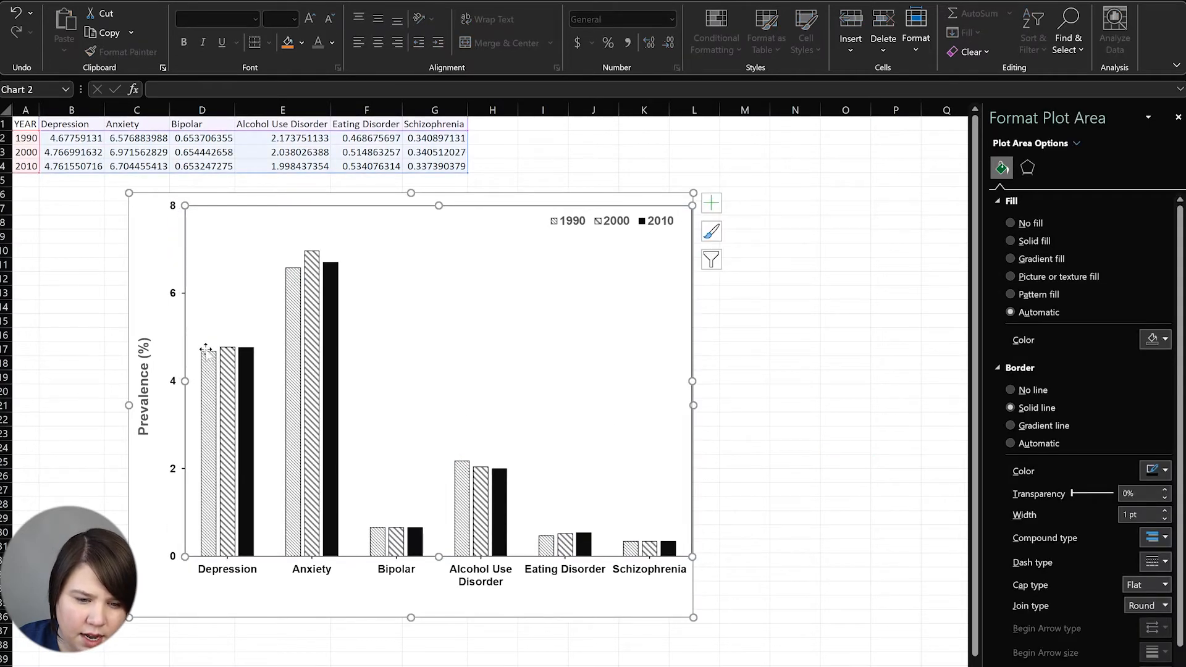
pyautogui.click(144, 414)
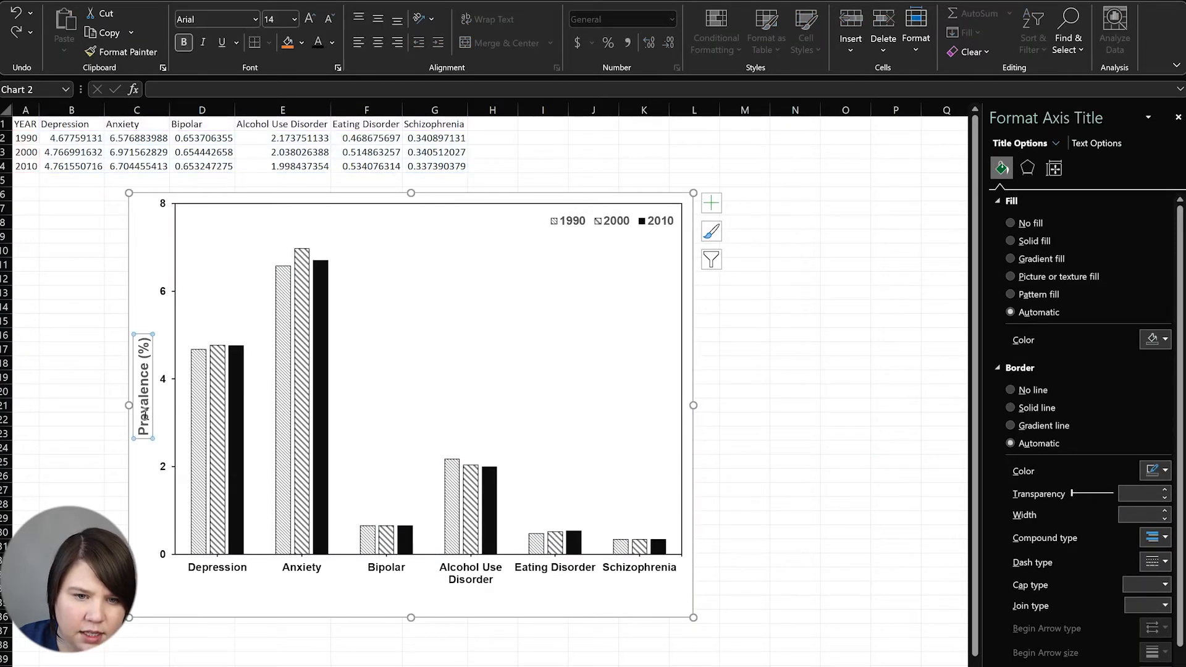
pyautogui.click(332, 42)
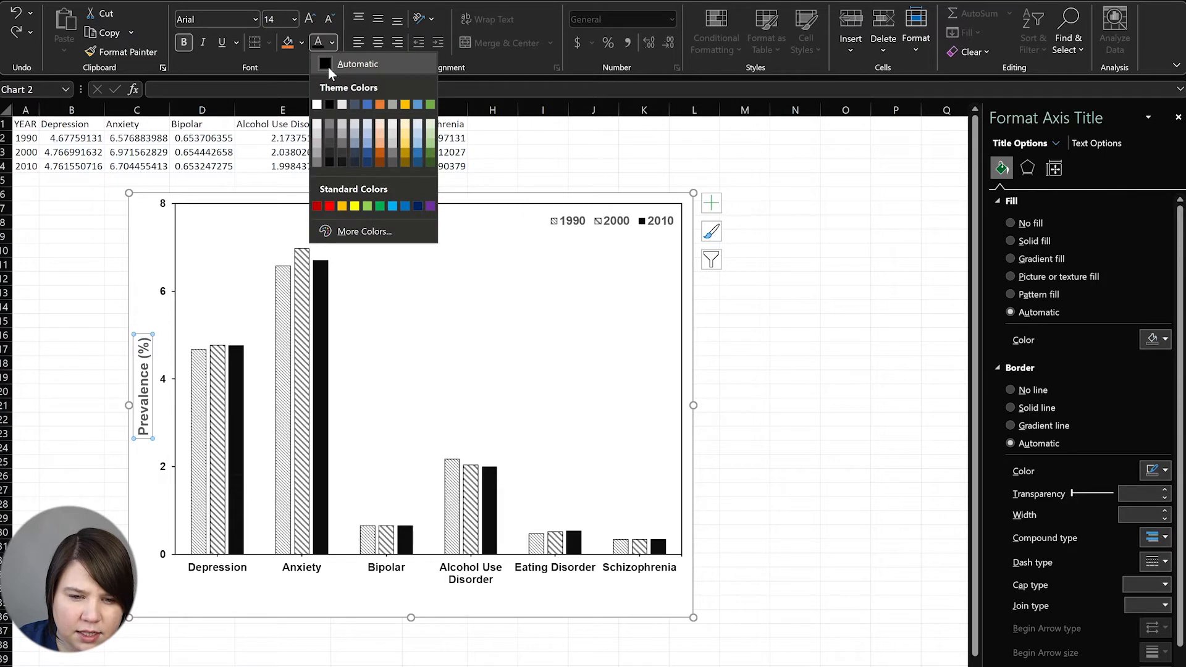
pyautogui.click(328, 65)
# Move the whole chart further right on the sheet
pyautogui.click(826, 408)
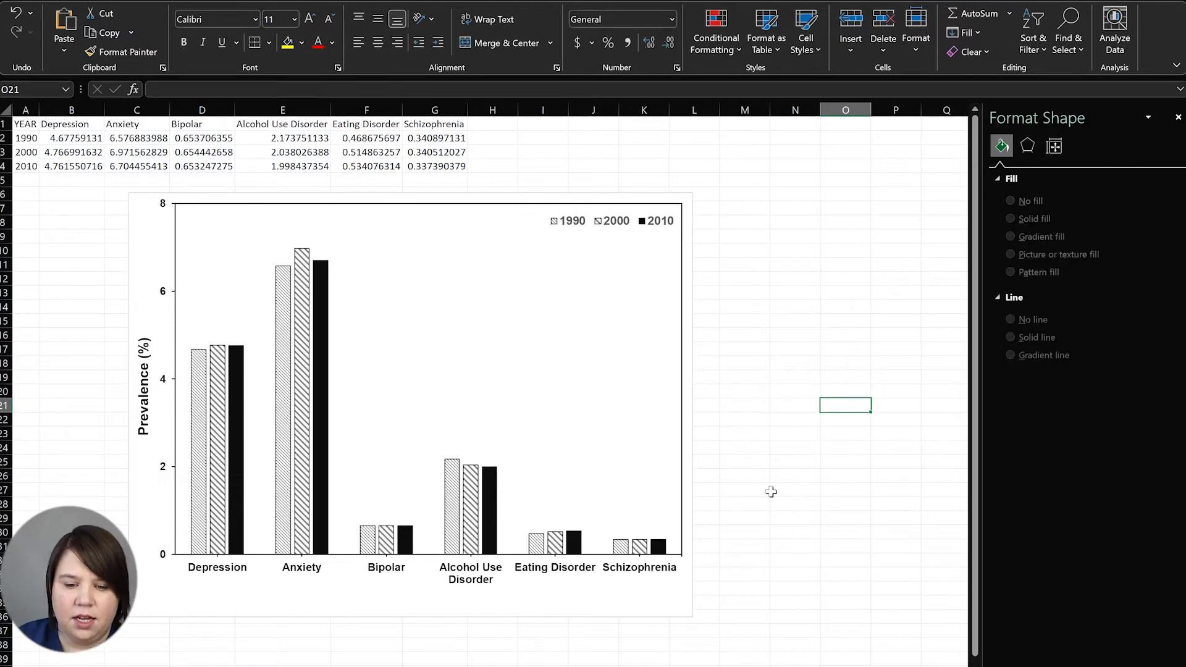
pyautogui.click(633, 603)
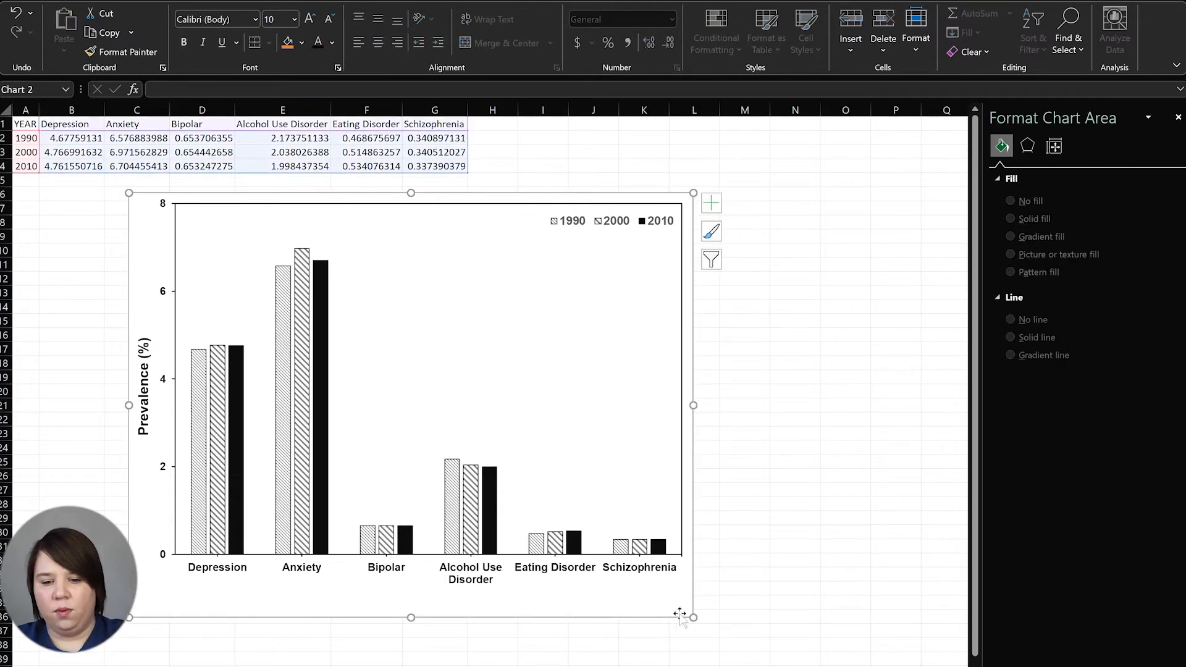
pyautogui.moveTo(464, 199); pyautogui.dragTo(633, 183)
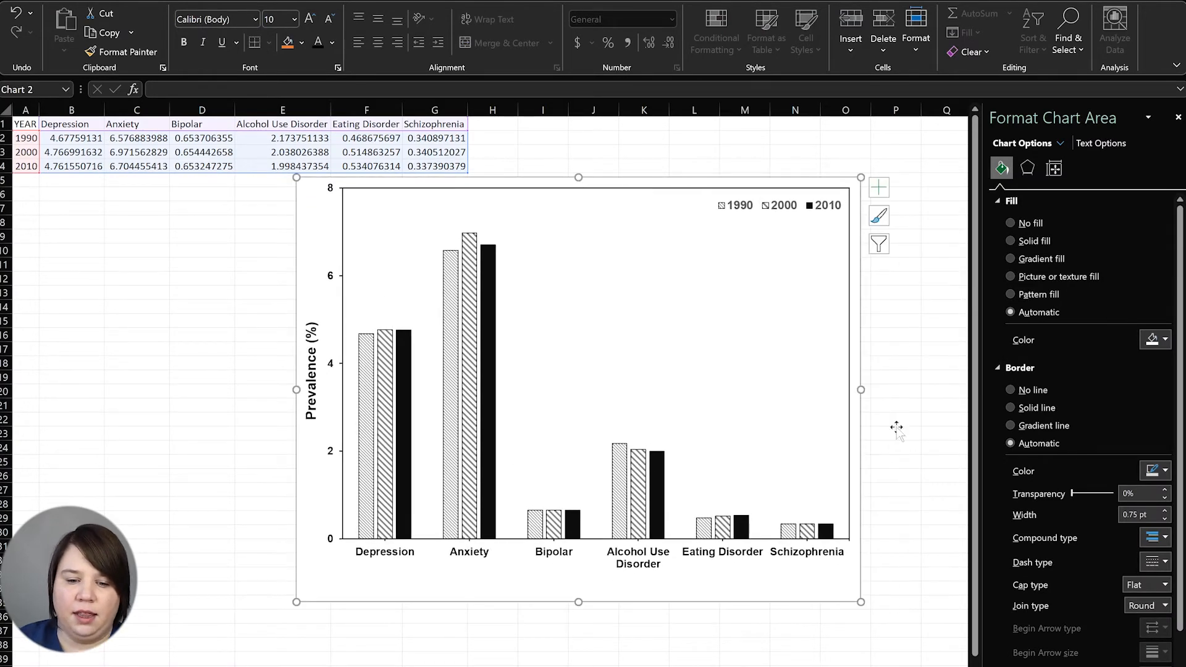
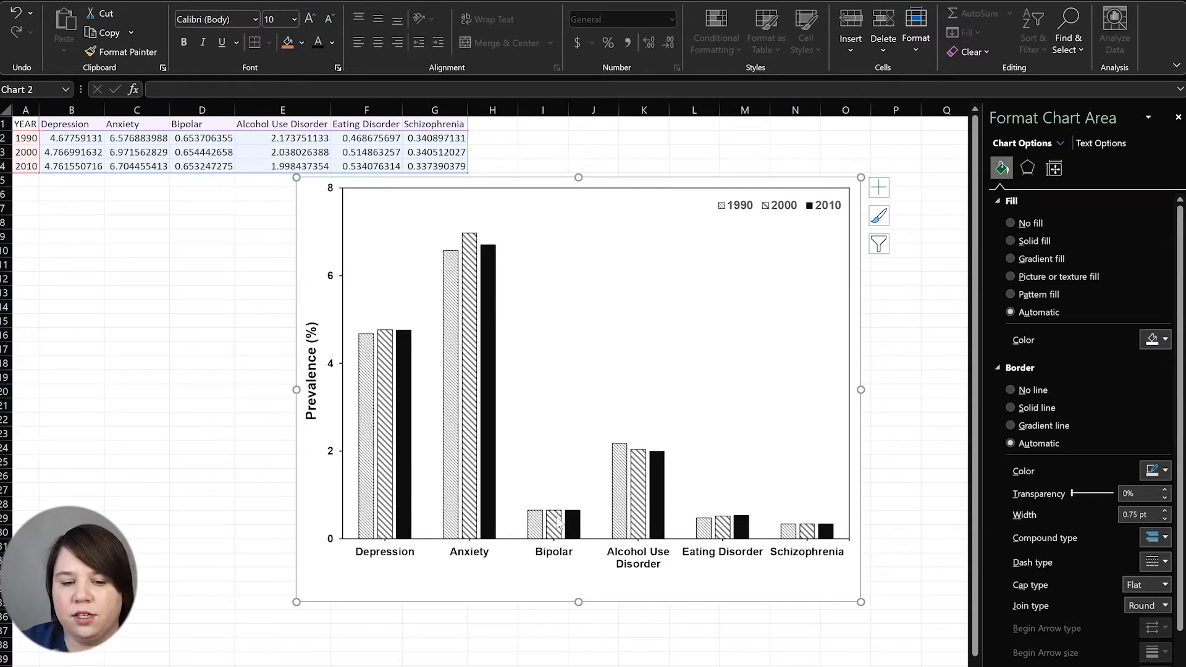
# Increase the Prevalence (%) axis title to 16 pt and the category labels under the bars to 12 pt
pyautogui.click(311, 396)
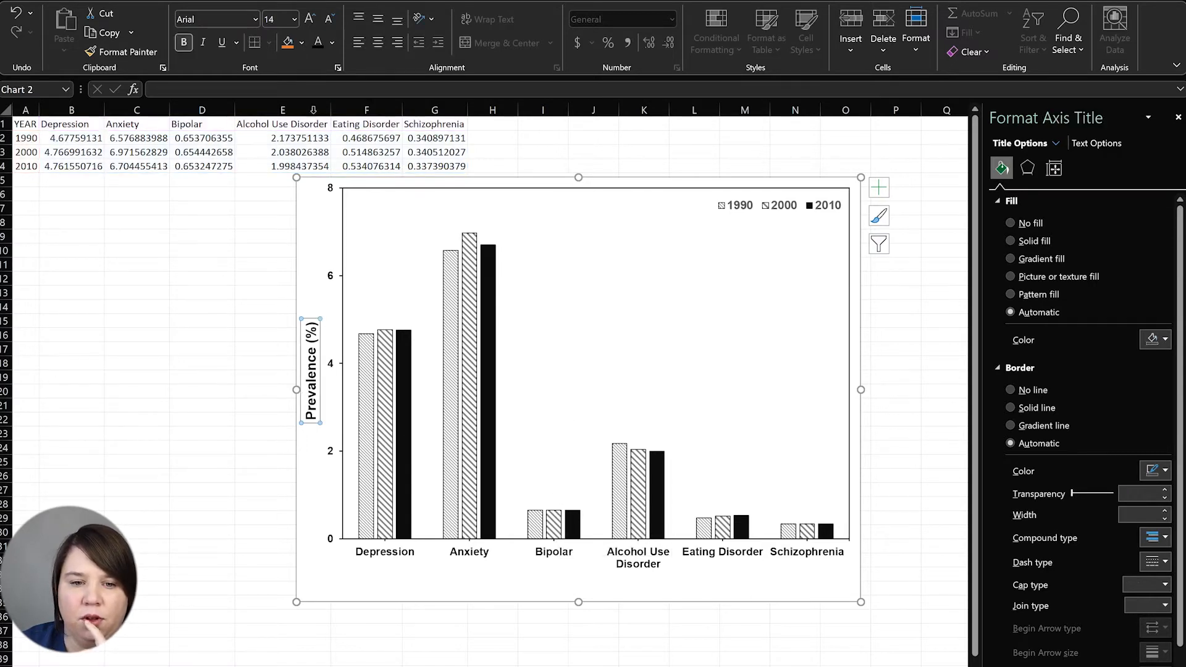
pyautogui.click(312, 21)
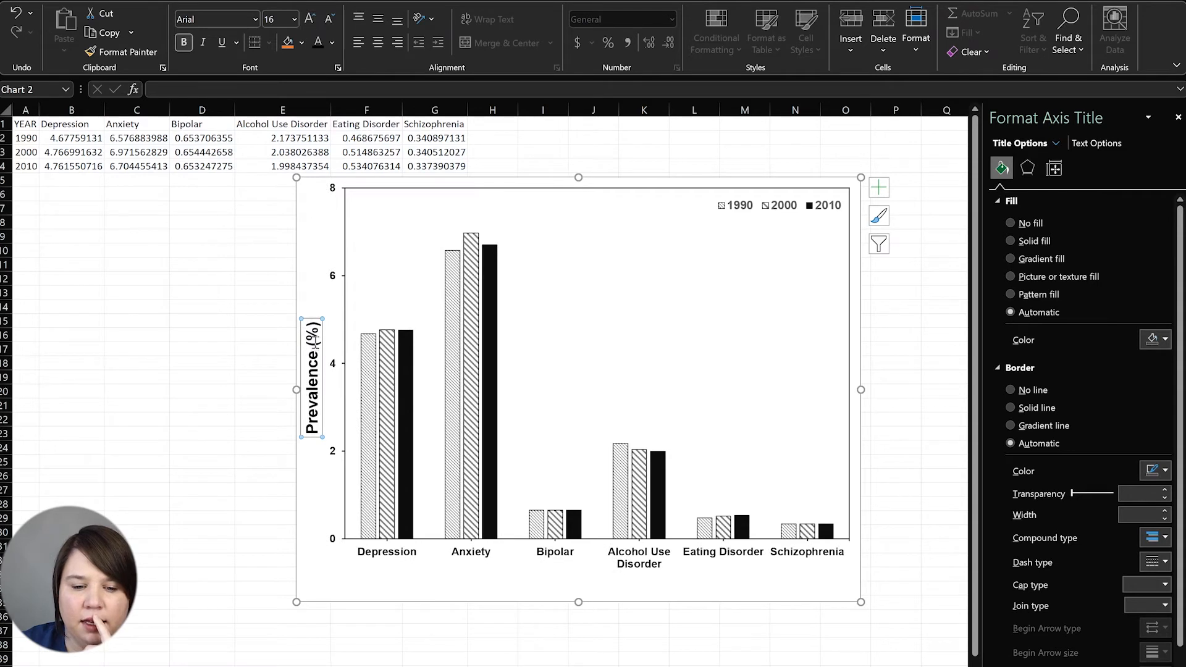
pyautogui.click(636, 563)
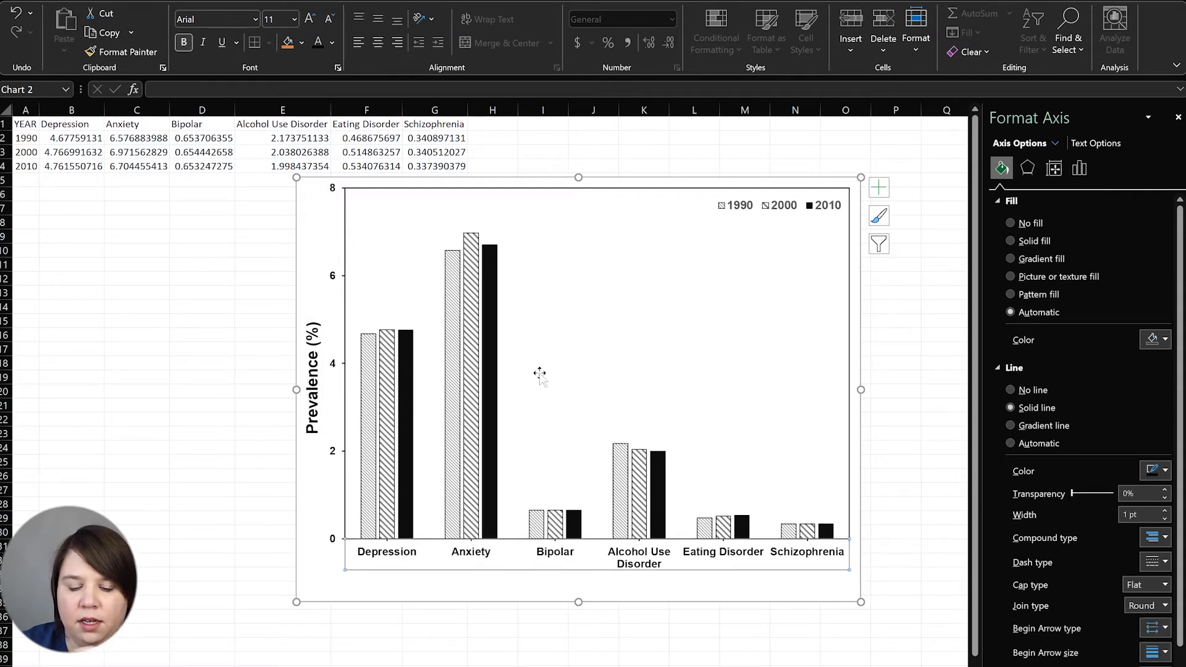
pyautogui.click(310, 17)
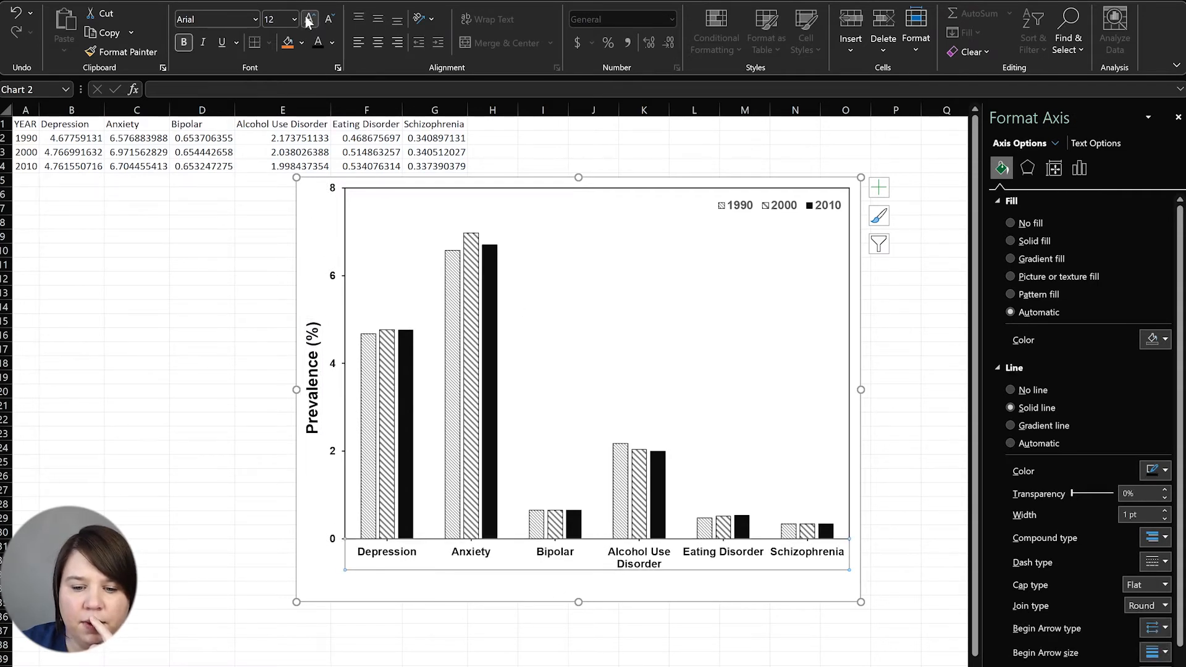
pyautogui.click(87, 458)
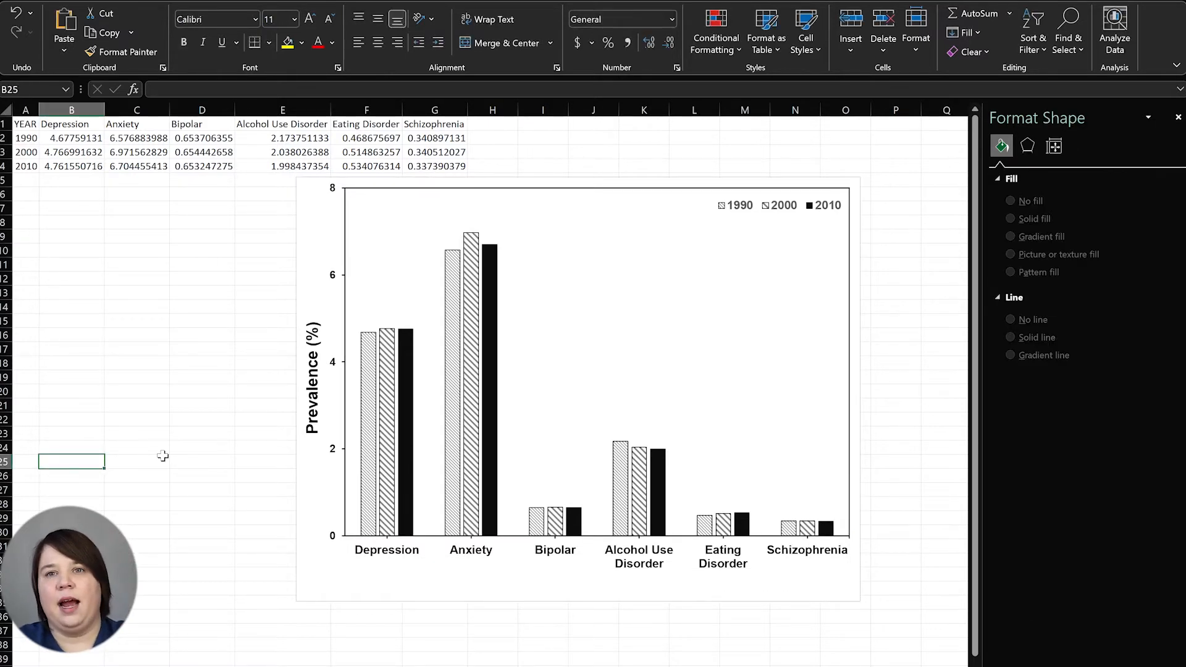
# Export the whole patterned bar chart as the picture Bar Chart.png using Save as Picture
pyautogui.rightClick(687, 295)
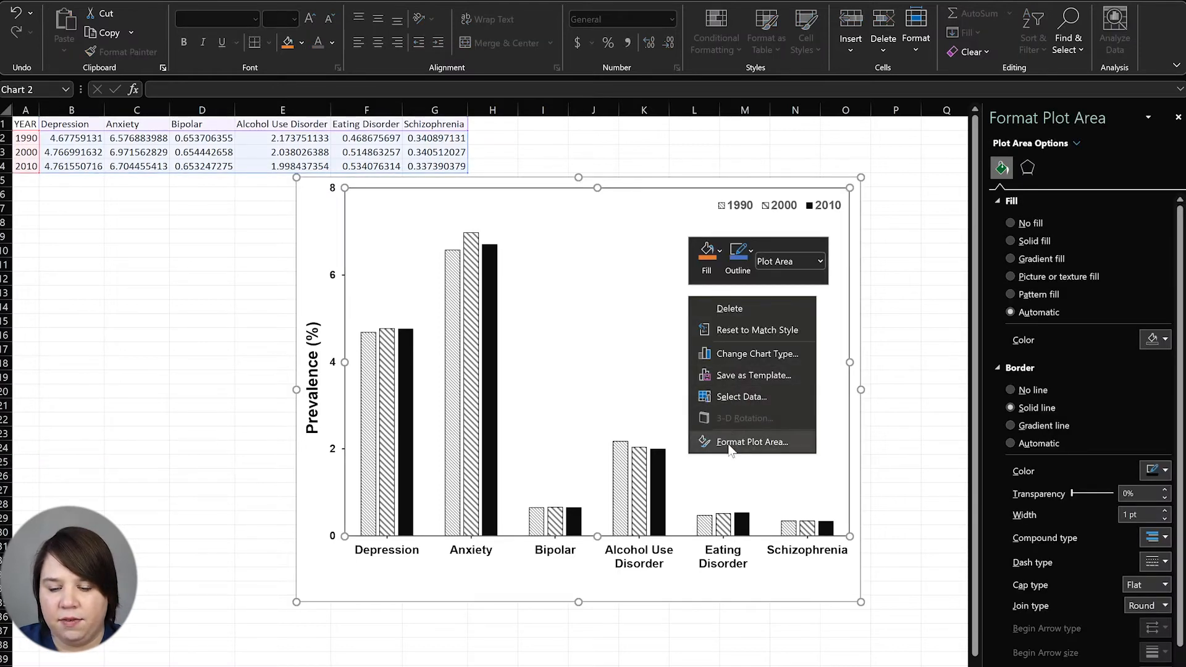
pyautogui.click(298, 226)
pyautogui.click(298, 226)
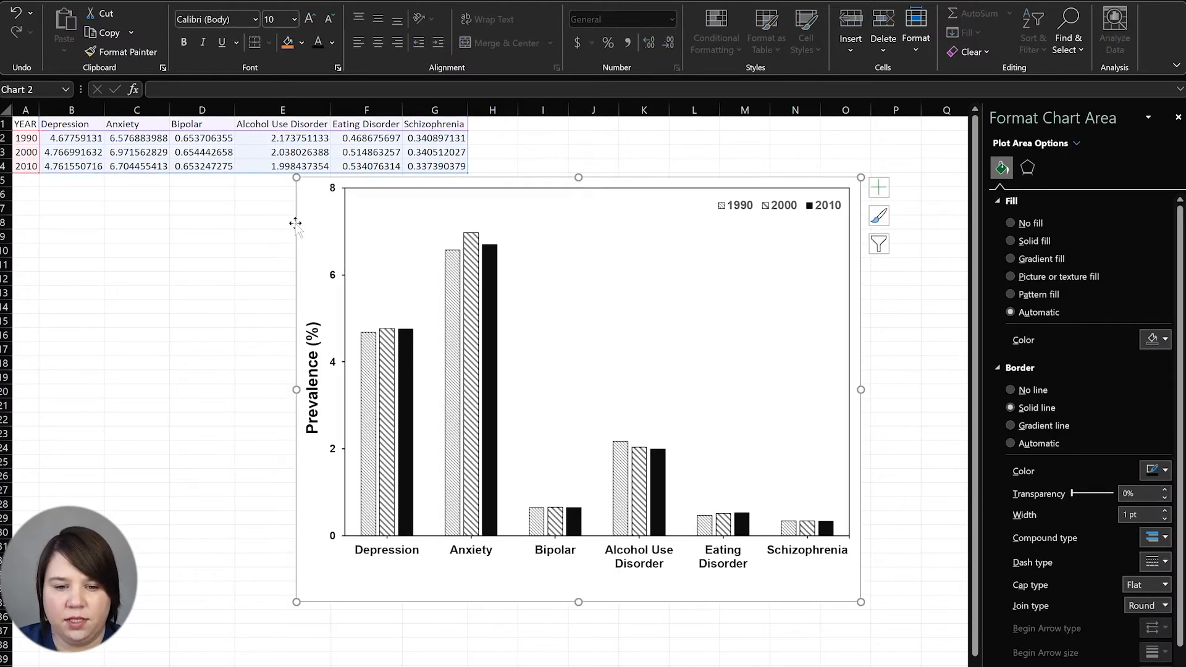
pyautogui.rightClick(297, 224)
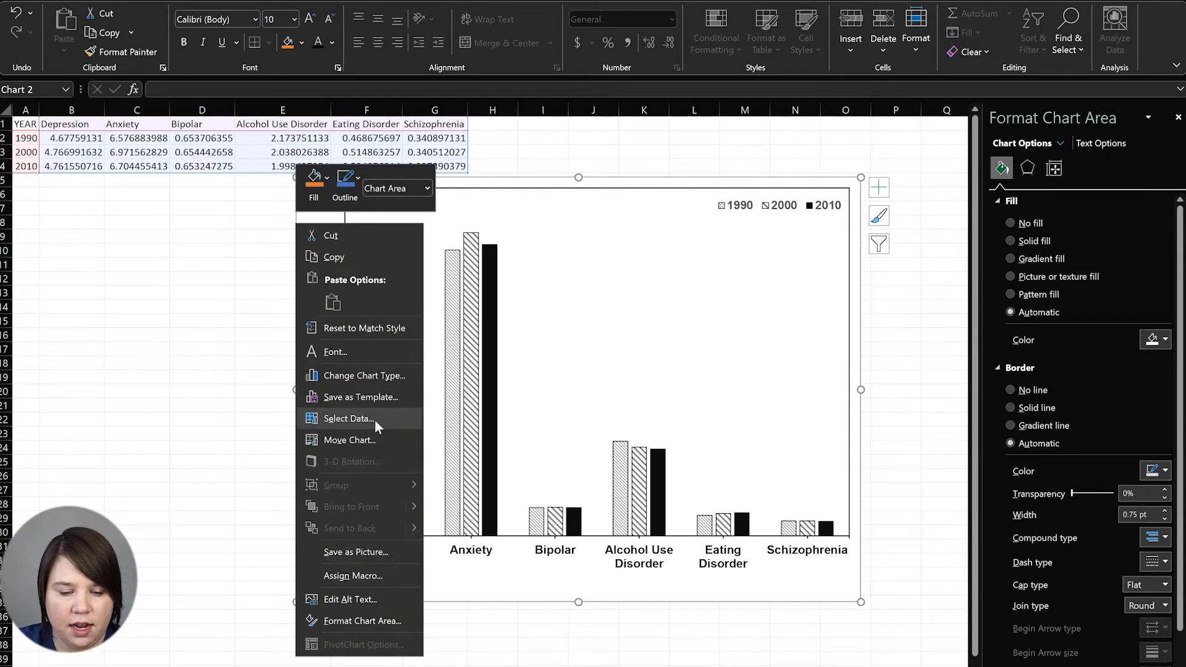
pyautogui.click(374, 551)
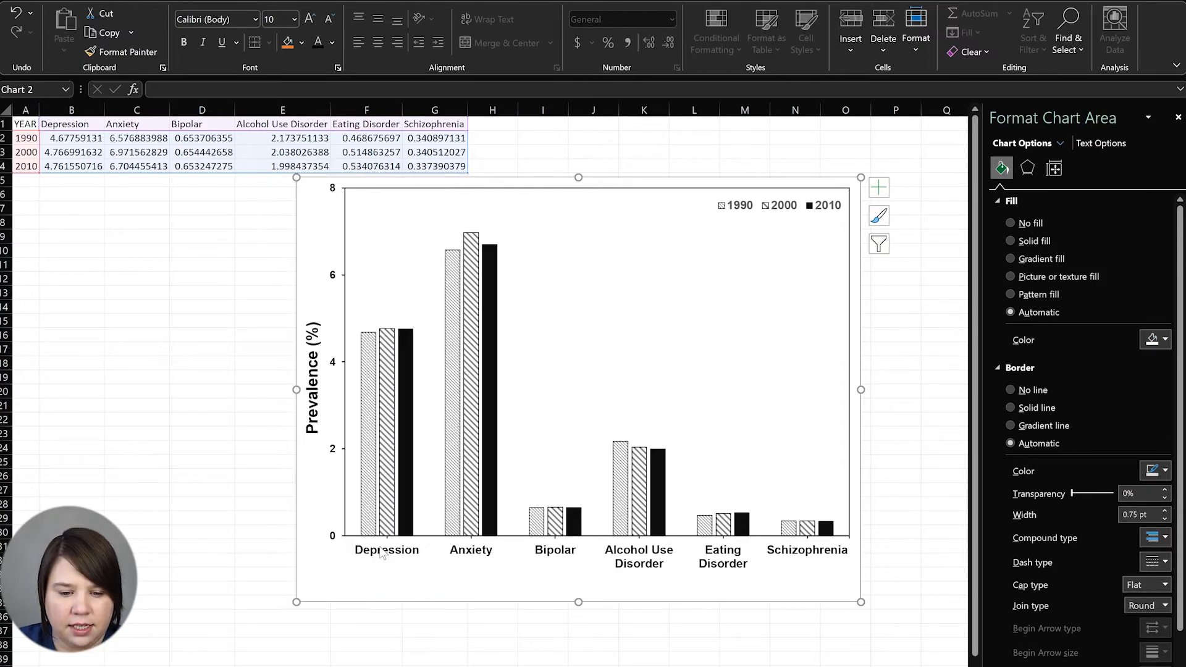
pyautogui.write('Bar Chart')
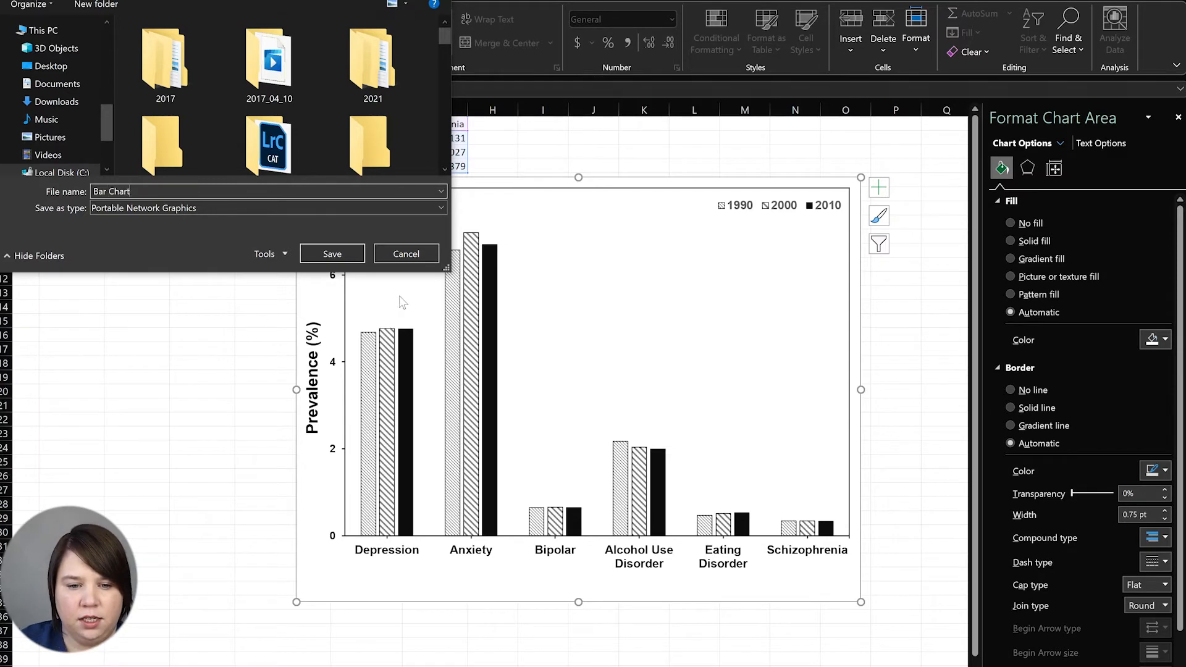
pyautogui.click(336, 254)
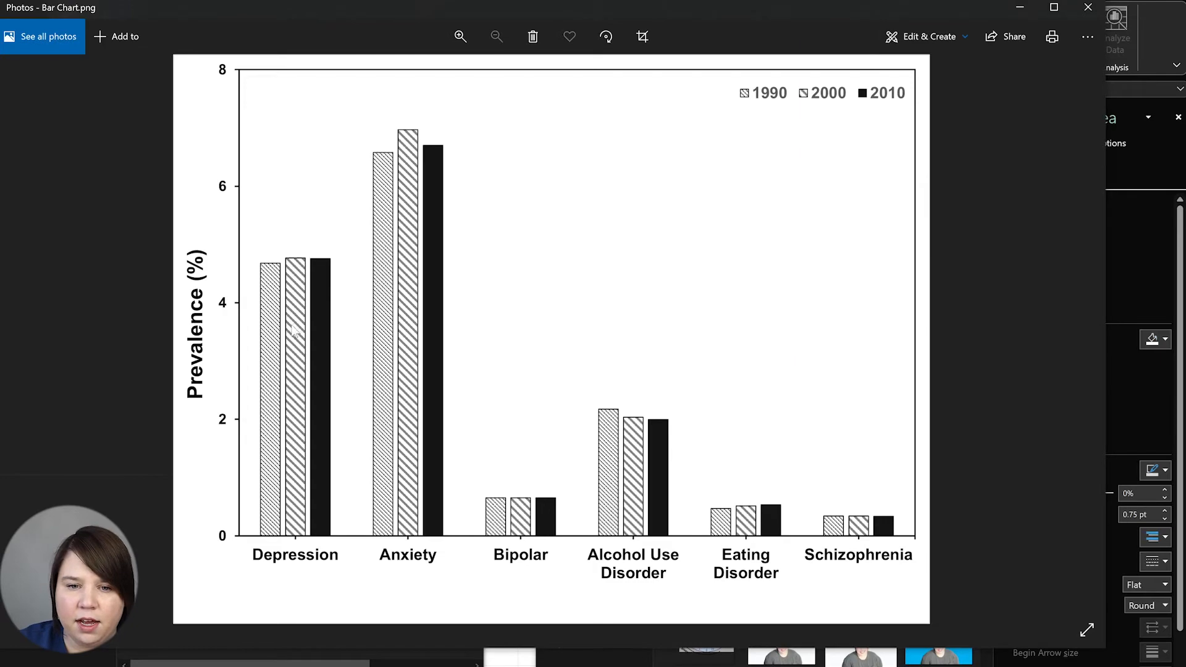
pyautogui.scroll(5, 267, 491)
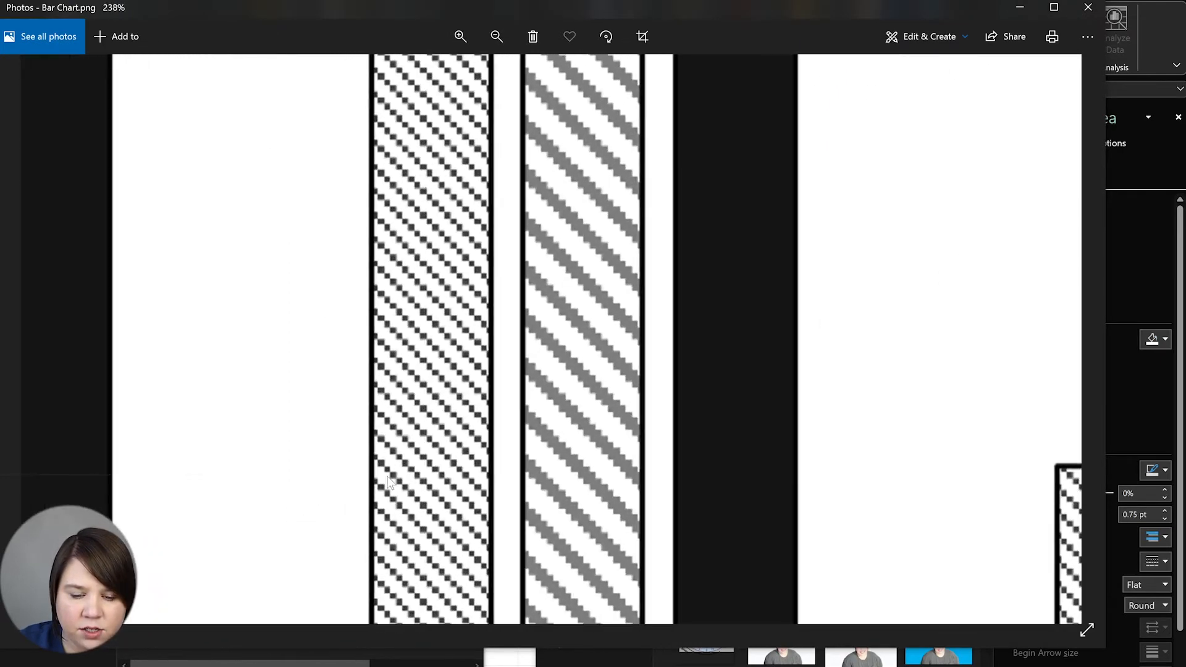
pyautogui.moveTo(388, 477); pyautogui.dragTo(433, 69)
pyautogui.moveTo(561, 416); pyautogui.dragTo(458, 360)
pyautogui.scroll(-2, 480, 375)
pyautogui.moveTo(735, 389); pyautogui.dragTo(275, 372)
pyautogui.moveTo(999, 353); pyautogui.dragTo(432, 344)
pyautogui.moveTo(828, 353); pyautogui.dragTo(362, 411)
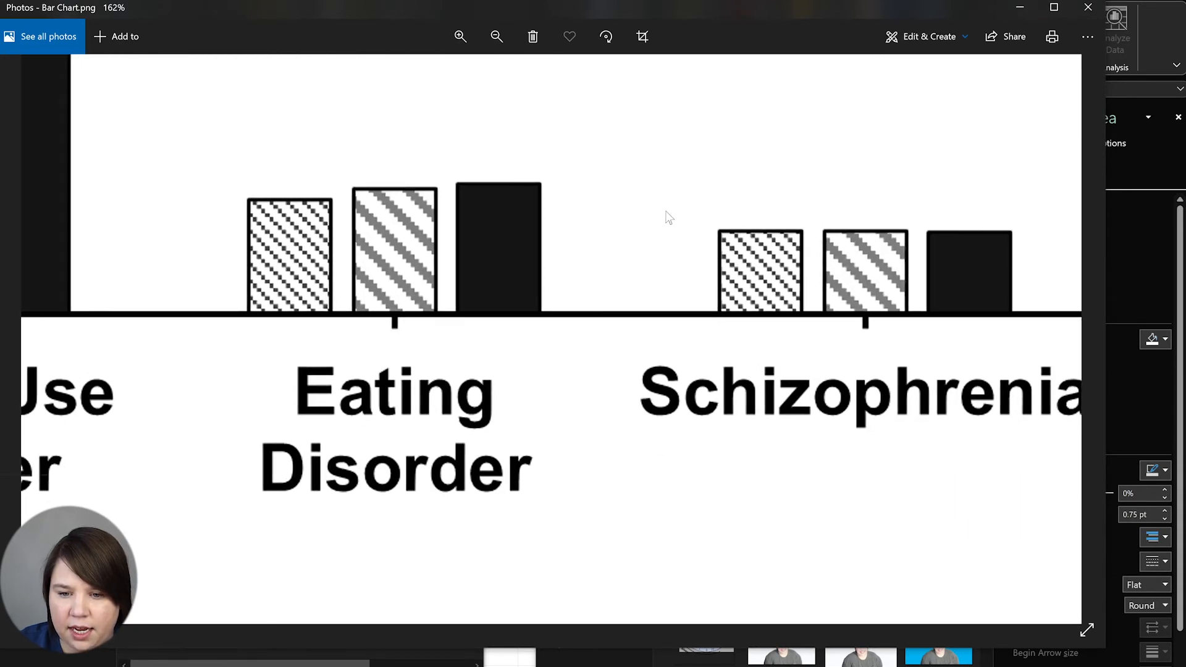
pyautogui.moveTo(704, 156); pyautogui.dragTo(697, 401)
pyautogui.scroll(3, 667, 133)
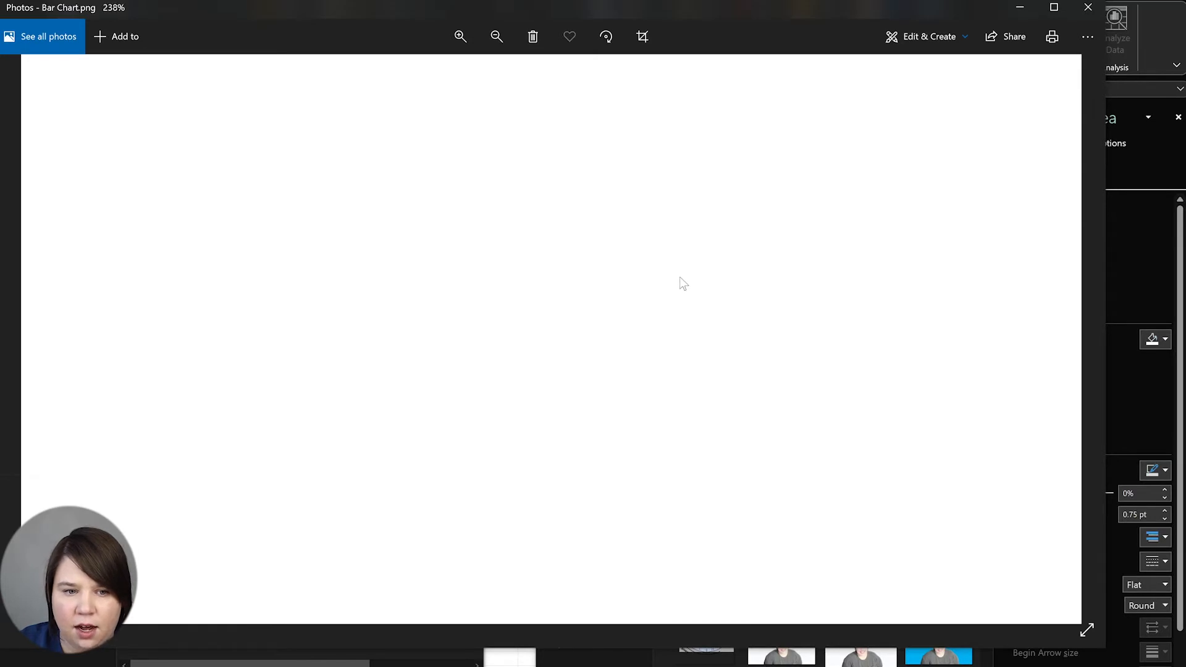
pyautogui.scroll(-5, 681, 284)
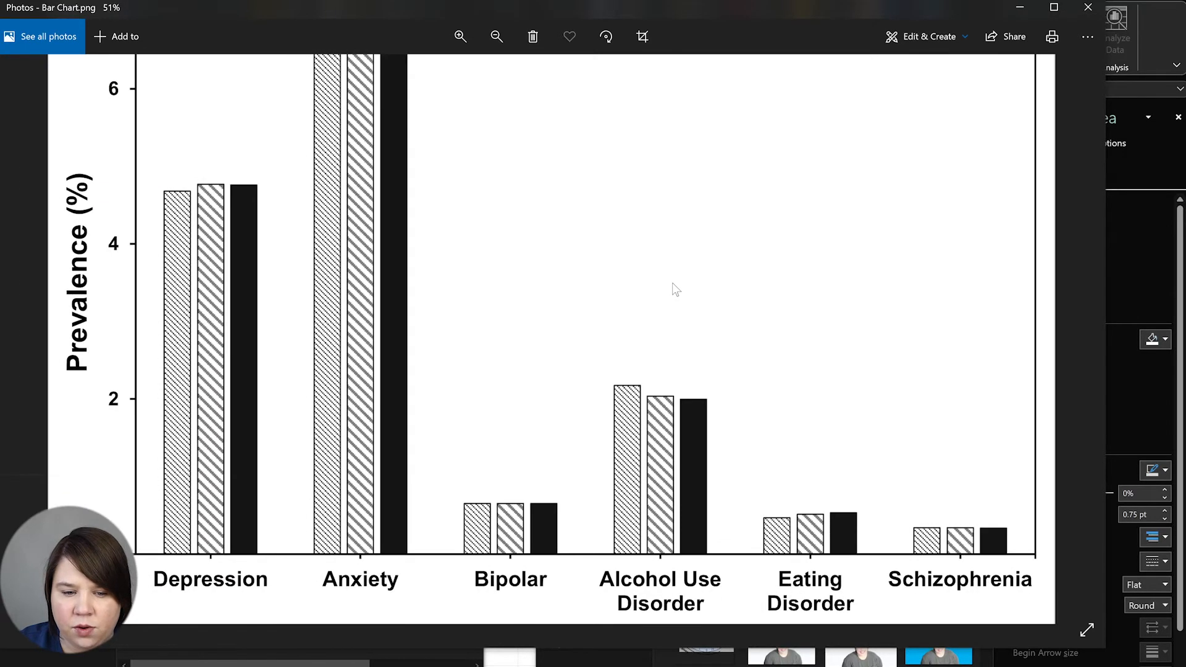
pyautogui.moveTo(678, 247); pyautogui.dragTo(662, 471)
pyautogui.moveTo(749, 182); pyautogui.dragTo(325, 3)
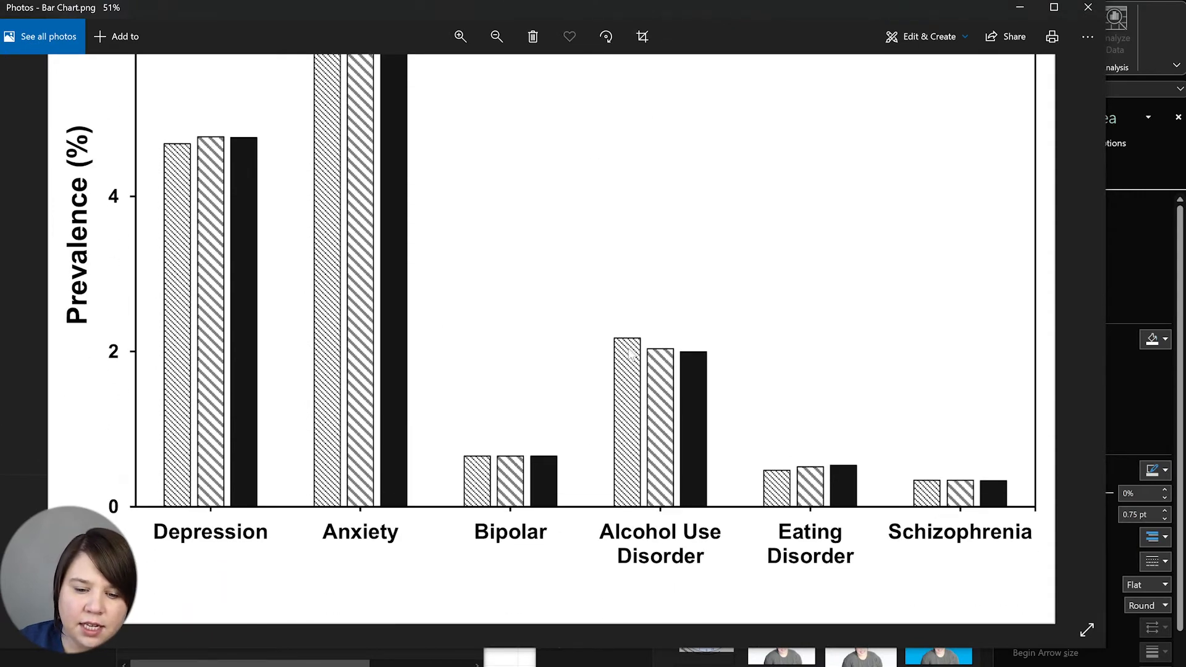
pyautogui.scroll(5, 295, 556)
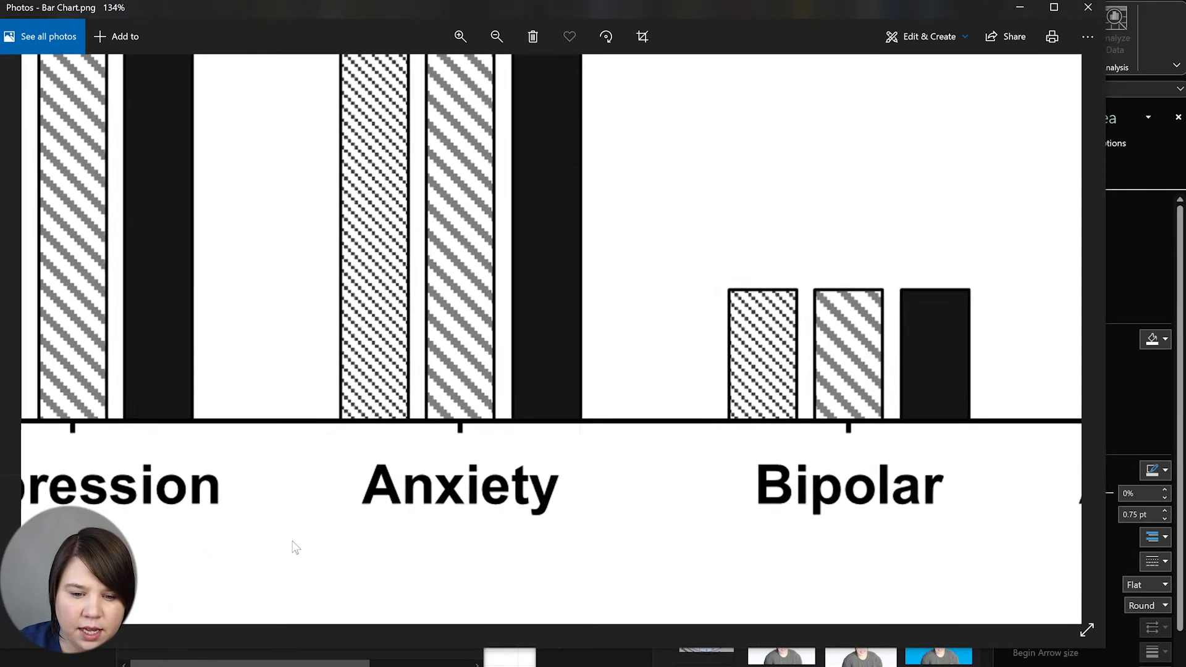
pyautogui.scroll(5, 295, 547)
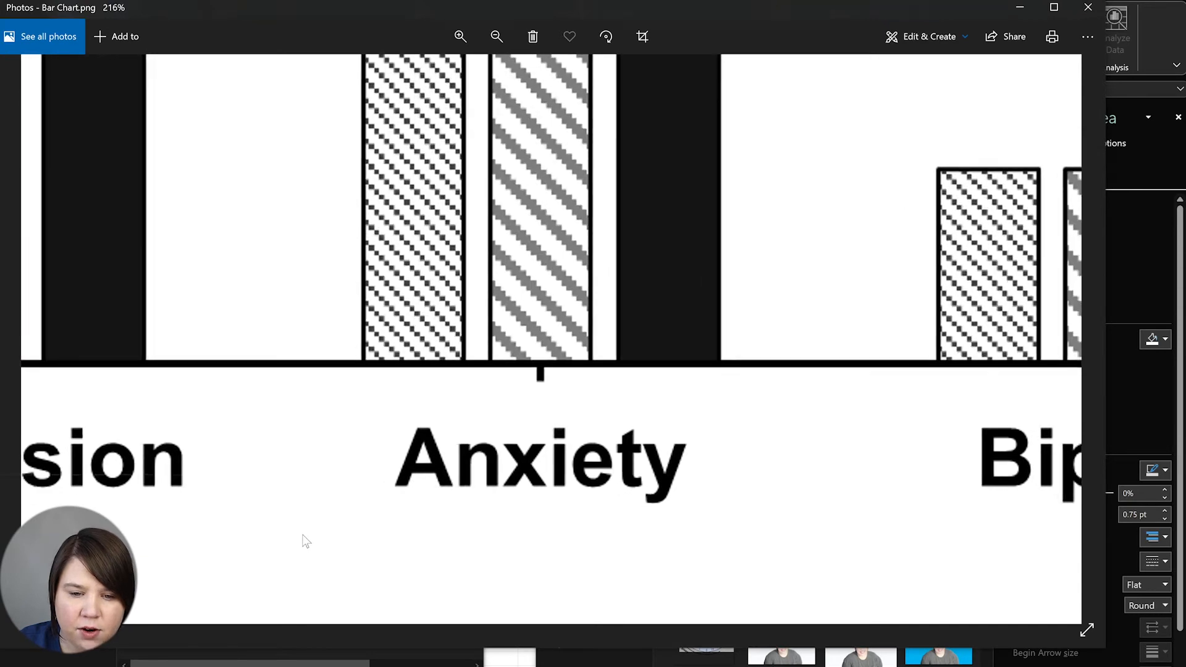
pyautogui.scroll(3, 308, 542)
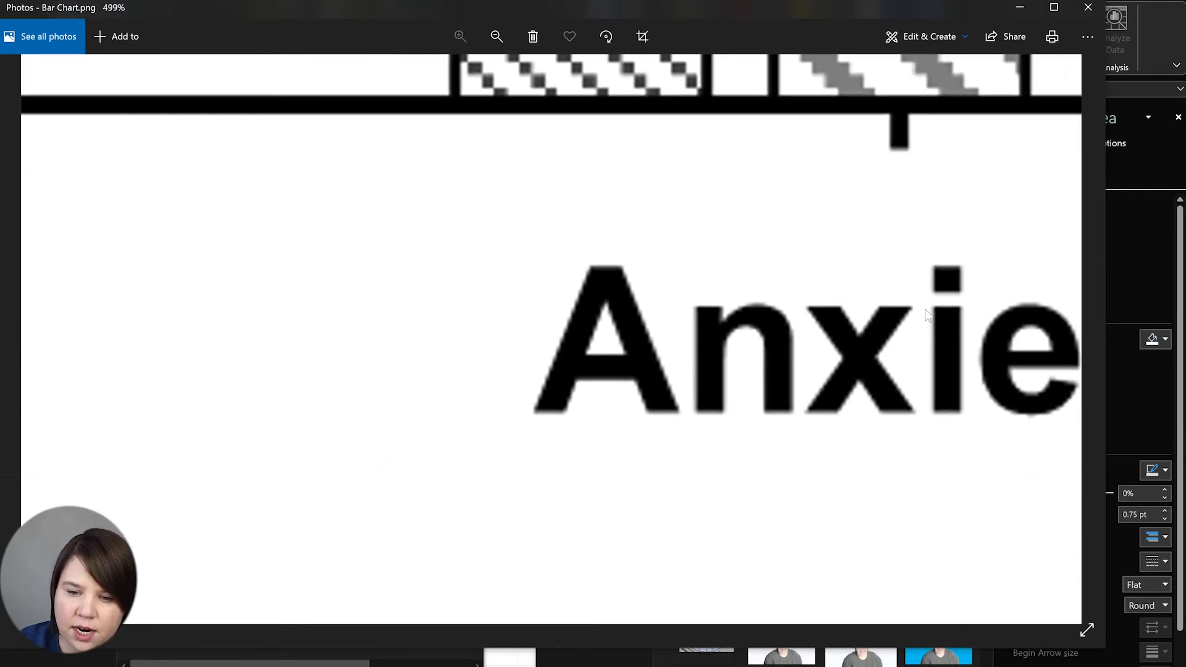
pyautogui.scroll(-6, 835, 353)
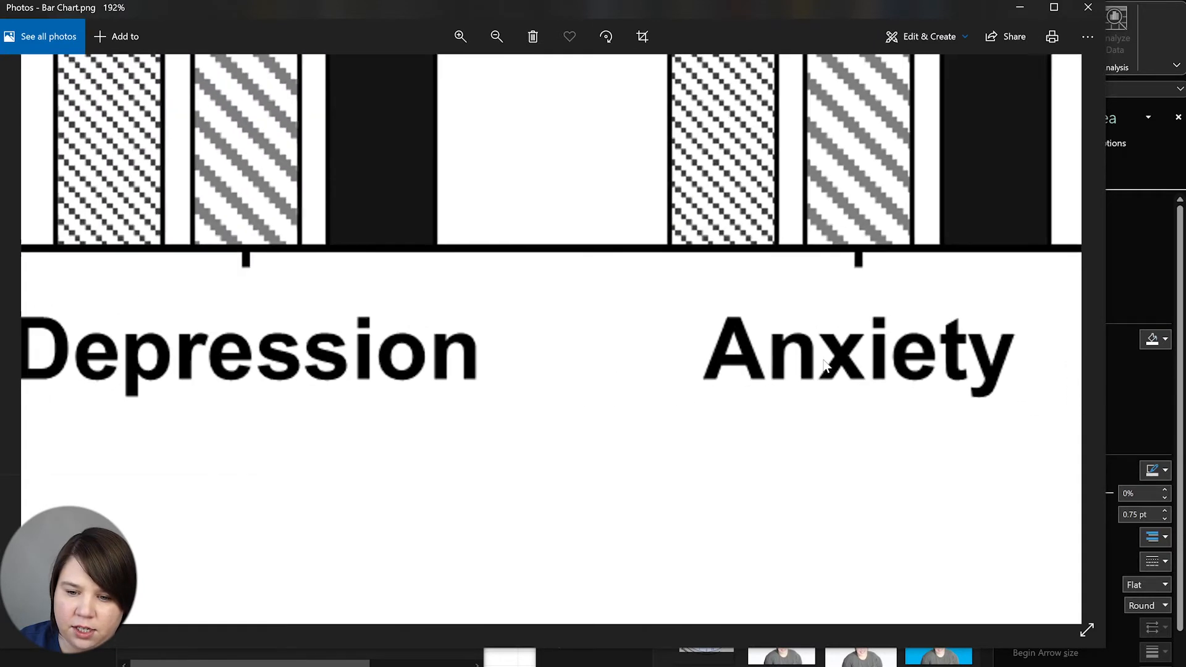
pyautogui.scroll(-3, 832, 379)
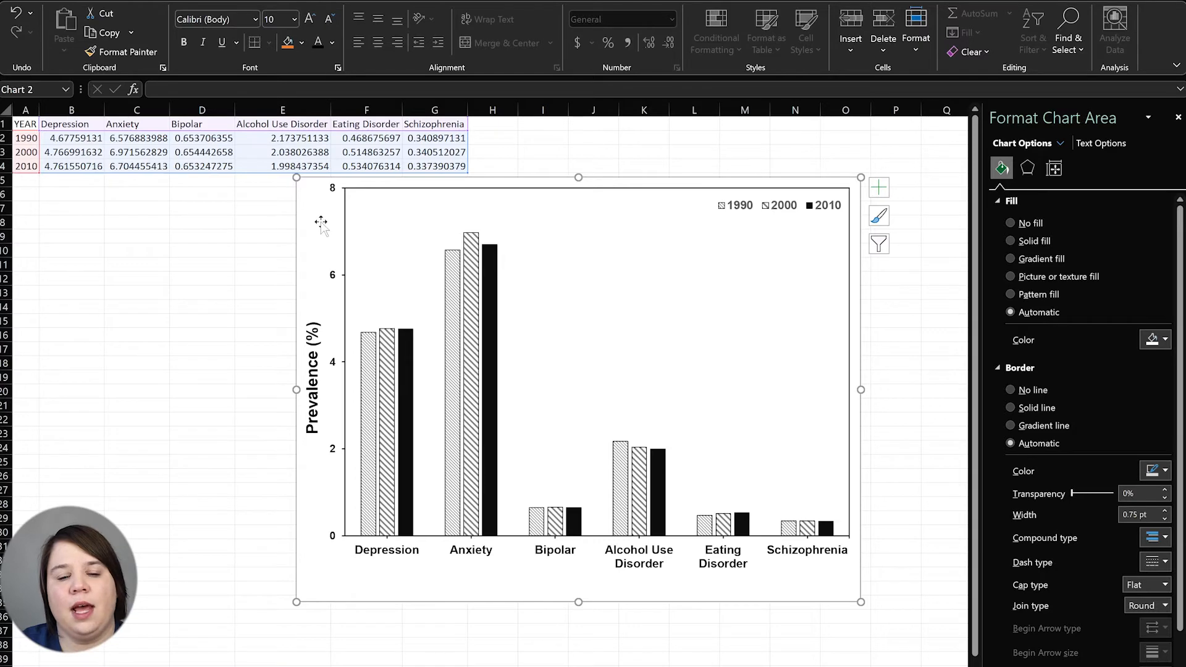
# Nudge the bar chart a little right and down on the sheet
pyautogui.moveTo(321, 222); pyautogui.dragTo(347, 249)
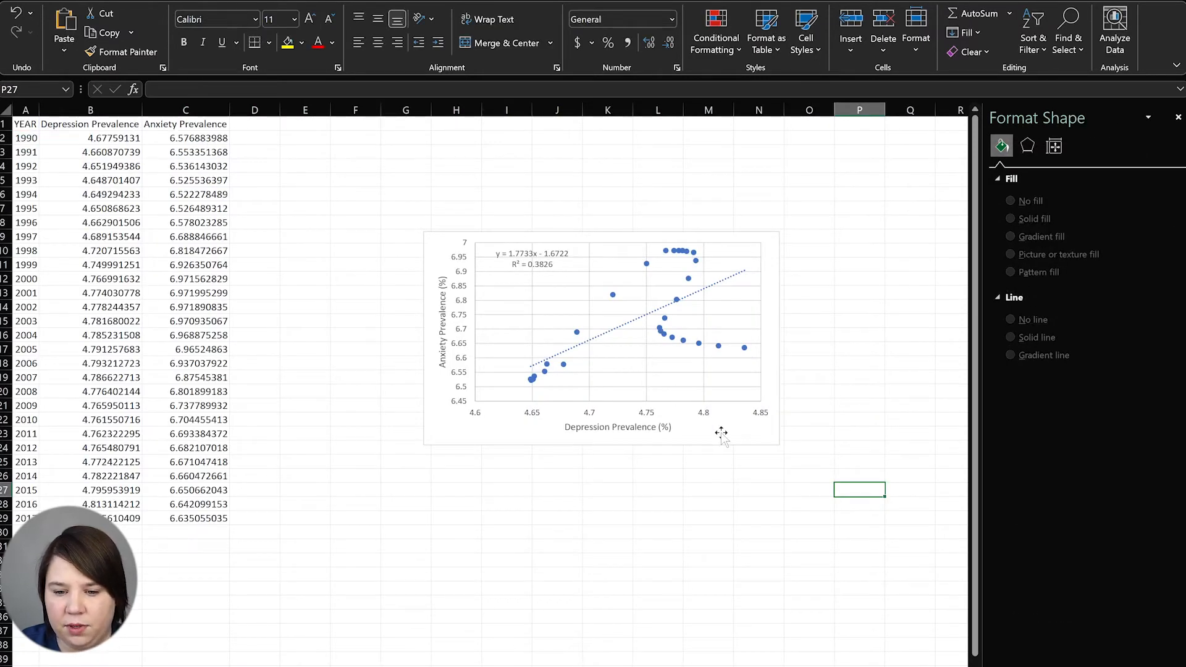
# Enlarge the scatter chart by dragging its lower-right and upper-left corners outward
pyautogui.click(722, 434)
pyautogui.moveTo(780, 445); pyautogui.dragTo(931, 611)
pyautogui.moveTo(420, 231); pyautogui.dragTo(267, 147)
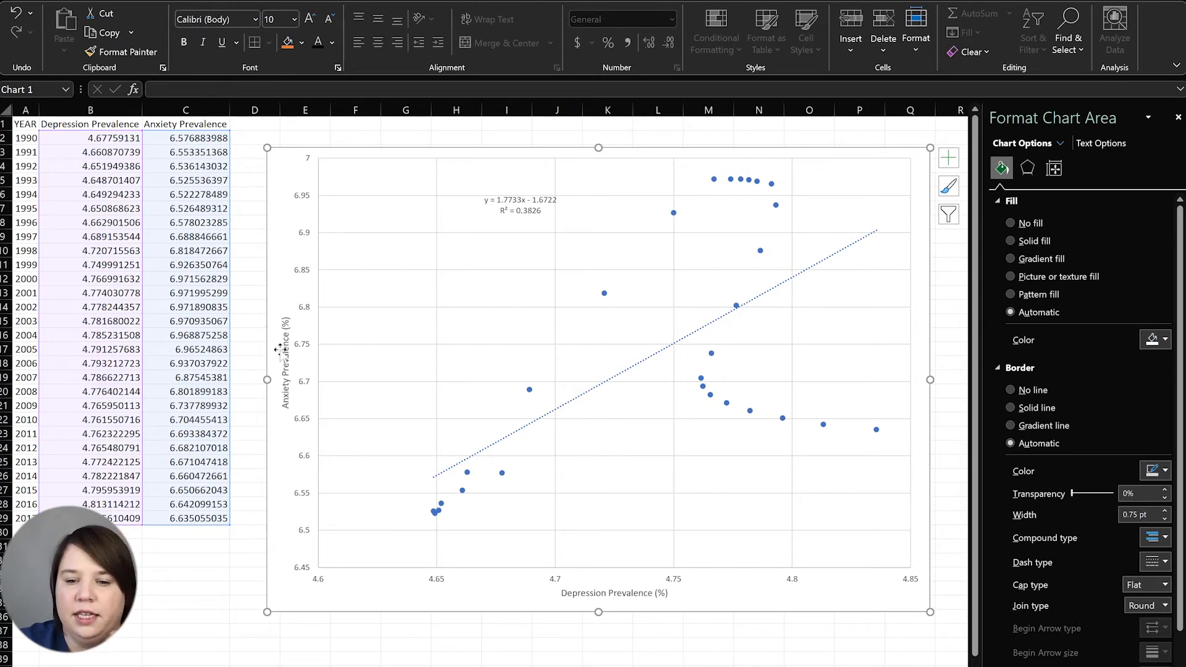
# Make the Anxiety Prevalence (%) axis title 16 pt bold Arial
pyautogui.click(284, 380)
pyautogui.click(310, 19)
pyautogui.click(310, 19)
pyautogui.click(309, 19)
pyautogui.click(310, 19)
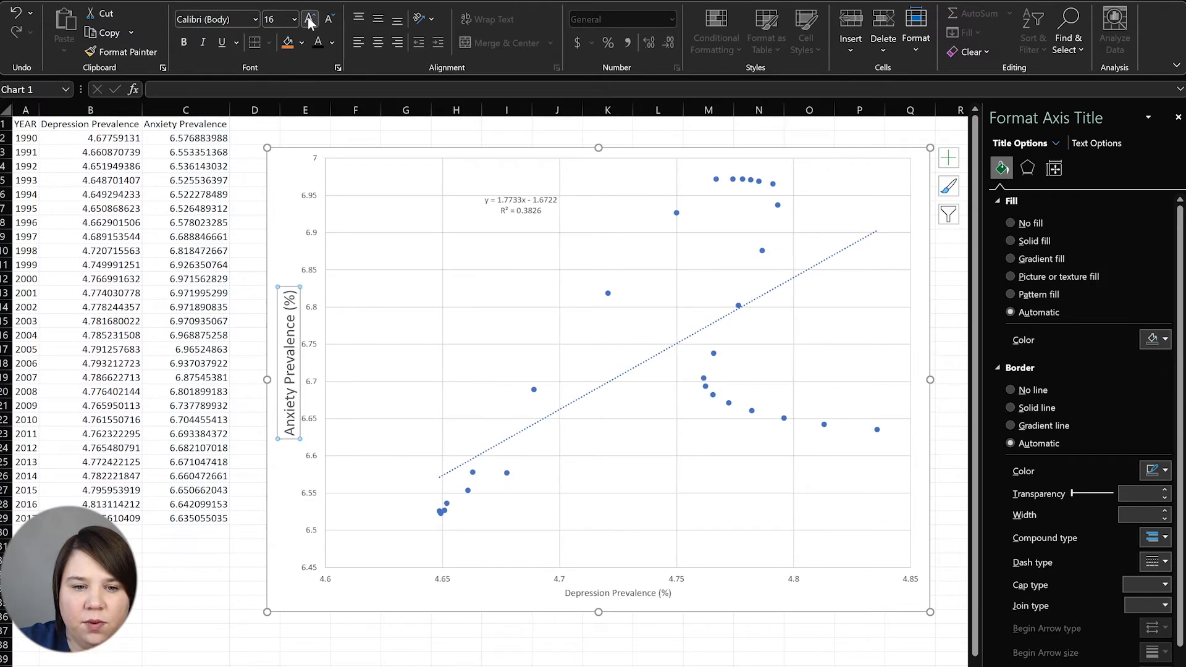
pyautogui.click(230, 19)
pyautogui.write('Arial')
pyautogui.press('Return')
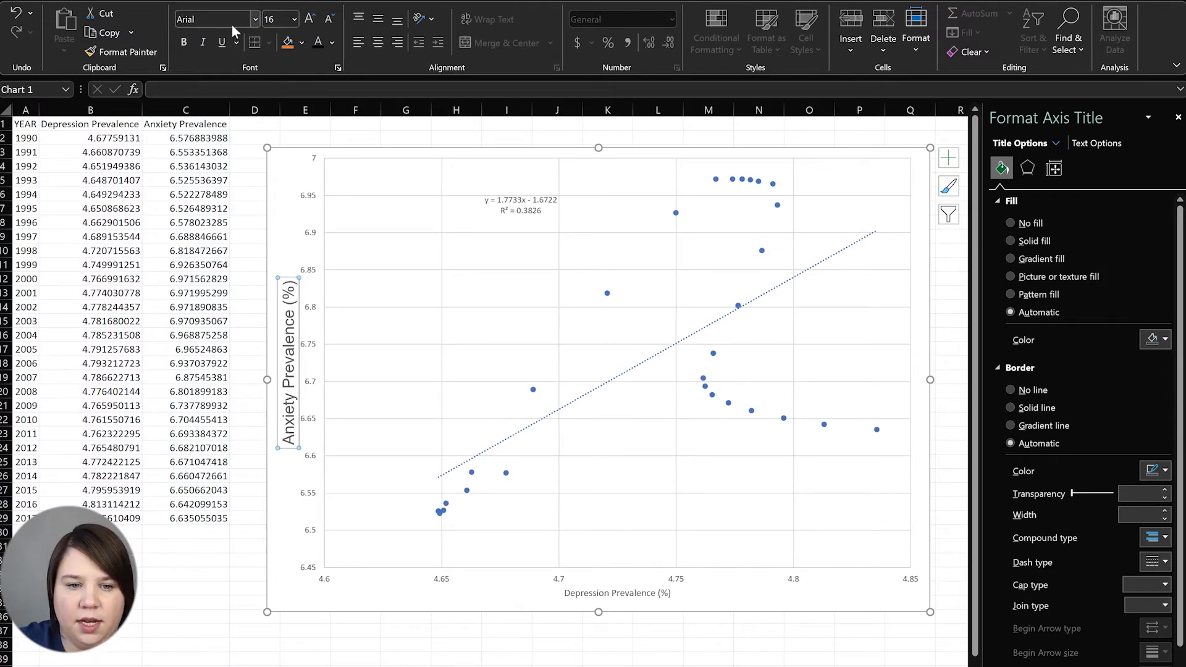
pyautogui.click(186, 42)
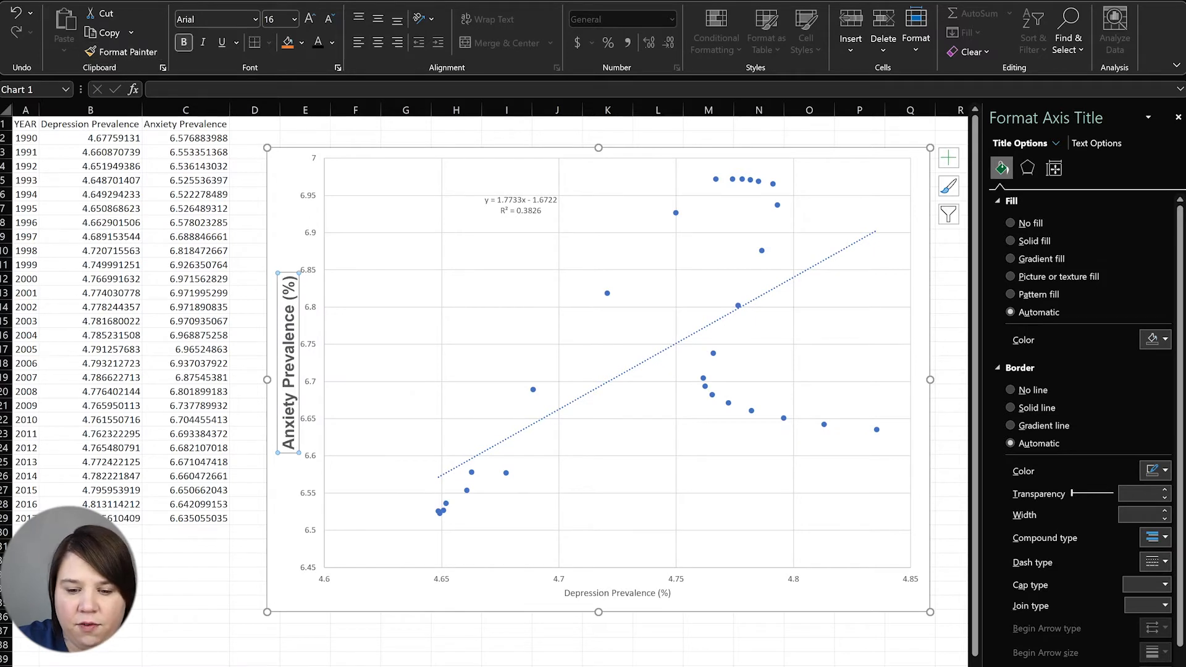
# Make the Depression Prevalence (%) axis title 16 pt bold black Arial
pyautogui.click(664, 595)
pyautogui.click(311, 19)
pyautogui.click(310, 19)
pyautogui.click(310, 19)
pyautogui.click(311, 20)
pyautogui.click(225, 18)
pyautogui.write('A')
pyautogui.press('Return')
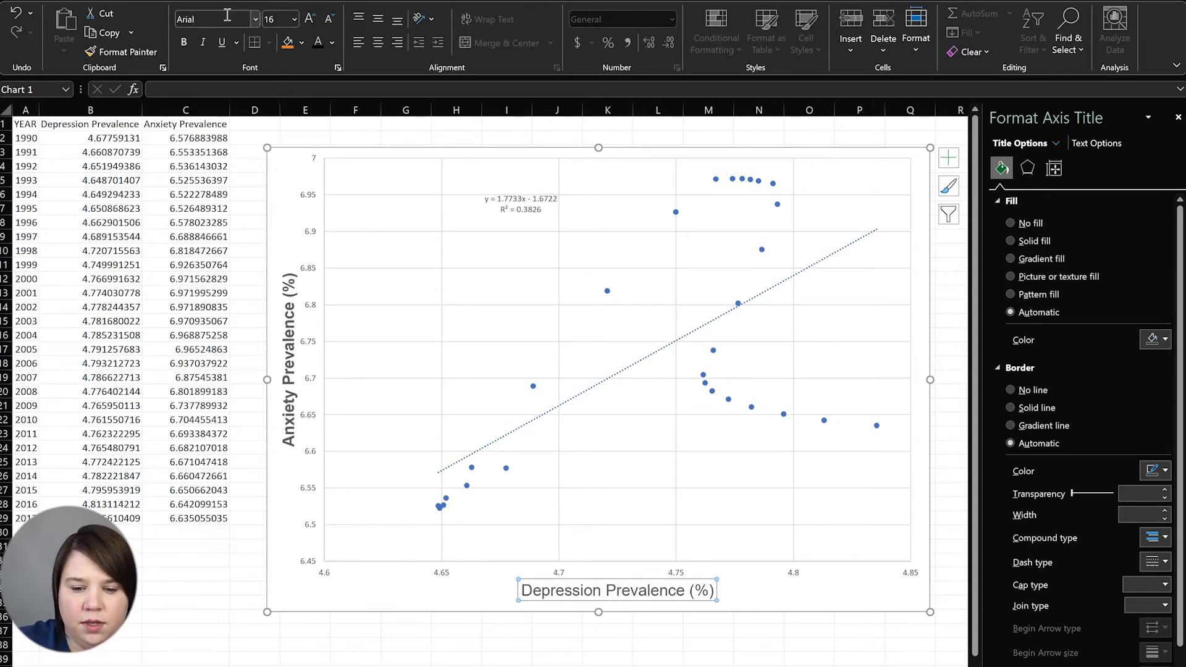
pyautogui.click(183, 45)
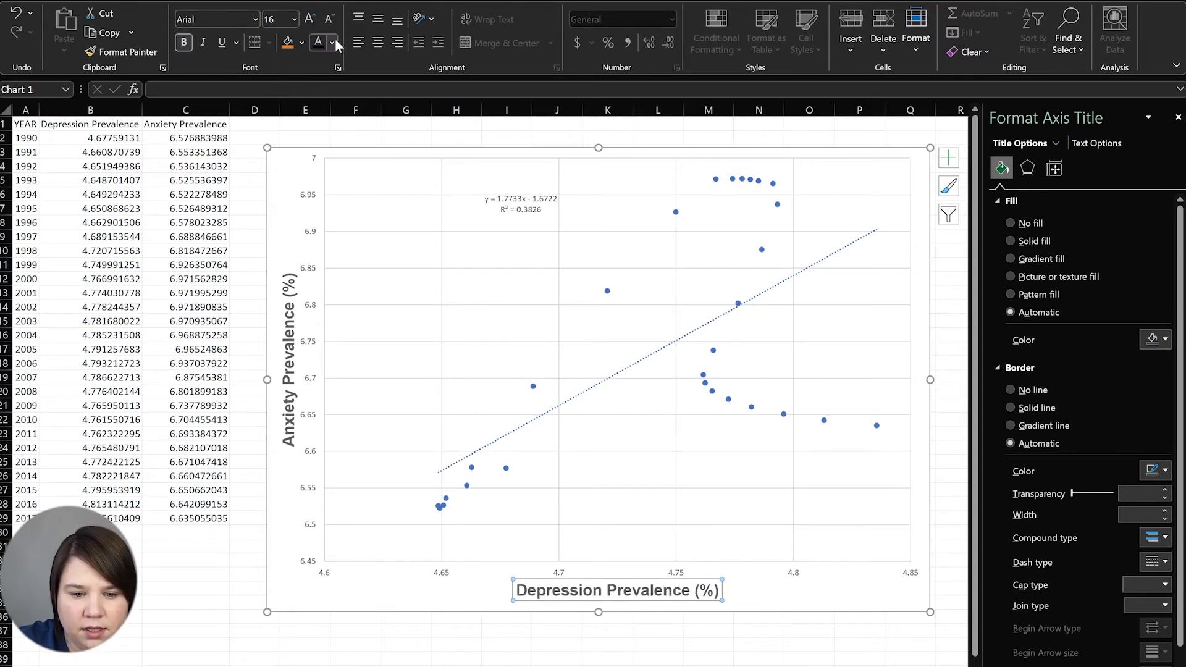
pyautogui.click(333, 42)
pyautogui.click(336, 65)
# Set the Anxiety Prevalence (%) axis title text colour to black
pyautogui.click(288, 368)
pyautogui.click(333, 43)
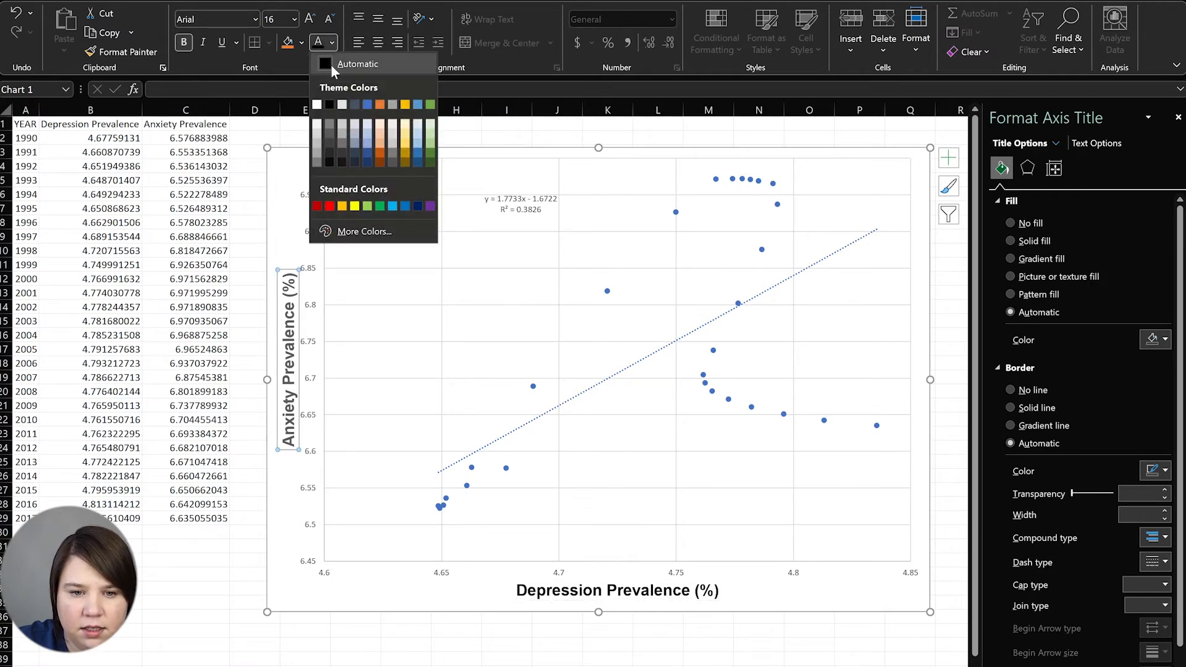
pyautogui.click(331, 64)
pyautogui.click(312, 322)
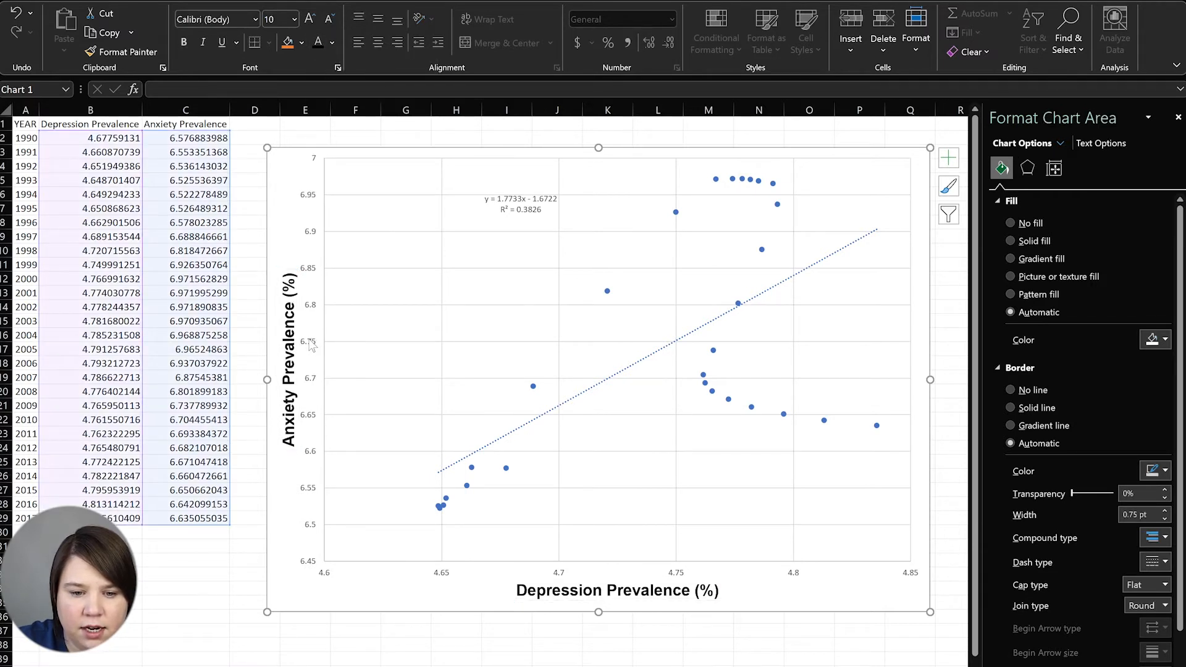
pyautogui.click(311, 345)
# Make the vertical axis labels 11 pt bold Arial in automatic black
pyautogui.click(310, 20)
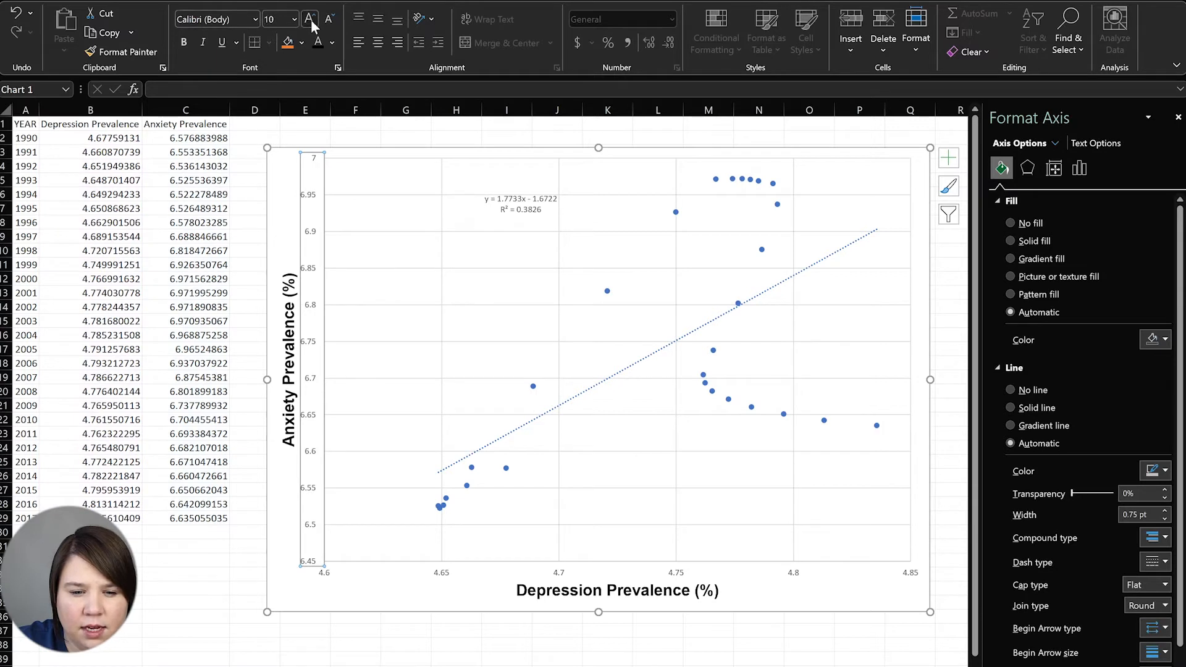
pyautogui.click(310, 20)
pyautogui.write('Arial')
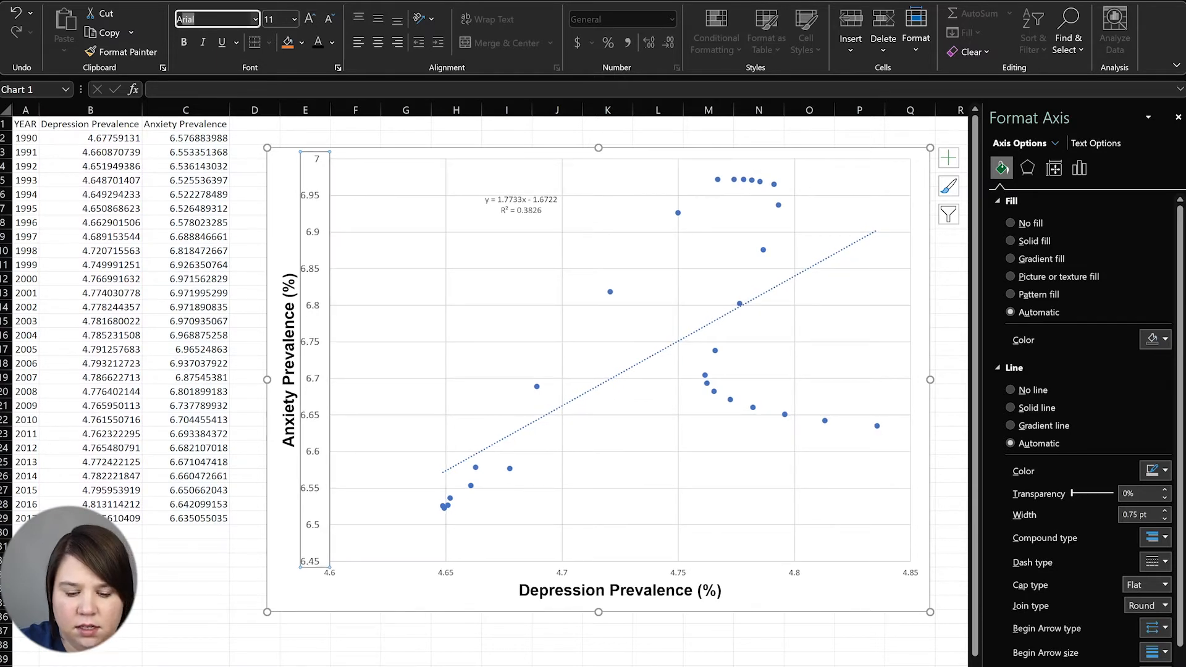
pyautogui.press('Return')
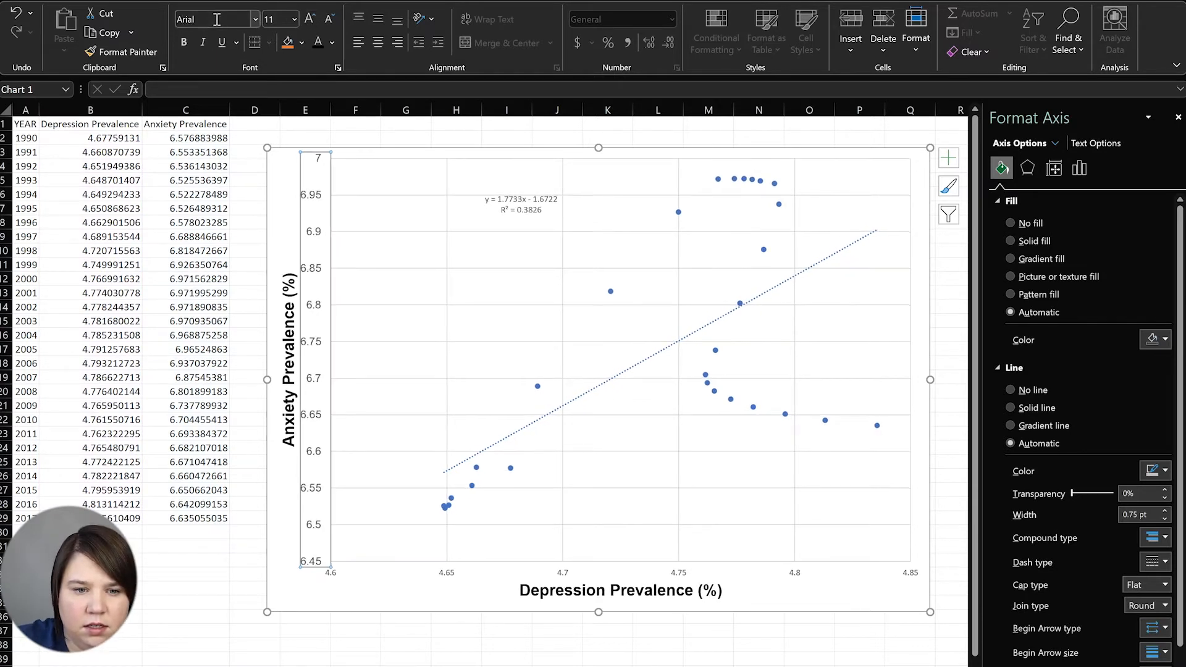
pyautogui.click(182, 41)
pyautogui.click(332, 41)
pyautogui.click(329, 66)
# Enlarge the horizontal axis labels slightly and compare their formatting with the other axis elements
pyautogui.click(570, 572)
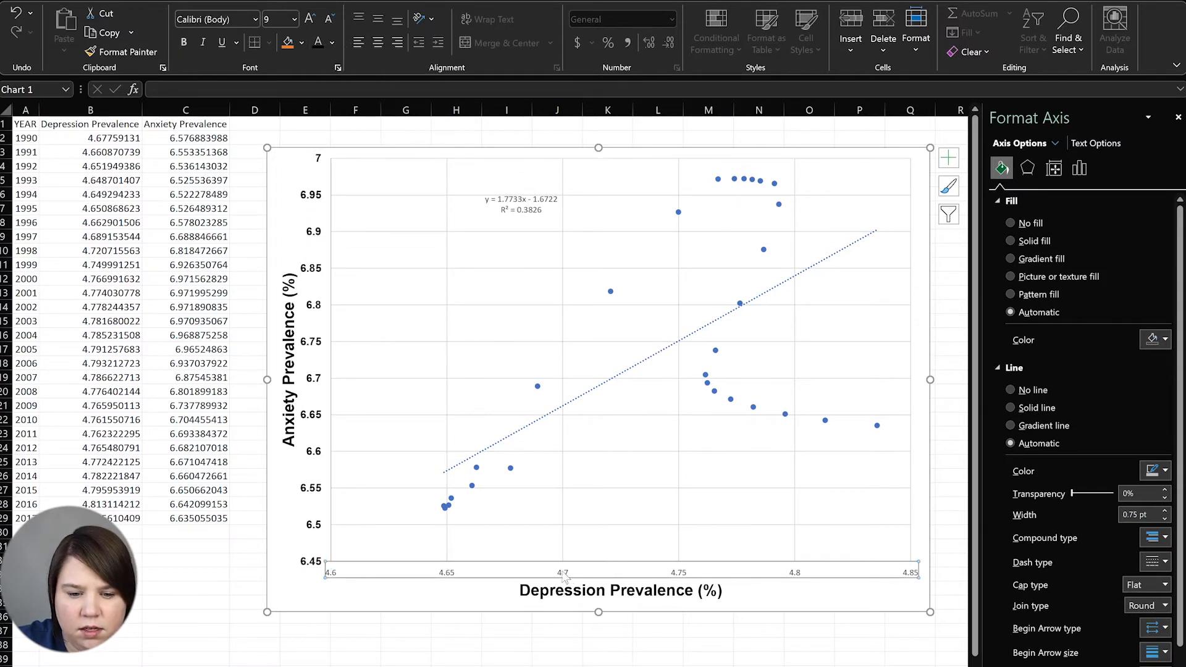
pyautogui.click(310, 19)
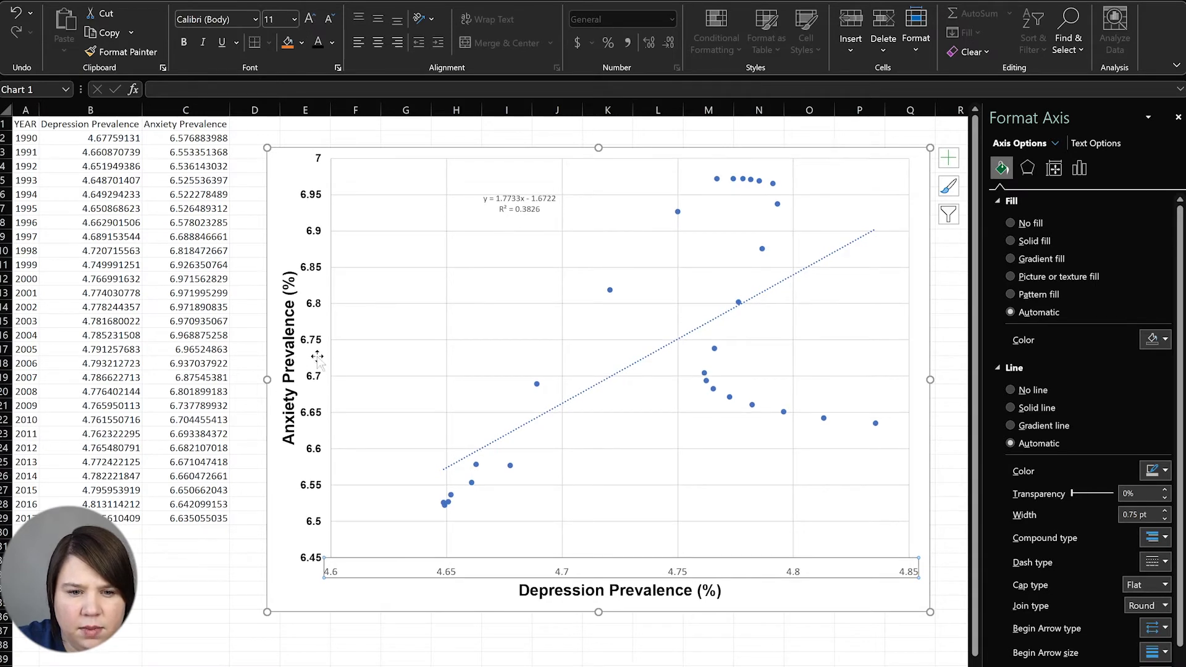
pyautogui.click(317, 377)
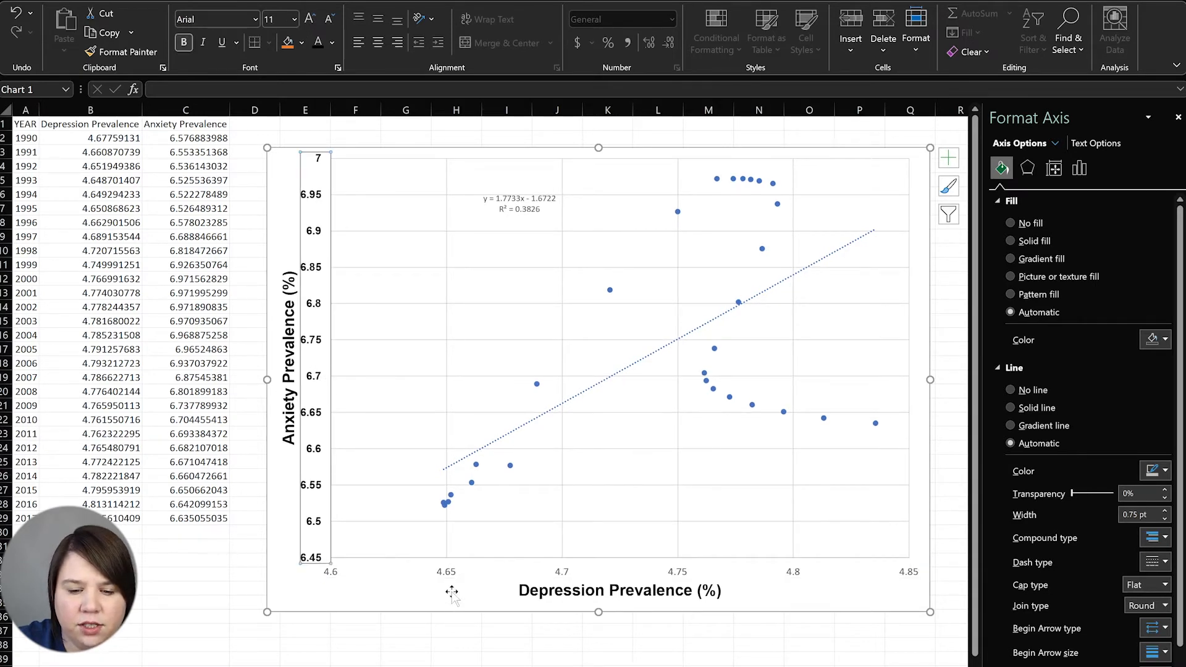
pyautogui.click(418, 572)
pyautogui.click(695, 597)
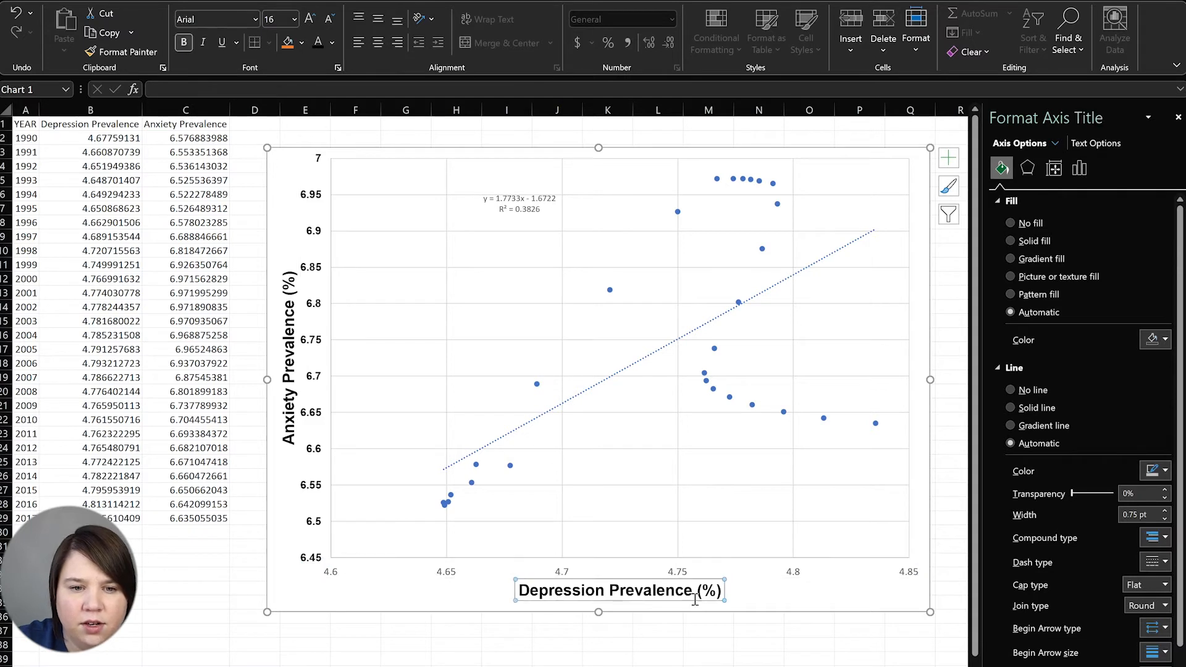
pyautogui.click(286, 371)
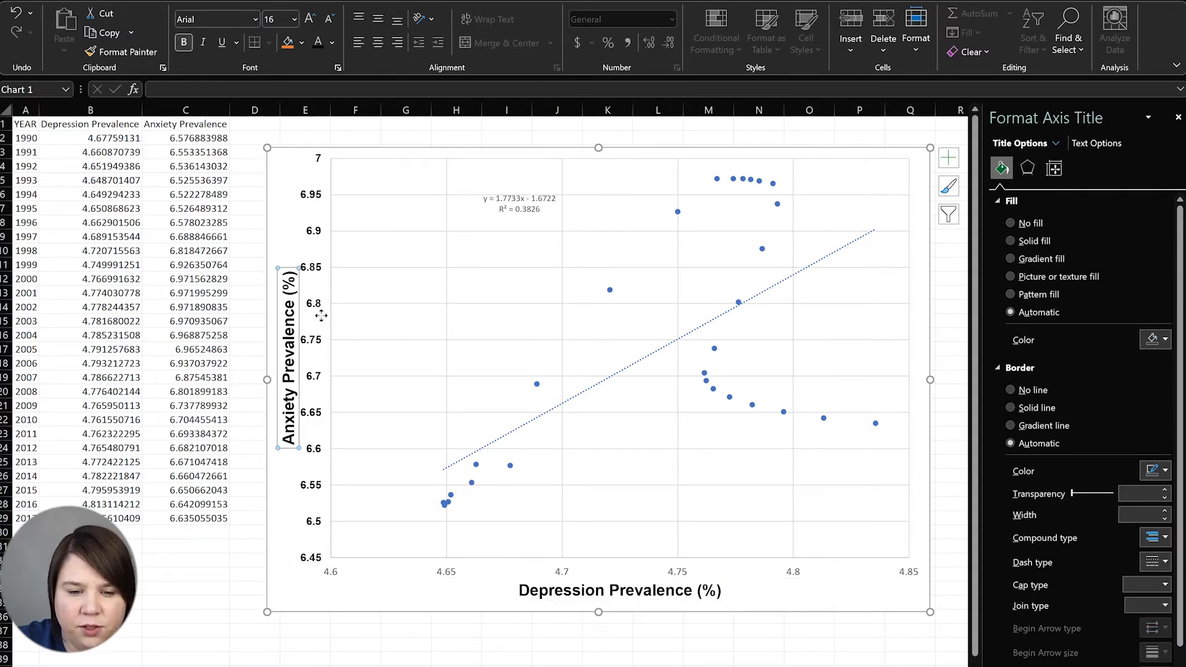
pyautogui.click(405, 534)
# Set the horizontal axis labels to bold black Arial
pyautogui.click(447, 572)
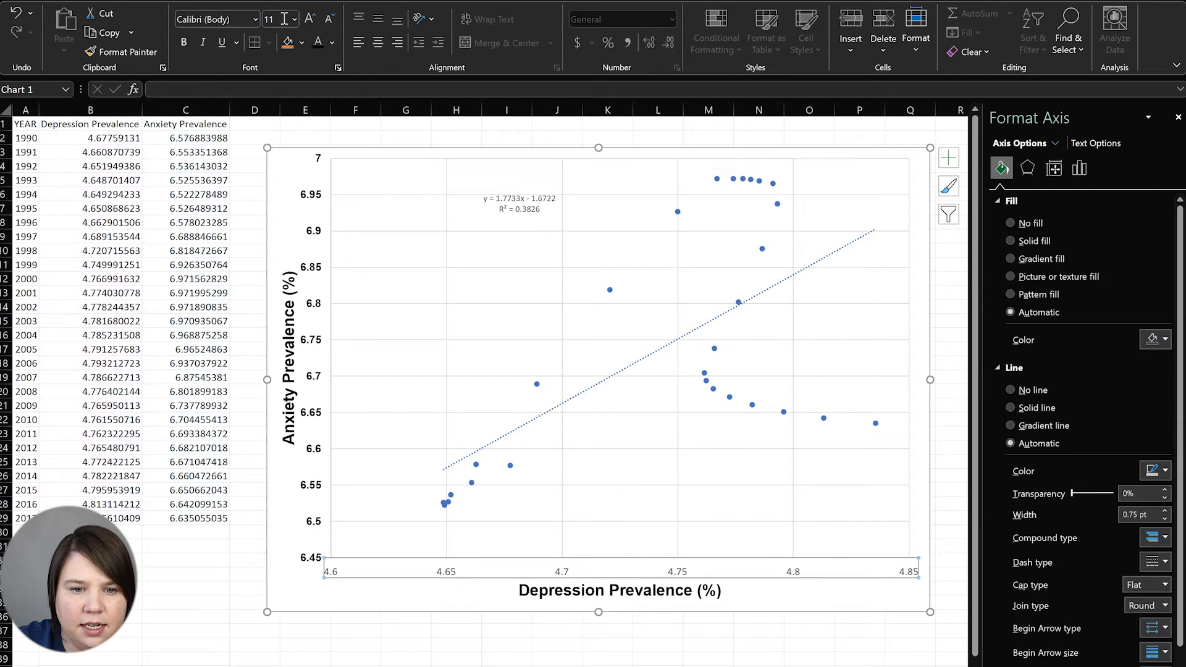
pyautogui.click(216, 19)
pyautogui.write('Arial')
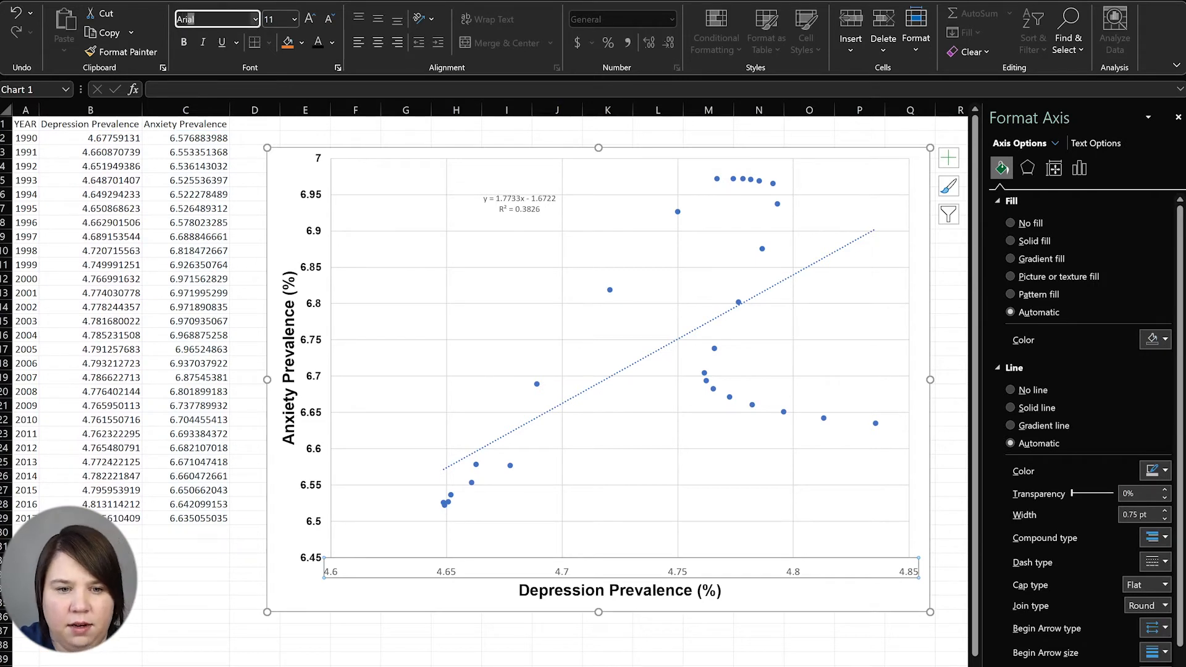
pyautogui.press('Return')
pyautogui.click(184, 42)
pyautogui.click(332, 41)
pyautogui.click(325, 62)
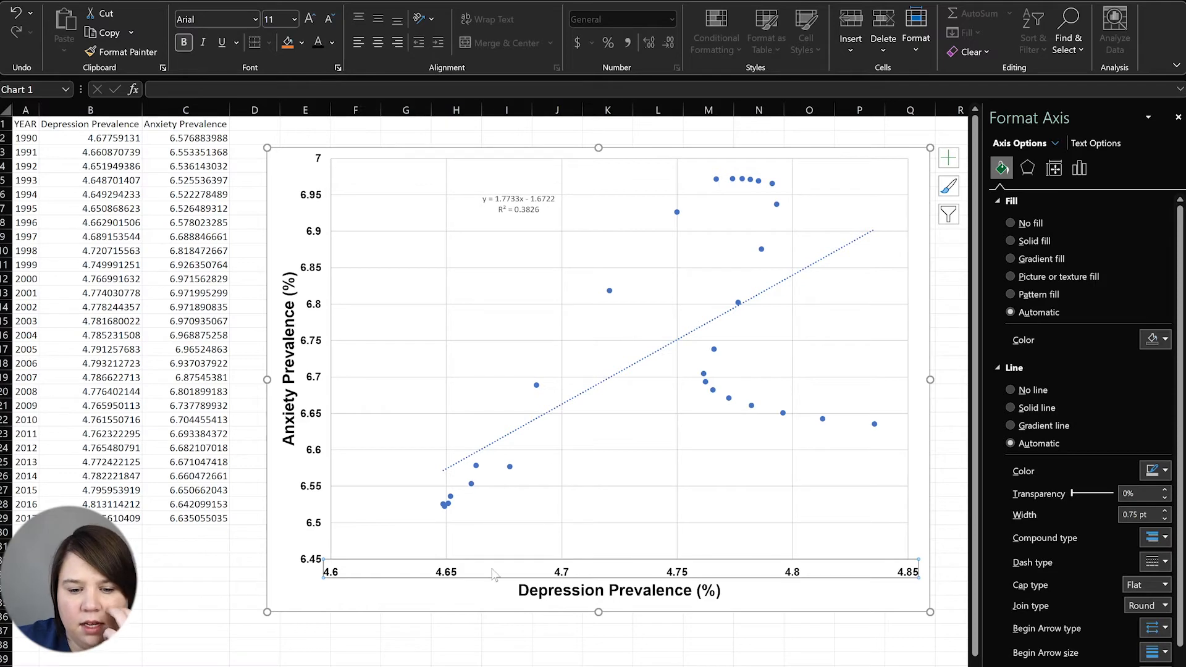
pyautogui.click(437, 665)
pyautogui.click(497, 210)
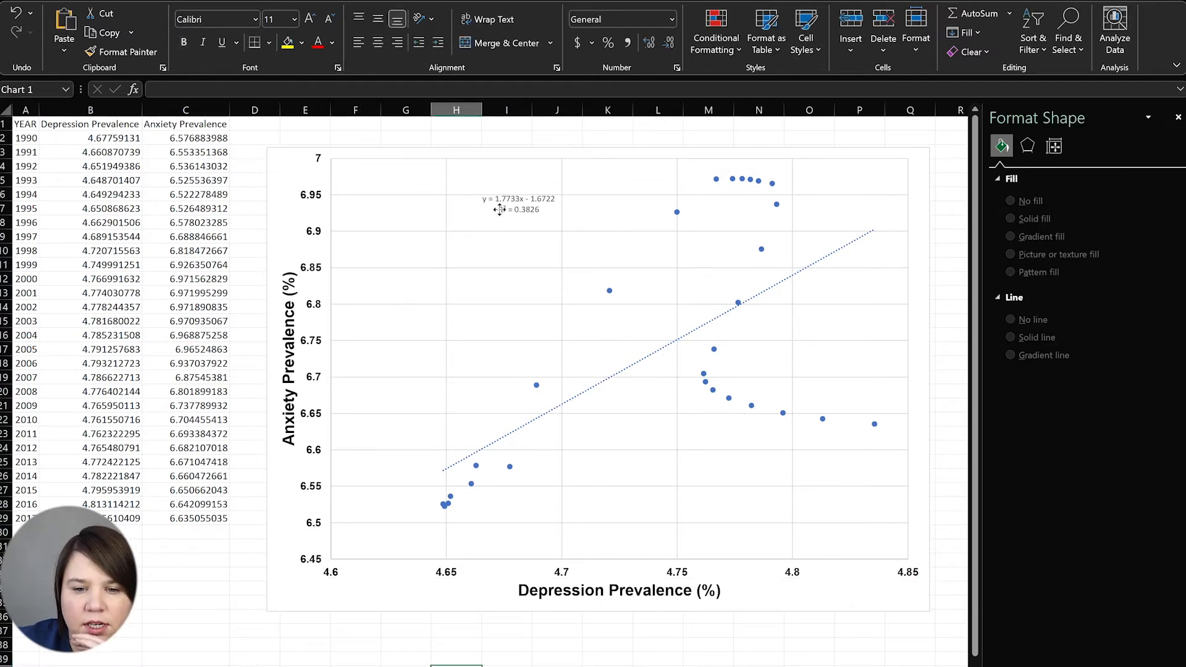
# Format the trendline equation as 11 pt bold black Arial
pyautogui.click(315, 21)
pyautogui.click(314, 17)
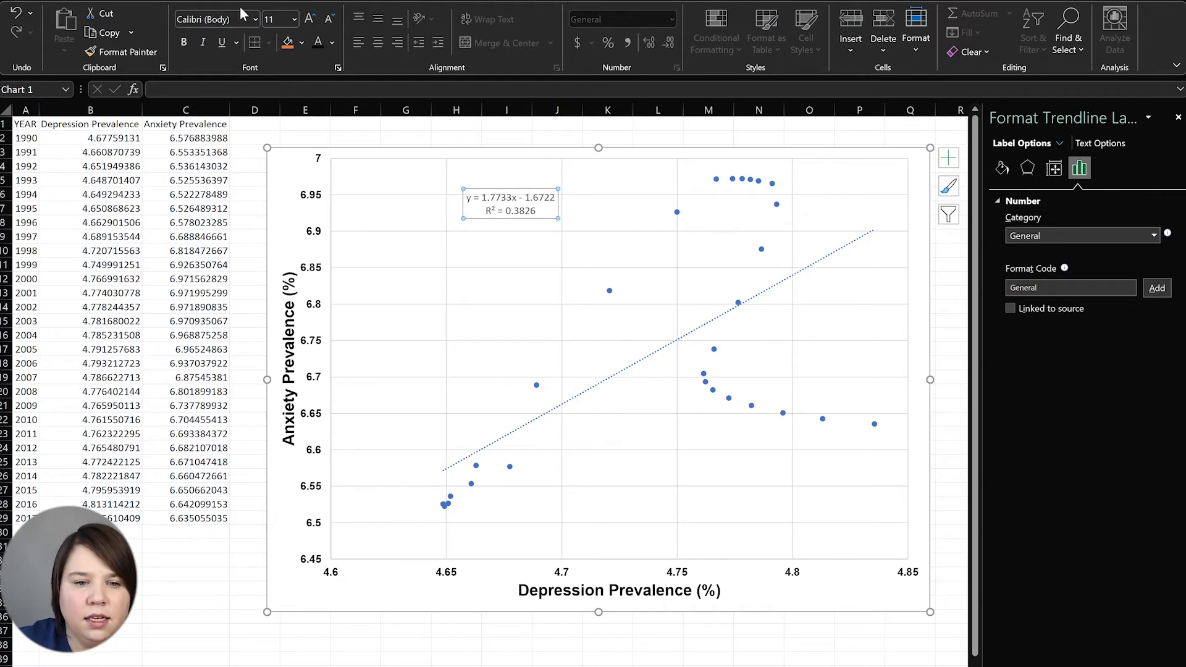
pyautogui.click(227, 18)
pyautogui.write('Arial')
pyautogui.press('Return')
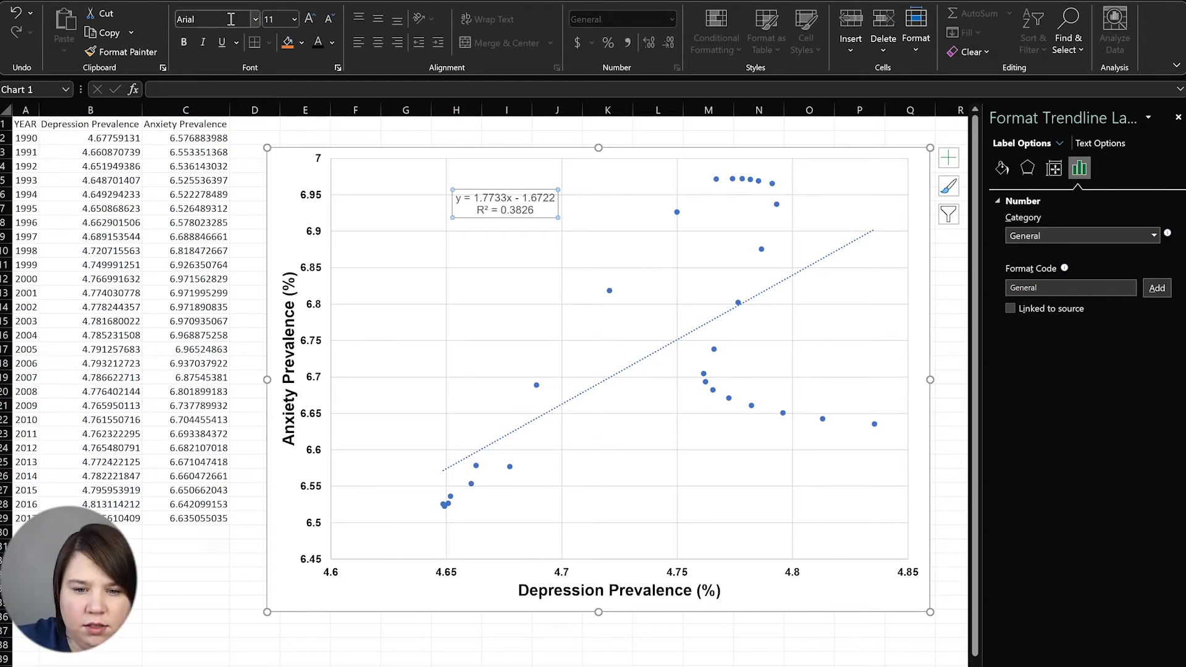
pyautogui.click(188, 48)
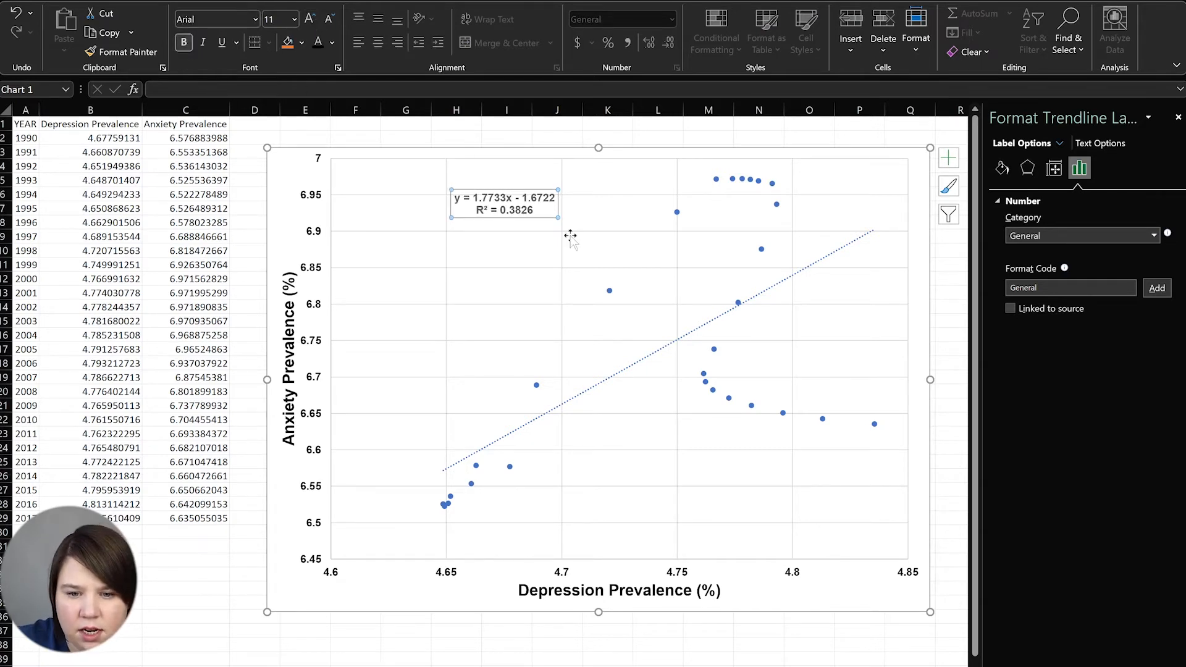
pyautogui.click(335, 45)
pyautogui.click(337, 66)
# Move the trendline equation higher and delete the horizontal gridlines
pyautogui.moveTo(488, 217); pyautogui.dragTo(488, 191)
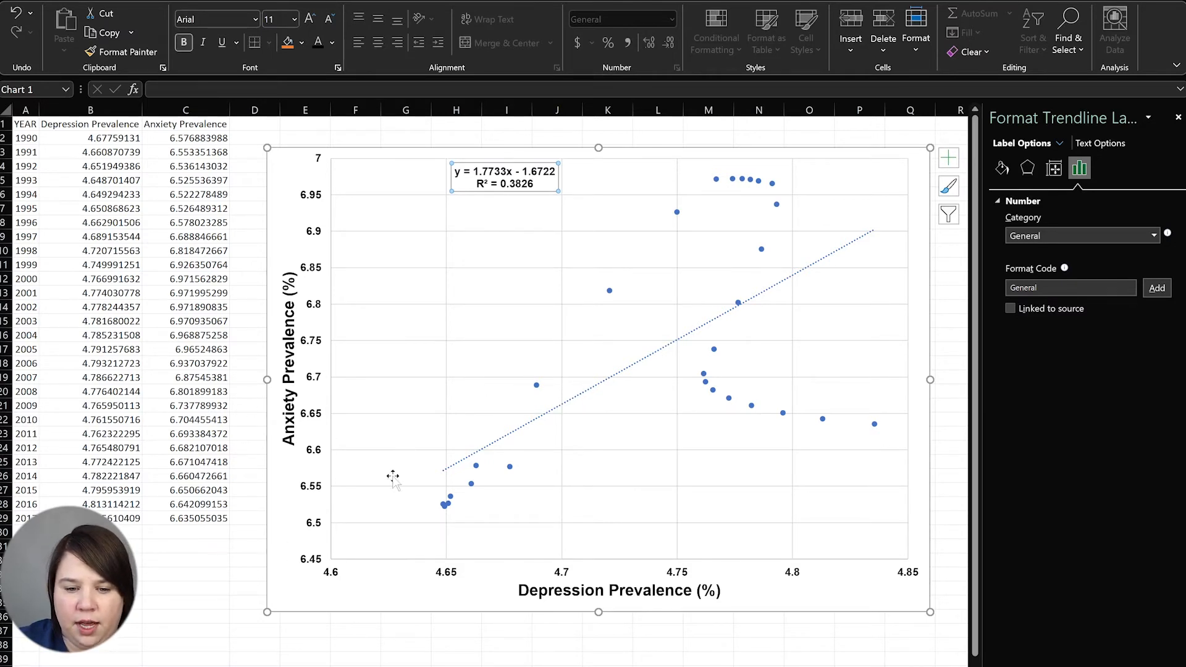
pyautogui.click(449, 377)
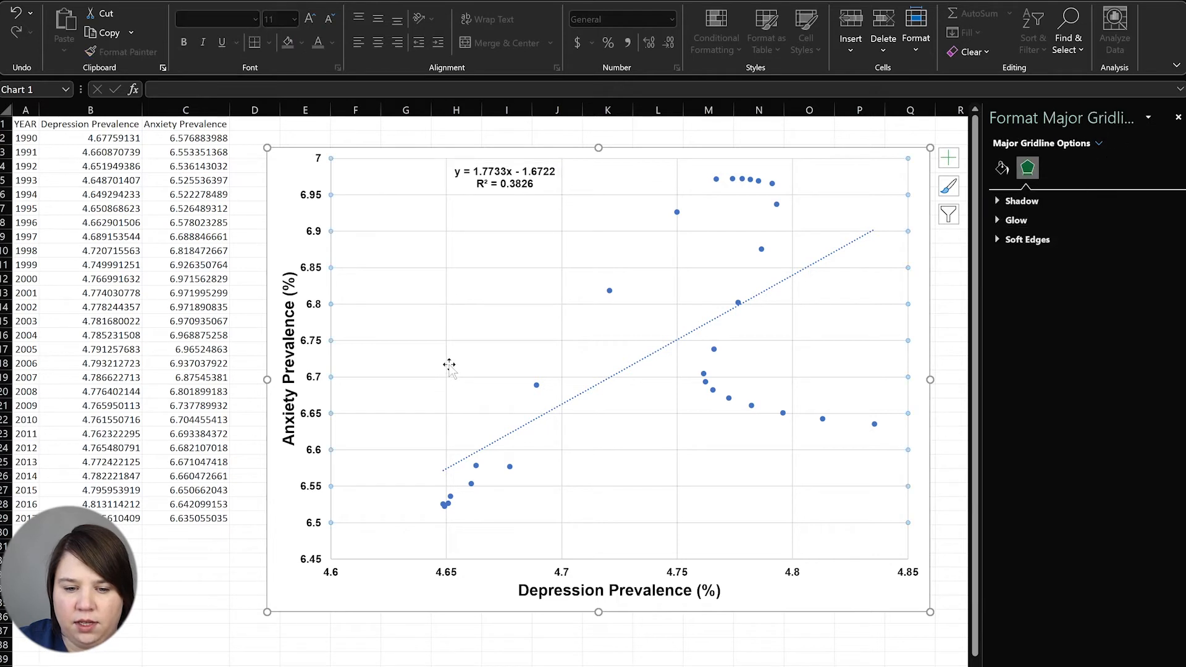
pyautogui.press('Delete')
# Delete the vertical gridlines and give the vertical axis a coloured solid 1 pt line
pyautogui.click(446, 352)
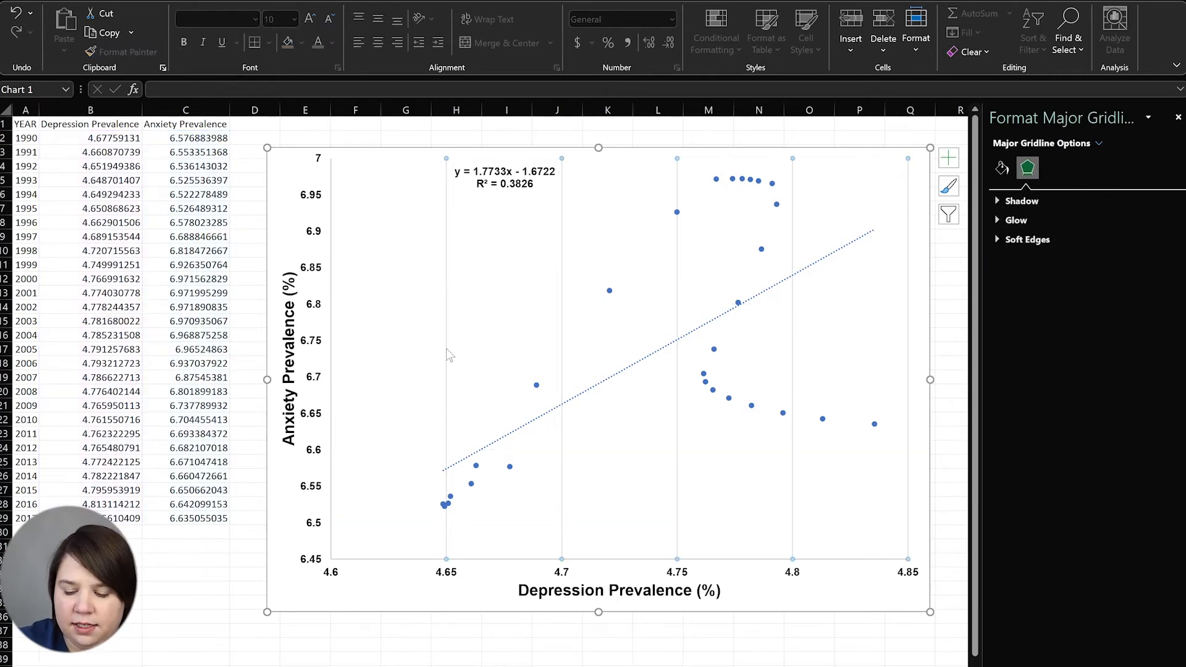
pyautogui.press('Delete')
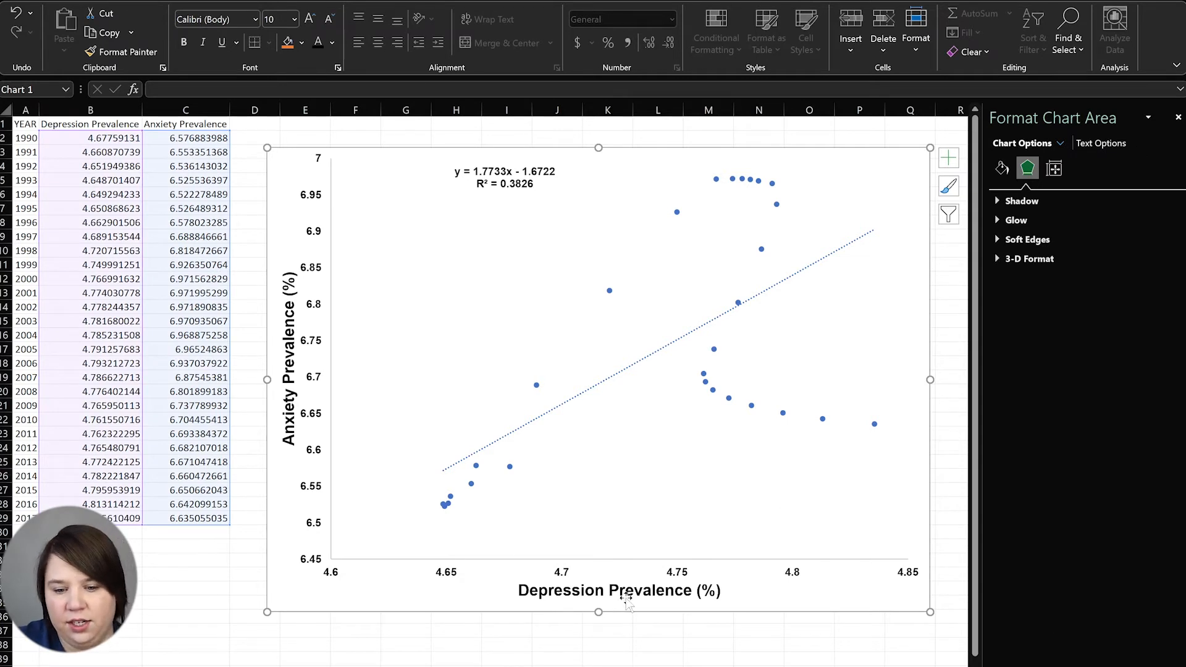
pyautogui.click(320, 384)
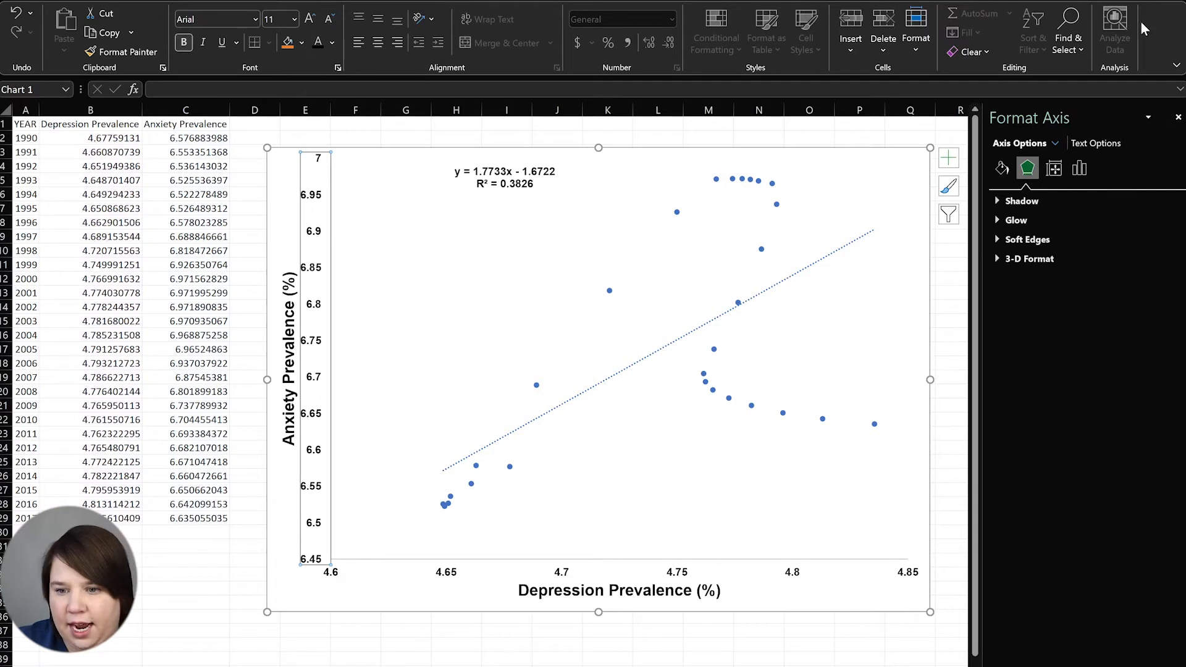
pyautogui.click(1002, 168)
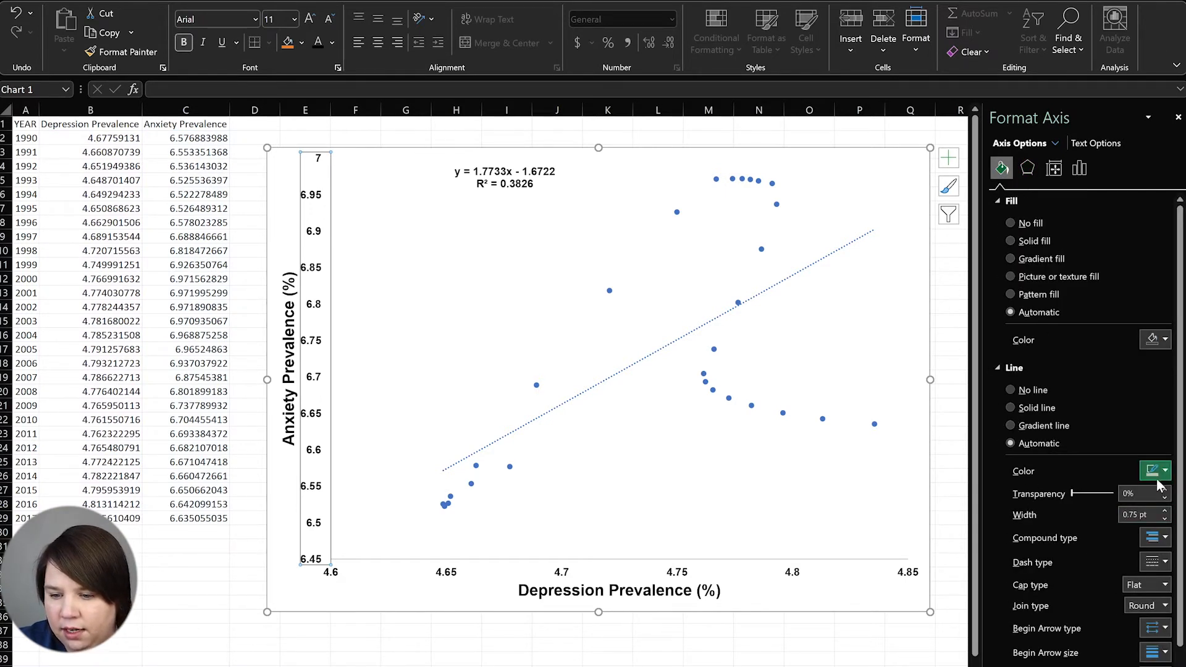
pyautogui.click(1023, 405)
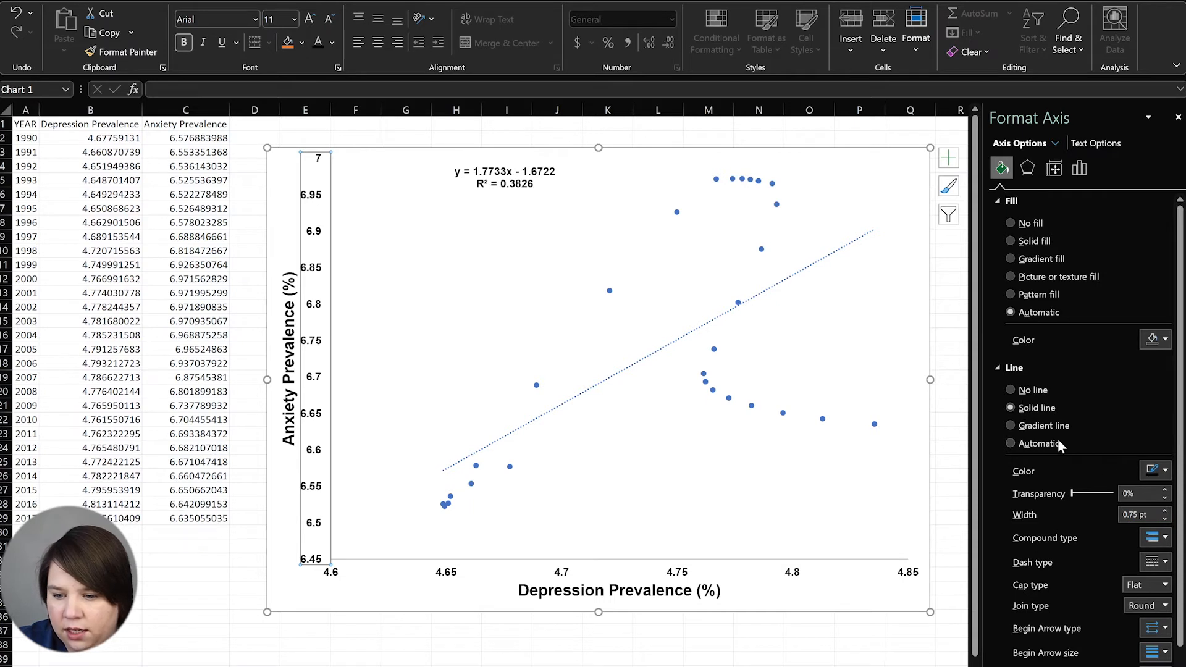
pyautogui.click(1165, 511)
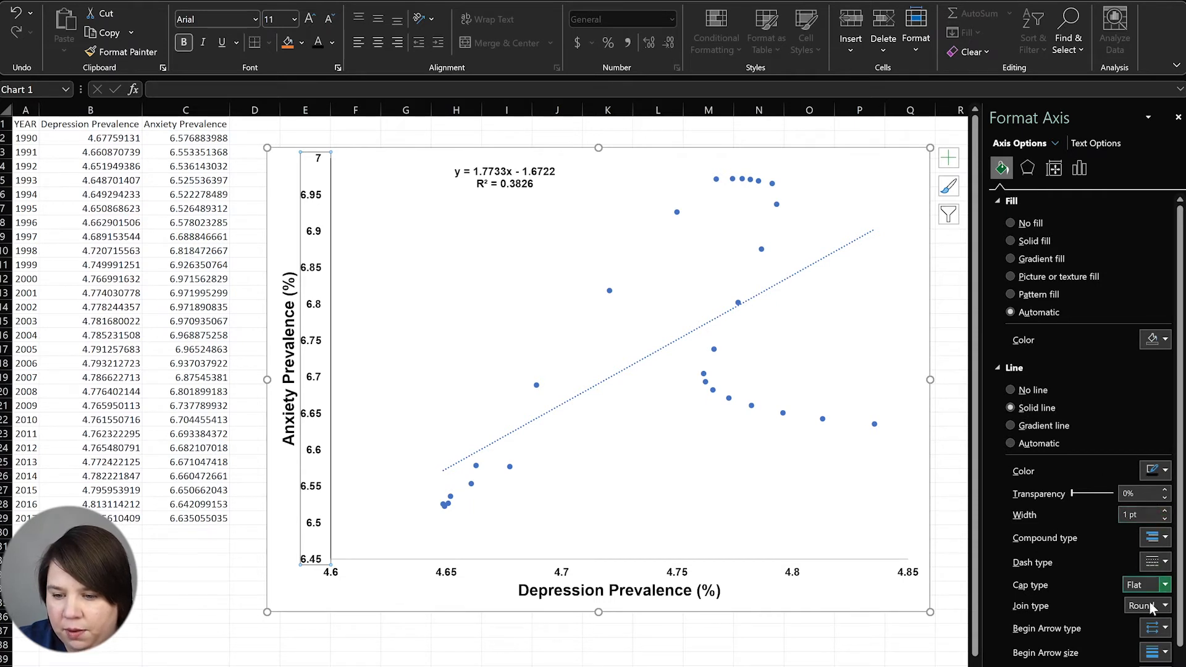
pyautogui.click(1162, 472)
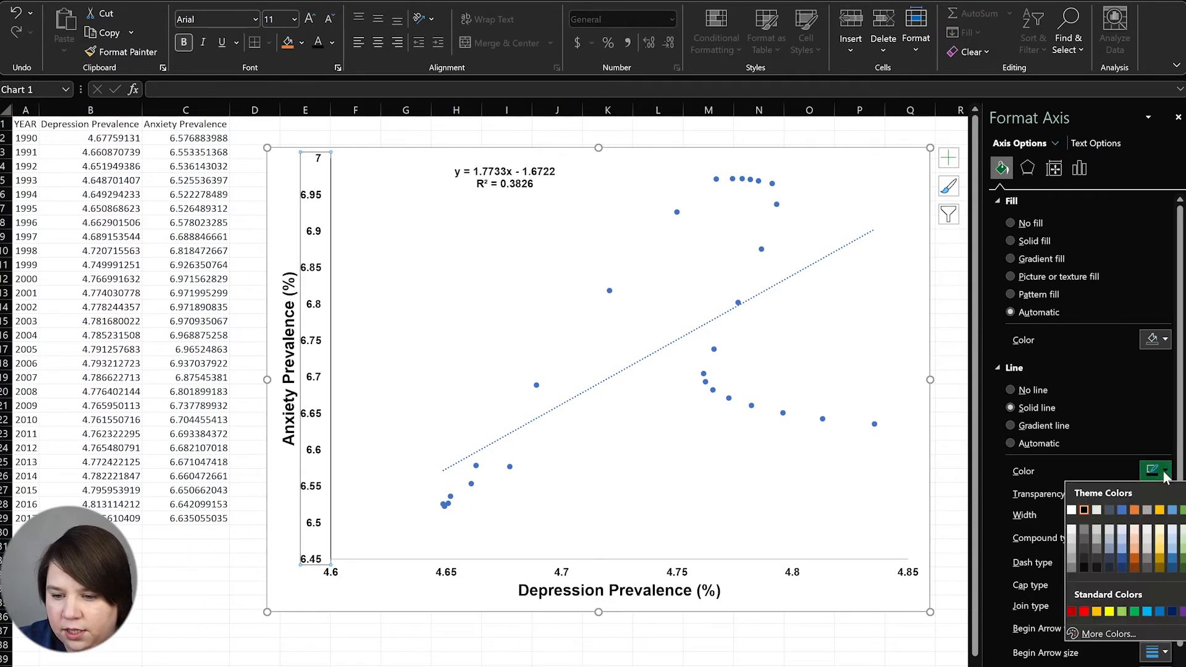
pyautogui.click(1136, 365)
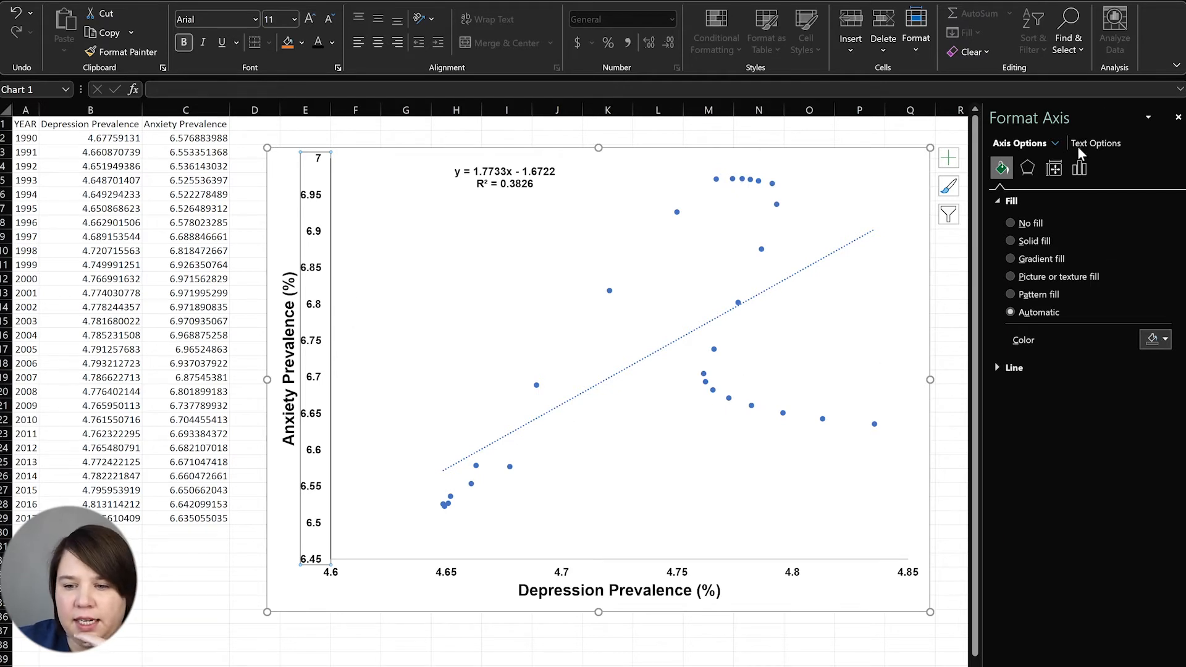
# Set the Anxiety Prevalence axis major unit to 0.25
pyautogui.click(1080, 172)
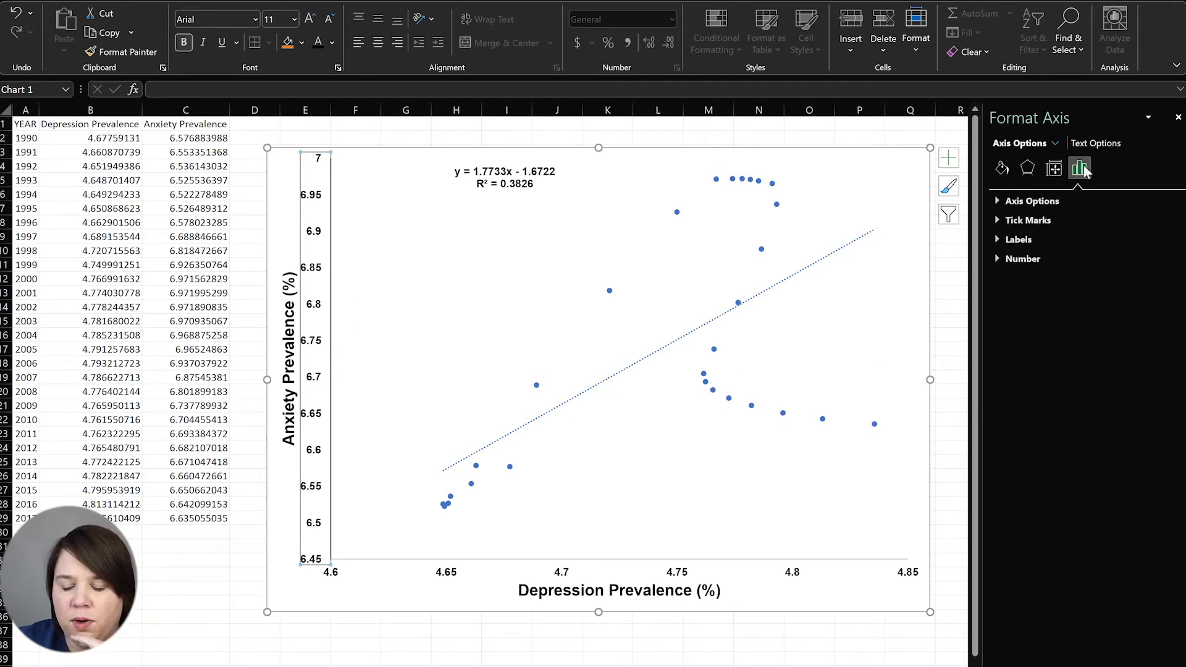
pyautogui.click(1003, 198)
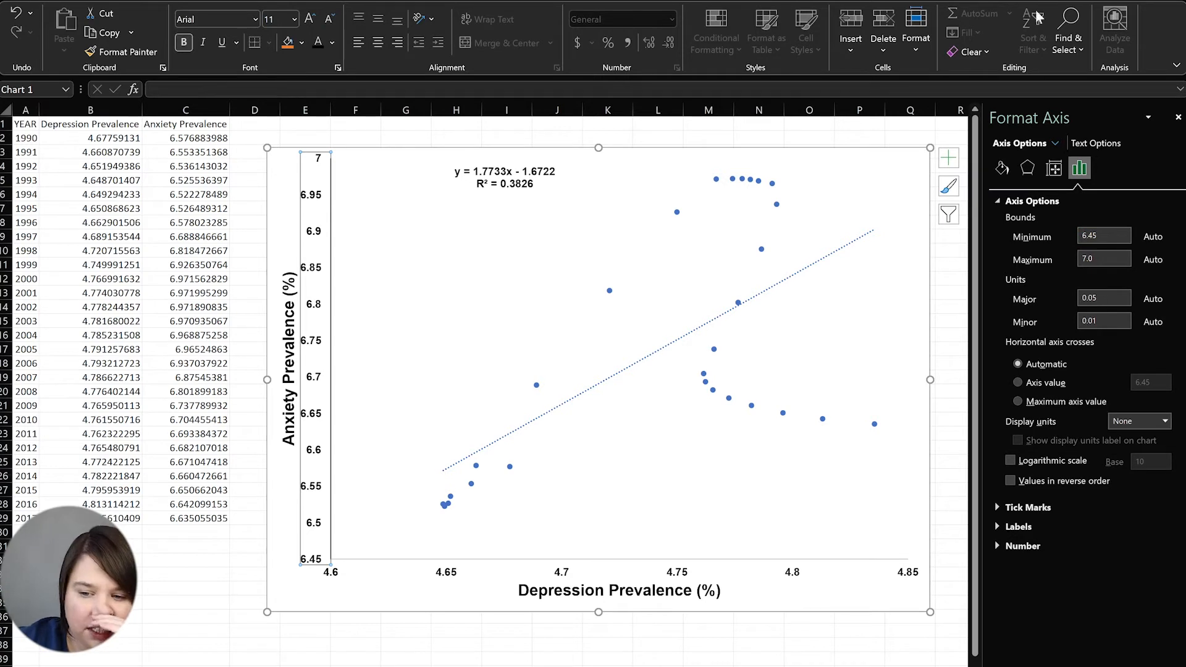
pyautogui.moveTo(1109, 299); pyautogui.dragTo(1075, 299)
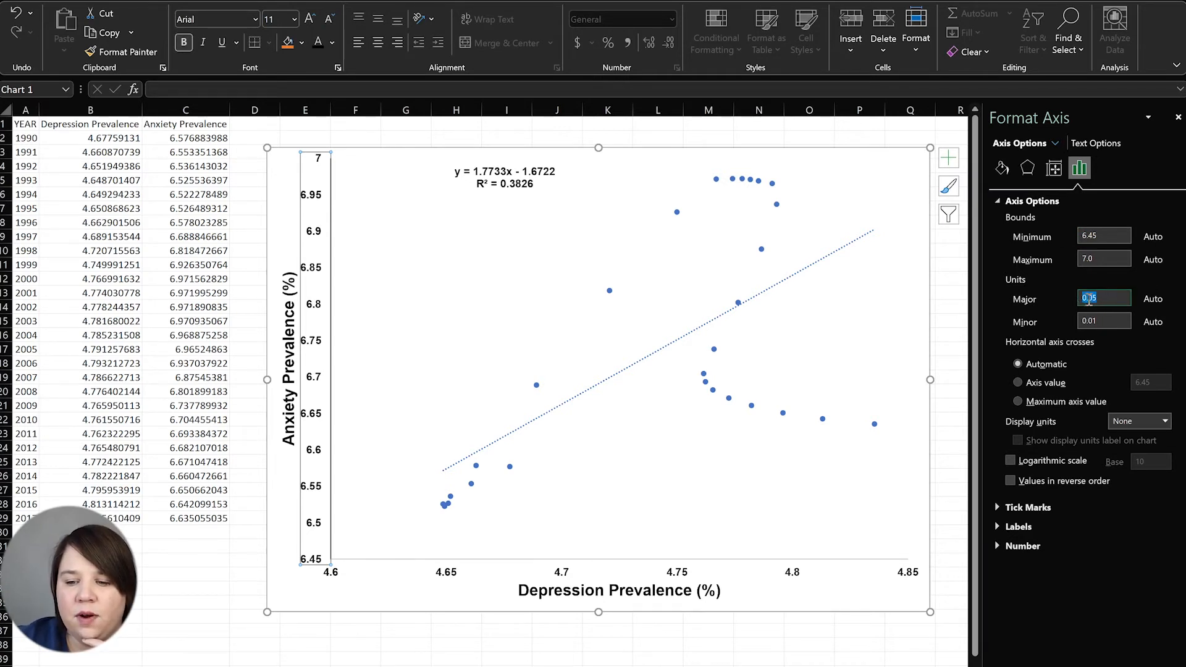
pyautogui.write('0.5')
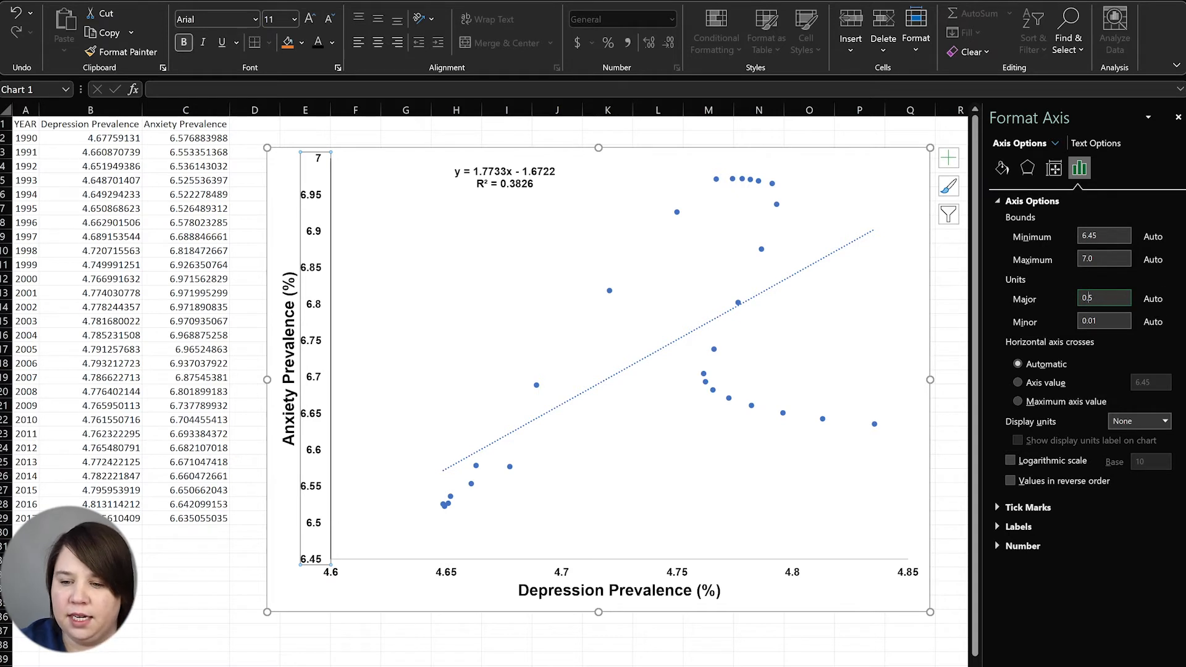
pyautogui.press('Return')
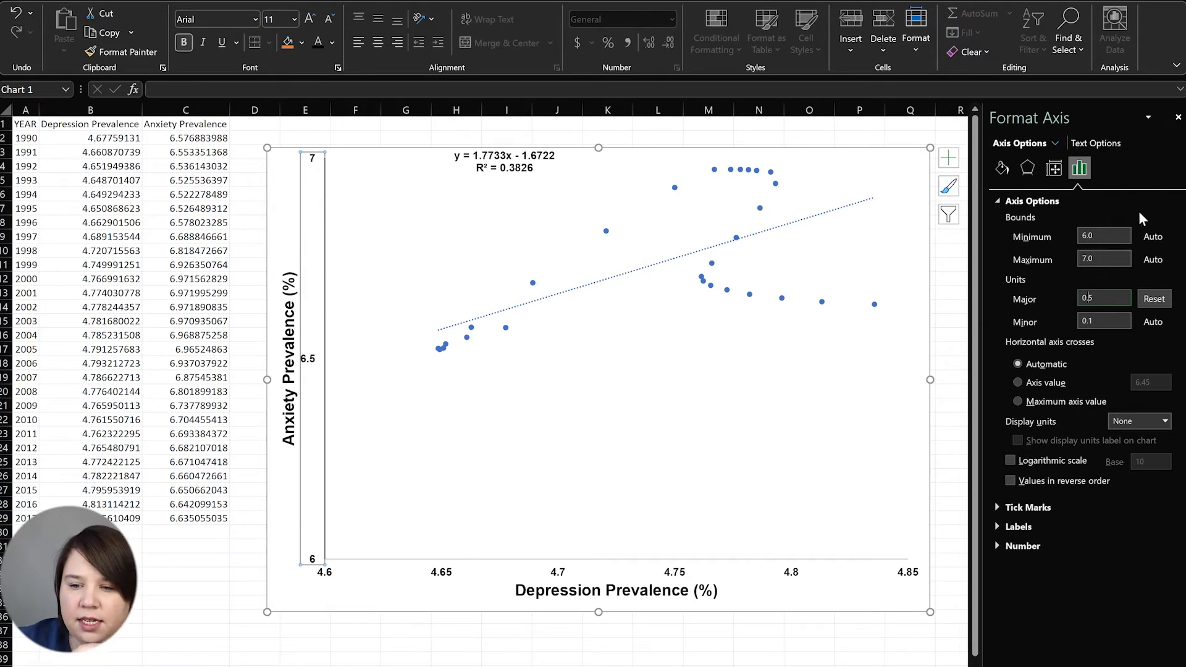
pyautogui.write('2')
pyautogui.press('Return')
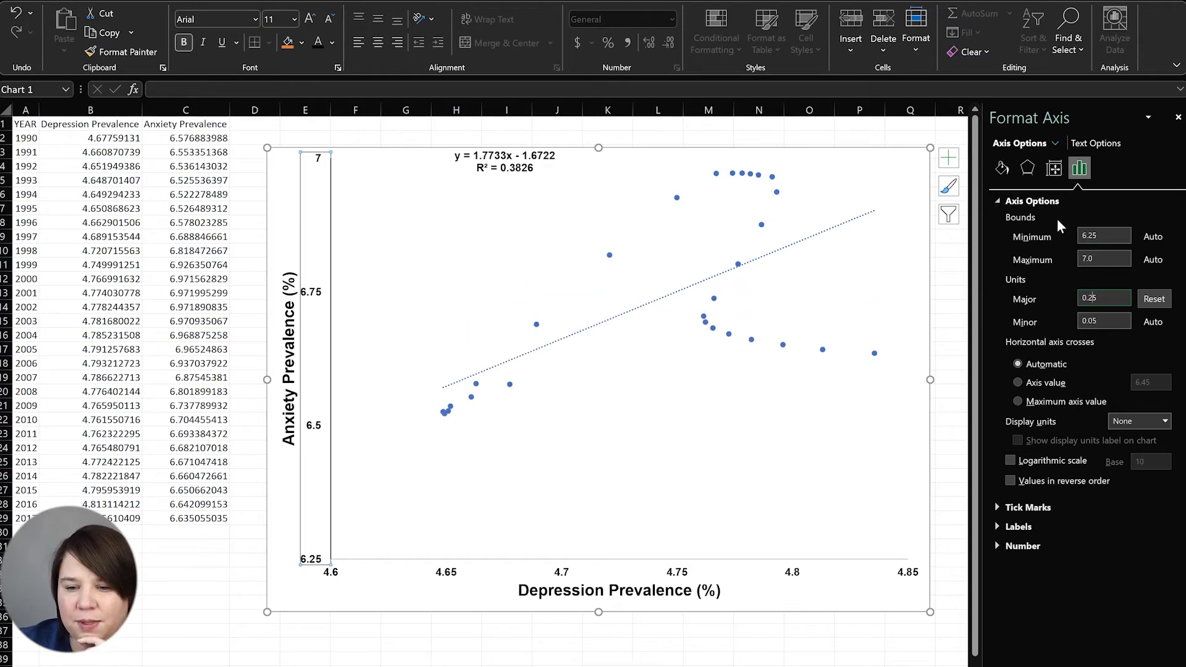
# Set the Anxiety Prevalence axis minimum bound to 6.5
pyautogui.doubleClick(1083, 229)
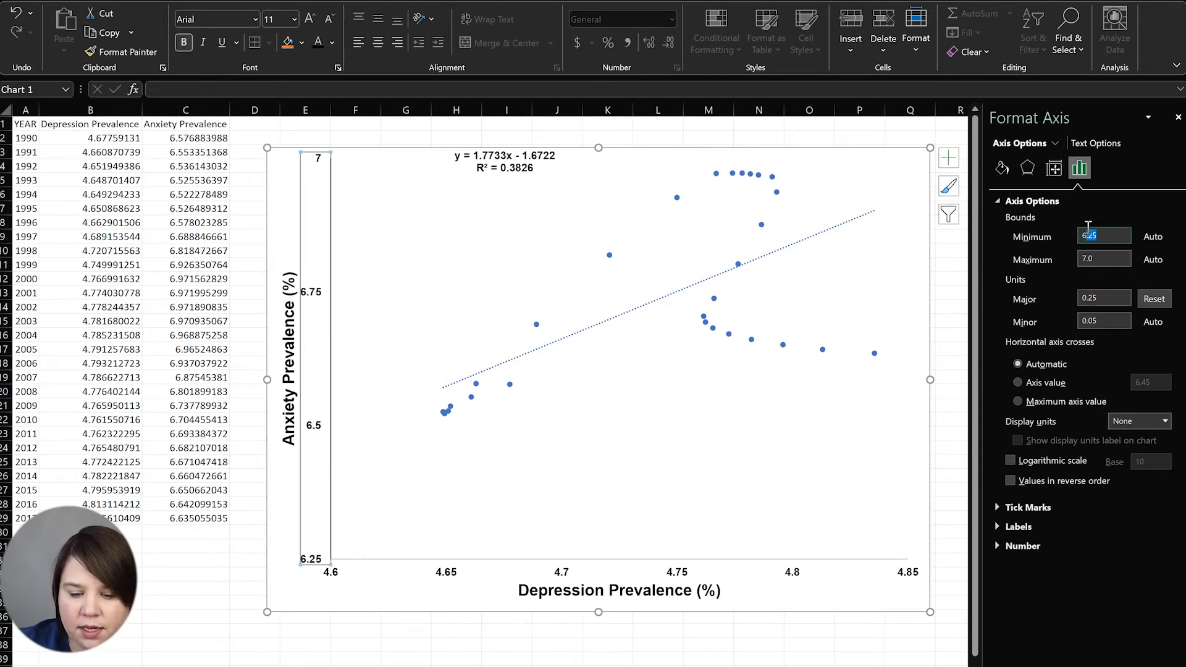
pyautogui.write('65')
pyautogui.press('Return')
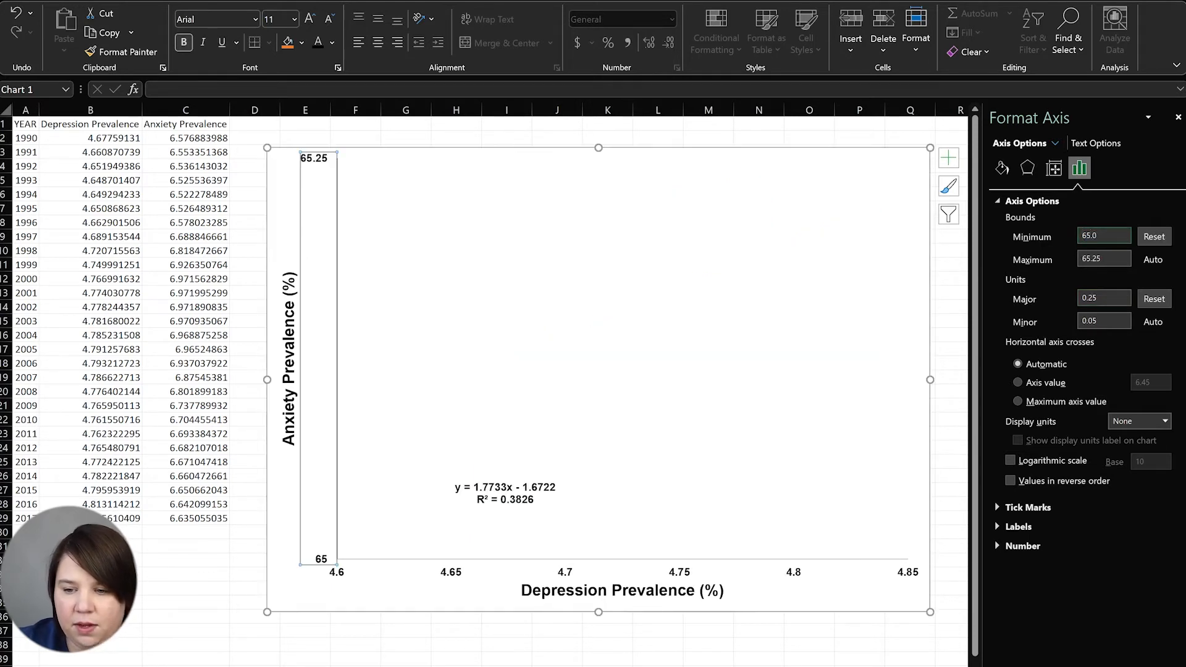
pyautogui.doubleClick(1097, 241)
pyautogui.write('6.5')
pyautogui.press('Return')
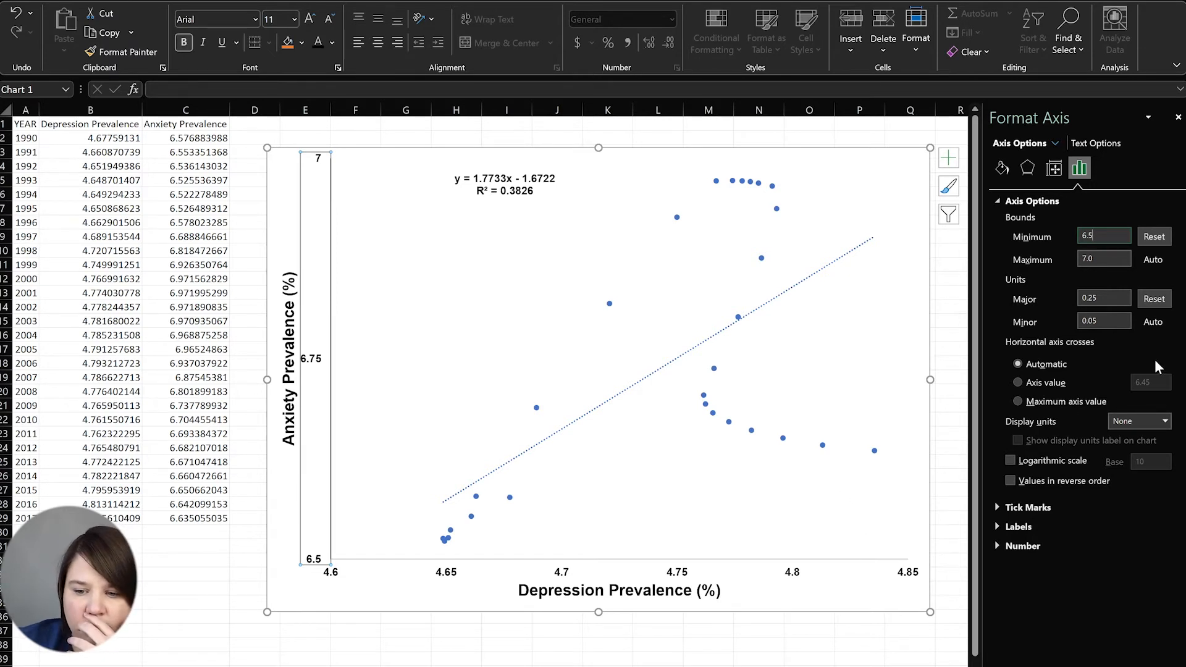
# Give the Anxiety Prevalence axis outside major tick marks
pyautogui.click(1002, 507)
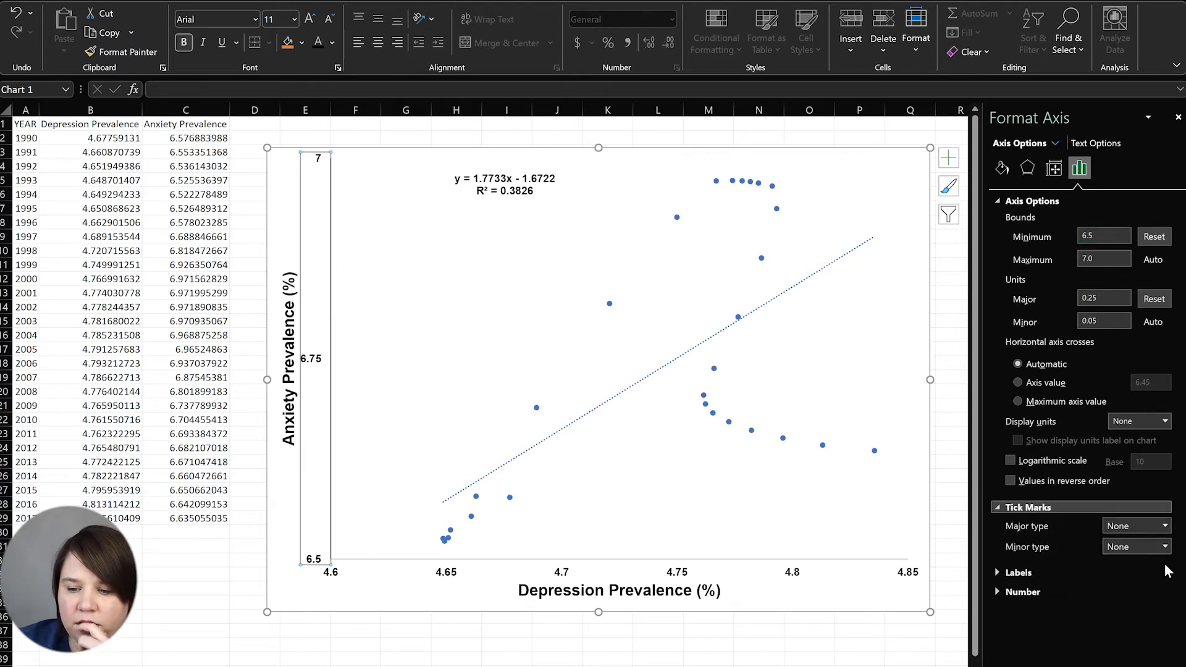
pyautogui.click(1163, 527)
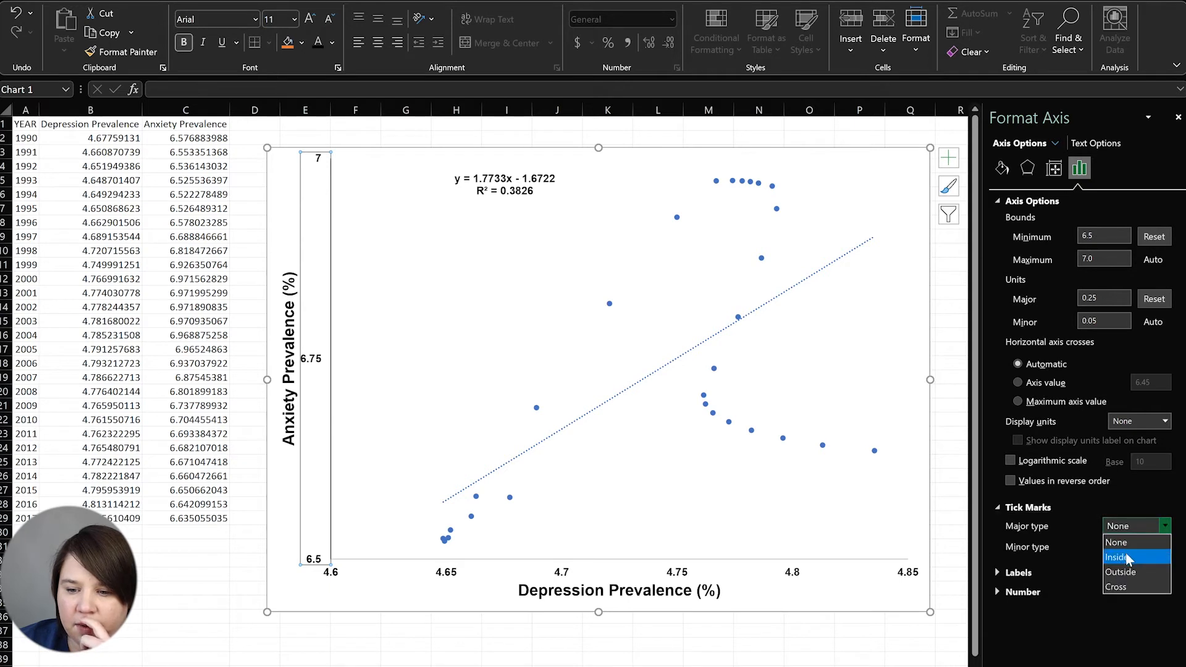
pyautogui.click(1128, 572)
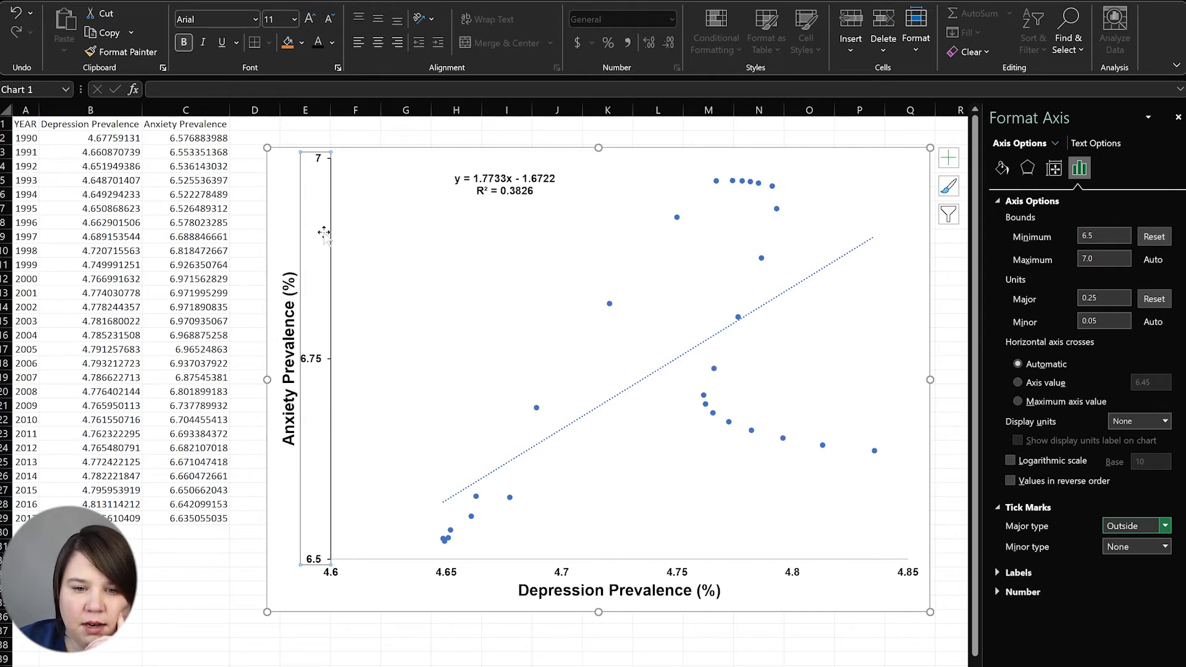
# Try major units of 0.25 and then 0.1 on the Depression Prevalence axis
pyautogui.click(444, 573)
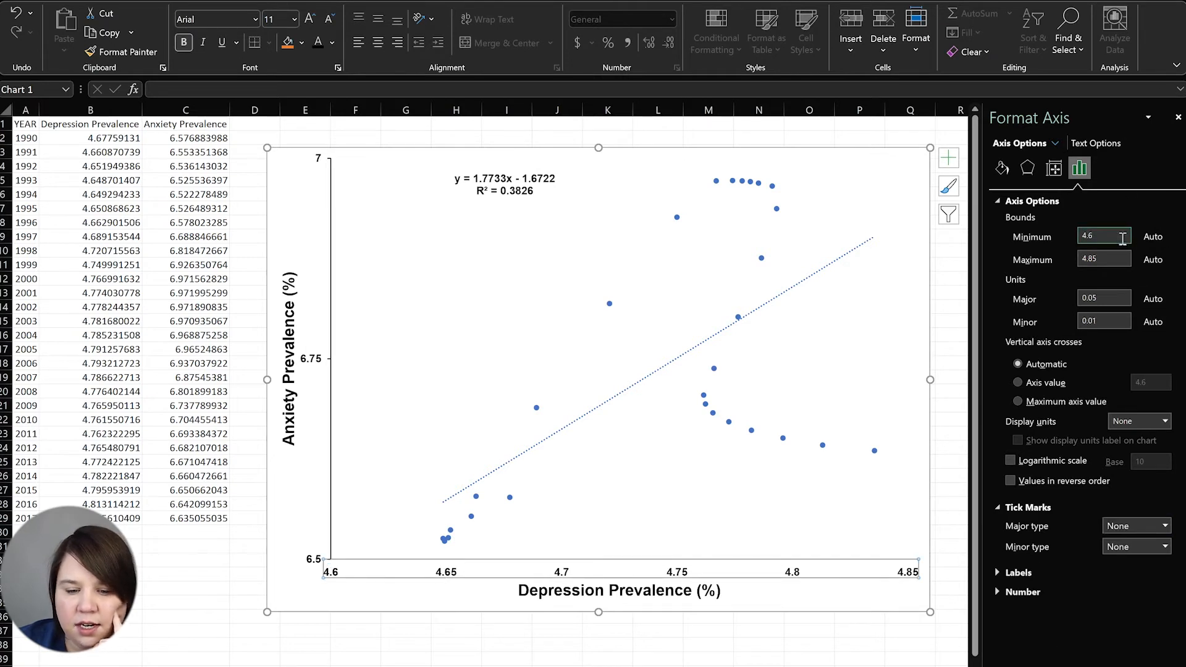
pyautogui.click(1121, 297)
pyautogui.press('BackSpace')
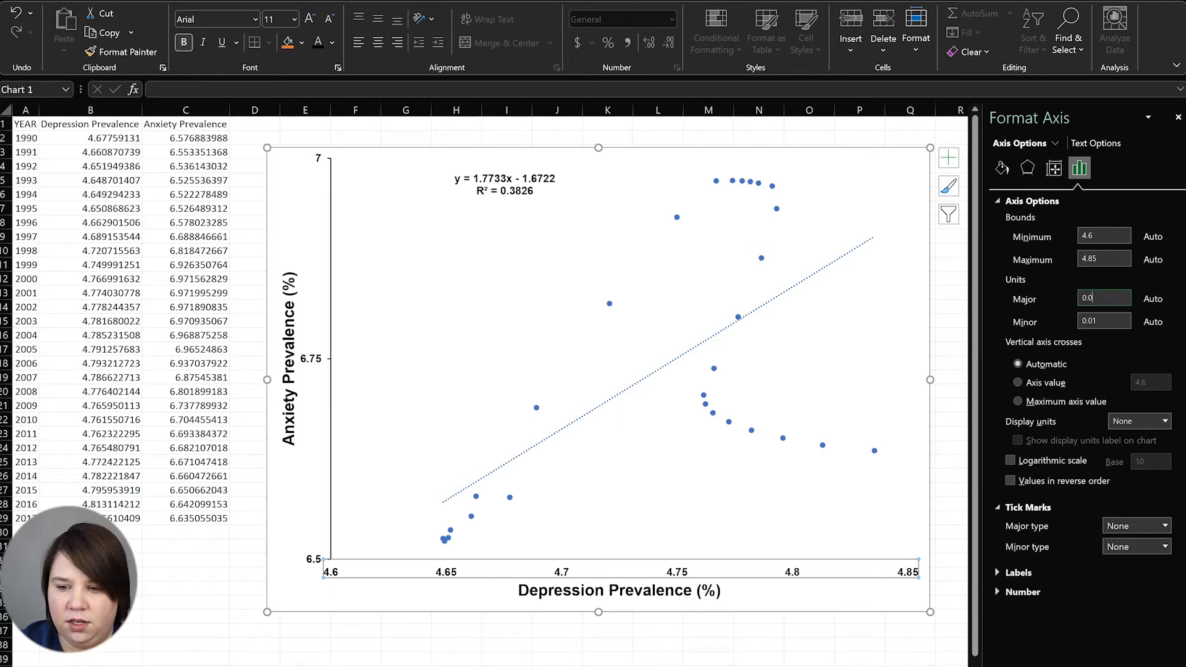
pyautogui.write('25')
pyautogui.press('Return')
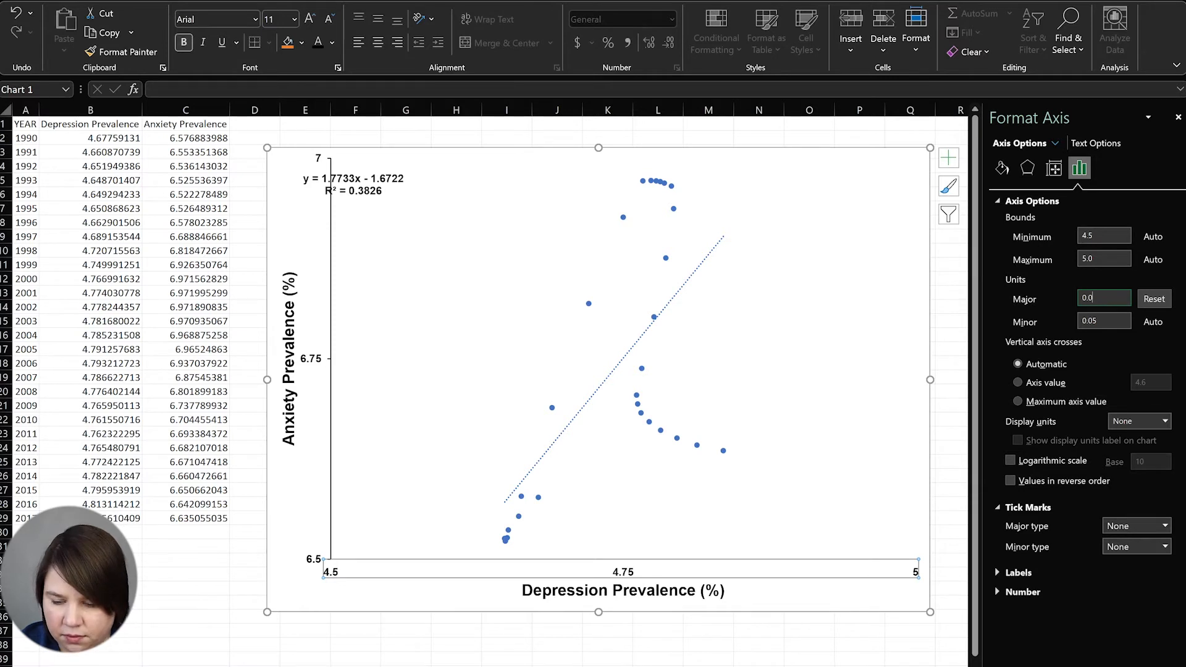
pyautogui.press('Return')
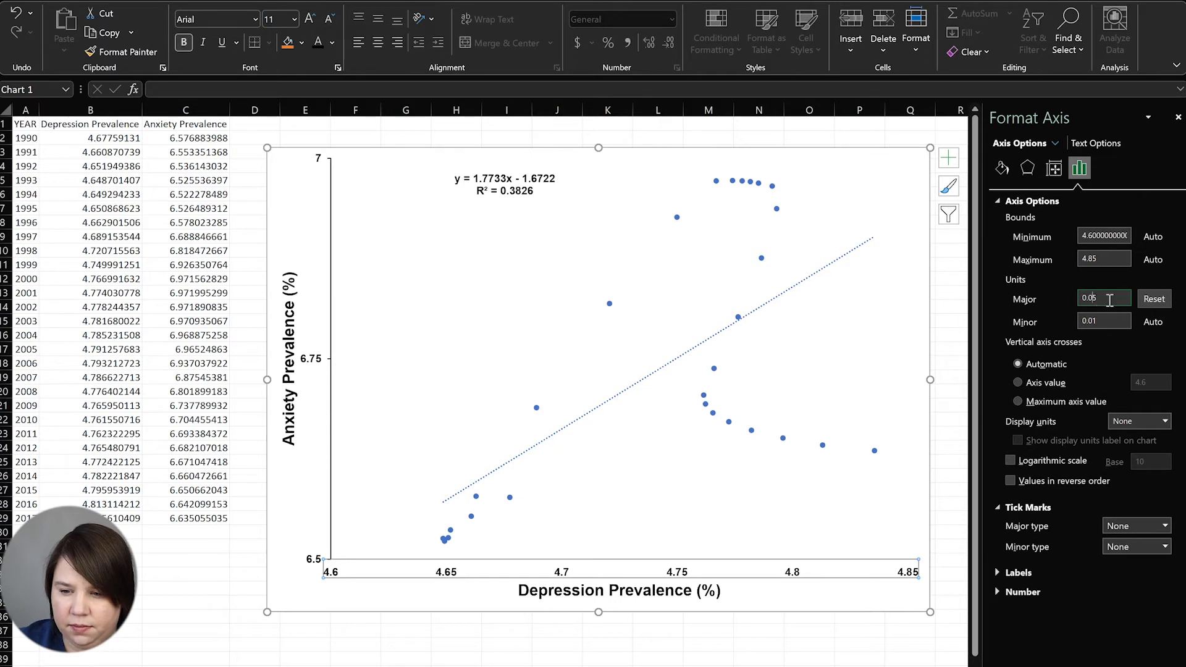
pyautogui.press('BackSpace')
pyautogui.press('BackSpace')
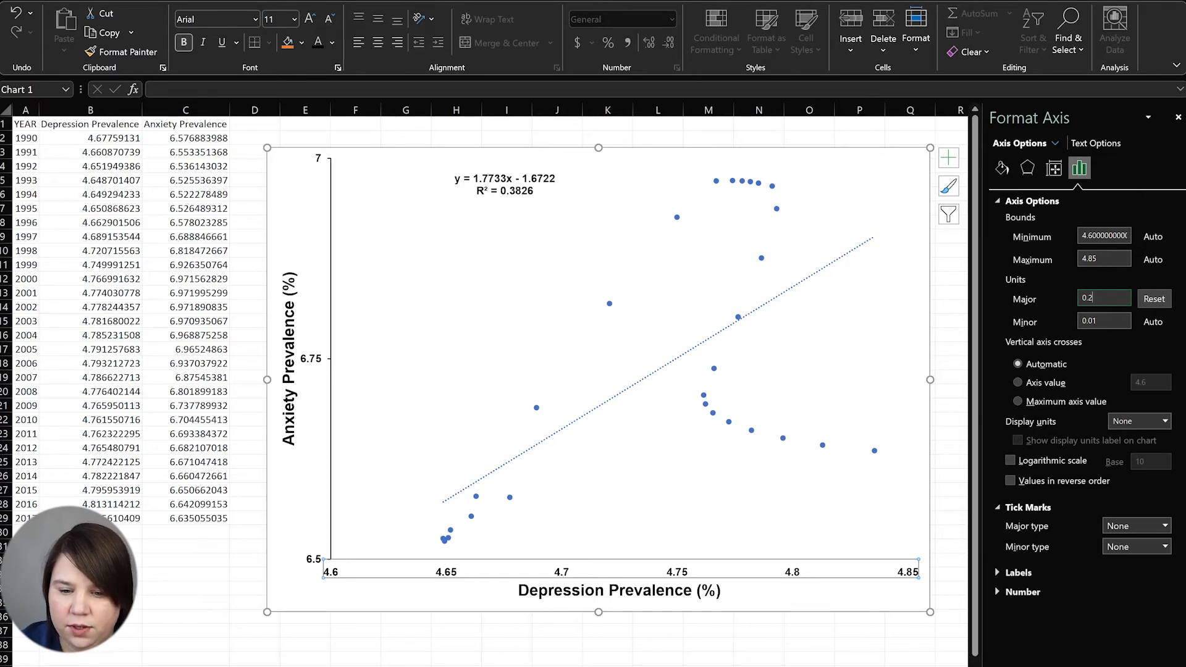
pyautogui.write('1')
pyautogui.press('Return')
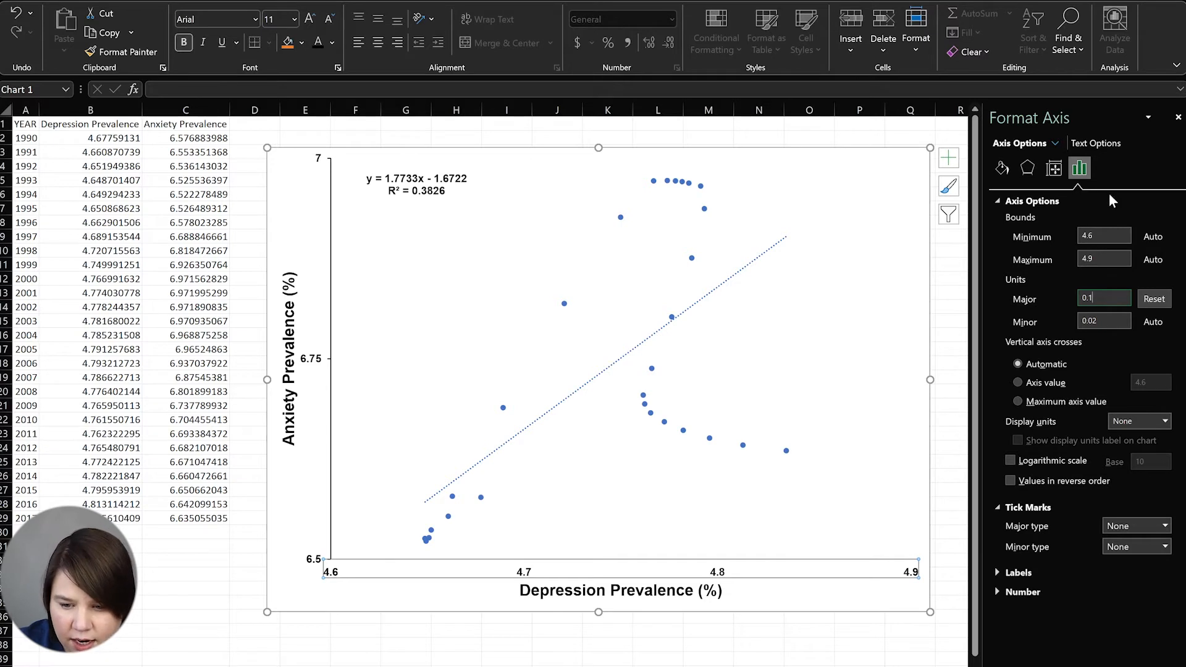
# Set the Depression Prevalence axis maximum to 4.8 and minimum to 4.64
pyautogui.press('BackSpace')
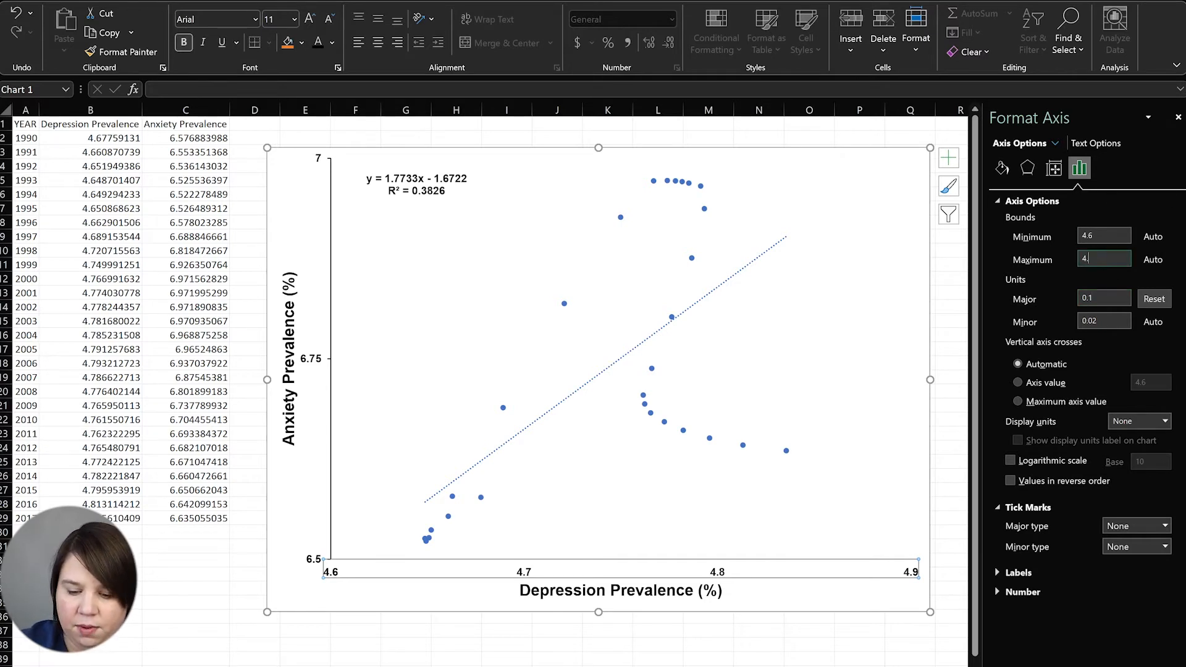
pyautogui.press('Return')
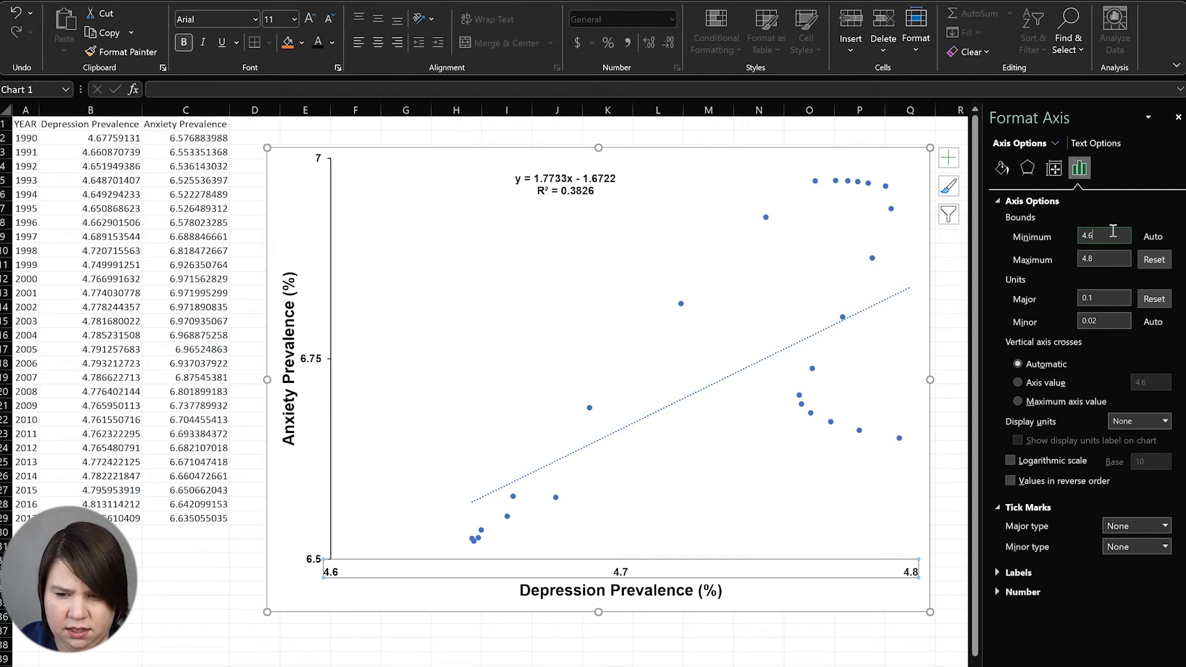
pyautogui.press('Return')
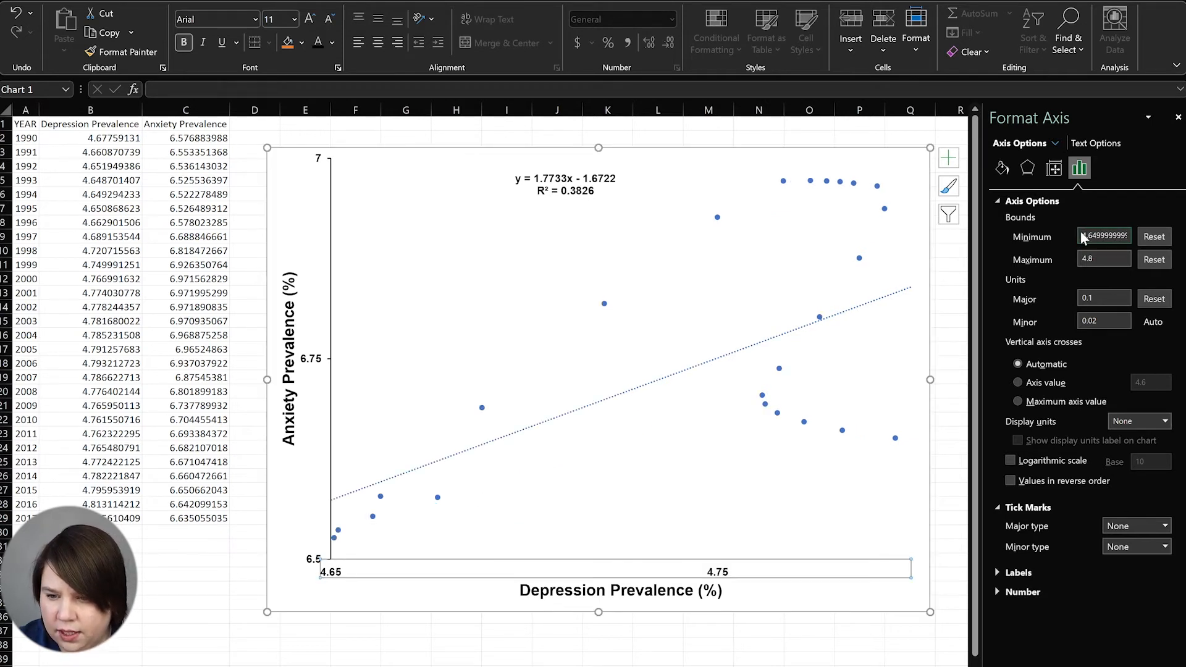
pyautogui.moveTo(1084, 236); pyautogui.dragTo(1128, 235)
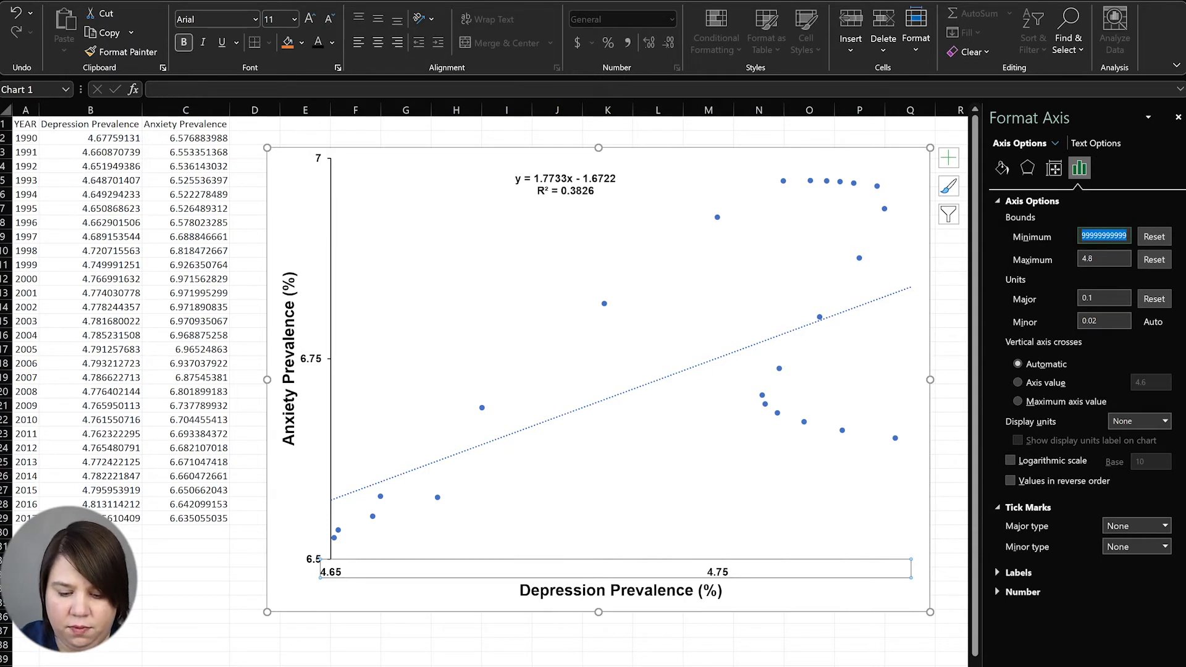
pyautogui.write('5')
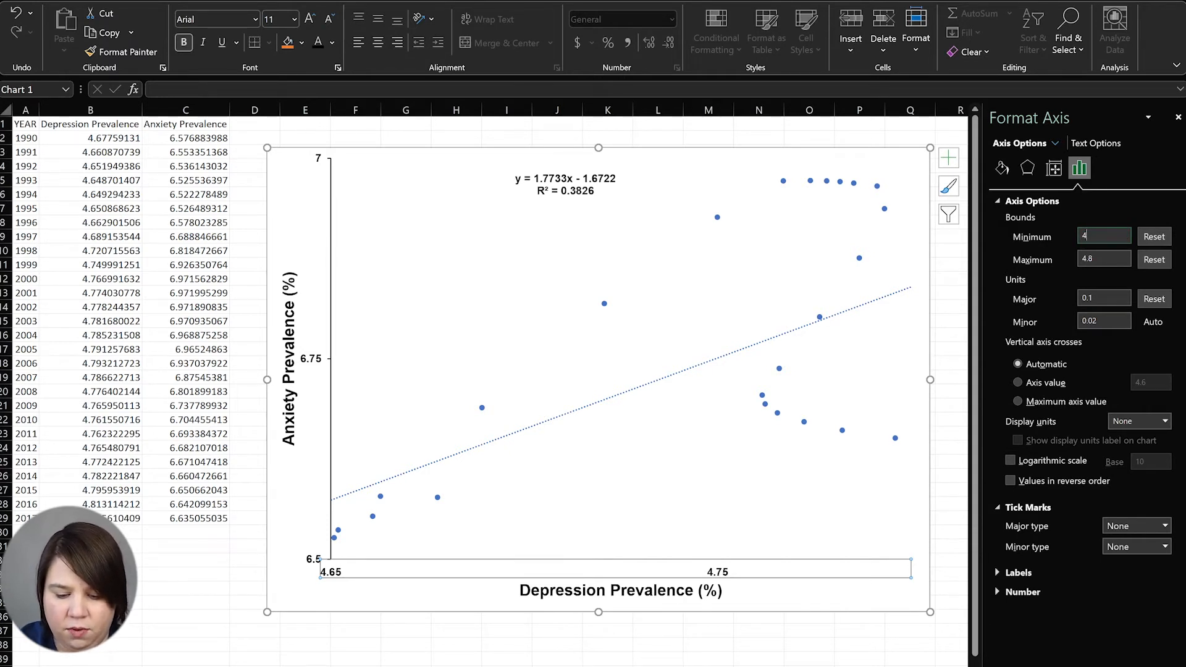
pyautogui.press('Return')
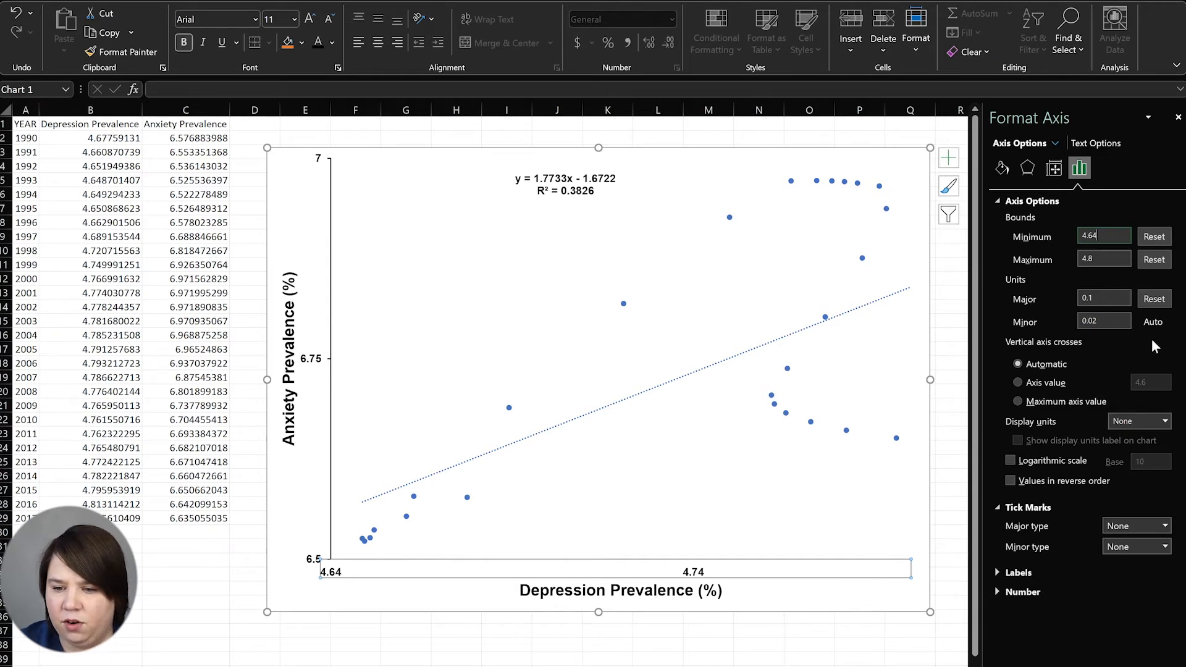
# Change the Depression Prevalence axis major unit to 0.05
pyautogui.click(1110, 298)
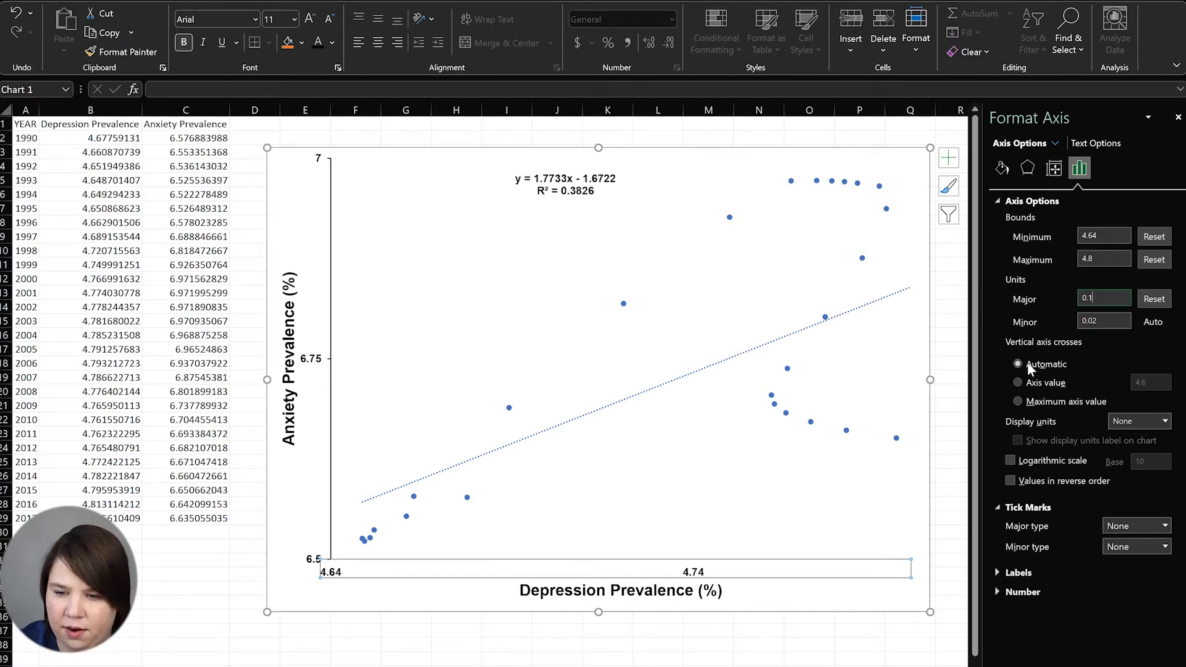
pyautogui.press('BackSpace')
pyautogui.write('0')
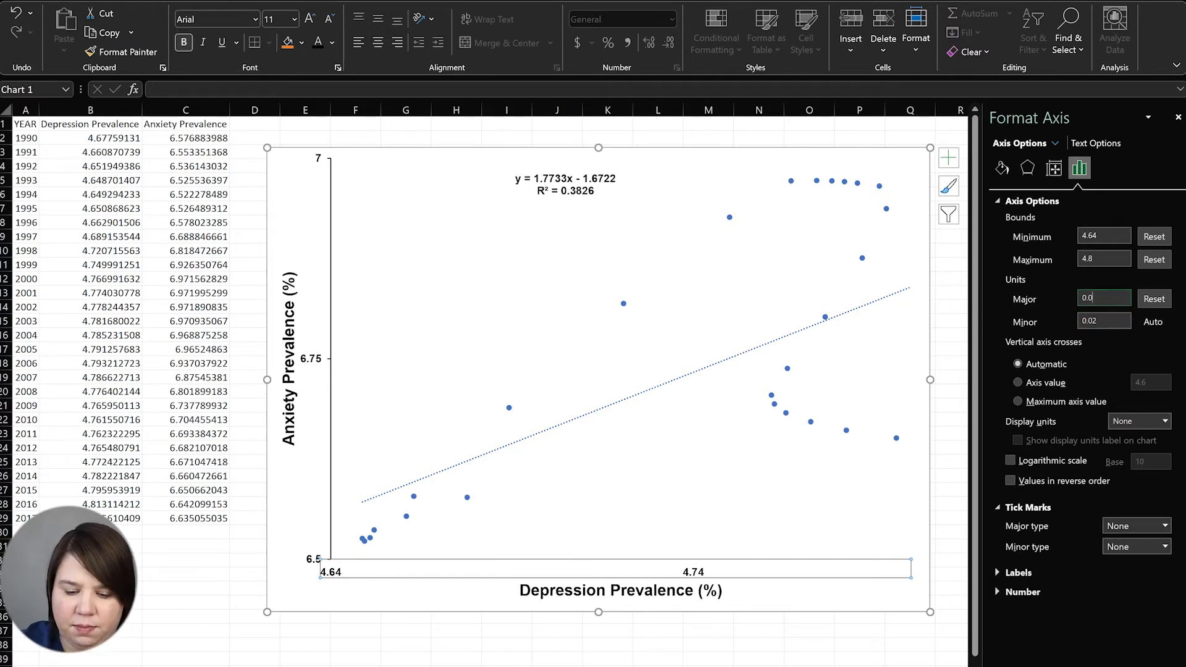
pyautogui.write('5')
pyautogui.press('Return')
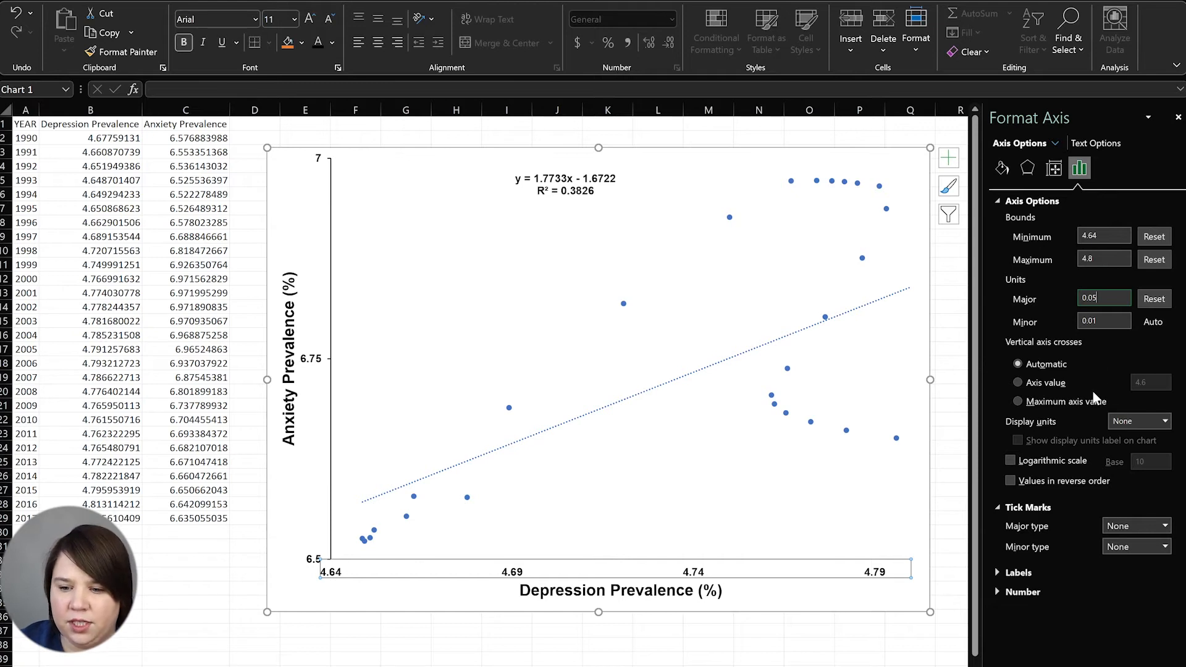
# Give the Depression Prevalence axis outside major tick marks
pyautogui.click(1150, 417)
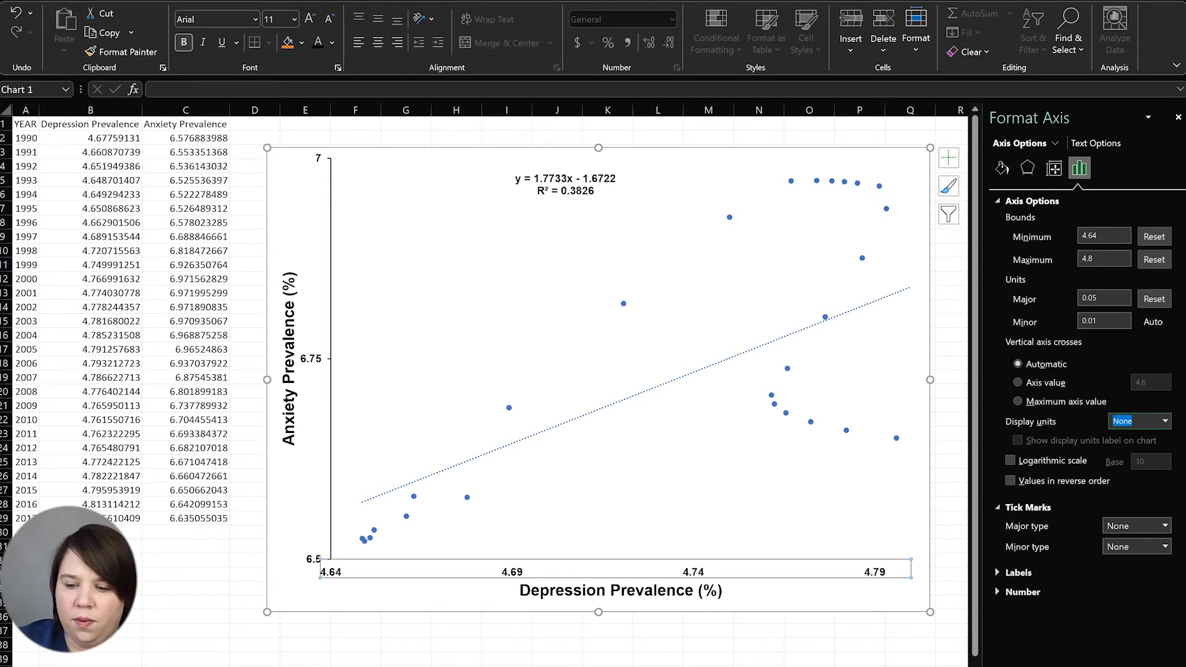
pyautogui.click(1162, 530)
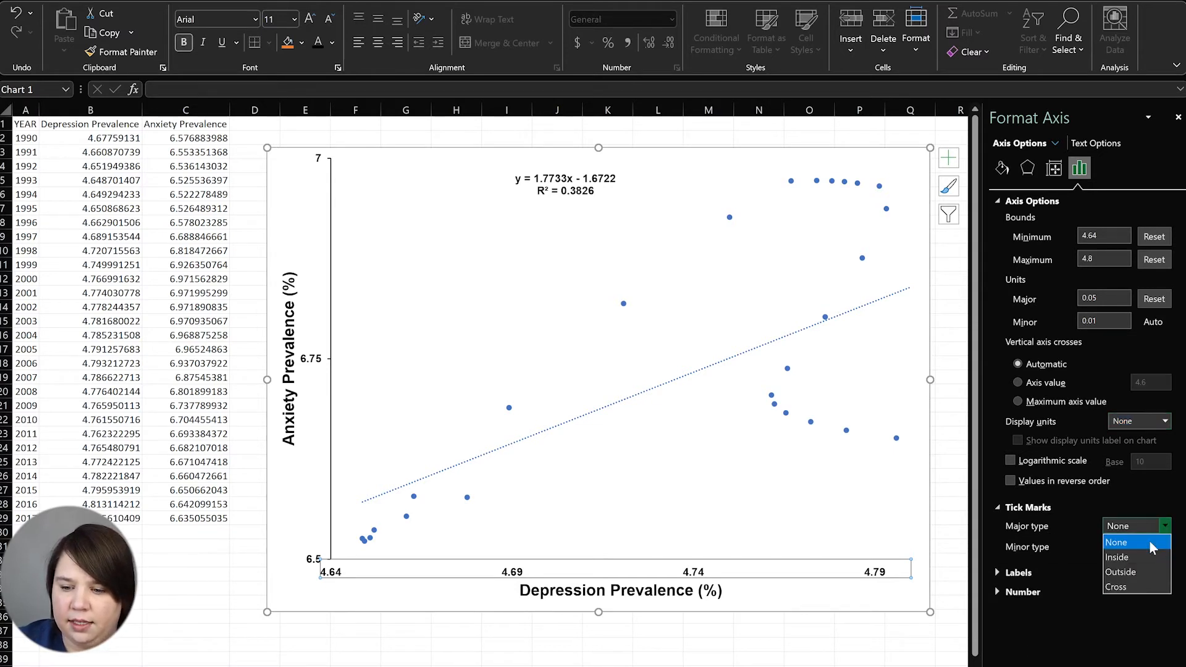
pyautogui.click(1140, 568)
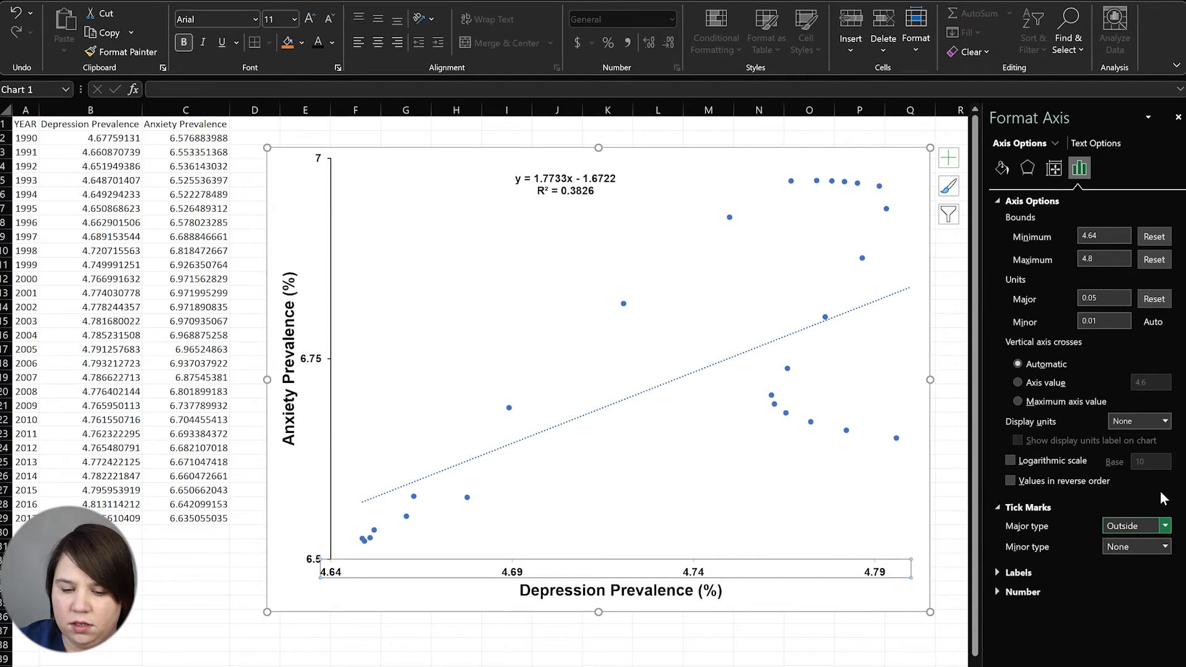
pyautogui.click(1150, 530)
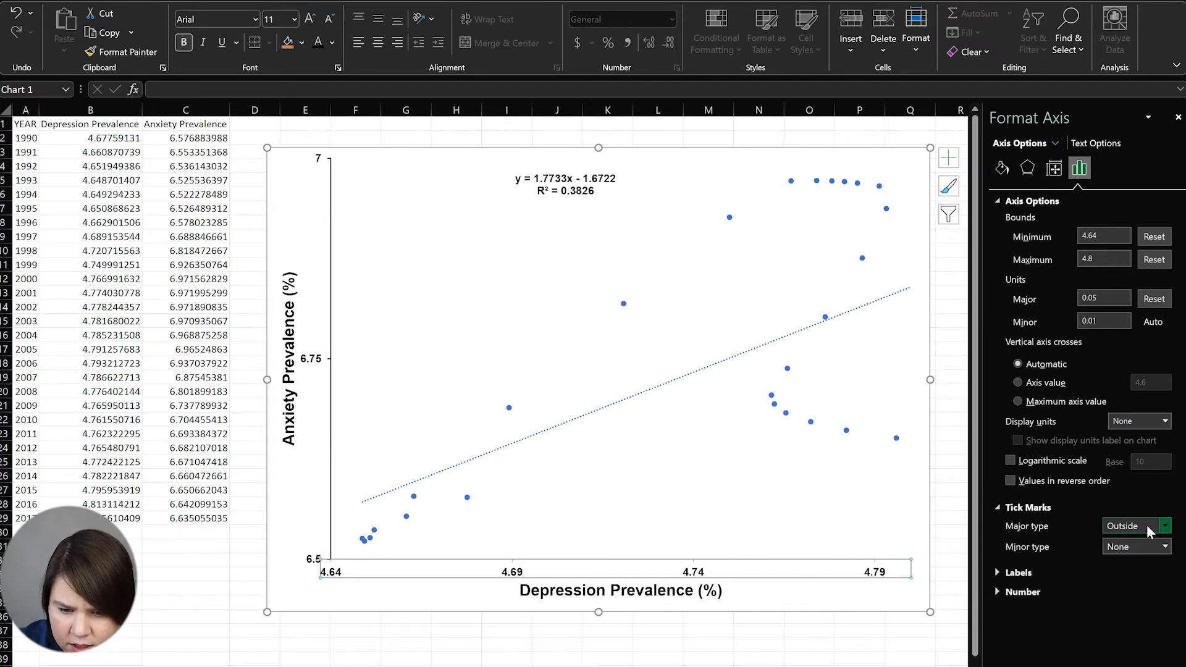
pyautogui.click(515, 566)
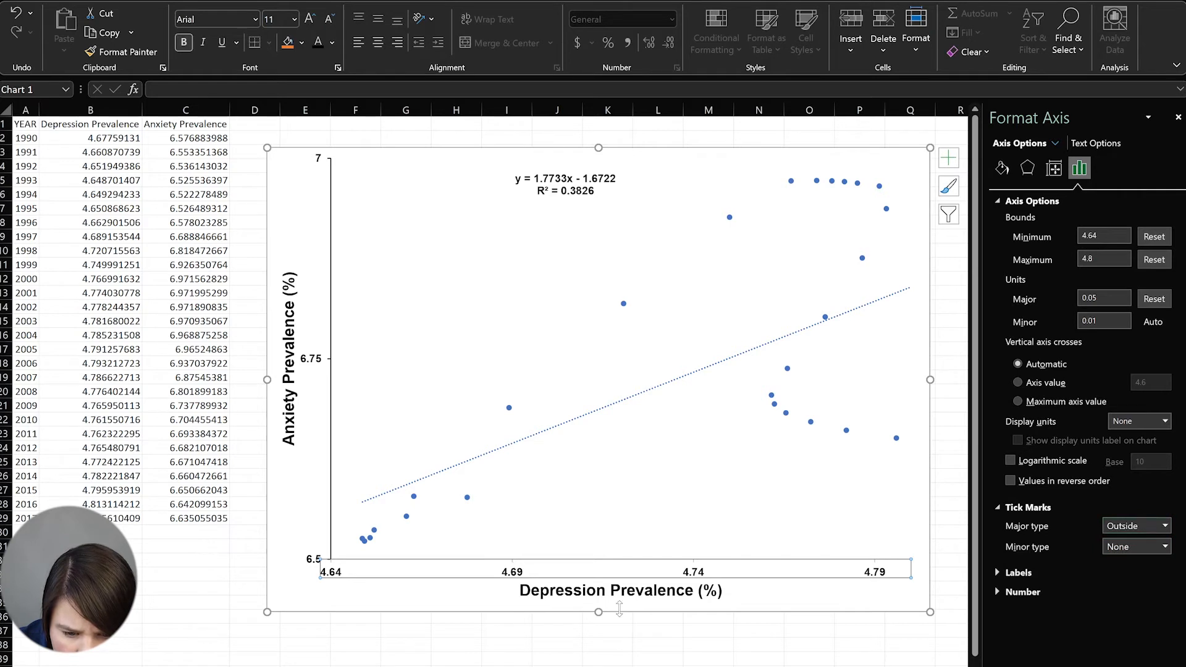
# Give the Depression Prevalence axis a dark solid 1 pt line
pyautogui.click(1002, 167)
pyautogui.click(1005, 367)
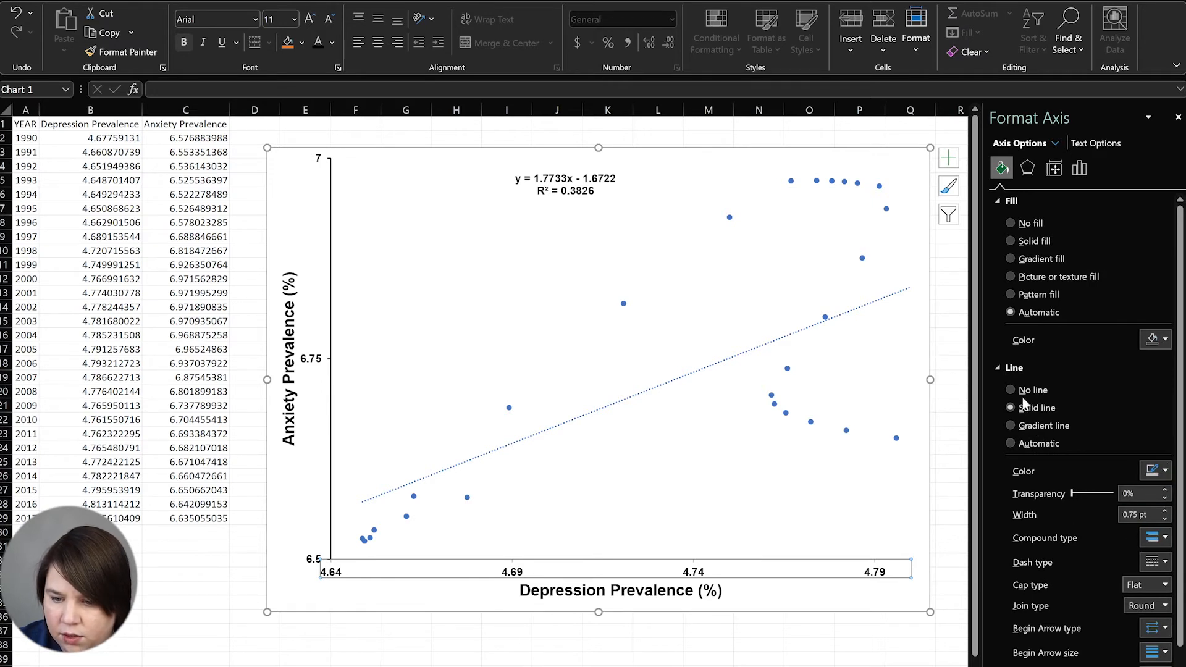
pyautogui.click(1164, 470)
pyautogui.click(1086, 511)
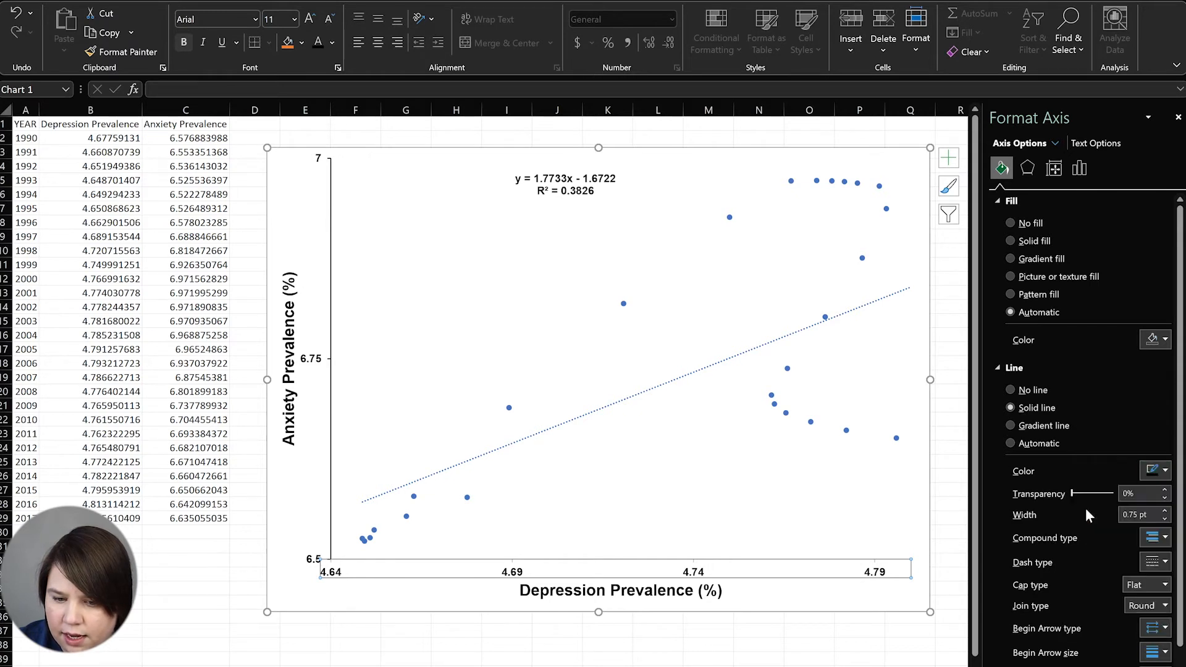
pyautogui.click(1164, 512)
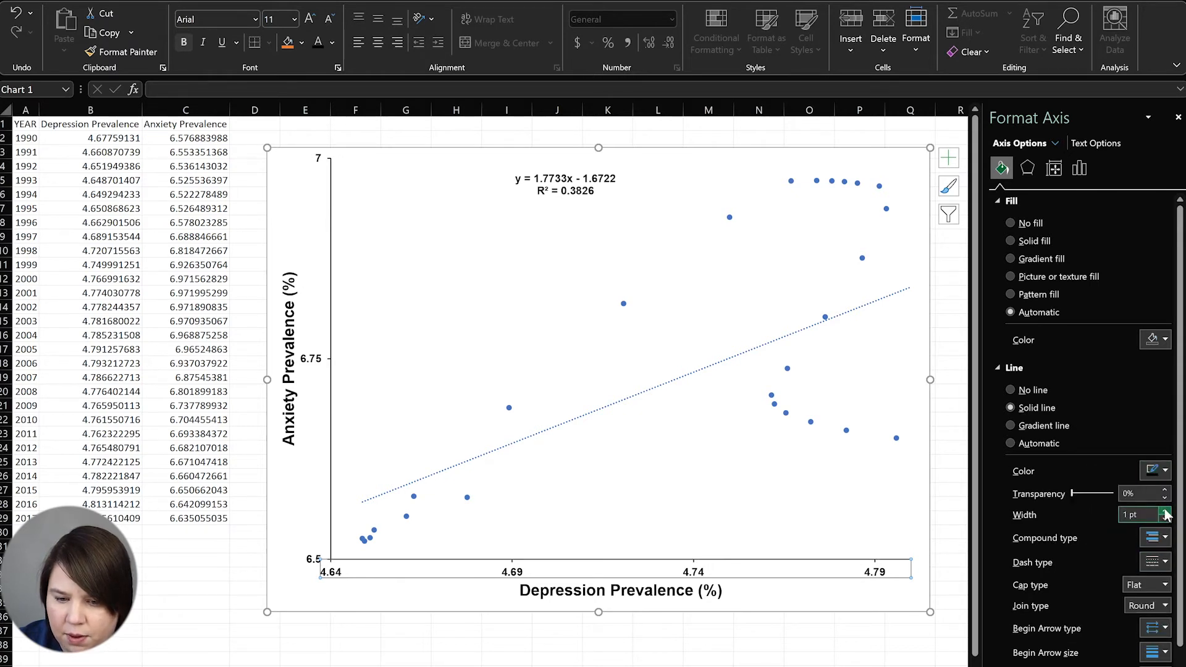
pyautogui.click(402, 608)
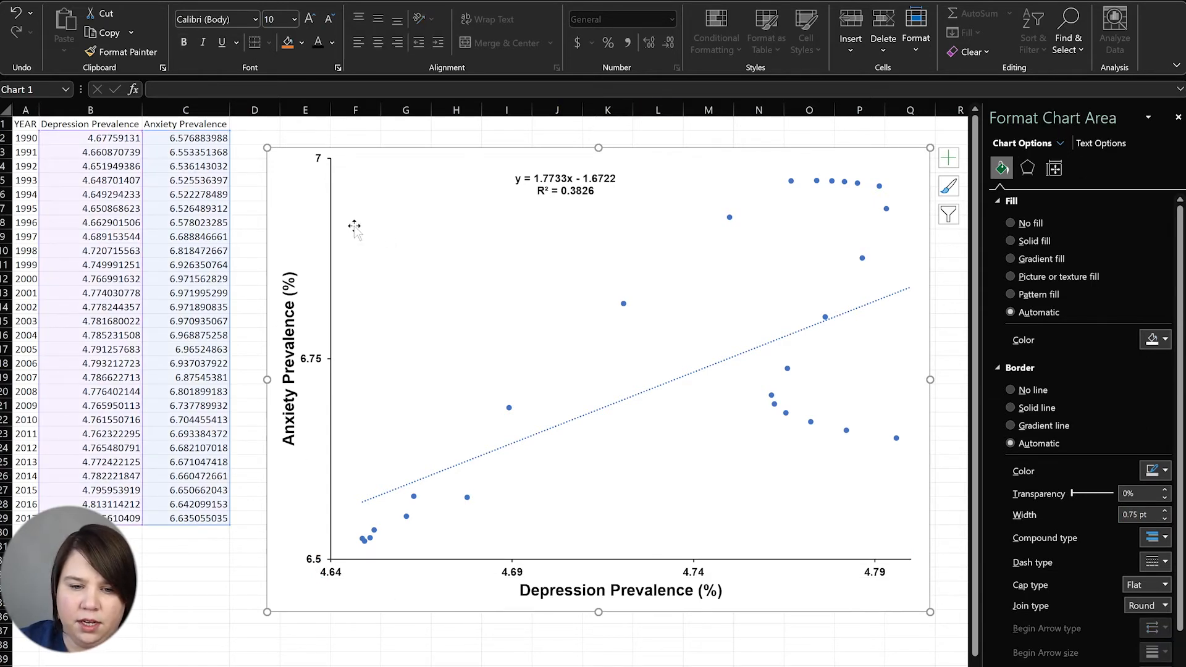
# Give the scatter plot area a solid border line
pyautogui.click(332, 226)
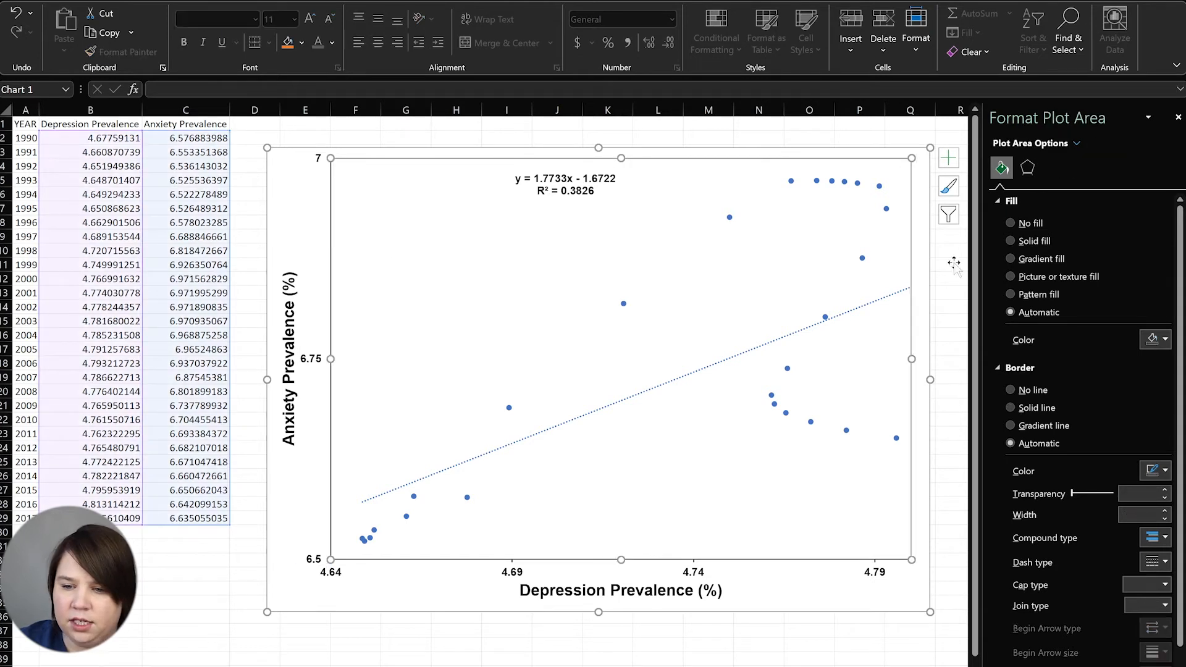
pyautogui.click(1026, 406)
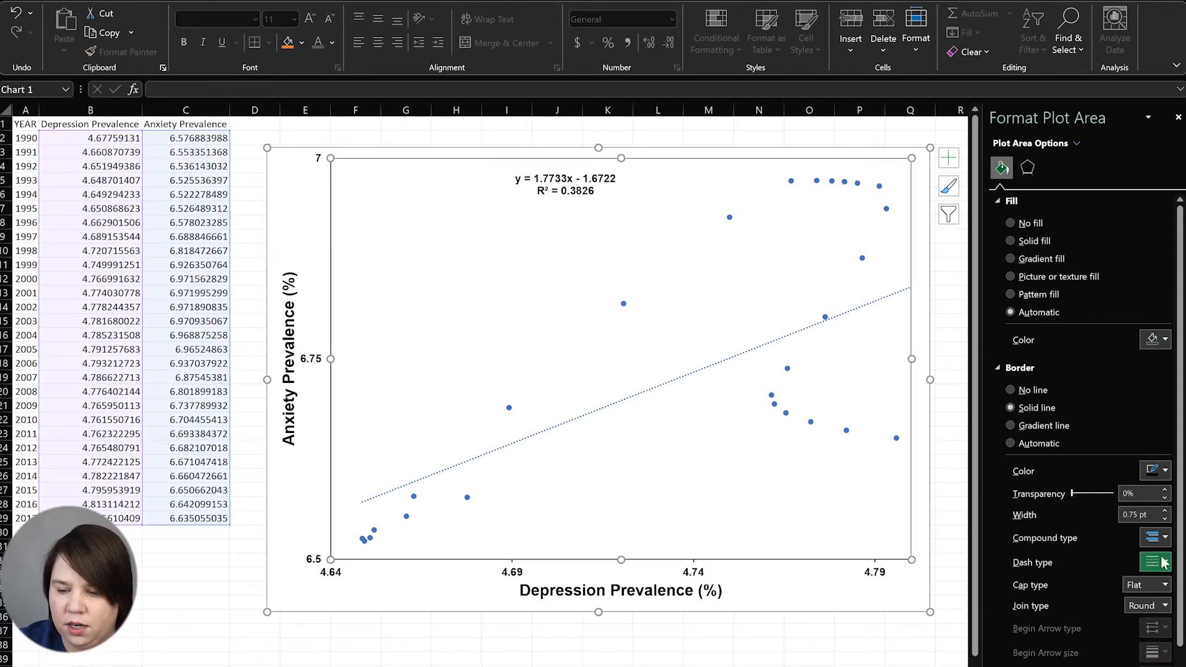
pyautogui.click(1166, 471)
pyautogui.click(1122, 409)
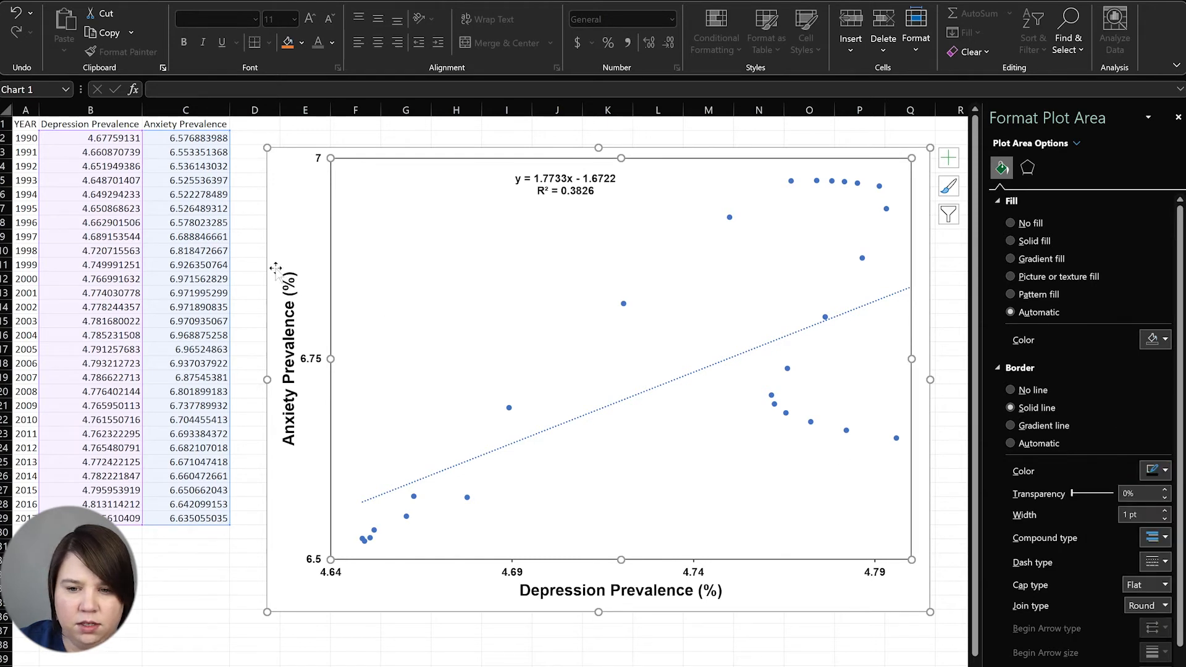
# Move the trendline equation toward the plot's upper left, then select the dotted trendline
pyautogui.moveTo(551, 201); pyautogui.dragTo(413, 205)
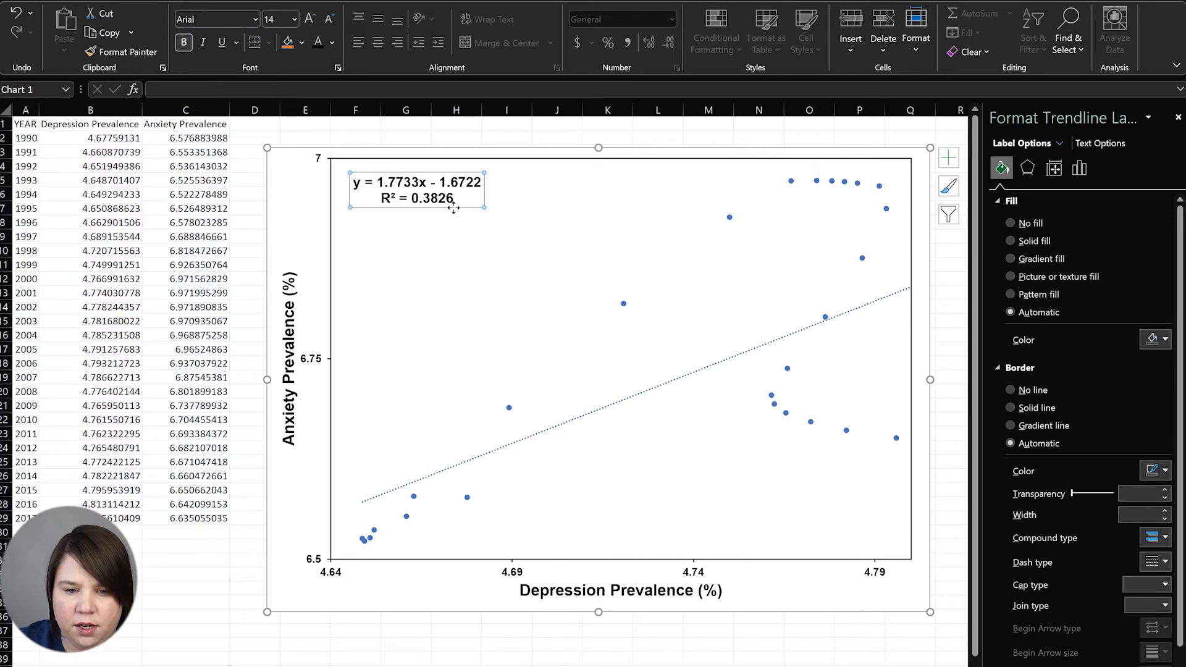
pyautogui.moveTo(456, 210); pyautogui.dragTo(472, 226)
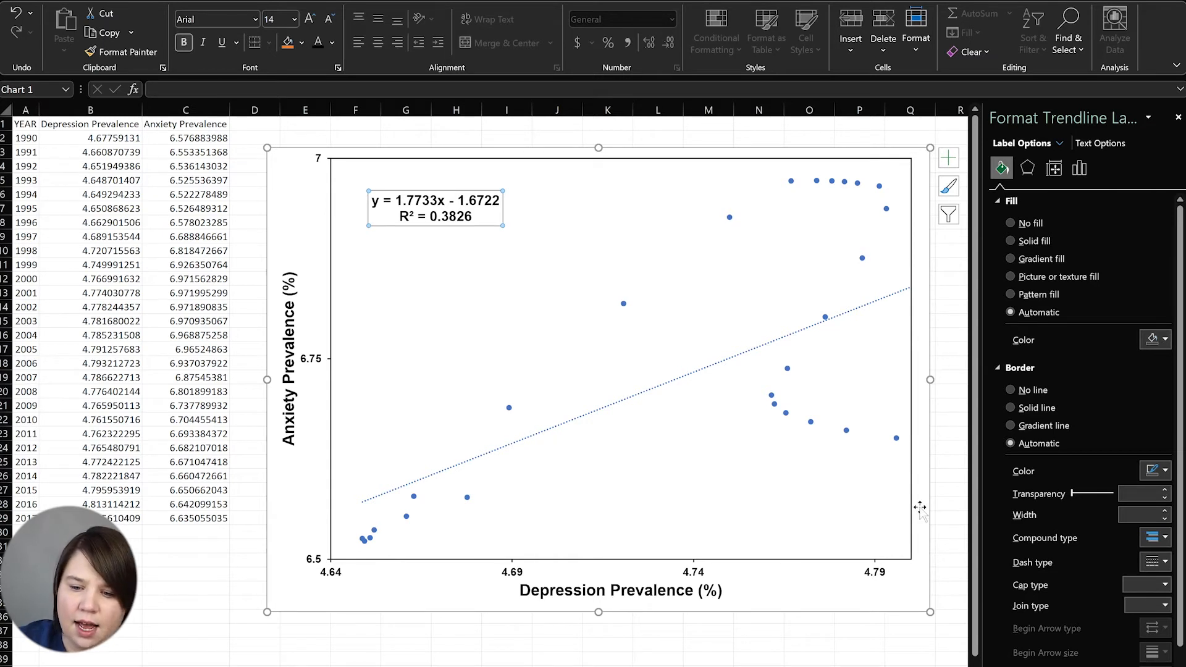
pyautogui.click(956, 545)
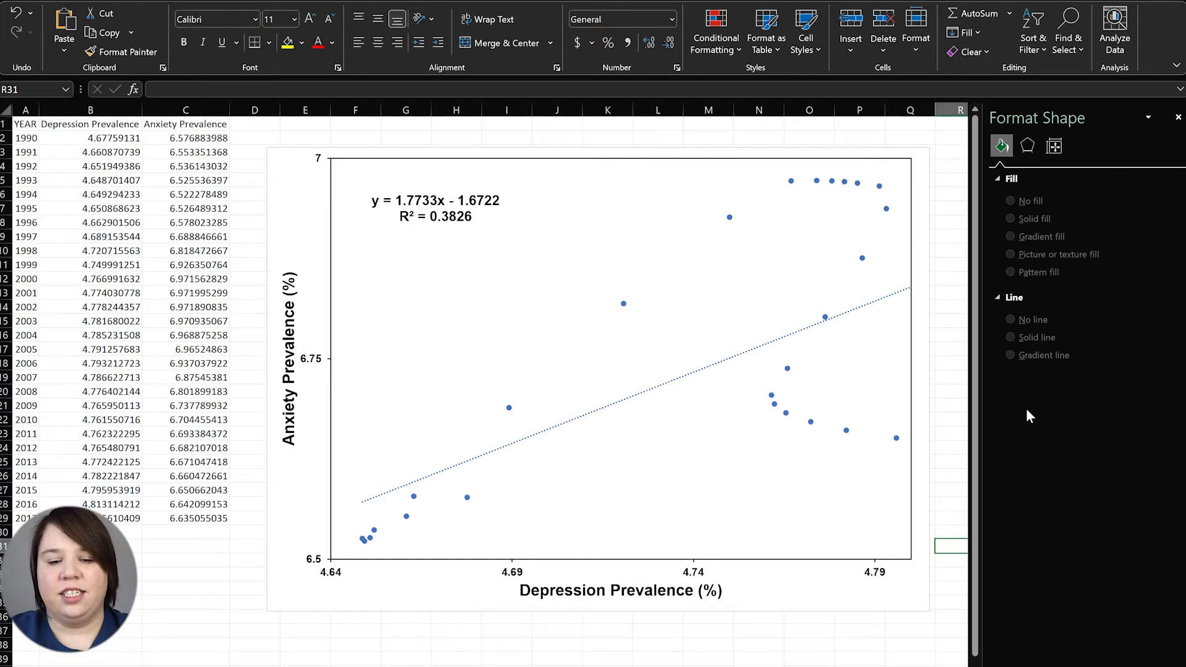
pyautogui.click(698, 374)
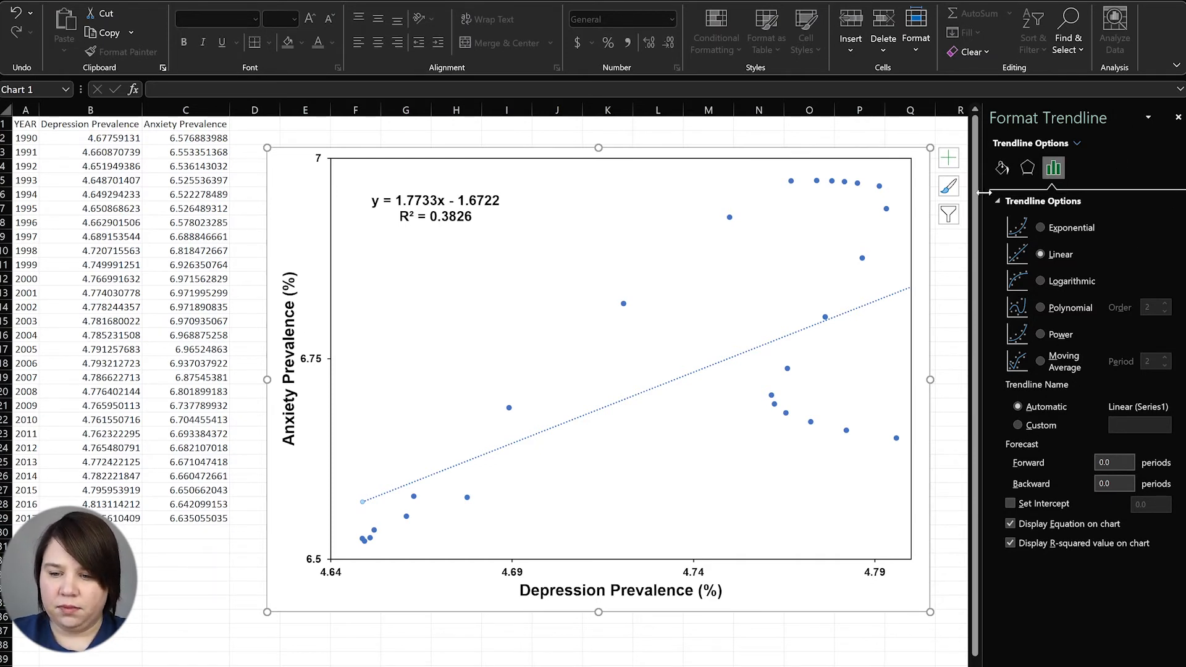
# Change the trendline from dotted to a solid black line
pyautogui.click(1002, 168)
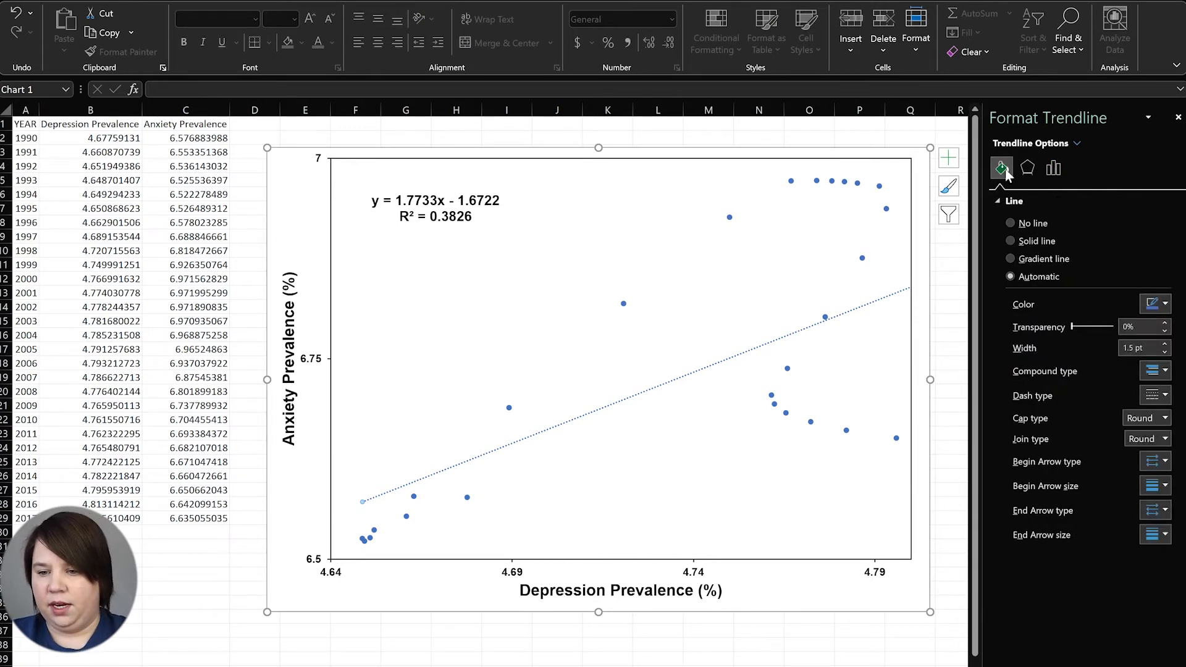
pyautogui.click(1045, 242)
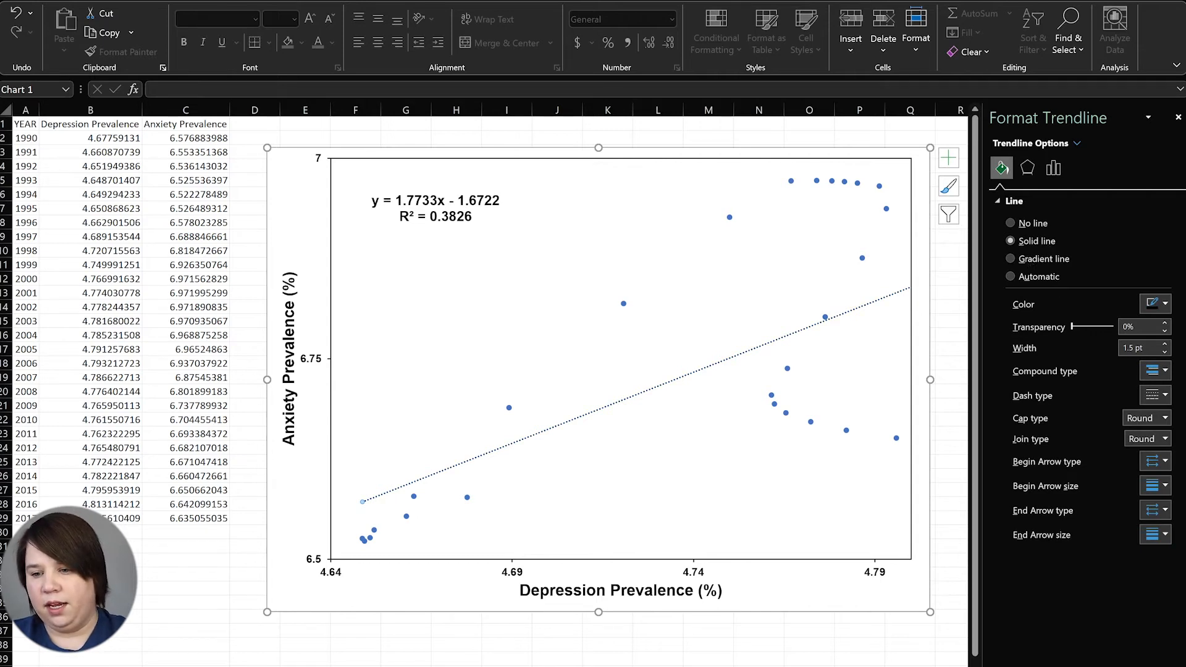
pyautogui.click(1165, 396)
pyautogui.click(1147, 413)
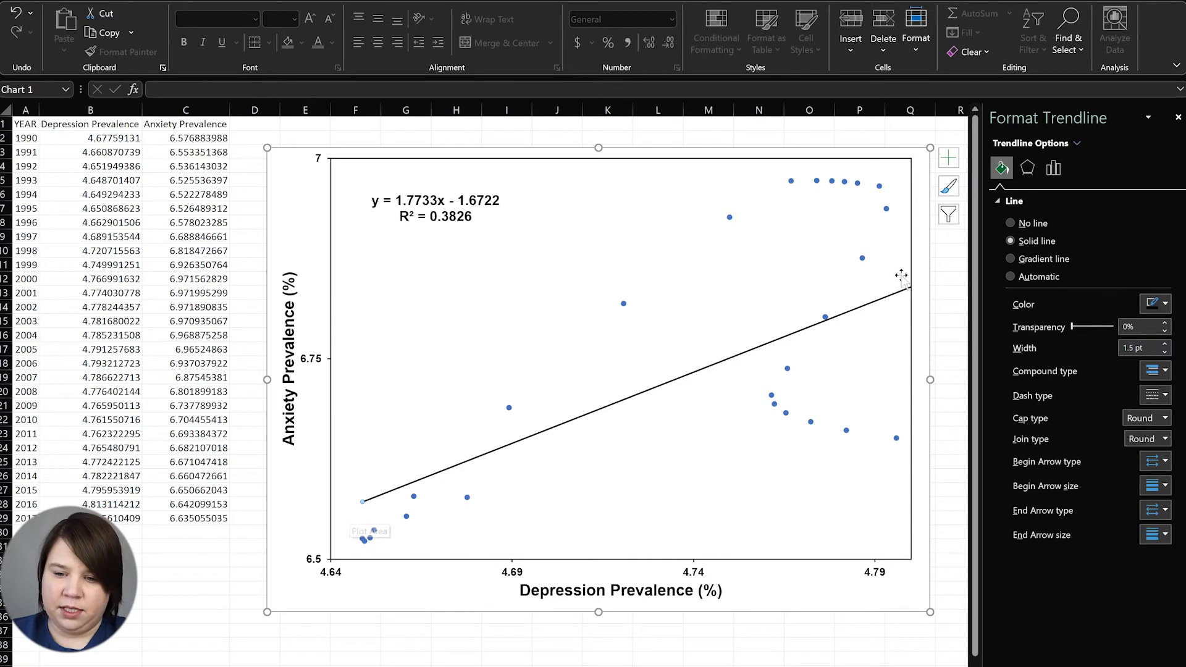
# Set the trendline's backward forecast to 1 so it reaches the axis start
pyautogui.click(1052, 171)
pyautogui.click(1099, 485)
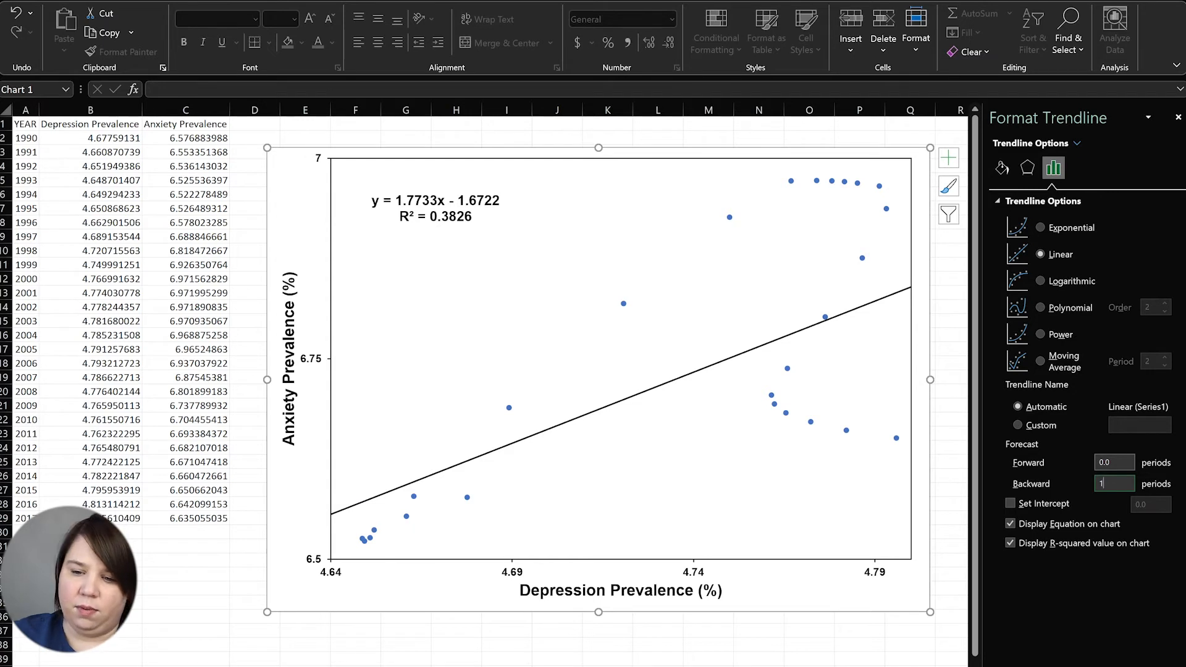
pyautogui.click(952, 546)
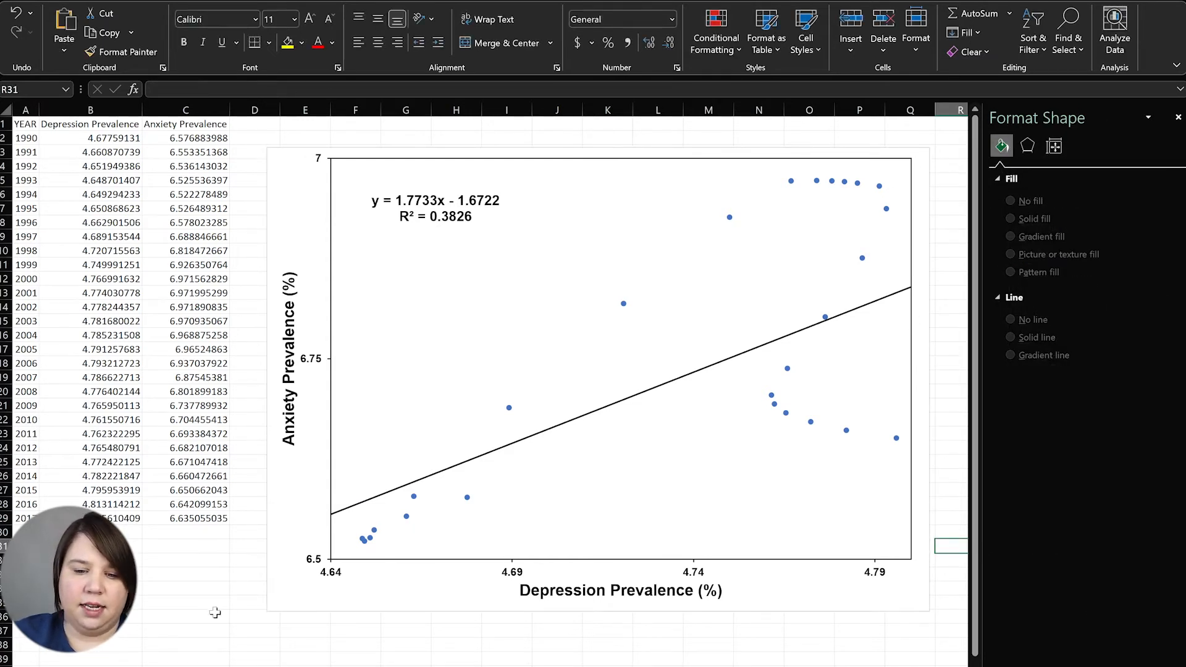
pyautogui.click(442, 194)
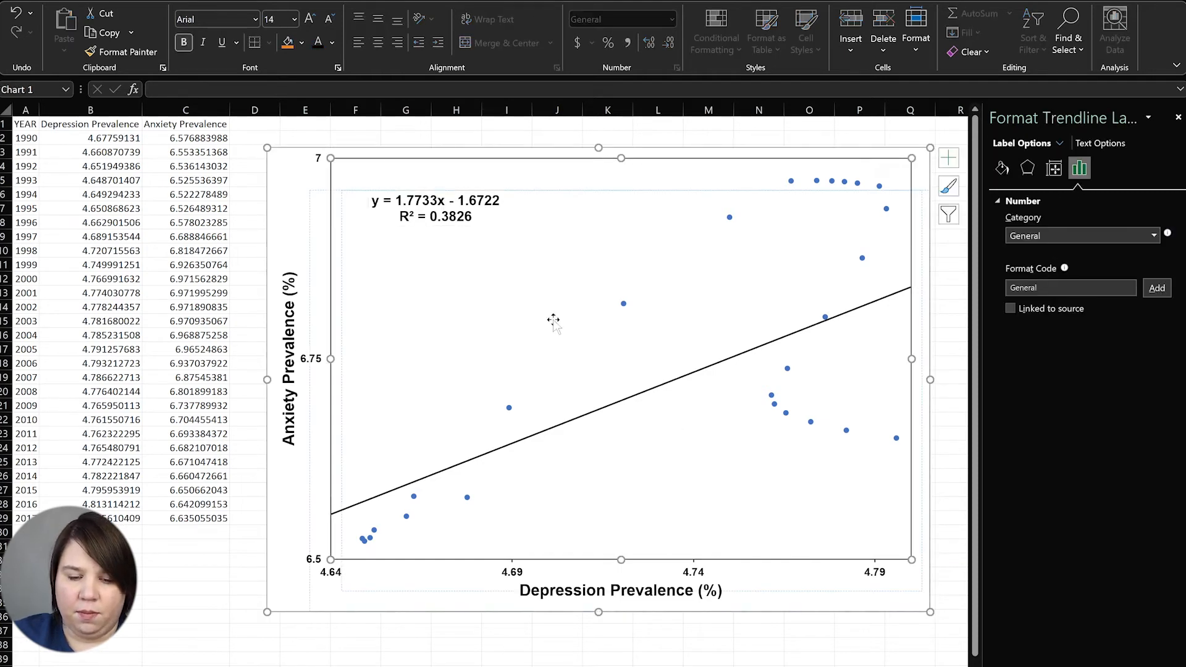
# Drag the equation and R² label from the upper left to just below the trendline mid-chart
pyautogui.moveTo(450, 184); pyautogui.dragTo(455, 215)
pyautogui.hotkey('ctrl', 'z')
pyautogui.click(435, 192)
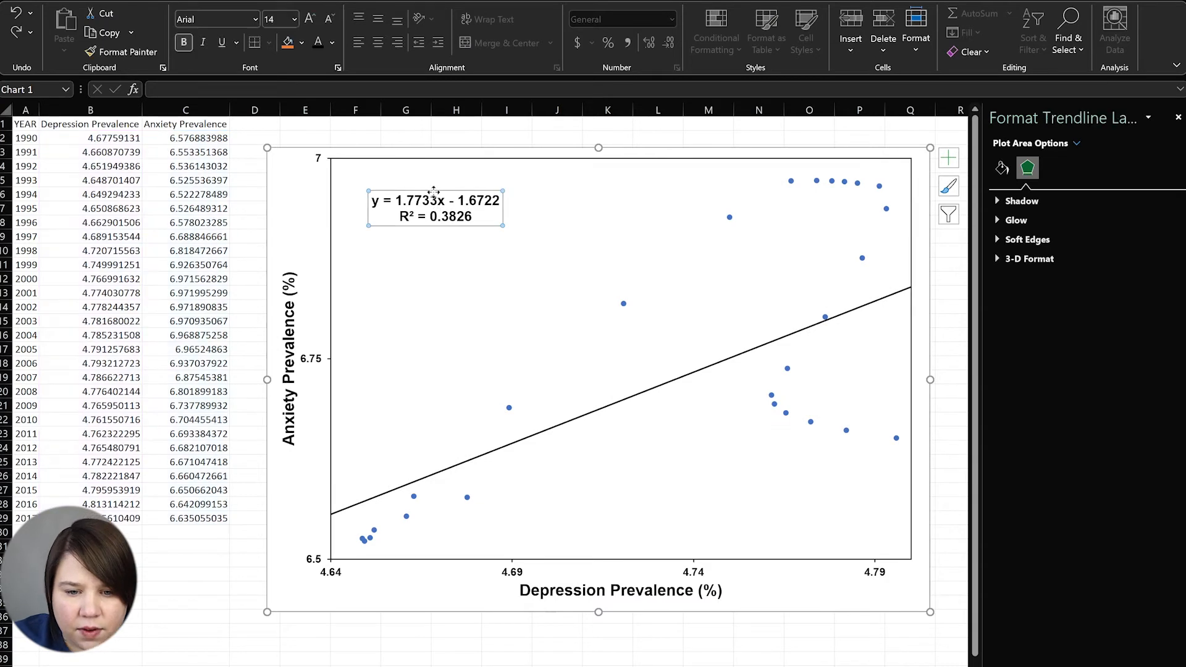
pyautogui.moveTo(435, 190); pyautogui.dragTo(661, 412)
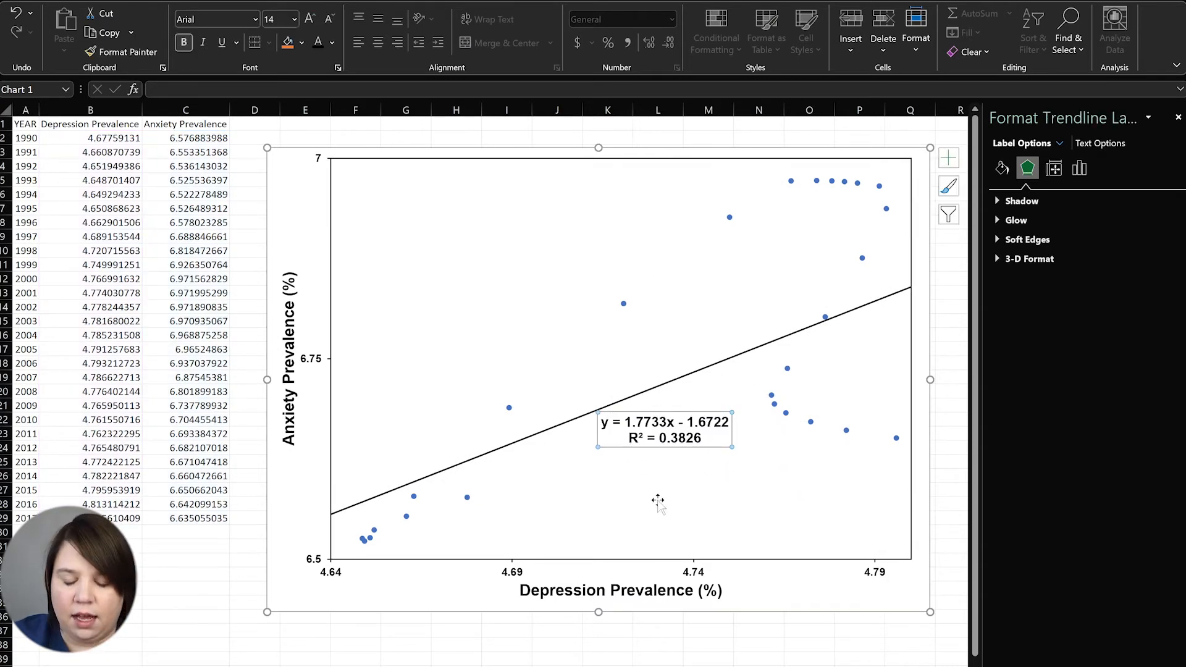
pyautogui.click(269, 225)
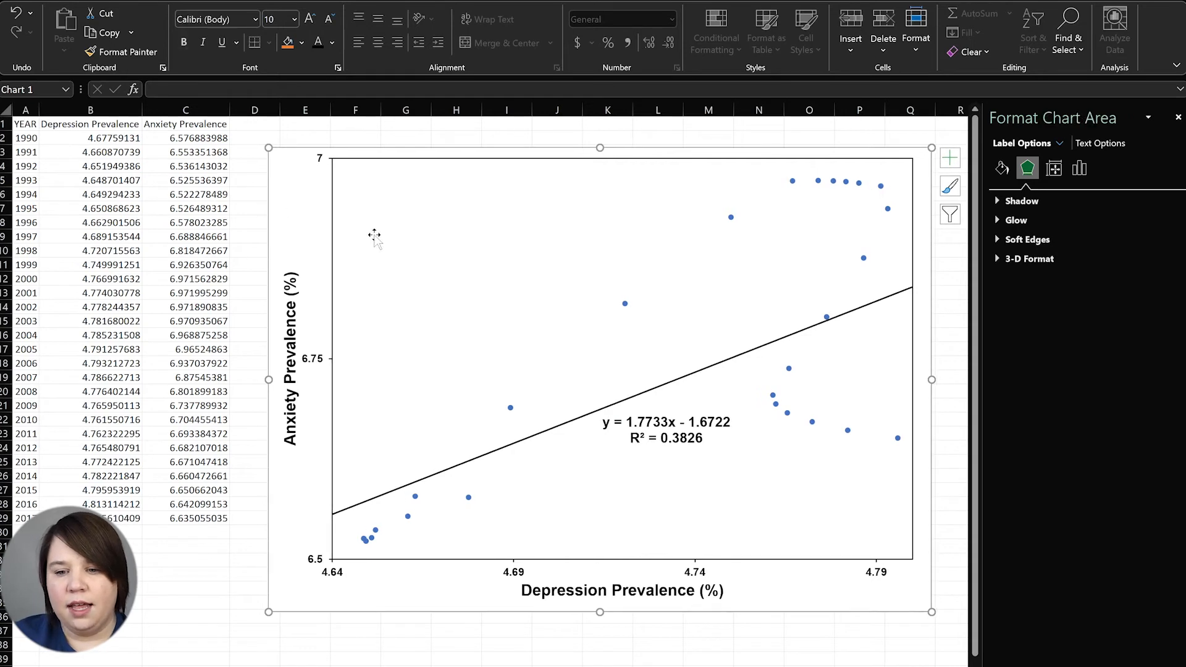
pyautogui.hotkey('ctrl', 'z')
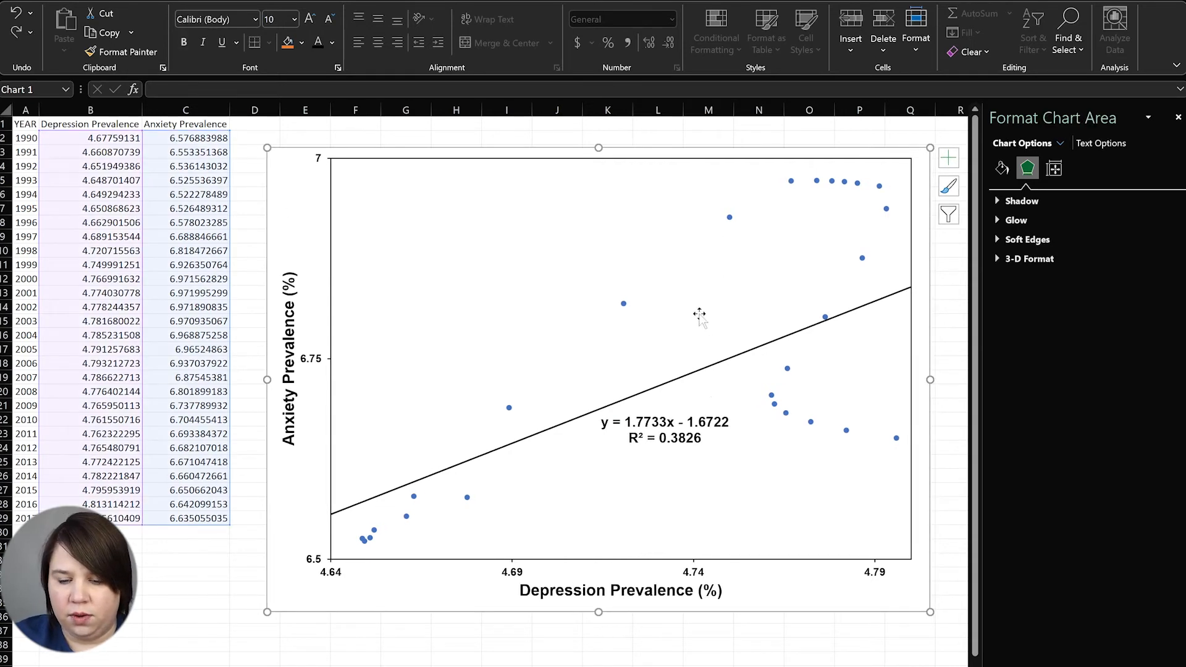
# Give the scatter series markers a solid black fill
pyautogui.click(624, 304)
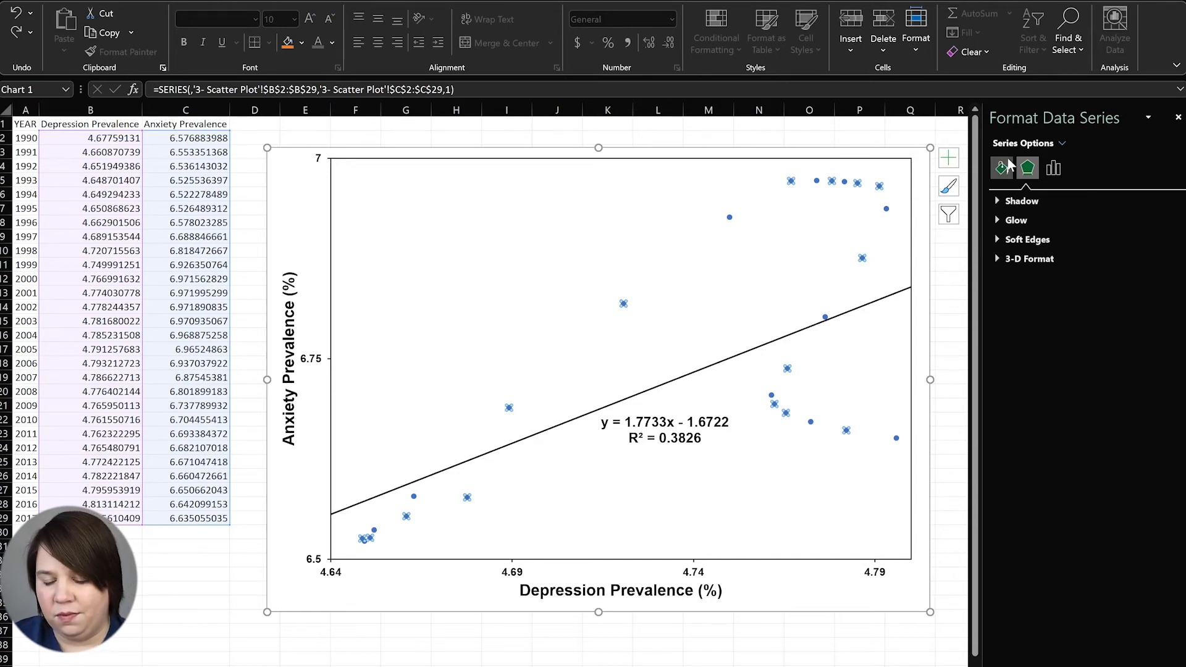
pyautogui.click(1003, 167)
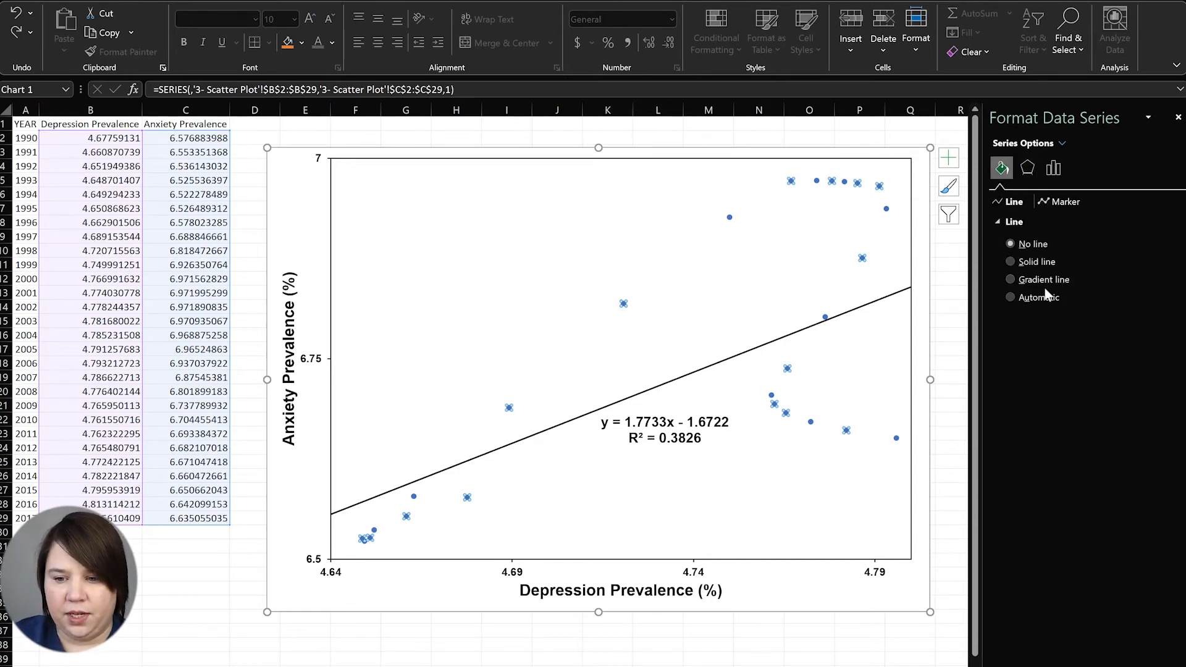
pyautogui.click(1064, 200)
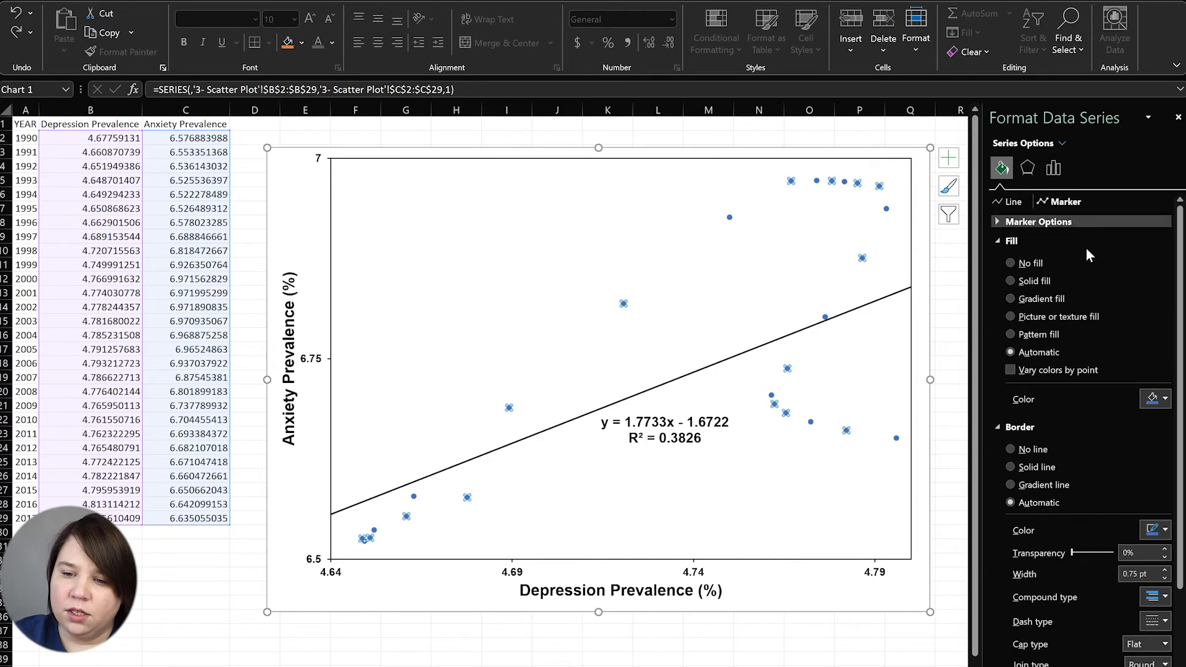
pyautogui.click(1033, 278)
pyautogui.click(1157, 398)
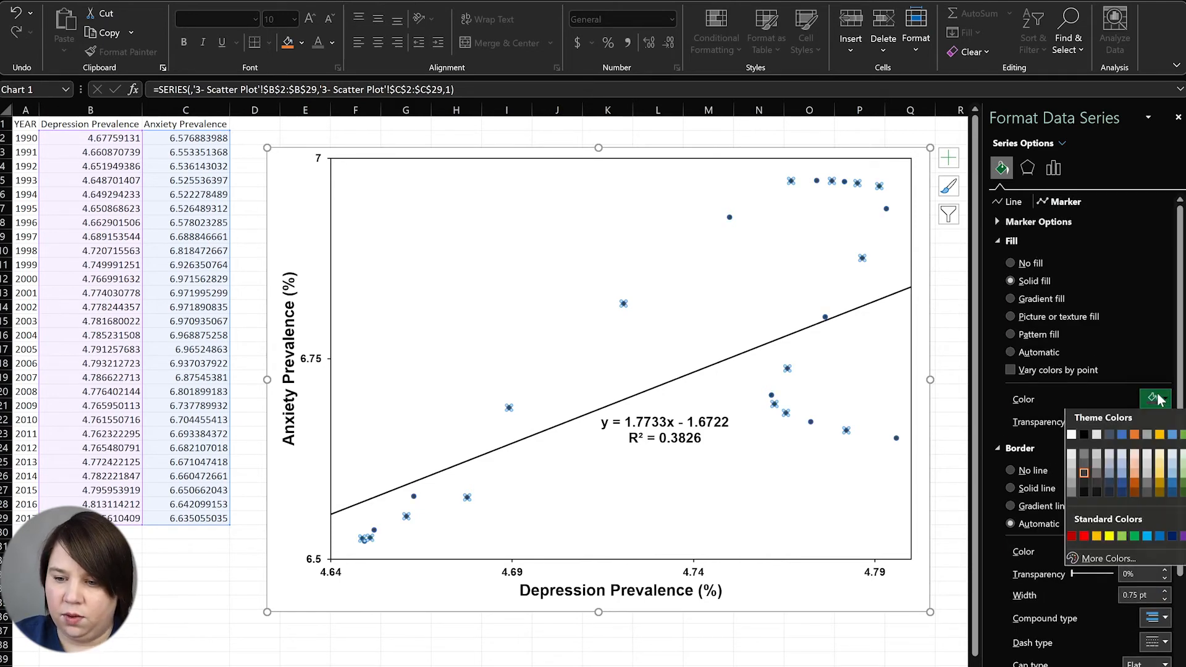
pyautogui.click(1088, 439)
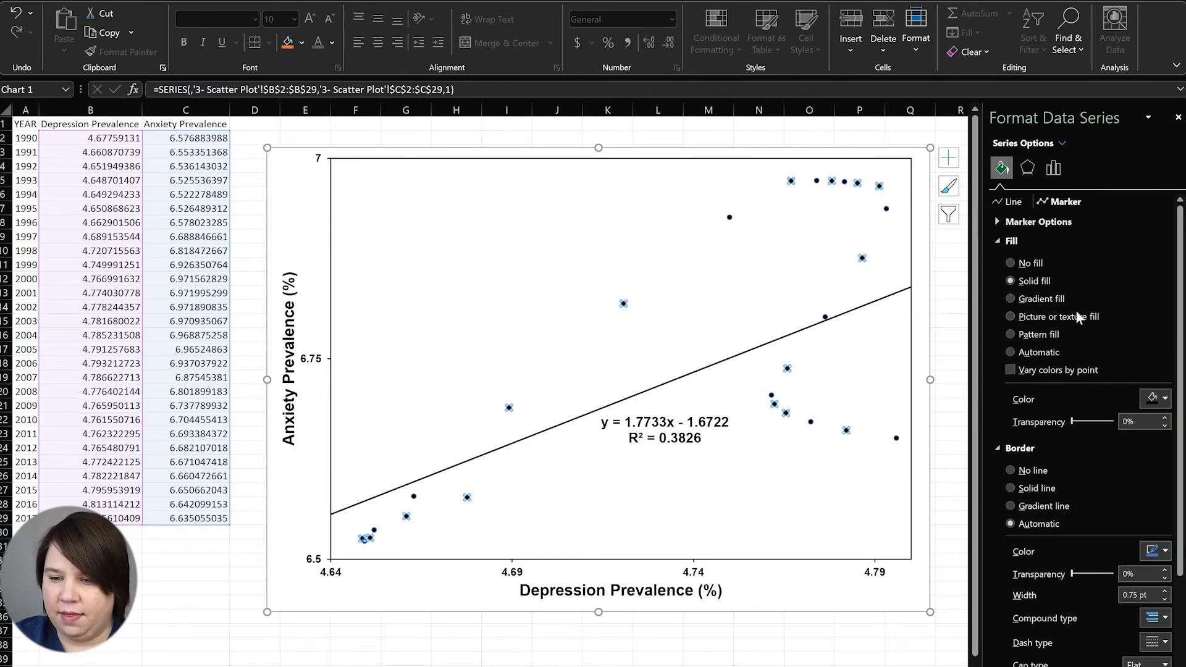
# Change the markers to built-in circles of size 8
pyautogui.click(998, 222)
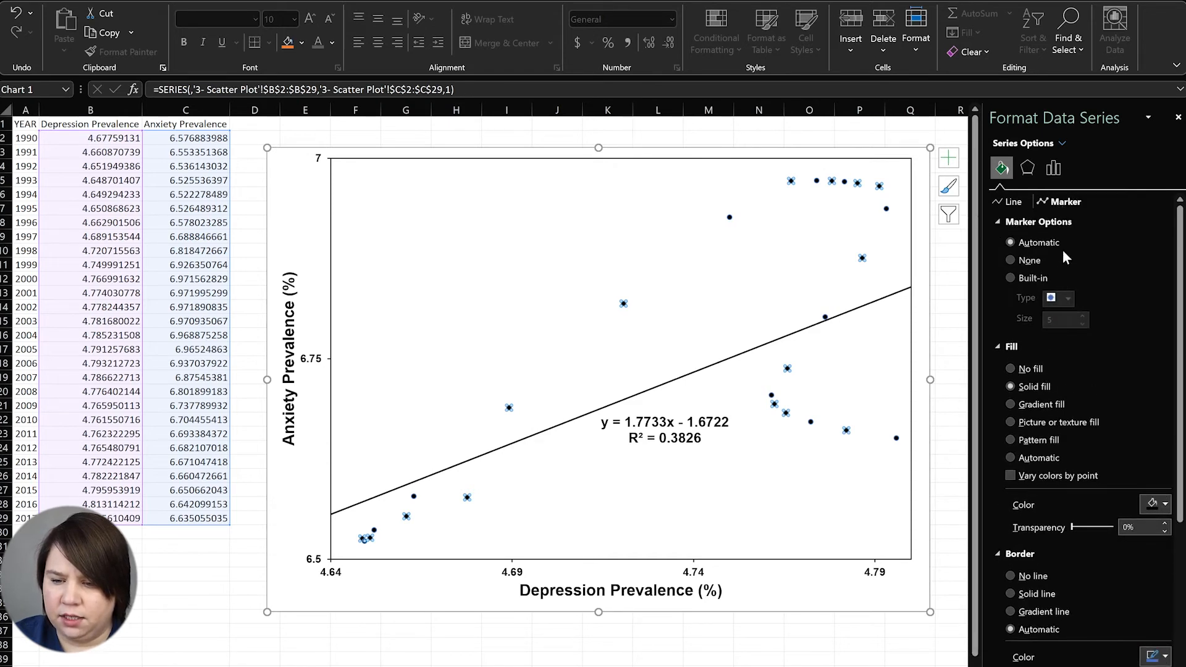
pyautogui.click(1010, 279)
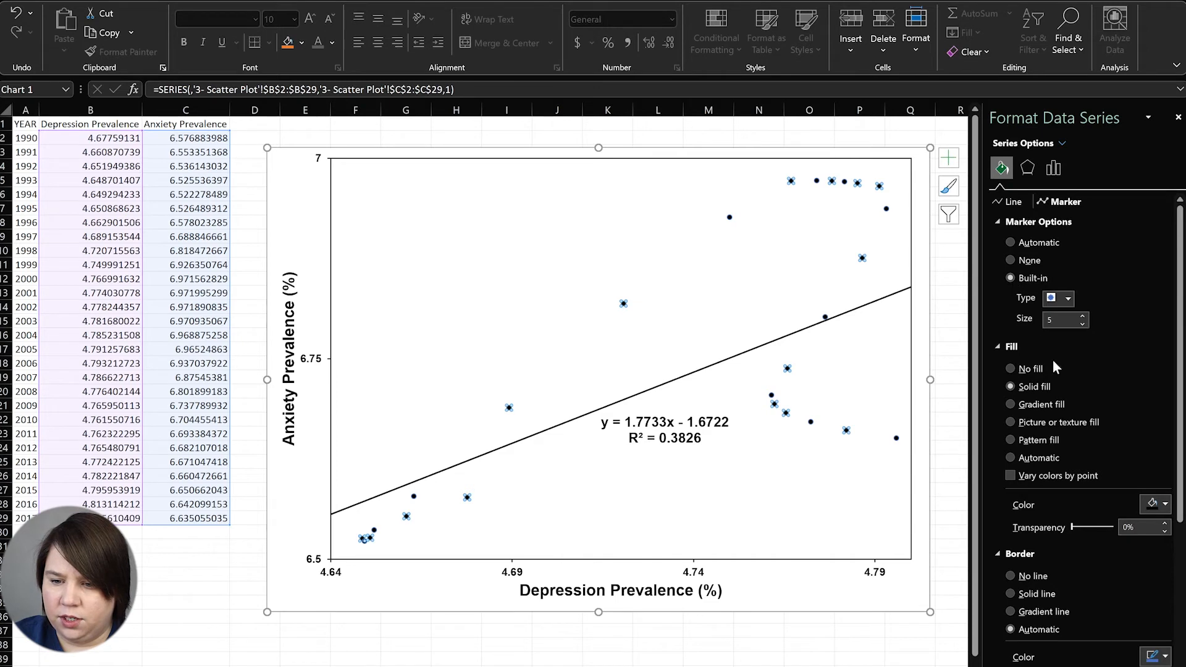
pyautogui.click(1069, 297)
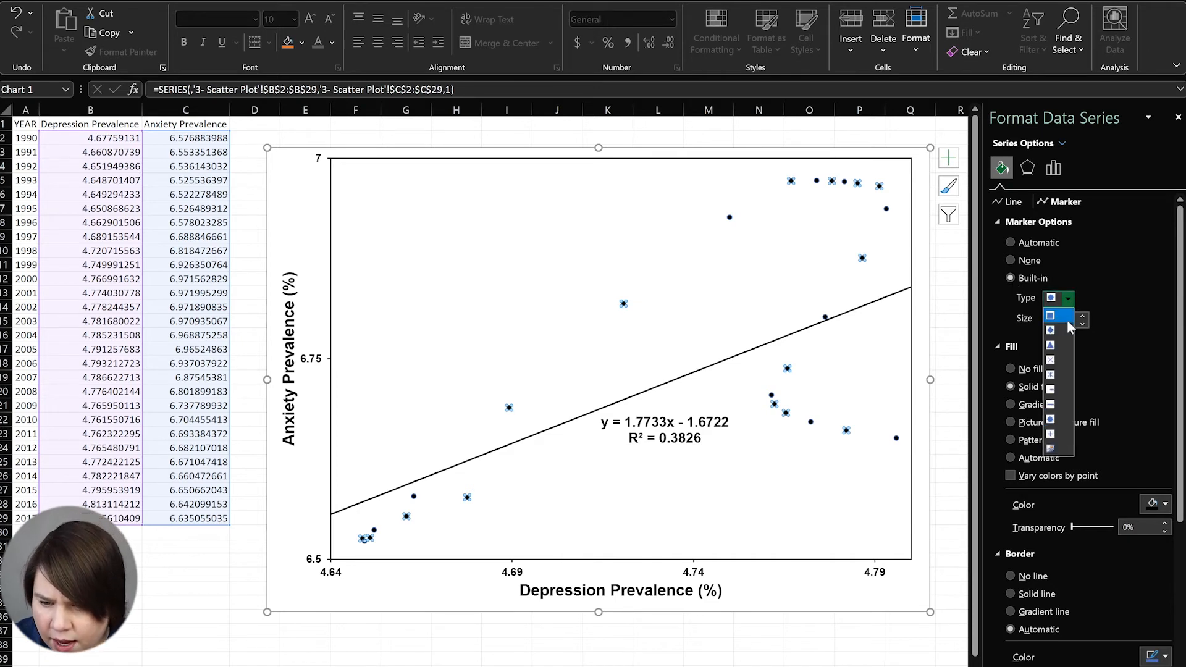
pyautogui.click(1059, 420)
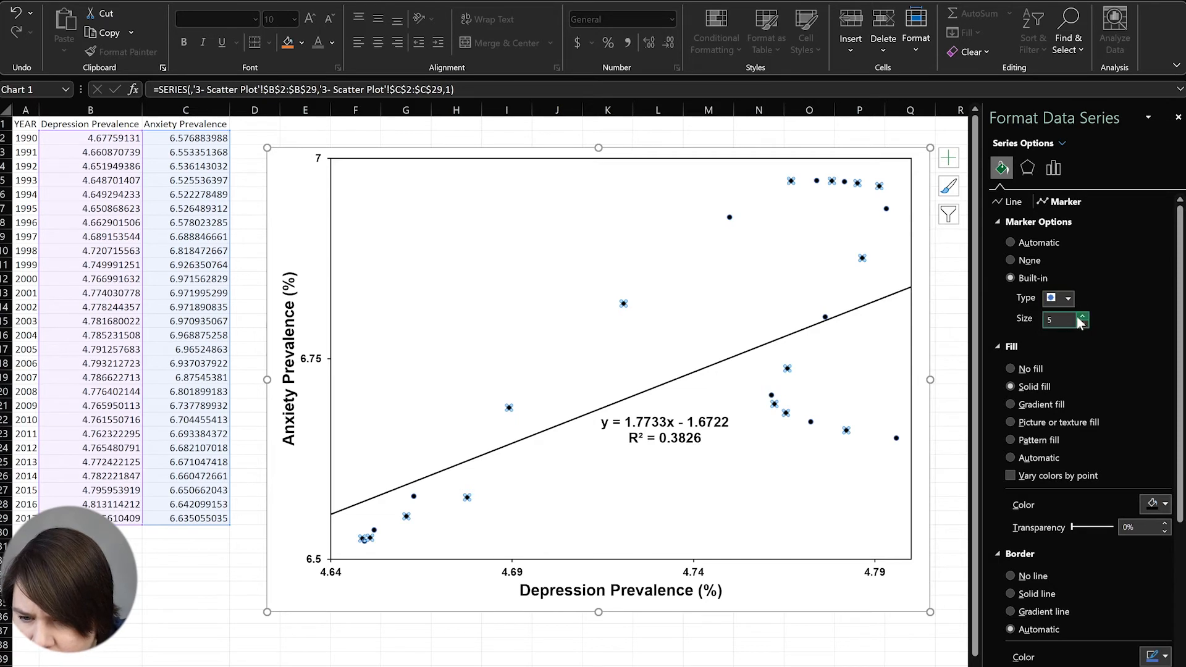
pyautogui.click(1082, 317)
pyautogui.click(1081, 318)
pyautogui.click(1082, 318)
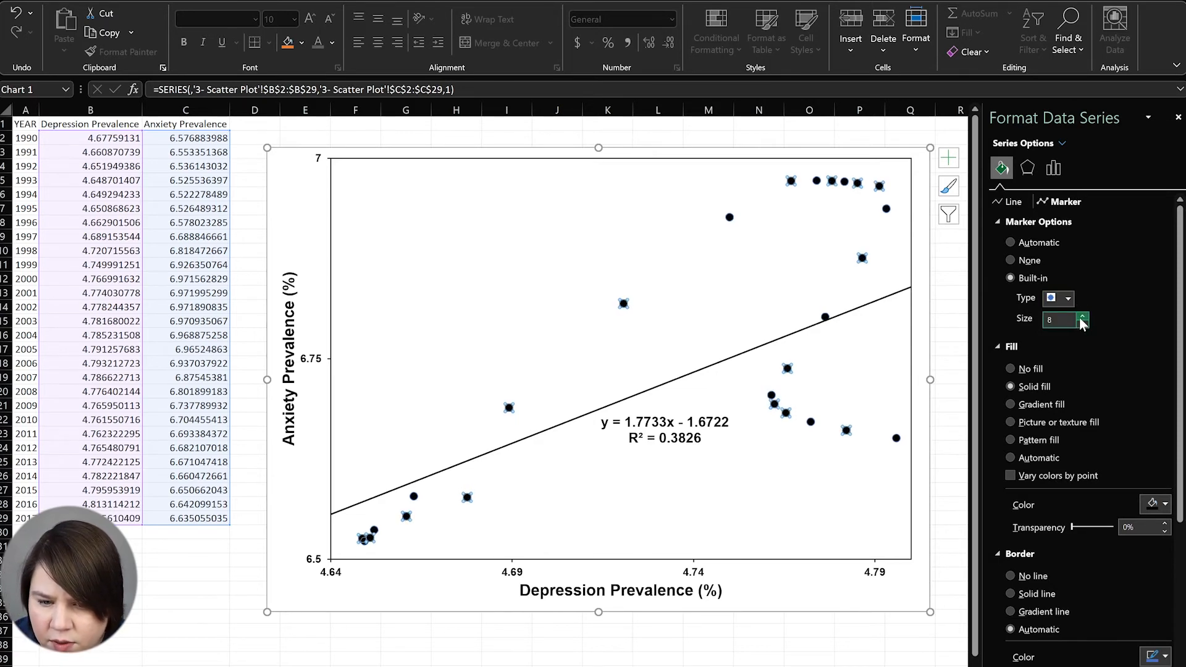
pyautogui.click(952, 278)
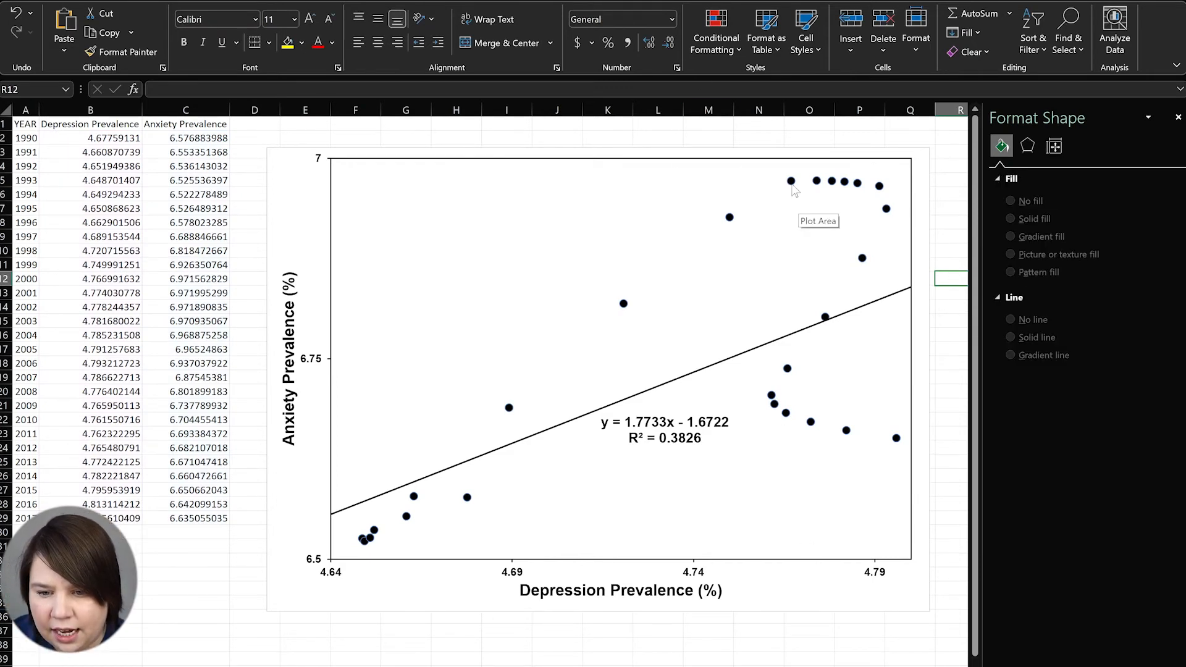
pyautogui.click(860, 185)
pyautogui.click(859, 184)
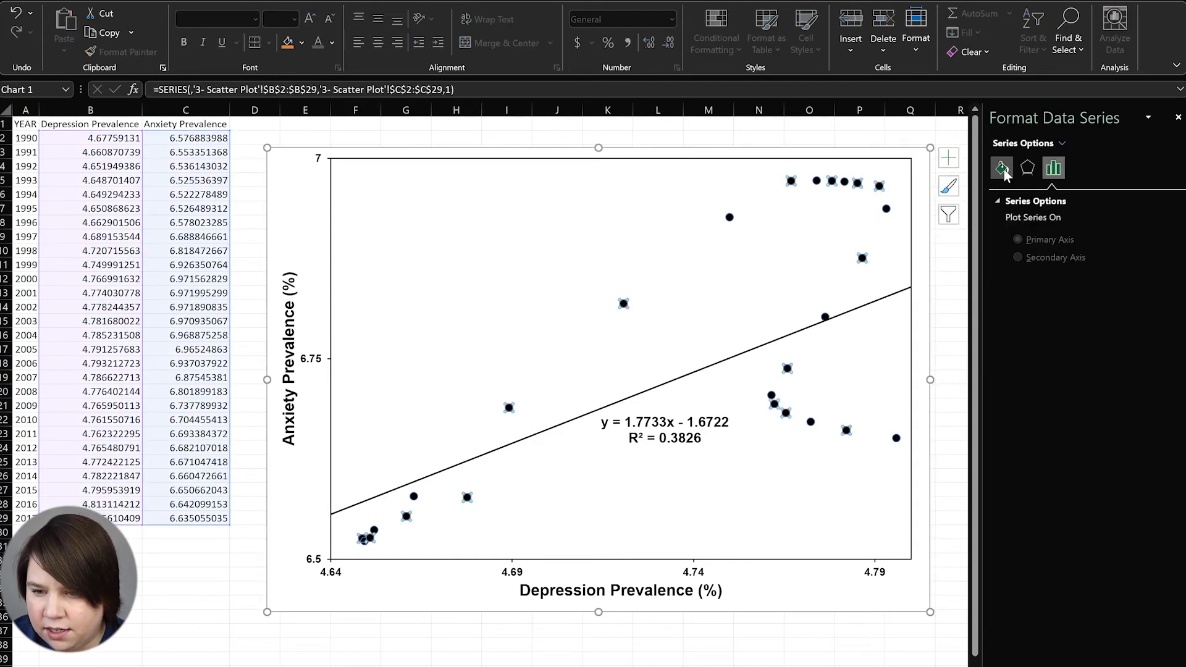
# Set the scatter series line to No line so points stay unconnected
pyautogui.click(1002, 168)
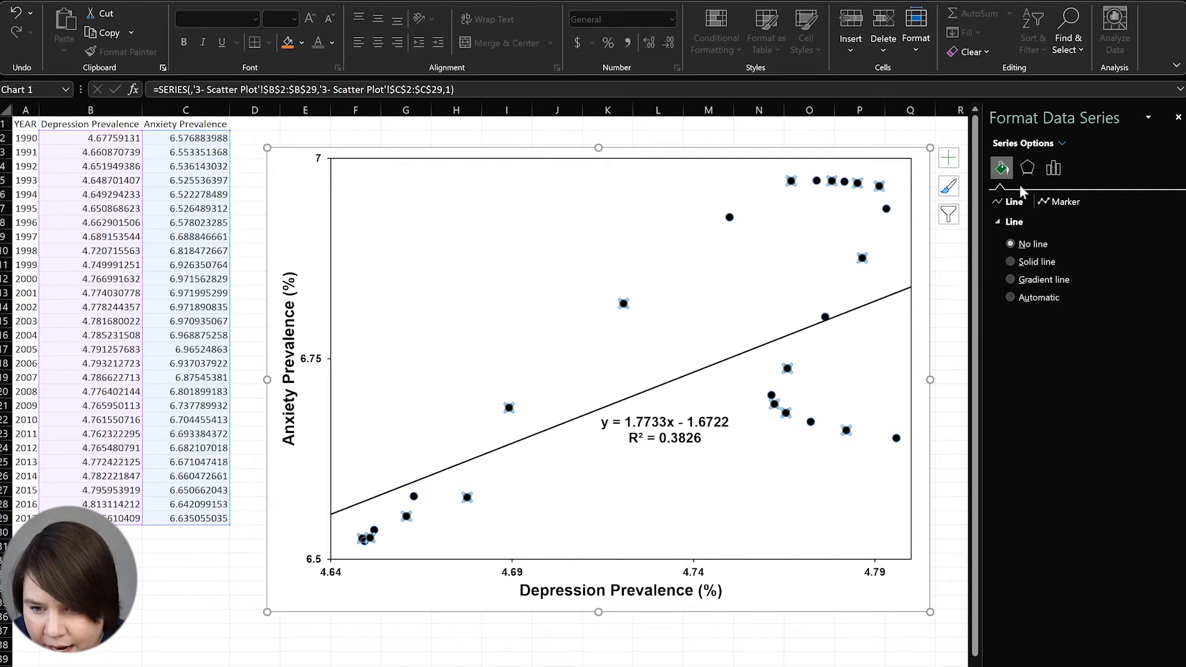
pyautogui.click(1027, 167)
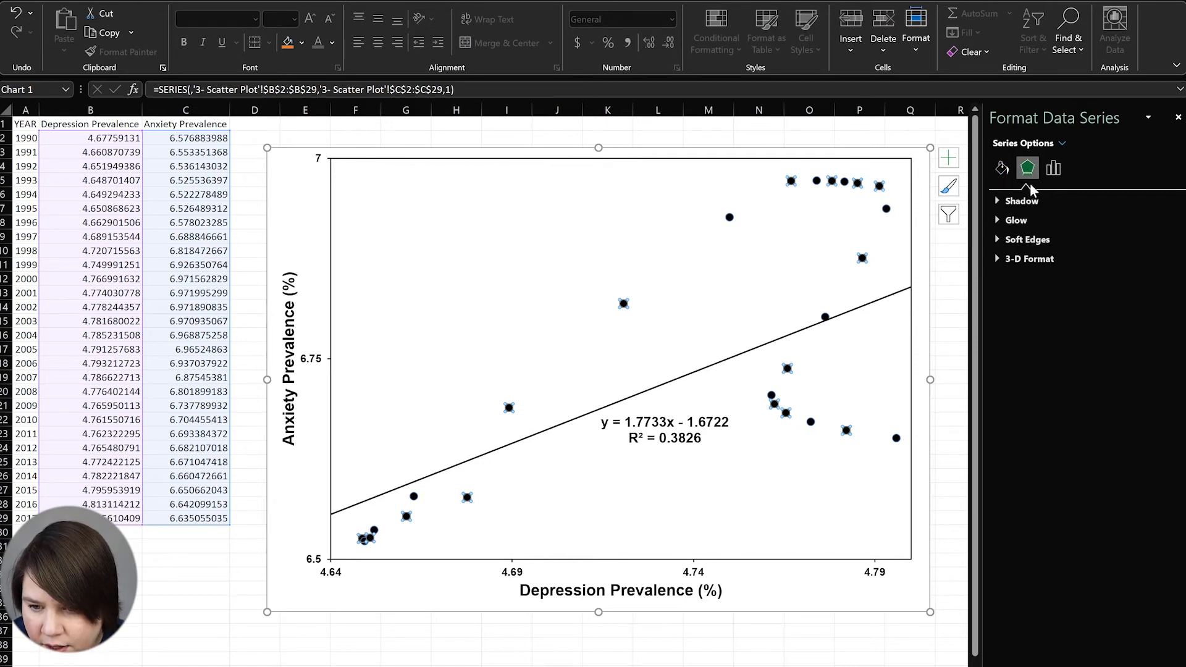
pyautogui.click(1002, 168)
pyautogui.click(729, 267)
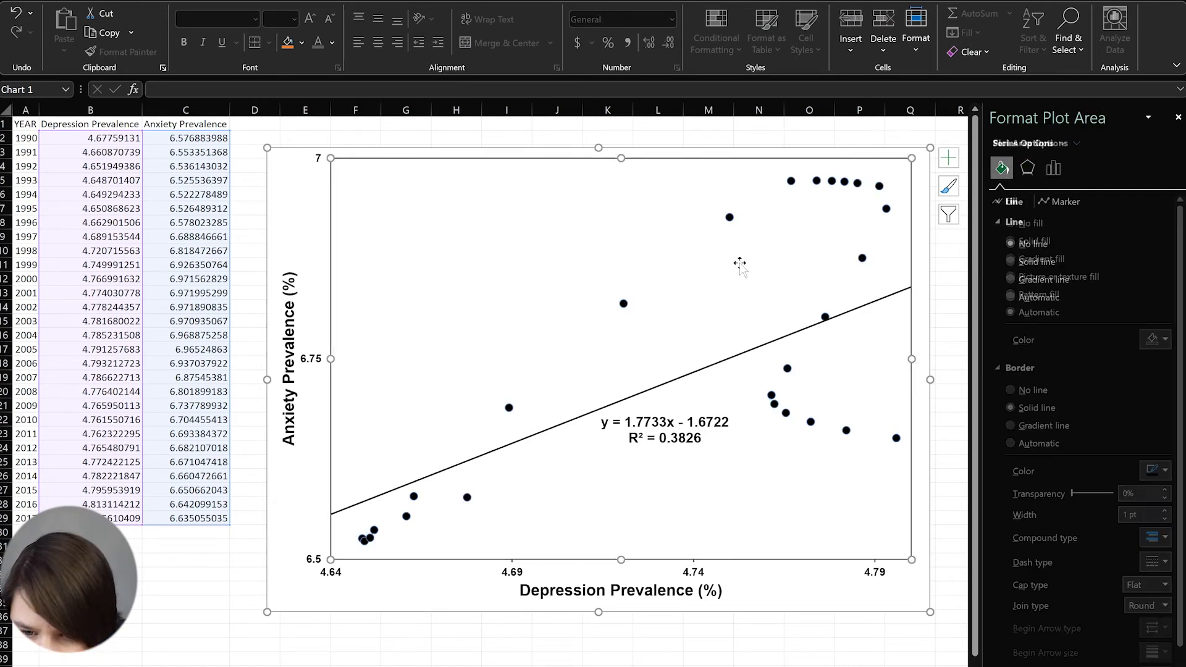
pyautogui.click(730, 218)
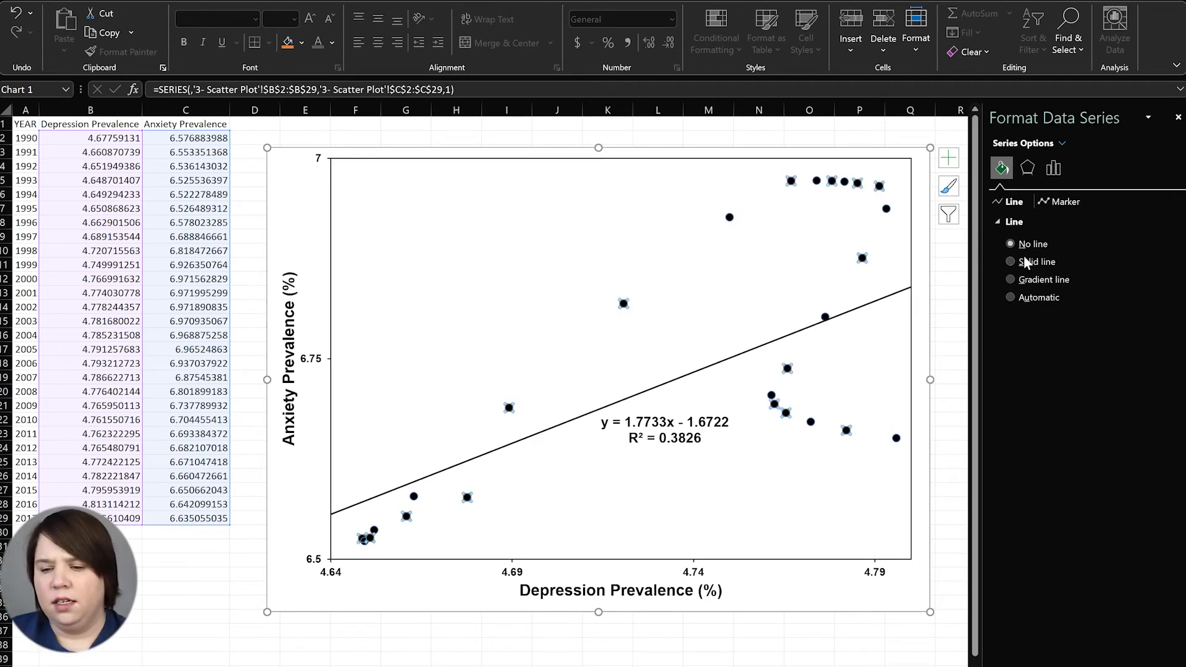
pyautogui.click(1033, 259)
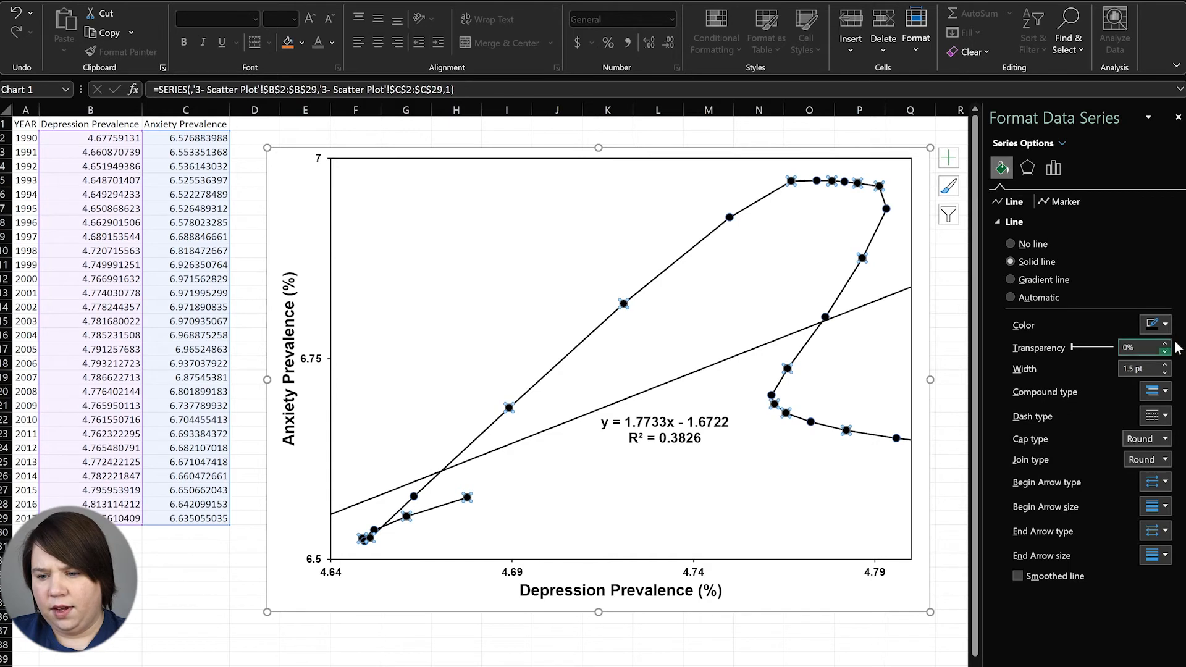
pyautogui.click(1012, 242)
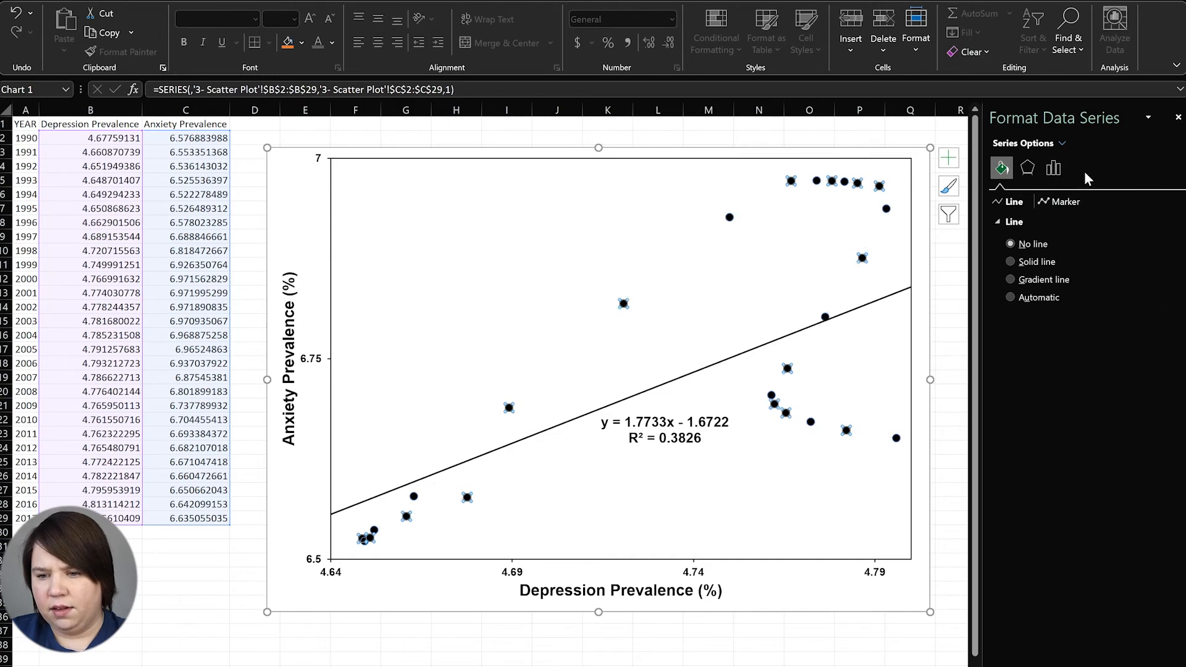
# Remove the border around the scatter markers
pyautogui.click(1058, 203)
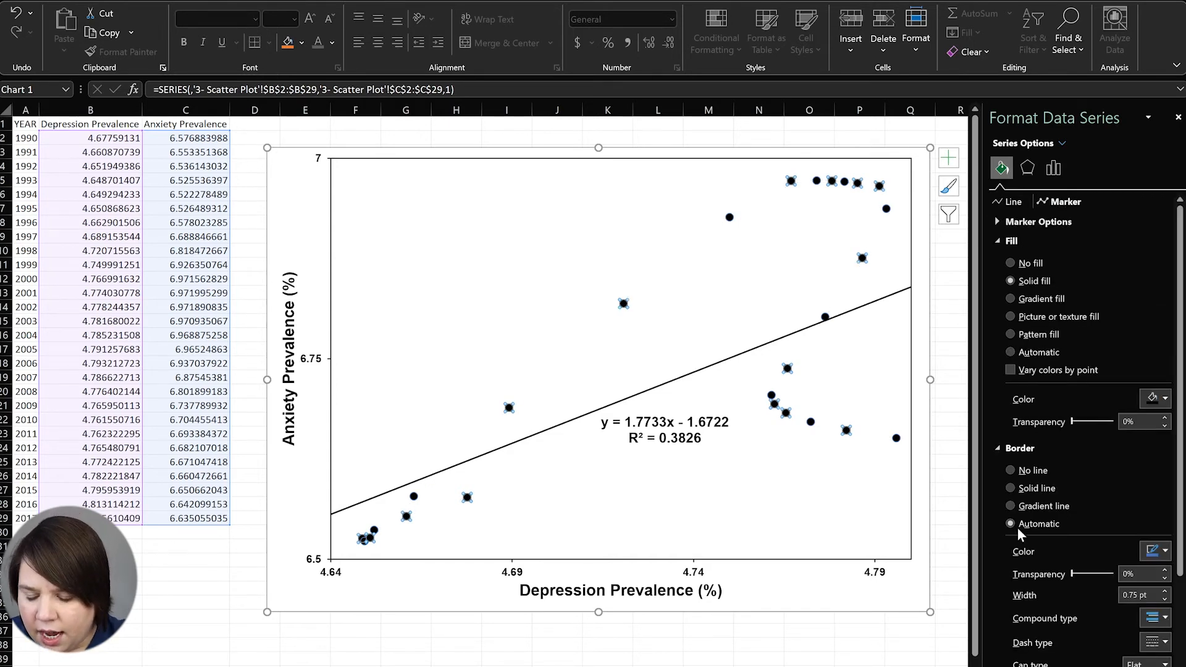
pyautogui.click(1035, 470)
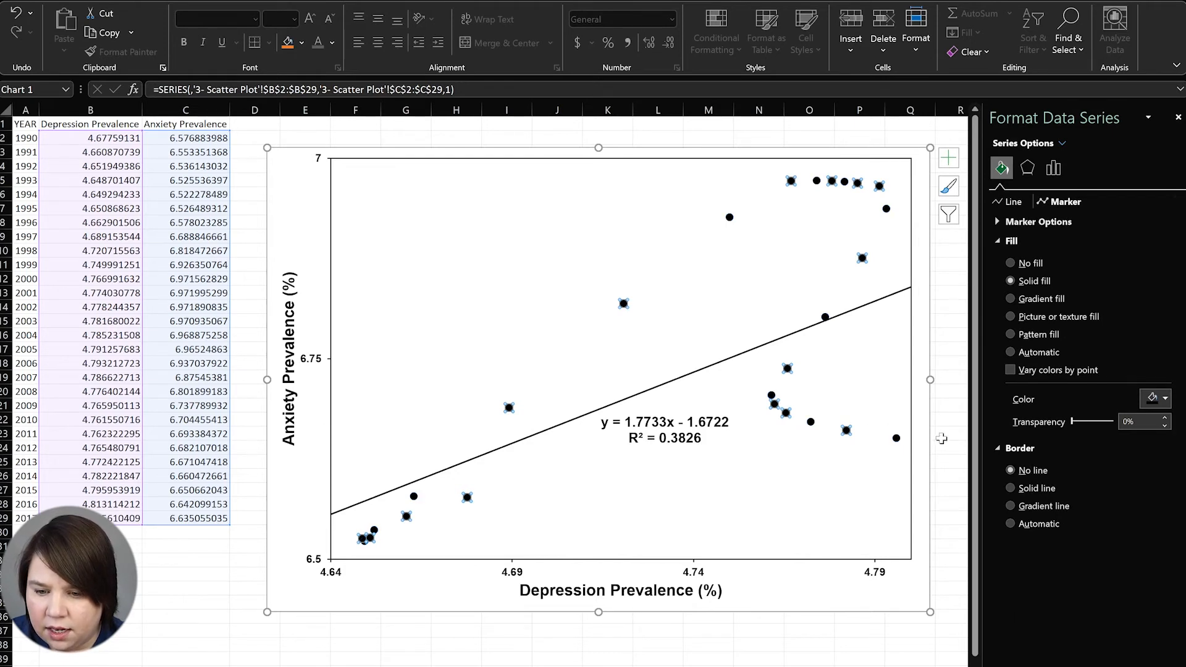
pyautogui.click(939, 440)
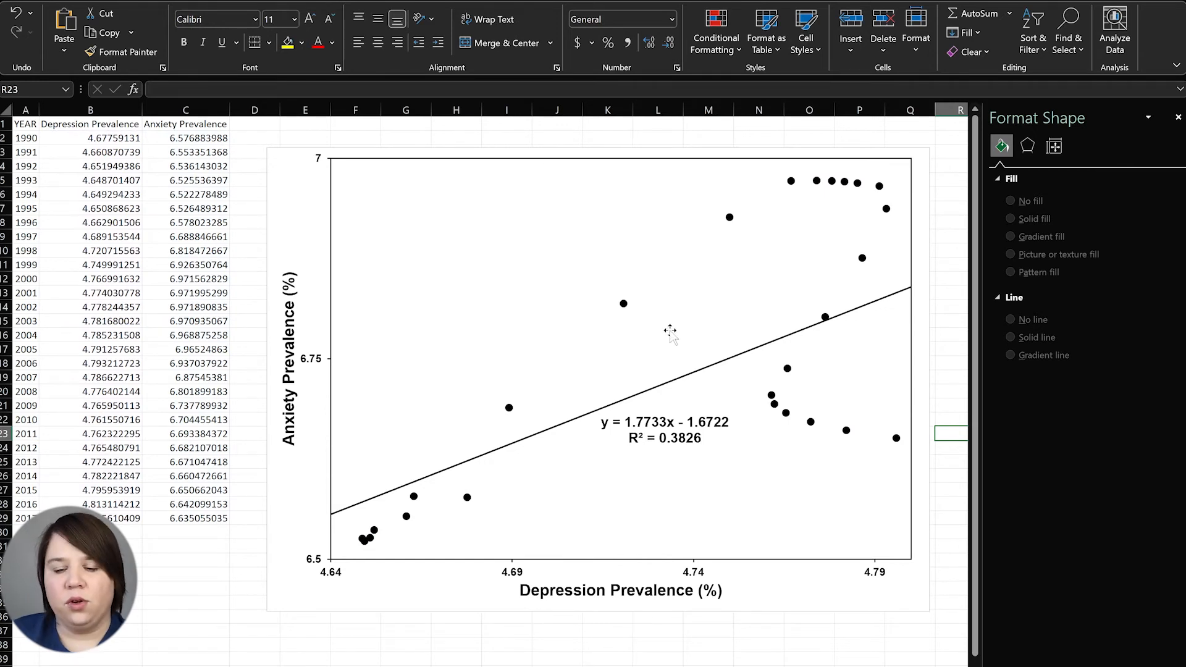
pyautogui.click(730, 218)
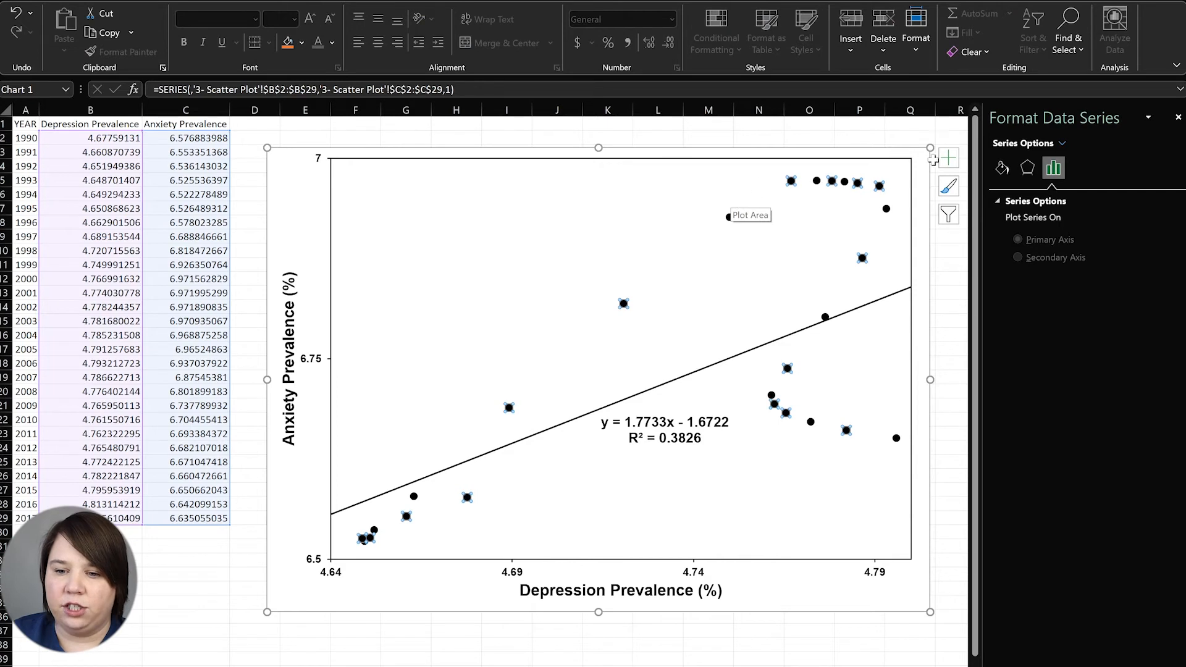
pyautogui.click(1002, 168)
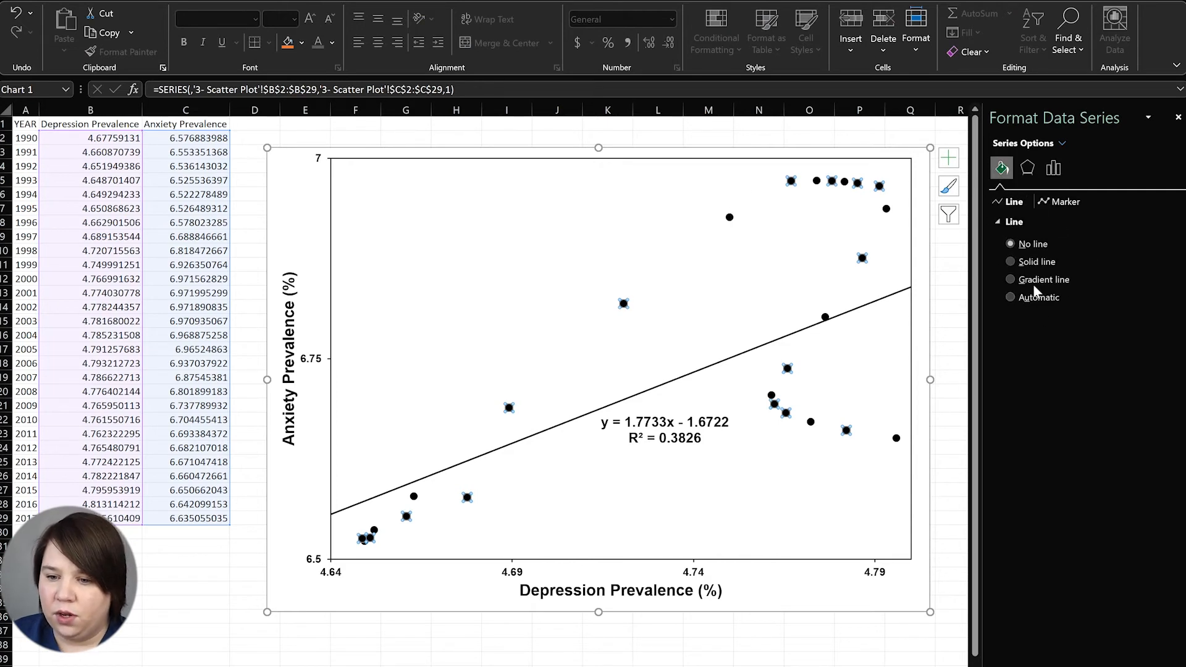
pyautogui.click(1058, 208)
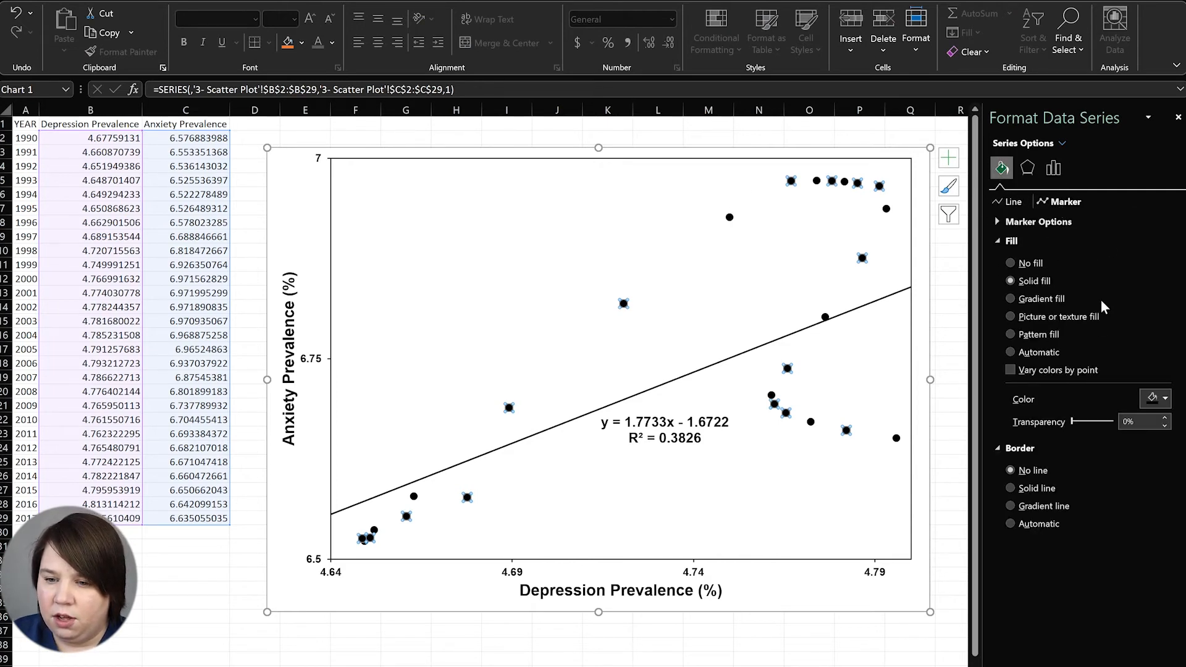
pyautogui.click(1032, 262)
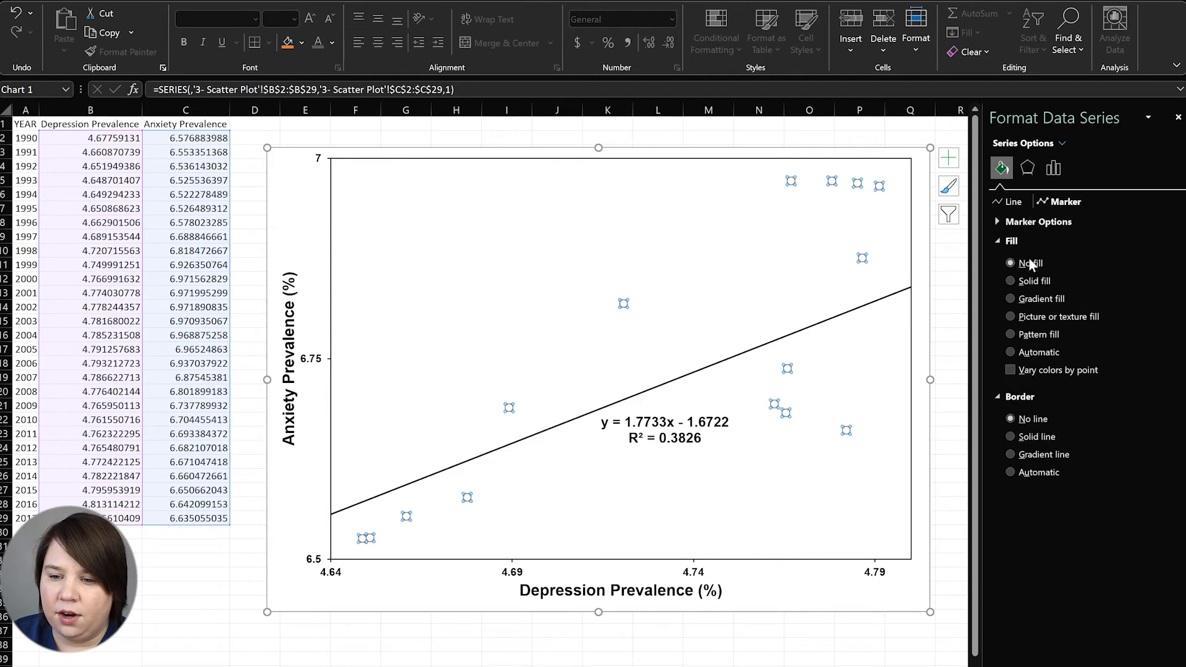
pyautogui.click(1025, 437)
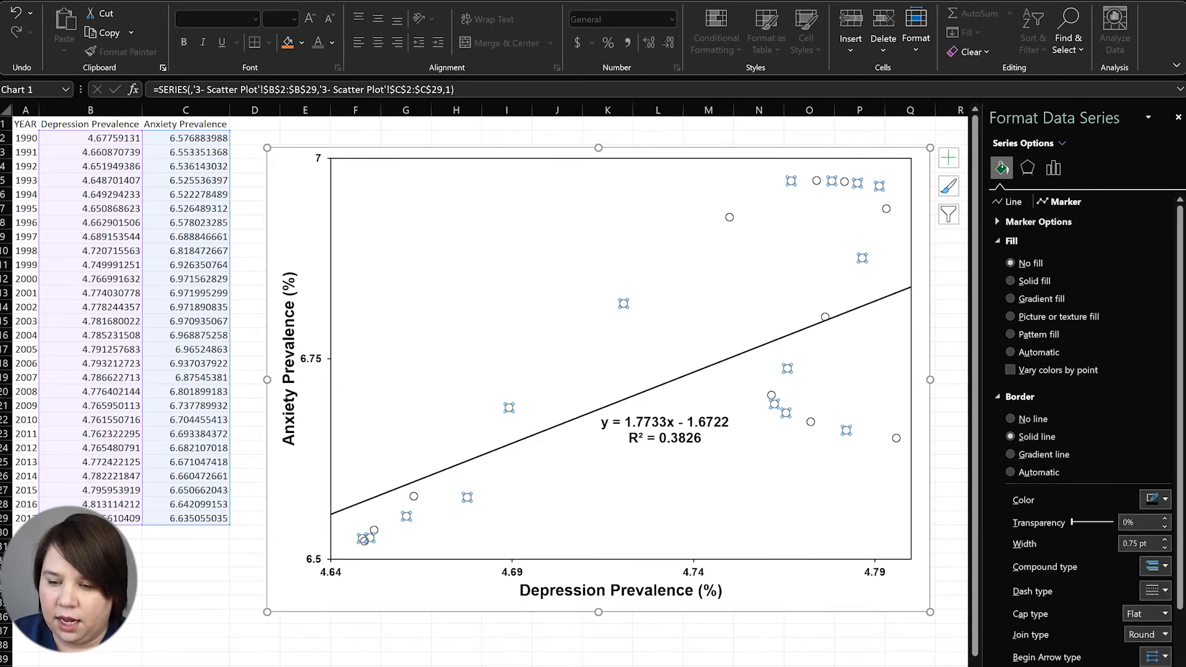
pyautogui.click(1166, 548)
pyautogui.click(1165, 548)
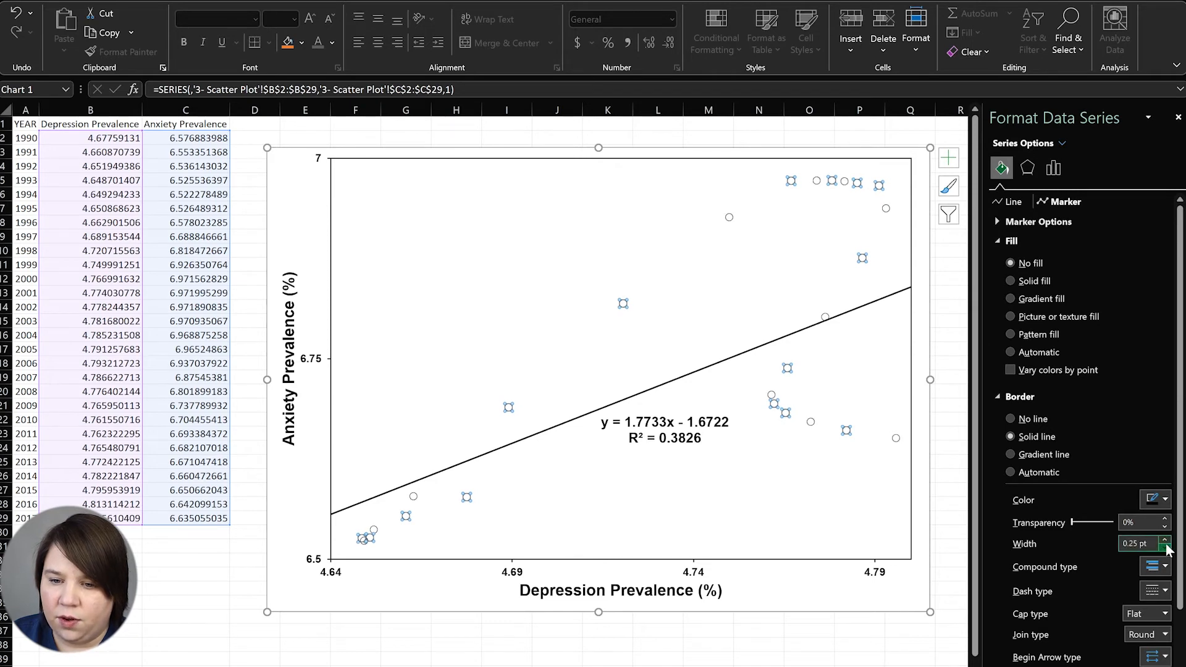
pyautogui.click(1165, 540)
pyautogui.click(1165, 539)
pyautogui.click(1165, 540)
pyautogui.click(1165, 540)
pyautogui.click(1166, 540)
pyautogui.click(1165, 540)
pyautogui.click(1165, 540)
pyautogui.click(1165, 540)
pyautogui.click(1165, 540)
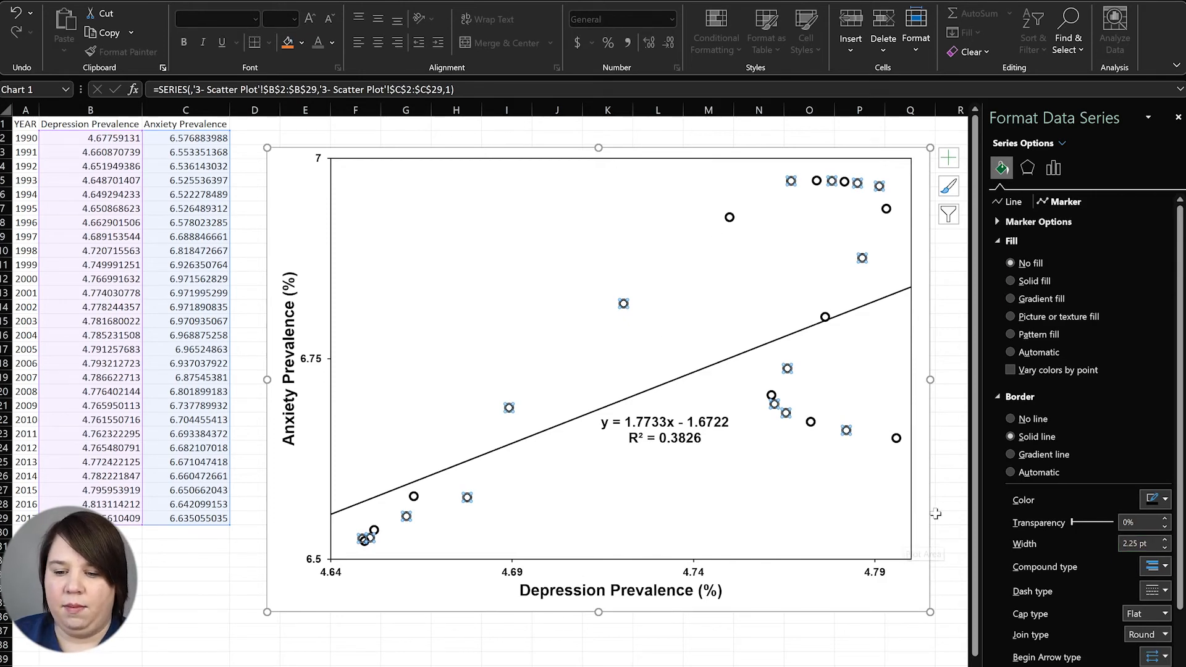
pyautogui.click(952, 518)
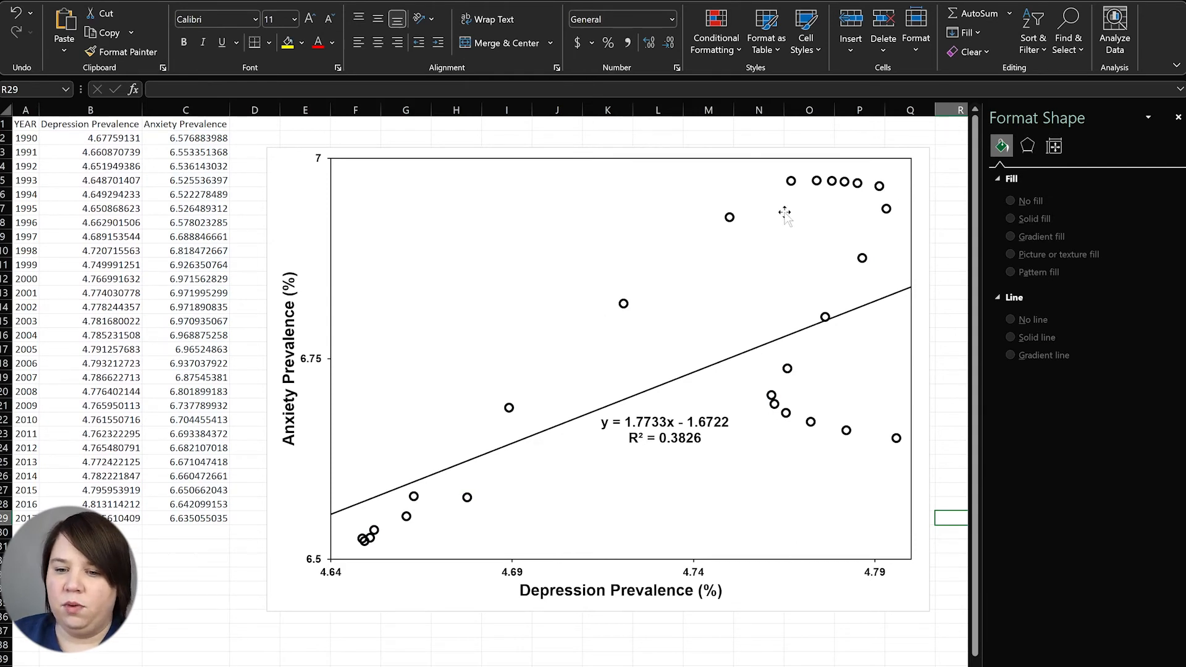
pyautogui.click(792, 188)
pyautogui.click(790, 185)
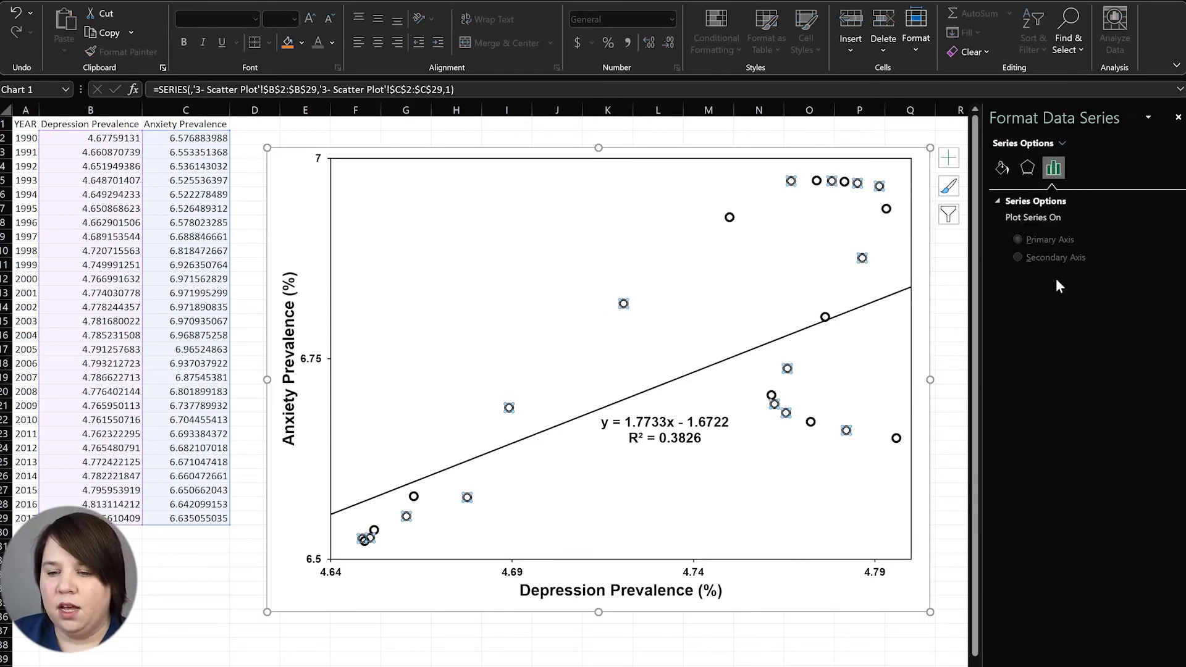
pyautogui.click(1060, 198)
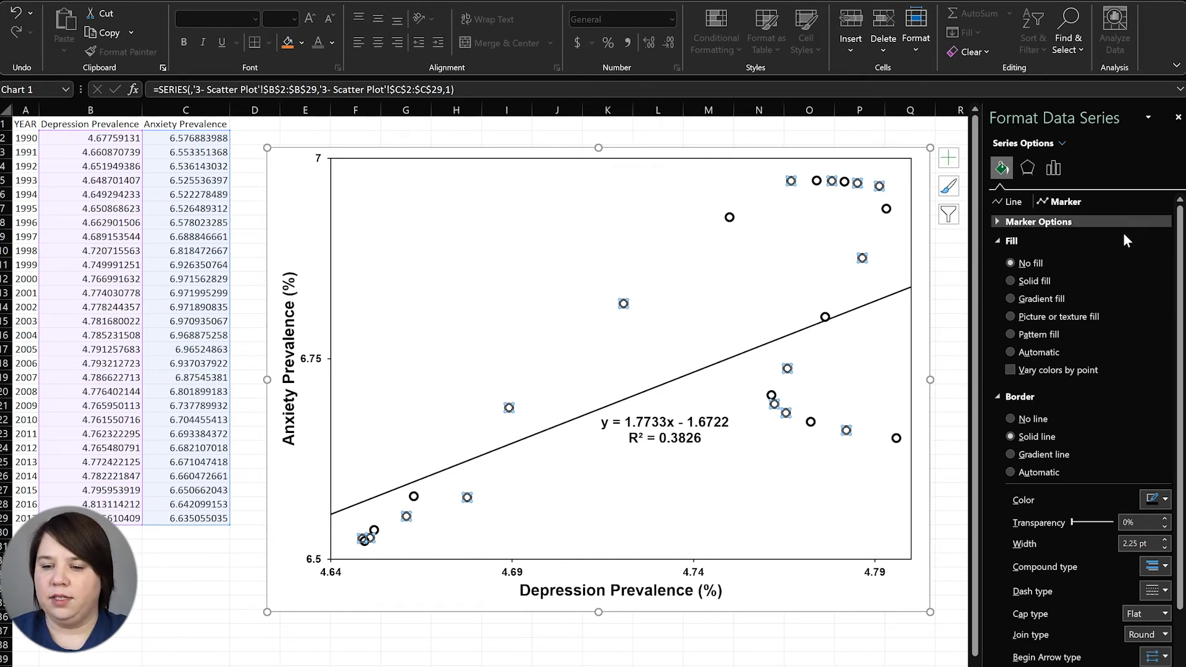
pyautogui.click(1027, 284)
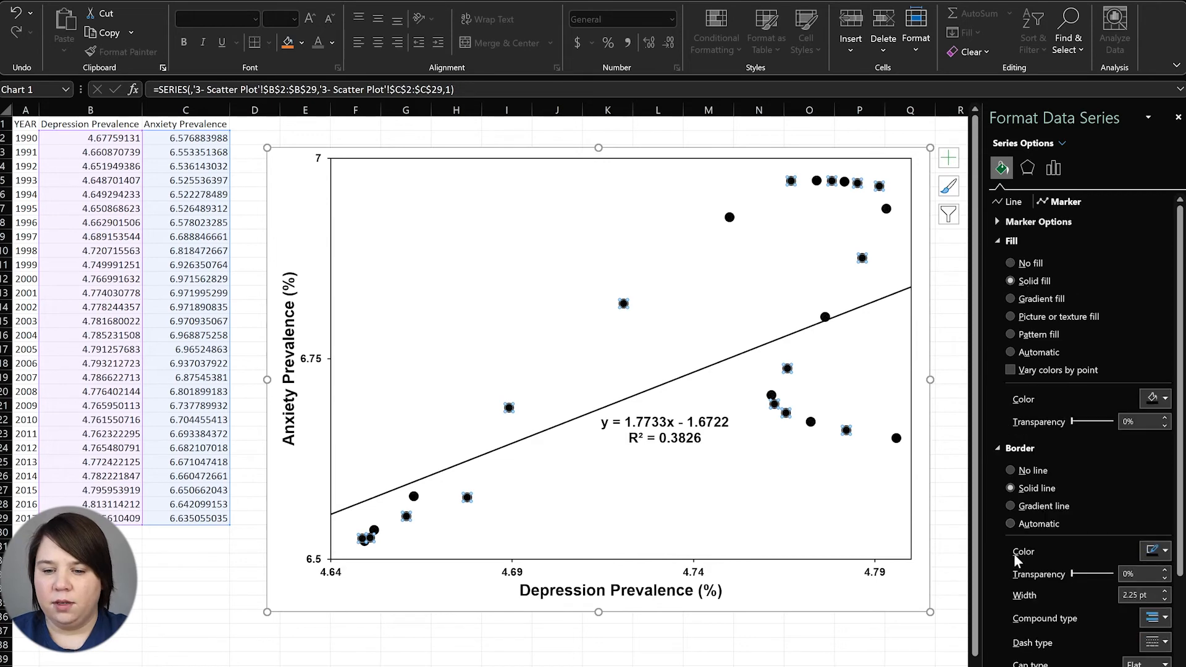
pyautogui.click(1026, 470)
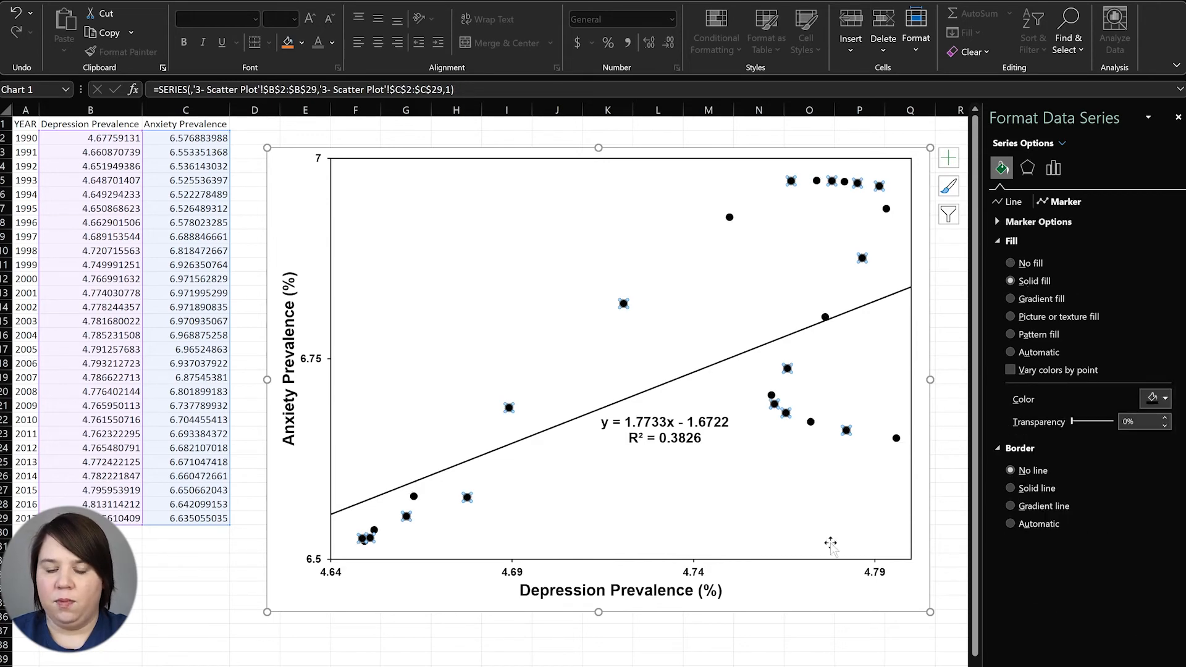
pyautogui.click(783, 643)
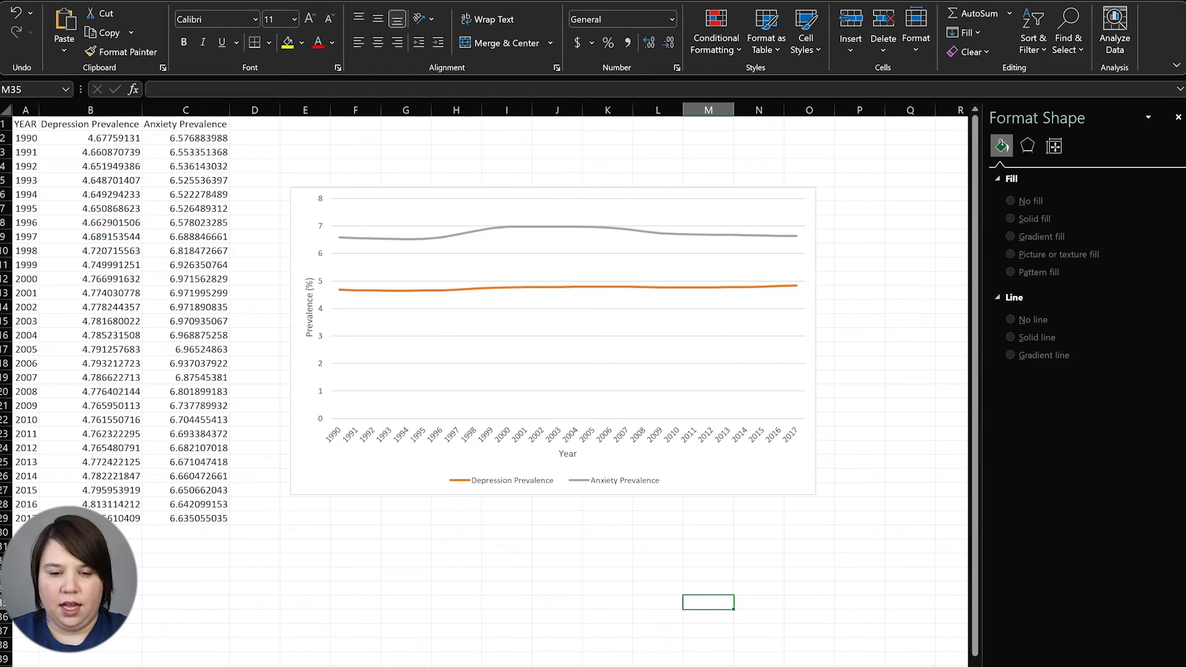
# Enlarge the prevalence line chart by dragging its corner toward the lower right
pyautogui.click(791, 496)
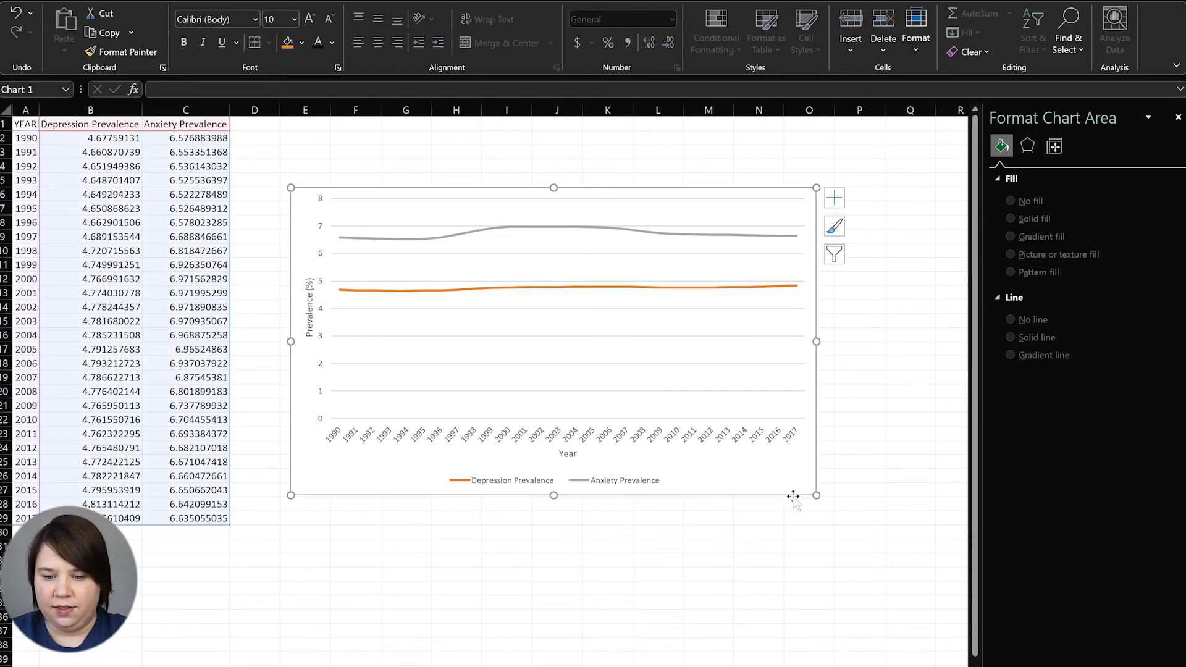
pyautogui.moveTo(816, 495); pyautogui.dragTo(893, 565)
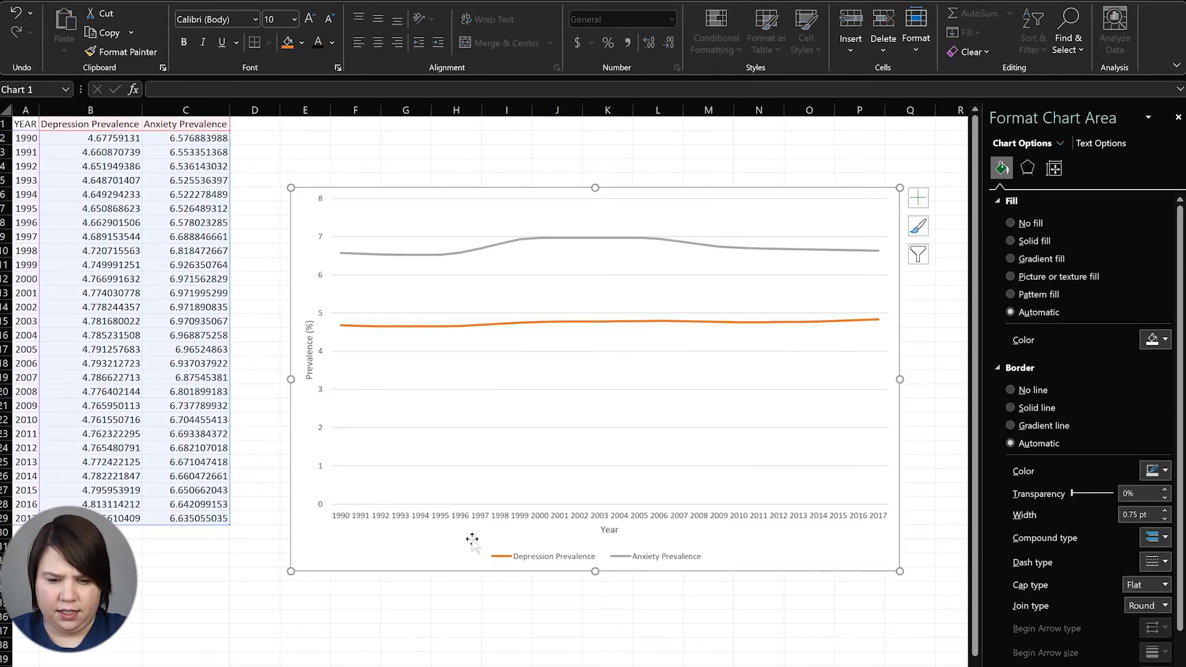
pyautogui.press('Escape')
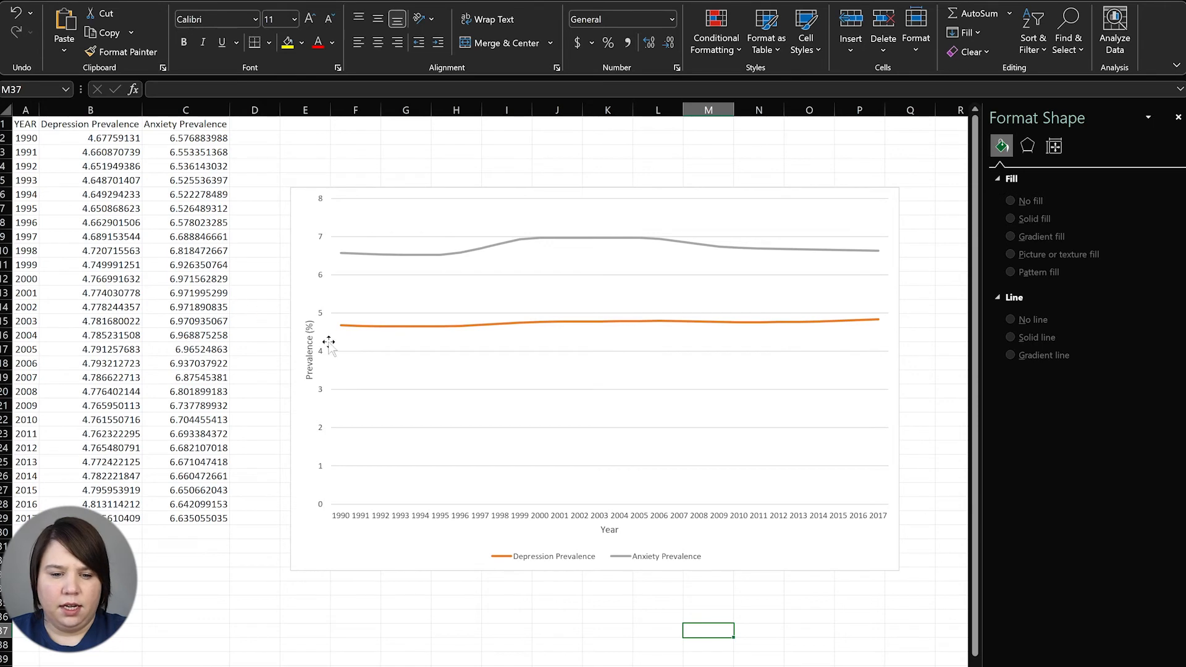
# Set the Prevalence (%) axis title font size to 16 pt
pyautogui.click(310, 346)
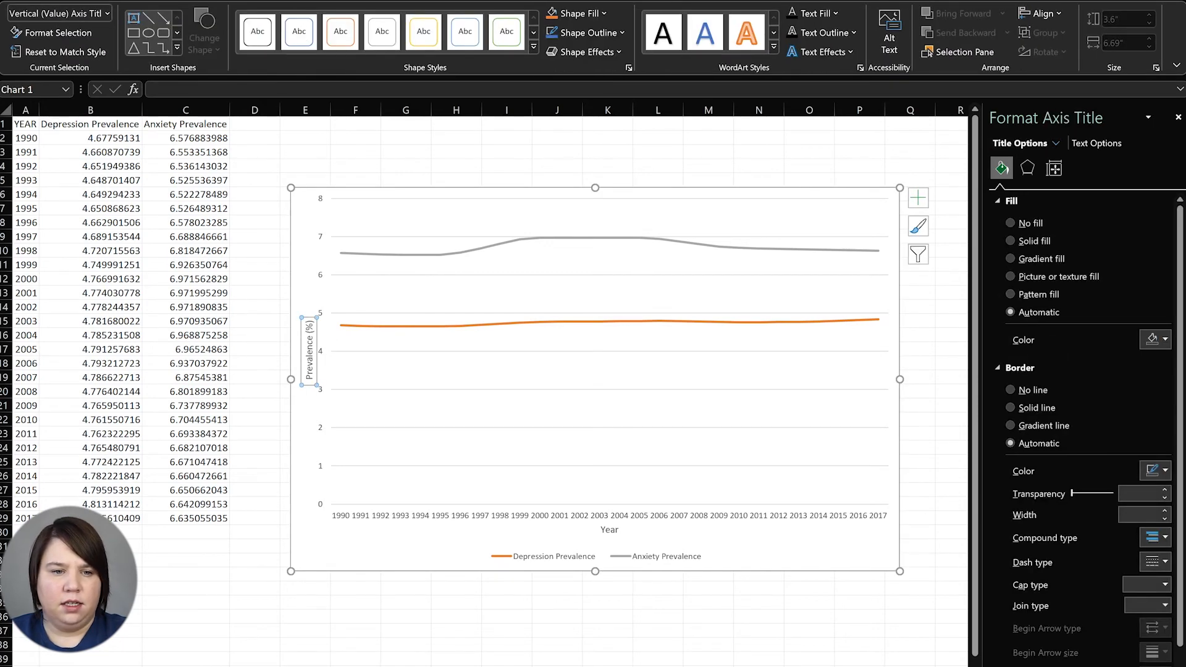
pyautogui.click(53, 4)
pyautogui.click(311, 19)
pyautogui.click(310, 20)
pyautogui.click(312, 21)
pyautogui.click(312, 20)
pyautogui.click(275, 19)
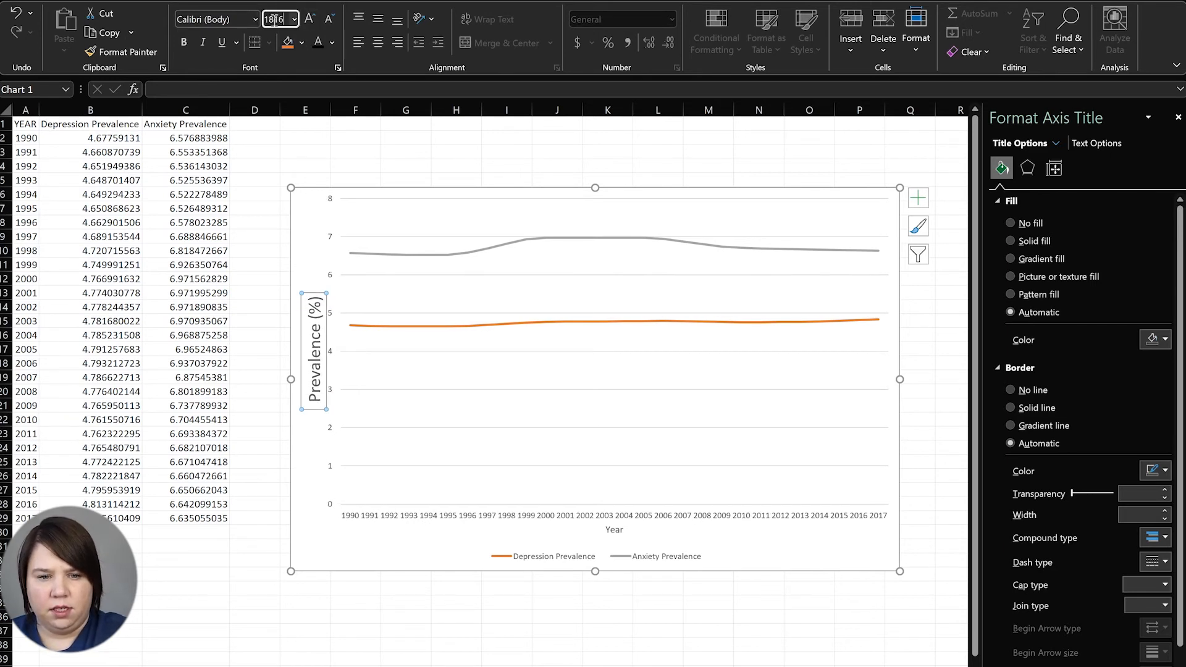
pyautogui.write('16')
pyautogui.press('Return')
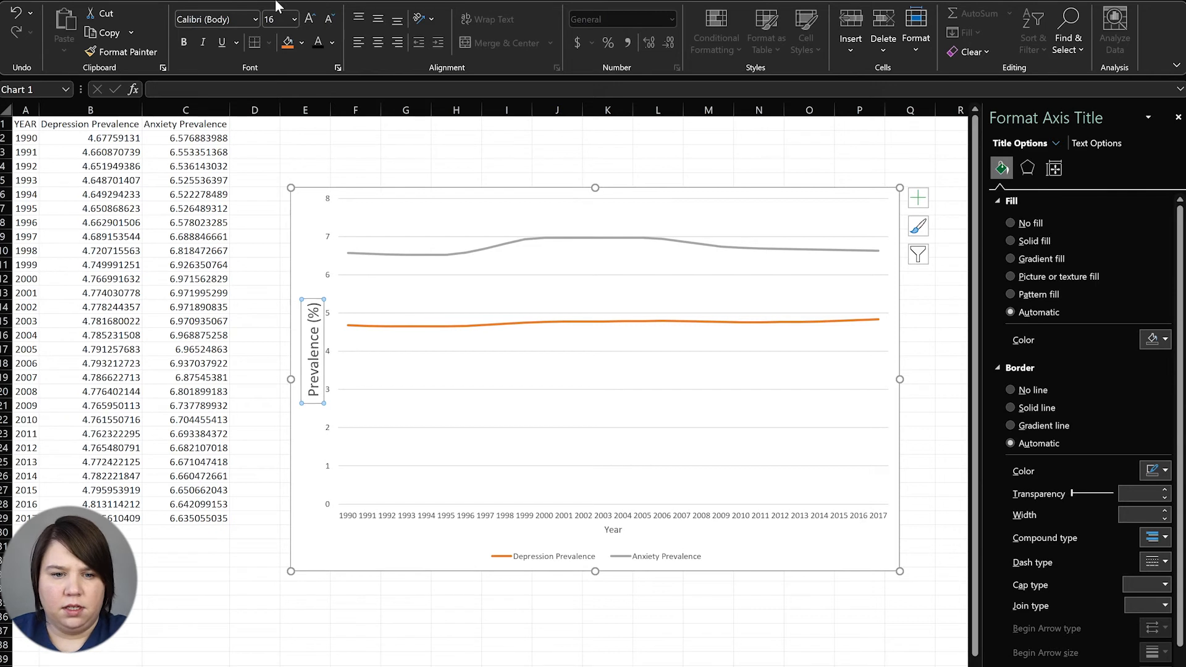
# Make the Prevalence (%) axis title bold, black Arial
pyautogui.click(223, 20)
pyautogui.write('Arial')
pyautogui.press('Return')
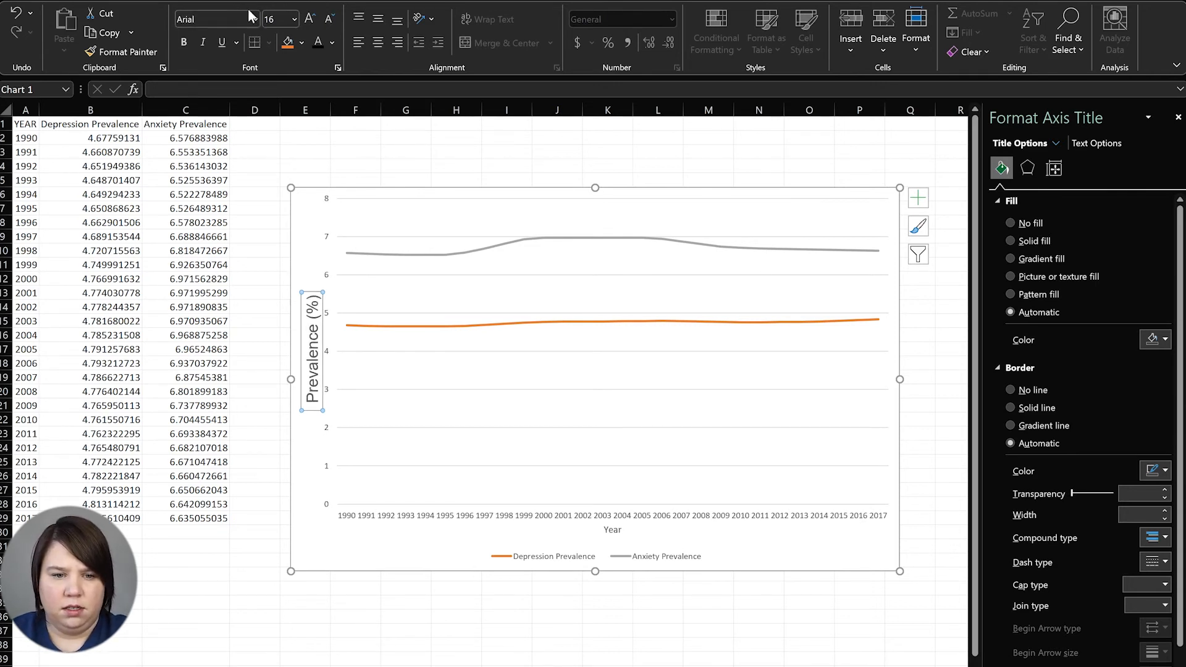
pyautogui.click(180, 46)
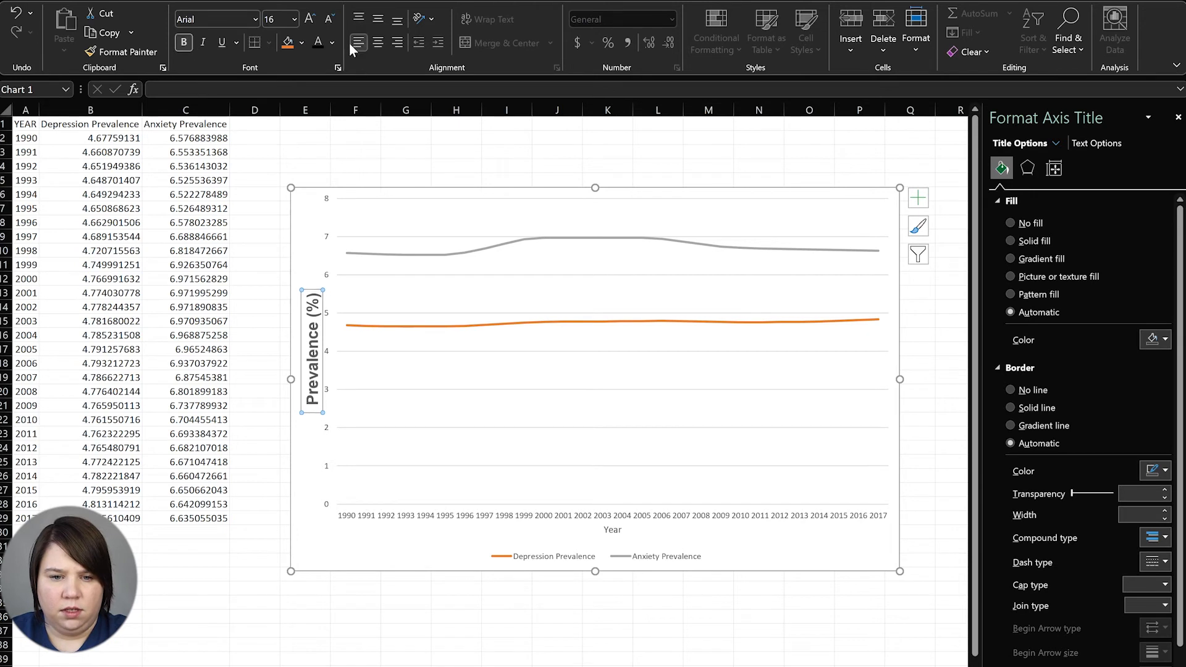
pyautogui.click(332, 43)
pyautogui.click(331, 88)
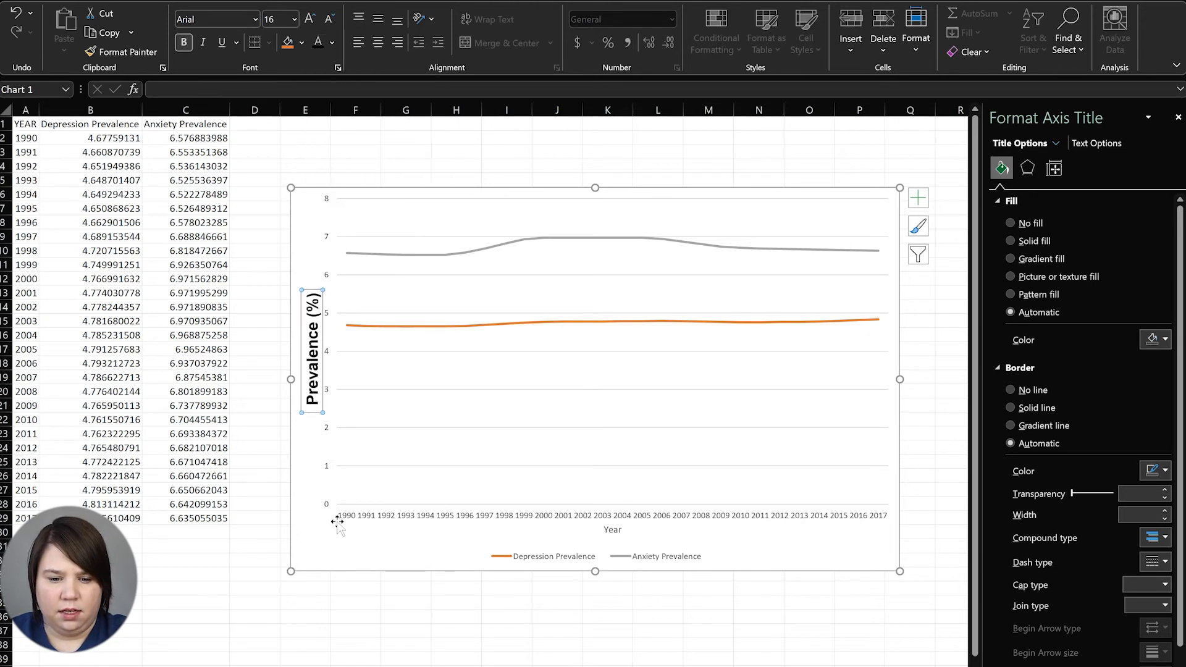
pyautogui.click(328, 504)
# Make the vertical axis labels bold, black Arial
pyautogui.click(272, 19)
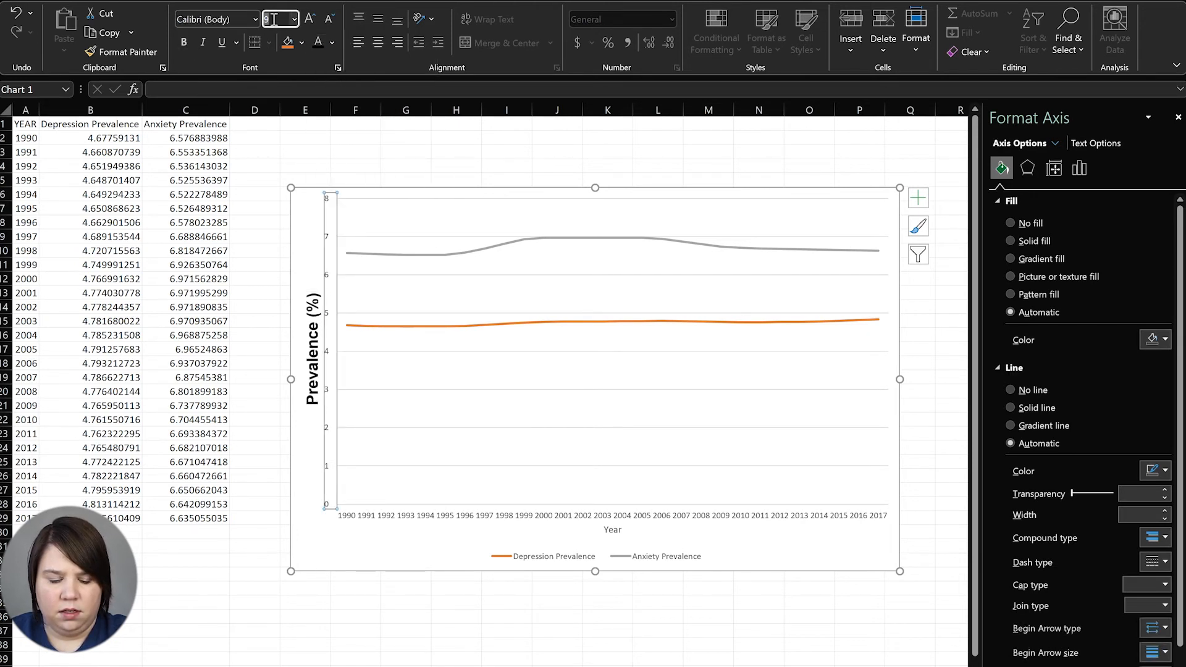
pyautogui.press('Return')
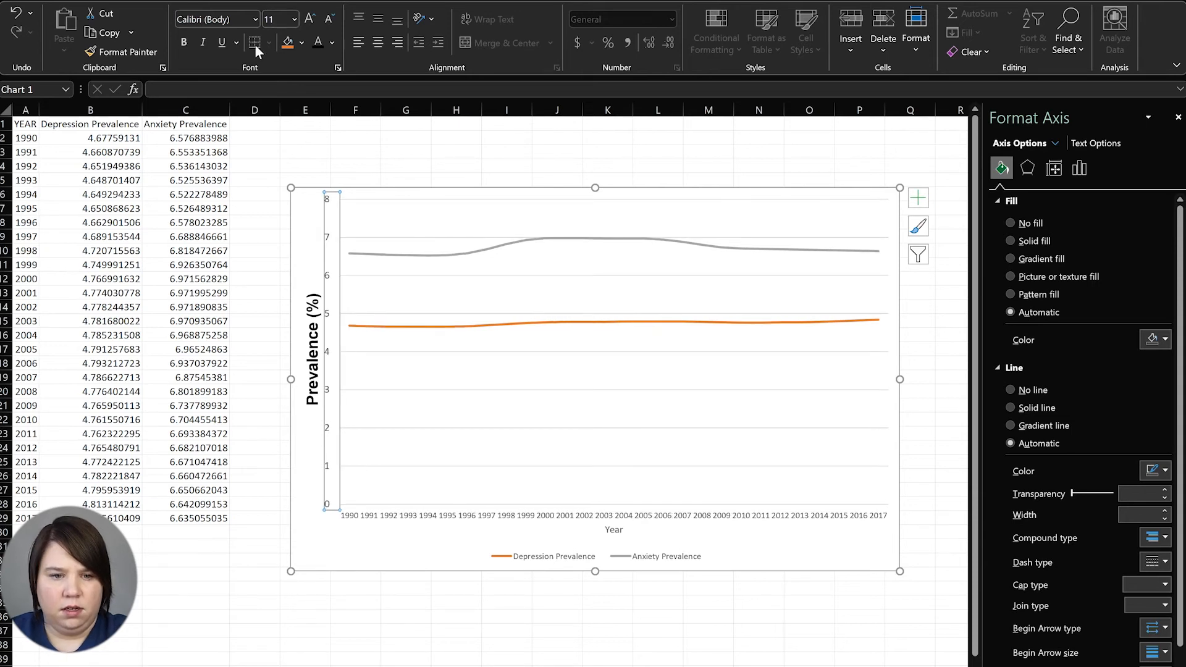
pyautogui.write('Arial')
pyautogui.press('Return')
pyautogui.click(185, 42)
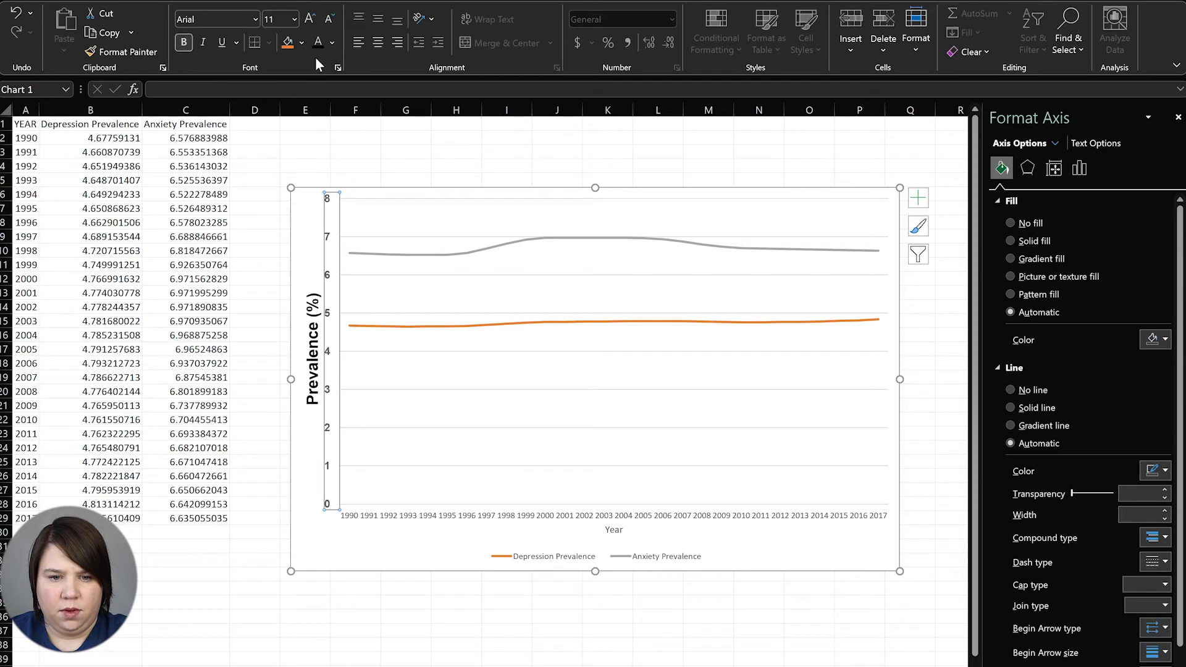
pyautogui.click(334, 47)
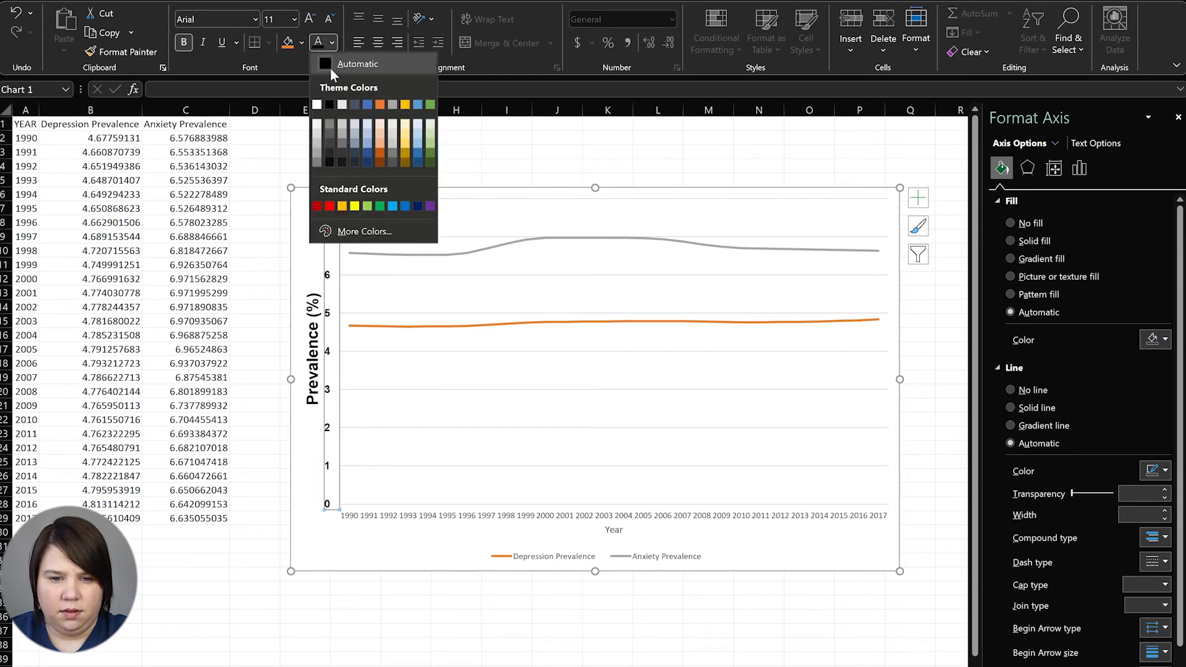
pyautogui.click(333, 101)
# Set the horizontal year labels to 11 pt Arial with Automatic font colour
pyautogui.click(405, 519)
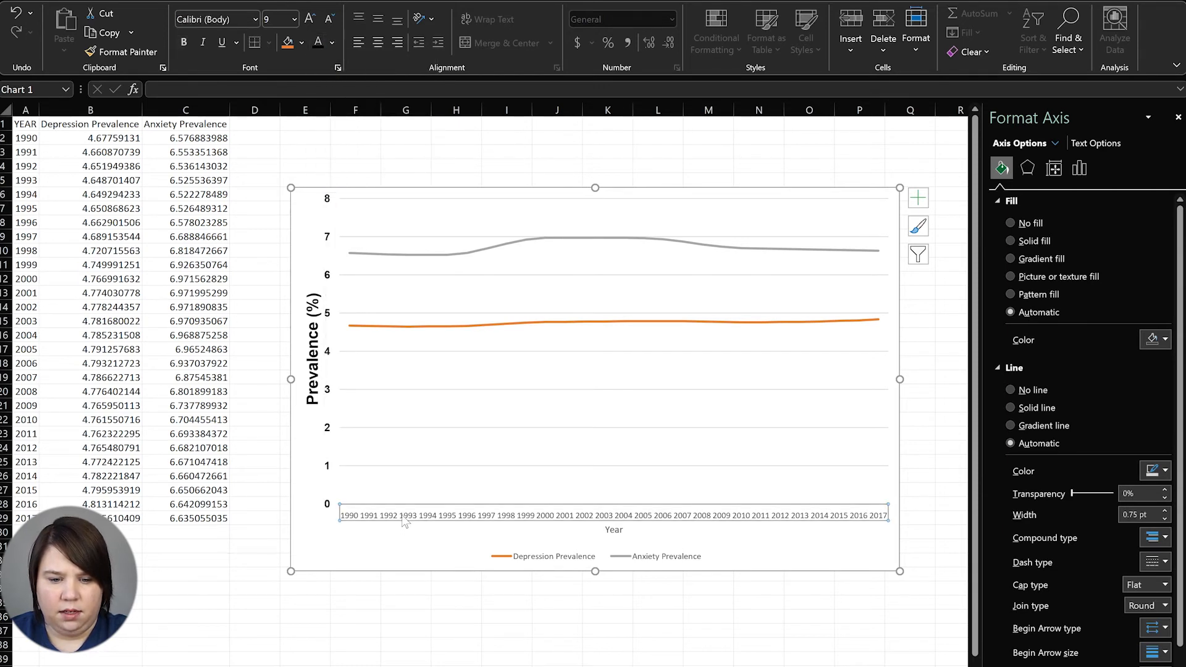
pyautogui.click(278, 19)
pyautogui.write('1')
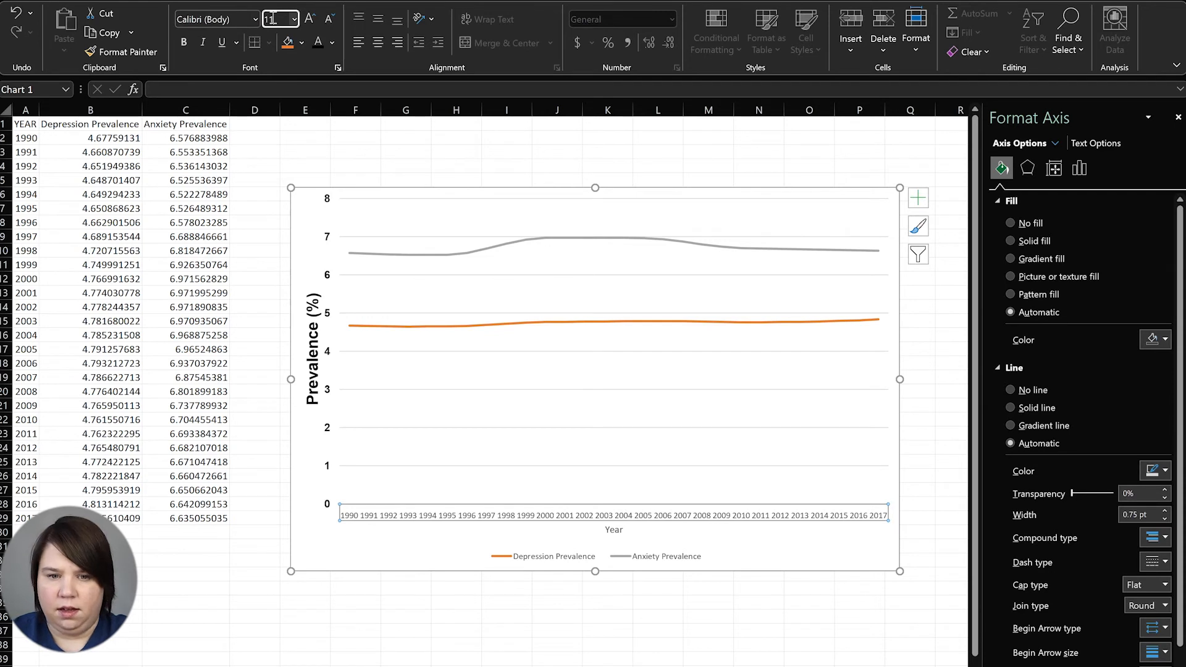
pyautogui.write('1')
pyautogui.press('Return')
pyautogui.click(213, 19)
pyautogui.write('Arial')
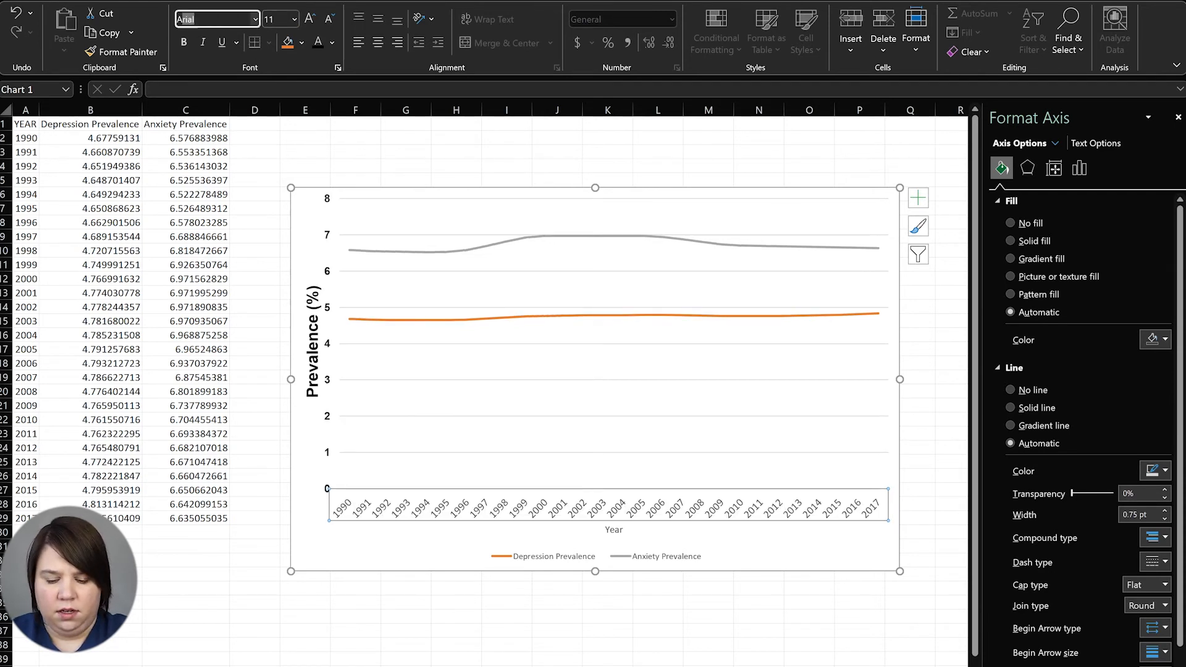
pyautogui.press('Return')
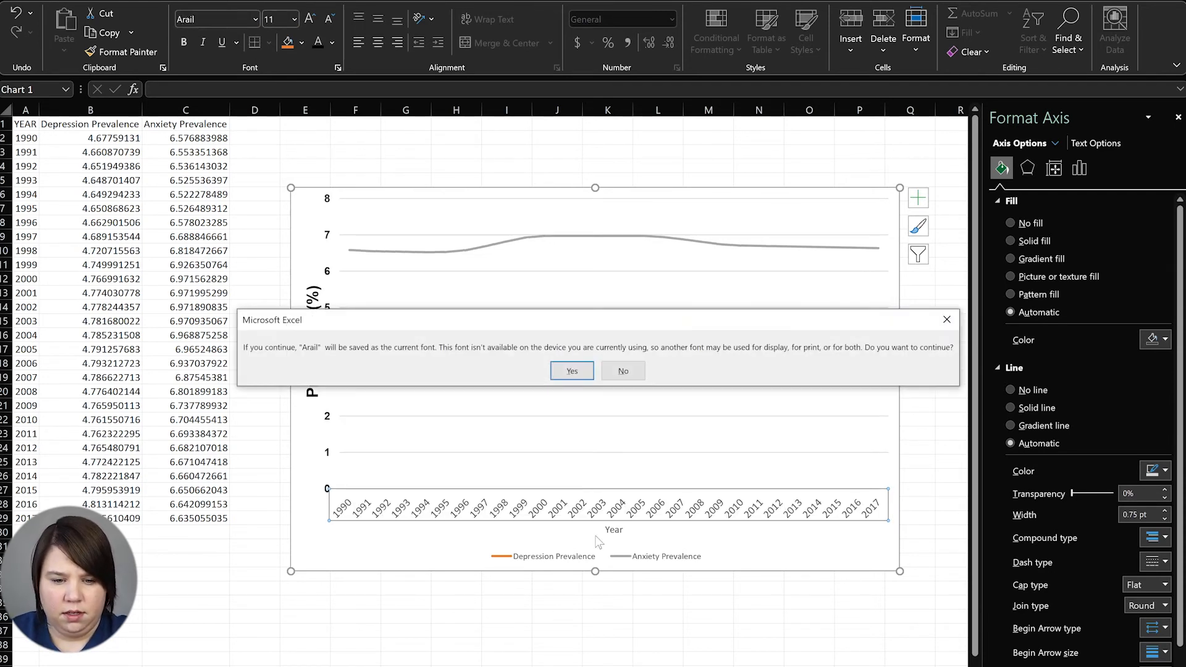
pyautogui.click(607, 377)
pyautogui.click(210, 19)
pyautogui.write('Arial')
pyautogui.press('Return')
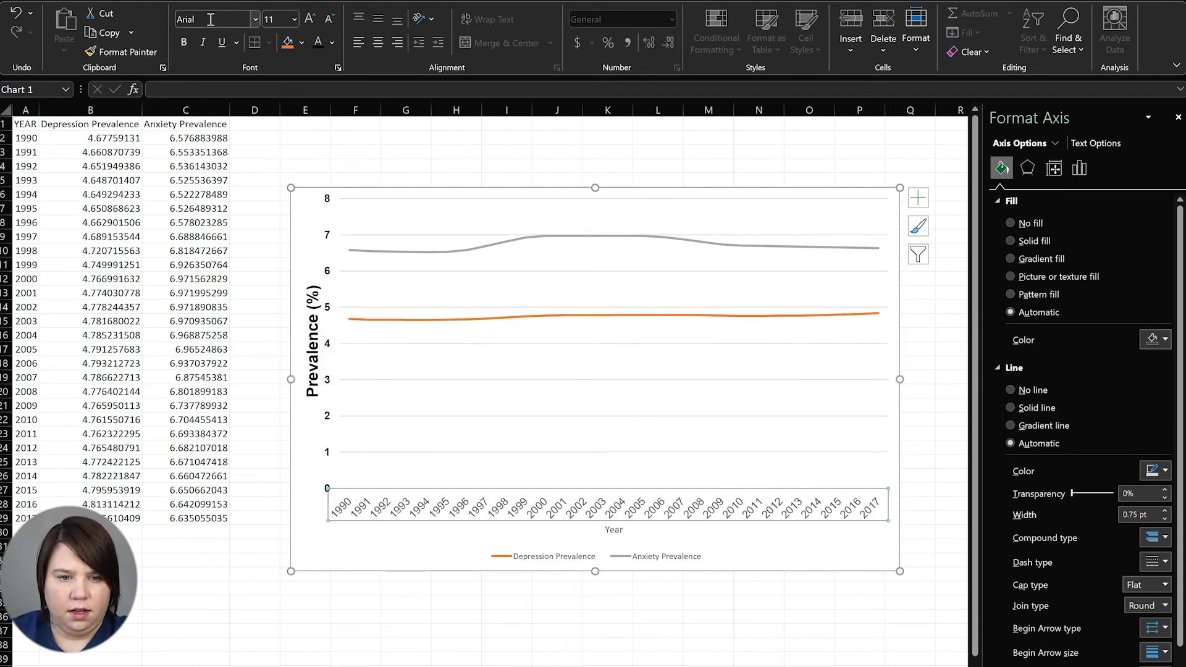
pyautogui.click(332, 42)
pyautogui.click(402, 62)
# Set the Year axis title to 16 pt Arial
pyautogui.click(614, 529)
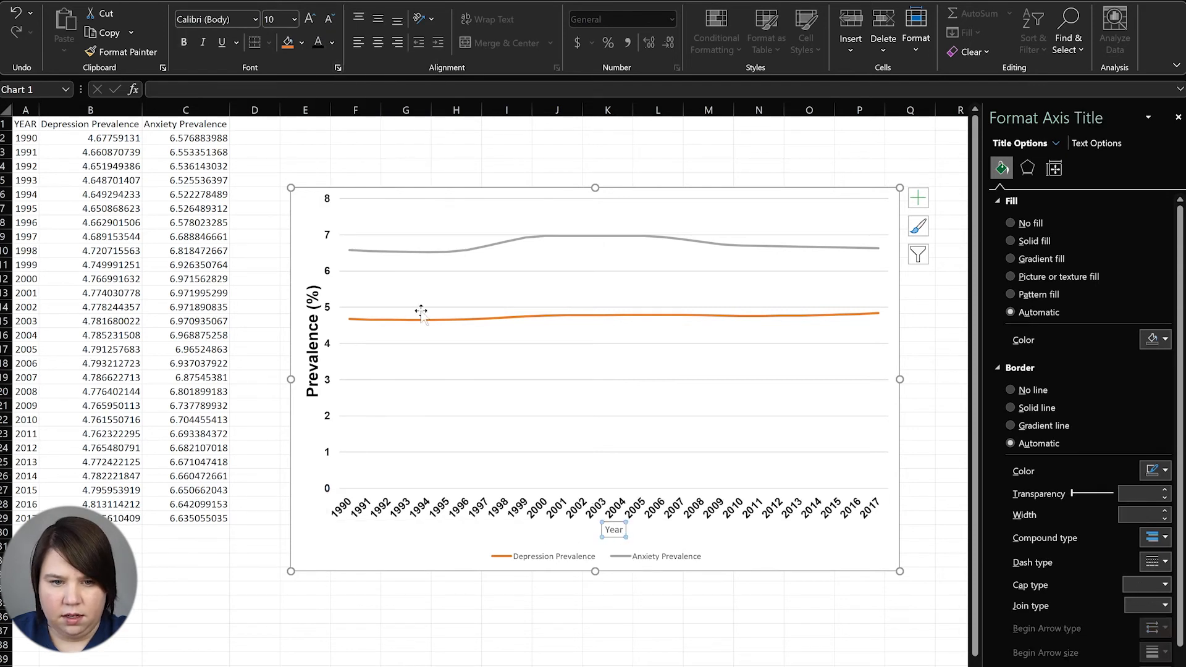
pyautogui.click(278, 17)
pyautogui.write('16')
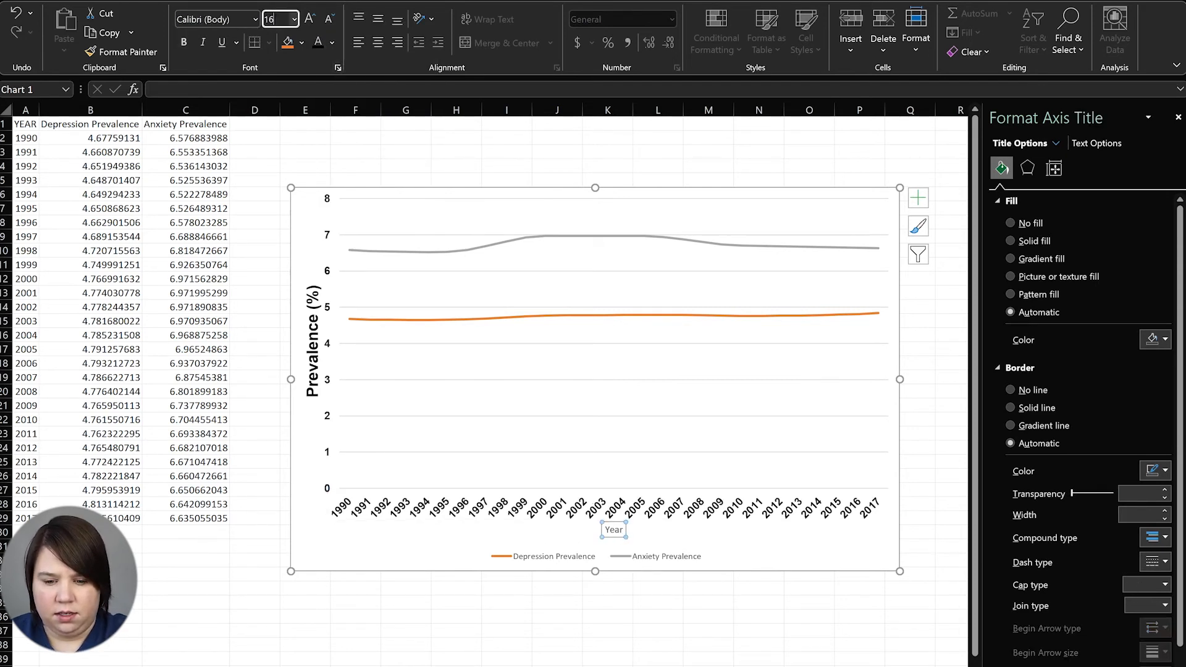
pyautogui.press('Return')
pyautogui.click(220, 18)
pyautogui.write('Ara')
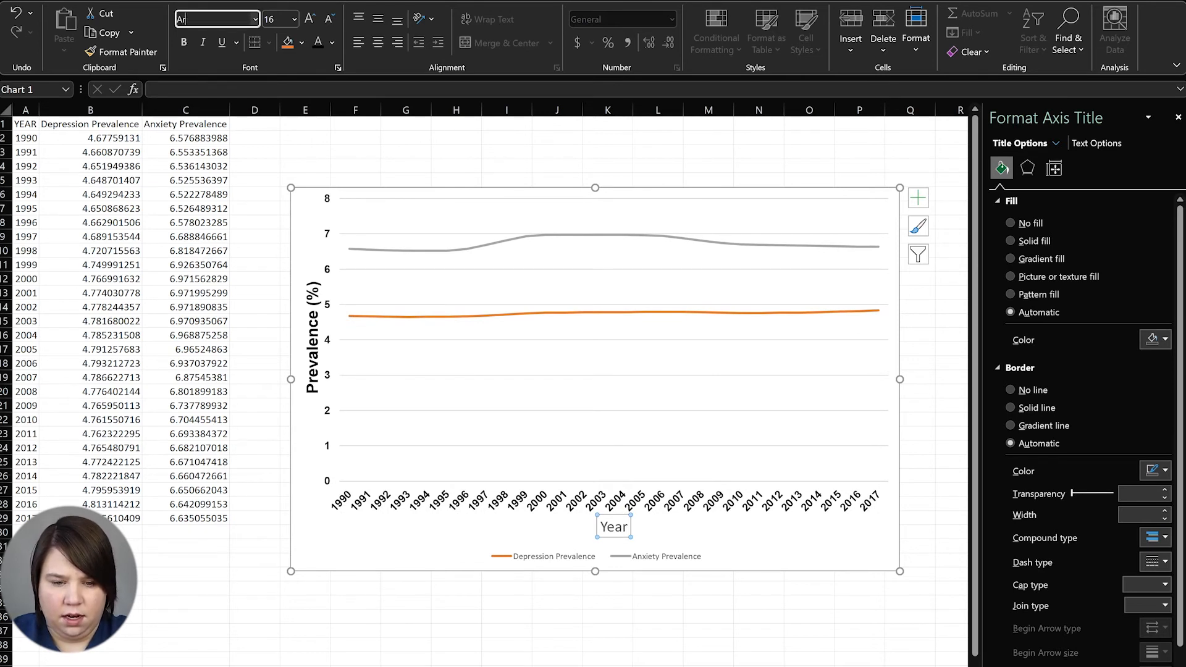
pyautogui.press('Return')
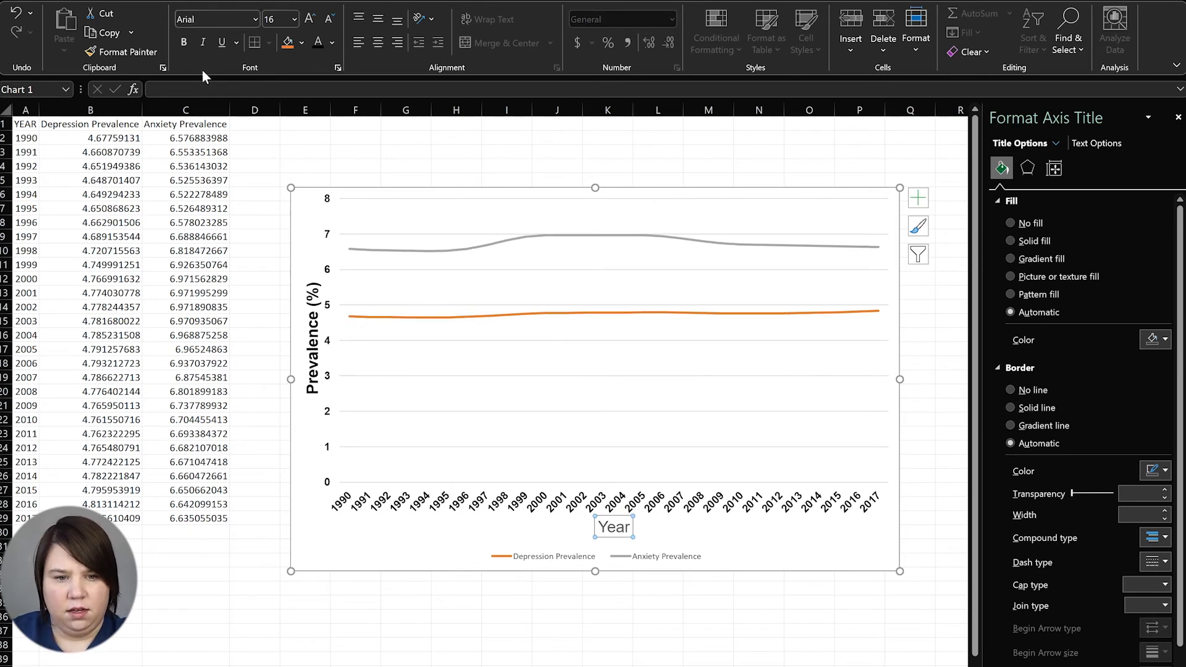
# Make the Year title bold with Automatic text colour and no fill
pyautogui.click(181, 42)
pyautogui.click(305, 37)
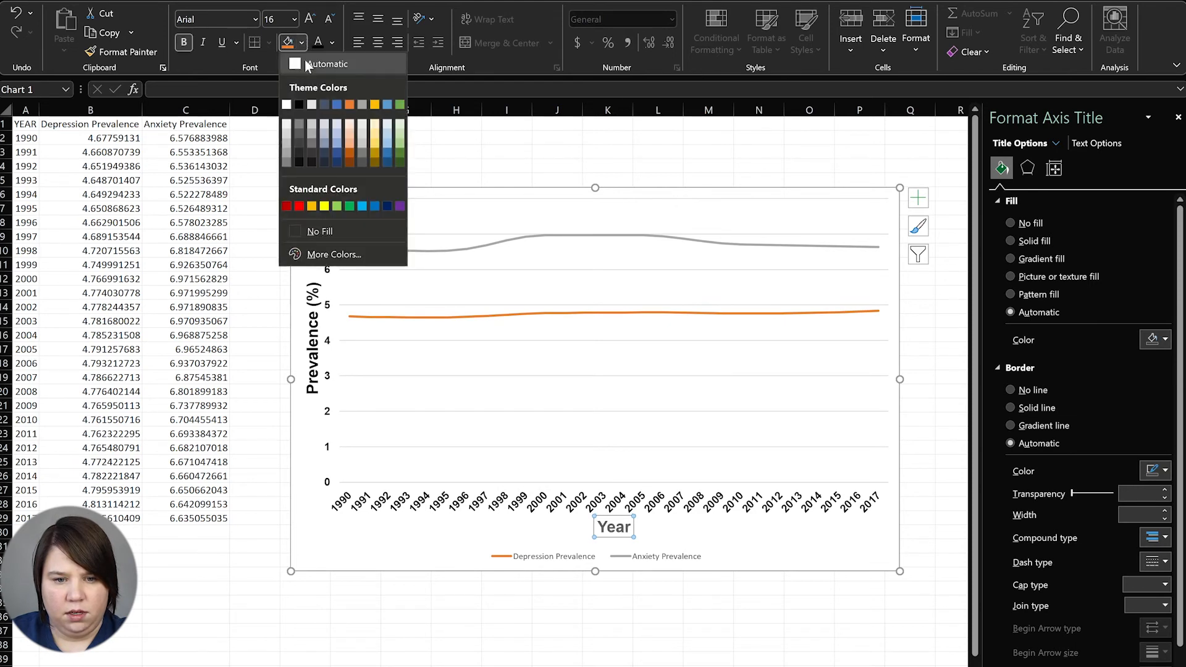
pyautogui.click(300, 105)
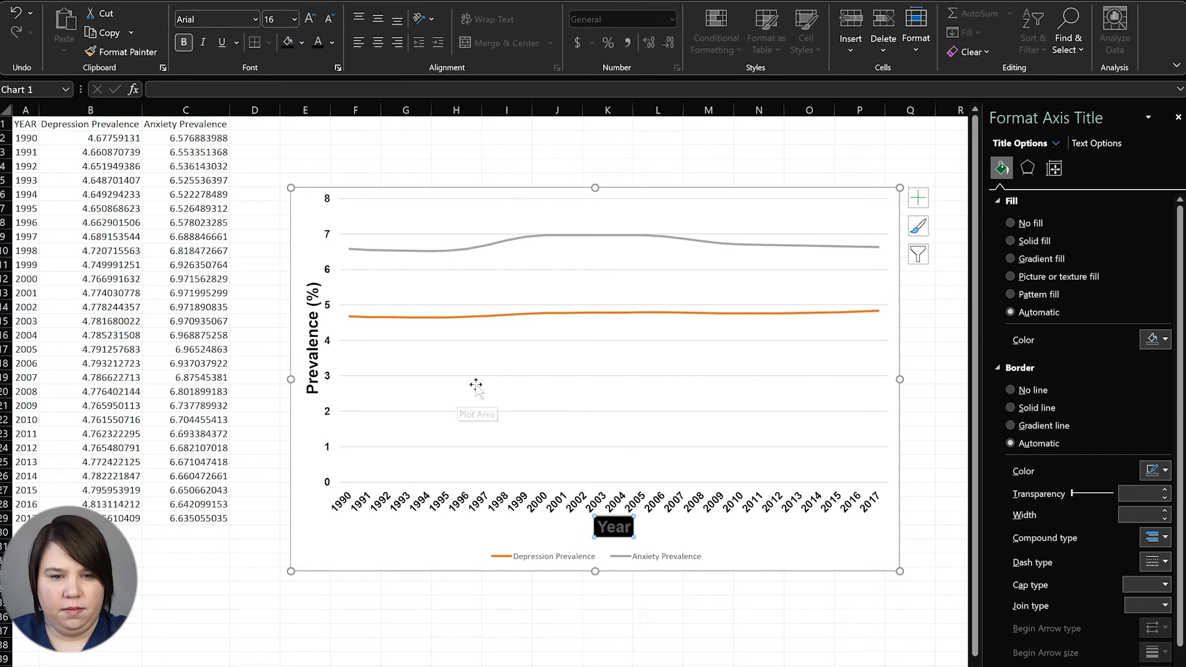
pyautogui.hotkey('ctrl', 'z')
pyautogui.click(333, 42)
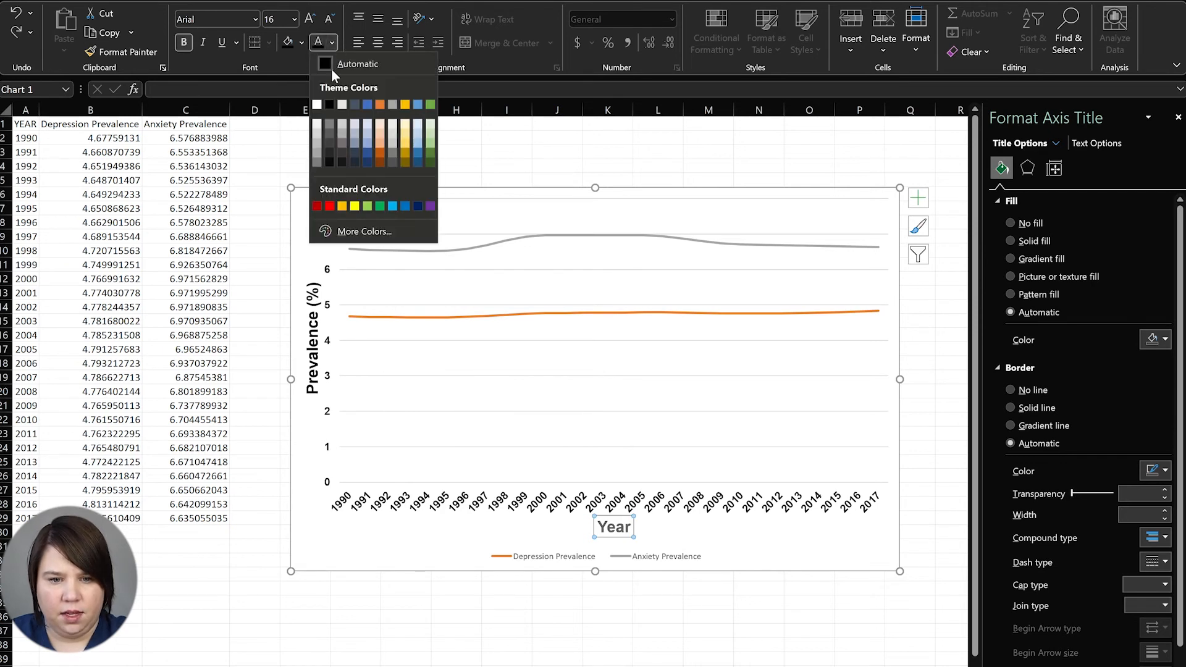
pyautogui.click(331, 69)
pyautogui.click(347, 535)
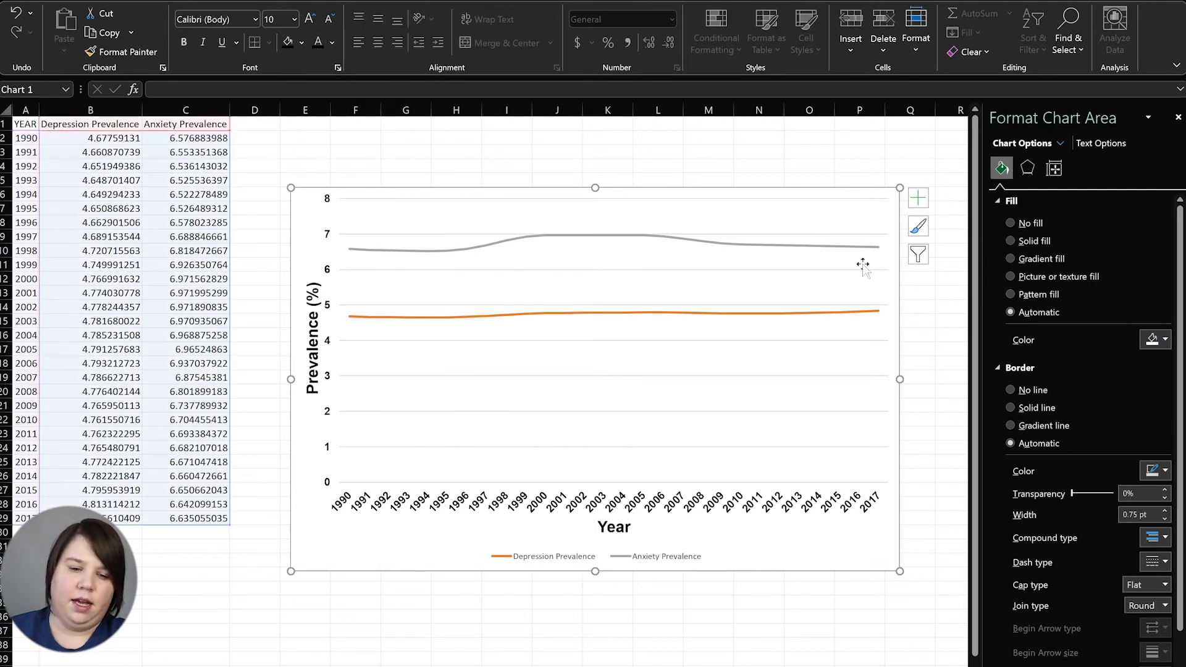
# Delete the line chart's major gridlines
pyautogui.click(543, 382)
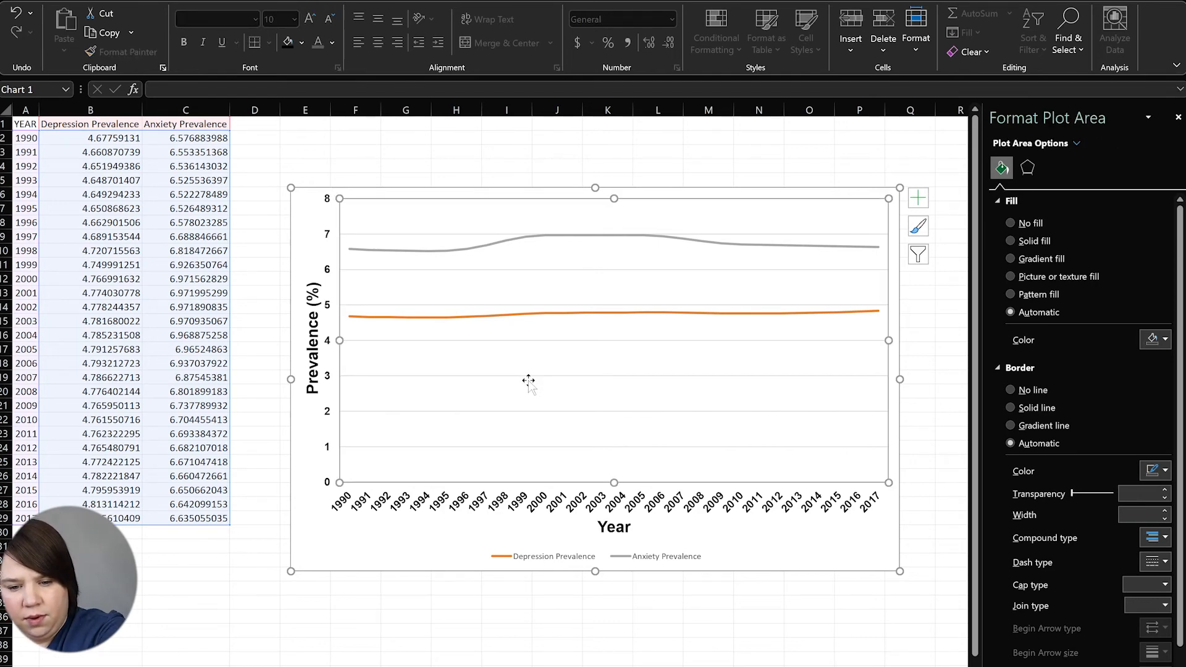
pyautogui.click(527, 376)
pyautogui.press('Delete')
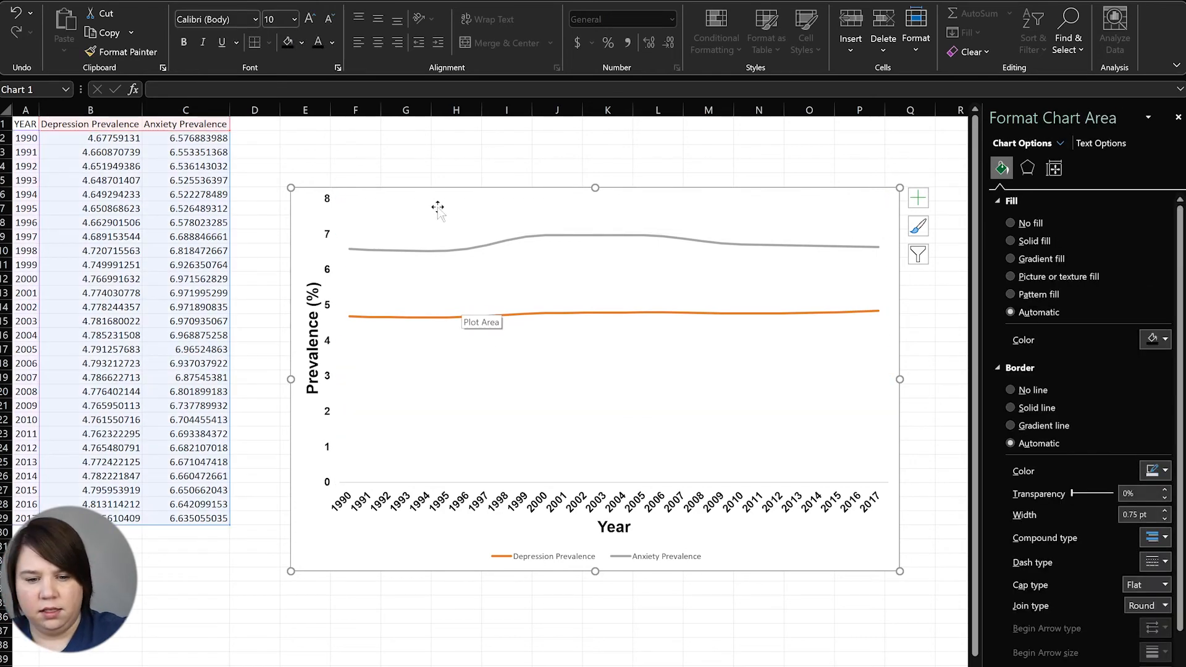
# Give both the horizontal and vertical axes solid 1 pt lines
pyautogui.click(432, 505)
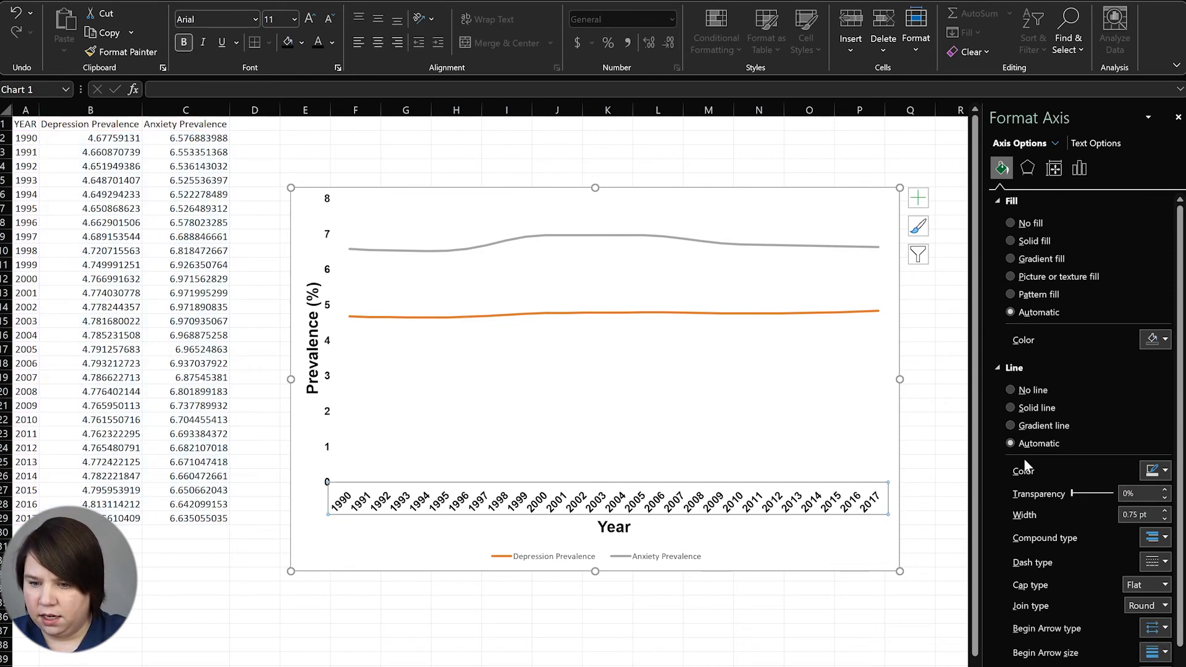
pyautogui.click(1010, 408)
pyautogui.click(1165, 510)
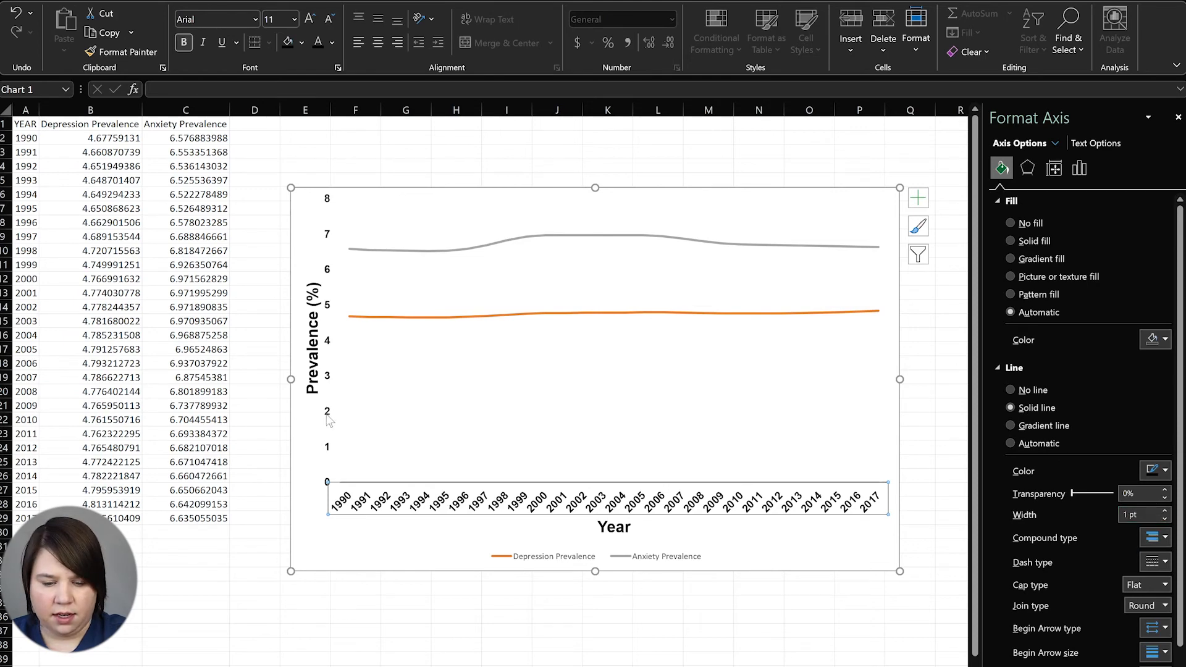
pyautogui.click(340, 387)
pyautogui.click(326, 409)
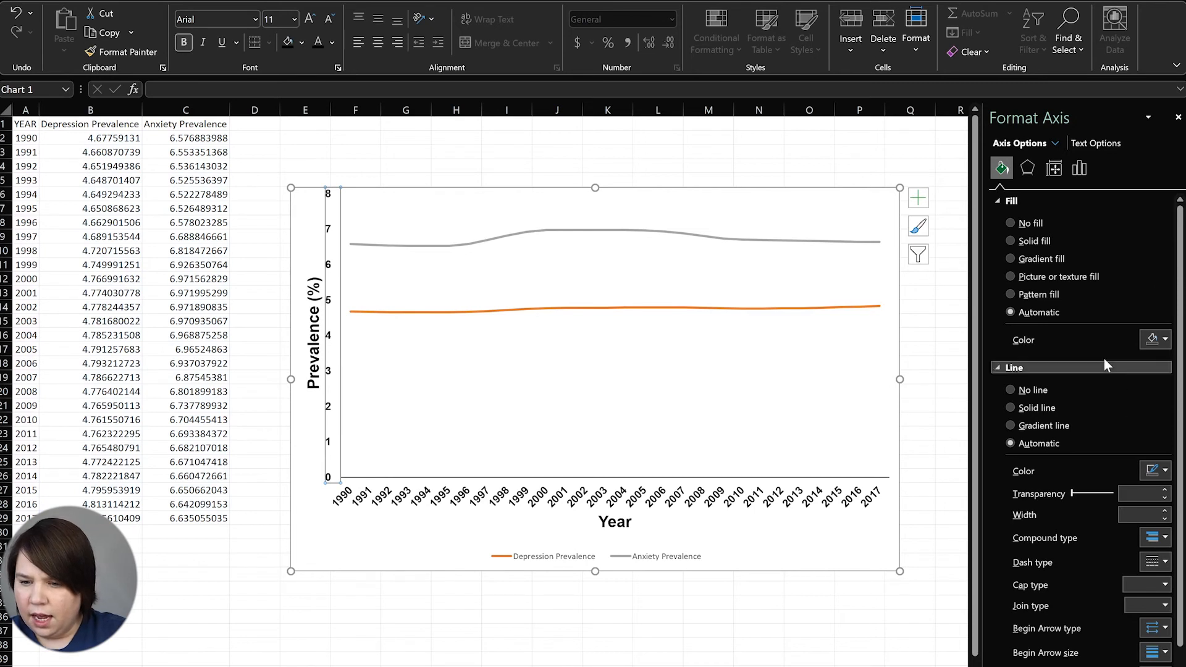
pyautogui.click(1011, 408)
pyautogui.click(1166, 510)
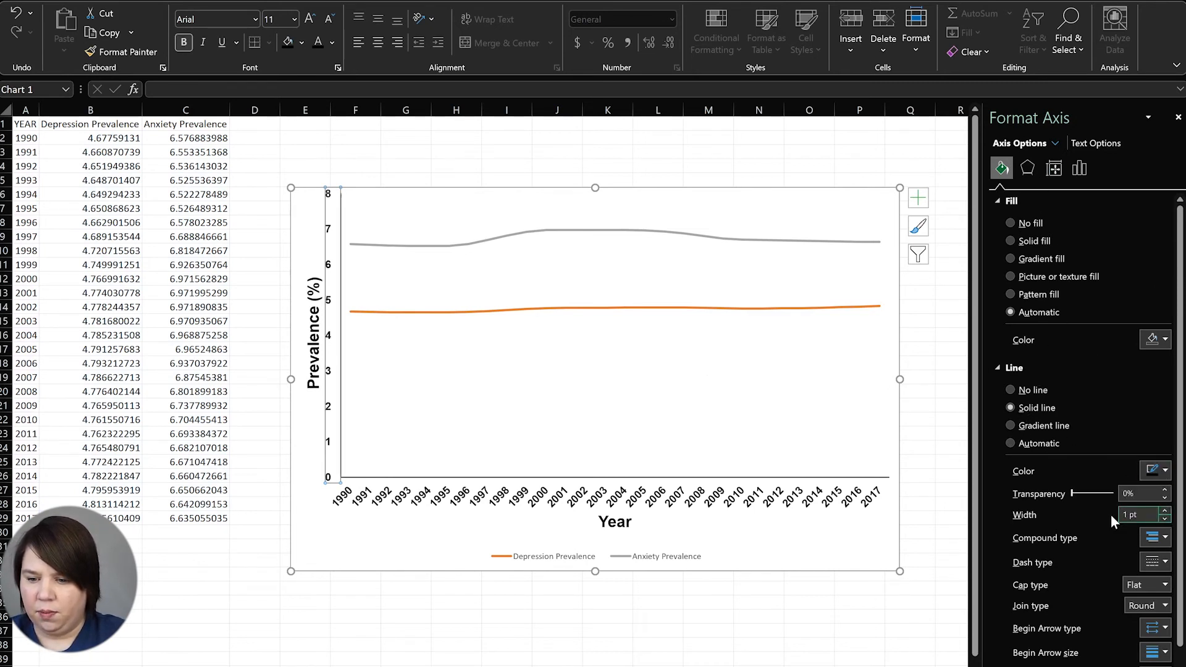
pyautogui.click(1081, 167)
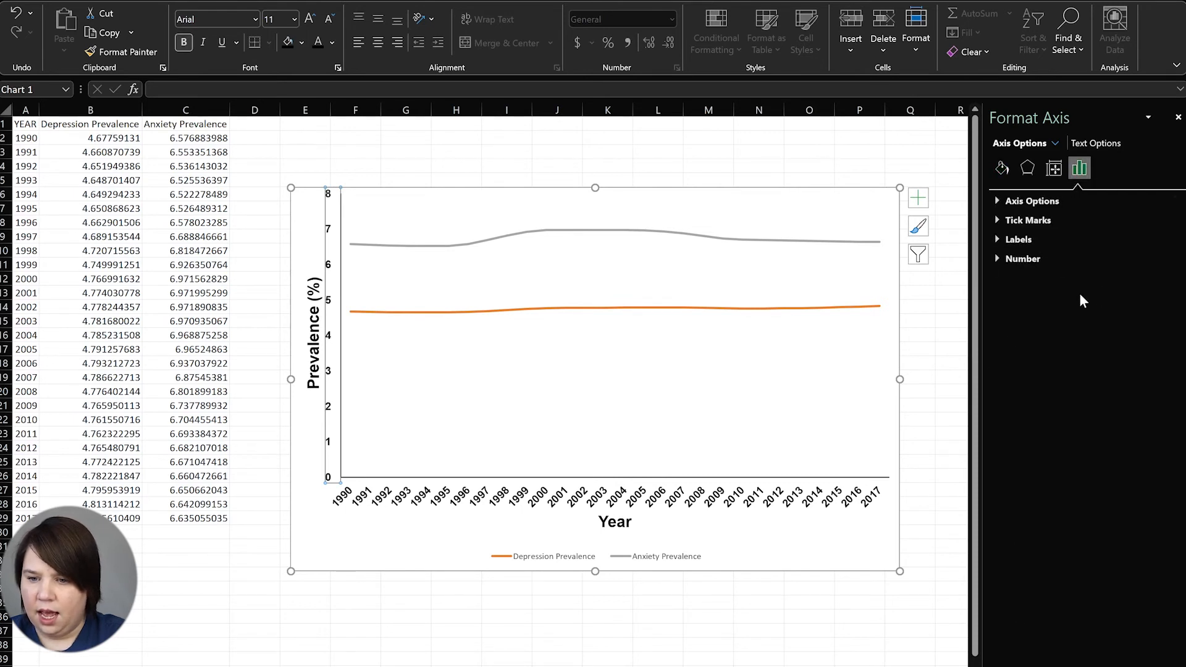
# Set the vertical axis major unit to 2 with Outside major tick marks
pyautogui.click(998, 202)
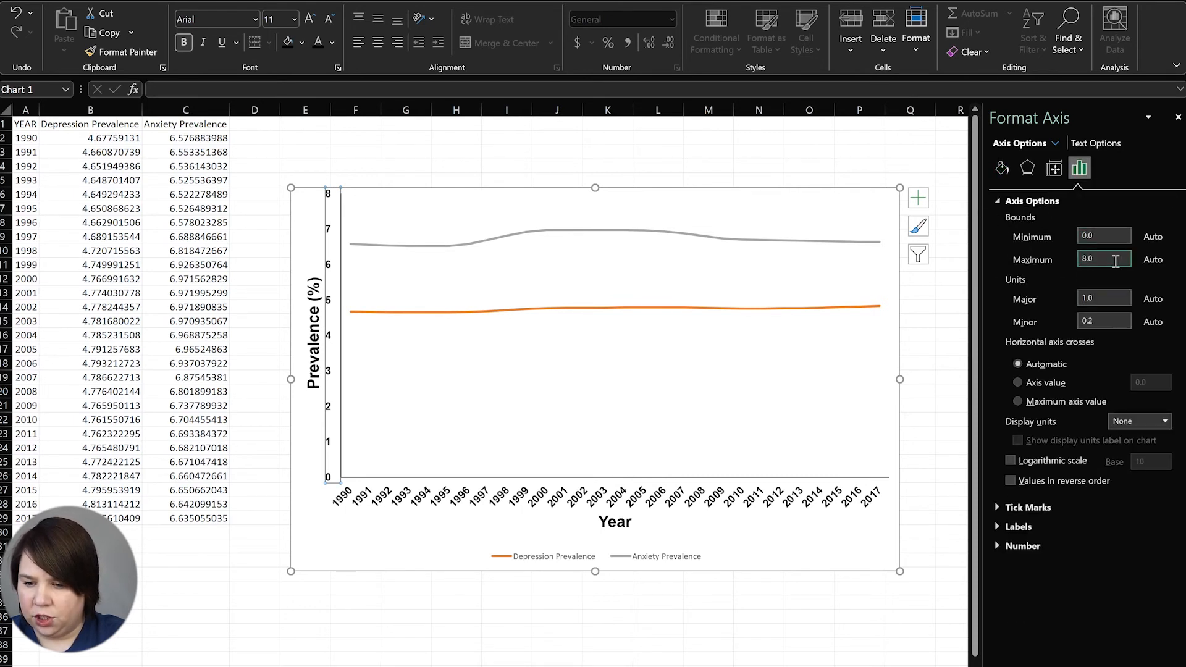
pyautogui.moveTo(1109, 298); pyautogui.dragTo(1051, 301)
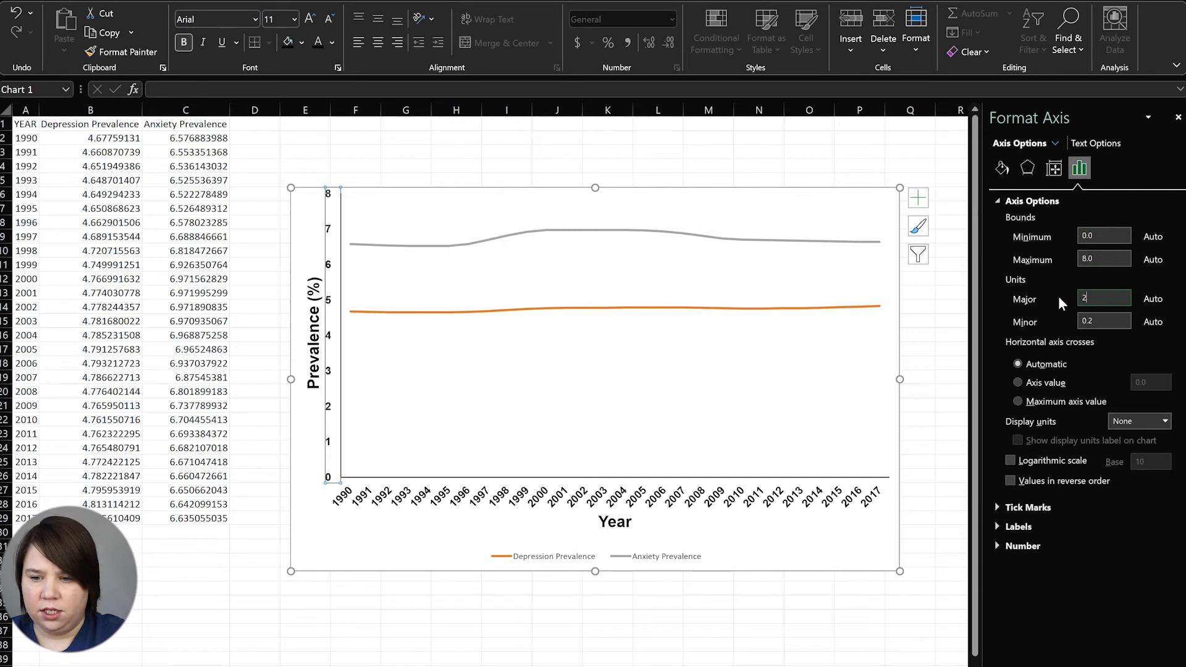
pyautogui.click(1086, 320)
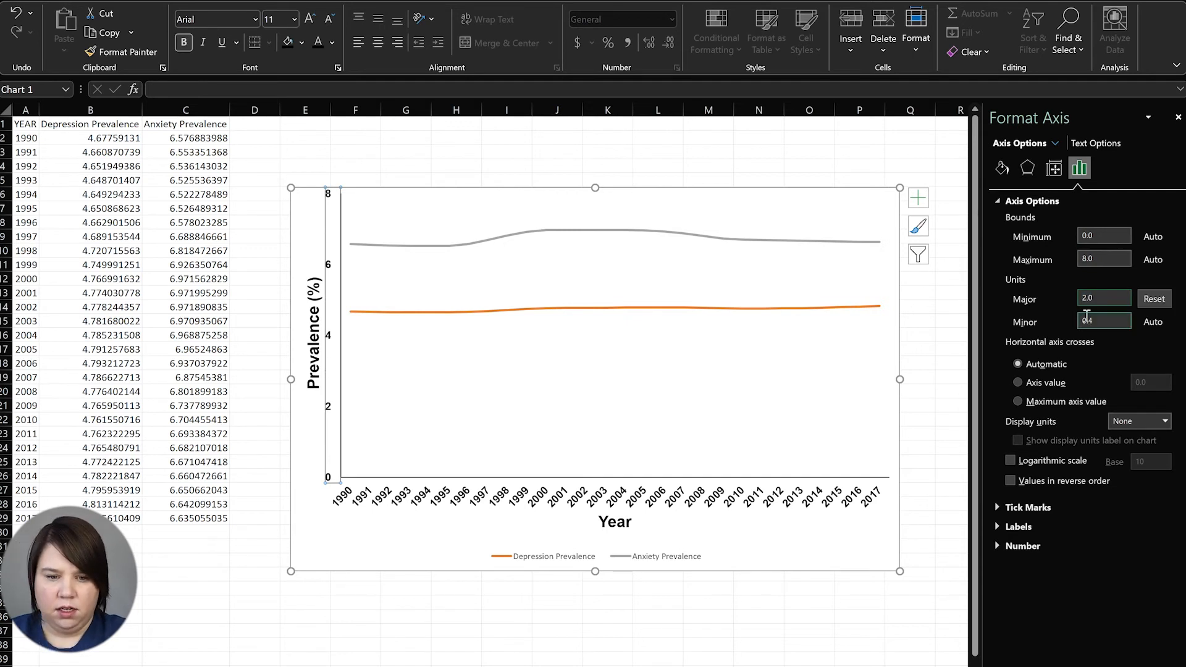
pyautogui.click(1029, 509)
pyautogui.click(1140, 528)
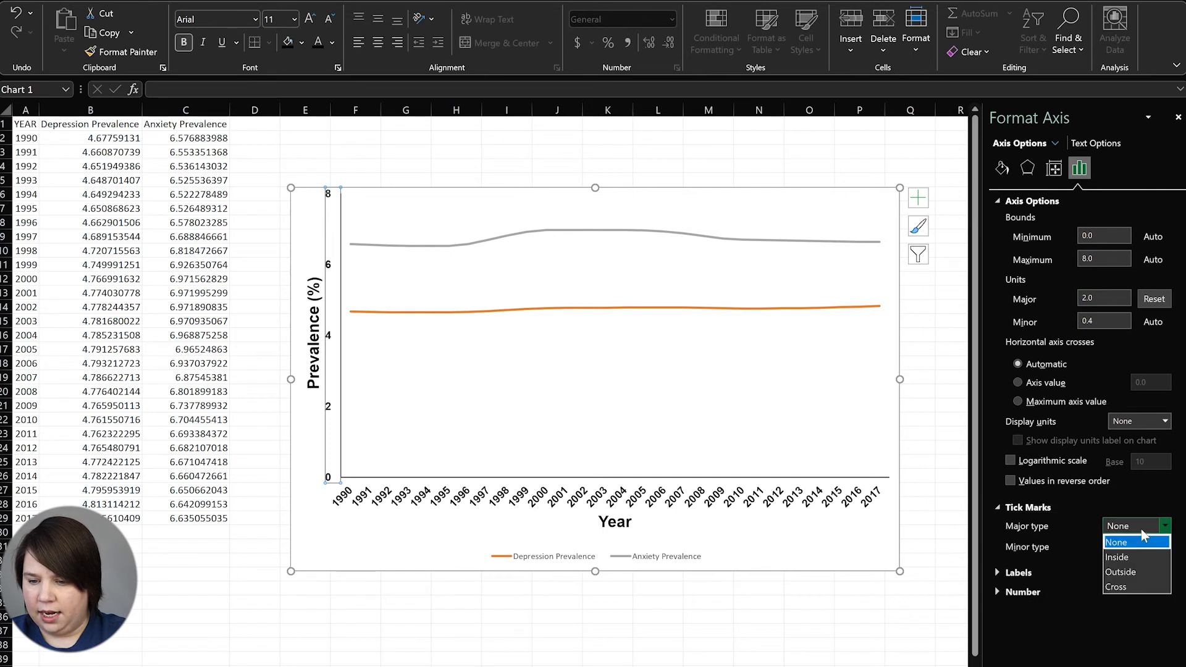
pyautogui.click(1120, 572)
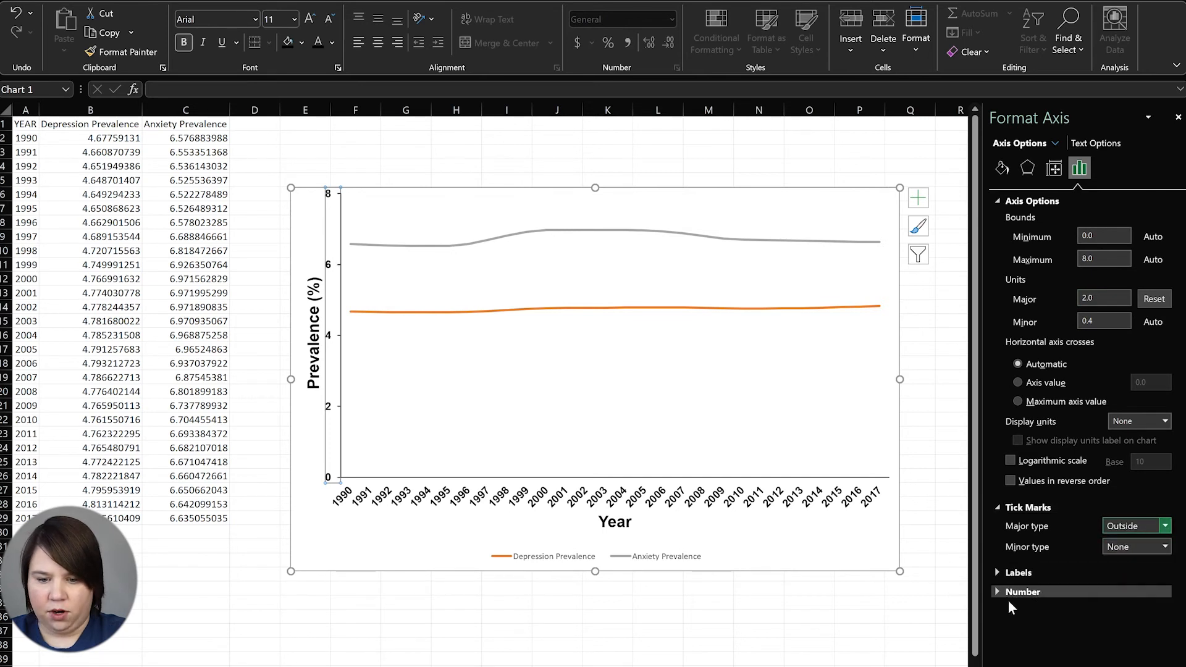
pyautogui.click(822, 559)
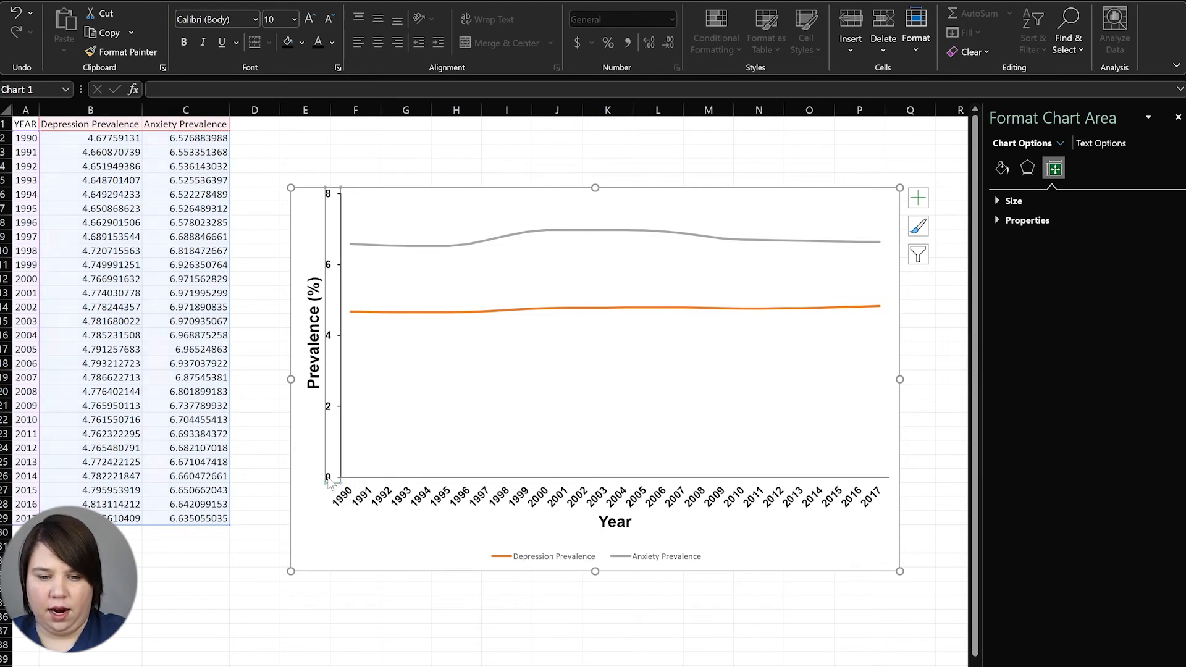
# Set the vertical axis minimum bound to 4
pyautogui.click(328, 481)
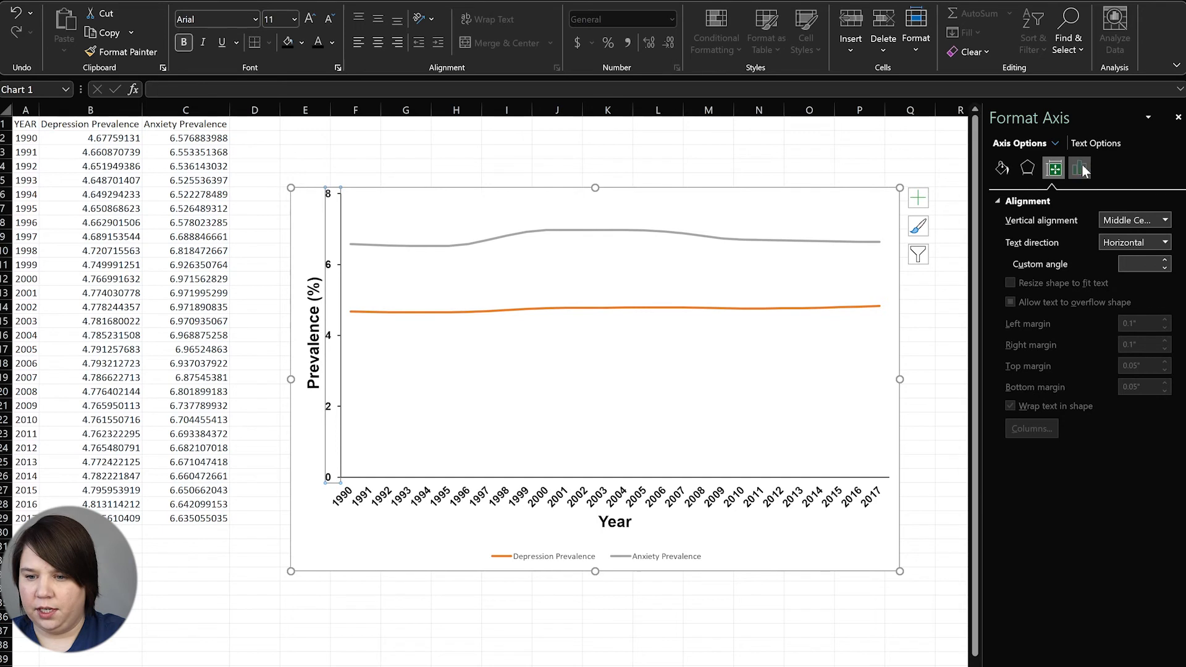
pyautogui.click(1081, 168)
pyautogui.click(1001, 198)
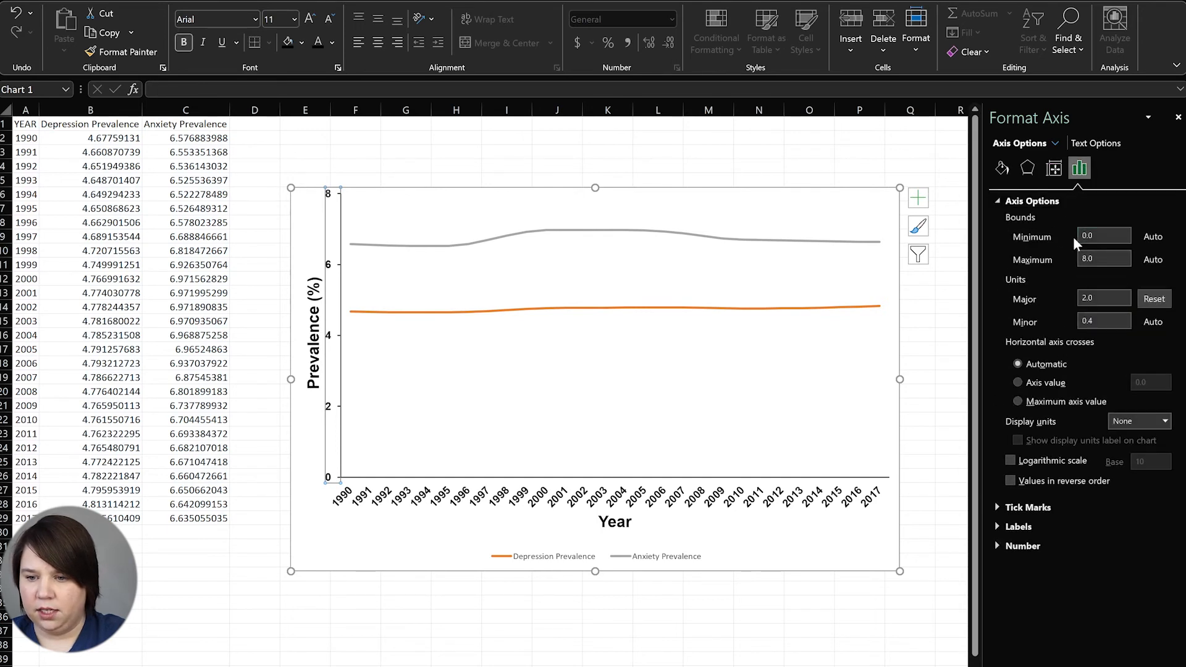
pyautogui.moveTo(1113, 238); pyautogui.dragTo(1017, 244)
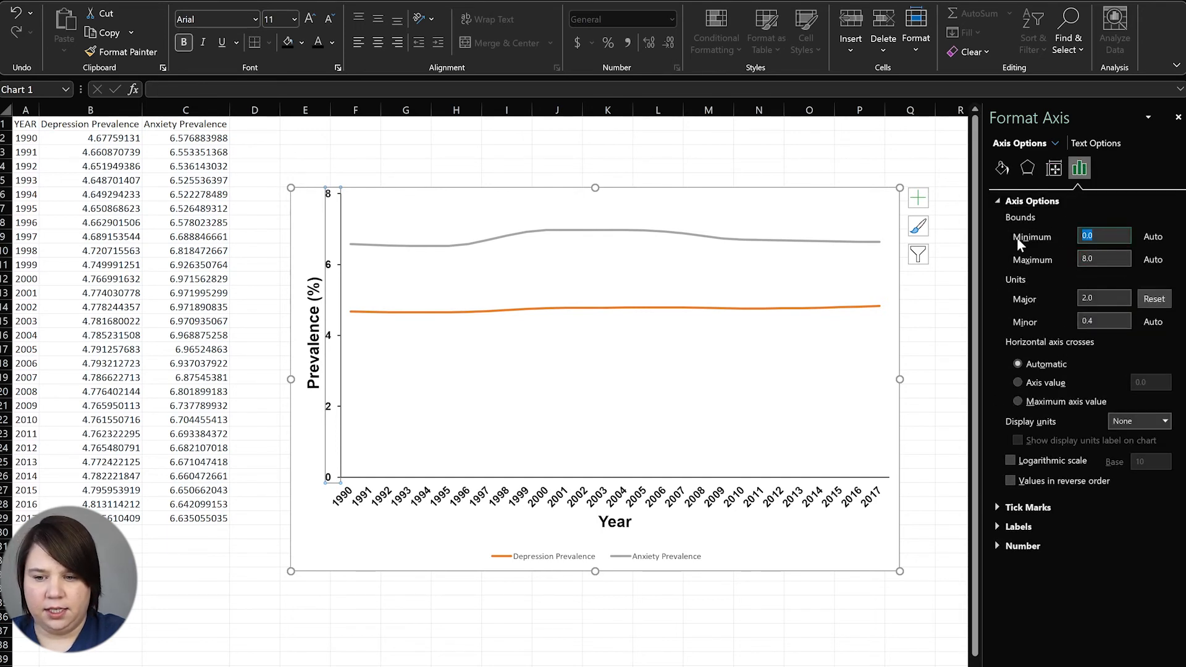
pyautogui.write('4')
pyautogui.press('Return')
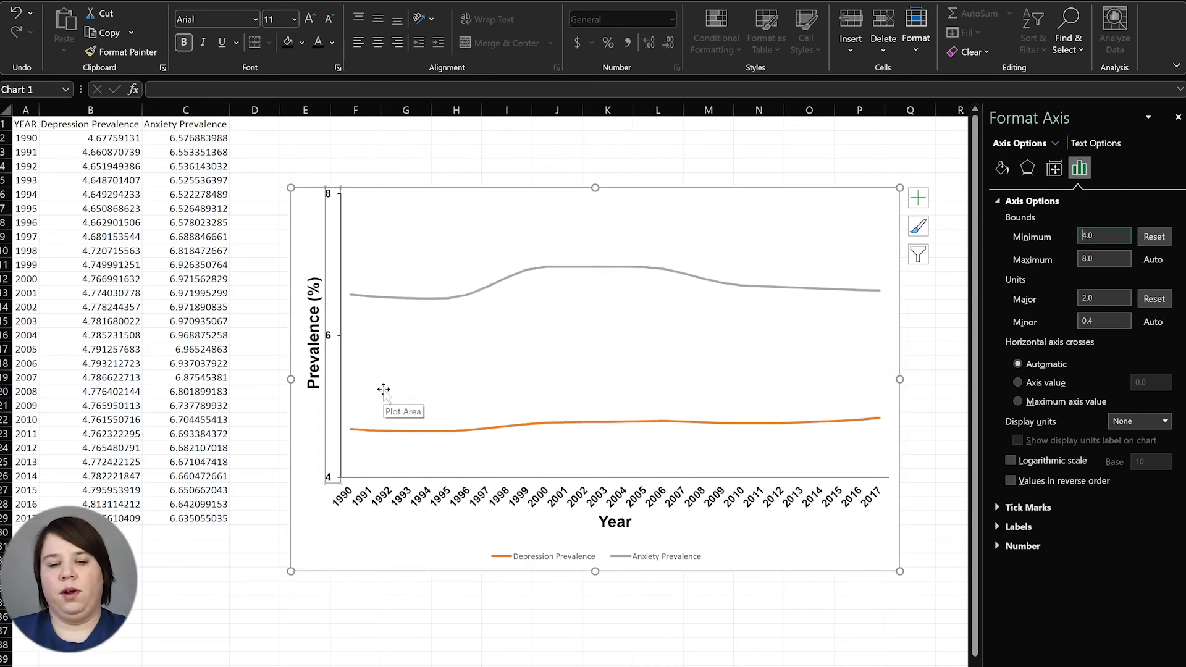
pyautogui.click(373, 565)
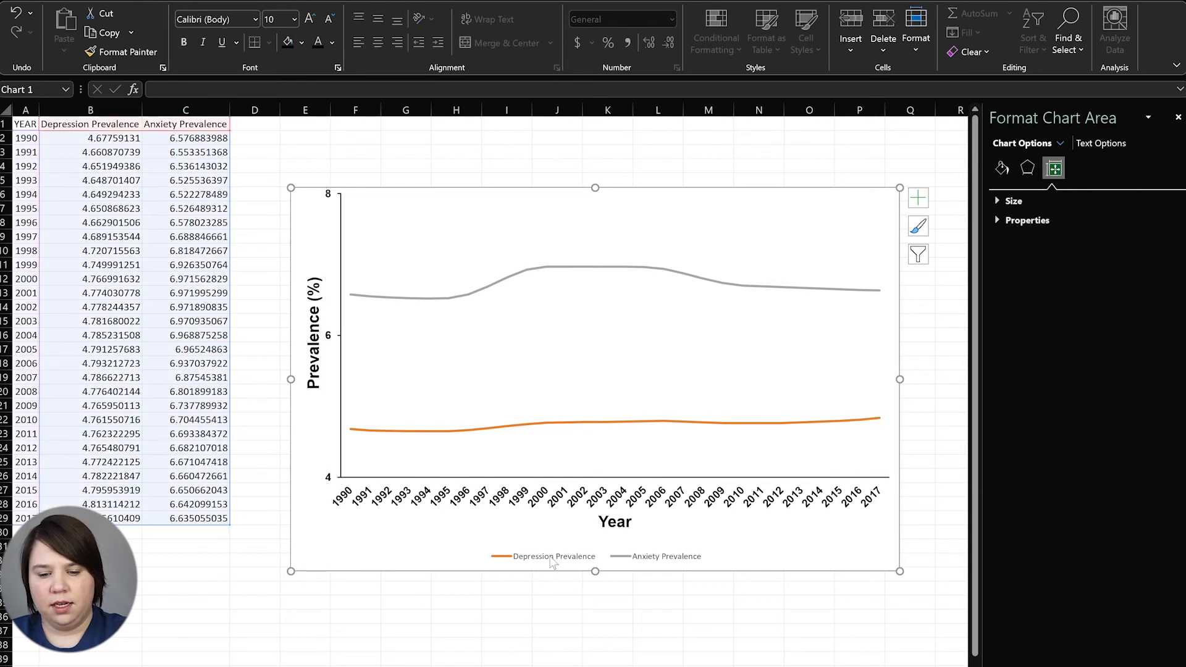
# Move the legend to the top of the plot and make its text bold 14-pt Arial
pyautogui.click(618, 554)
pyautogui.moveTo(617, 554); pyautogui.dragTo(490, 203)
pyautogui.click(278, 19)
pyautogui.press('Return')
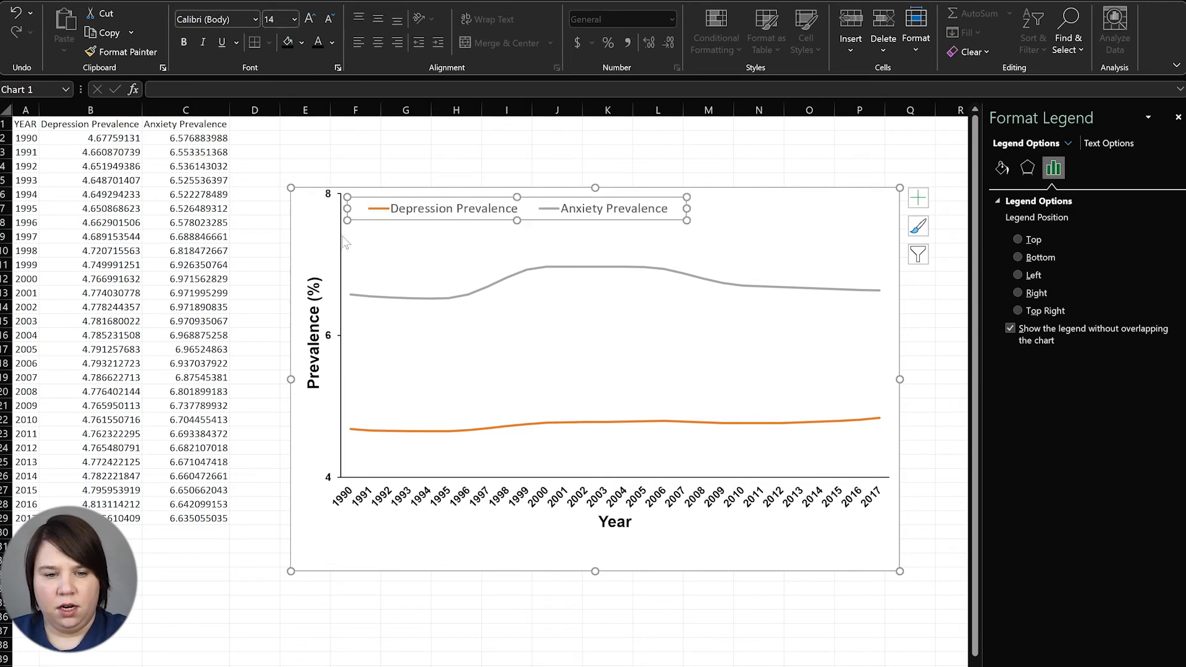
pyautogui.click(194, 17)
pyautogui.write('Arial')
pyautogui.press('Return')
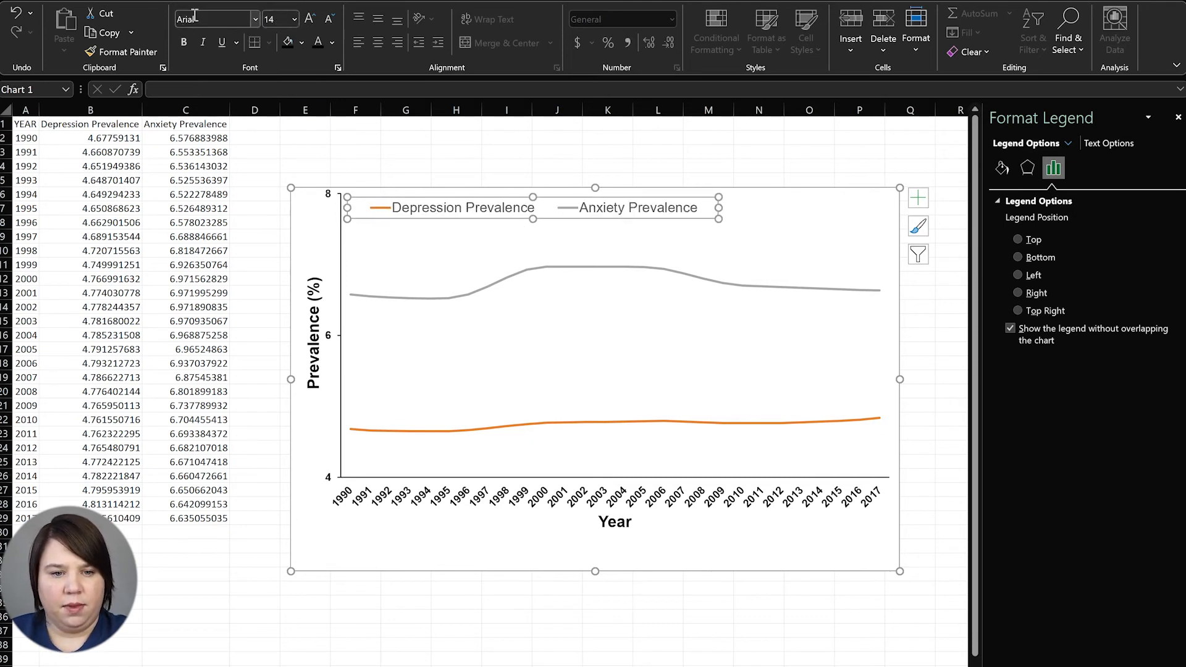
pyautogui.click(183, 42)
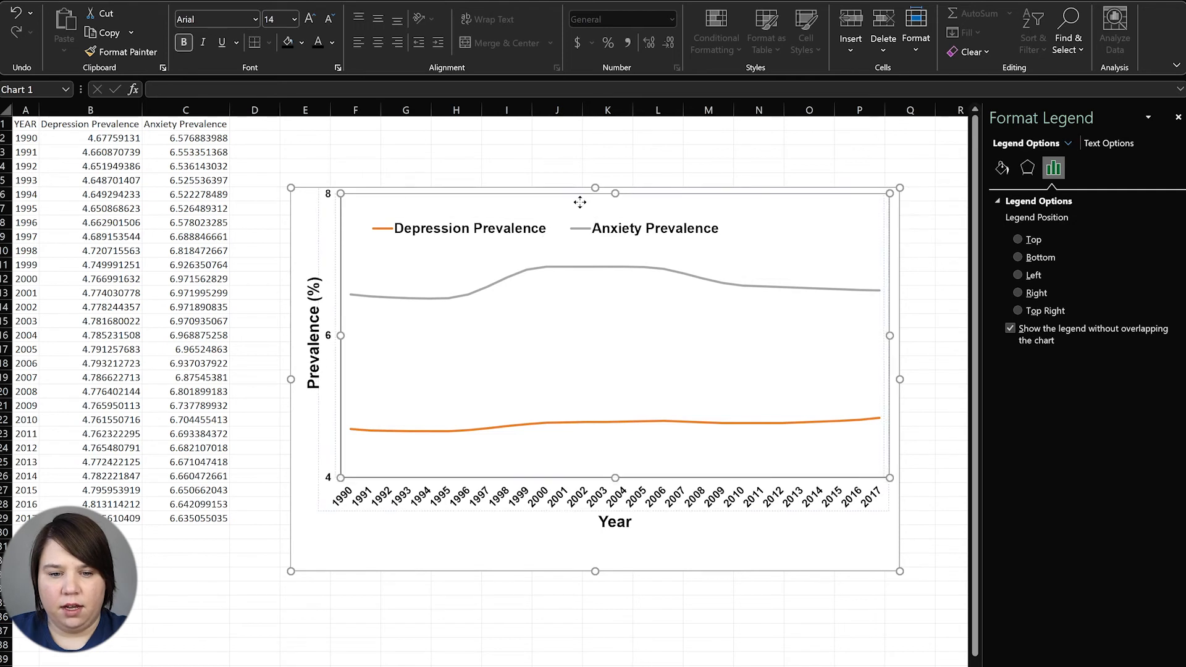
# Nudge the legend slightly higher, just under the top of the plot
pyautogui.click(581, 199)
pyautogui.click(507, 237)
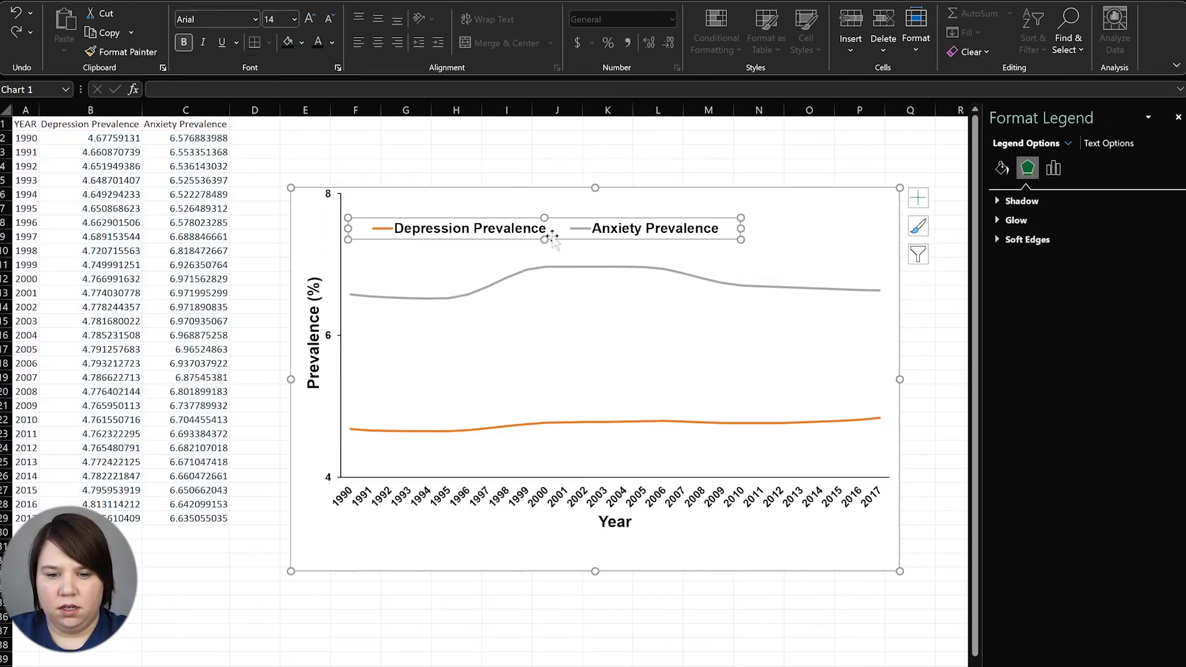
pyautogui.moveTo(552, 234); pyautogui.dragTo(553, 220)
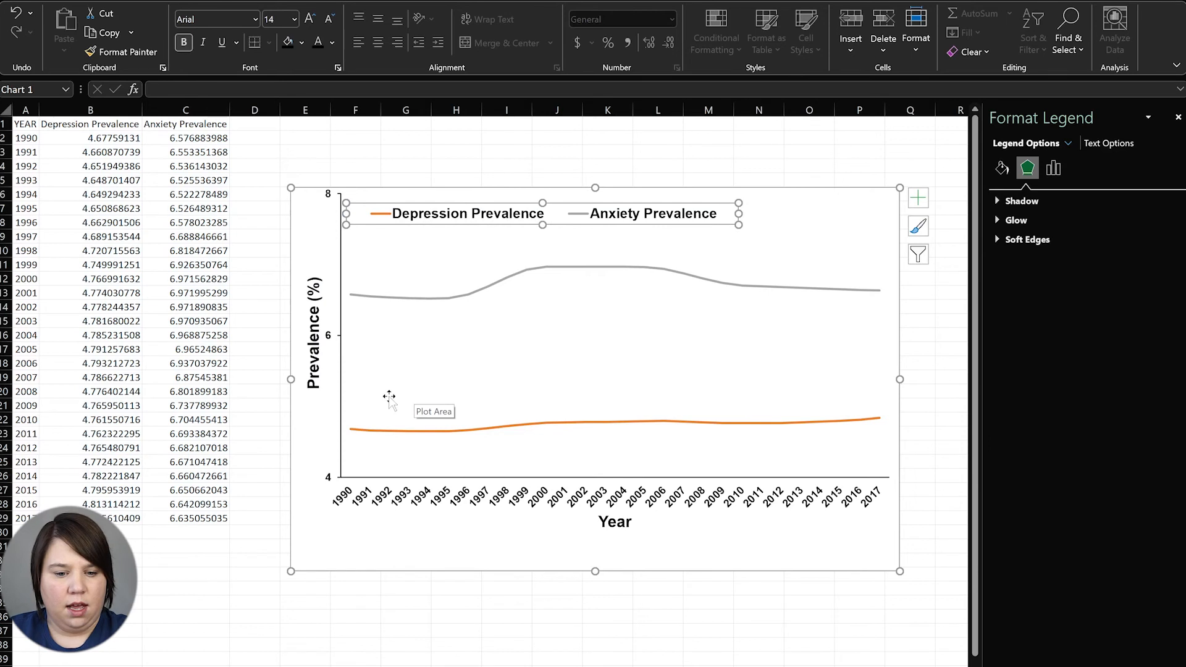
# Frame the line chart's plot area with a solid 0.75 pt border line
pyautogui.click(363, 469)
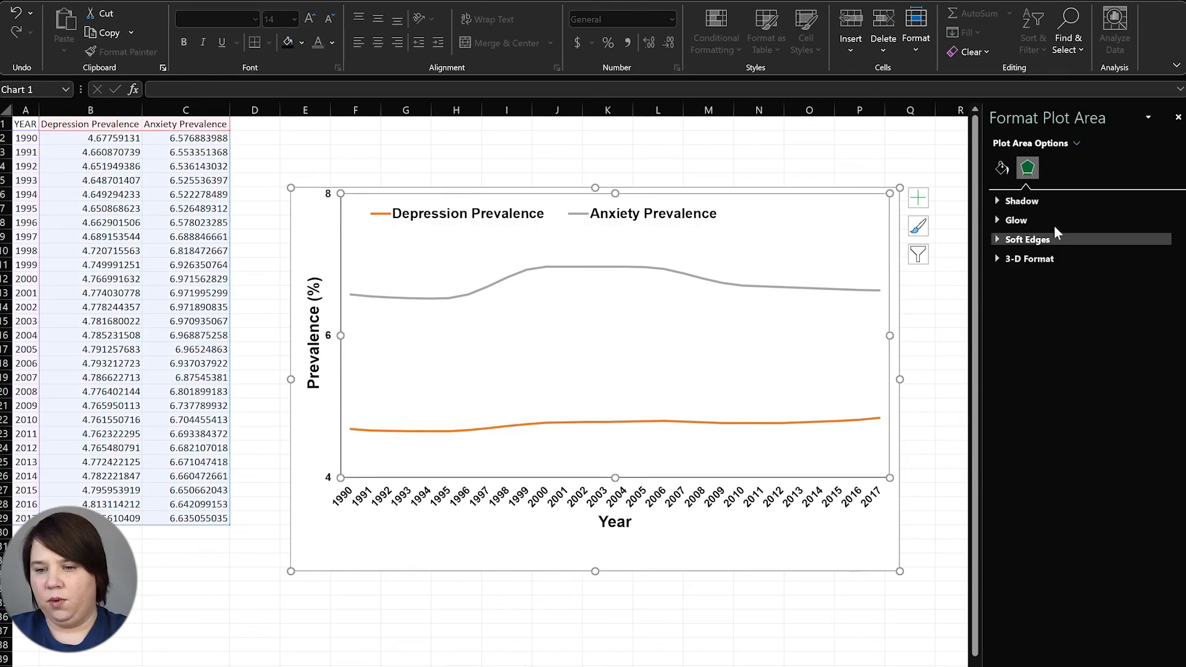
pyautogui.click(1001, 166)
pyautogui.click(1027, 408)
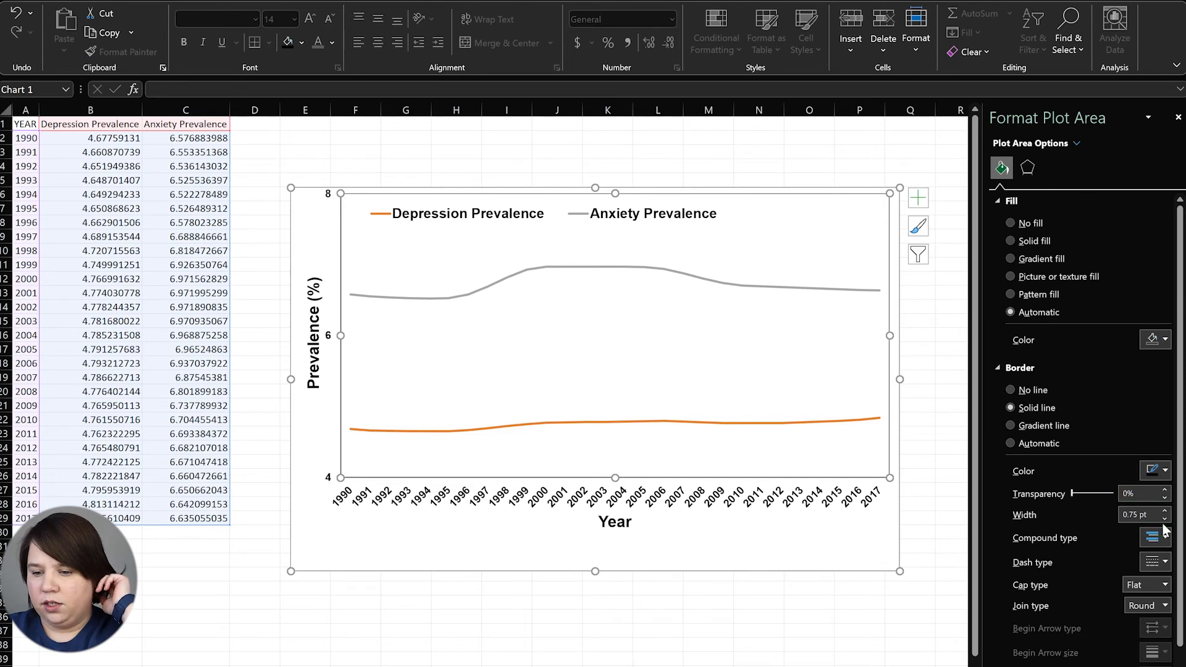
pyautogui.click(857, 617)
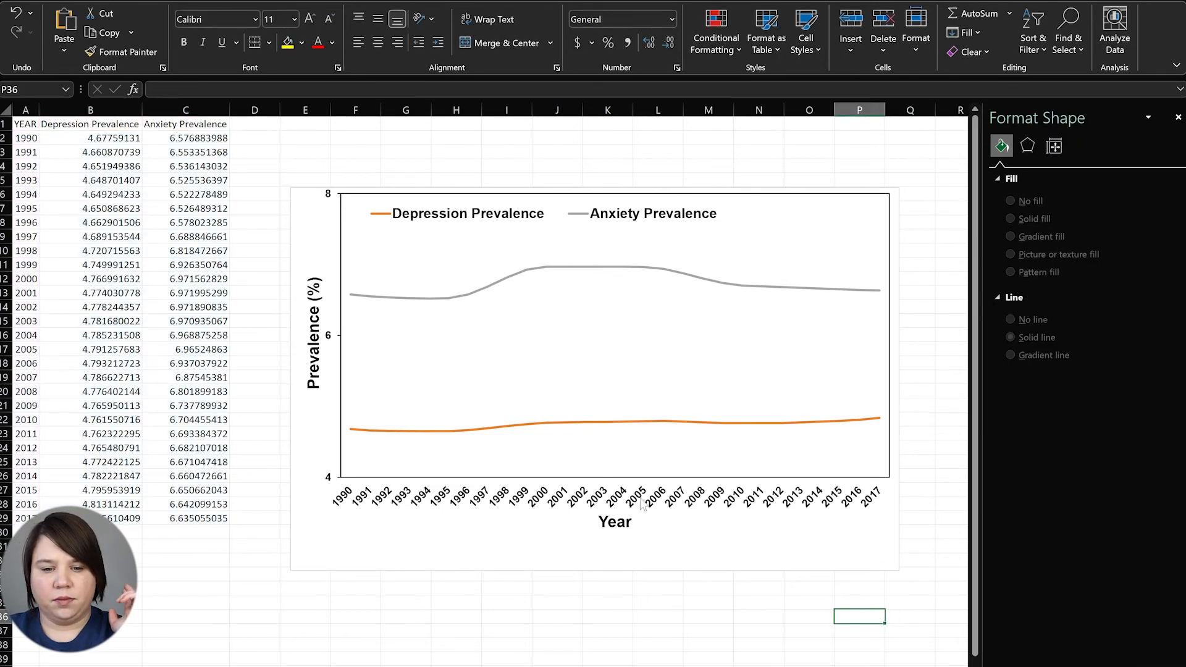
# Give the Anxiety Prevalence line built-in circle markers at size 3
pyautogui.click(488, 288)
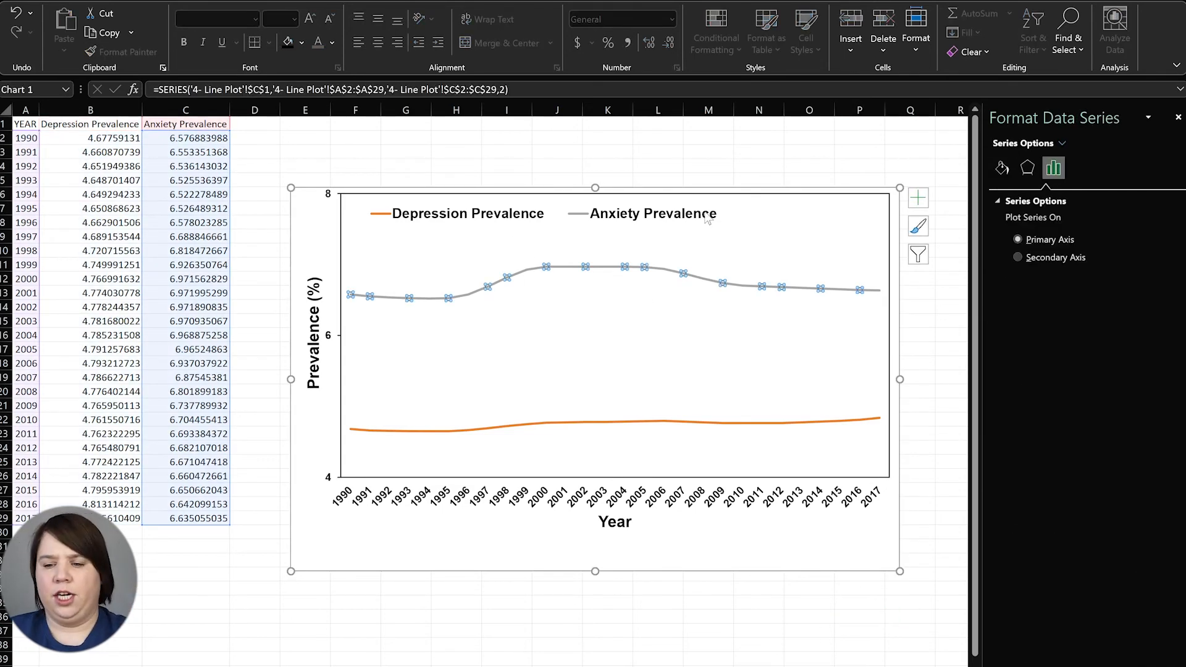
pyautogui.click(1001, 168)
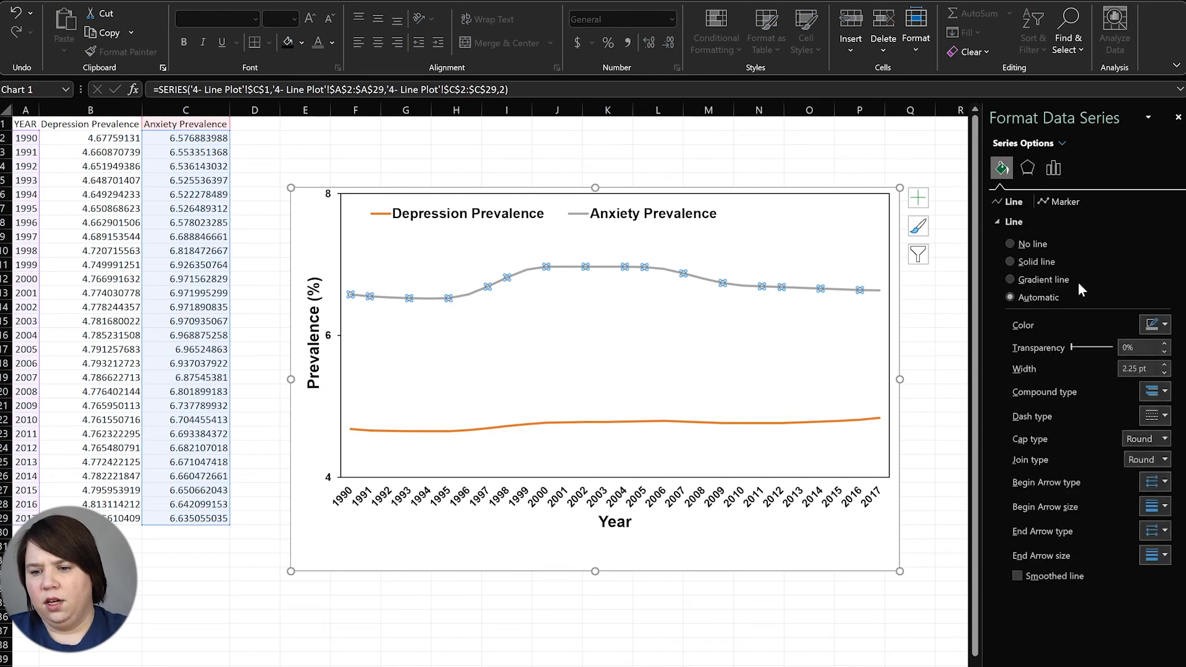
pyautogui.click(1058, 202)
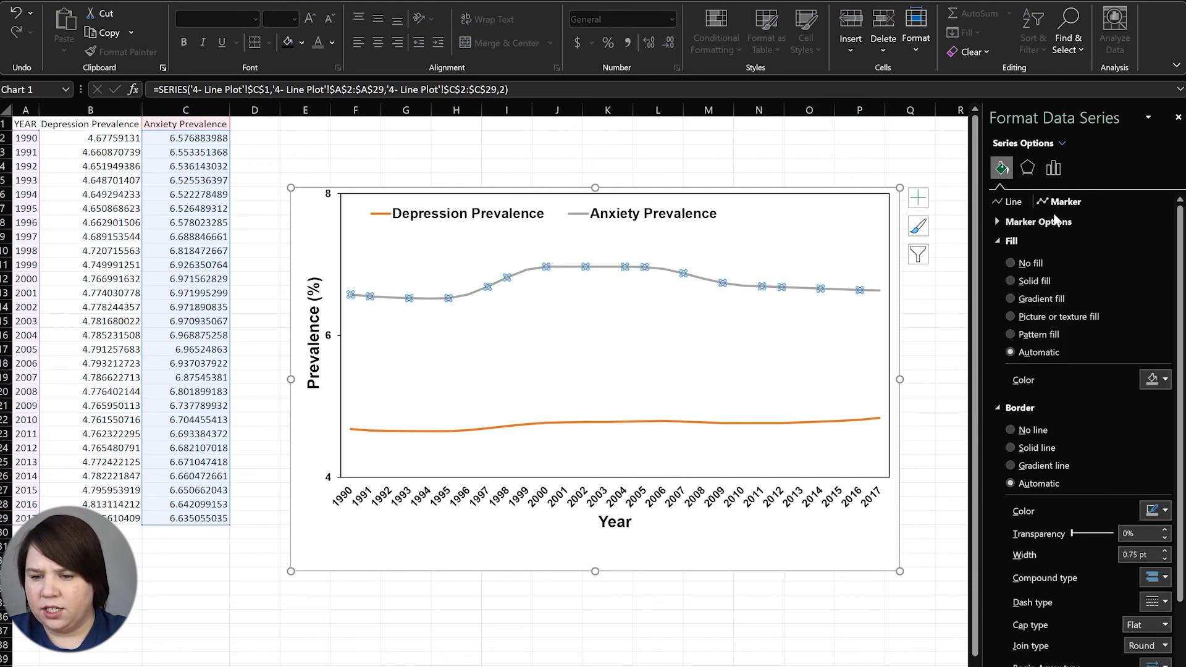
pyautogui.click(1004, 222)
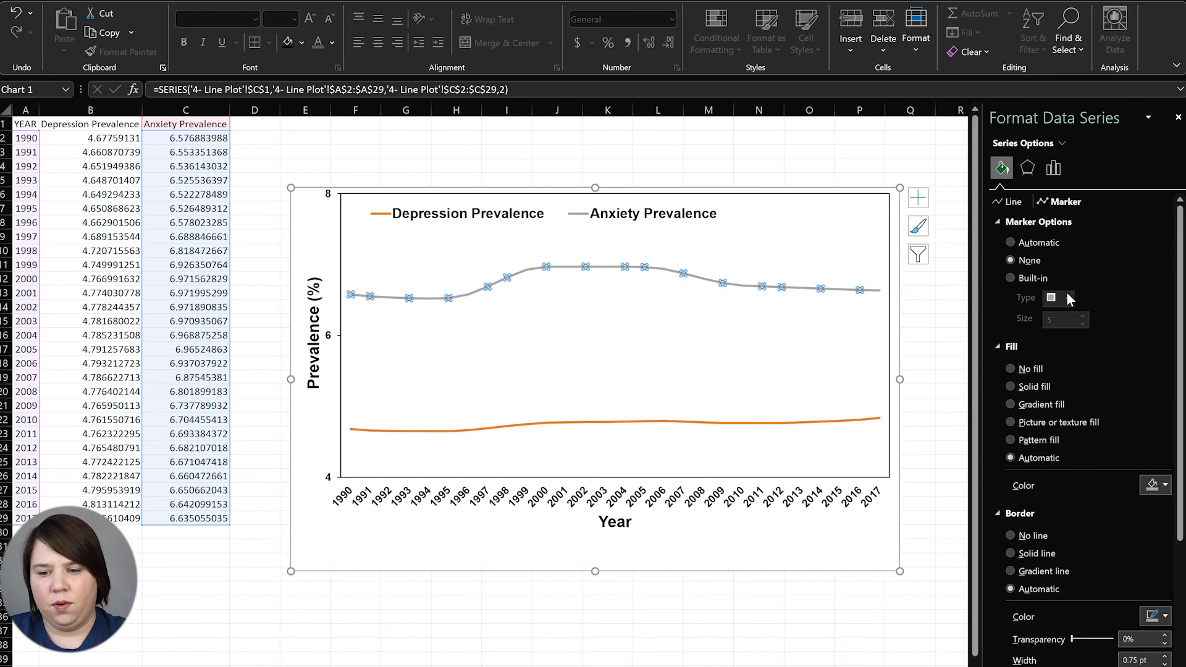
pyautogui.click(1043, 279)
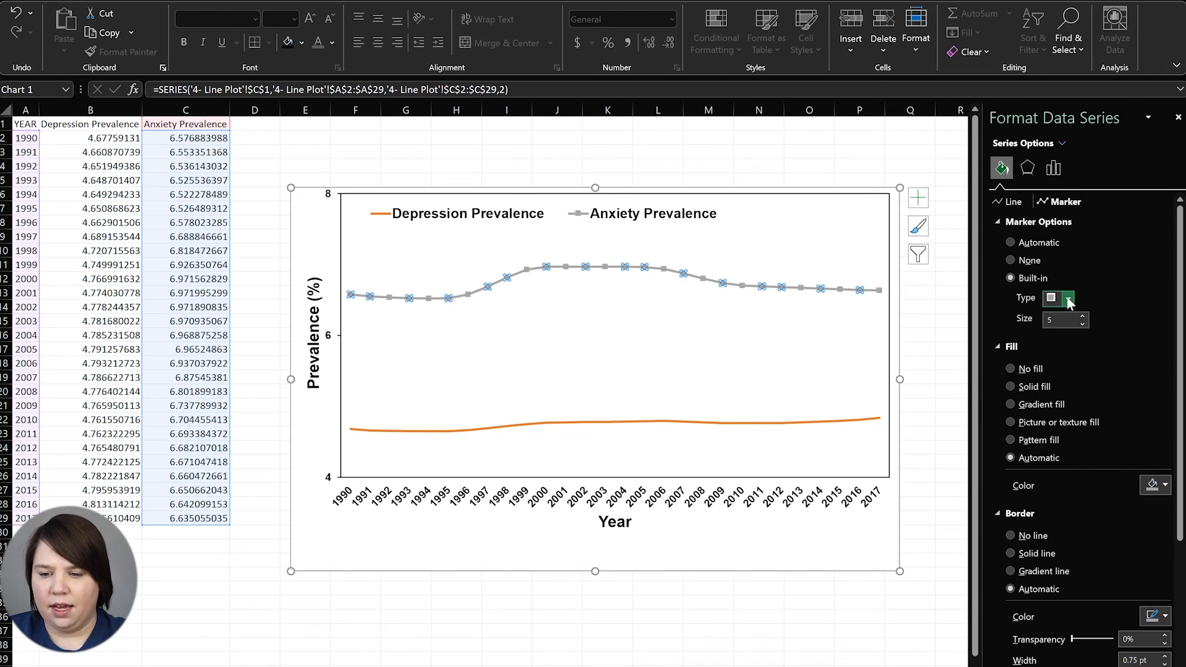
pyautogui.click(1068, 298)
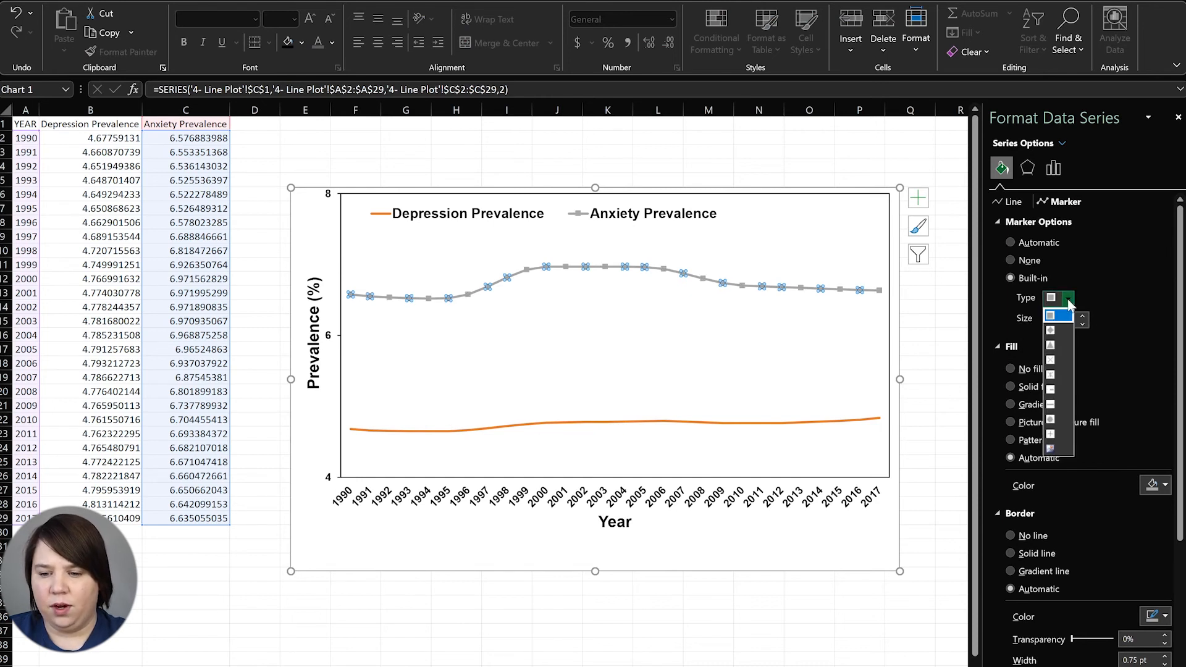
pyautogui.click(1051, 421)
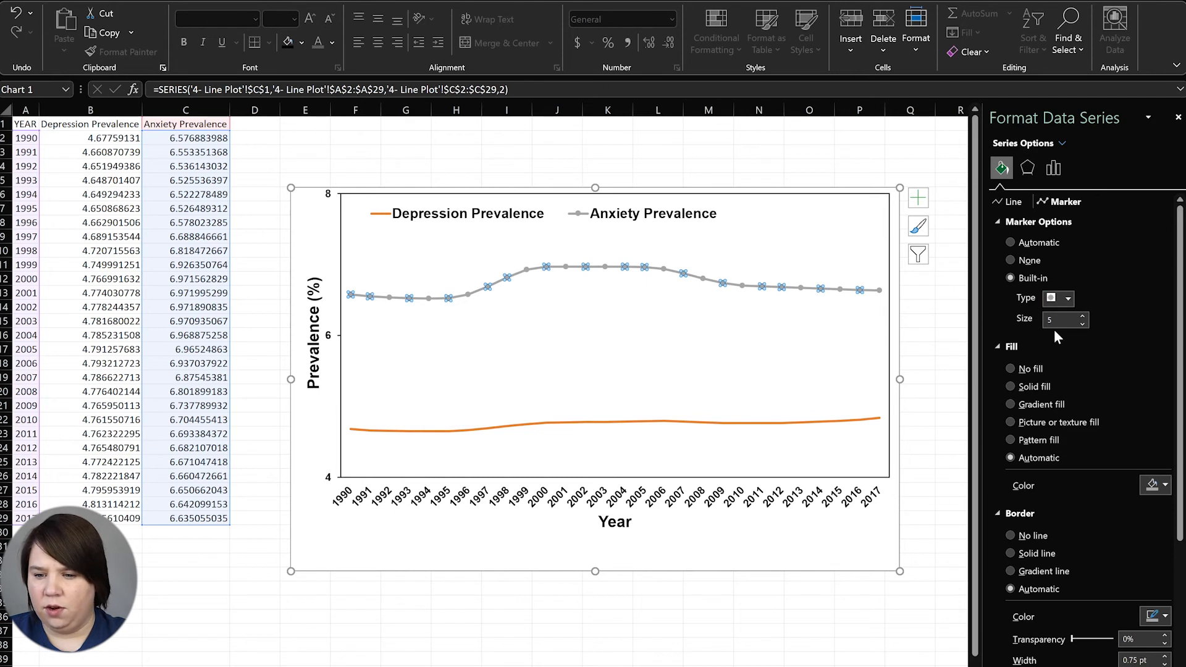
pyautogui.click(1087, 325)
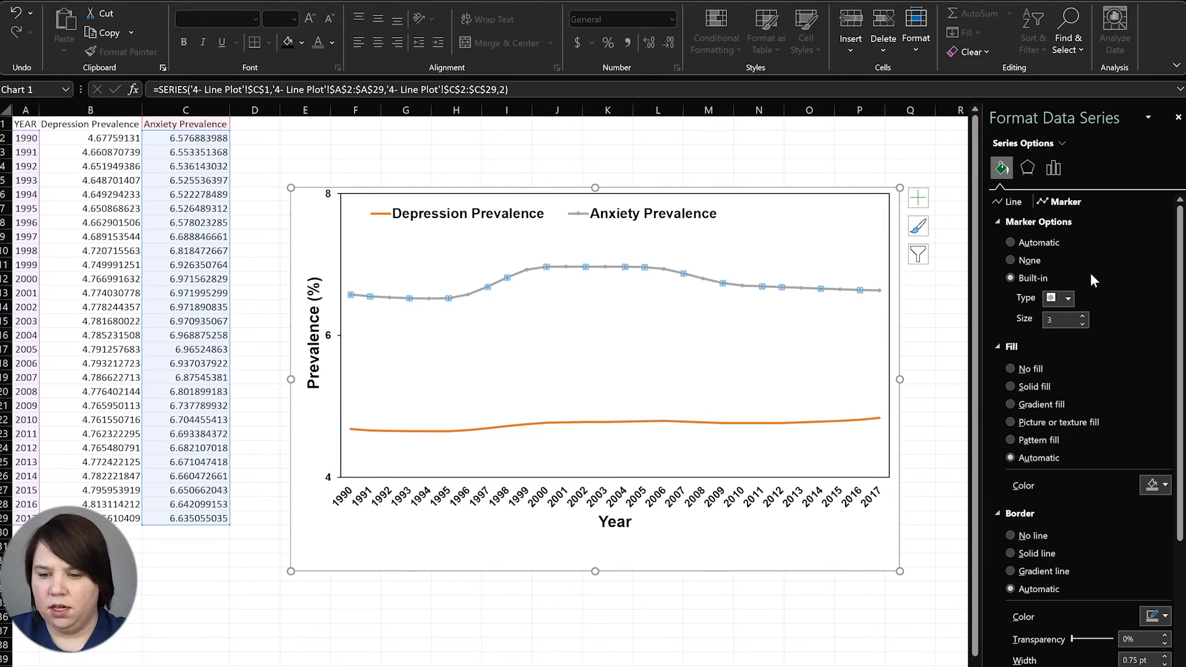
# Make the Anxiety line black and fill its markers solid black
pyautogui.click(1013, 203)
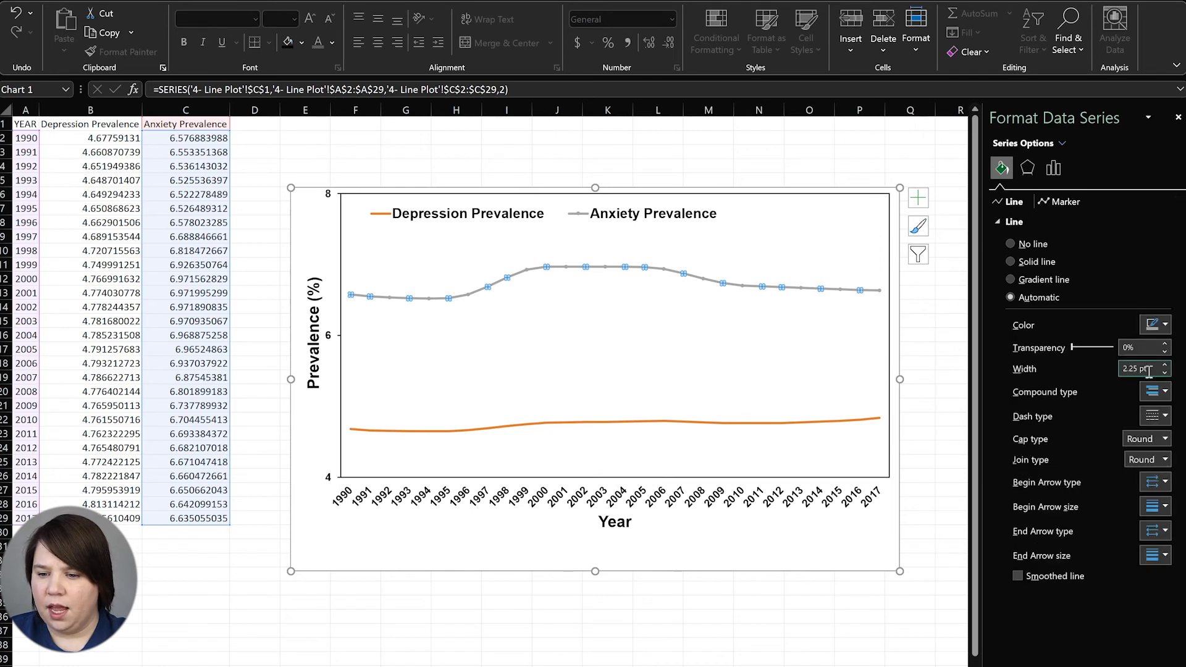
pyautogui.click(1165, 326)
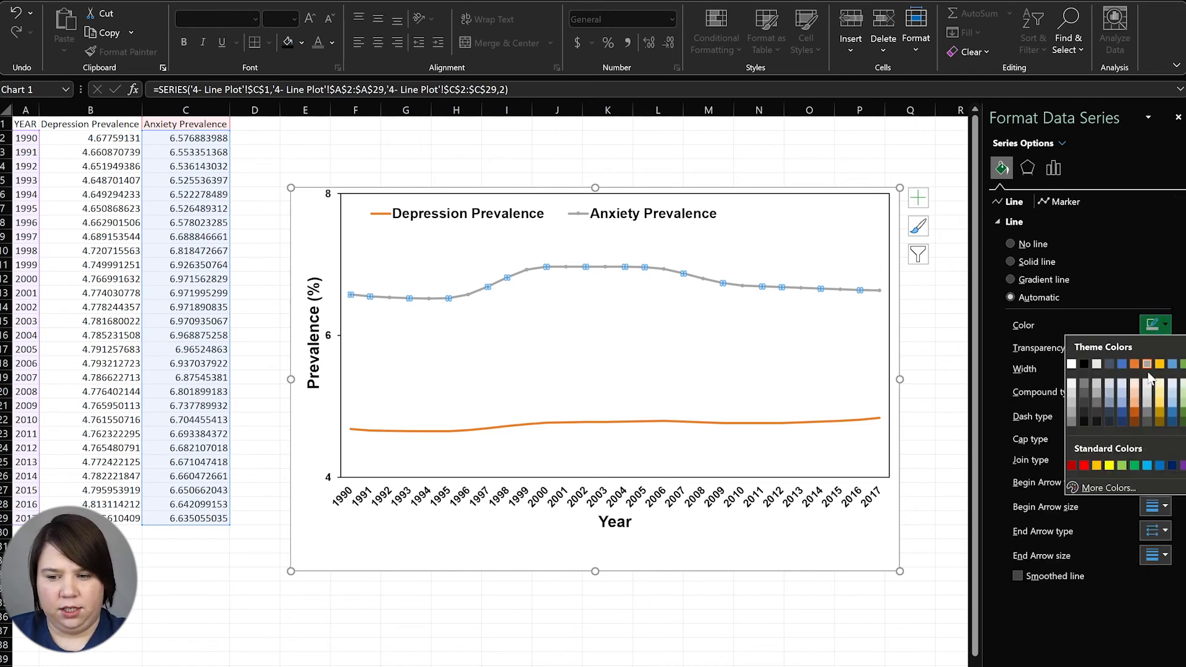
pyautogui.click(1085, 364)
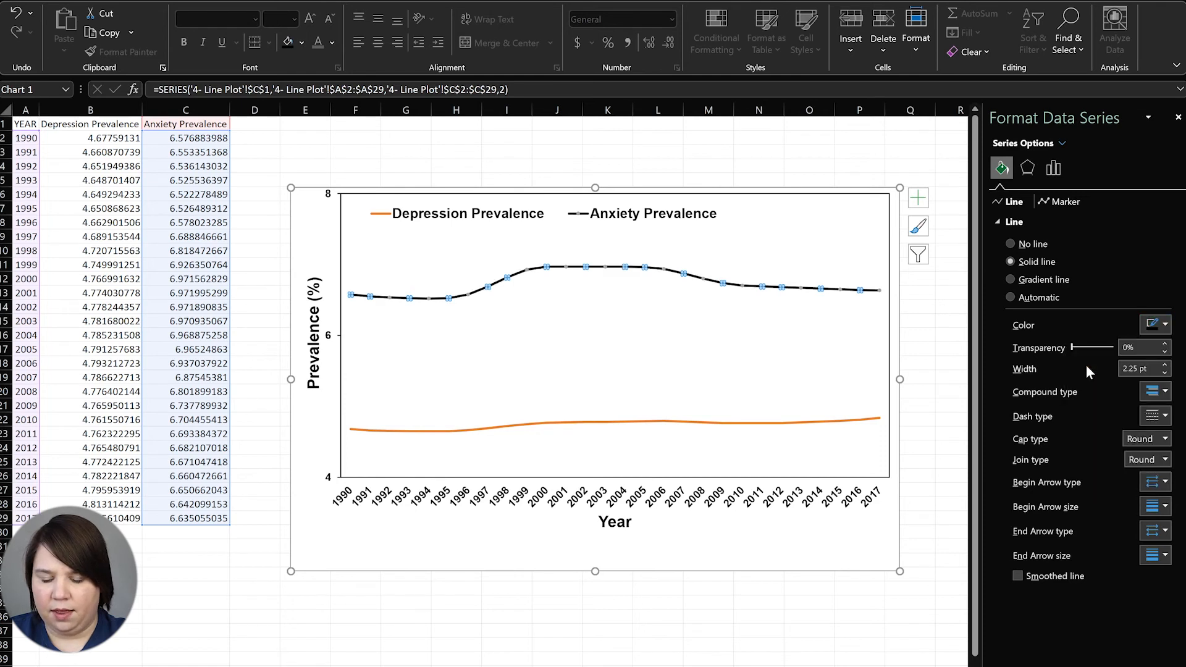
pyautogui.click(1062, 203)
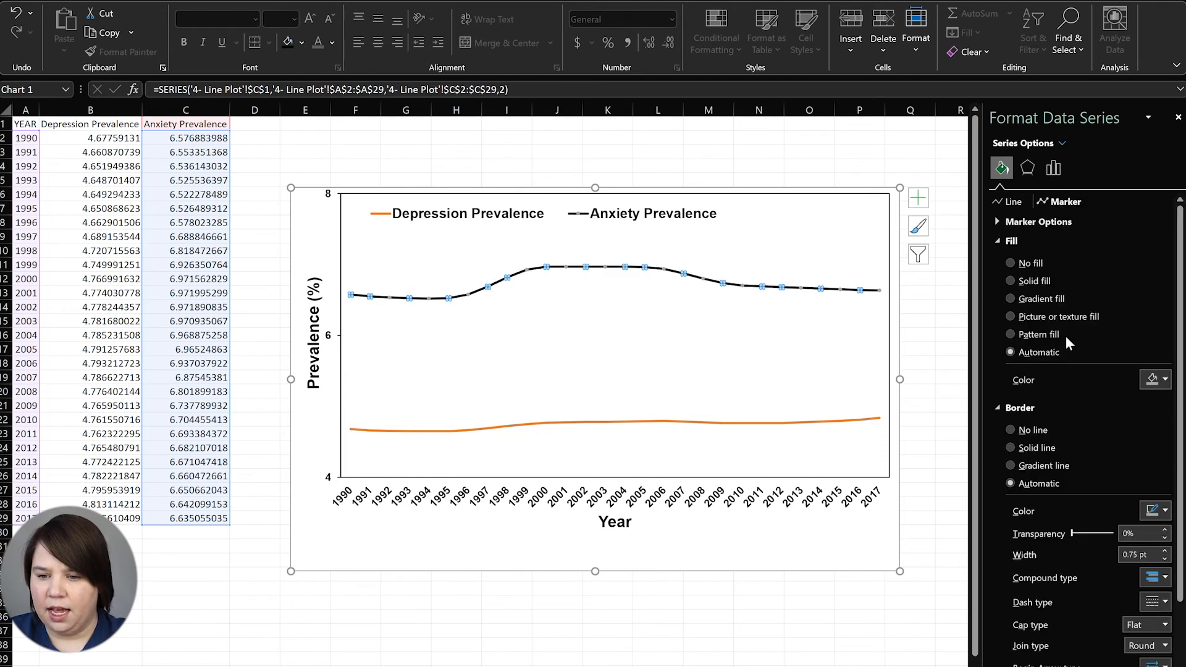
pyautogui.click(1155, 381)
pyautogui.click(1085, 423)
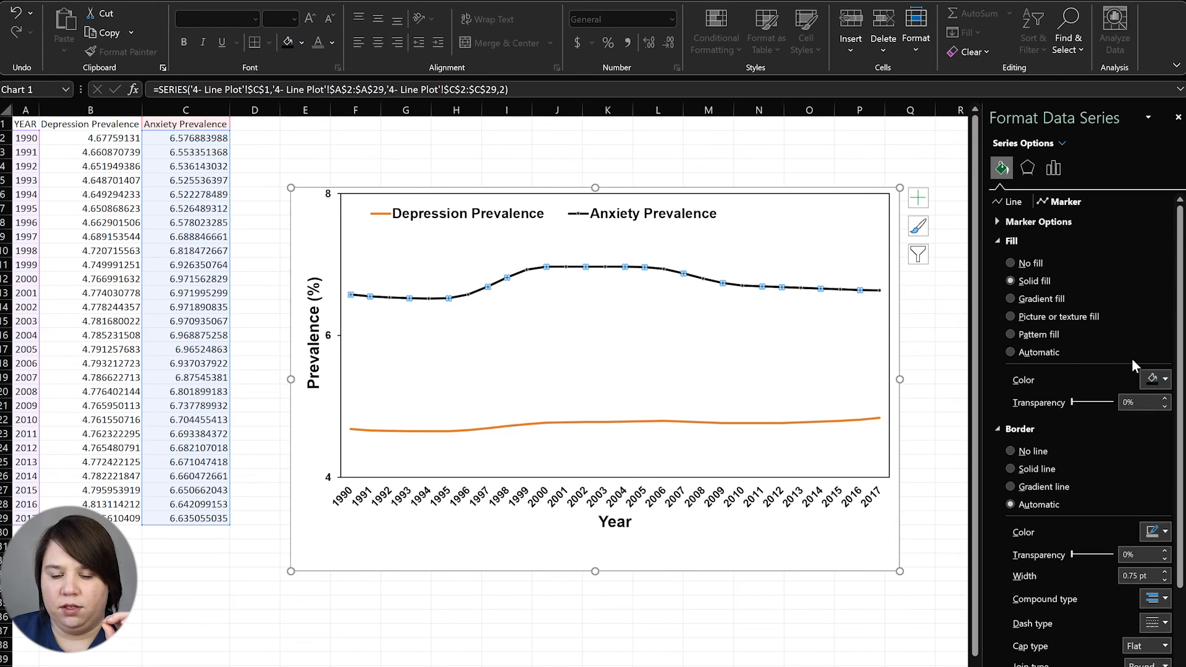
# Remove the outline from the Anxiety Prevalence markers
pyautogui.click(783, 333)
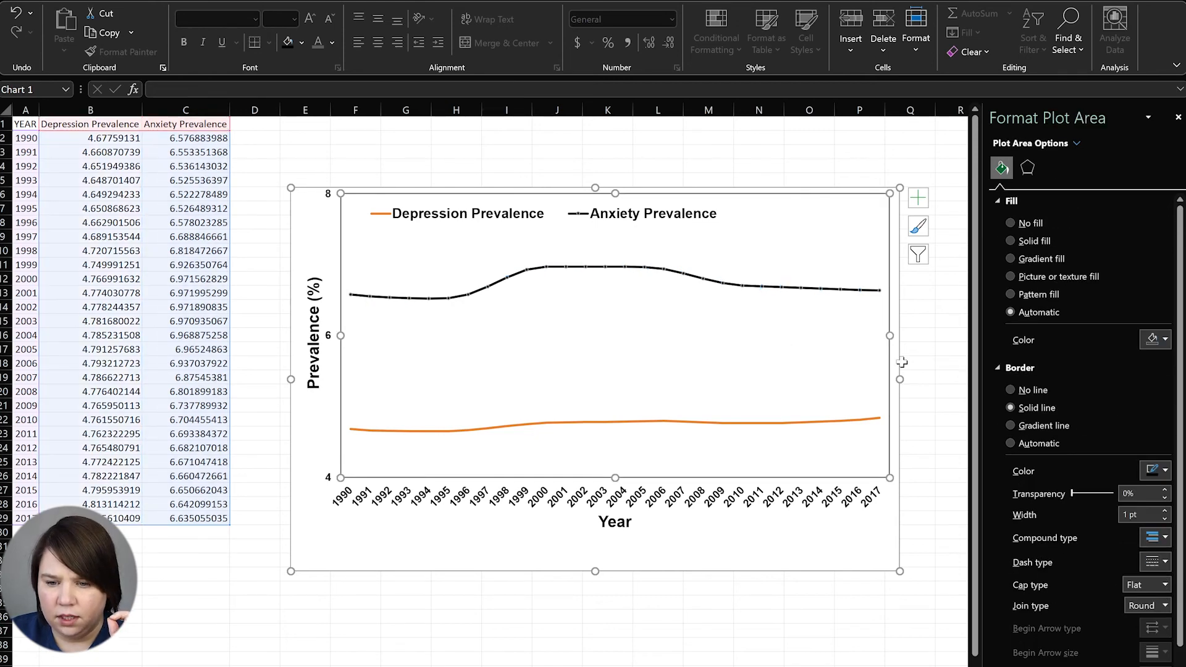
pyautogui.click(834, 291)
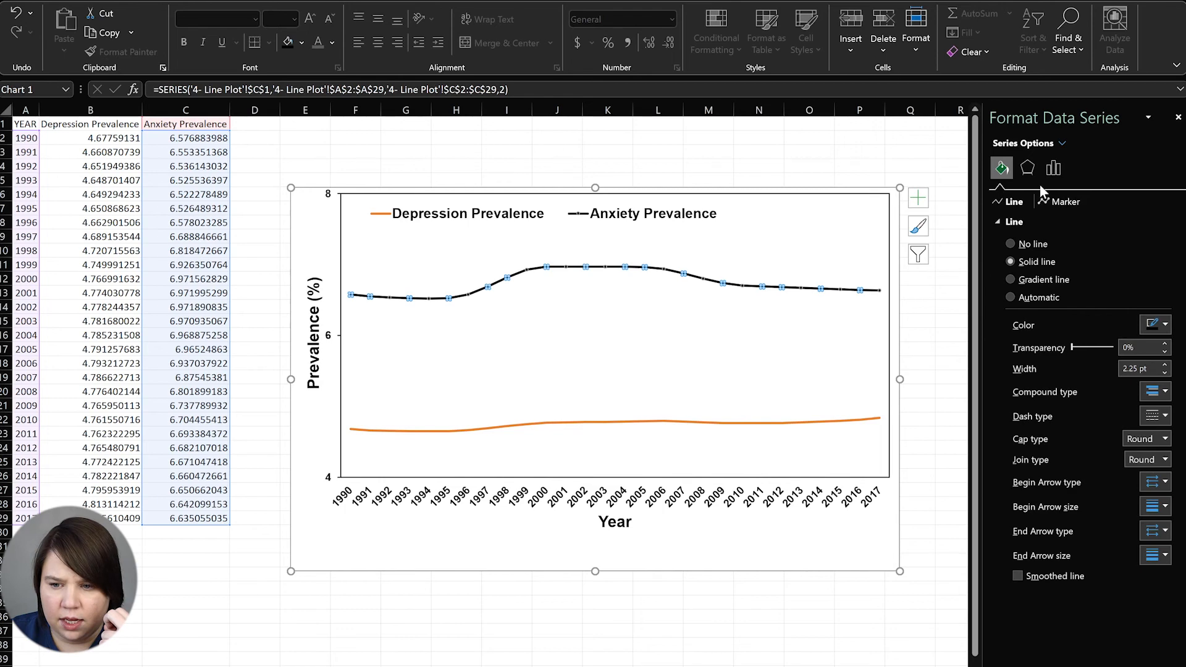
pyautogui.click(1045, 204)
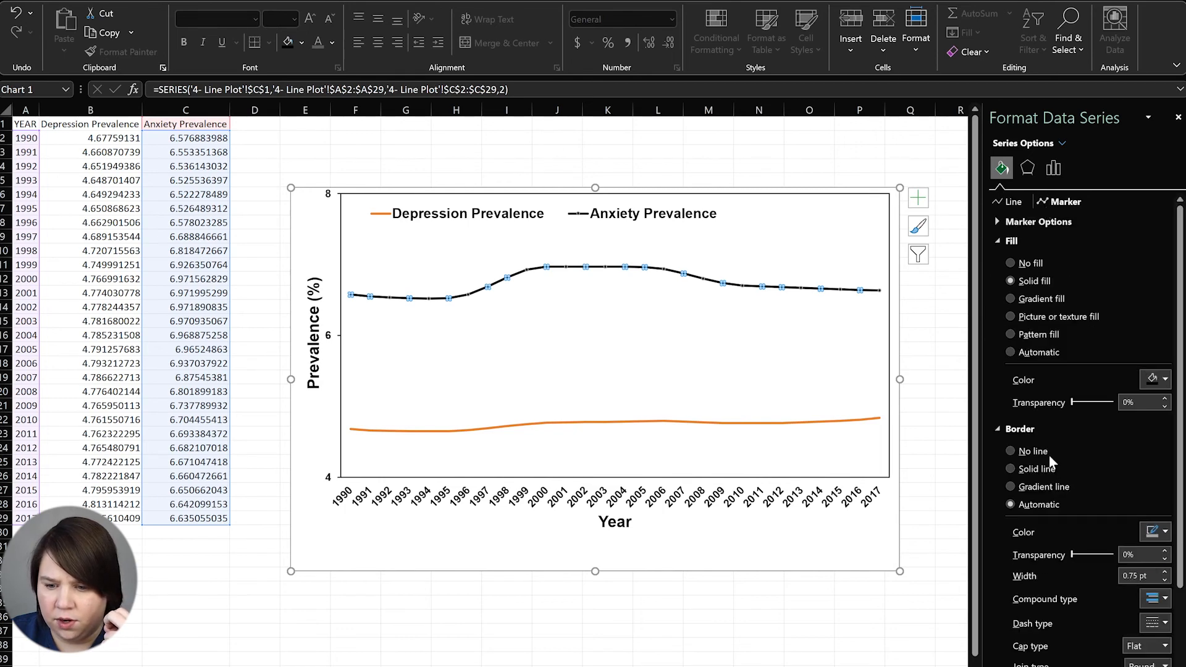
pyautogui.click(1033, 452)
pyautogui.click(958, 503)
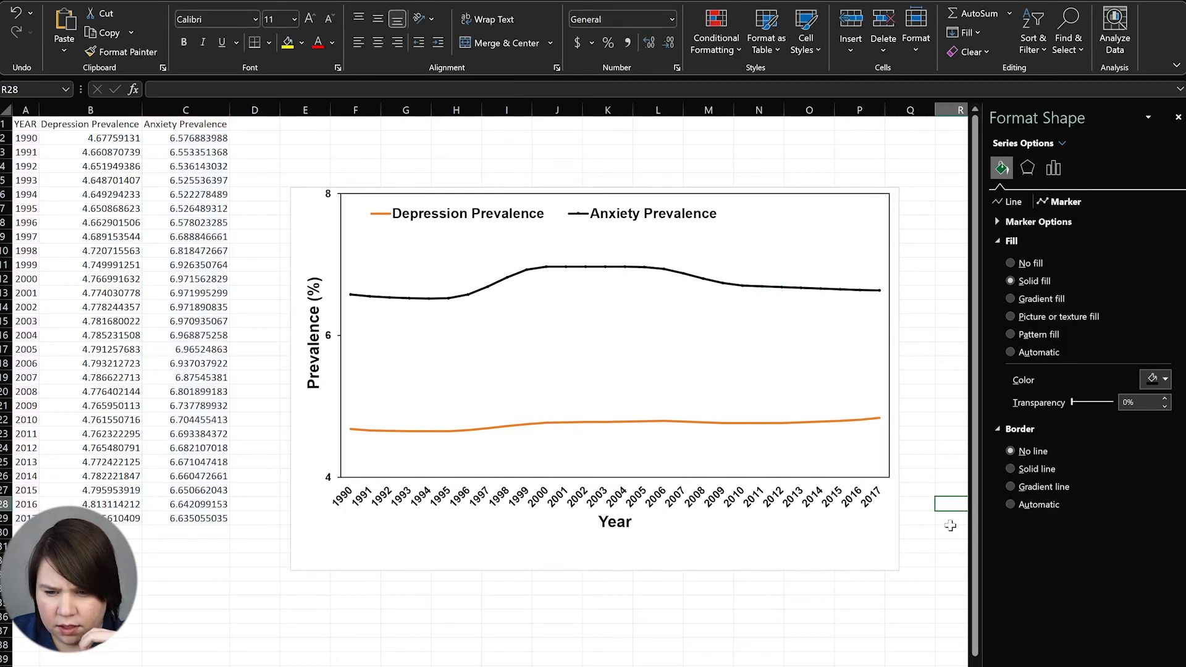
# Enlarge the Anxiety Prevalence circle markers to size 4
pyautogui.click(431, 300)
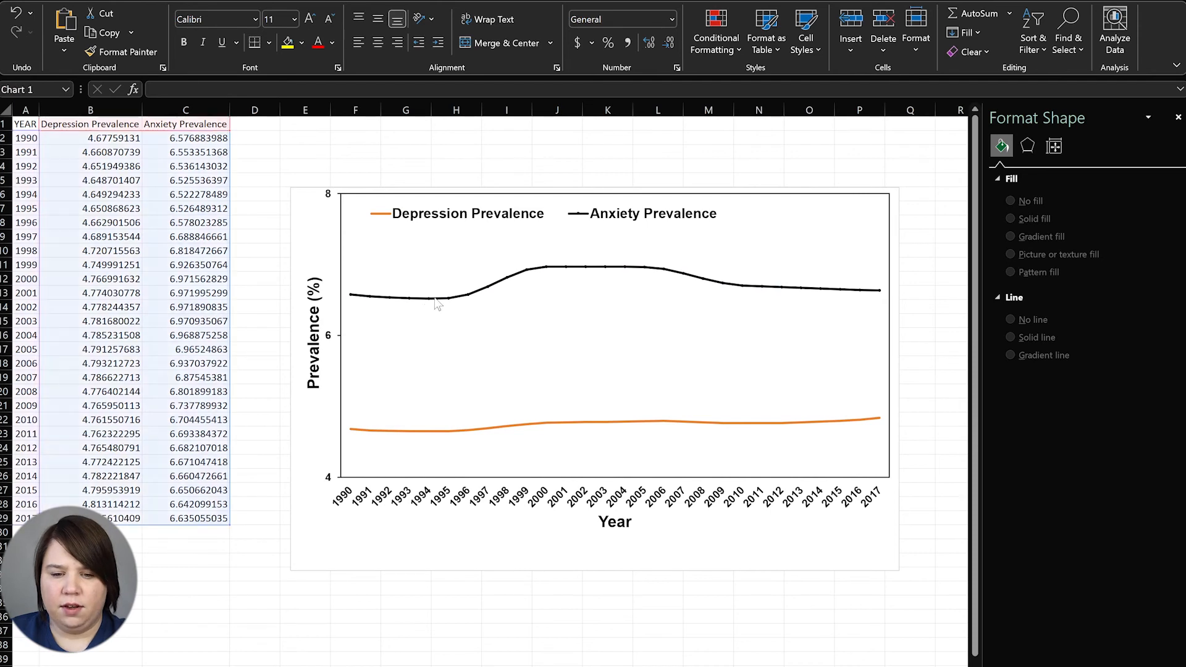
pyautogui.click(1001, 168)
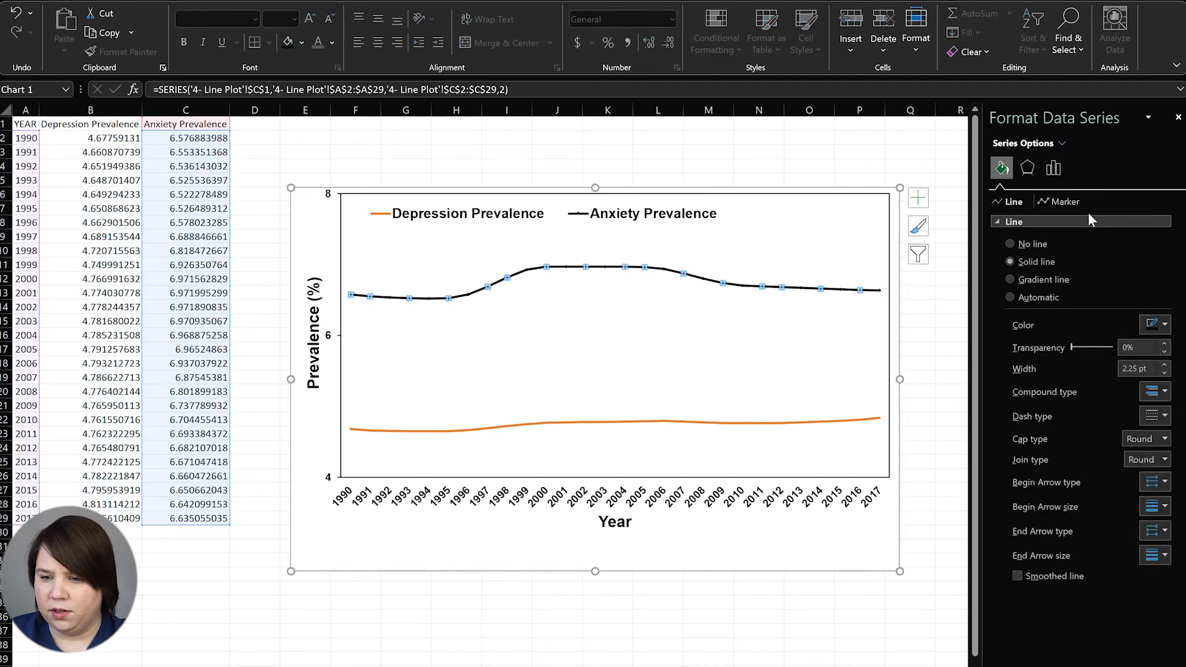
pyautogui.click(1065, 202)
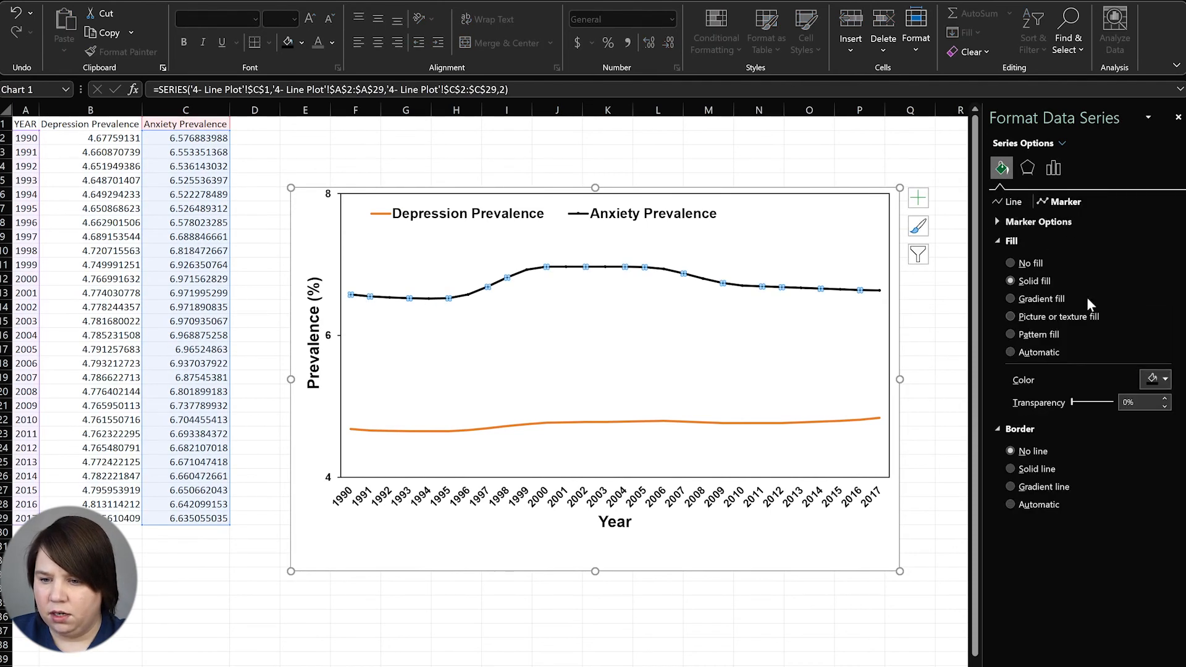
pyautogui.click(1017, 223)
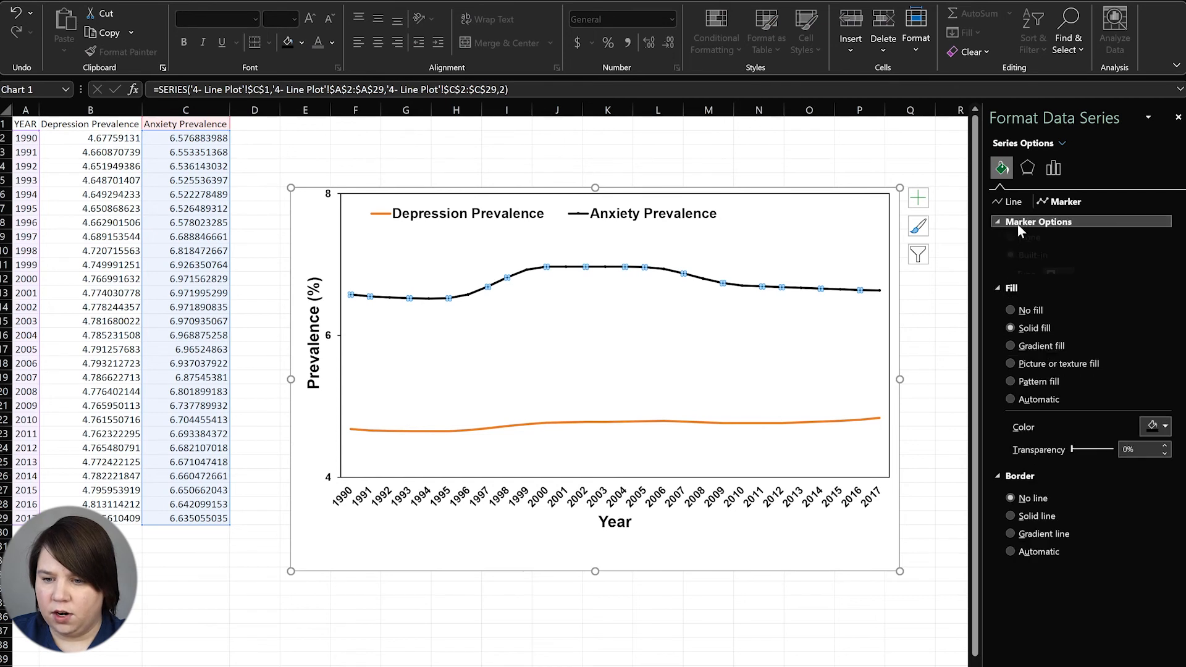
pyautogui.click(1084, 316)
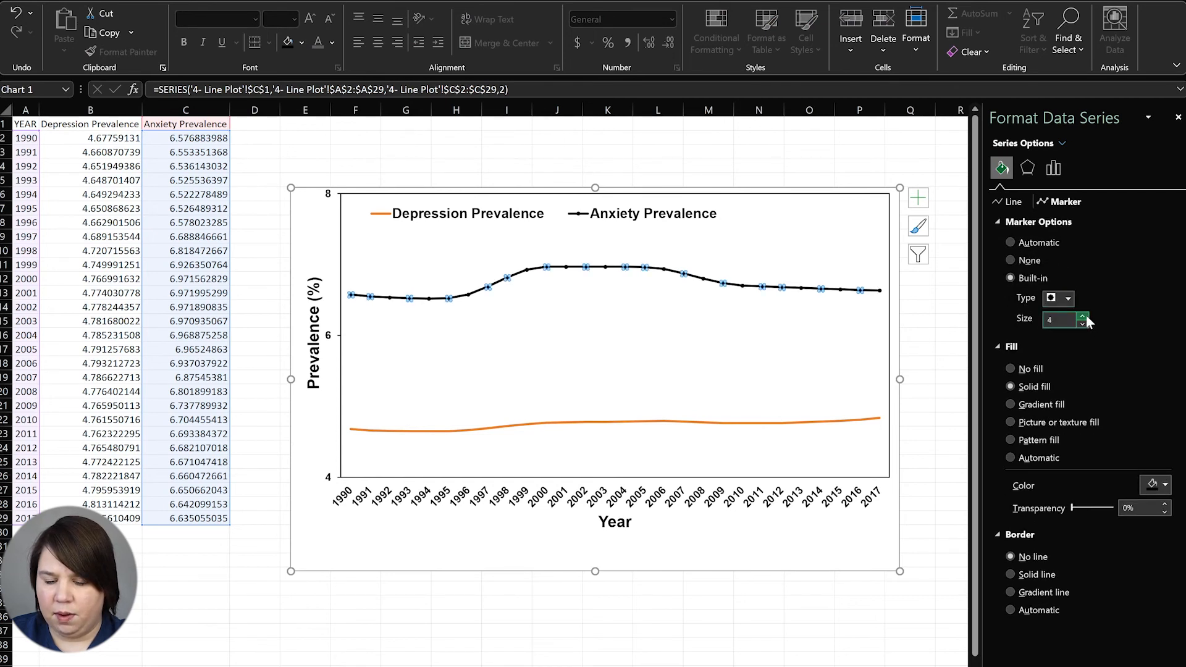
pyautogui.click(756, 423)
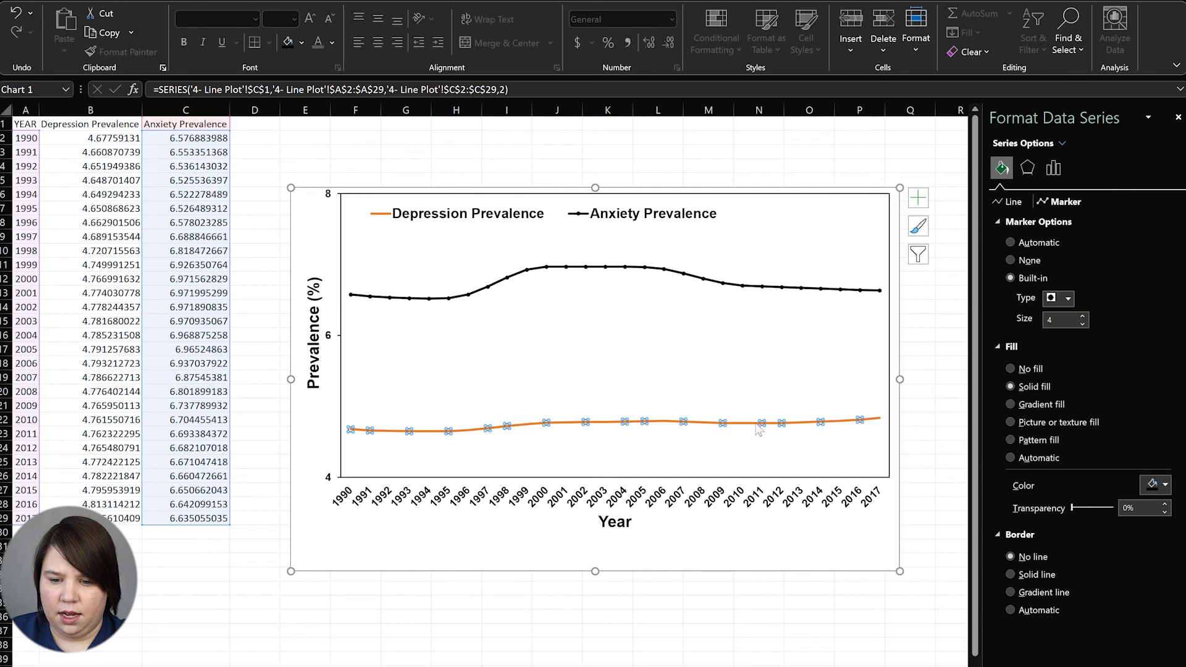
# Make the Depression Prevalence line grey with built-in triangle markers
pyautogui.click(1013, 201)
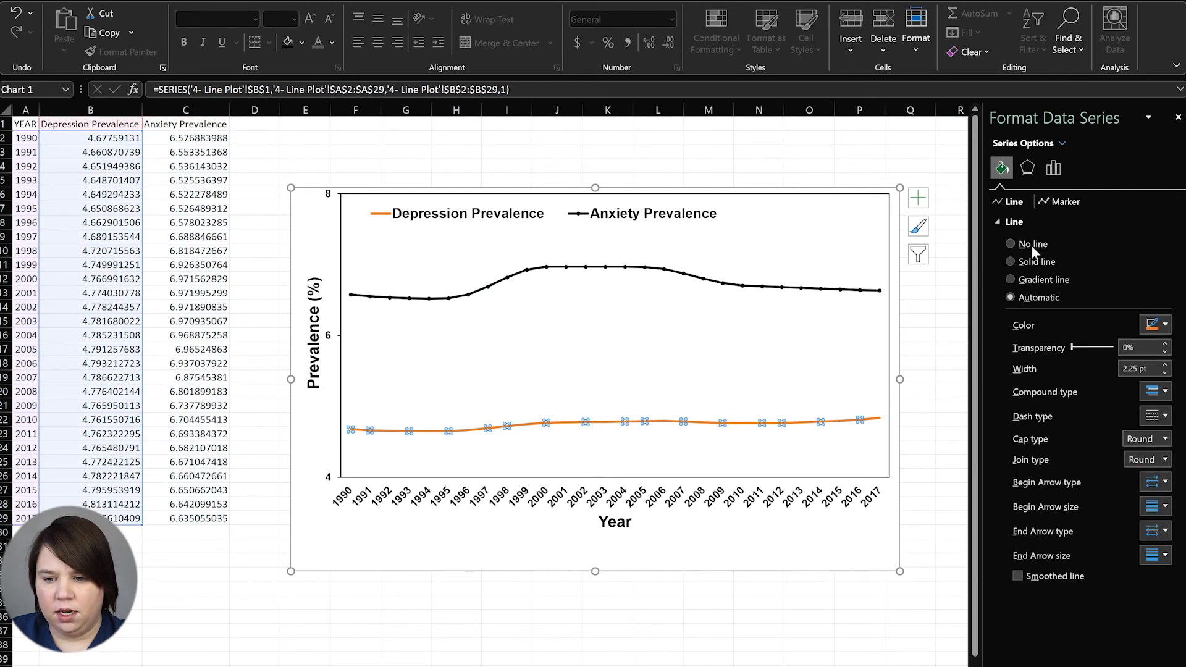
pyautogui.click(1166, 326)
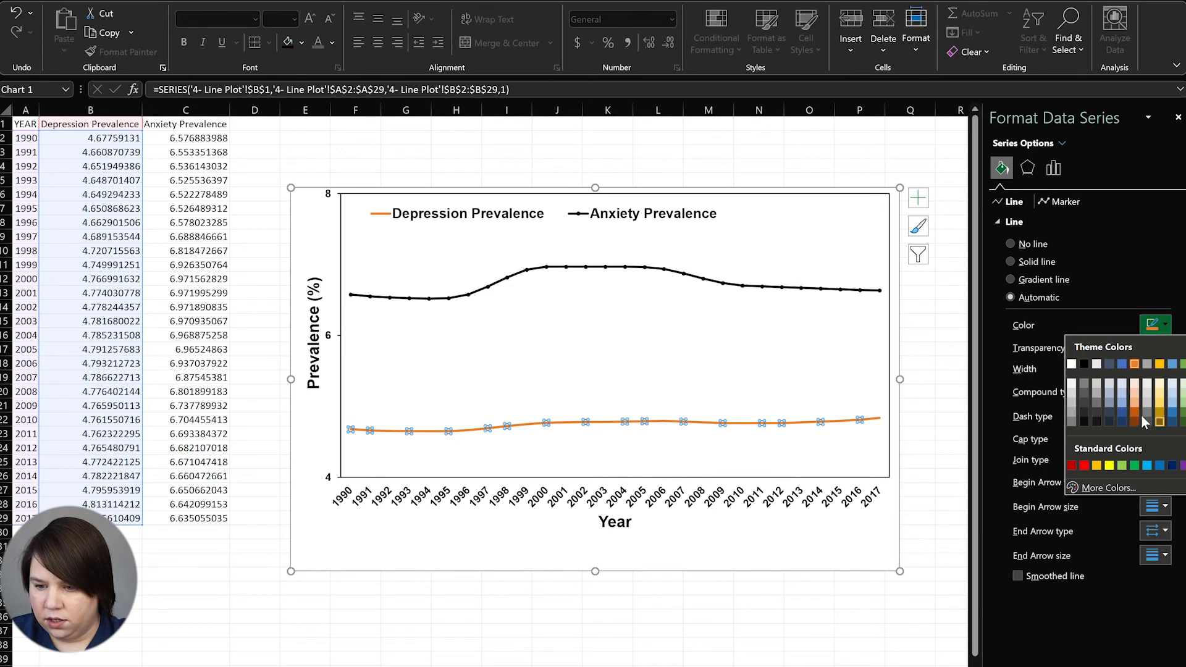
pyautogui.click(1092, 402)
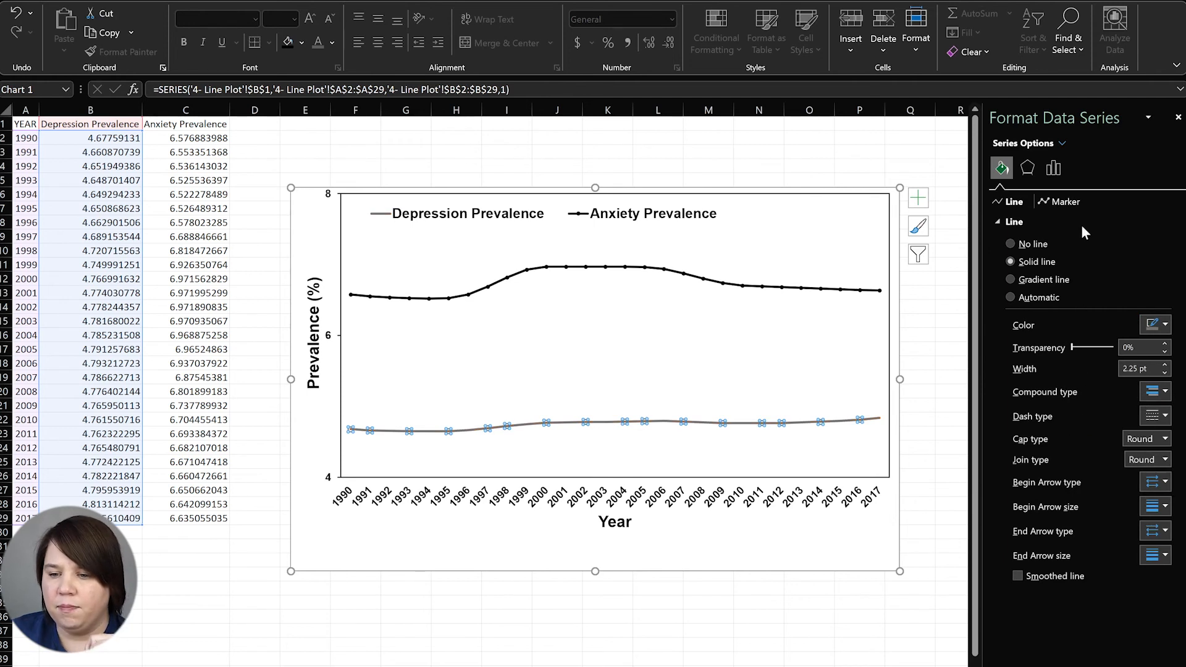
pyautogui.click(1047, 198)
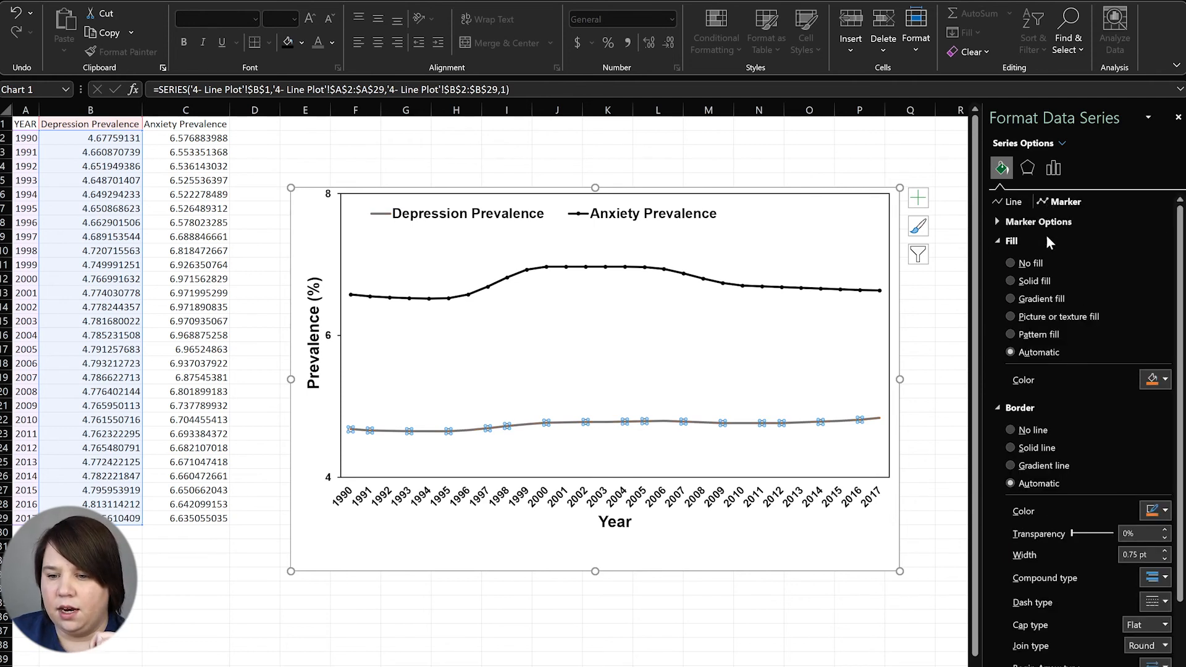
pyautogui.click(1002, 221)
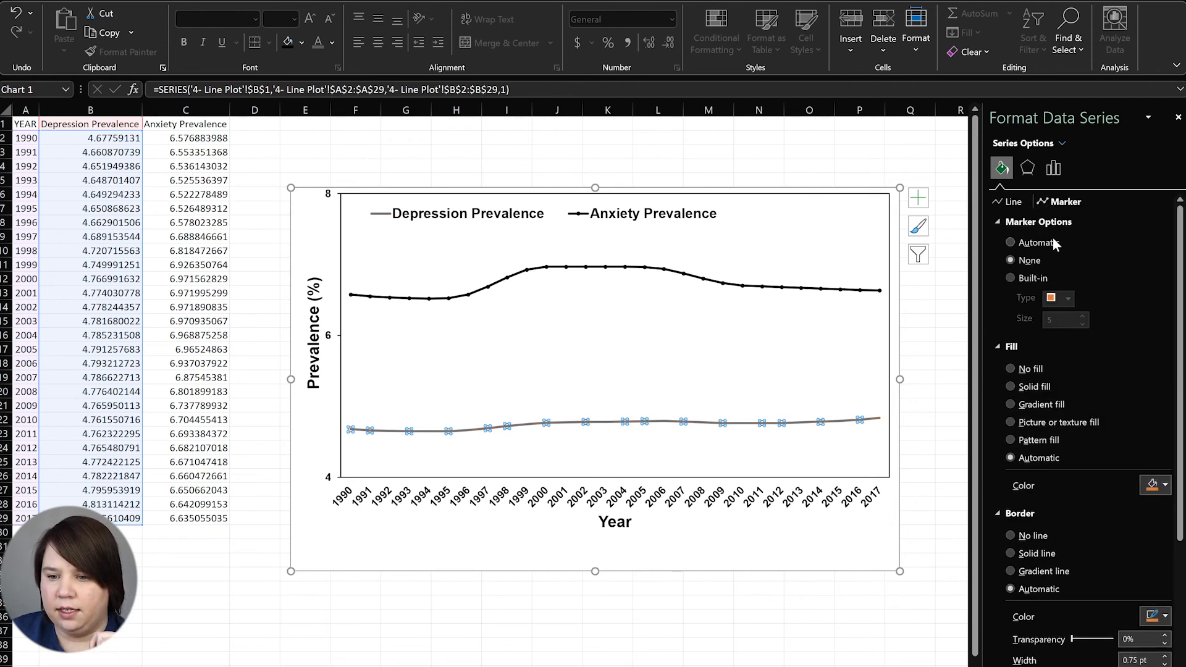
pyautogui.click(1011, 278)
pyautogui.click(1070, 298)
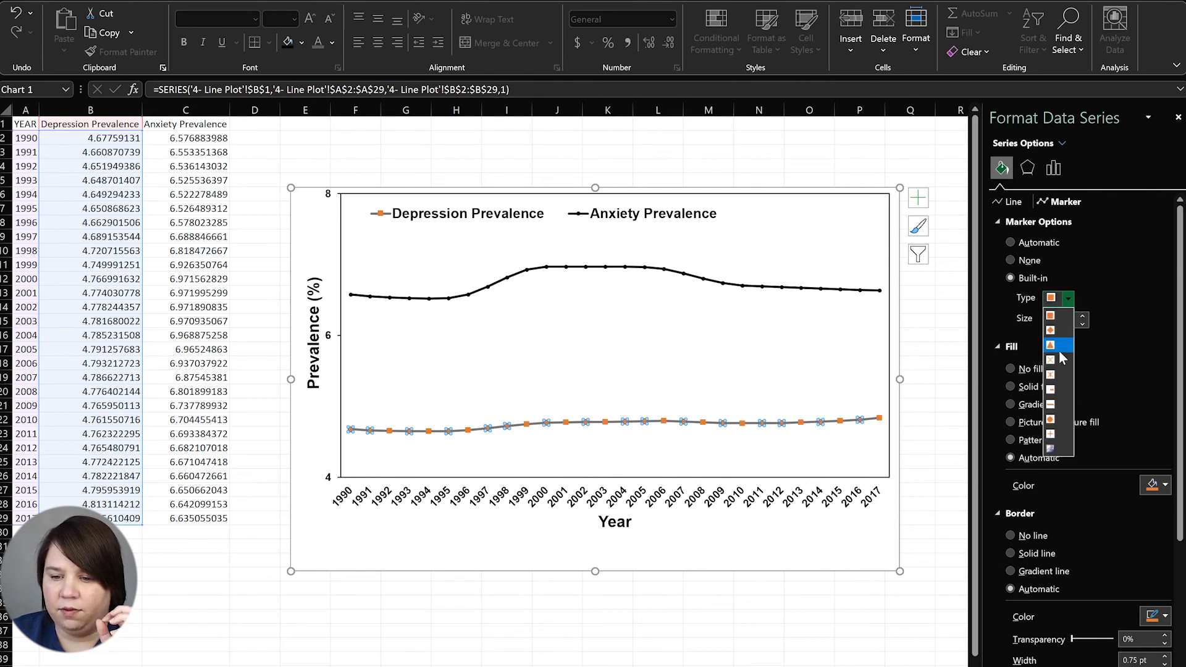
pyautogui.click(1059, 346)
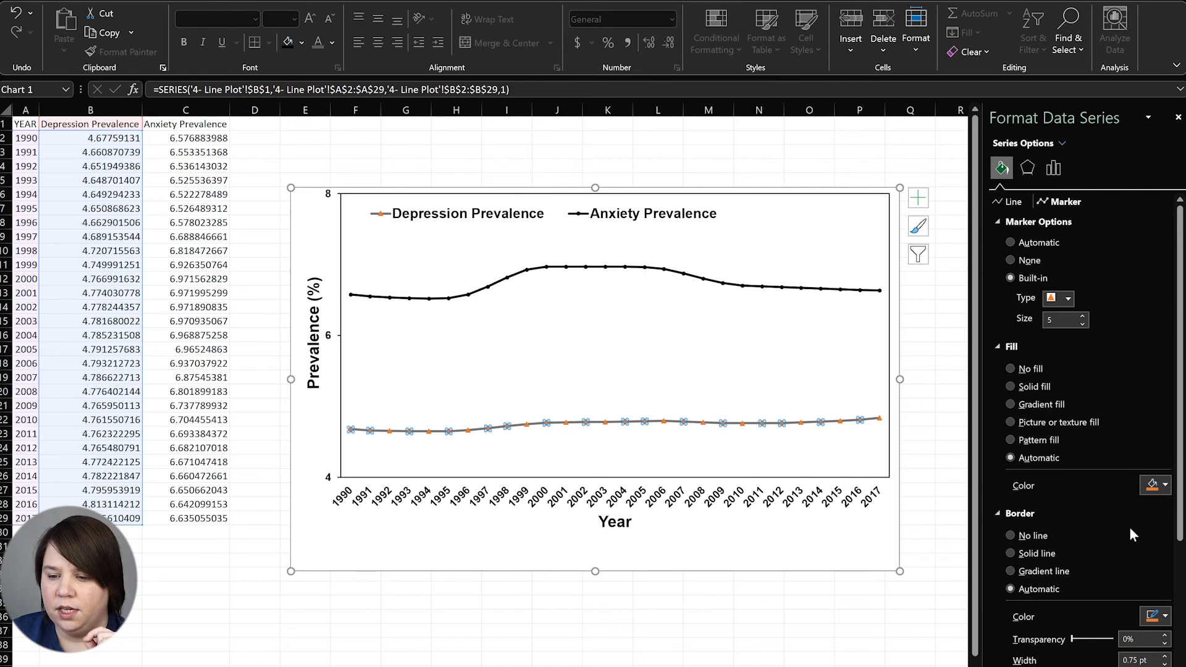
# Give the Depression markers a solid grey fill and no border
pyautogui.click(1158, 487)
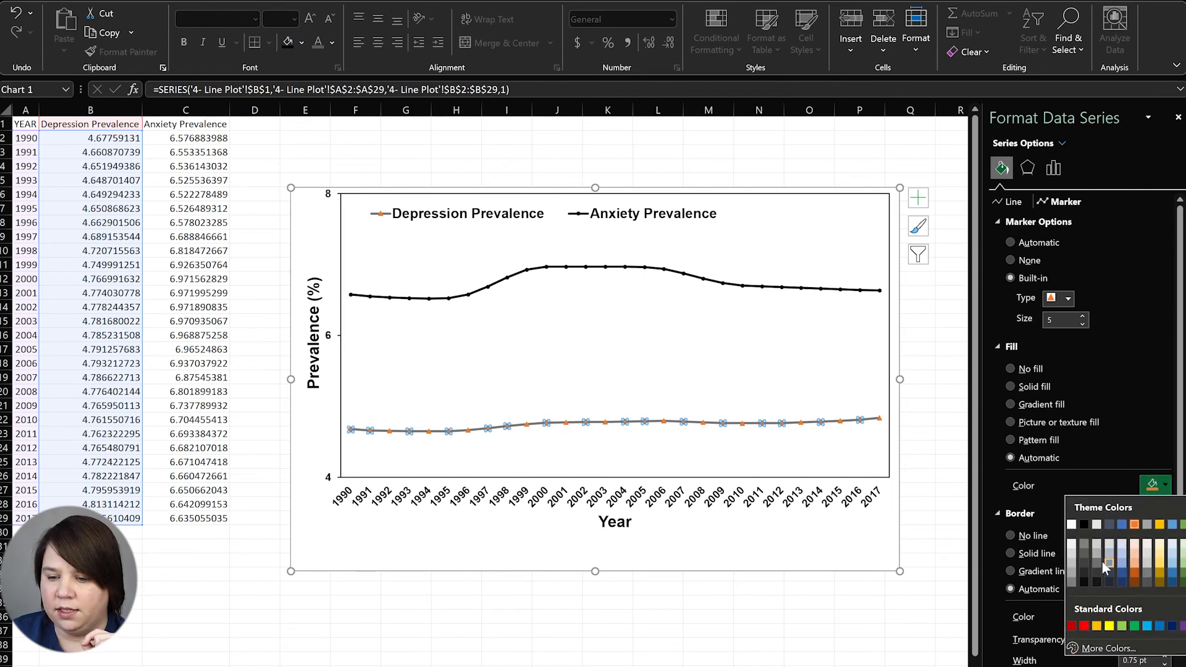
pyautogui.click(1086, 557)
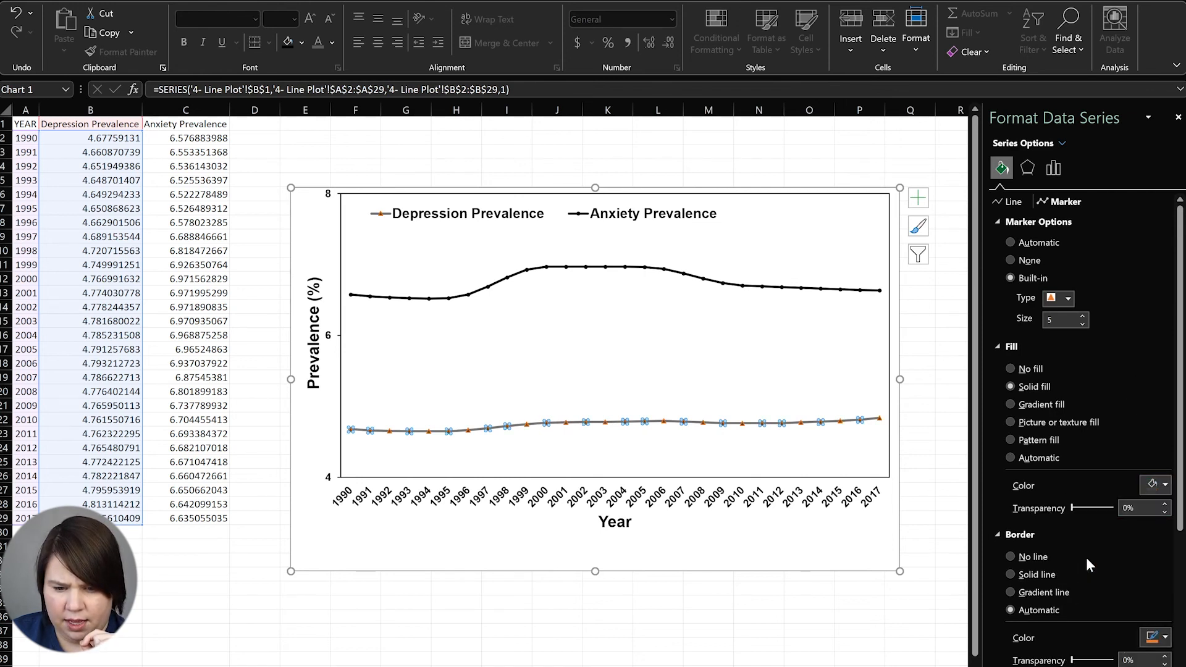
pyautogui.click(1154, 485)
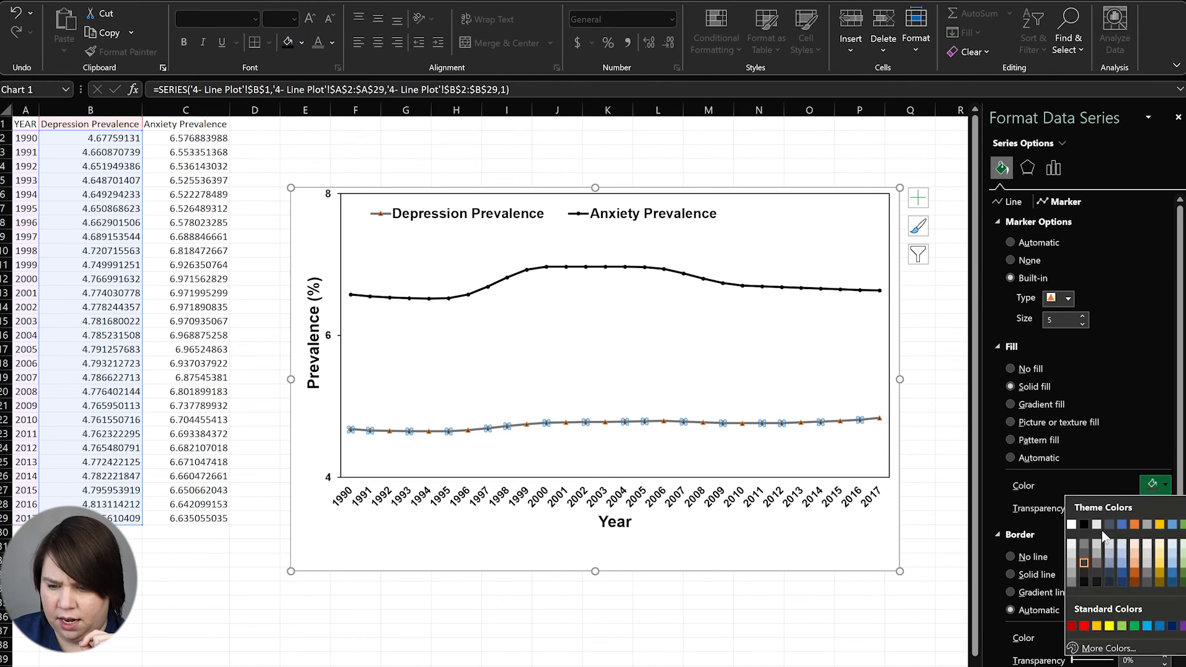
pyautogui.click(1136, 562)
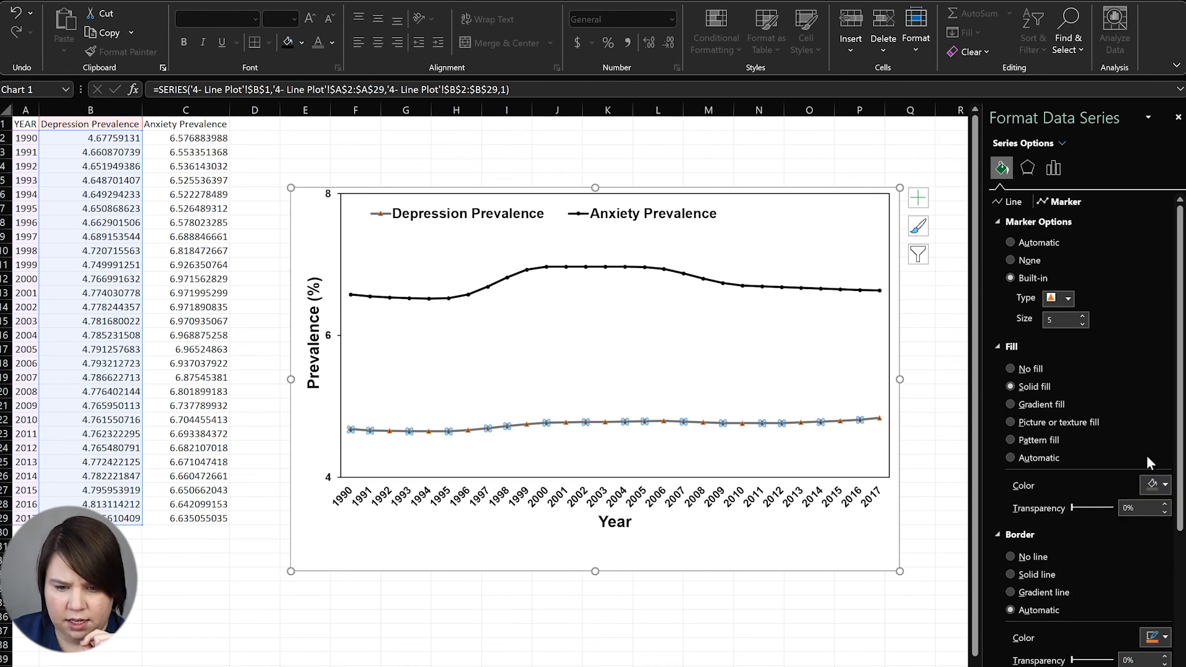
pyautogui.click(1011, 202)
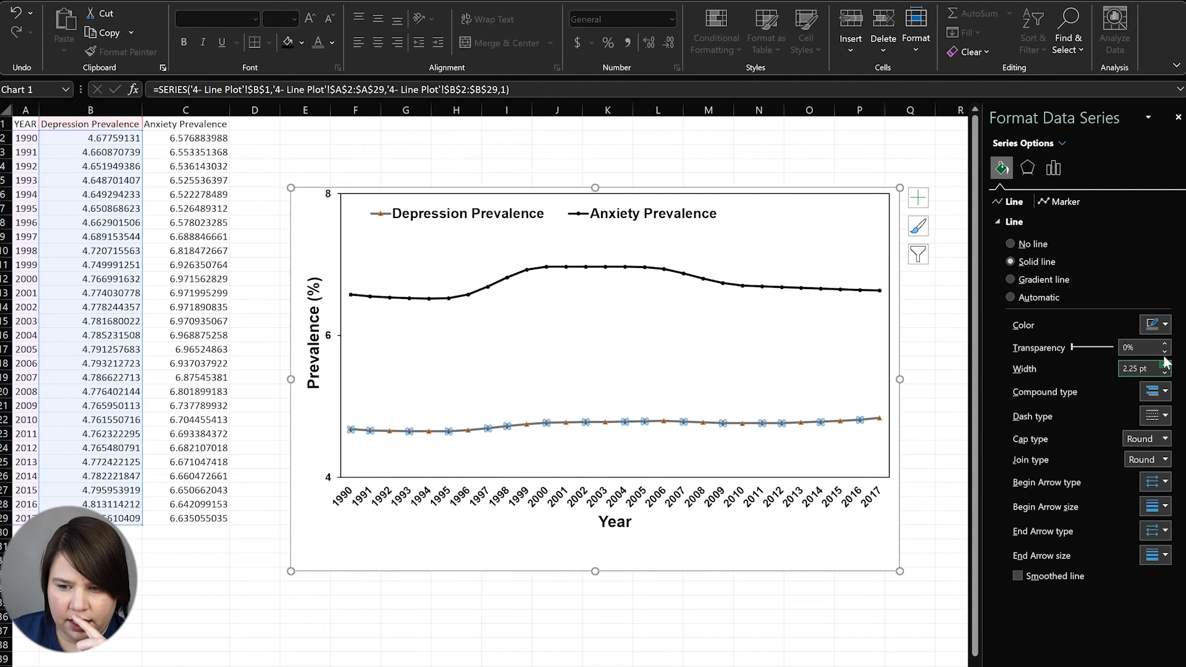
pyautogui.click(1165, 325)
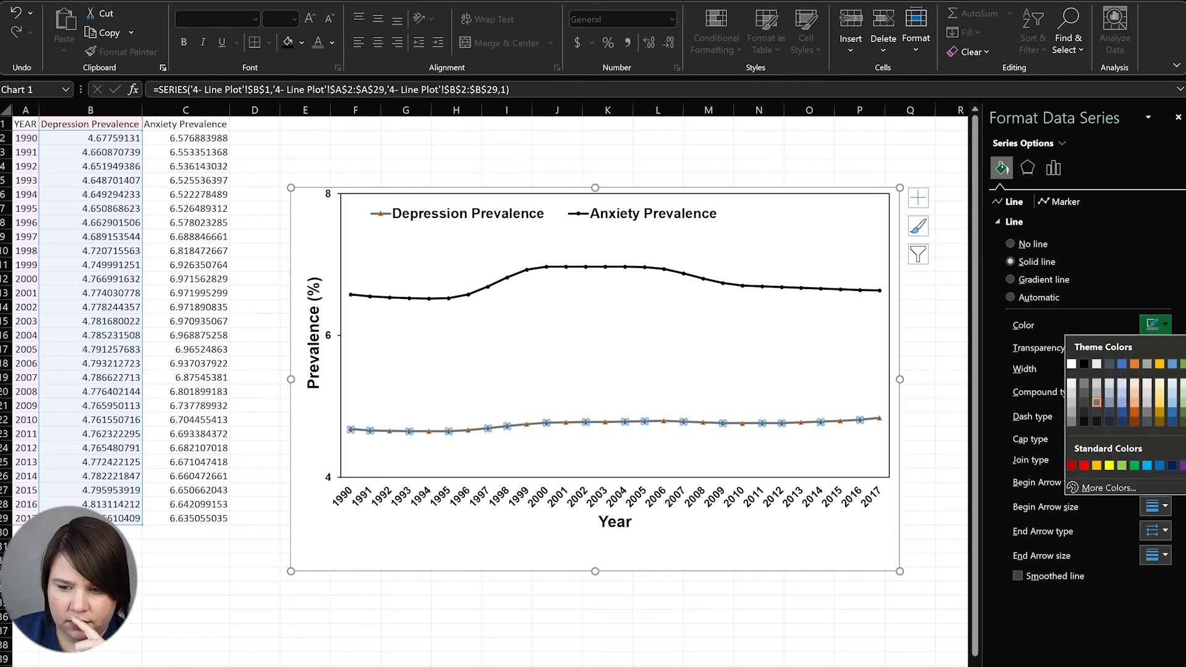
pyautogui.click(1156, 329)
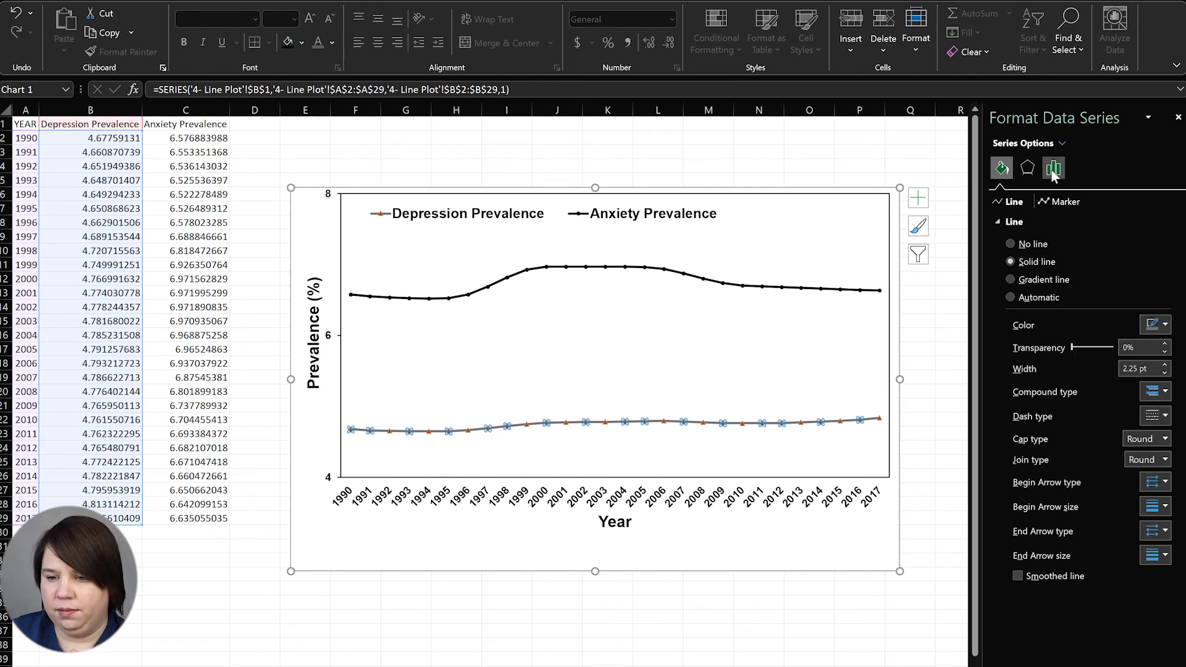
pyautogui.click(1064, 202)
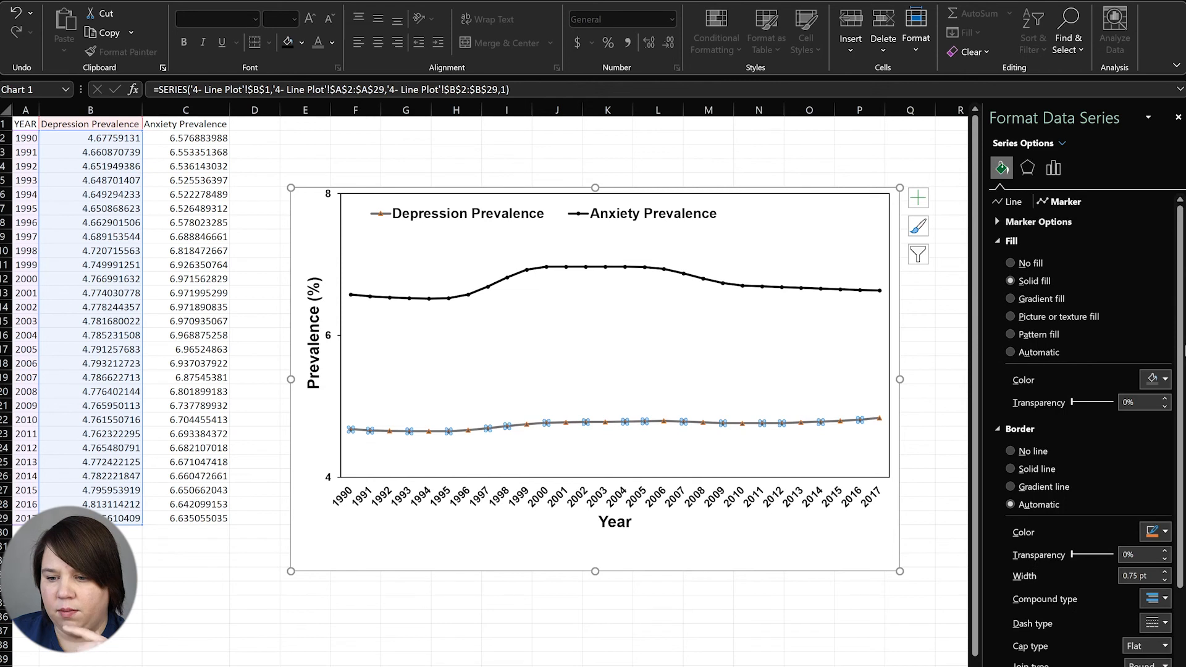
pyautogui.click(1155, 380)
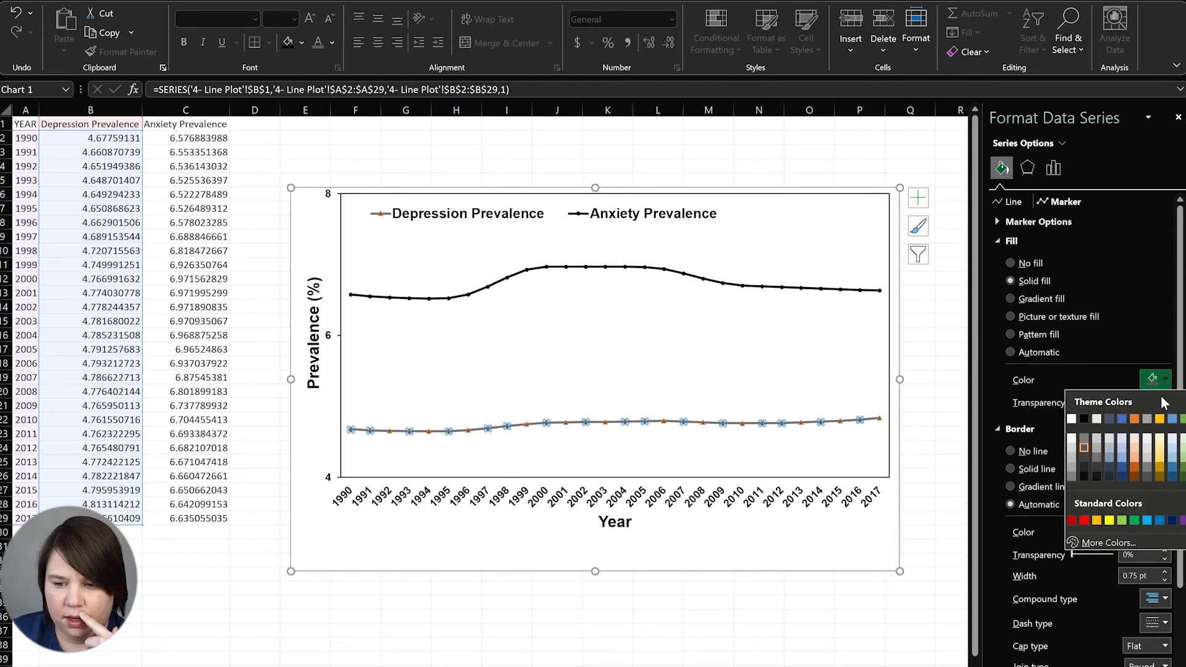
pyautogui.click(1099, 453)
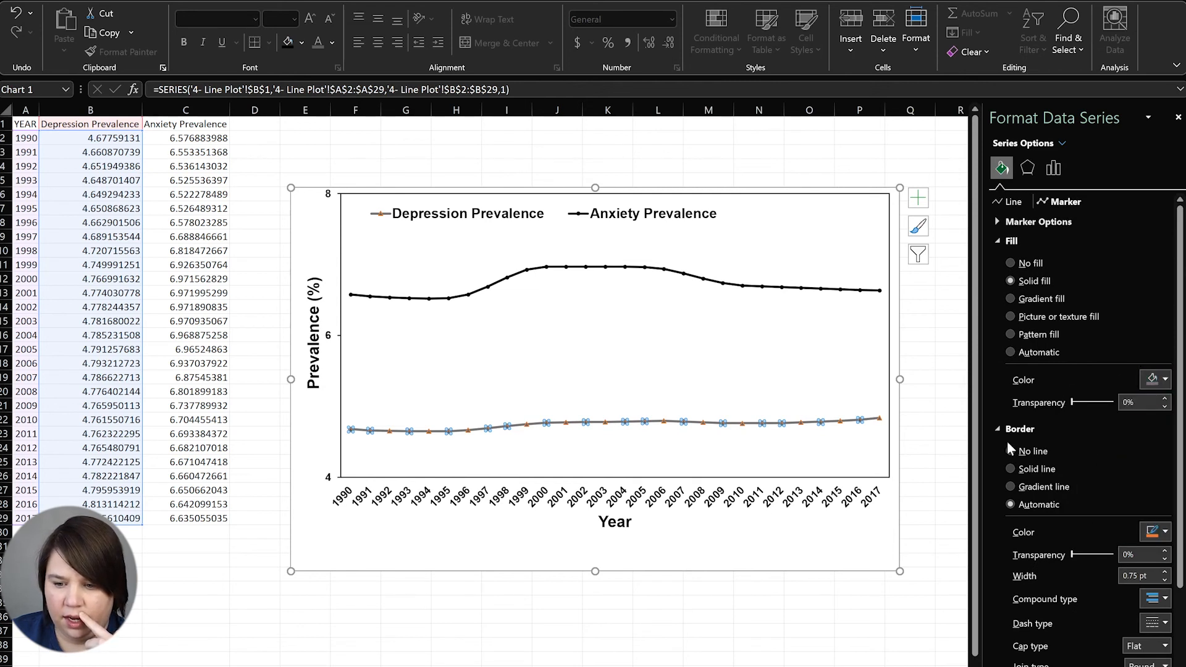
pyautogui.click(1027, 451)
pyautogui.click(919, 503)
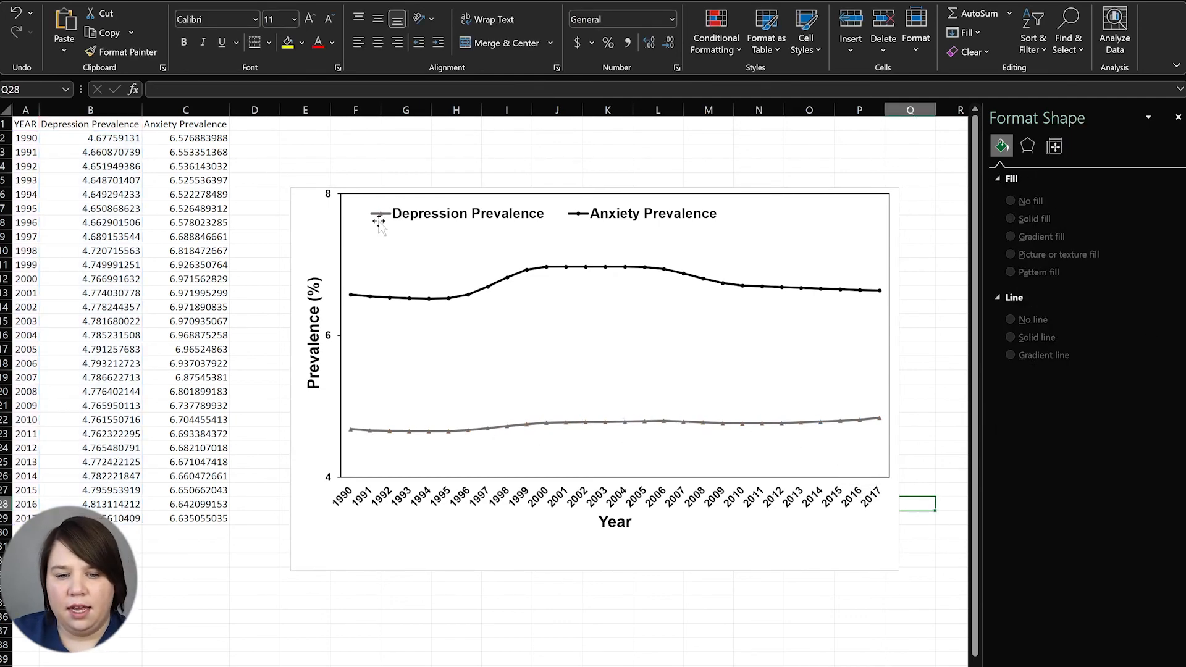
# Try hiding the Depression markers, then undo to keep them
pyautogui.click(511, 428)
pyautogui.click(1053, 168)
pyautogui.click(1004, 168)
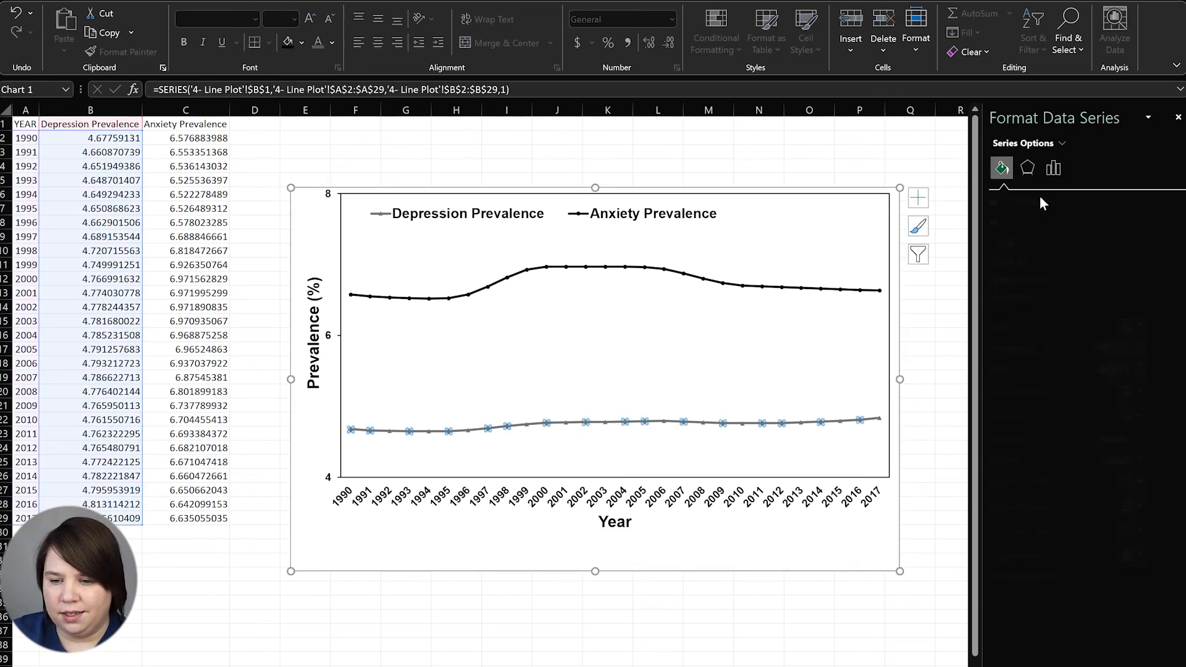
pyautogui.click(1058, 203)
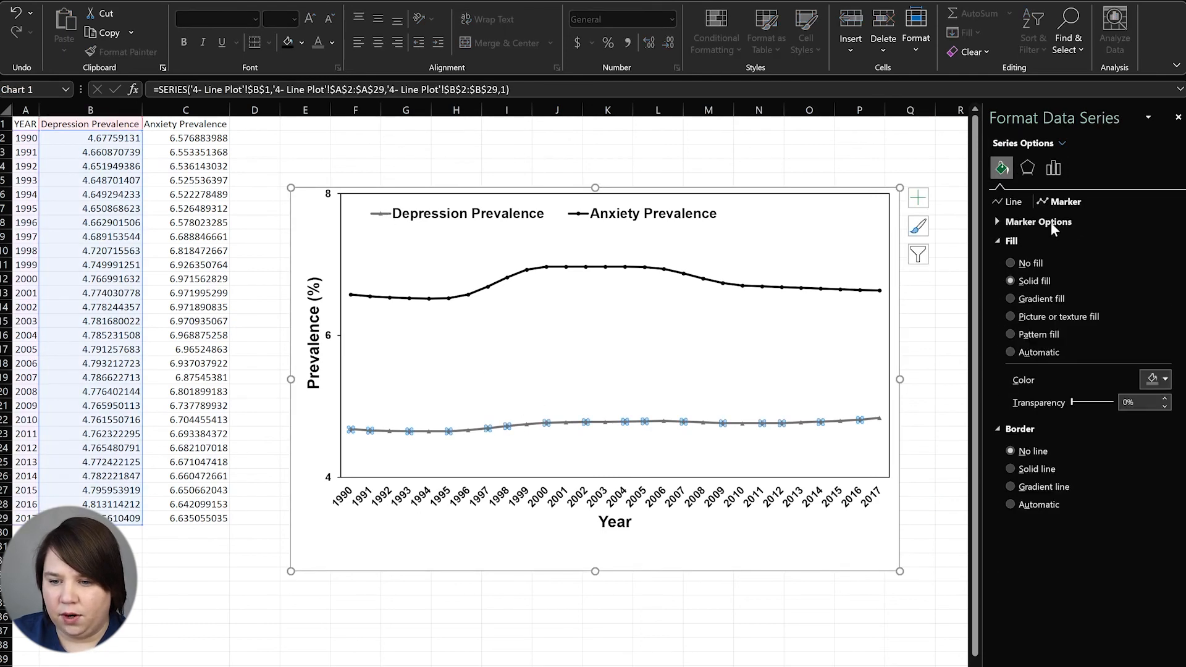
pyautogui.click(997, 221)
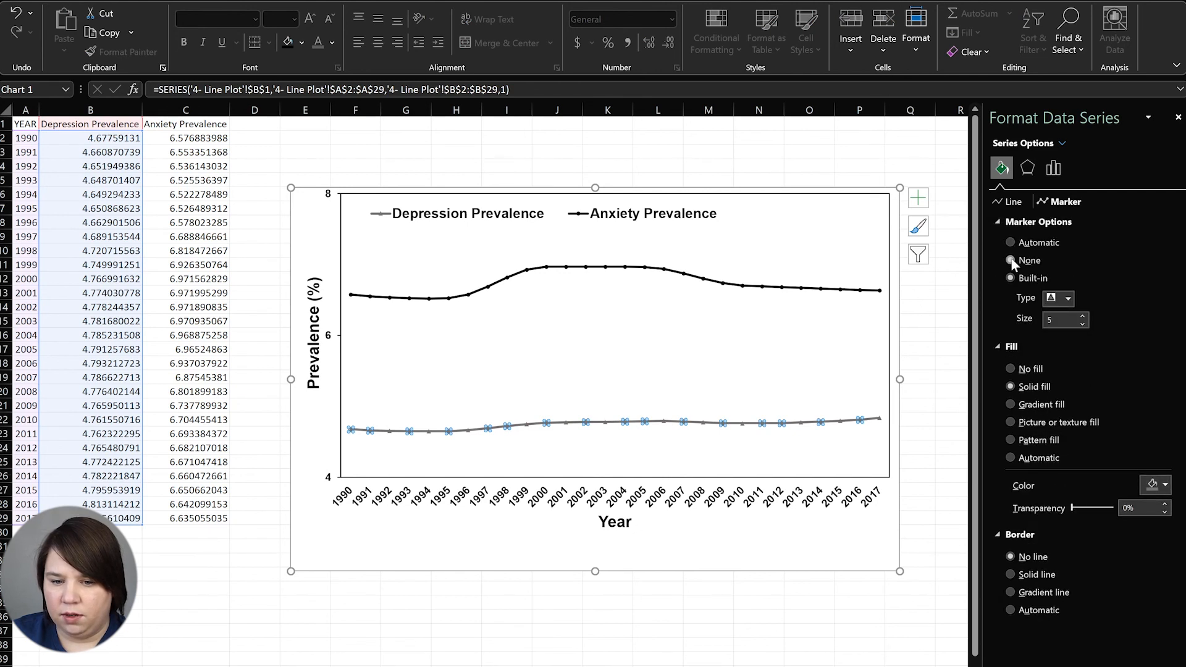
pyautogui.click(1010, 260)
pyautogui.click(917, 349)
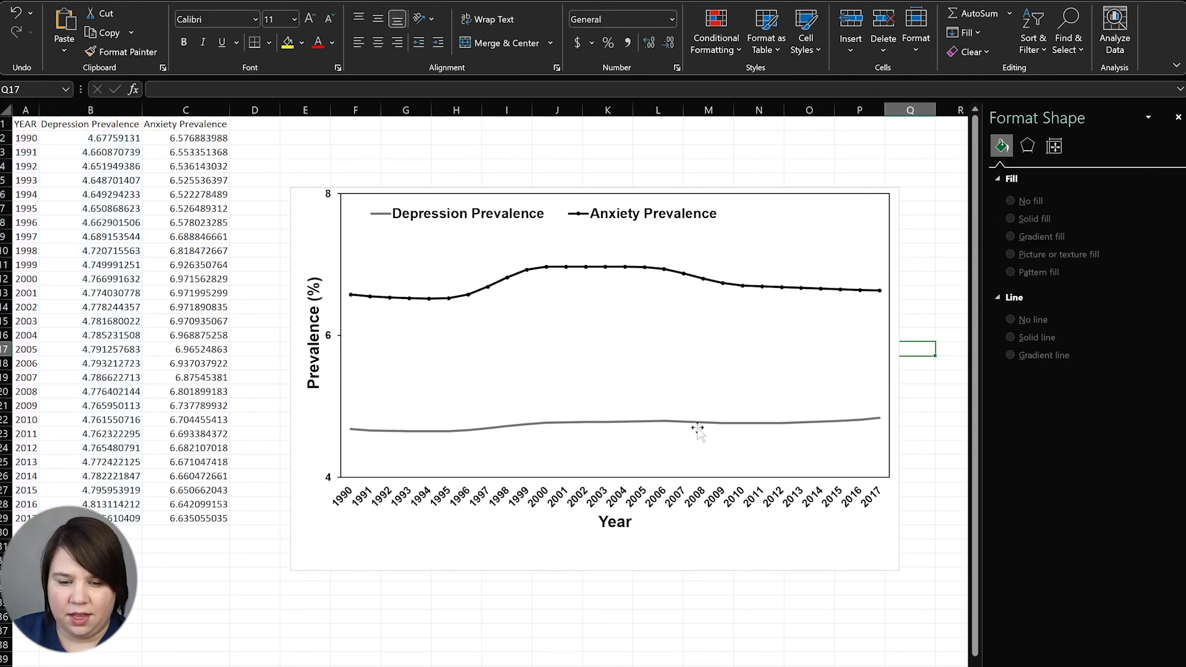
pyautogui.hotkey('ctrl', 'z')
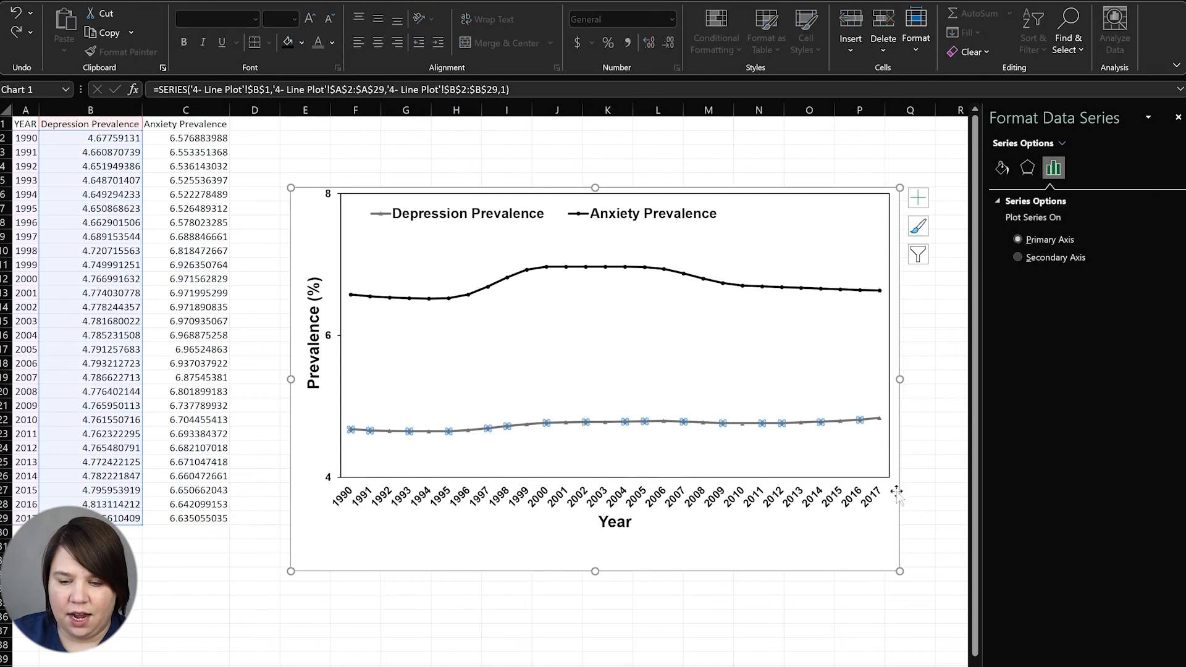
pyautogui.click(940, 466)
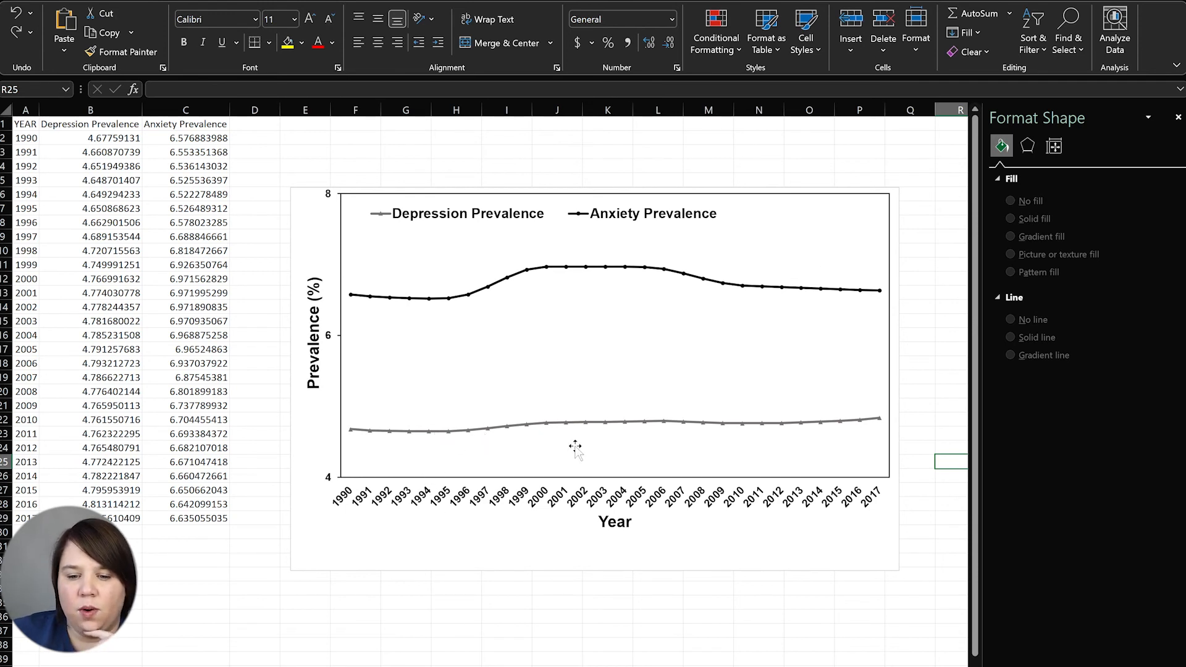
# Try dotted and long dash-dot styles on the Depression line, then restore it to solid
pyautogui.click(576, 424)
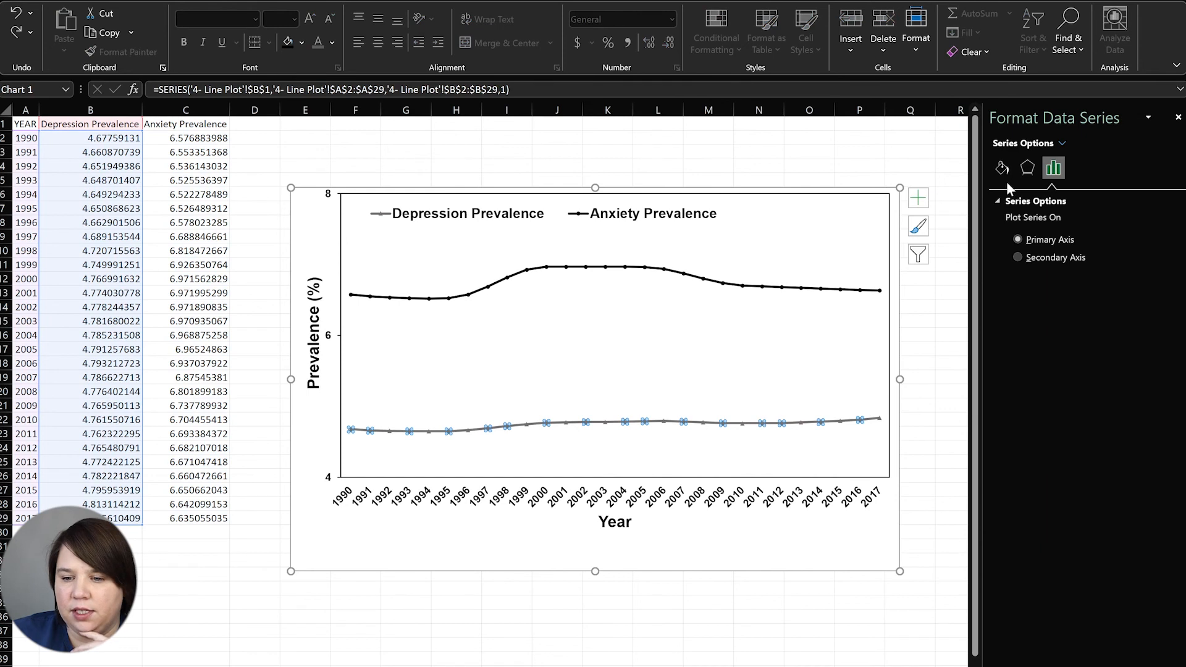
pyautogui.click(1002, 169)
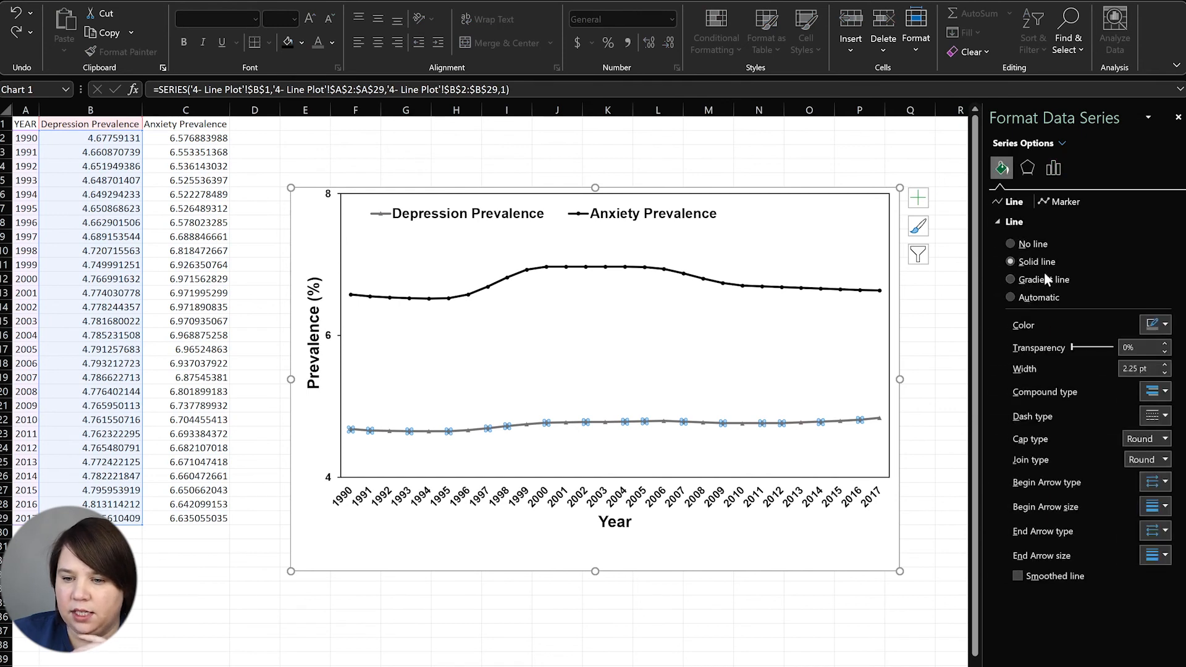
pyautogui.click(1161, 417)
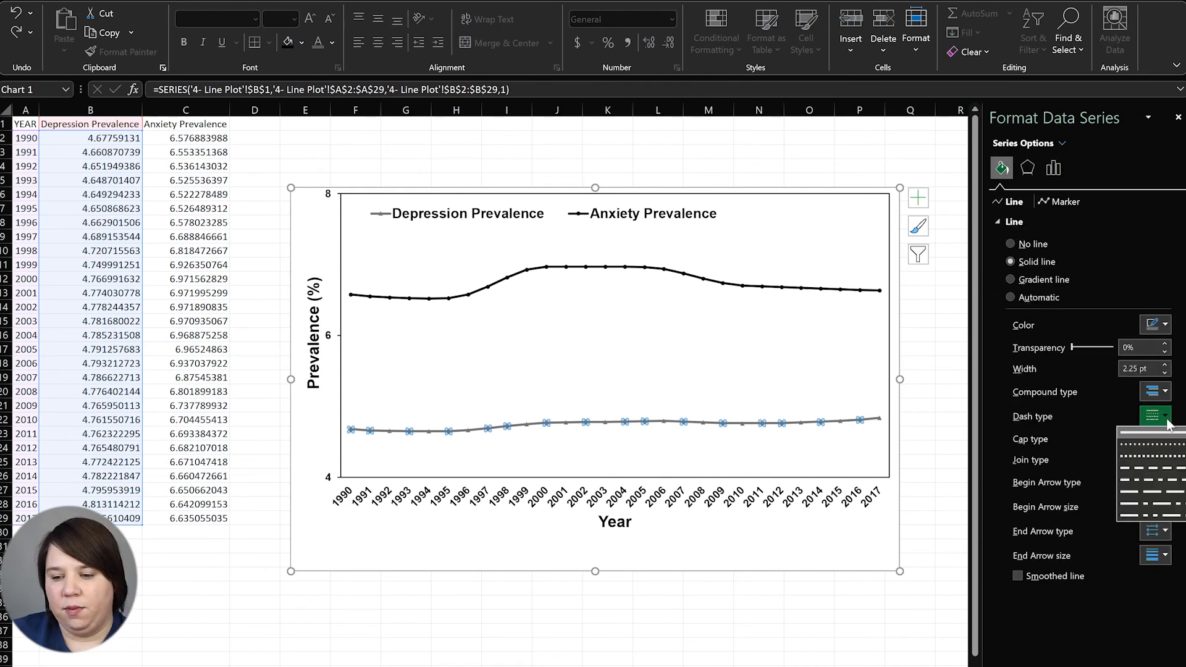
pyautogui.click(1176, 445)
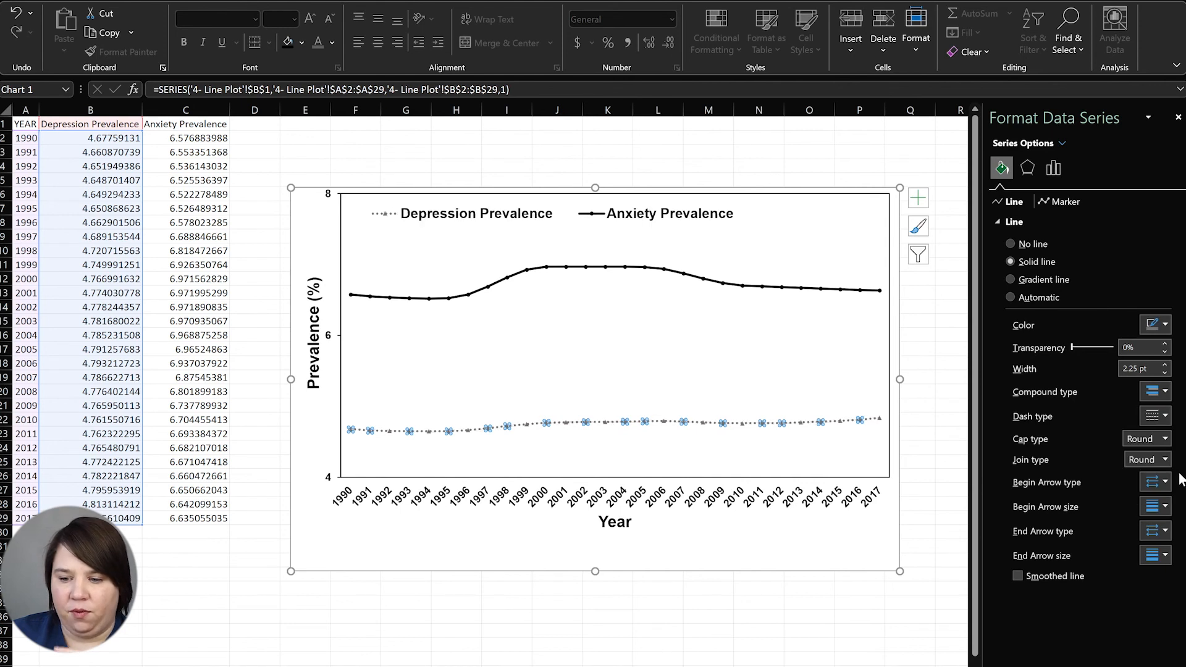
pyautogui.click(1160, 416)
pyautogui.click(1155, 502)
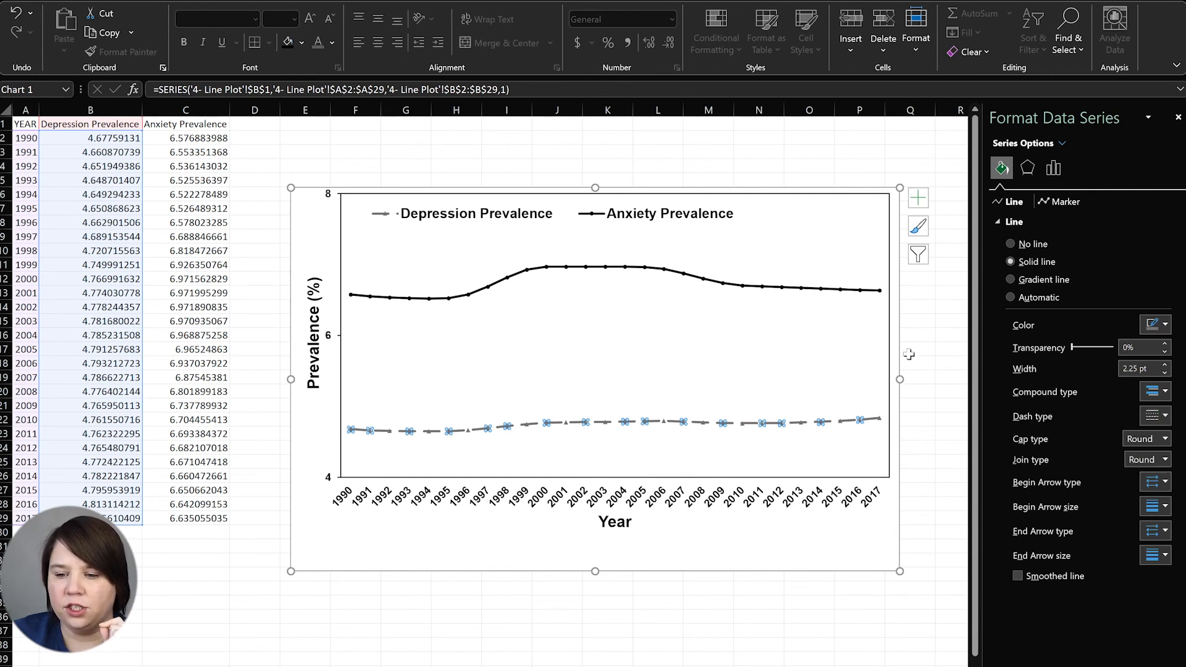
pyautogui.click(1160, 416)
pyautogui.click(1156, 431)
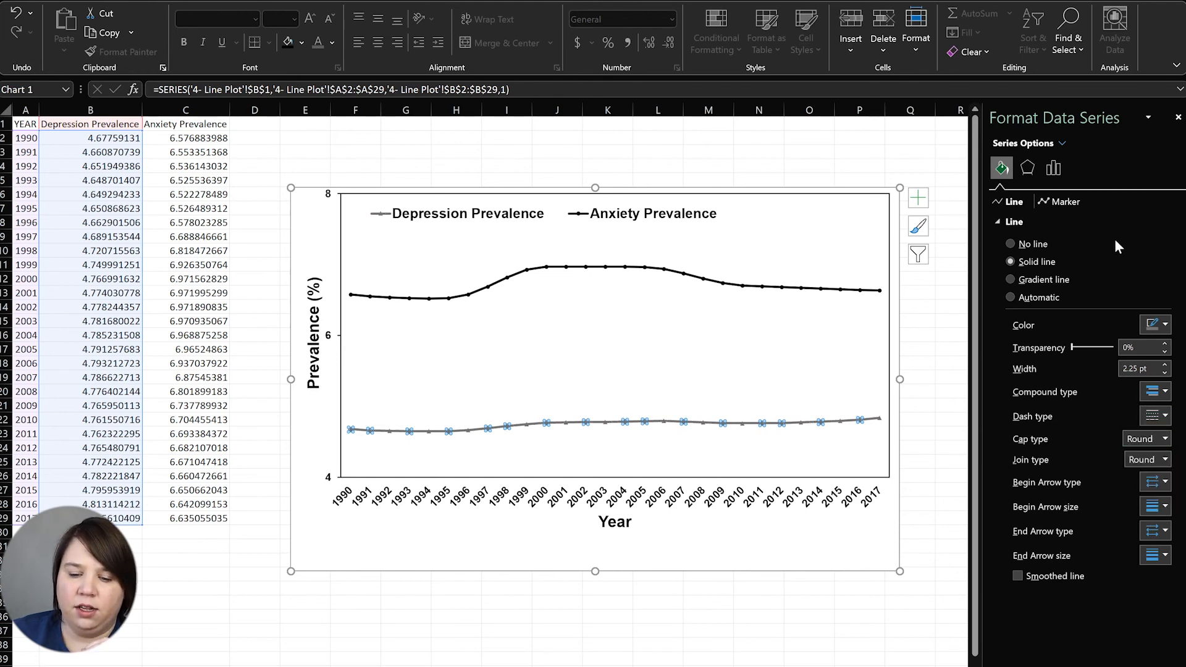
pyautogui.click(560, 644)
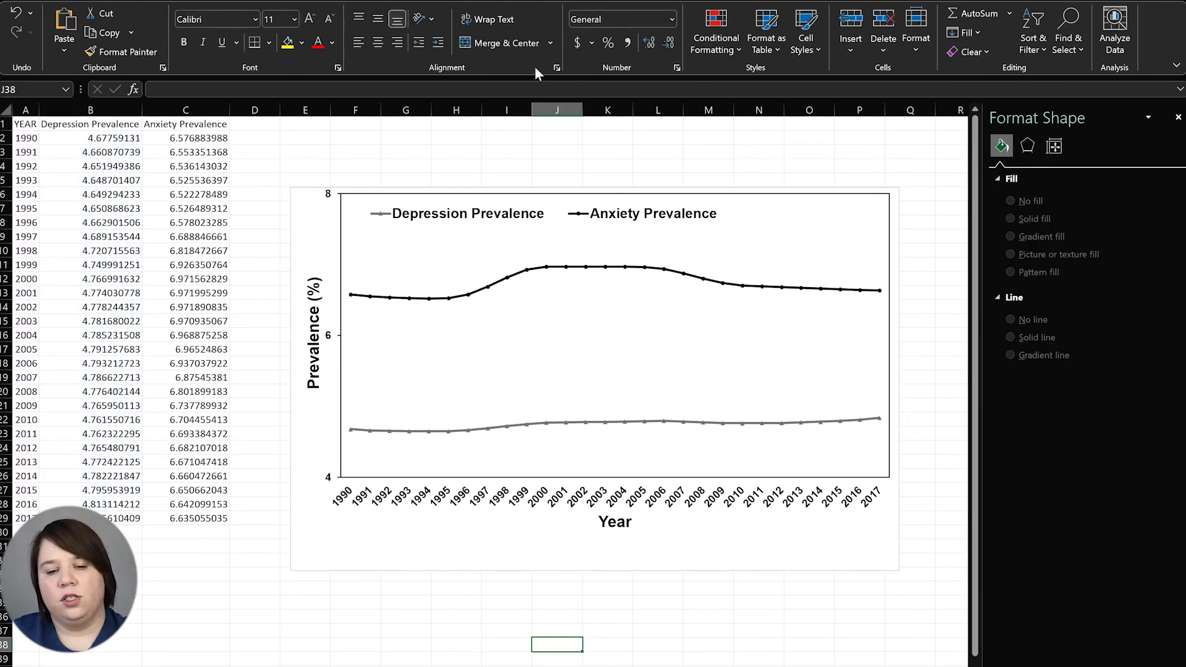
# Narrow the chart so the year labels turn vertical, and shift the legend toward centre
pyautogui.click(896, 365)
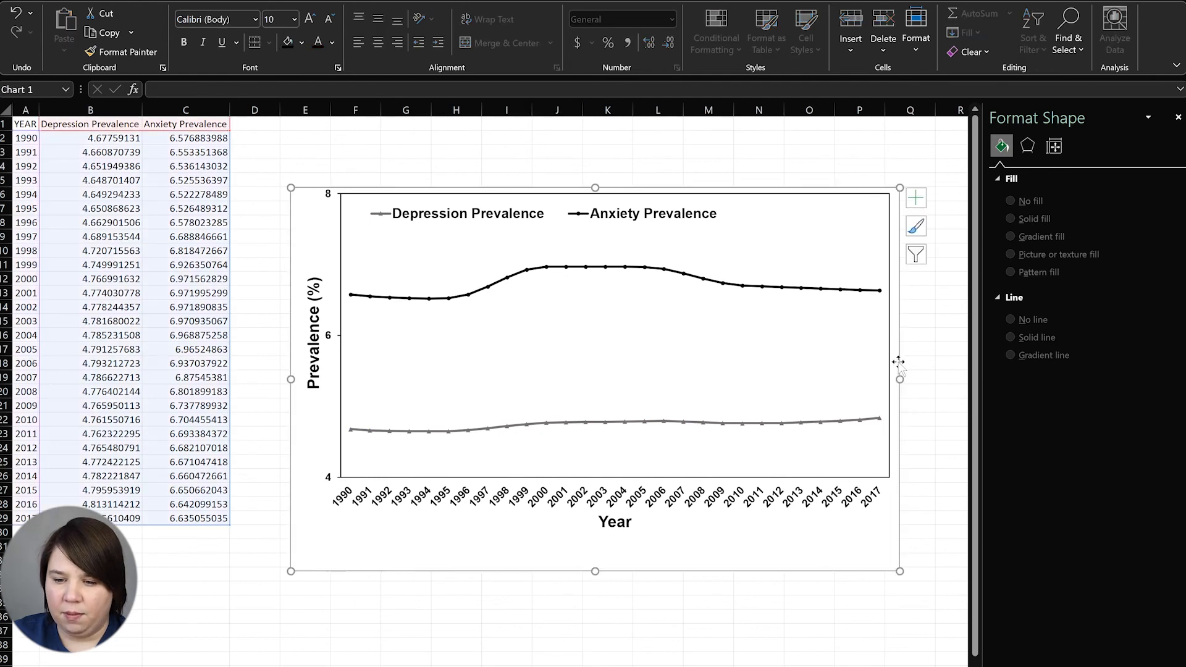
pyautogui.moveTo(900, 378); pyautogui.dragTo(820, 380)
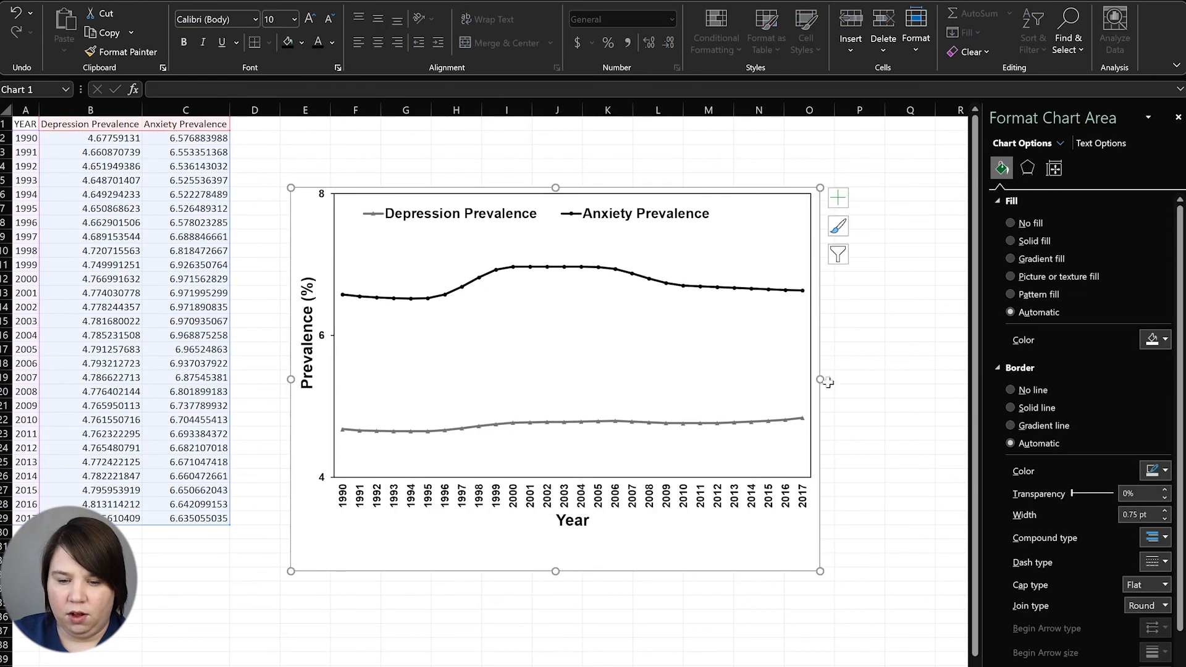
pyautogui.click(616, 220)
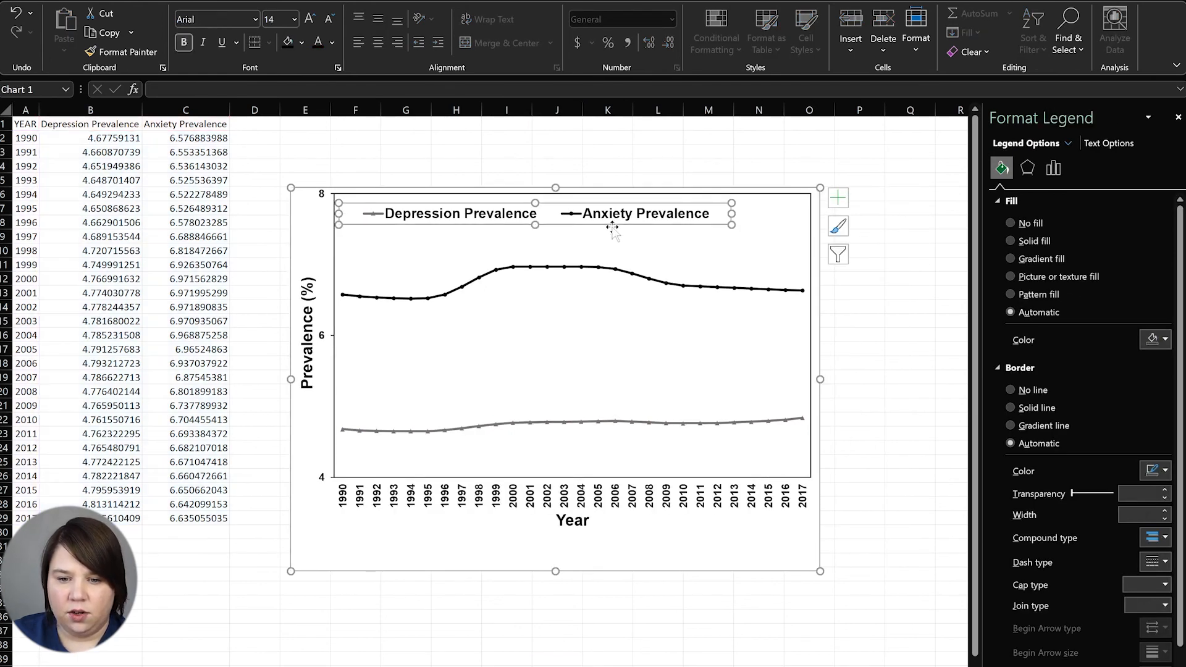
pyautogui.moveTo(658, 224); pyautogui.dragTo(701, 225)
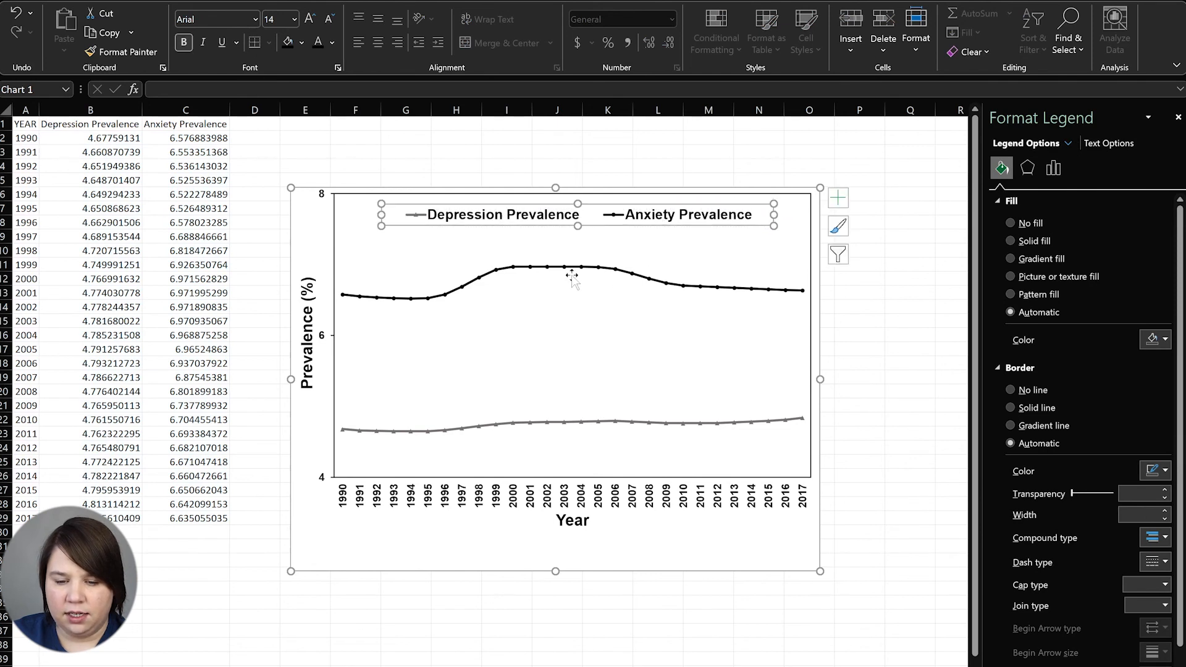
pyautogui.click(920, 433)
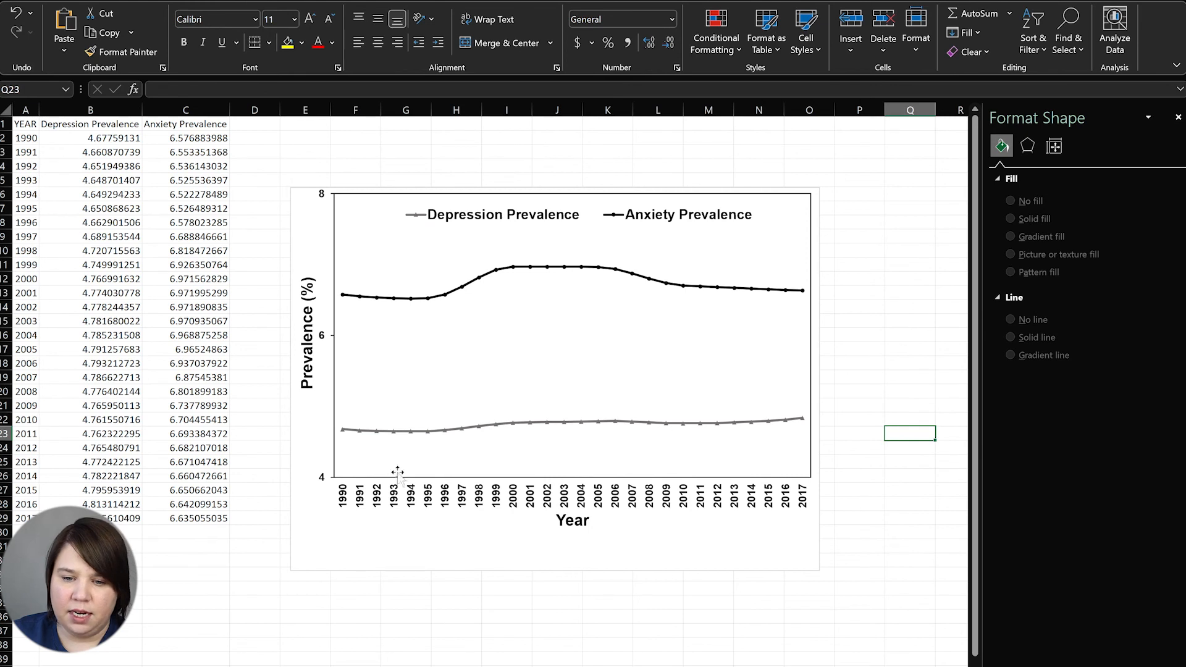
# Try dark red on the Depression line, then undo to keep it grey
pyautogui.click(491, 425)
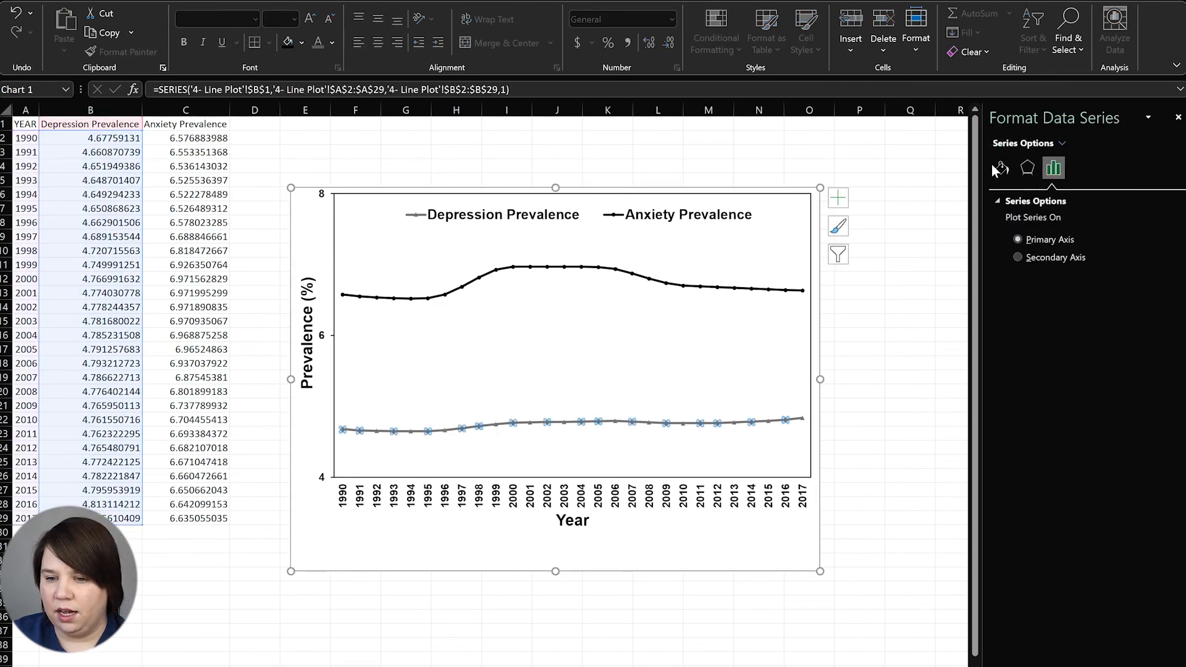
pyautogui.click(1002, 168)
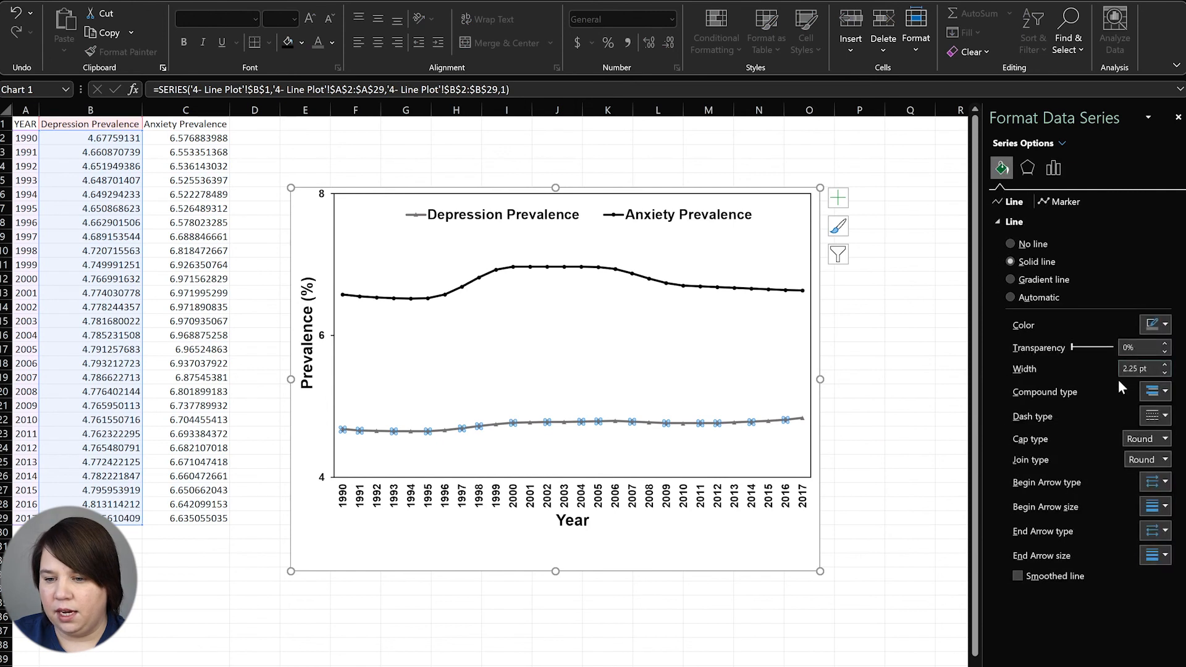
pyautogui.click(1163, 325)
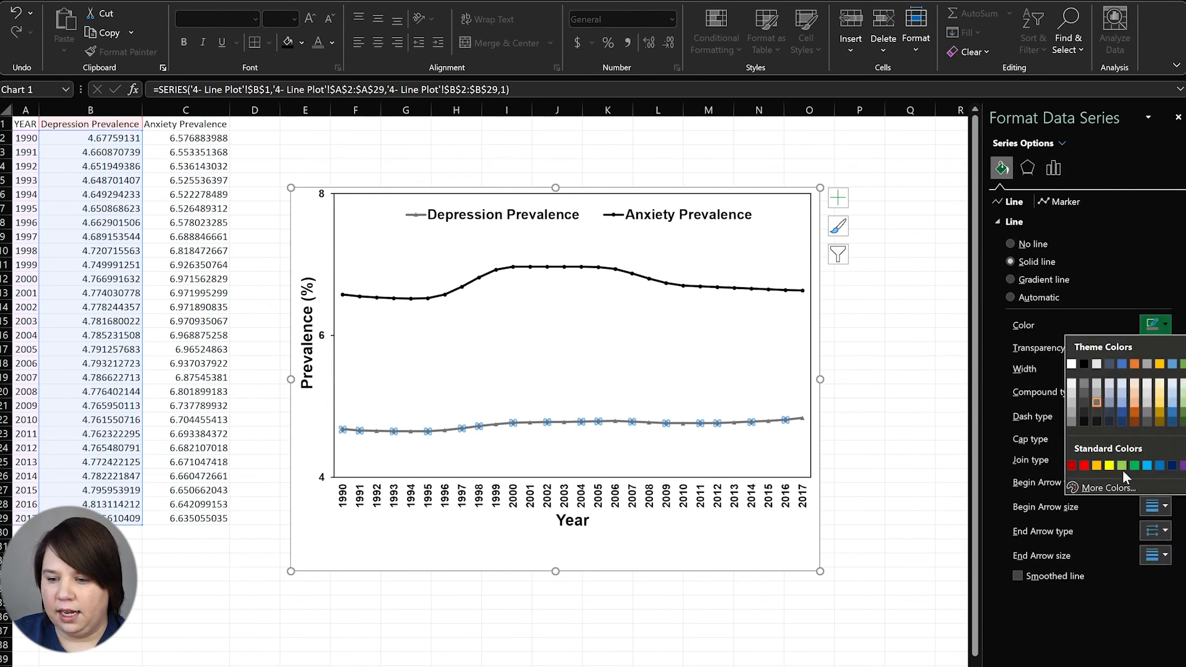
pyautogui.click(1072, 466)
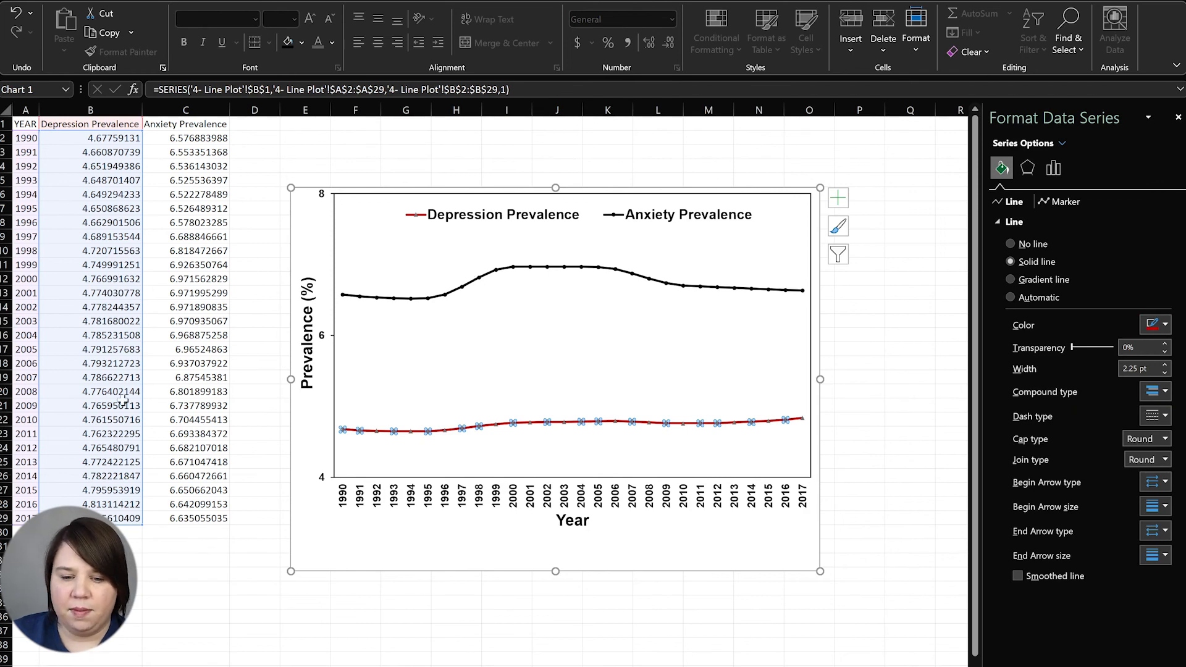
pyautogui.hotkey('ctrl', 'z')
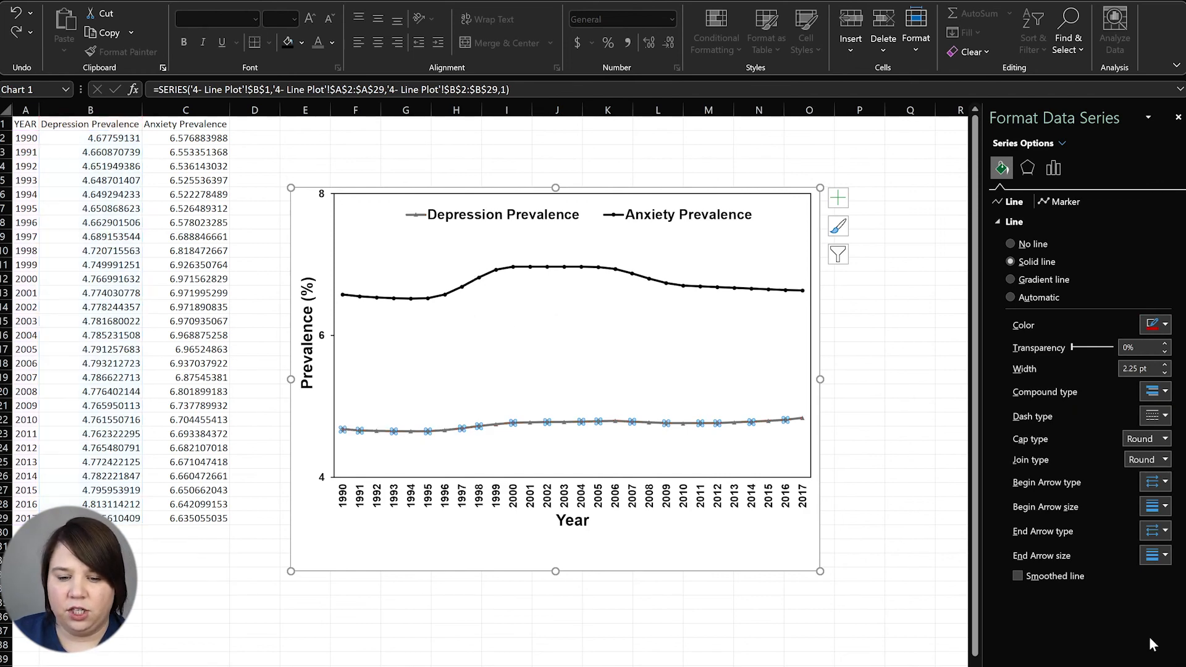
pyautogui.click(950, 462)
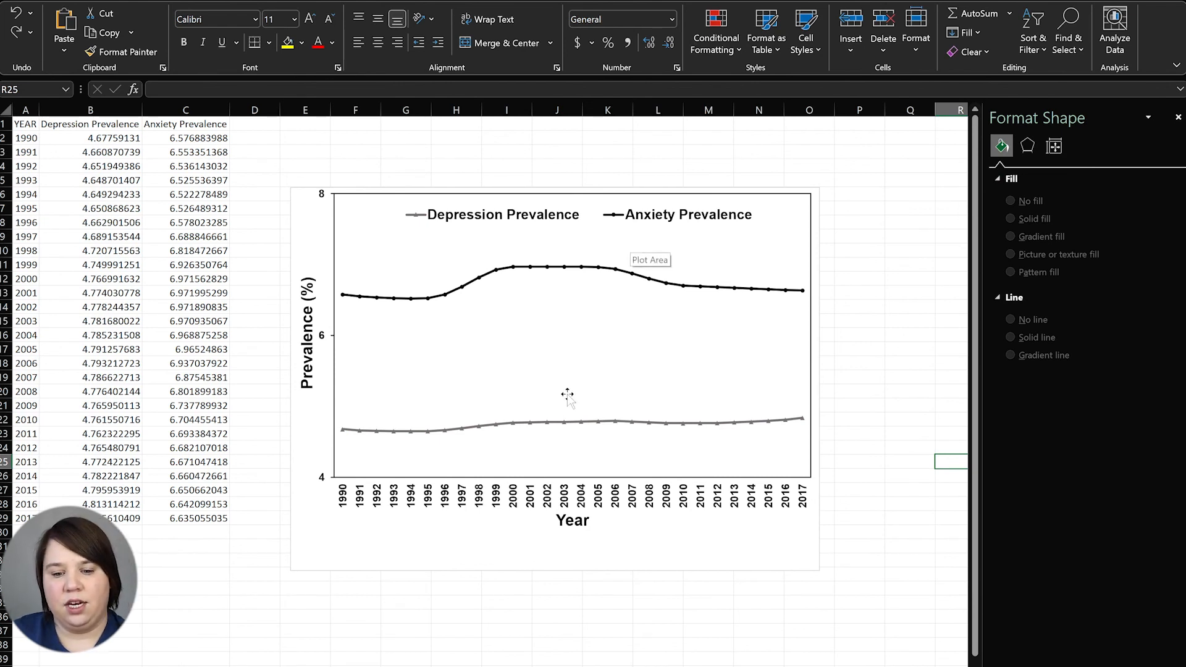
# Move the Year axis title lower, nudge the Prevalence (%) title, then go to the next sheet
pyautogui.click(576, 525)
pyautogui.click(577, 526)
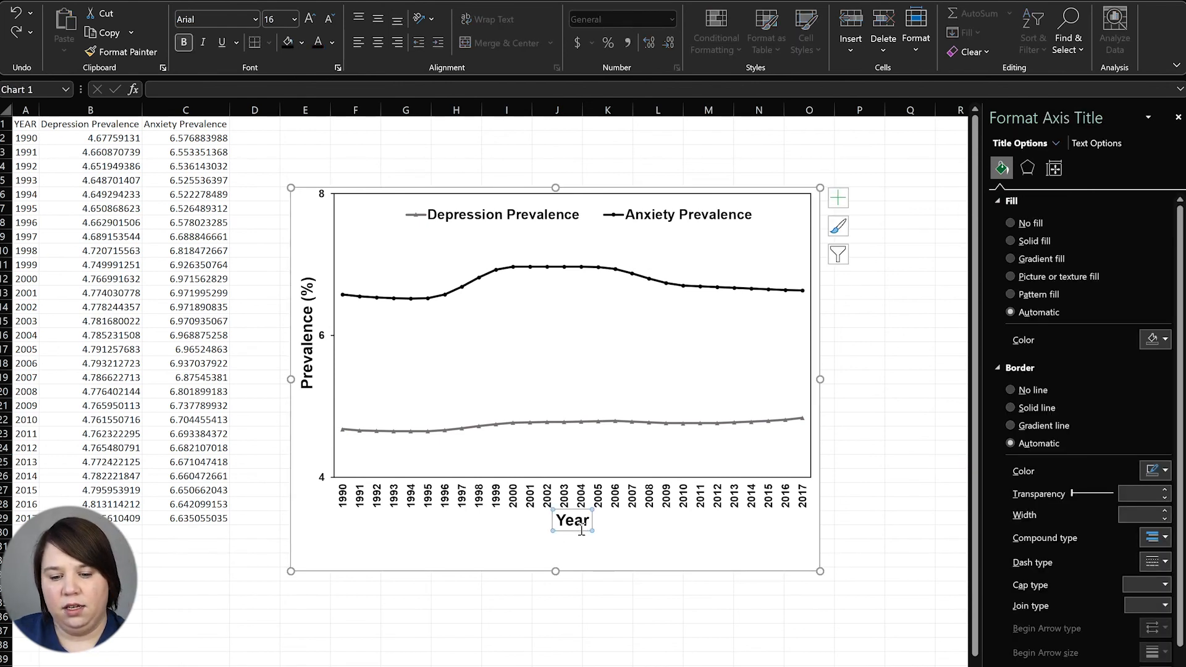
pyautogui.moveTo(580, 532); pyautogui.dragTo(581, 543)
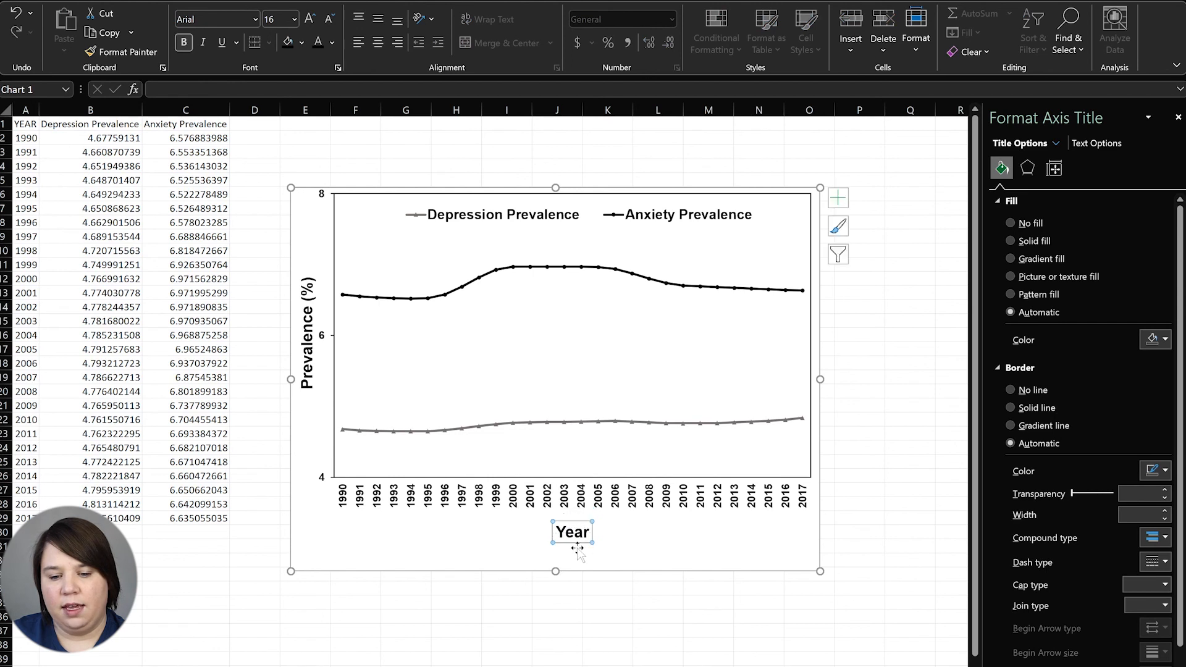
pyautogui.click(304, 386)
pyautogui.moveTo(306, 396); pyautogui.dragTo(315, 381)
pyautogui.click(233, 587)
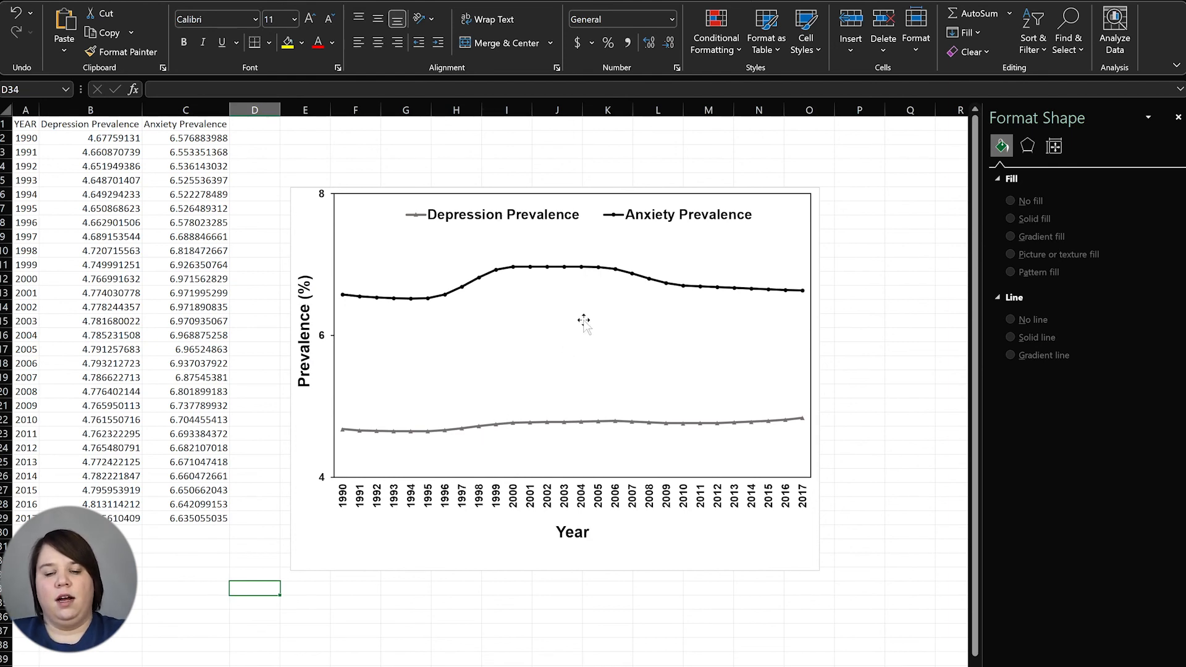
pyautogui.click(366, 545)
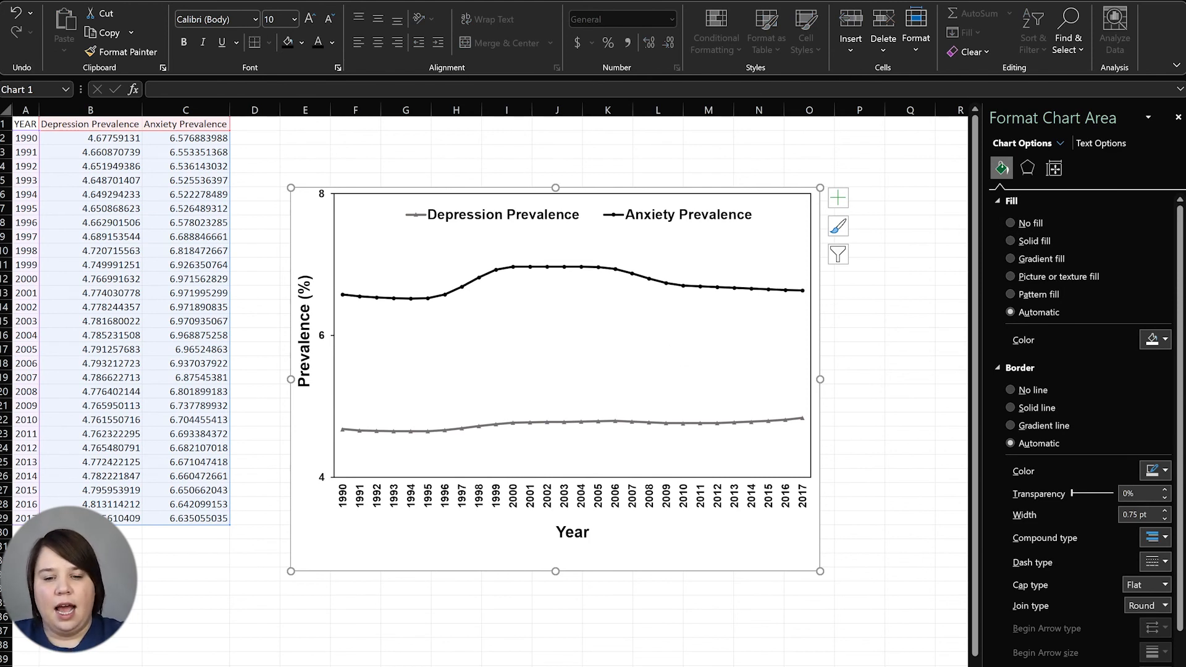
pyautogui.click(949, 364)
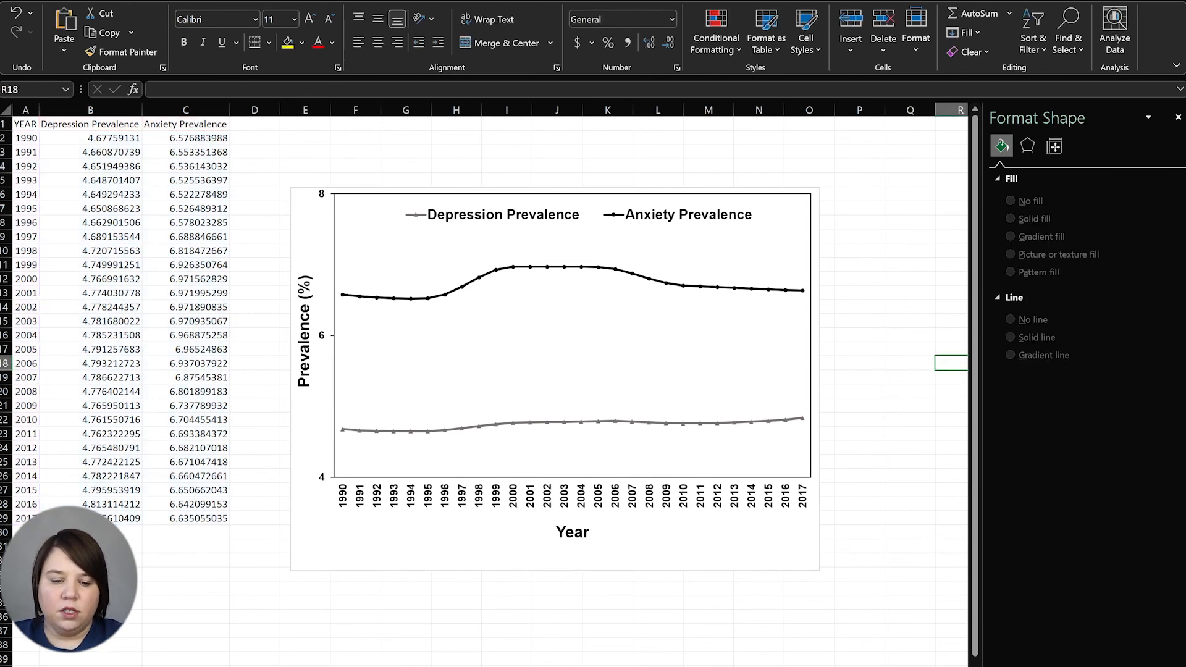
pyautogui.hotkey('ctrl', 'pagedown')
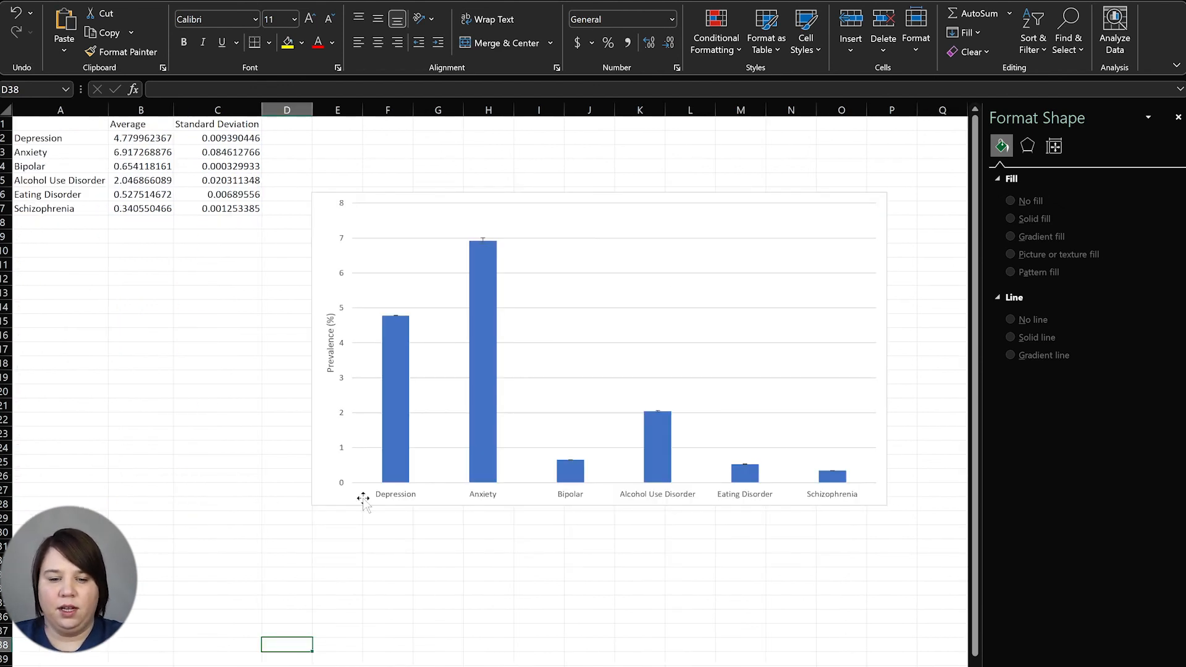
# Enlarge the disorder column chart and colour its error bars black
pyautogui.click(484, 240)
pyautogui.moveTo(312, 506); pyautogui.dragTo(32, 664)
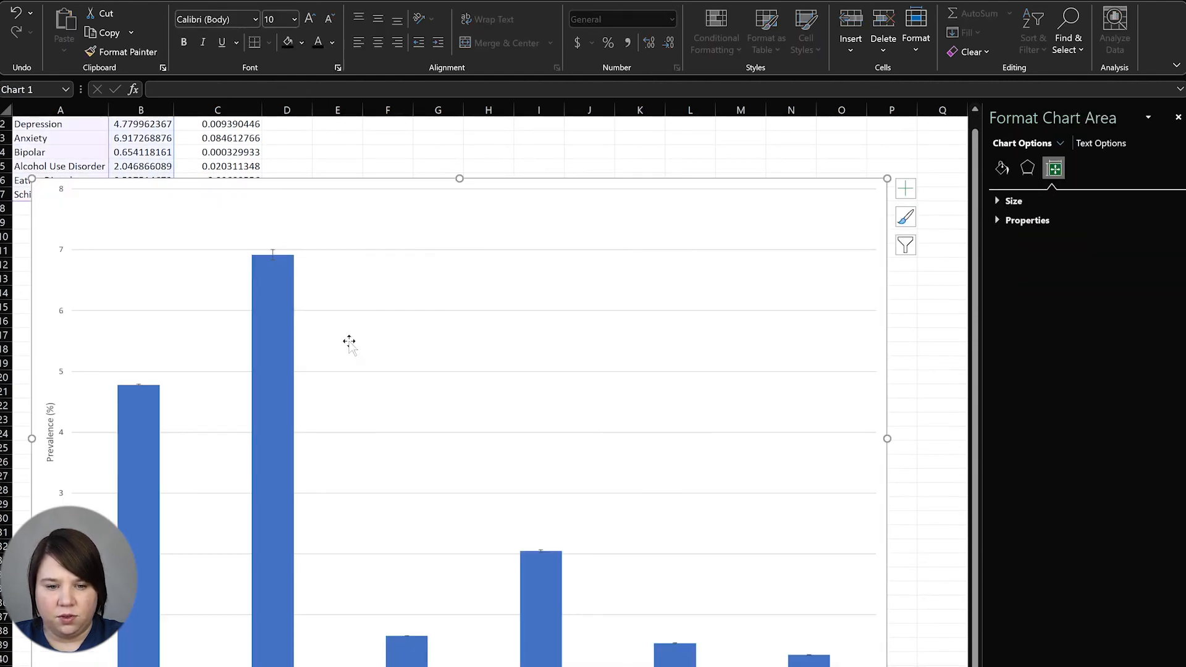
pyautogui.click(273, 254)
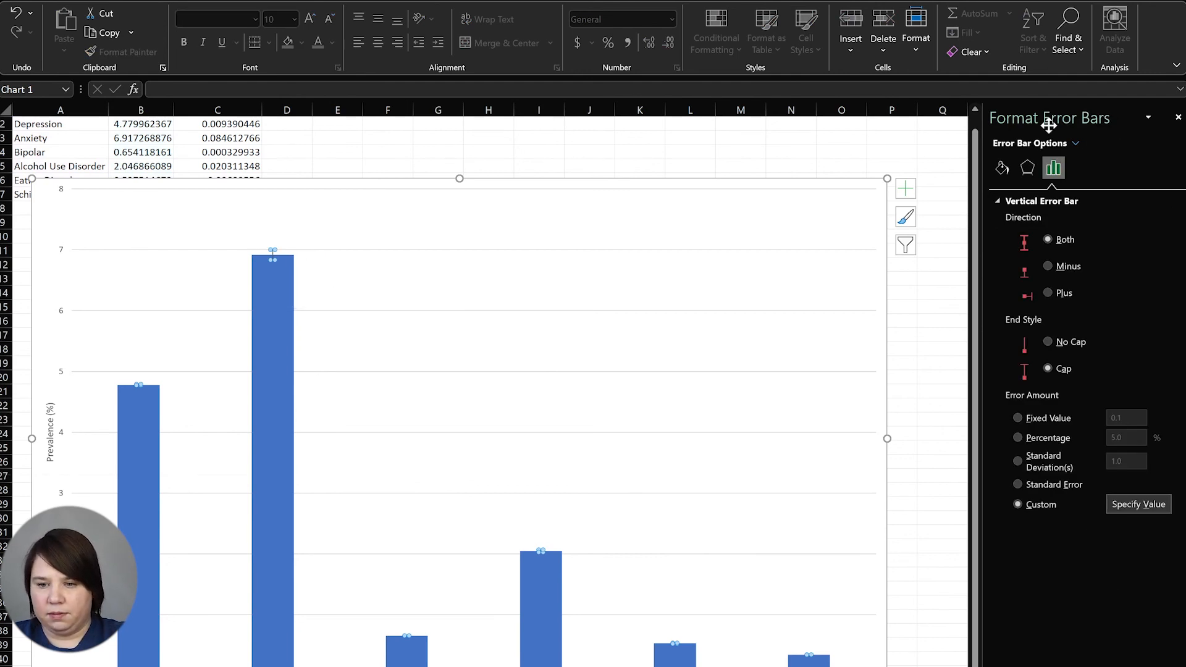
pyautogui.click(1027, 168)
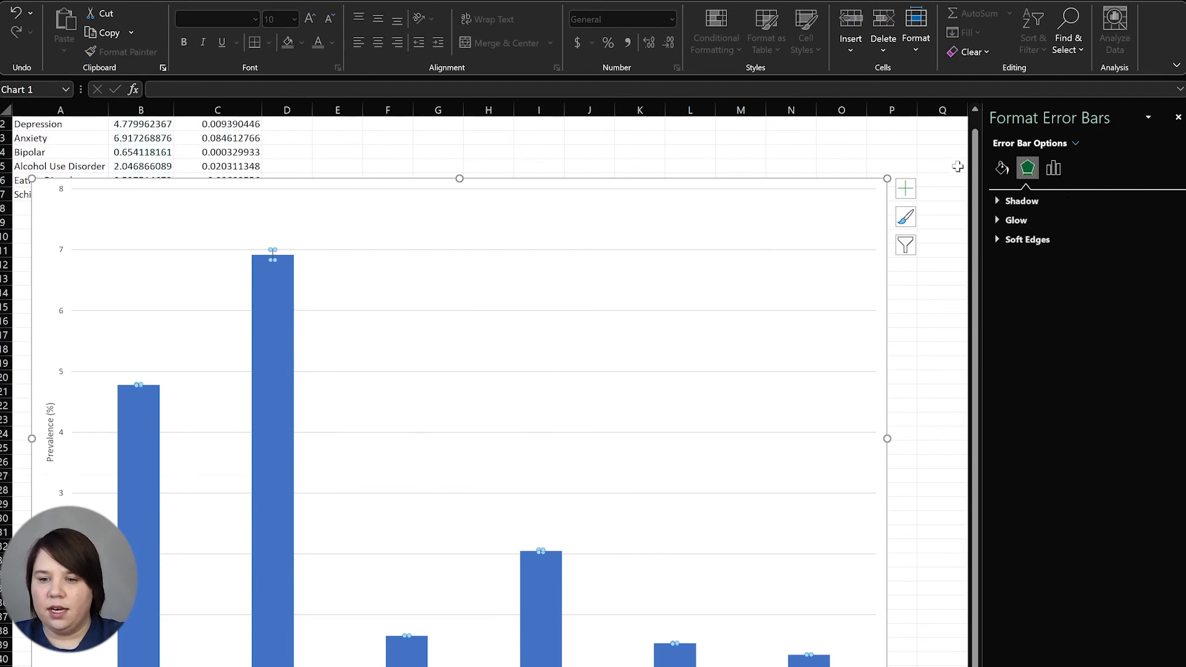
pyautogui.click(1002, 168)
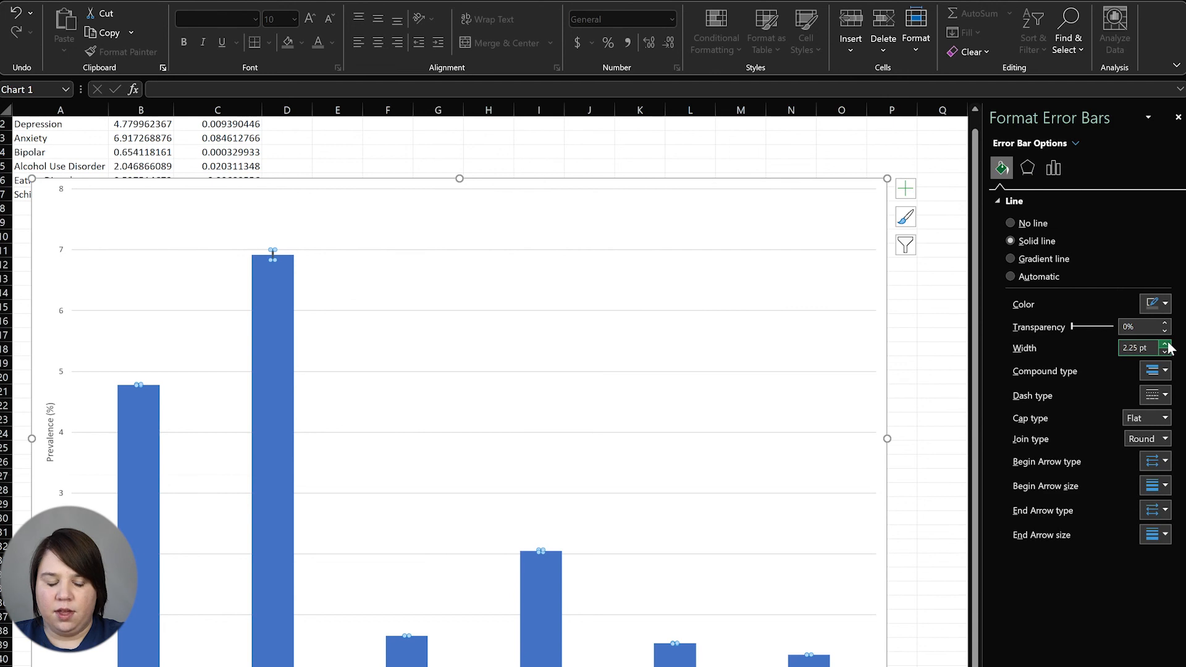
pyautogui.click(1161, 306)
pyautogui.click(1097, 342)
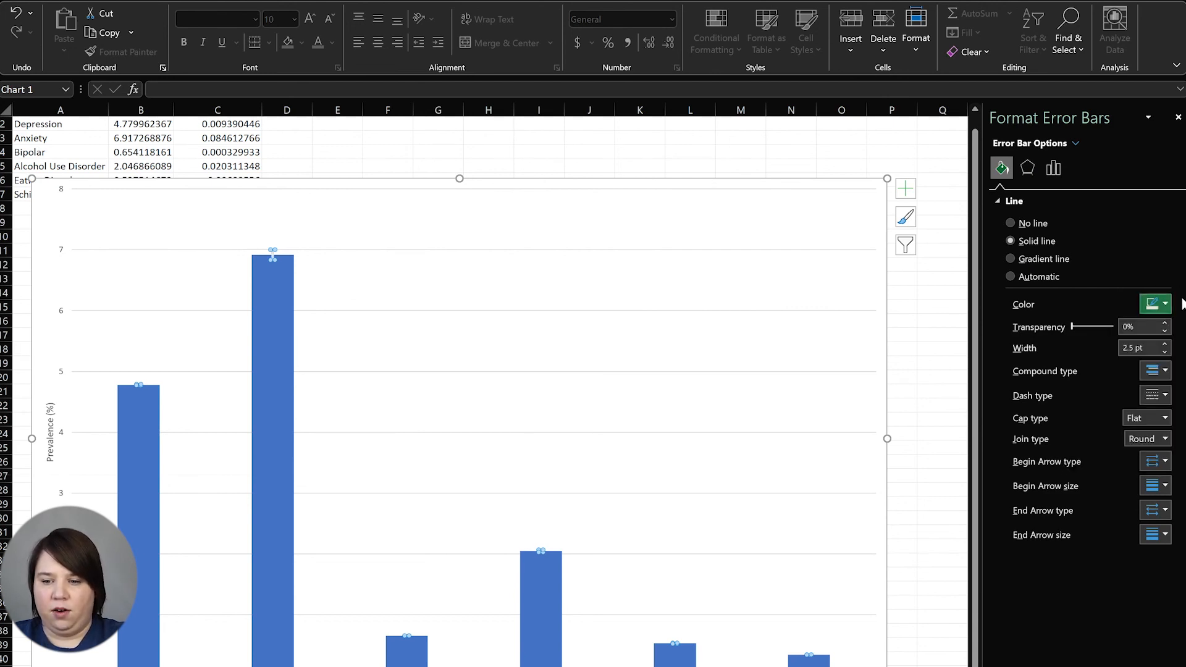
pyautogui.click(1156, 304)
pyautogui.click(1085, 344)
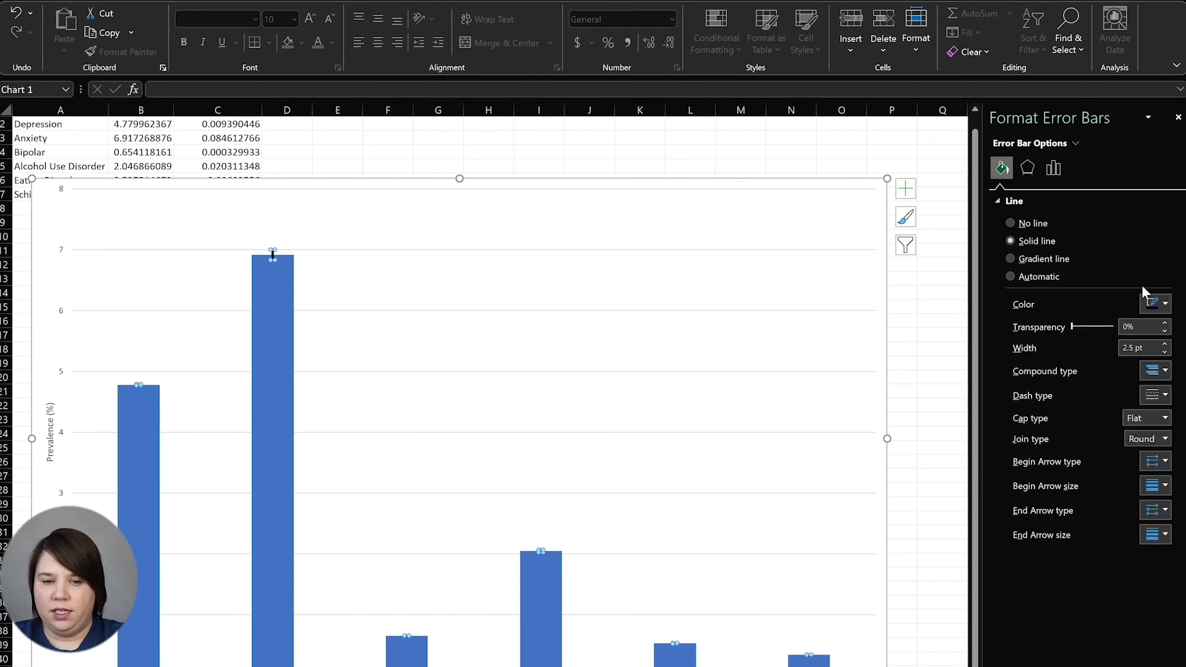
# Keep the error bars solid with flat caps and make them slightly thinner
pyautogui.click(1166, 396)
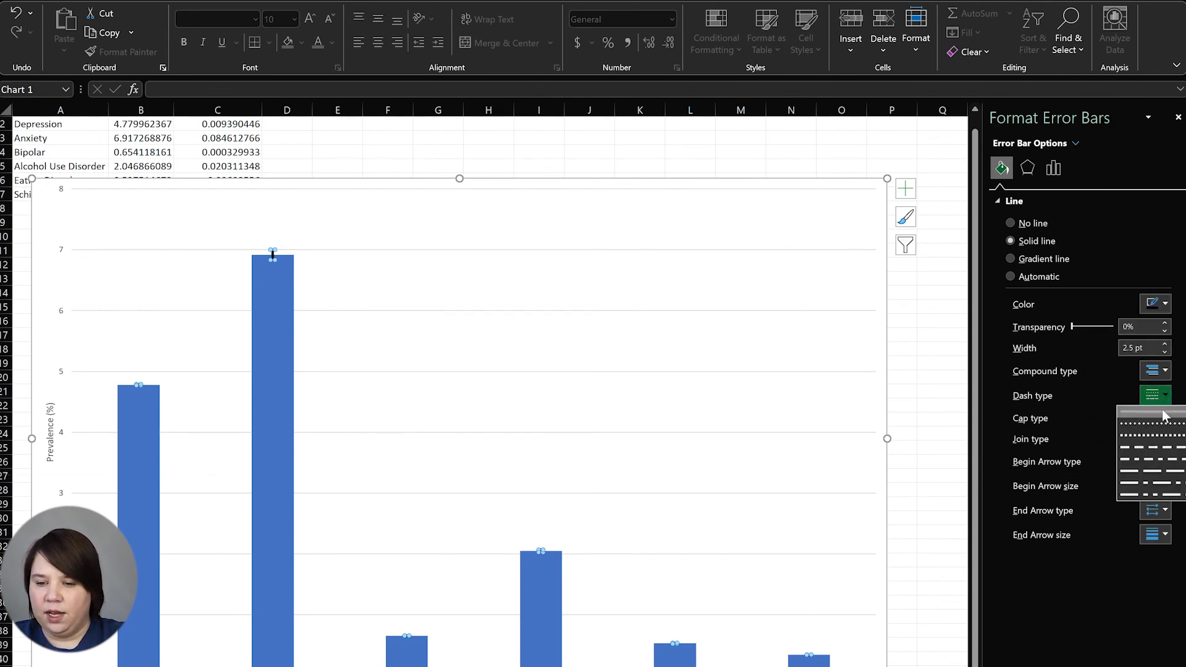
pyautogui.click(1164, 413)
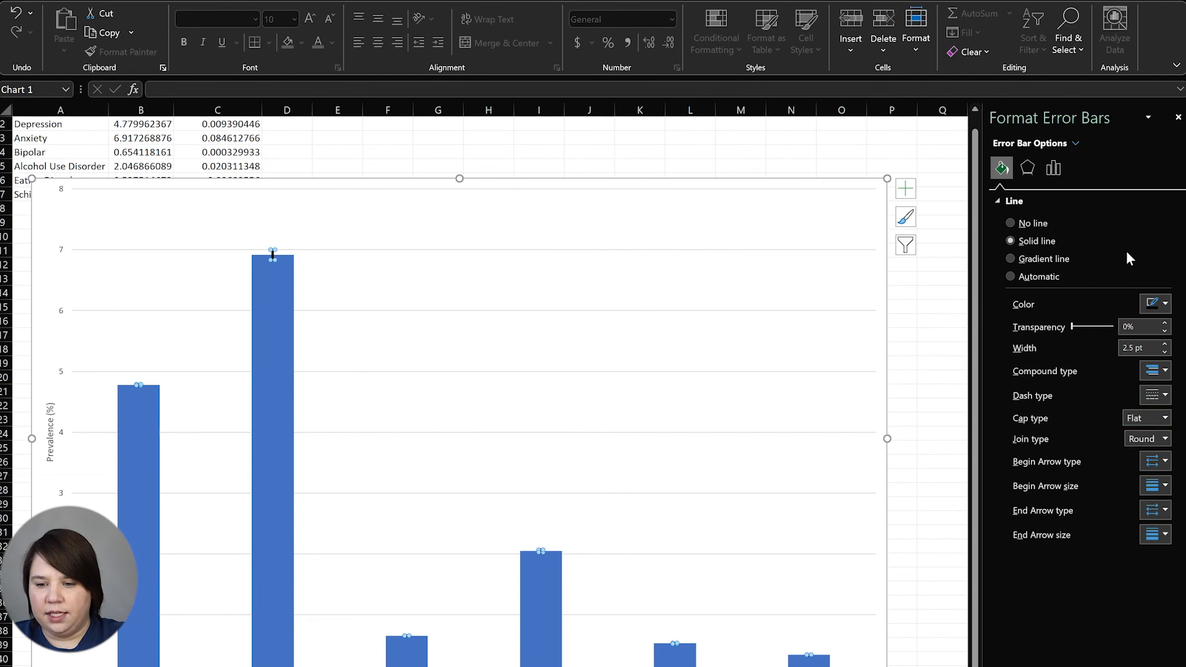
pyautogui.click(1164, 420)
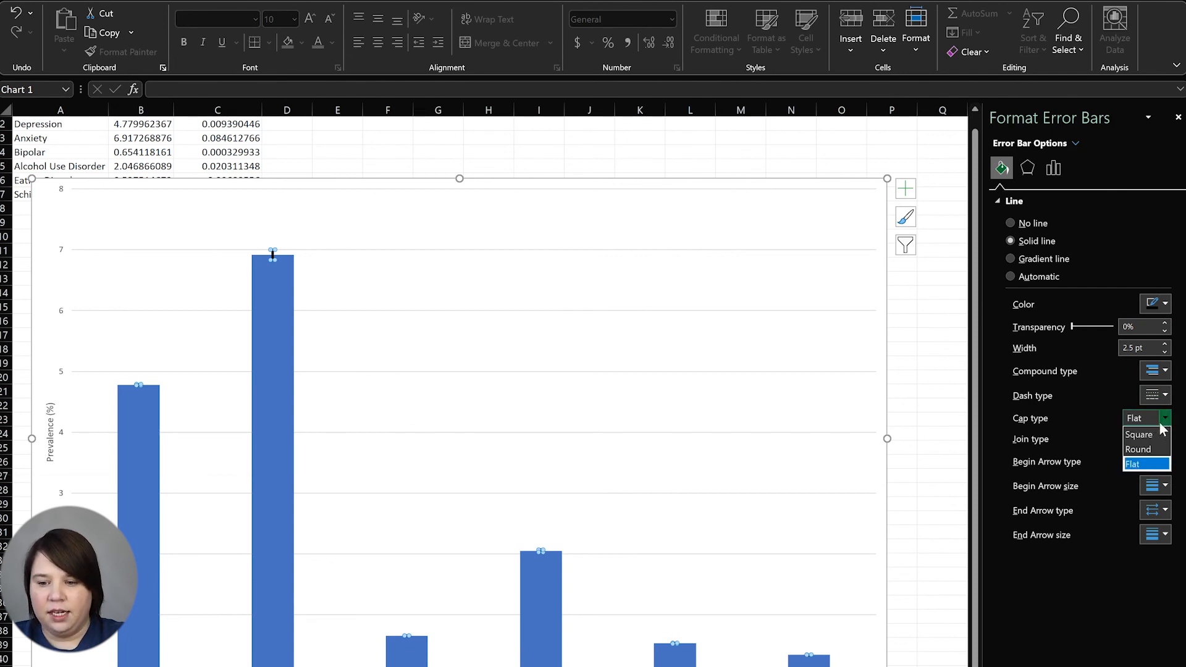
pyautogui.click(1167, 425)
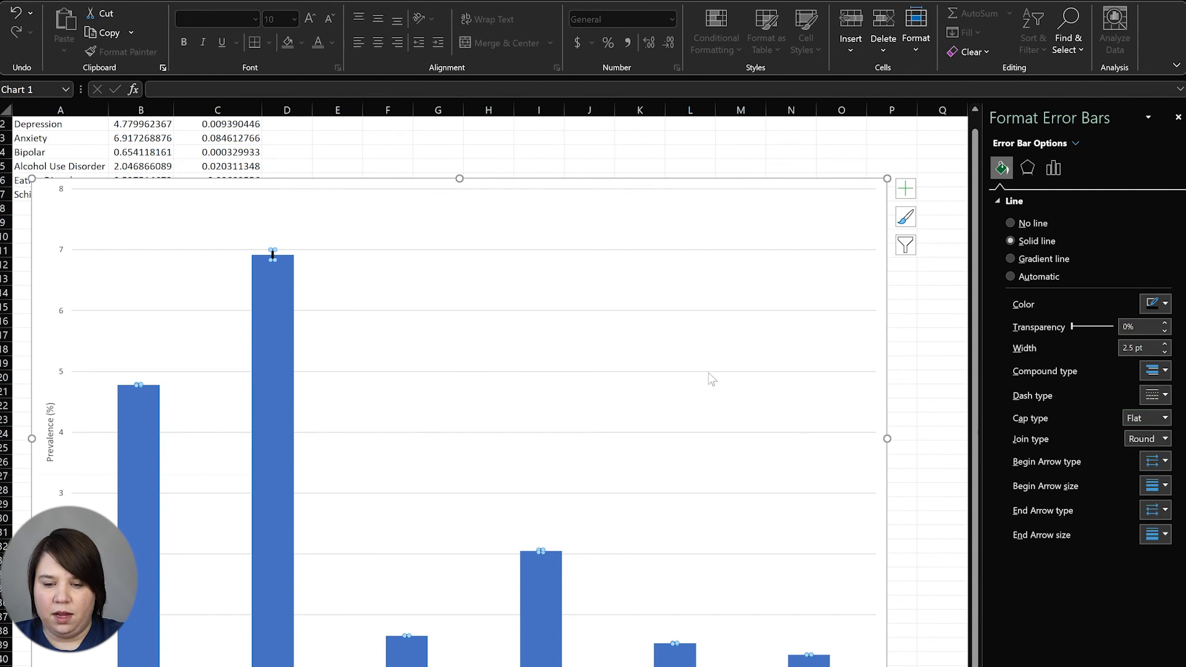
pyautogui.click(853, 350)
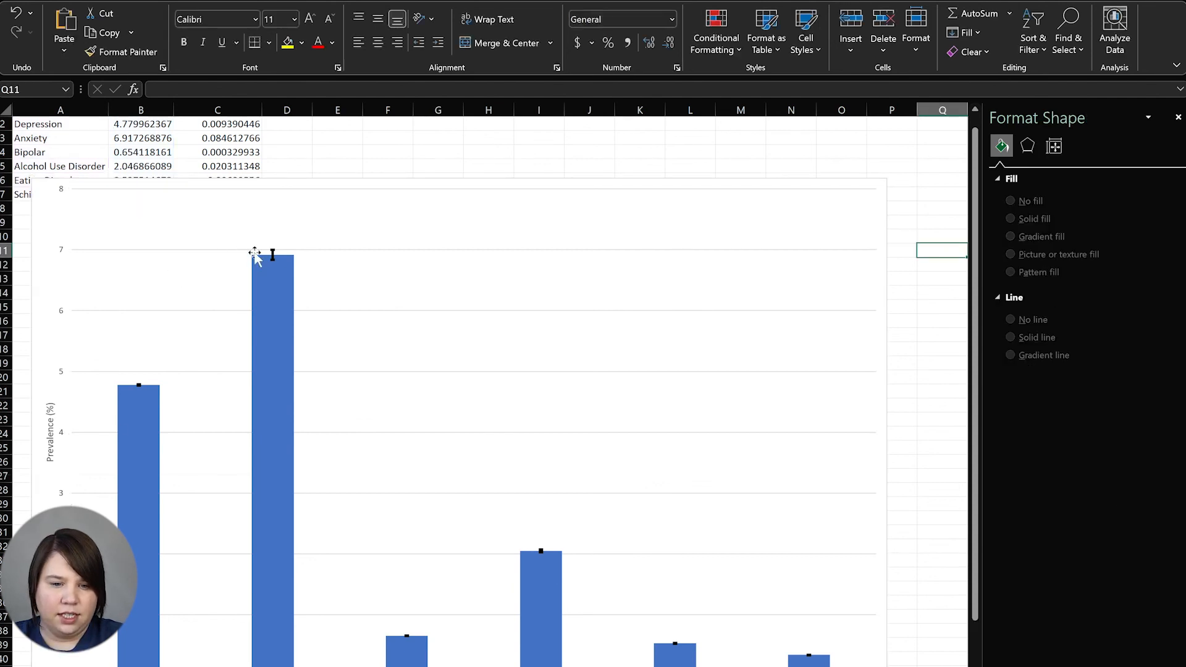
pyautogui.click(274, 252)
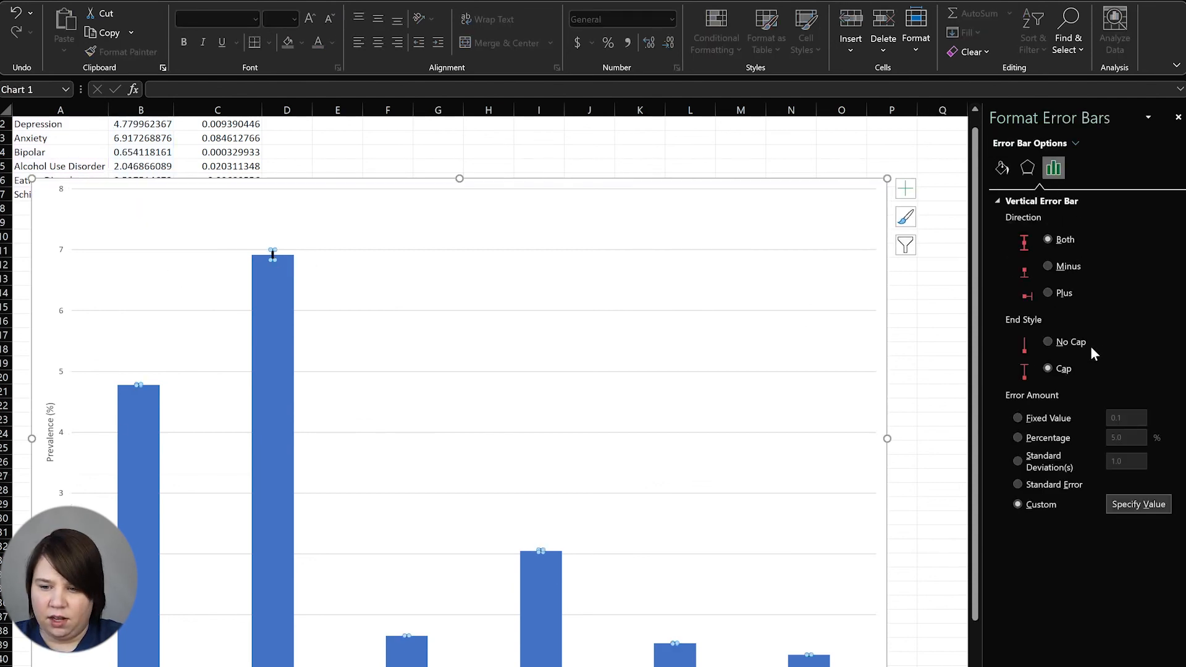
pyautogui.click(1003, 169)
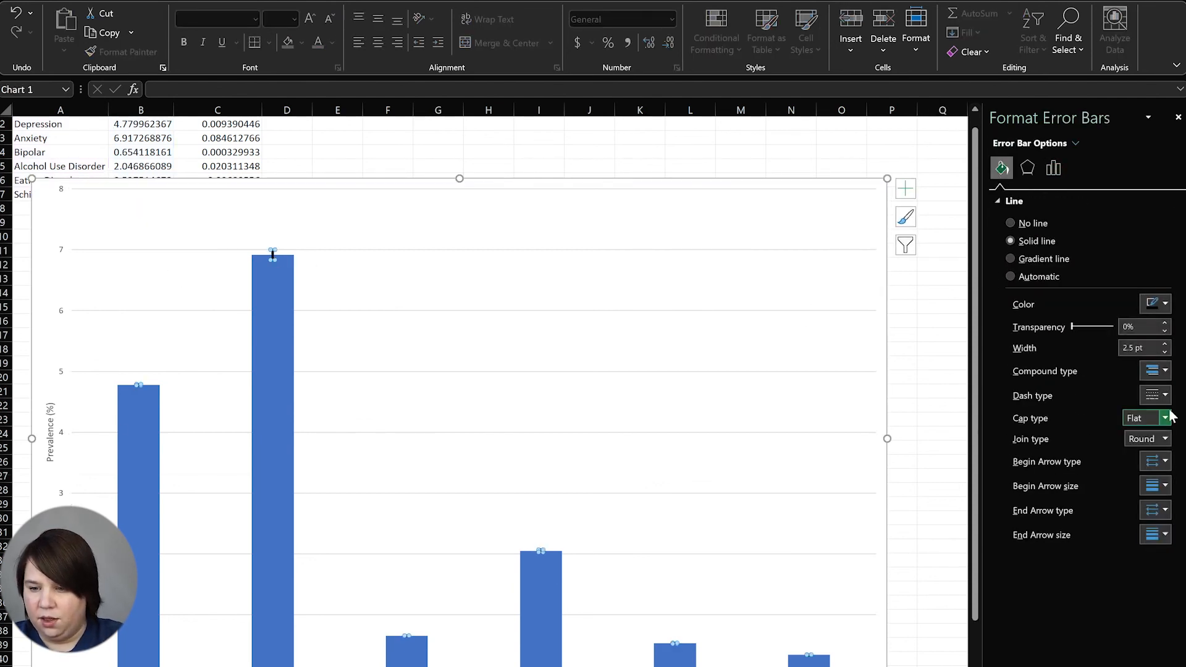
pyautogui.click(1166, 352)
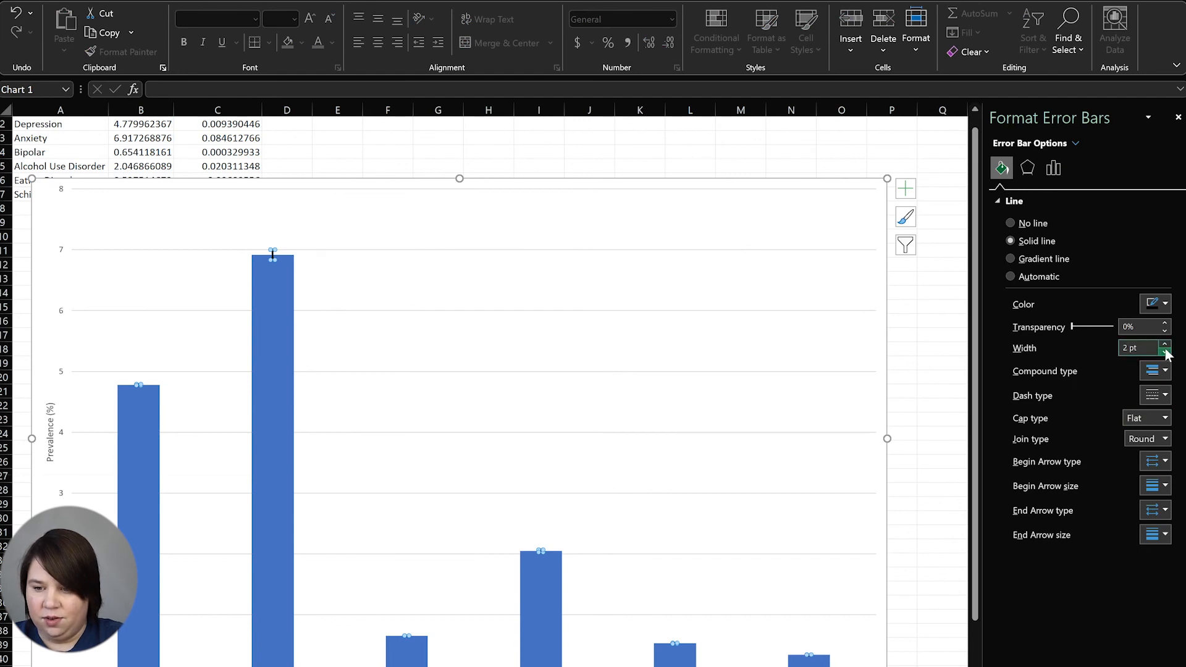
# Review the finished black error bars and clear the chart selection
pyautogui.click(273, 257)
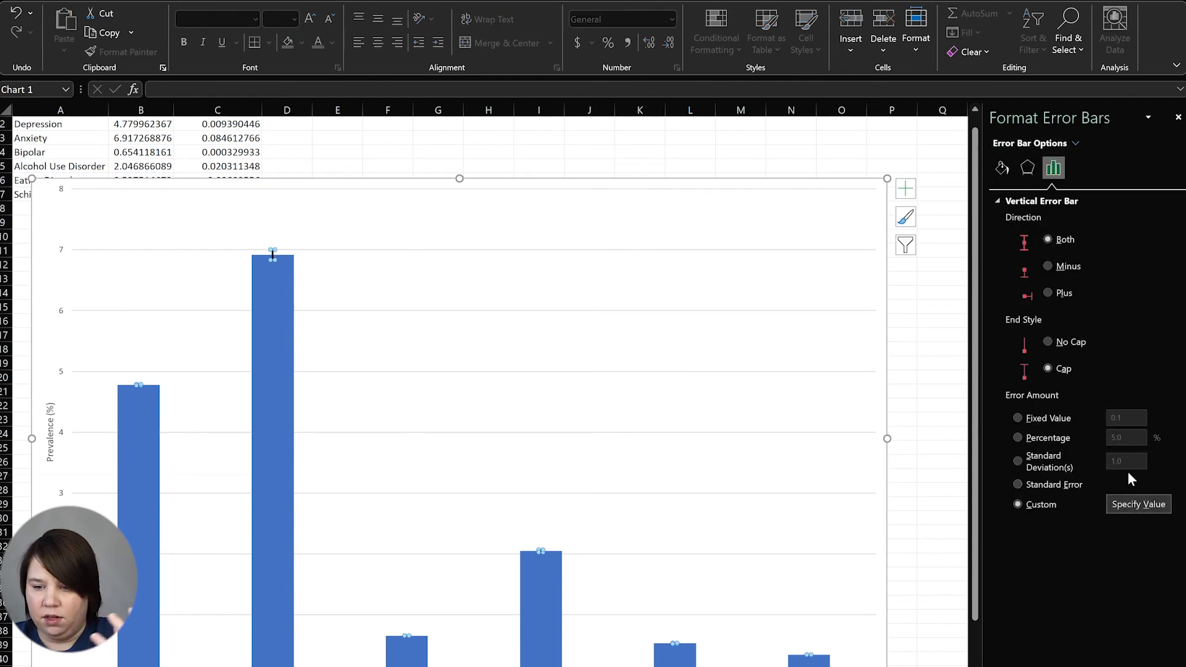
pyautogui.click(1027, 167)
pyautogui.click(902, 349)
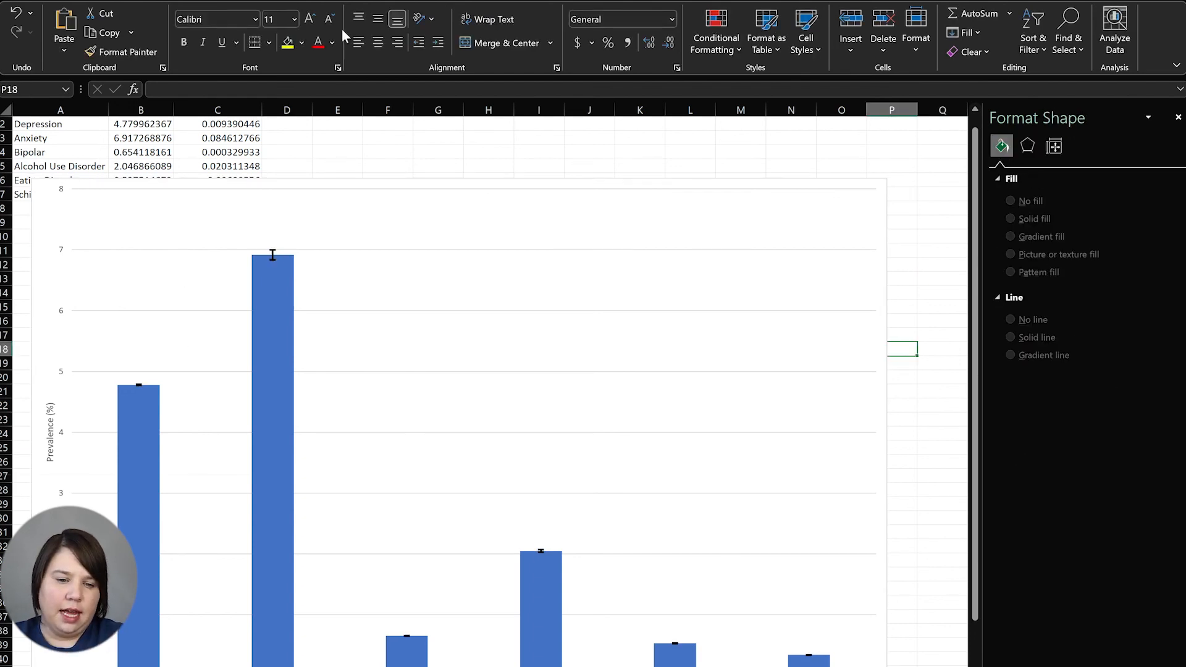
pyautogui.scroll(1, 345, 441)
pyautogui.scroll(-5, 346, 440)
pyautogui.scroll(5, 339, 451)
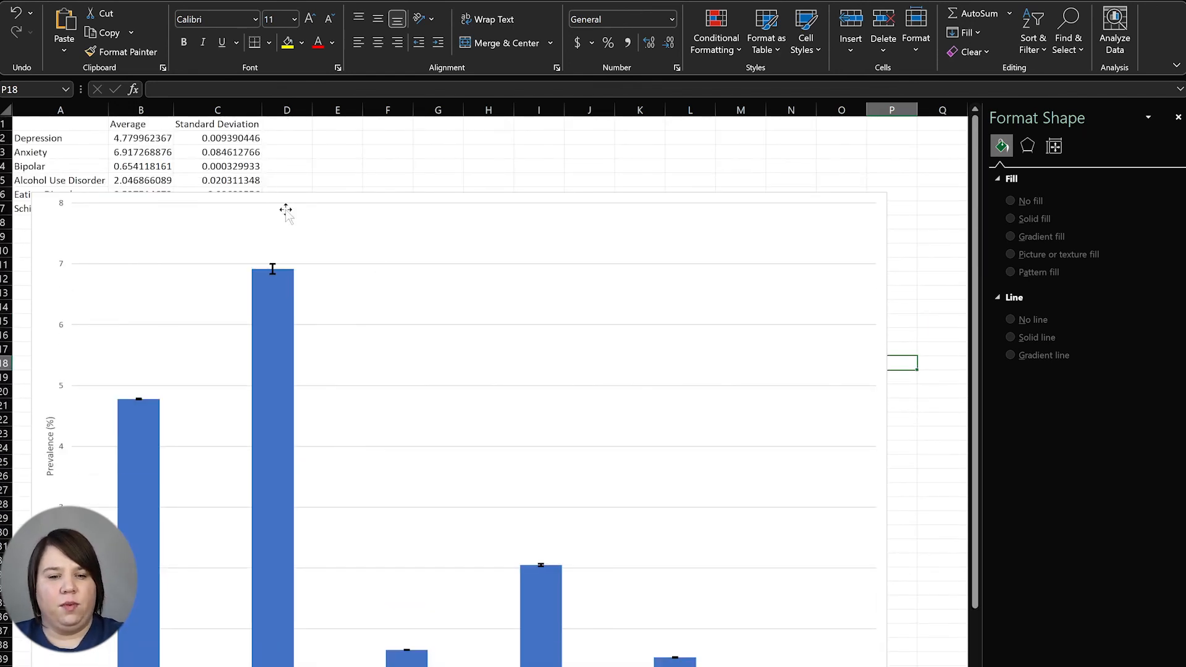
pyautogui.click(334, 155)
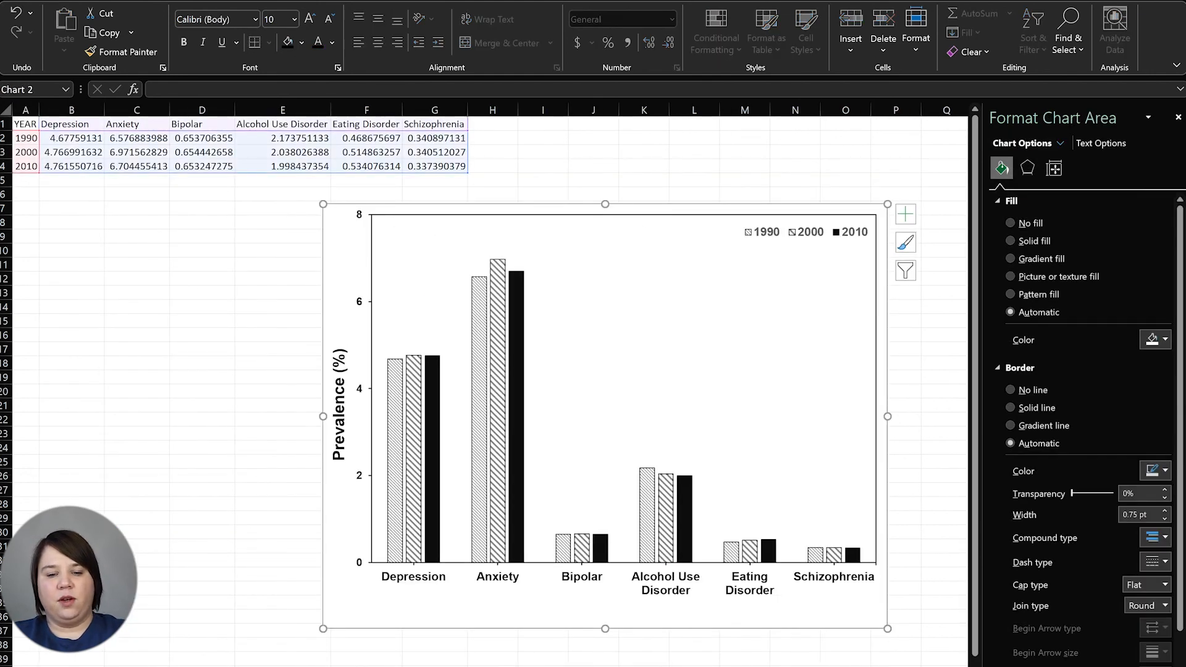
# Deselect the patterned chart to view its 1990, 2000 and 2010 prevalence bars
pyautogui.click(247, 593)
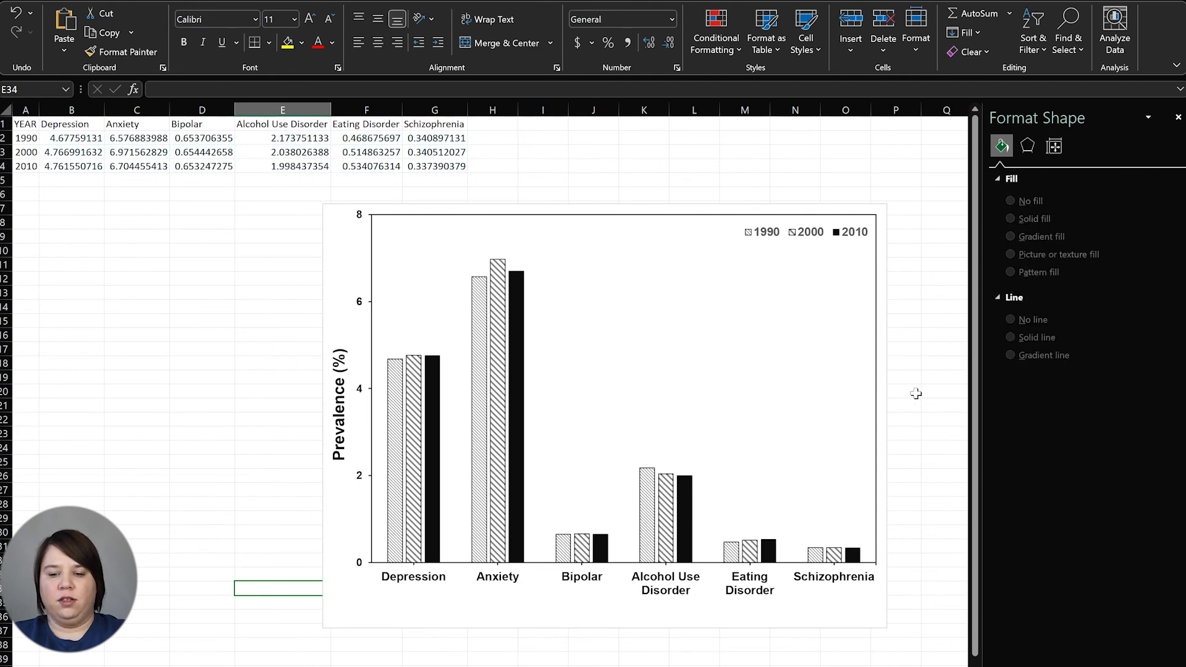